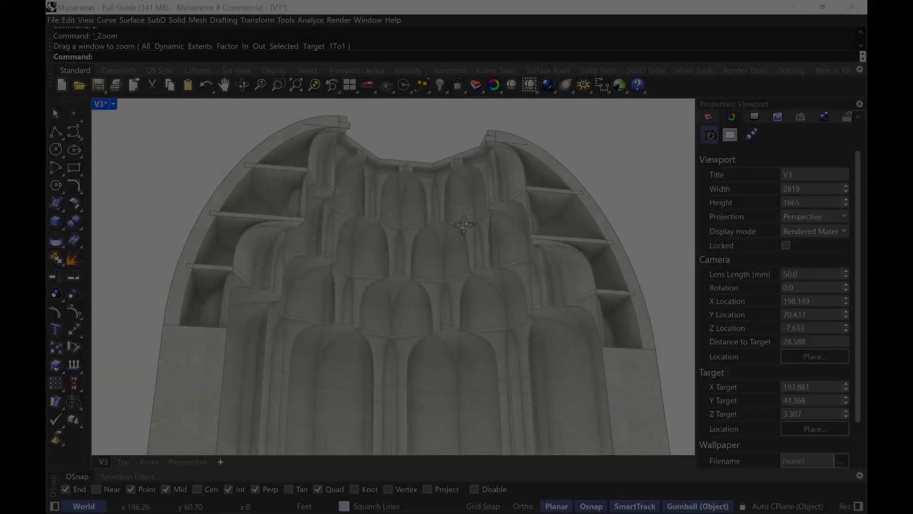
- Examine the finished muqarnas vault in the V3 view from several angles, including its tiers of niches and the cutaway sides
right_click_drag(463, 225, 468, 231)
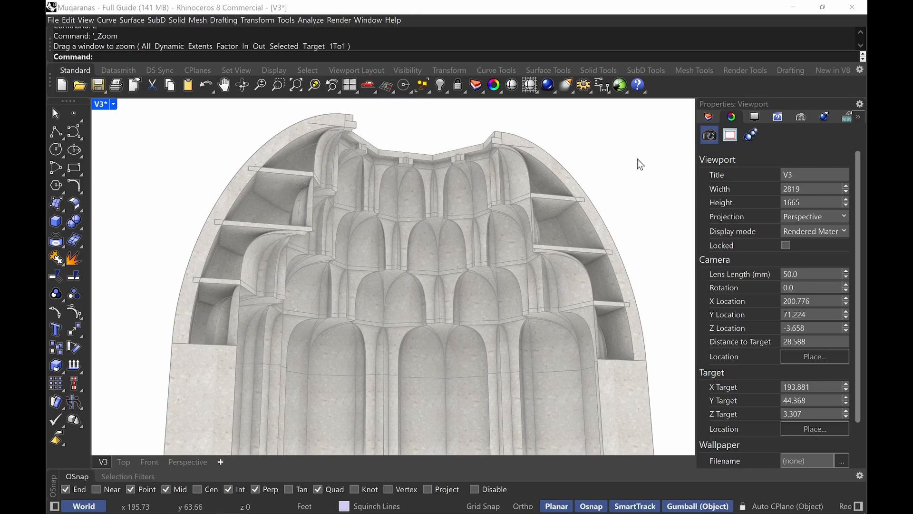
right_click_drag(495, 318, 489, 314)
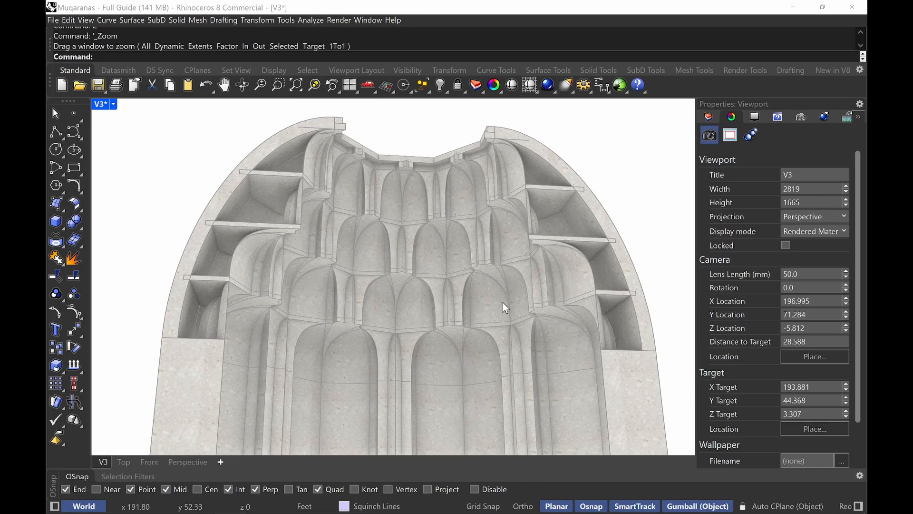
scroll(494, 283, "up", 3)
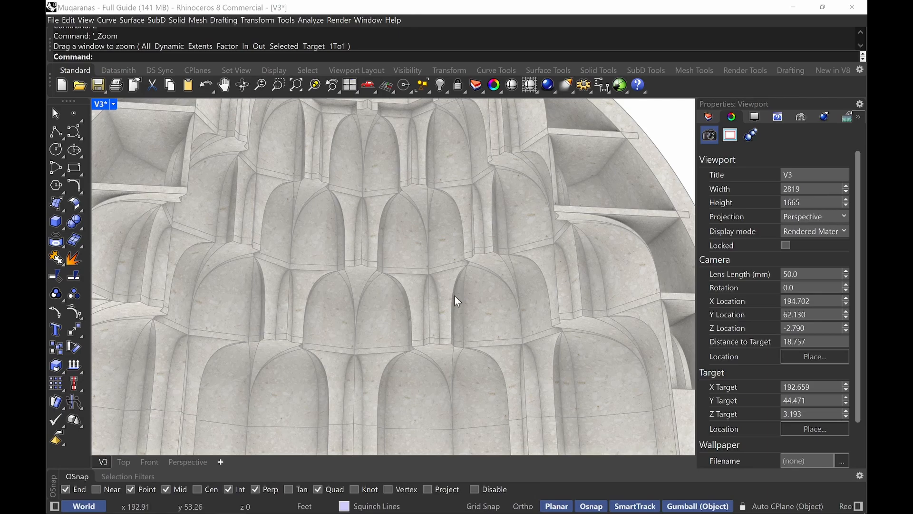
scroll(454, 297, "down", 3)
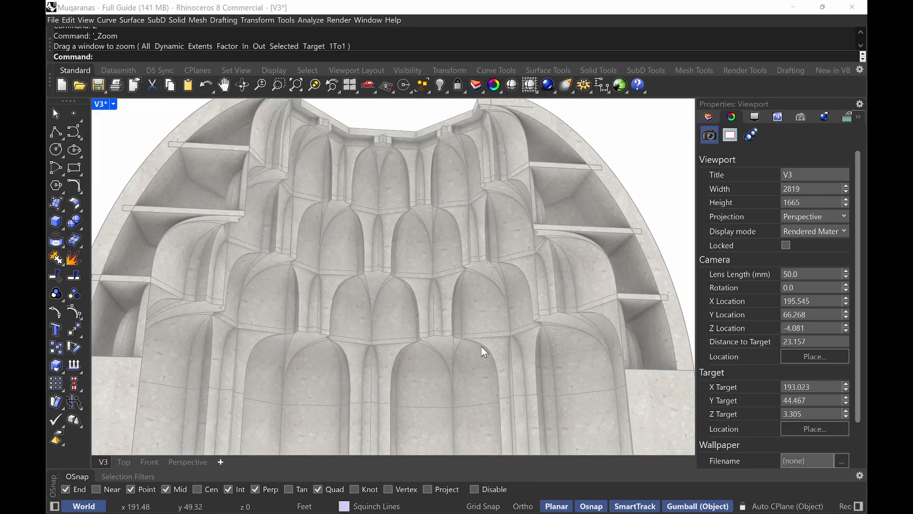
mouse_move(481, 346)
right_mouse_down()
mouse_move(482, 332)
mouse_move(493, 333)
right_mouse_up()
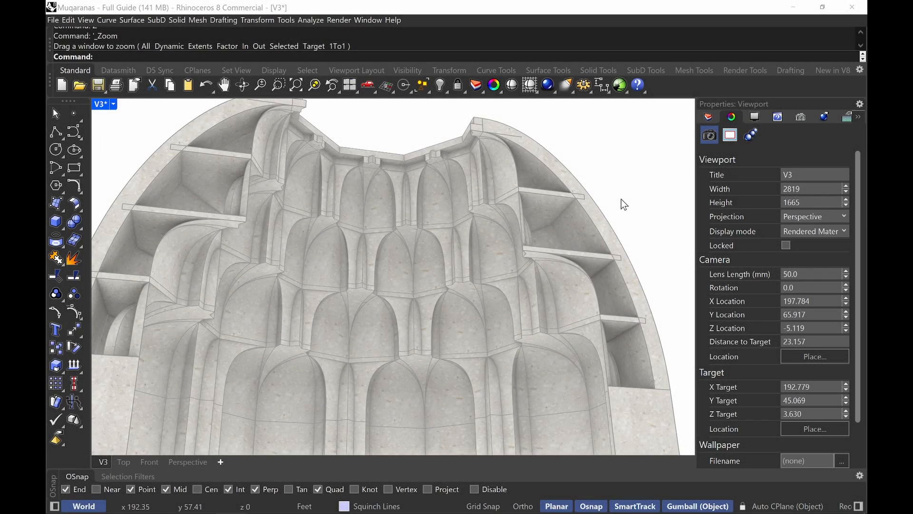
right_click_drag(621, 199, 606, 228)
scroll(609, 200, "up", 3)
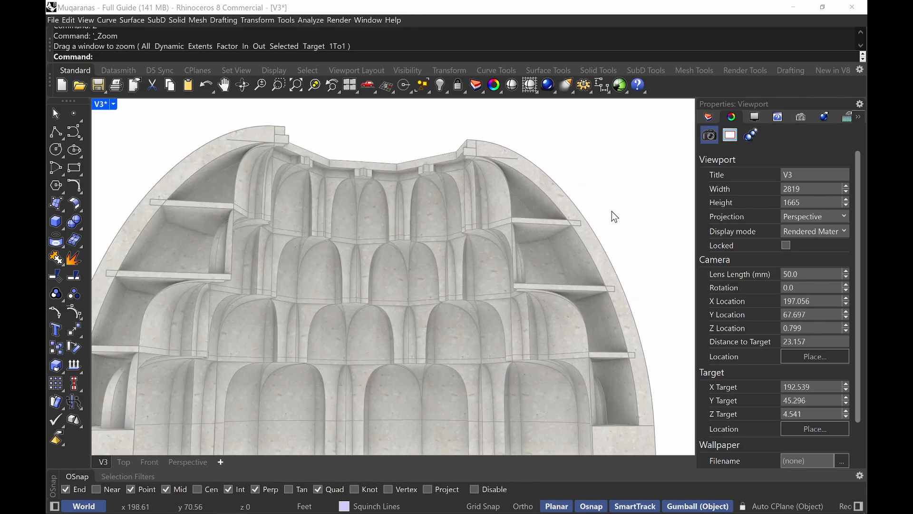
scroll(613, 195, "down", 2)
right_click_drag(613, 196, 627, 148, "shift")
scroll(611, 192, "down", 4)
scroll(608, 198, "up", 2)
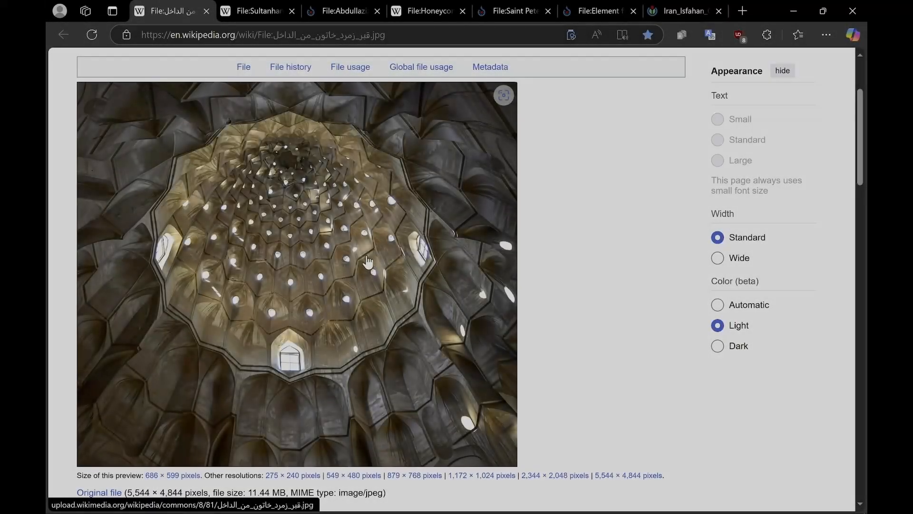
- Read the Wikipedia file summary of the muqarnas dome interior photo and open the photo at full size
scroll(364, 250, "down", 7)
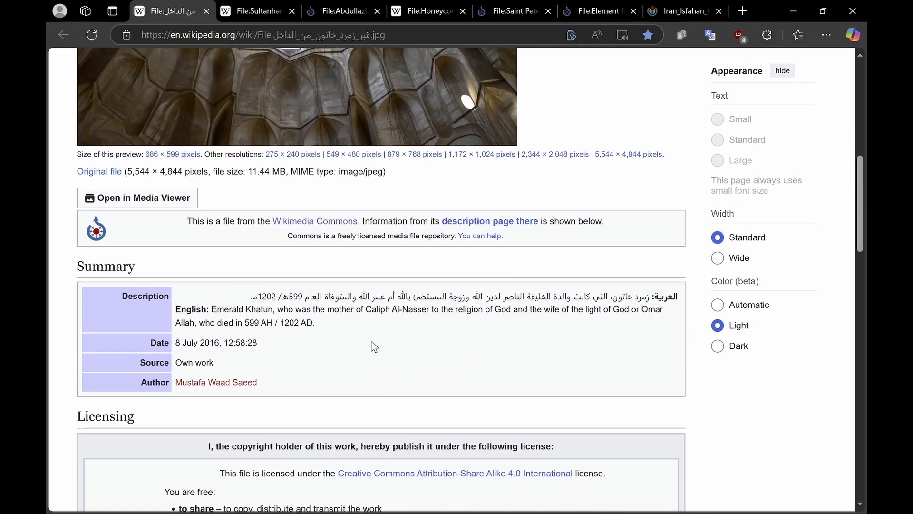
scroll(387, 331, "down", 2)
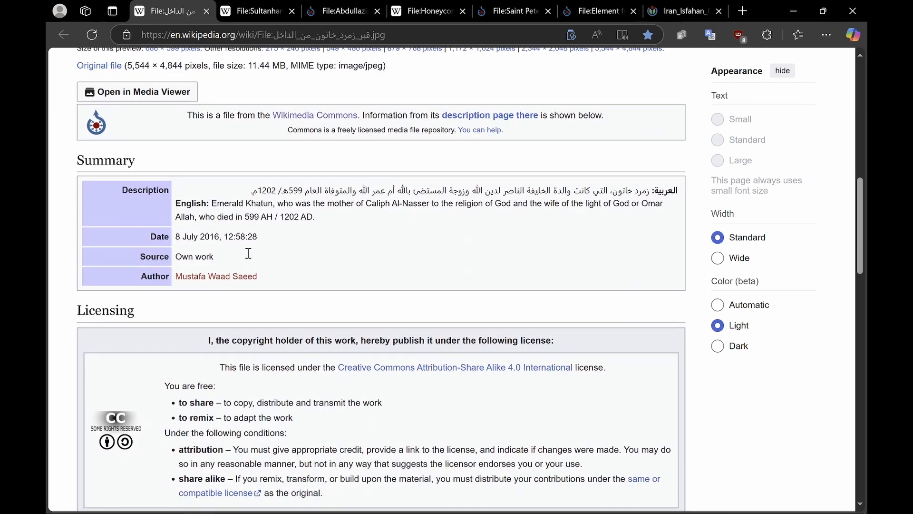
scroll(269, 268, "up", 7)
scroll(270, 267, "up", 5)
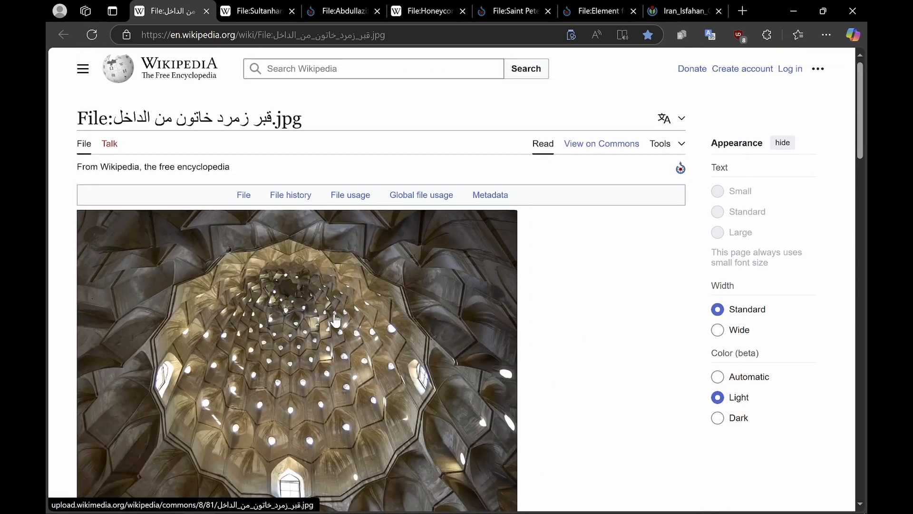
scroll(309, 295, "down", 1)
left_click(332, 308)
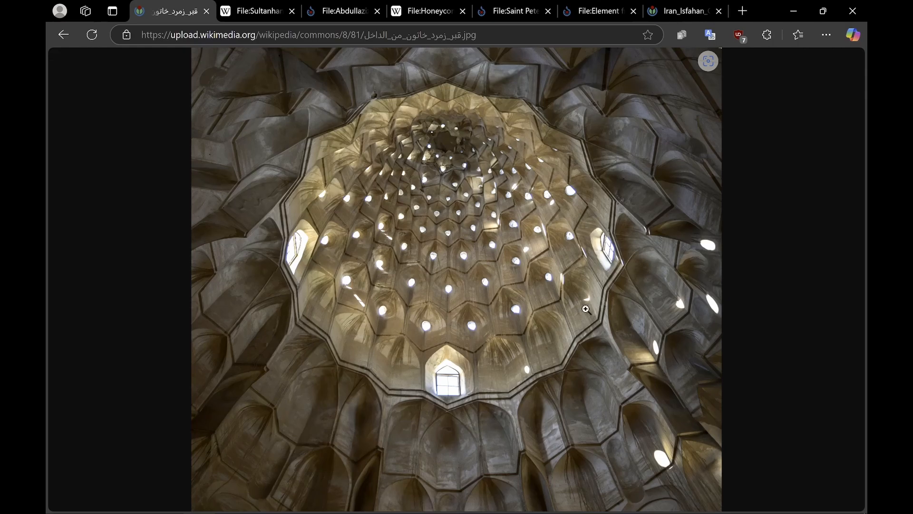
- Review the Abdullaziz Khan madrasa entrance photo and its file details, open it at full size, and compare it with the dome interior photo
left_click(346, 12)
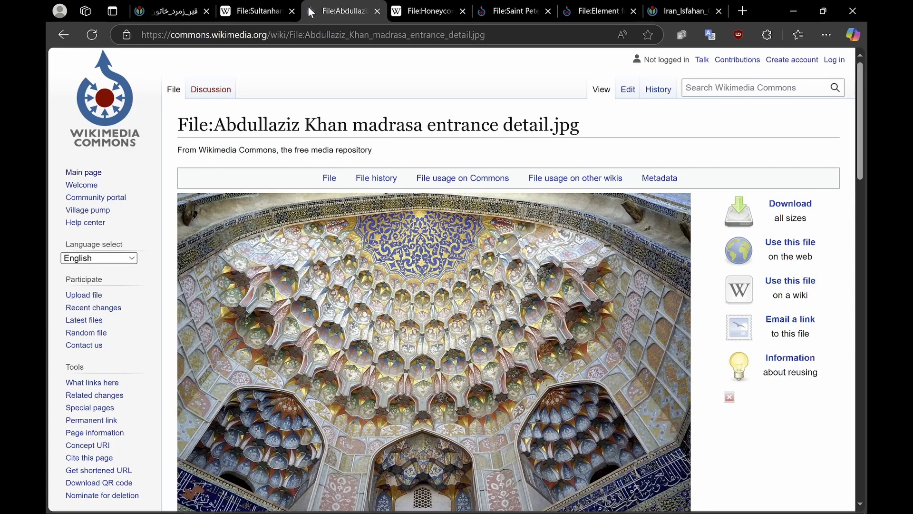
scroll(313, 299, "down", 2)
scroll(313, 299, "down", 3)
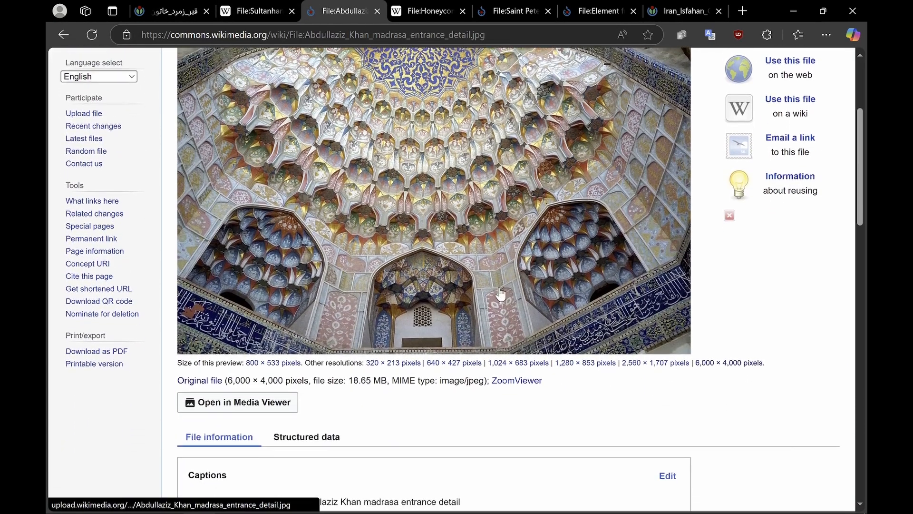
scroll(440, 166, "down", 3)
scroll(440, 166, "down", 2)
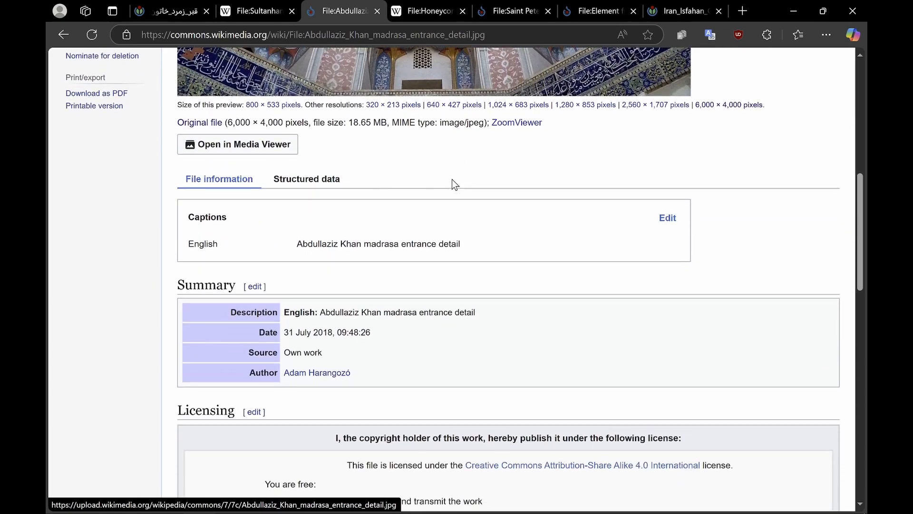
scroll(337, 291, "up", 1)
scroll(473, 305, "up", 8)
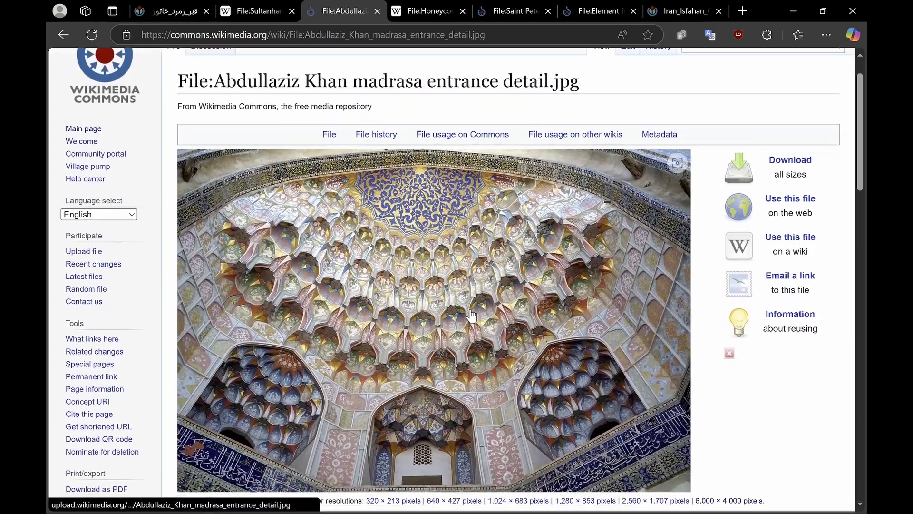
left_click(471, 313)
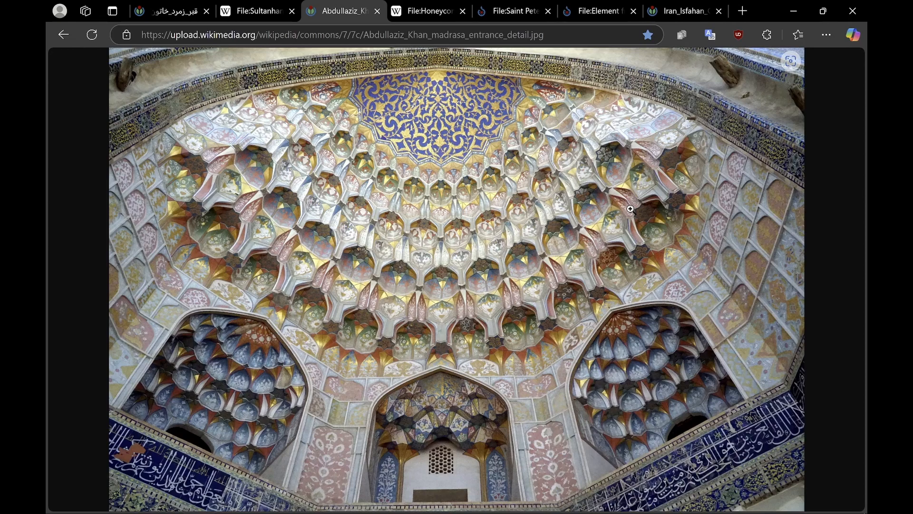
left_click(180, 17)
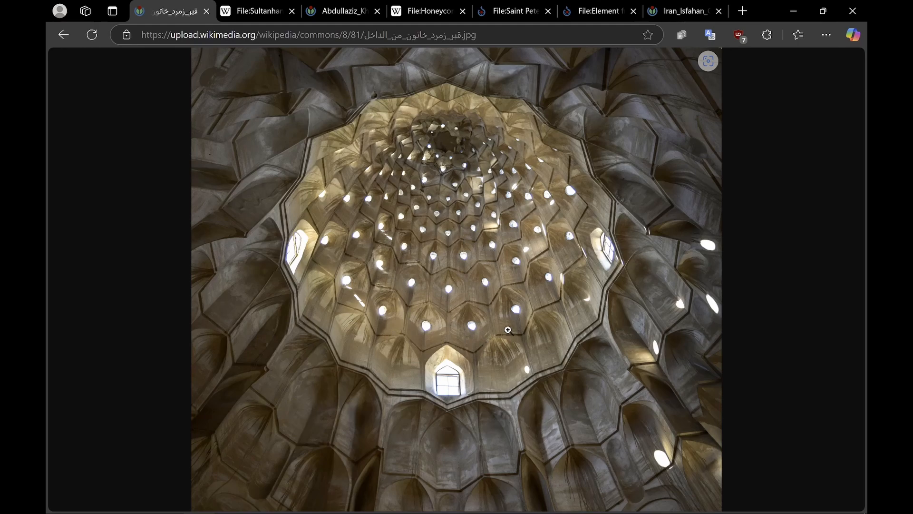
left_click(334, 17)
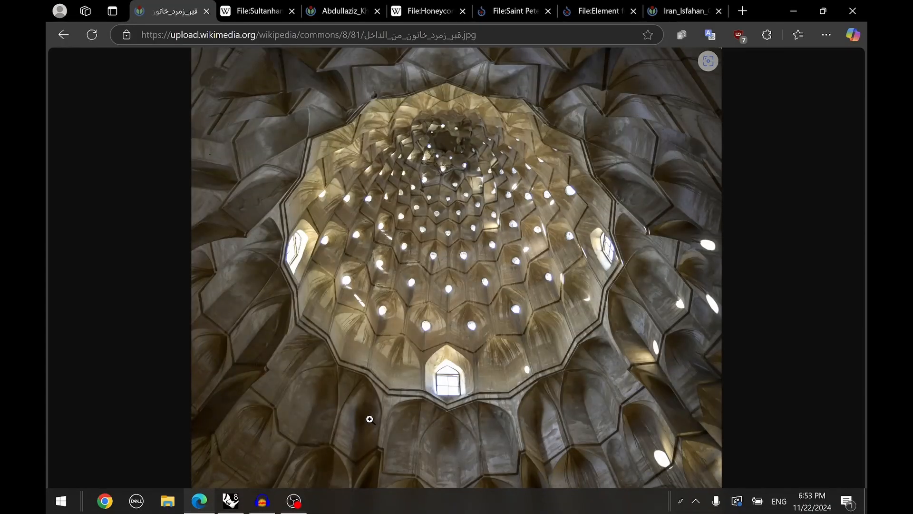
- Switch to the Rhino model in the Top view, display the layer list, and make OB 1 the current layer
left_click(235, 503)
right_click_drag(323, 240, 465, 242)
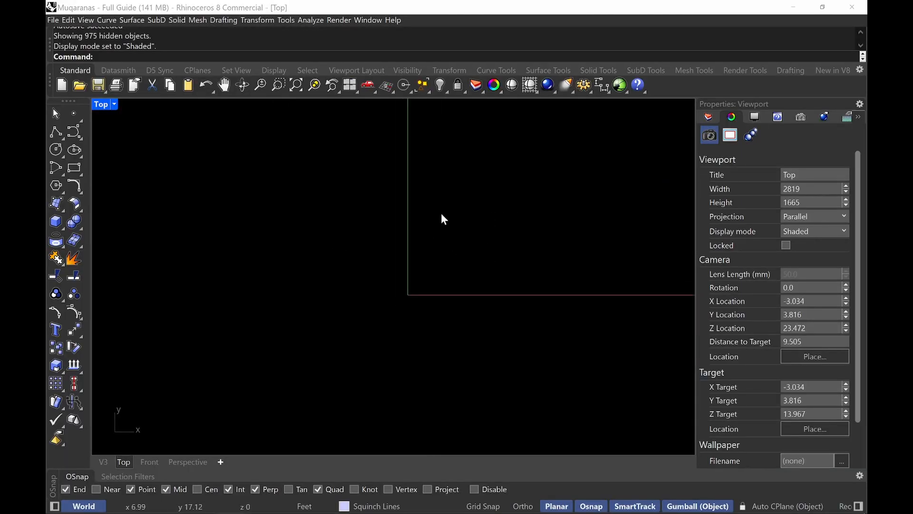
left_click(709, 117)
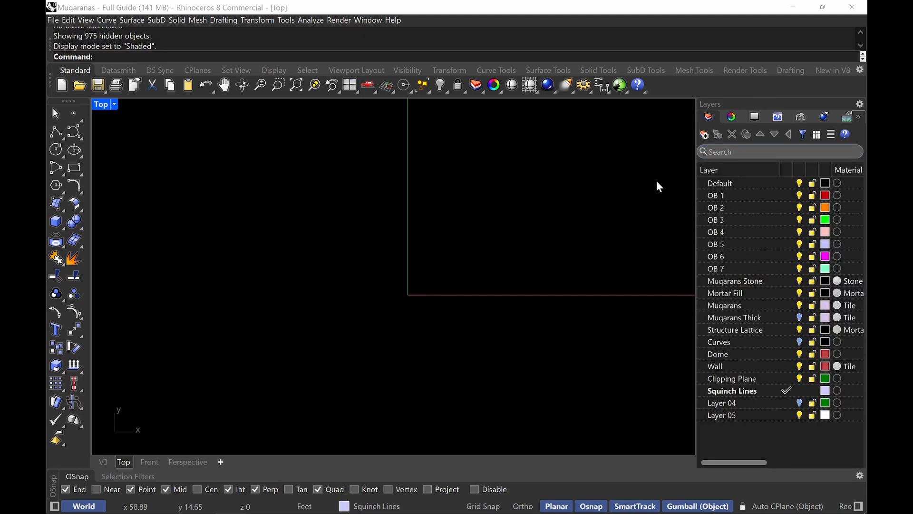
right_click_drag(416, 238, 389, 247)
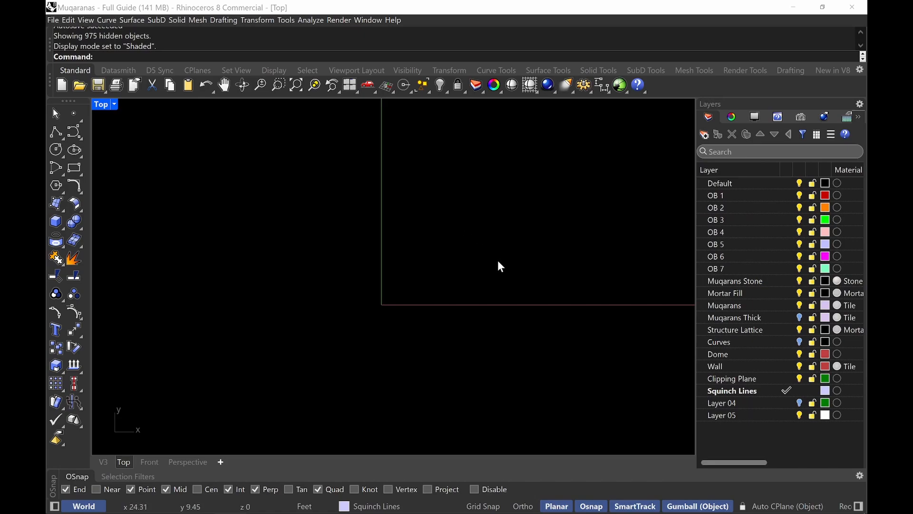
right_click_drag(498, 260, 484, 275)
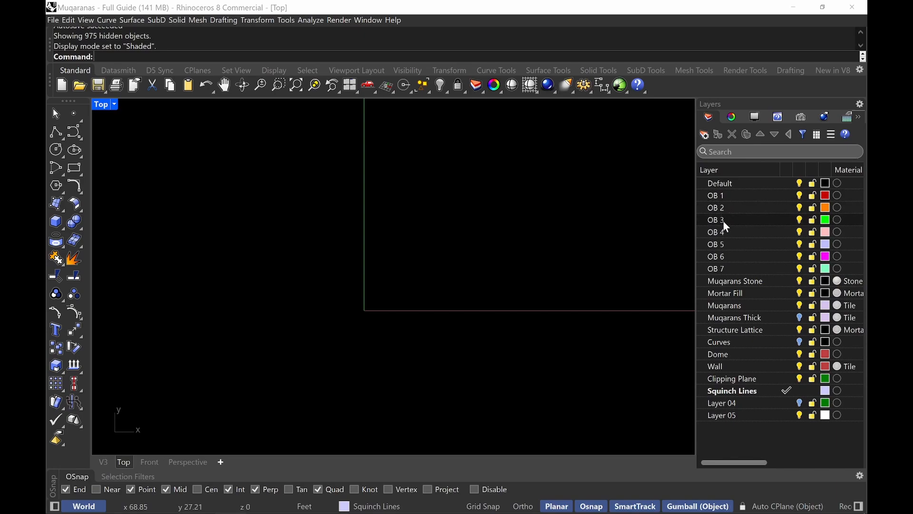
left_click(785, 197)
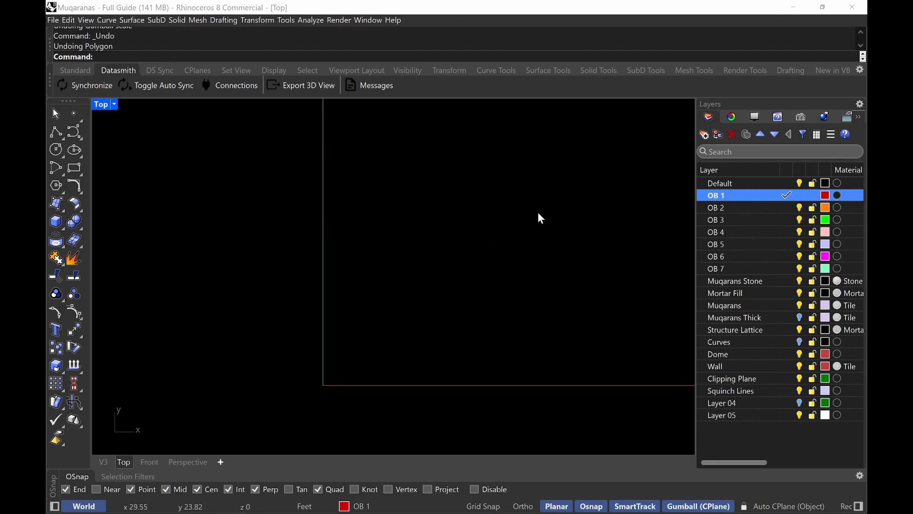
- Draw an eight-pointed star polygon near the origin with a 12' outer radius, an inner radius of about 9.3 ft, and one corner pointing straight up
type("olygon")
key("Return")
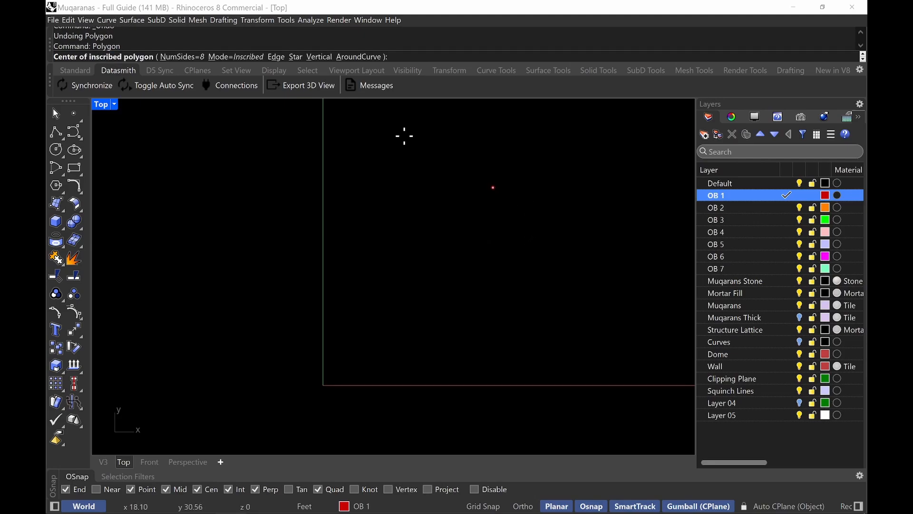
left_click(297, 58)
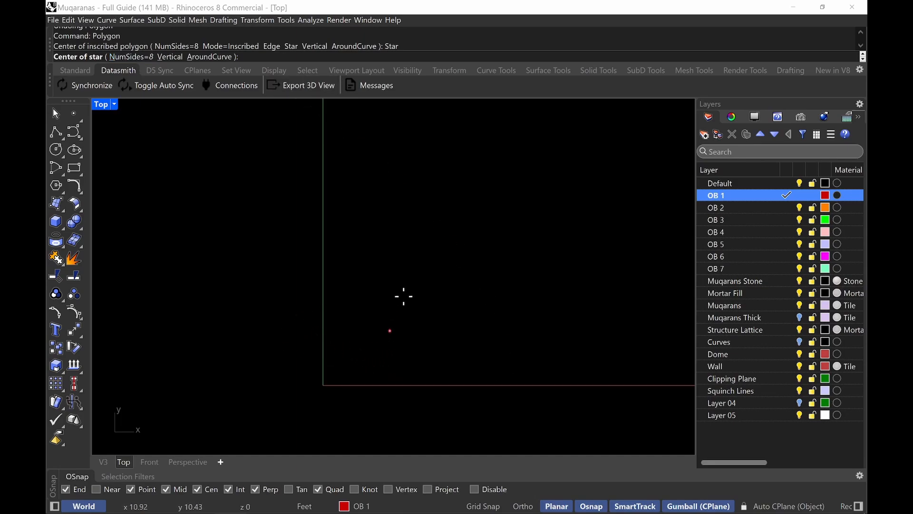
left_click(367, 355)
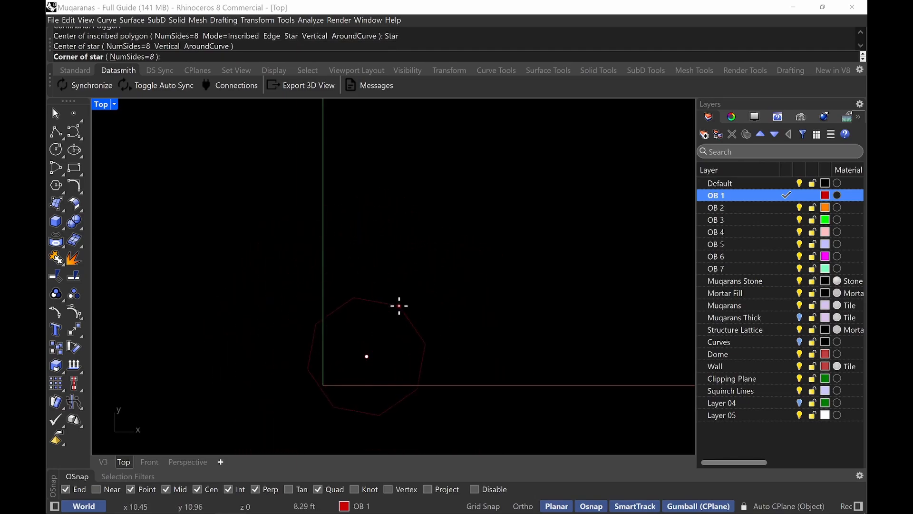
type("12'")
key("Return")
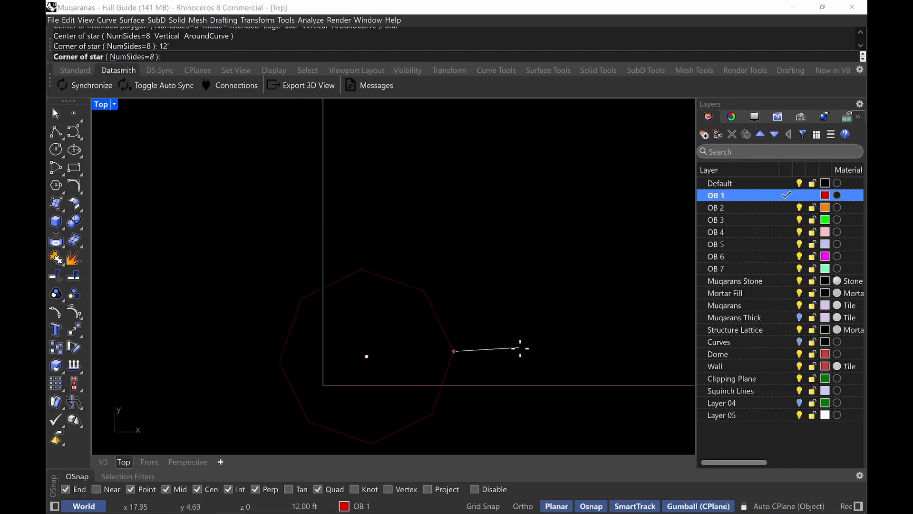
left_click(523, 506)
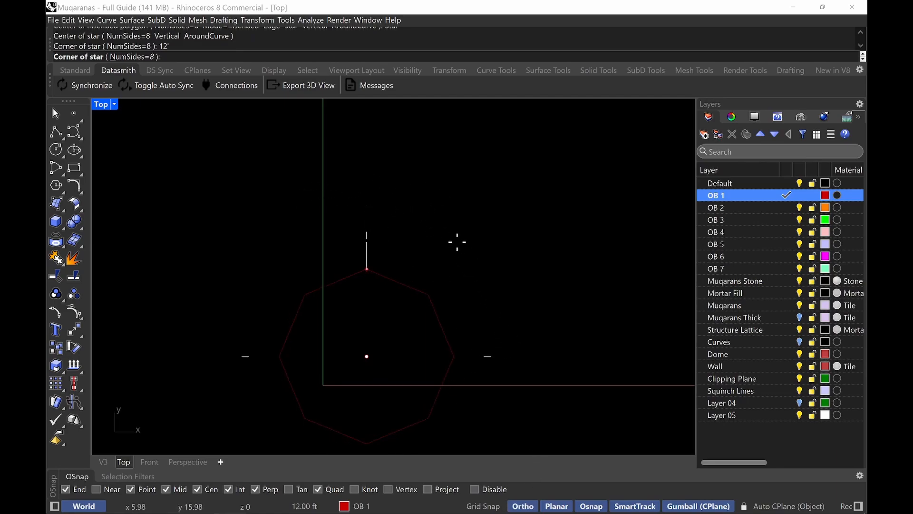
key("F8")
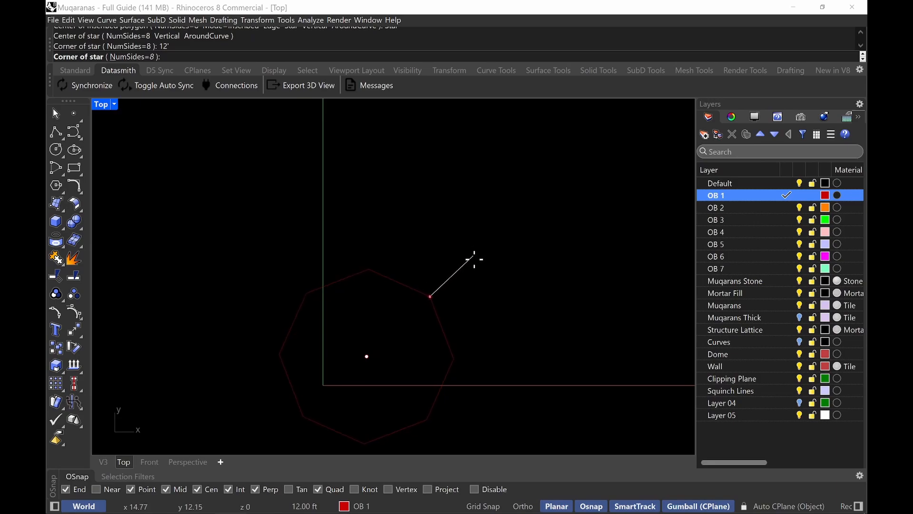
left_click(523, 507)
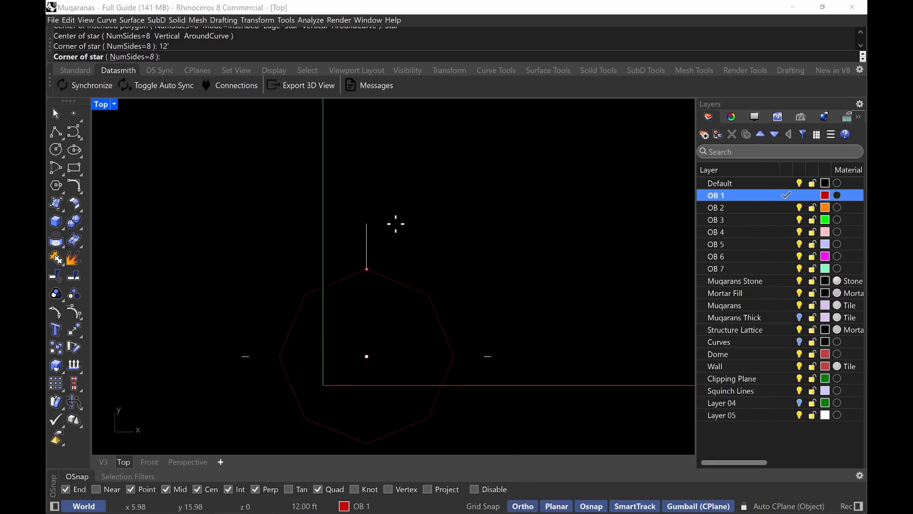
left_click(395, 224)
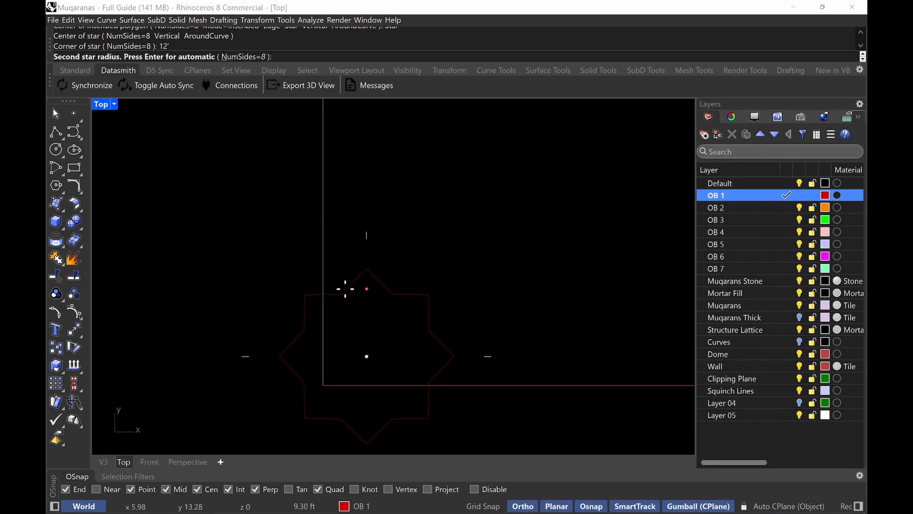
left_click(345, 289)
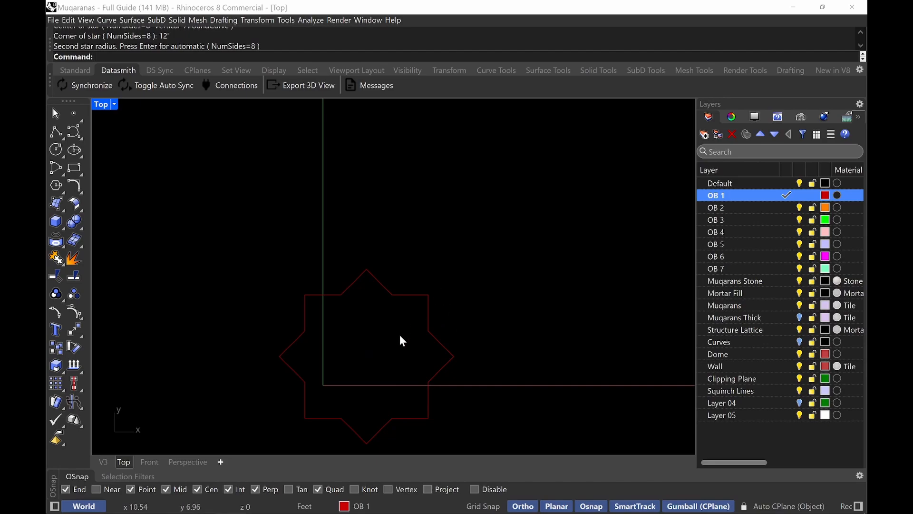
- Rotate a copy of the eight-pointed star by 22.5 degrees about its centre, keeping the original
right_click_drag(402, 340, 404, 305)
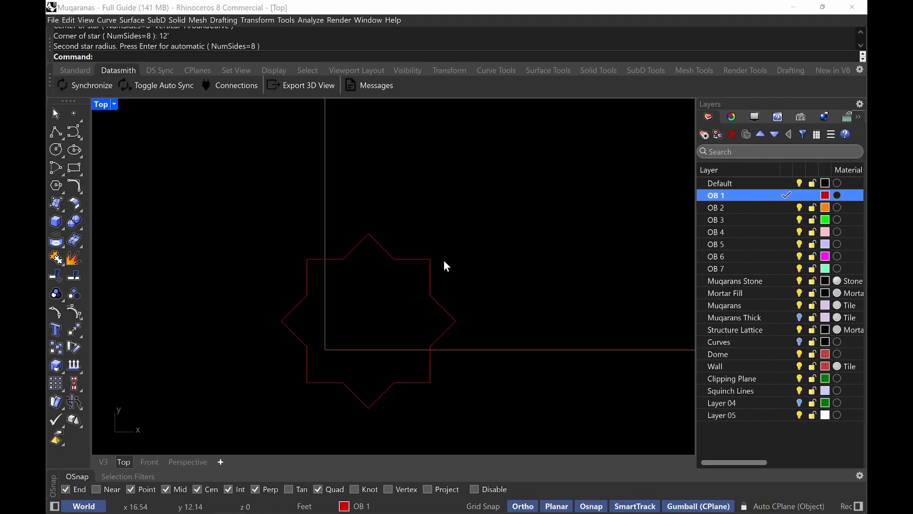
type("Rotate")
key("Return")
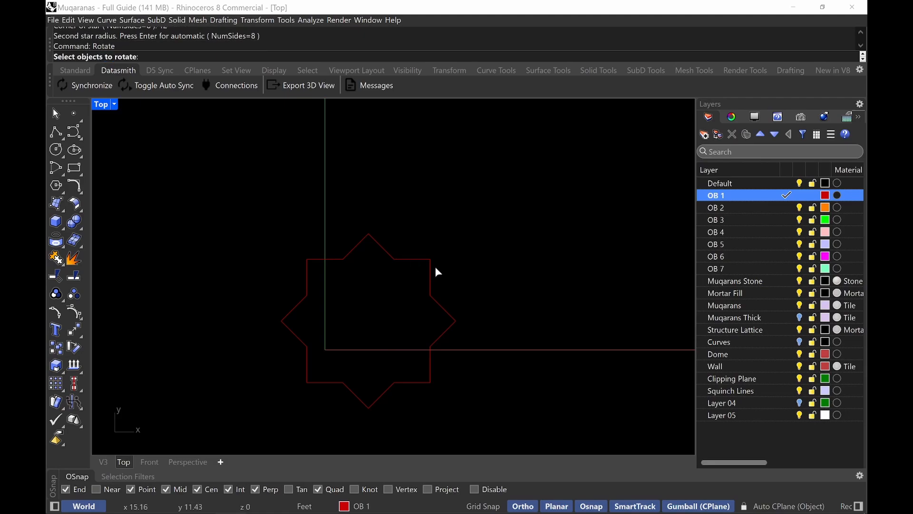
left_click_drag(453, 266, 418, 279)
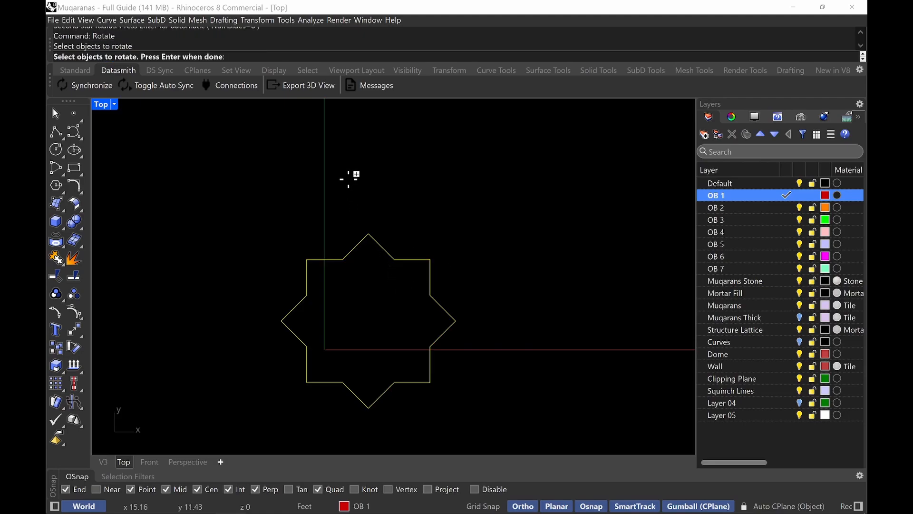
key("Return")
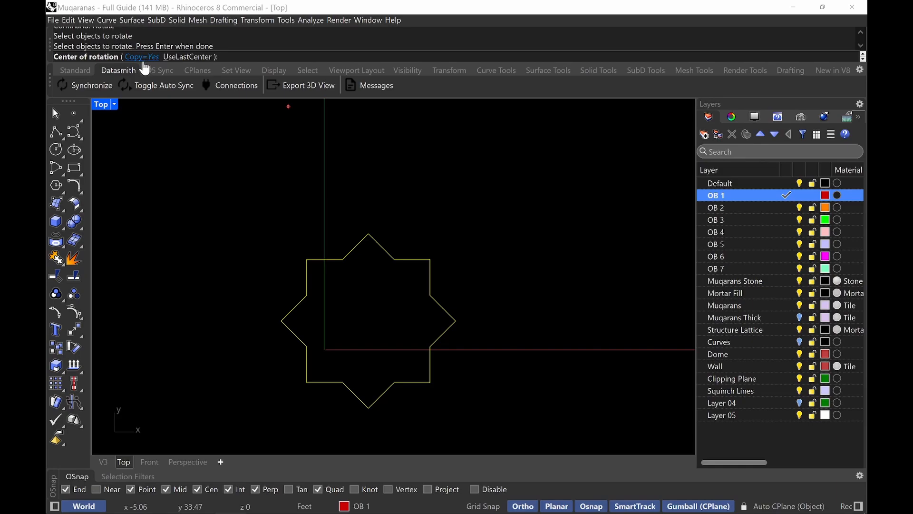
left_click(416, 378)
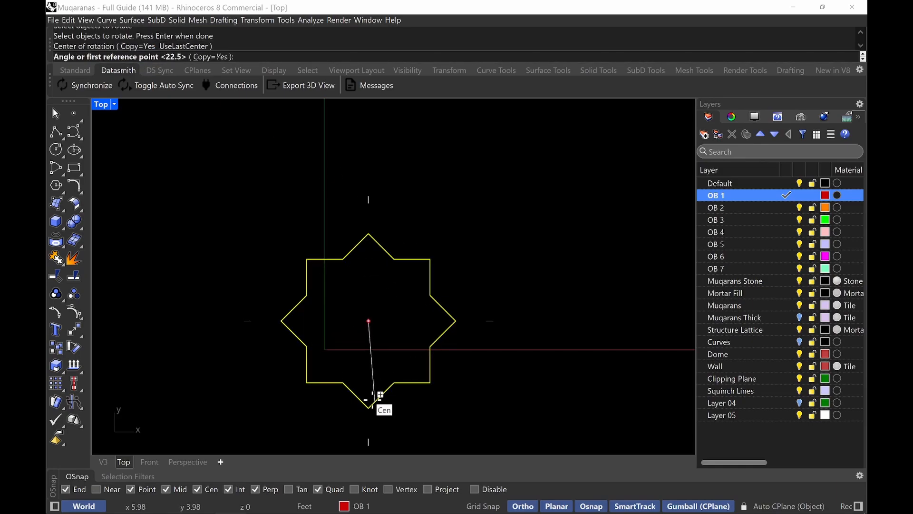
left_click(369, 408)
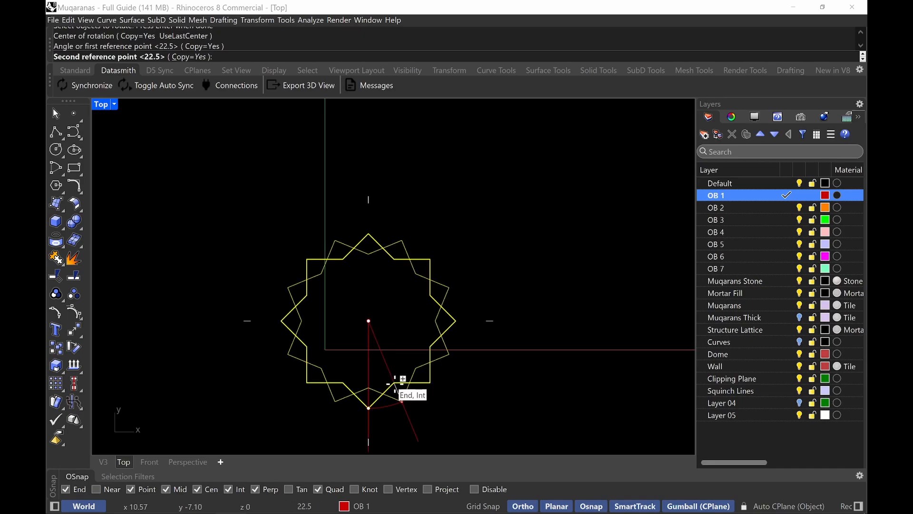
left_click(395, 384)
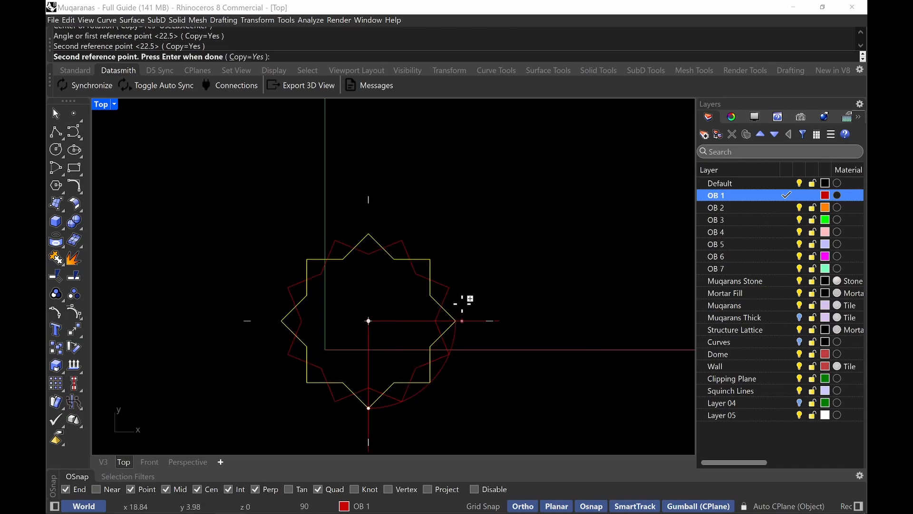
key("Return")
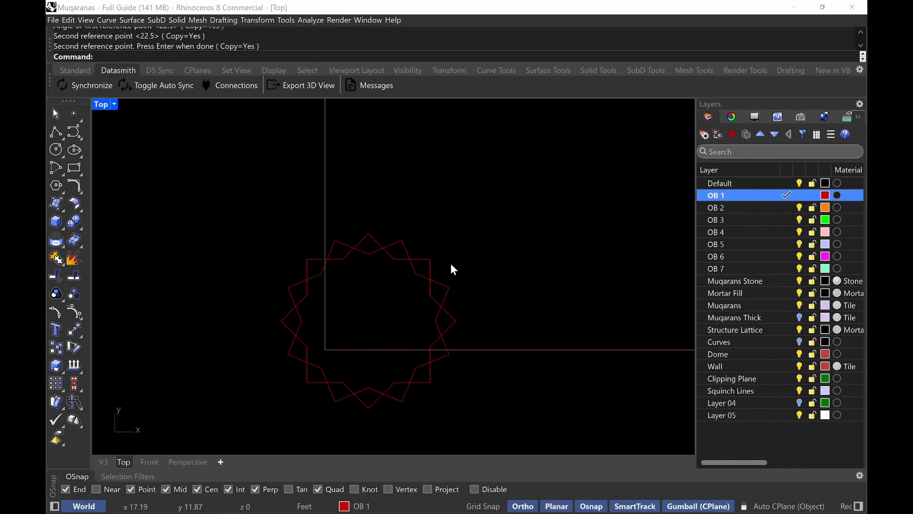
- Scale the rotated star down uniformly until its tips meet the first star's inner corners, and assign it to layer OB 2
left_click(407, 248)
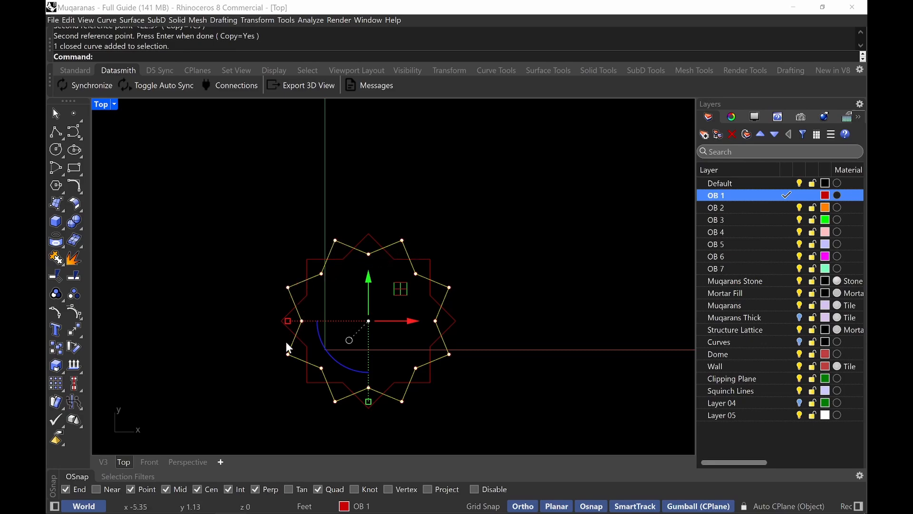
left_click_drag(287, 321, 309, 304)
left_click(504, 210)
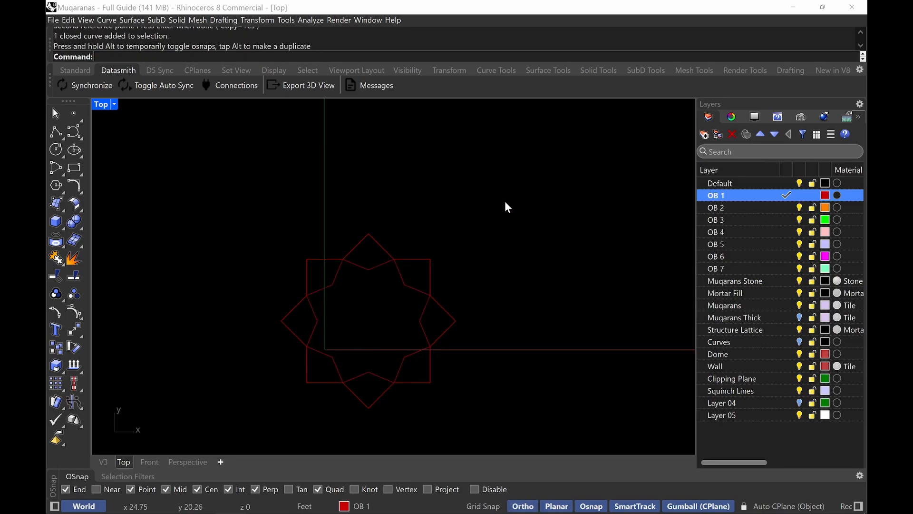
left_click(399, 279)
left_click(362, 505)
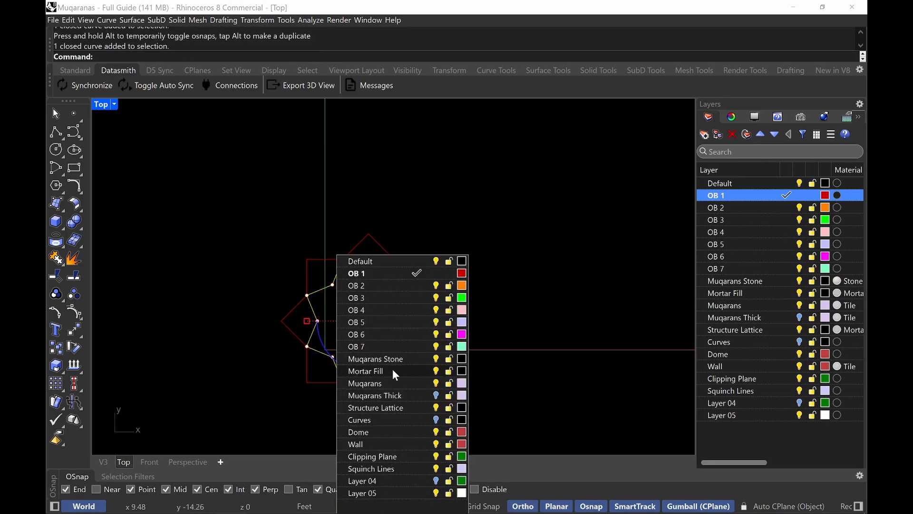
left_click(358, 287)
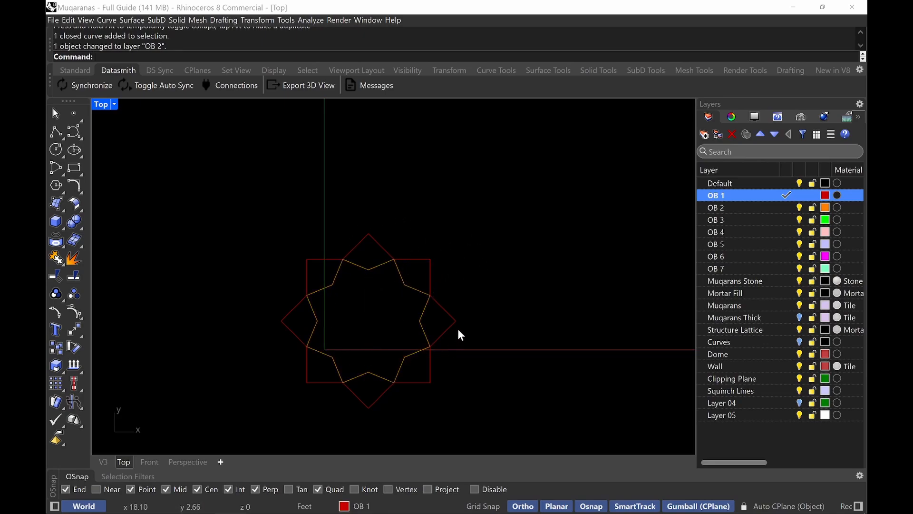
- Make a uniformly scaled-down copy of both stars about their centre, with its outer tips meeting the OB 2 star's inner corners
left_click_drag(458, 250, 395, 287)
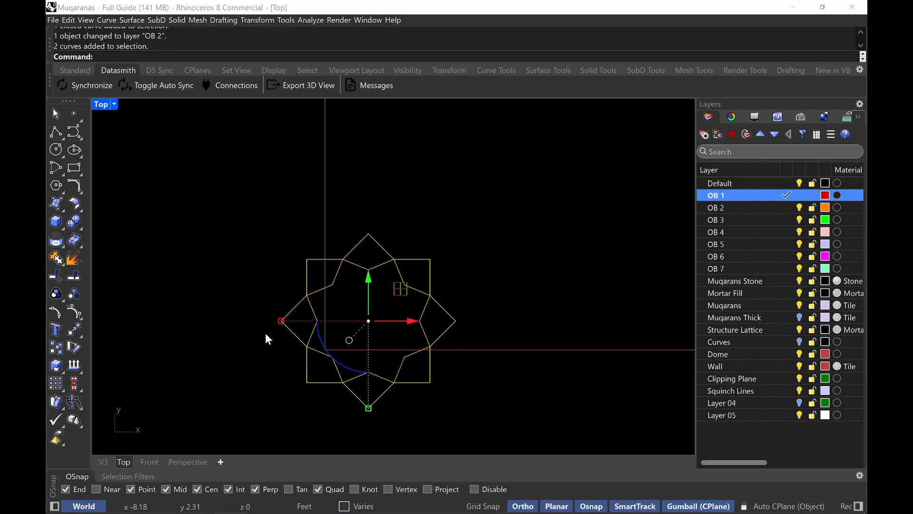
key("ctrl+z")
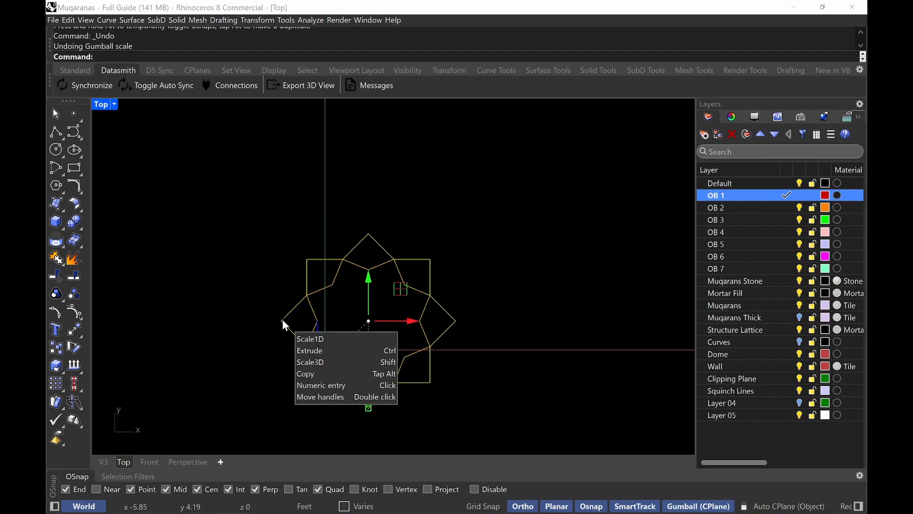
left_click_drag(282, 320, 318, 321, "shift")
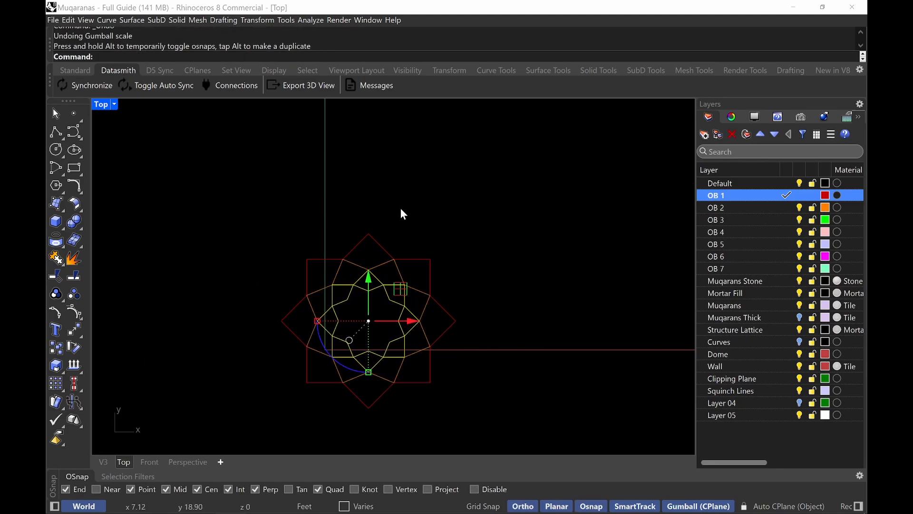
key("Escape")
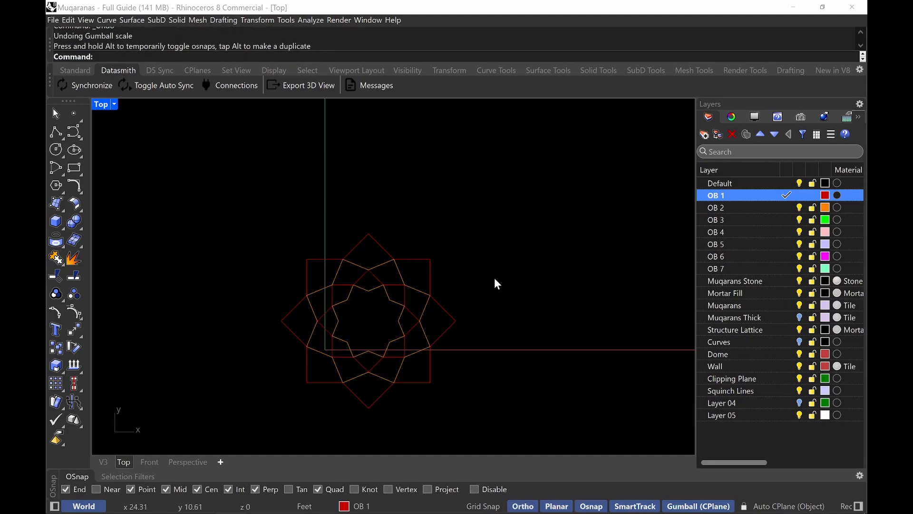
- Assign the larger of the two scaled copies to layer OB 3 and the smaller one to layer OB 4
left_click(356, 277)
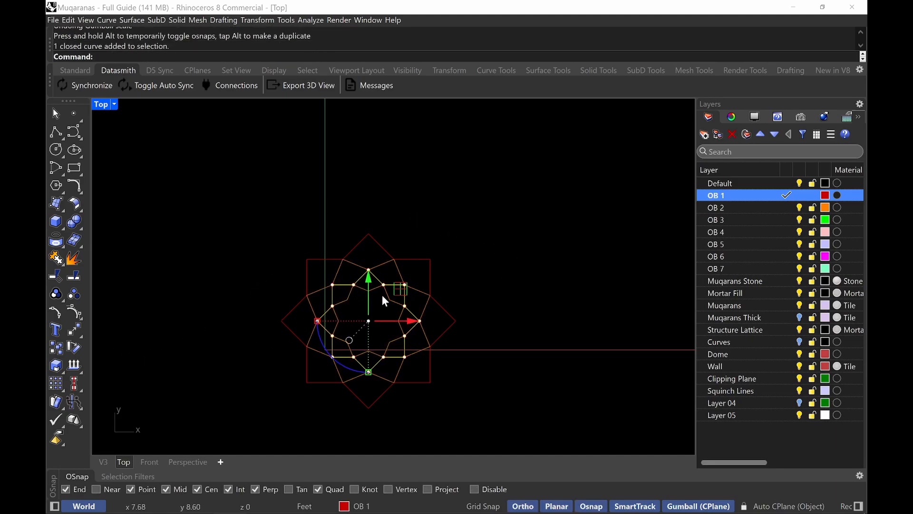
left_click(387, 504)
left_click(407, 297)
key("Escape")
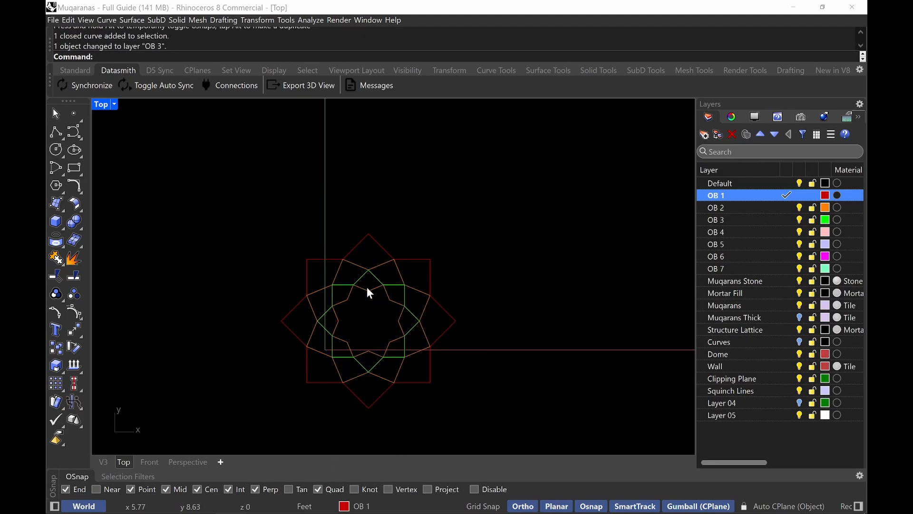
left_click(369, 289)
left_click(363, 505)
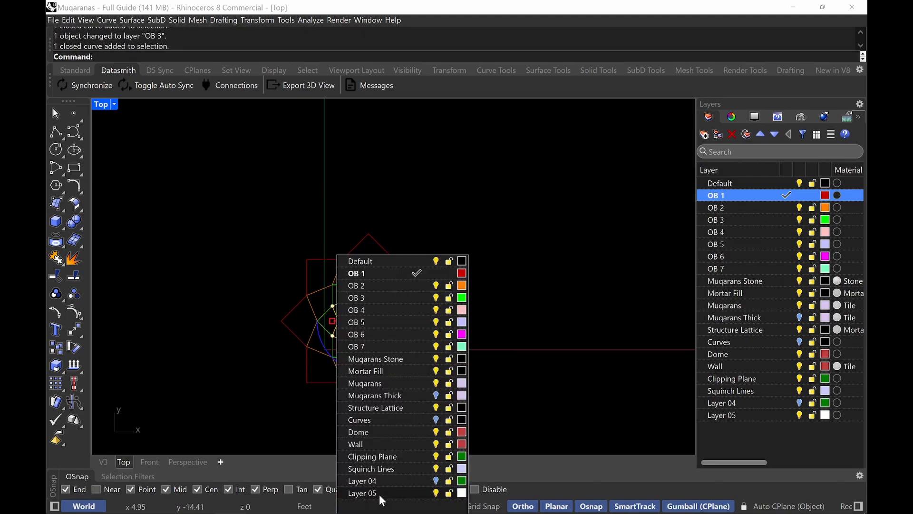
left_click(362, 315)
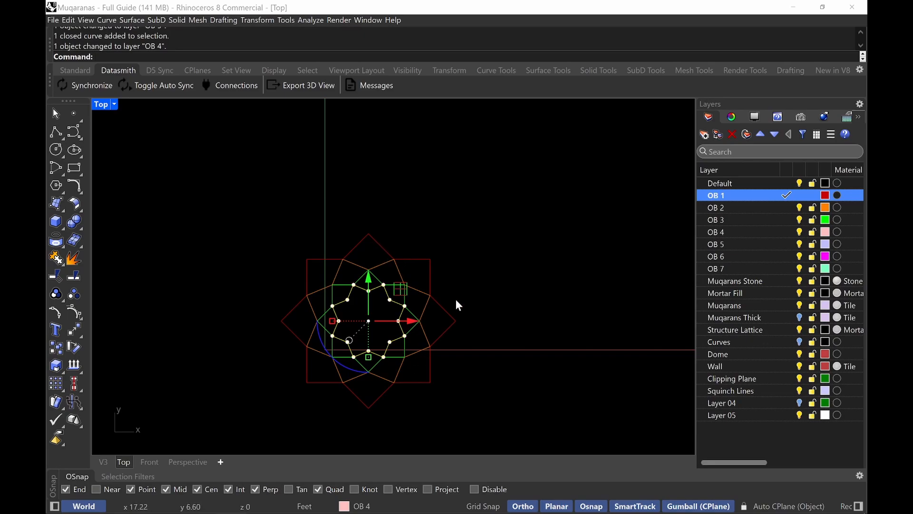
key("Escape")
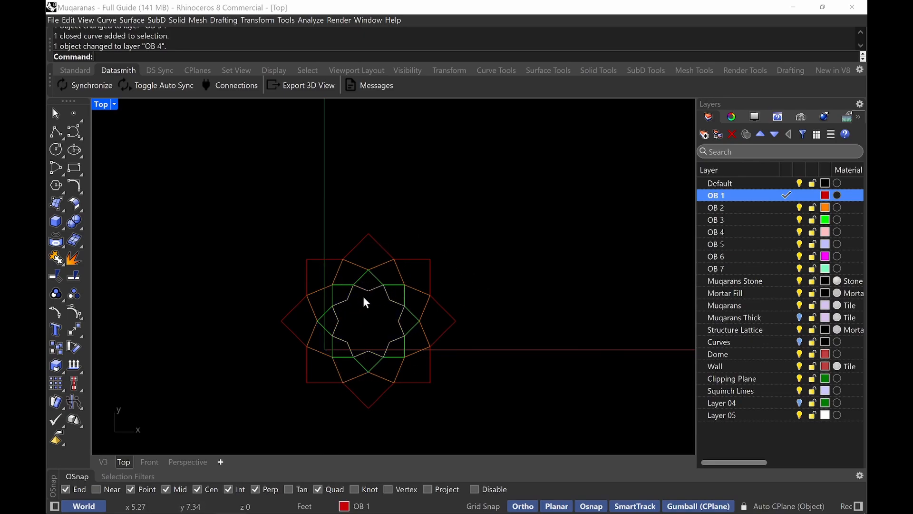
- Make a scaled-down copy of the OB 3 star with tips at the OB 4 star's inner corners, and assign it to layer OB 5
left_click(324, 312)
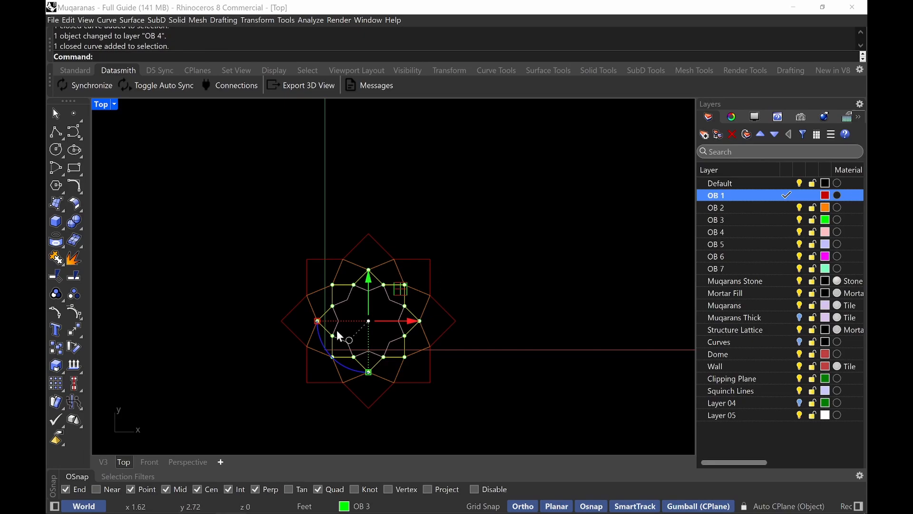
left_click_drag(317, 321, 338, 321, "shift")
key("ctrl+z")
left_click(496, 270)
left_click(347, 312)
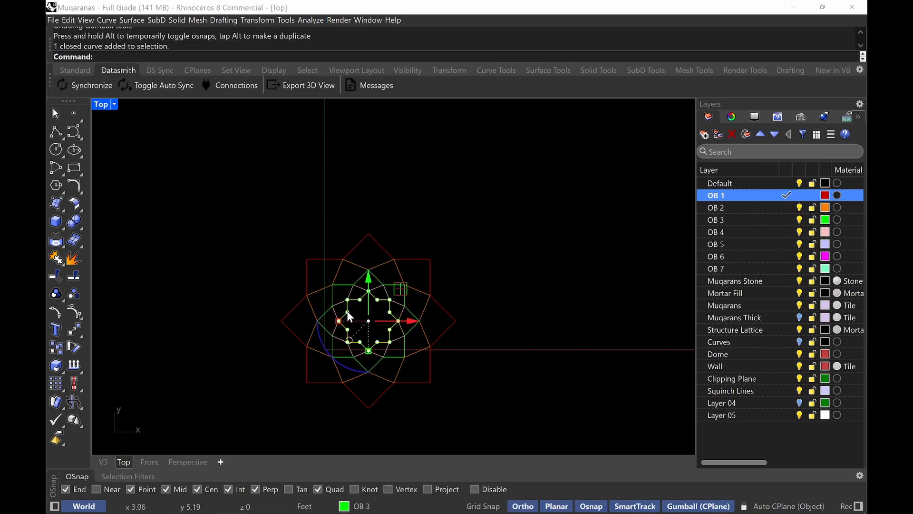
left_click(399, 508)
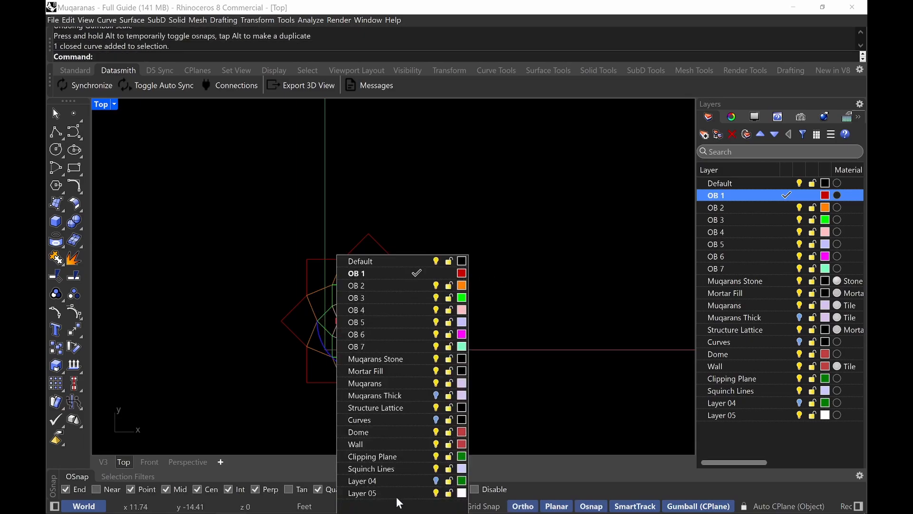
left_click(379, 322)
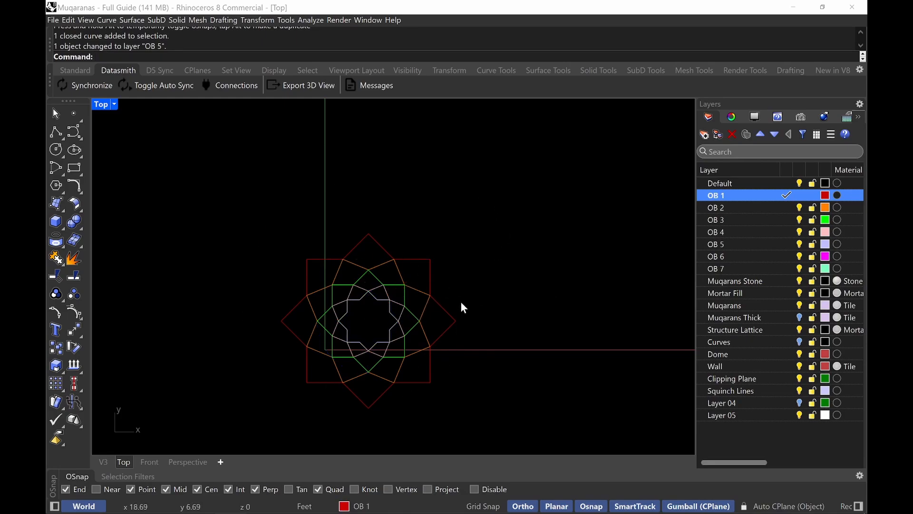
- Copy all five nested stars in the positive X direction, leaving a clear gap beside the original set
left_click_drag(473, 205, 221, 411)
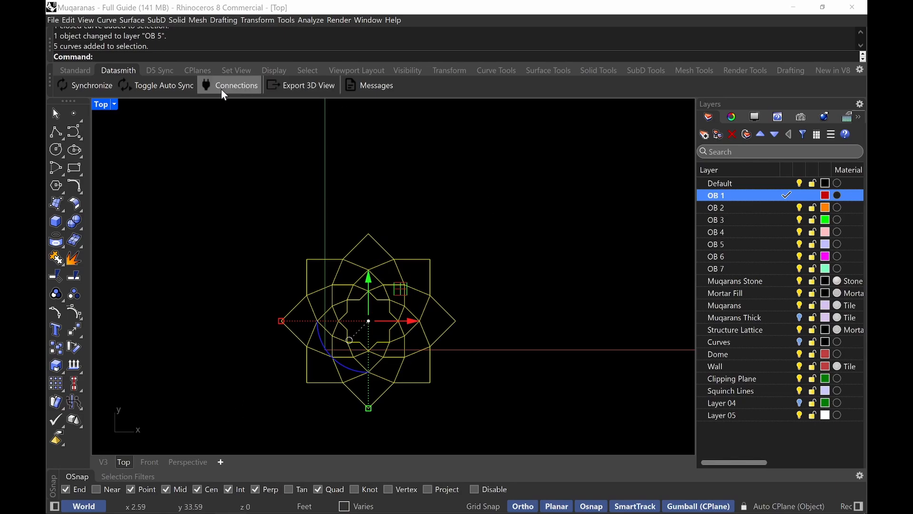
left_click(460, 255)
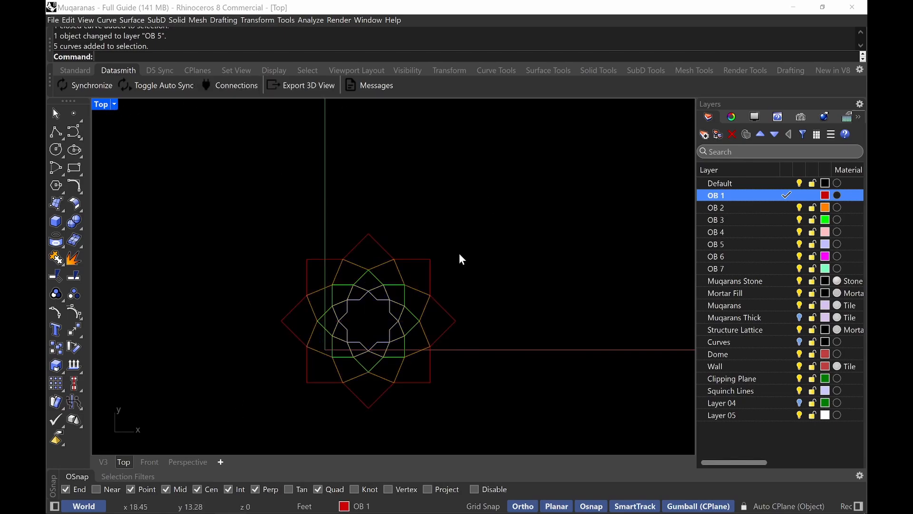
left_click_drag(437, 282, 271, 410)
right_click_drag(546, 318, 426, 312)
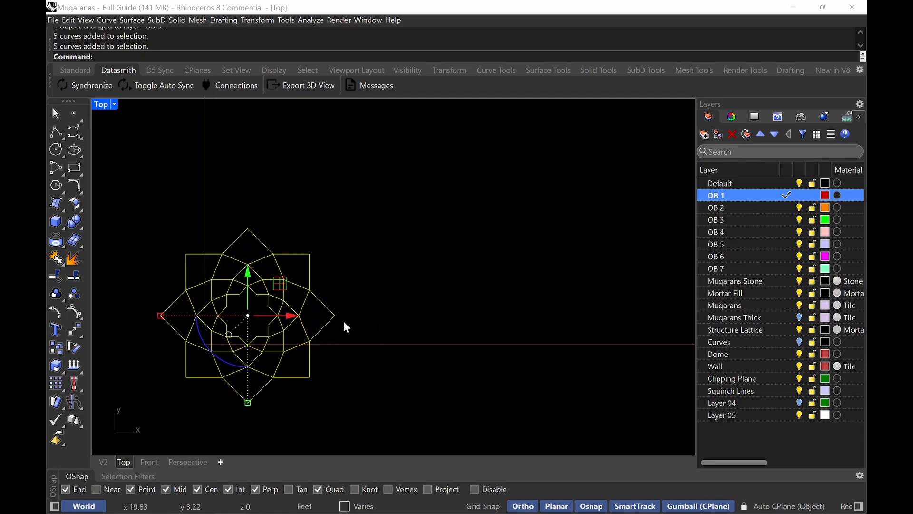
key("ctrl+z")
left_click_drag(301, 315, 466, 315, "alt")
left_click(438, 212)
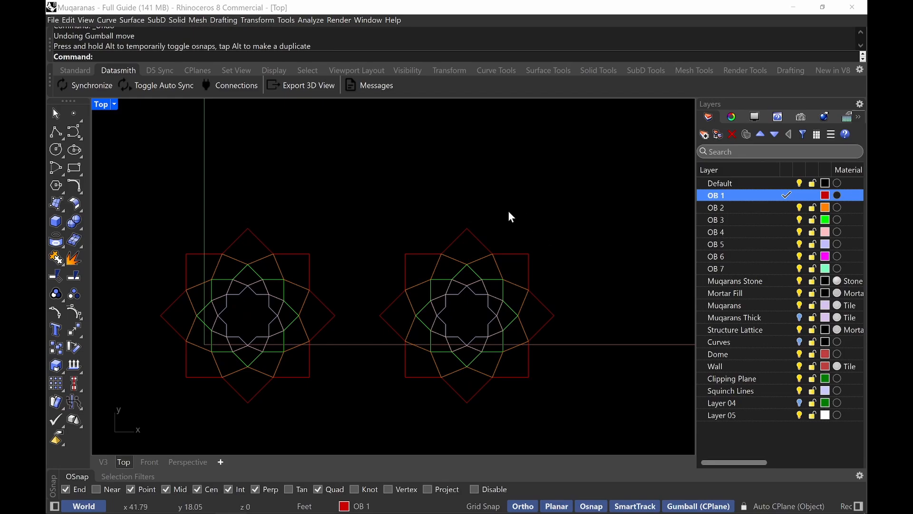
- Select the copied star set, zoom to it in a maximized Perspective view, and frame both star sets from an oblique angle
left_click_drag(589, 191, 374, 409)
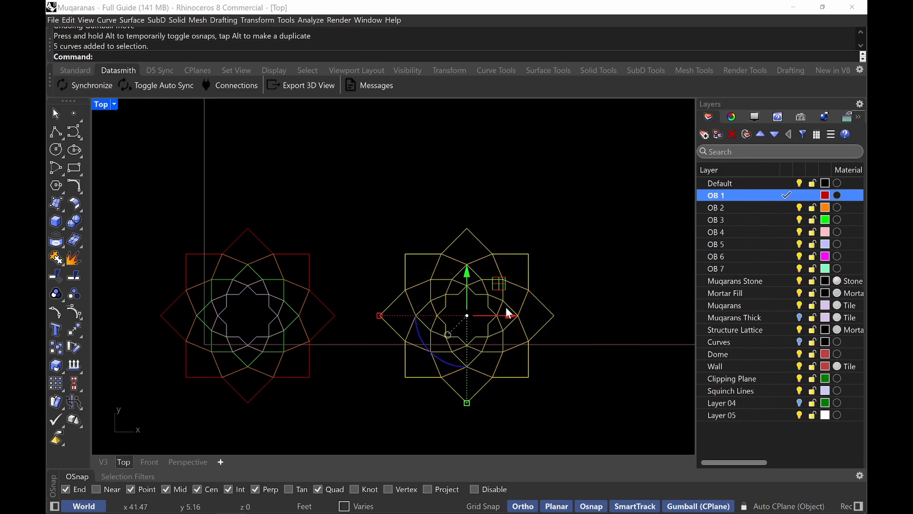
key("Escape")
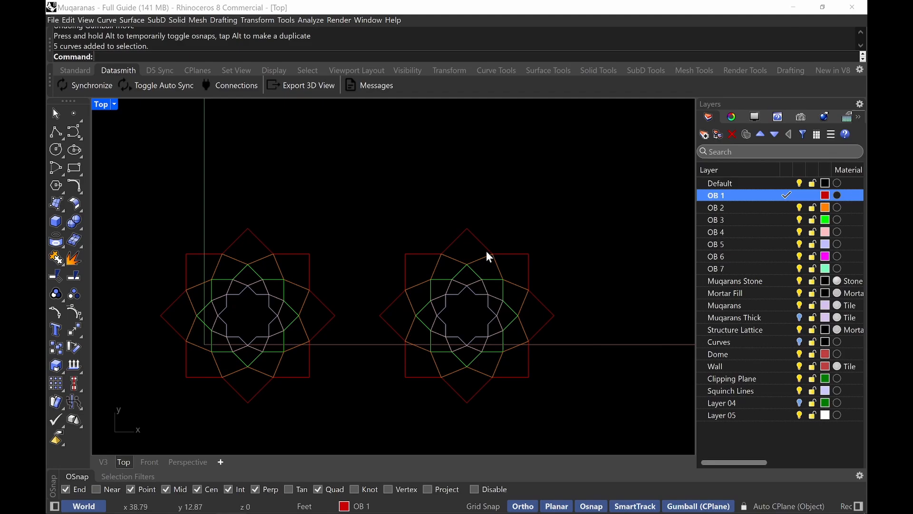
left_click_drag(553, 204, 381, 385)
double_click(98, 102)
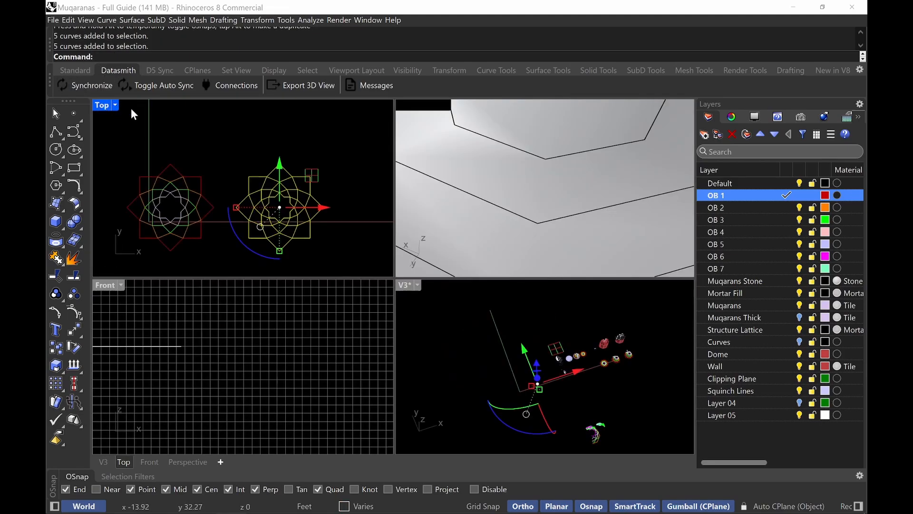
left_click(435, 112)
type("zs")
key("Return")
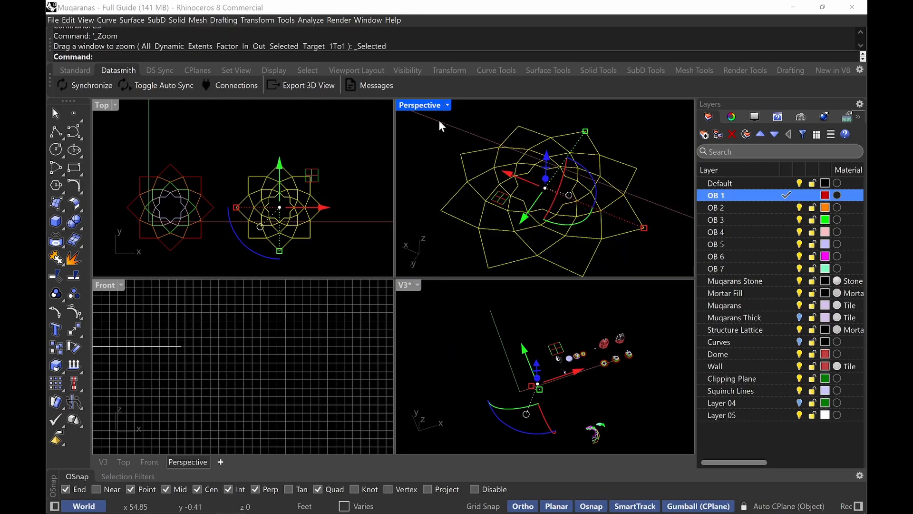
double_click(425, 107)
right_click_drag(427, 111, 413, 208)
left_click(455, 192)
scroll(455, 193, "down", 6)
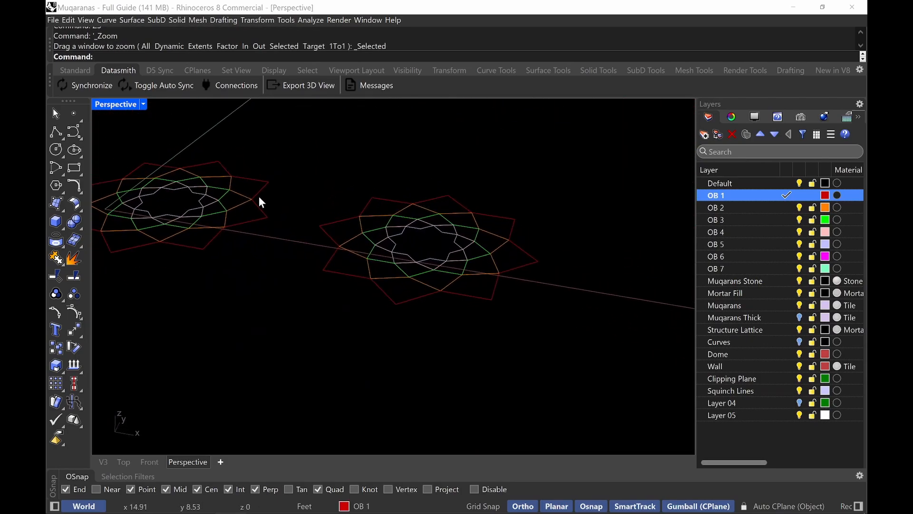
right_click_drag(259, 196, 326, 196, "shift")
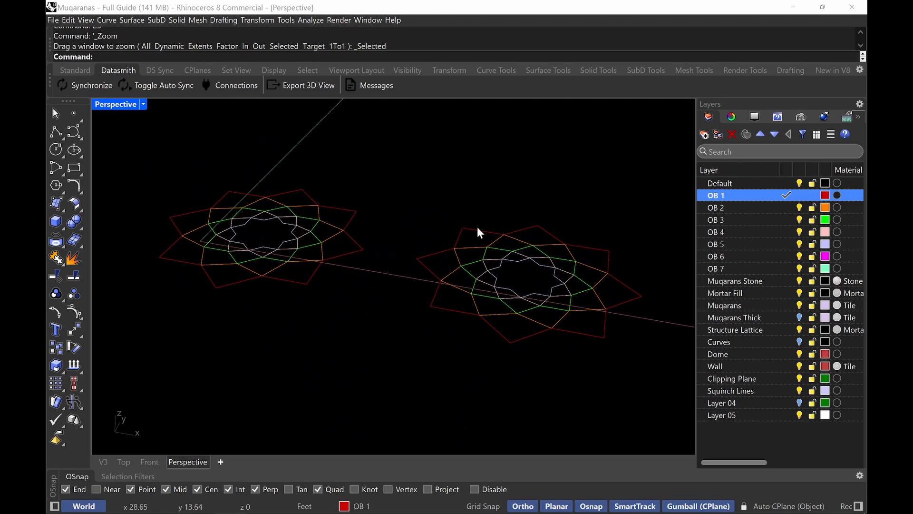
- Raise the OB 2 to OB 5 stars of the copied set by 2 feet, leaving the OB 1 star in place
scroll(601, 288, "up", 7)
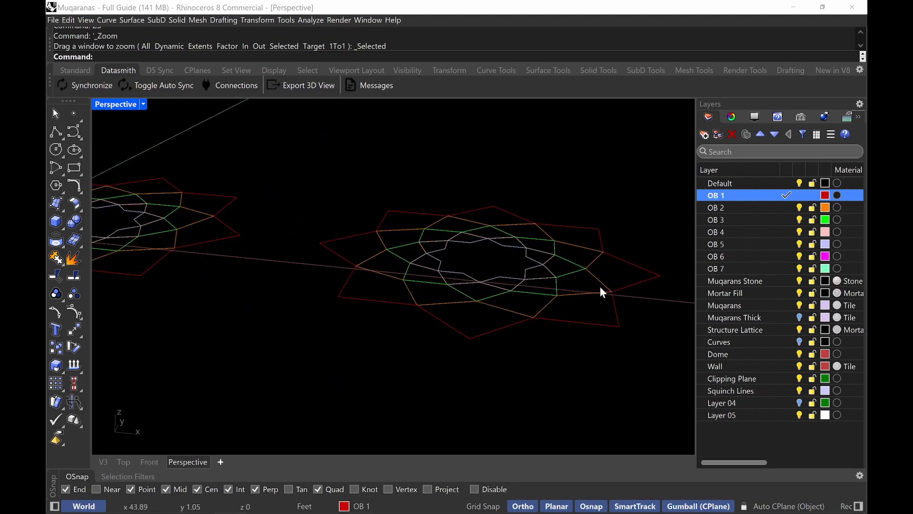
right_click_drag(602, 286, 555, 277, "shift")
scroll(559, 292, "down", 5)
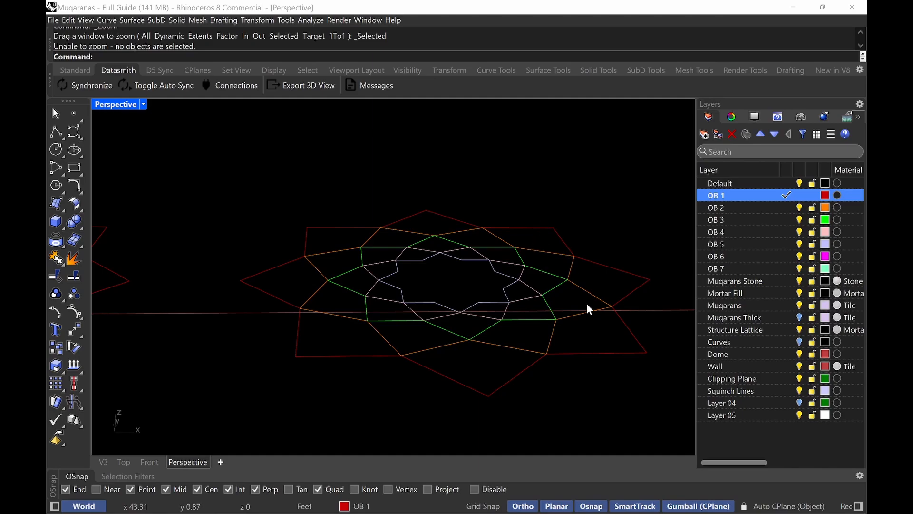
left_click_drag(589, 337, 484, 294)
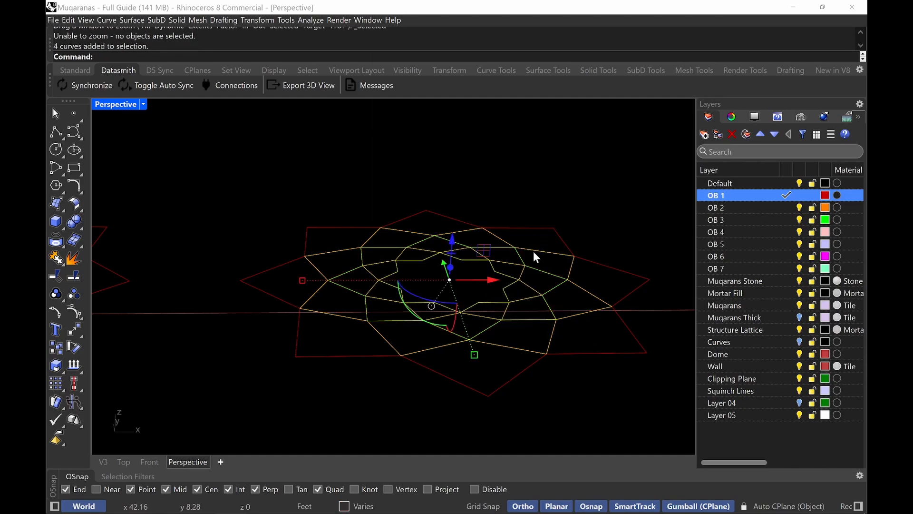
left_click(457, 237)
type("2")
key("Return")
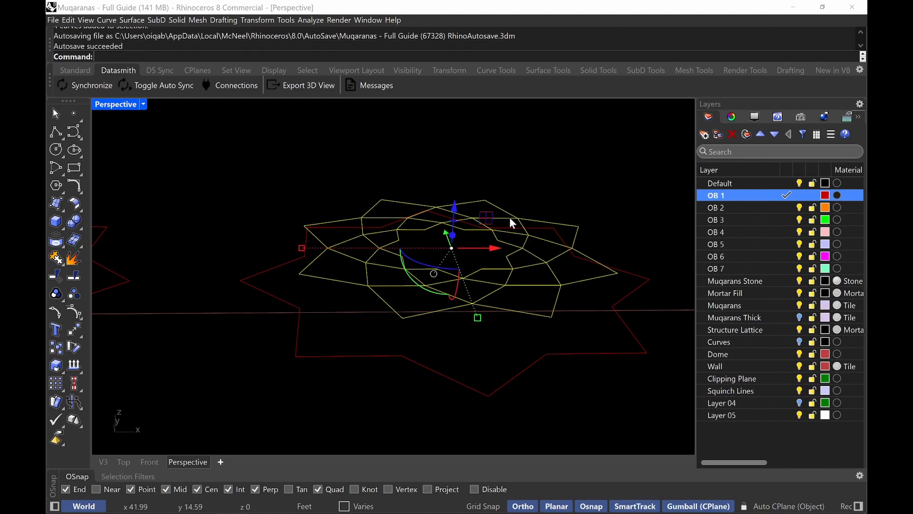
- Drop the OB 2 star from the selection and raise the OB 3, OB 4 and OB 5 stars by another 2 feet
left_click_drag(548, 308, 548, 306, "ctrl")
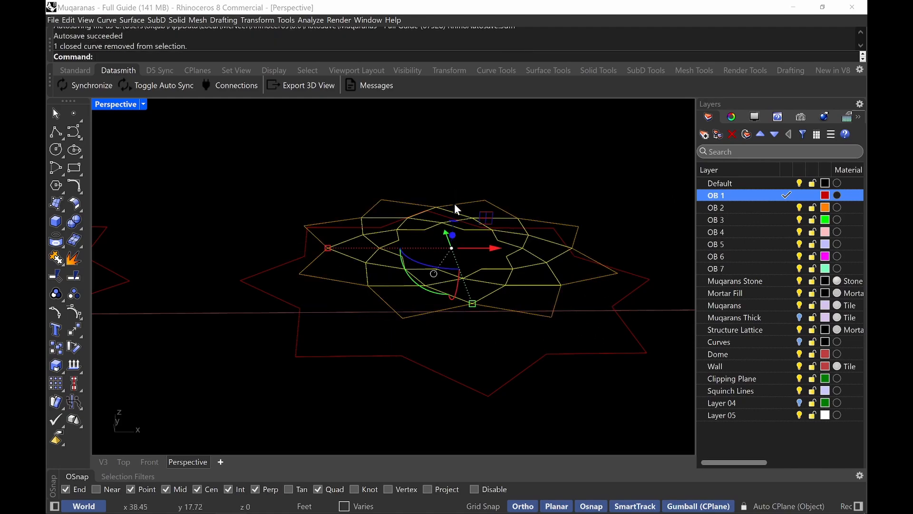
left_click(455, 205)
type("2")
key("Return")
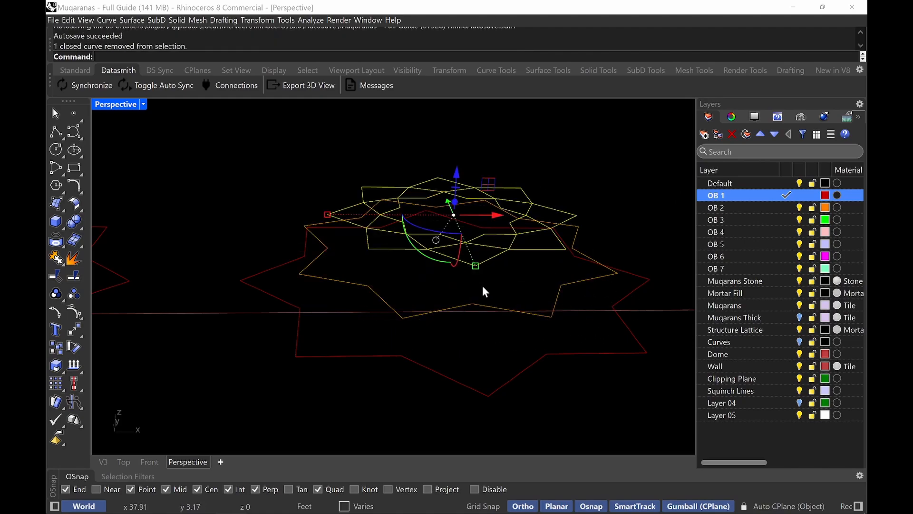
- Select only the OB 4 and OB 5 stars and raise them above the OB 3 star by the same level spacing
left_click(489, 261, "ctrl")
key("Escape")
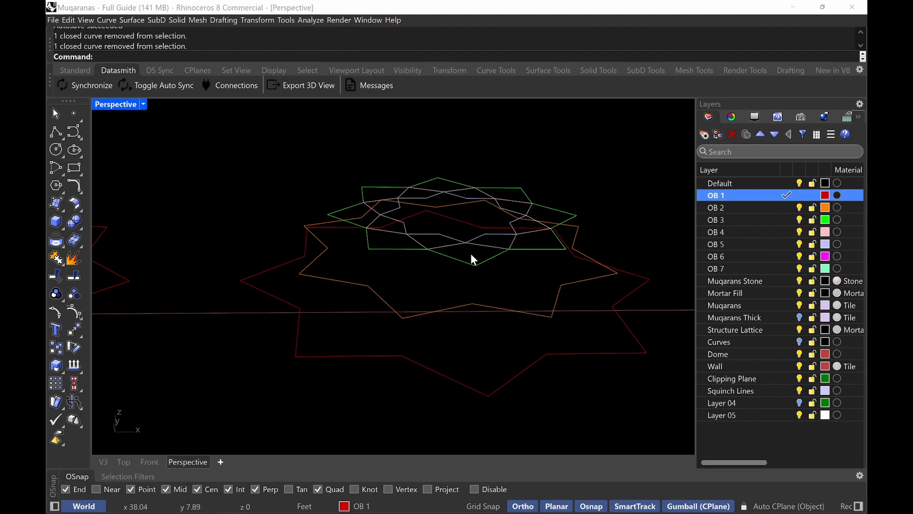
left_click(485, 192)
left_click_drag(464, 170, 525, 156)
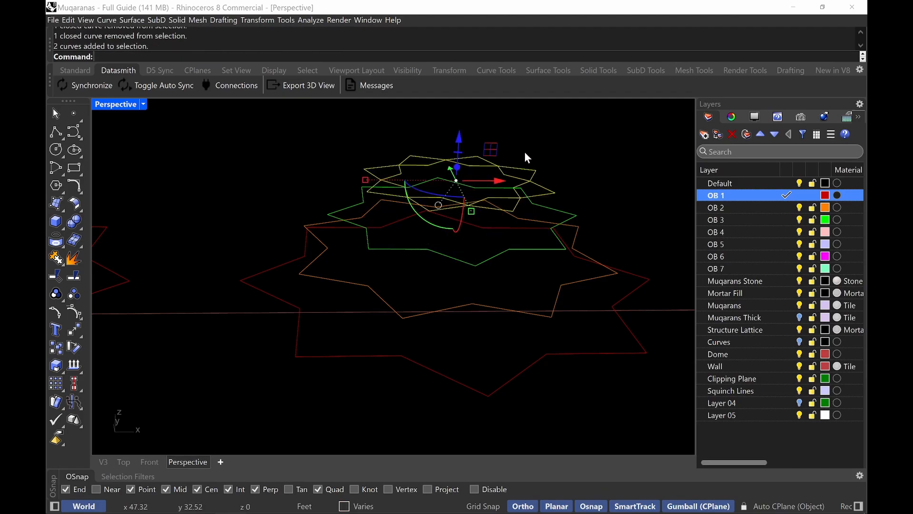
- Drop the OB 4 star from the selection, raise the OB 5 star by another 2 feet, and clear the selection
left_click(552, 194, "ctrl")
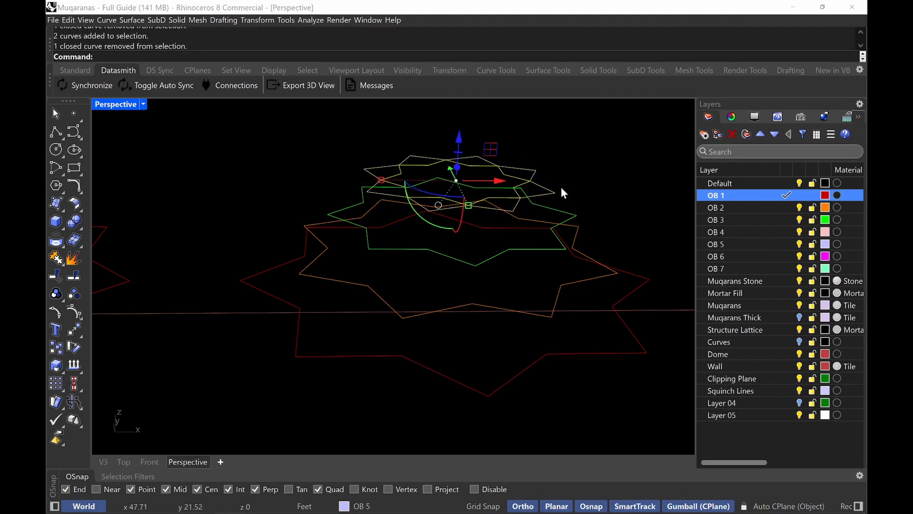
left_click(459, 138)
type("2")
key("Return")
key("Escape")
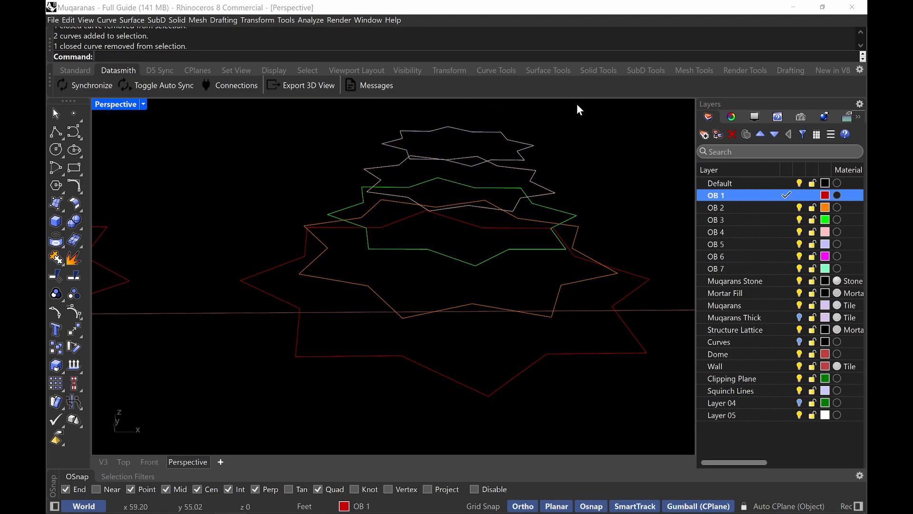
- Look over the stacked stars, then switch to Edge and examine the Wikimedia Commons photo of the stalactite squinch (muqarnas) element
right_click_drag(580, 110, 490, 318)
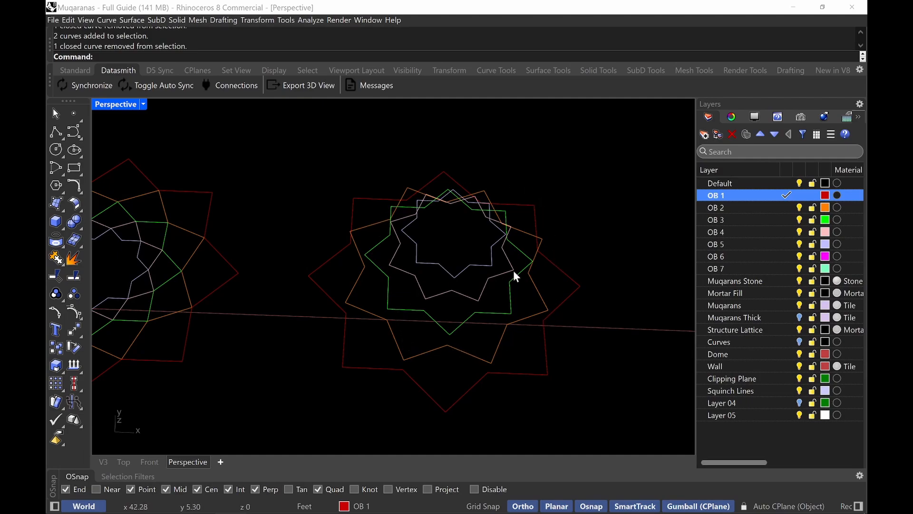
right_click_drag(491, 261, 462, 306)
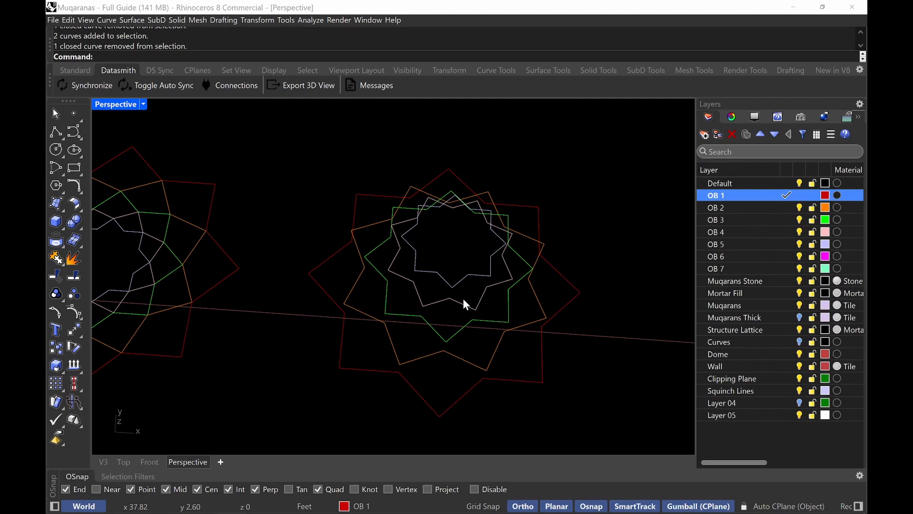
right_click_drag(479, 341, 479, 331)
mouse_move(234, 513)
left_click(200, 501)
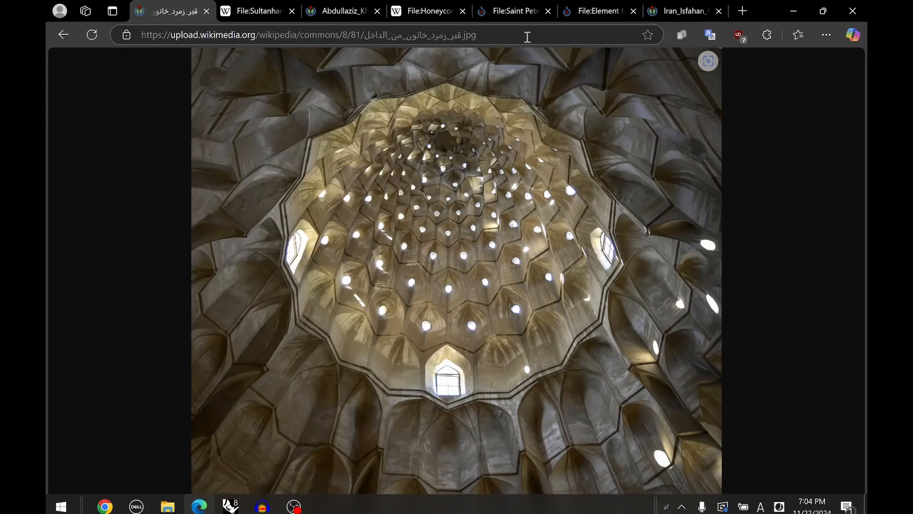
left_click(522, 13)
left_click(586, 12)
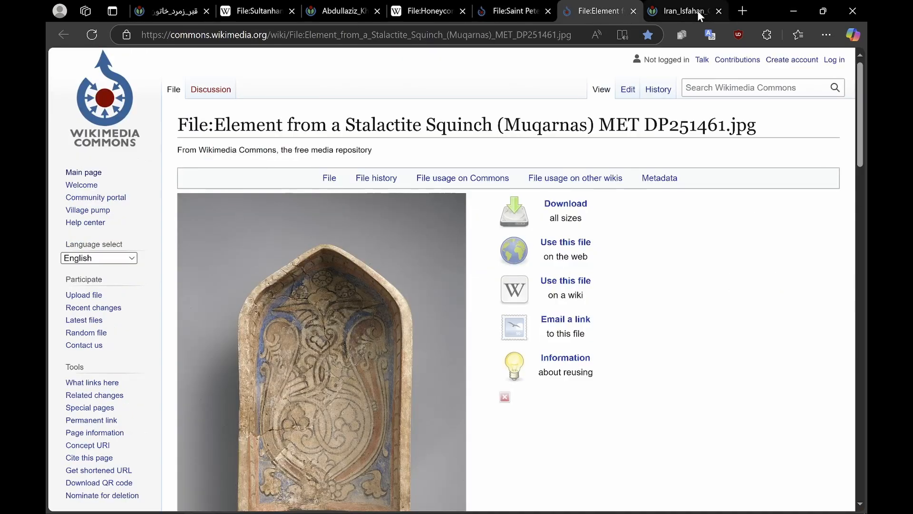
scroll(395, 247, "down", 2)
scroll(390, 261, "down", 2)
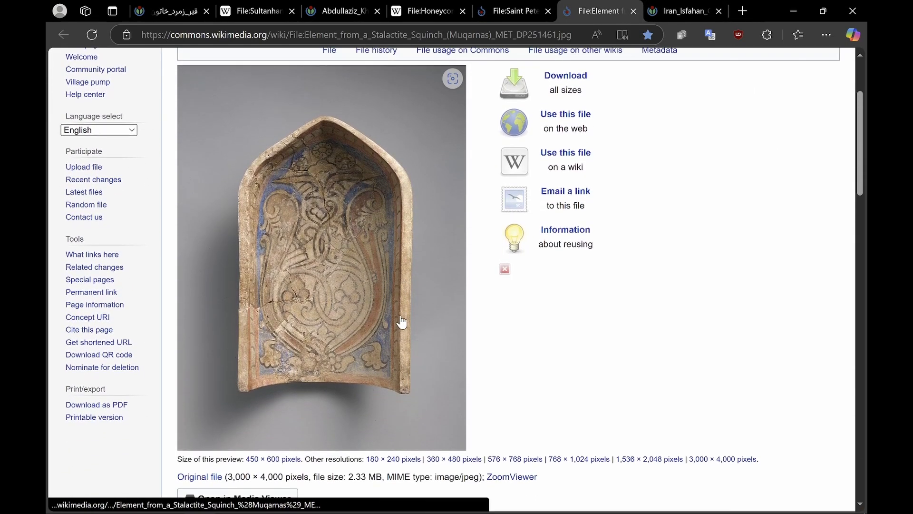
scroll(405, 314, "up", 1)
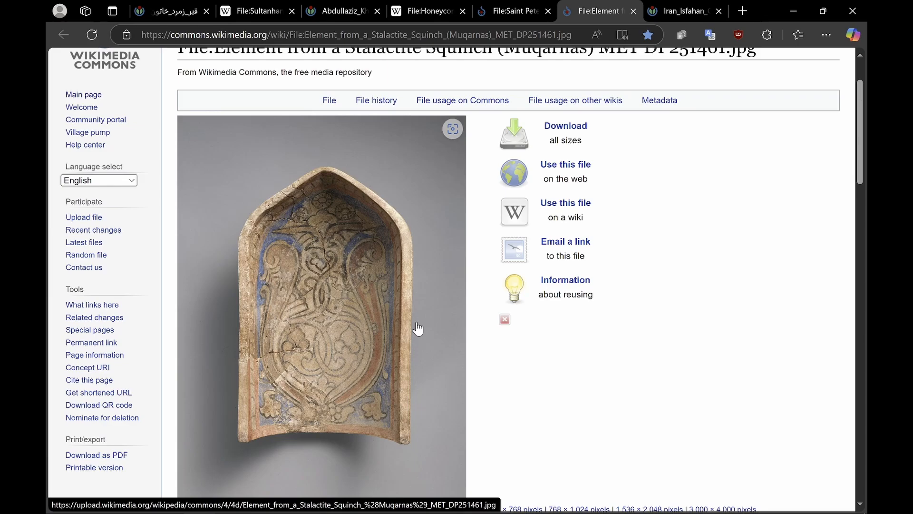
- Mark half of the muqarnas element's arched outline plus its base and apex levels over the photo, then clear the annotations
key("ctrl+alt+g")
mouse_move(242, 440)
left_mouse_down()
mouse_move(245, 240)
mouse_move(265, 209)
mouse_move(322, 174)
left_mouse_up()
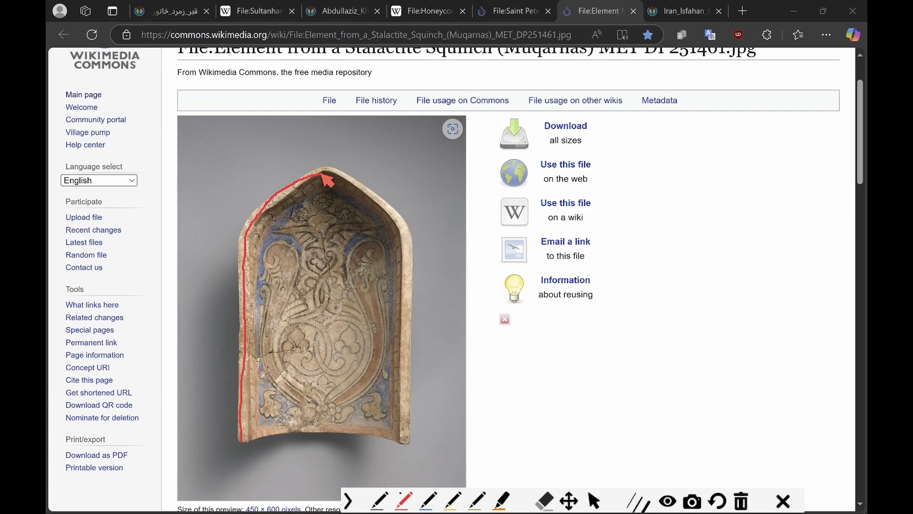
mouse_move(176, 437)
left_mouse_down()
mouse_move(530, 436)
mouse_move(147, 444)
mouse_move(631, 431)
left_mouse_up()
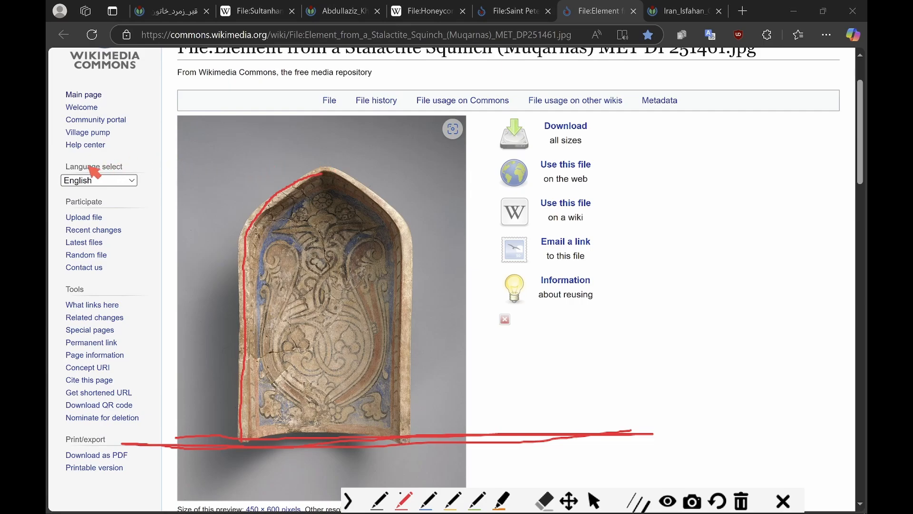
mouse_move(67, 164)
left_mouse_down()
mouse_move(205, 172)
mouse_move(588, 137)
left_mouse_up()
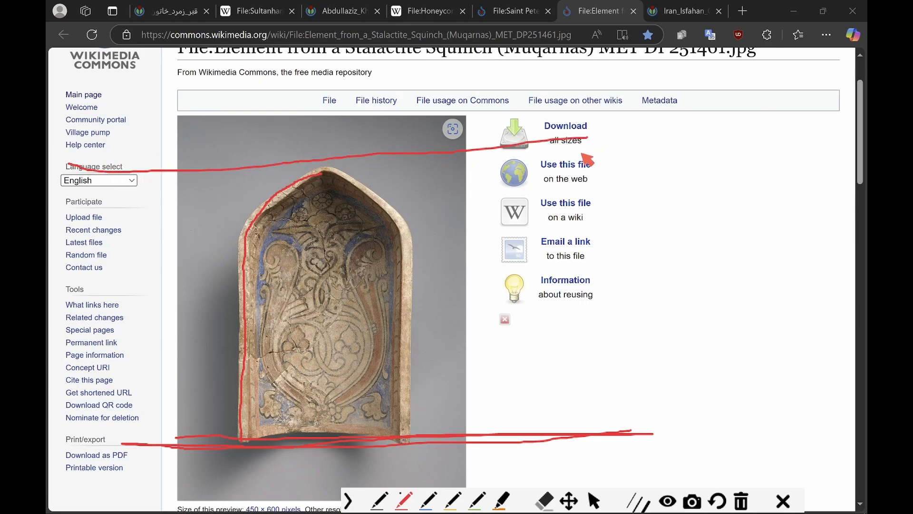
key("Escape")
key("super")
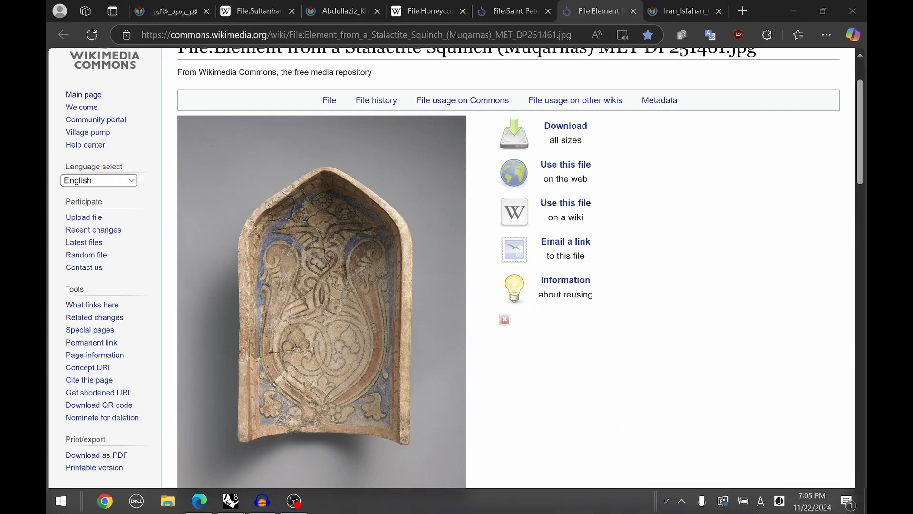
- Switch to Rhino, sketch annotation strokes linking an OB 1 star tip with the neighbouring OB 2 inner corner, then clear them
left_click(230, 501)
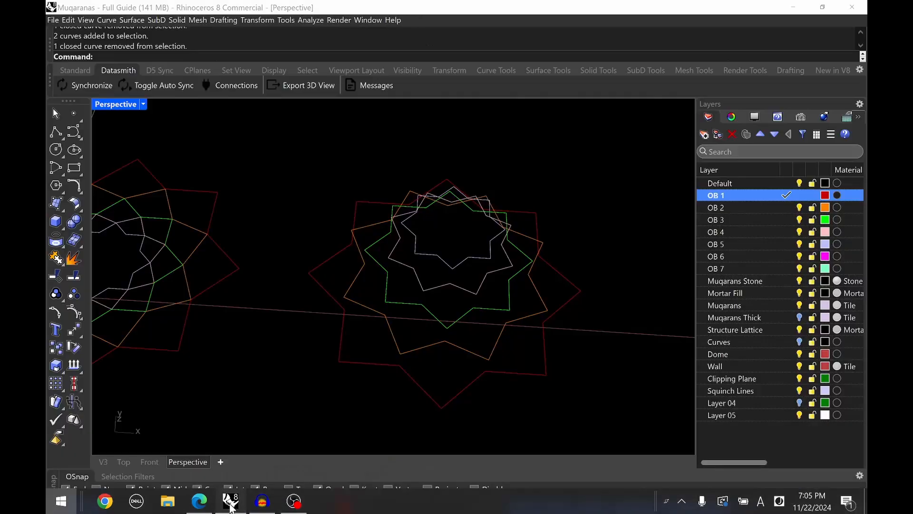
mouse_move(519, 296)
right_mouse_down()
mouse_move(534, 298)
mouse_move(528, 305)
mouse_move(561, 288)
right_mouse_up()
scroll(528, 306, "up", 6)
key("ctrl+alt+g")
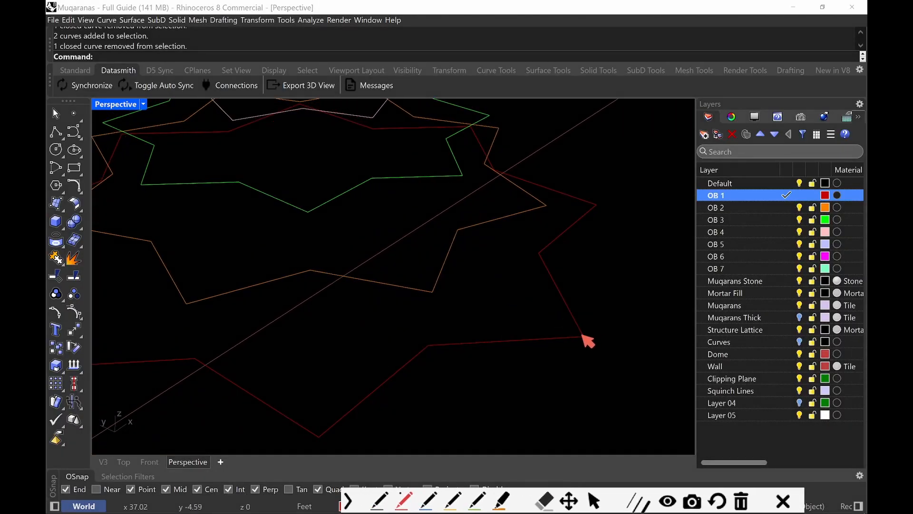
left_click_drag(582, 335, 580, 277)
mouse_move(585, 342)
left_mouse_down()
mouse_move(588, 253)
mouse_move(570, 225)
left_mouse_up()
mouse_move(458, 230)
left_mouse_down()
mouse_move(554, 261)
mouse_move(576, 296)
mouse_move(583, 339)
mouse_move(581, 241)
mouse_move(579, 313)
mouse_move(565, 255)
mouse_move(507, 232)
mouse_move(455, 228)
mouse_move(542, 250)
mouse_move(583, 307)
mouse_move(580, 334)
left_mouse_up()
key("Escape")
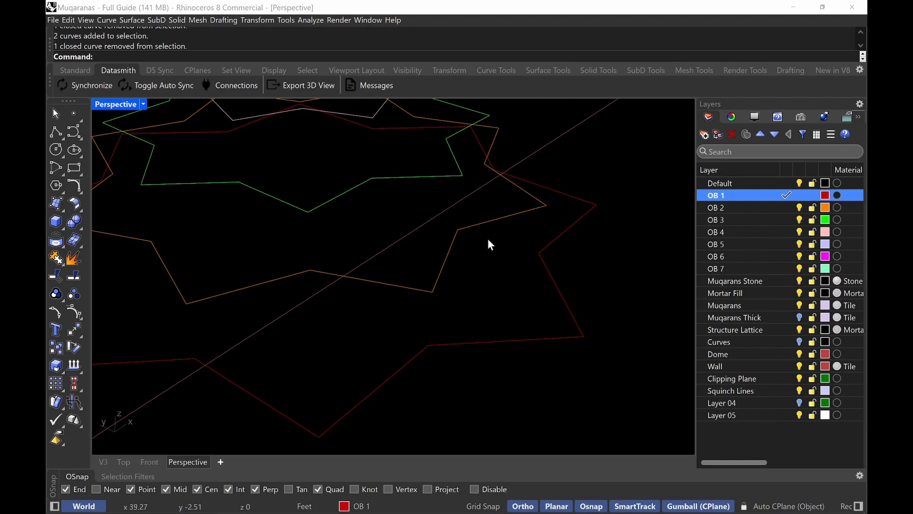
- Switch to Edge, mark the muqarnas element's straight side and the curve up to its apex over the photo, then clear the annotations
key("super")
left_click(204, 500)
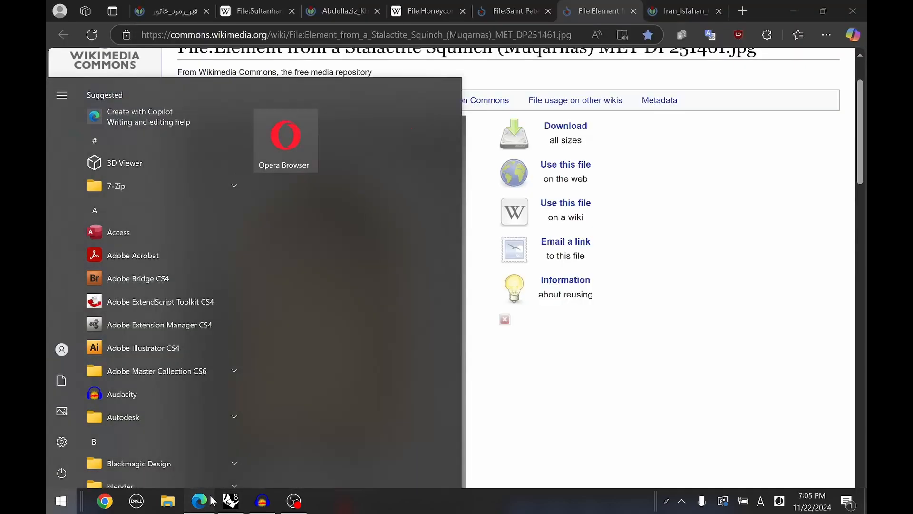
left_click(546, 387)
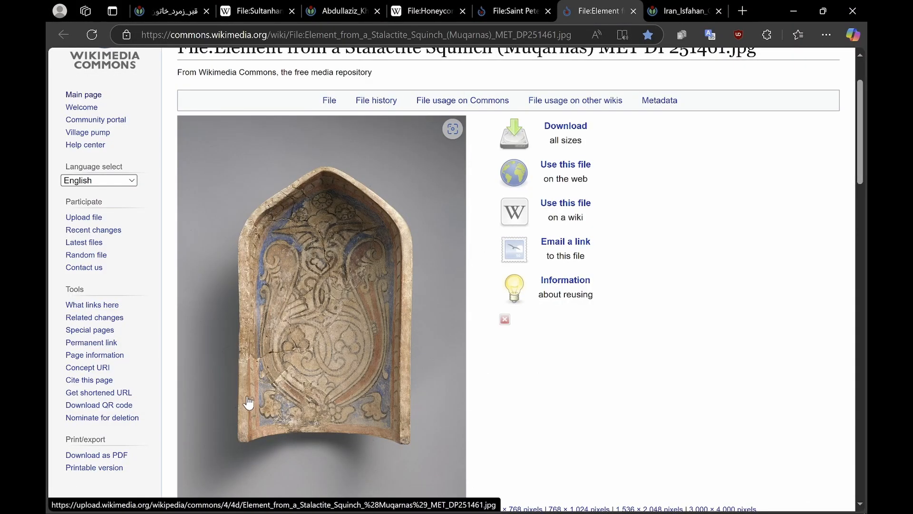
key("ctrl+alt+g")
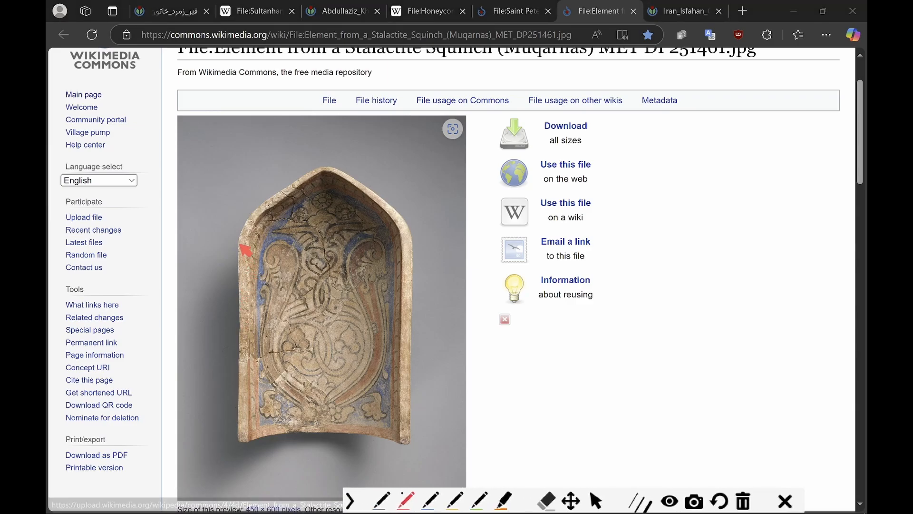
mouse_move(241, 226)
left_mouse_down()
mouse_move(244, 442)
mouse_move(243, 219)
mouse_move(246, 393)
left_mouse_up()
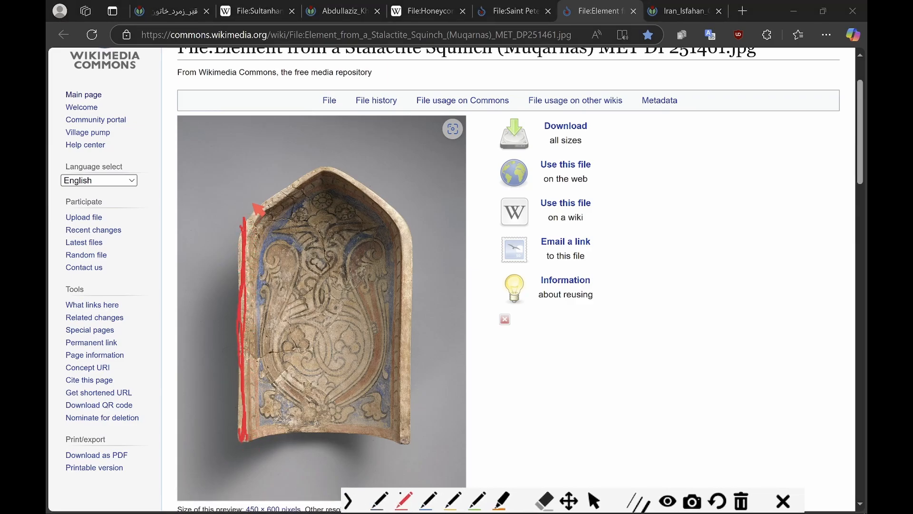
mouse_move(318, 162)
left_mouse_down()
mouse_move(250, 160)
mouse_move(246, 297)
mouse_move(257, 224)
mouse_move(292, 169)
mouse_move(319, 157)
mouse_move(249, 249)
left_mouse_up()
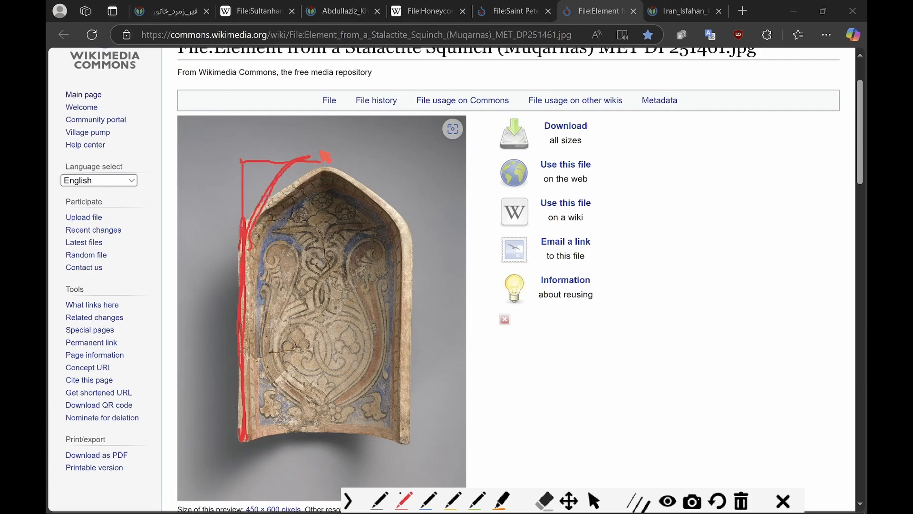
key("Escape")
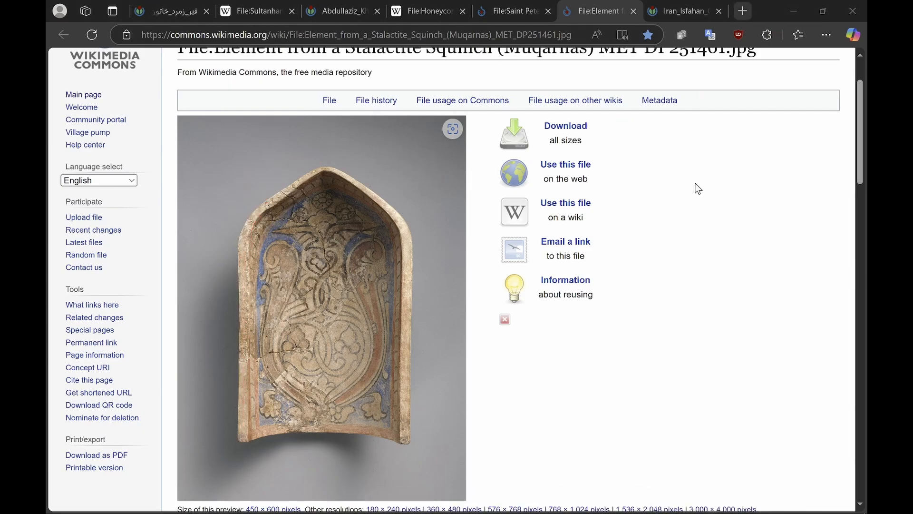
- Switch to Rhino and draw a vertical line from a tip of the copied OB 1 star up to the OB 2 star's level
key("super")
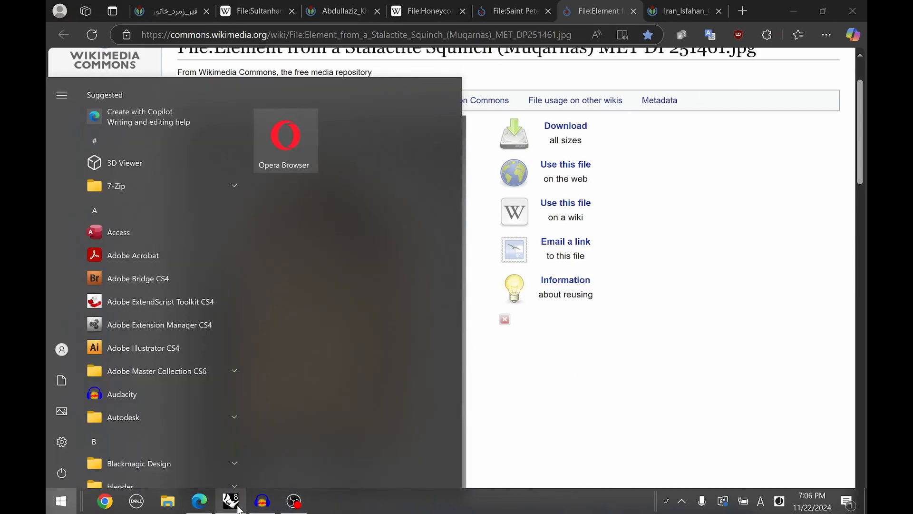
left_click(231, 501)
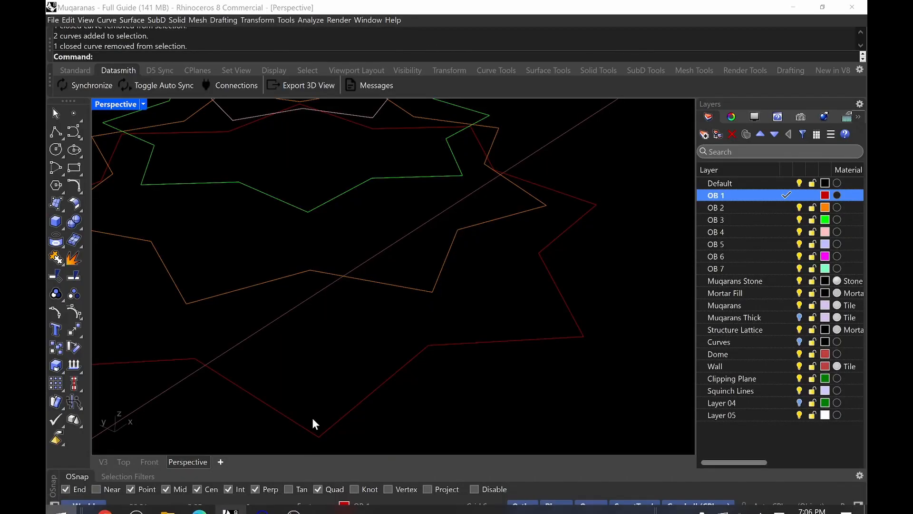
right_click_drag(483, 254, 423, 280)
key("Up")
key("Up")
key("Return")
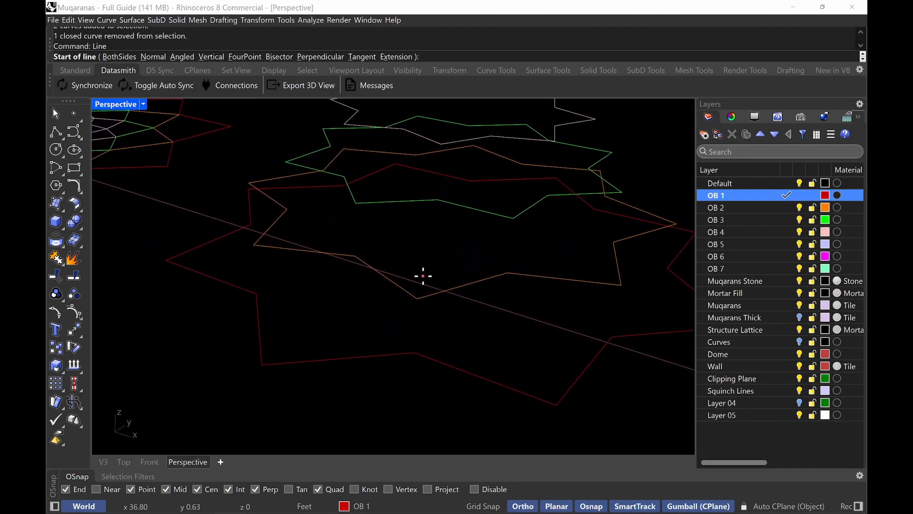
left_click(223, 57)
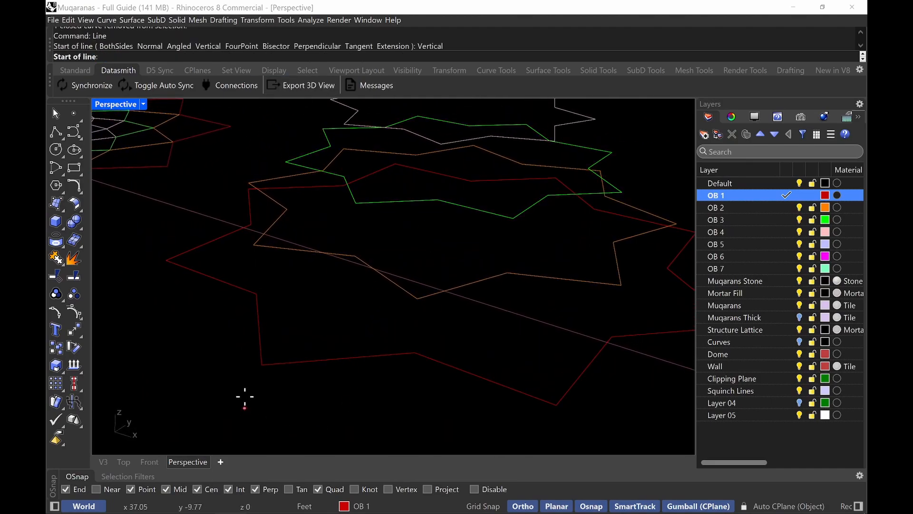
left_click(261, 364)
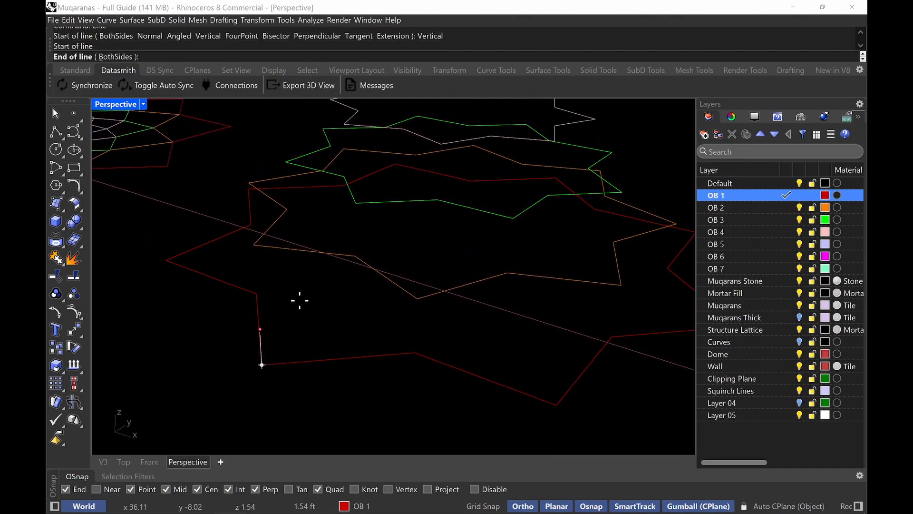
left_click(352, 255)
right_click_drag(322, 287, 410, 306)
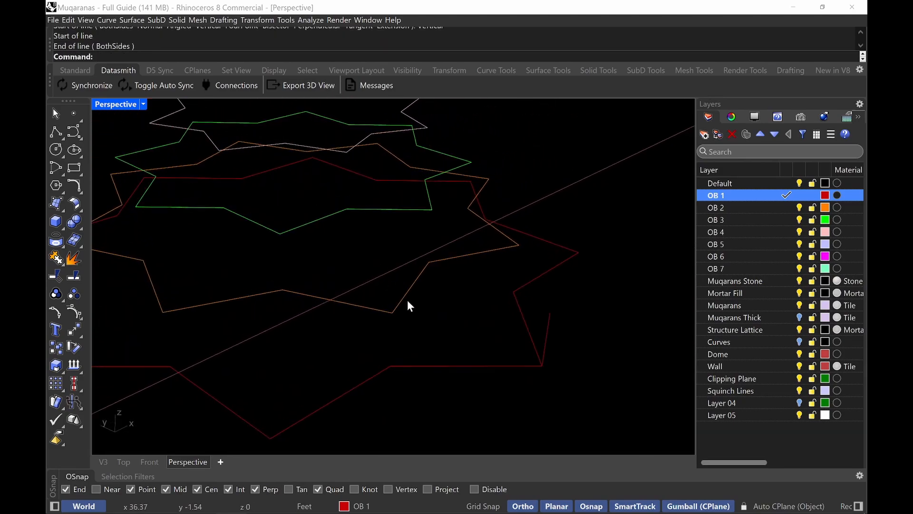
- Copy the vertical line from the OB 1 star's tip to the two adjacent inner corners of the same star
left_click_drag(544, 313, 512, 336)
type("Copy")
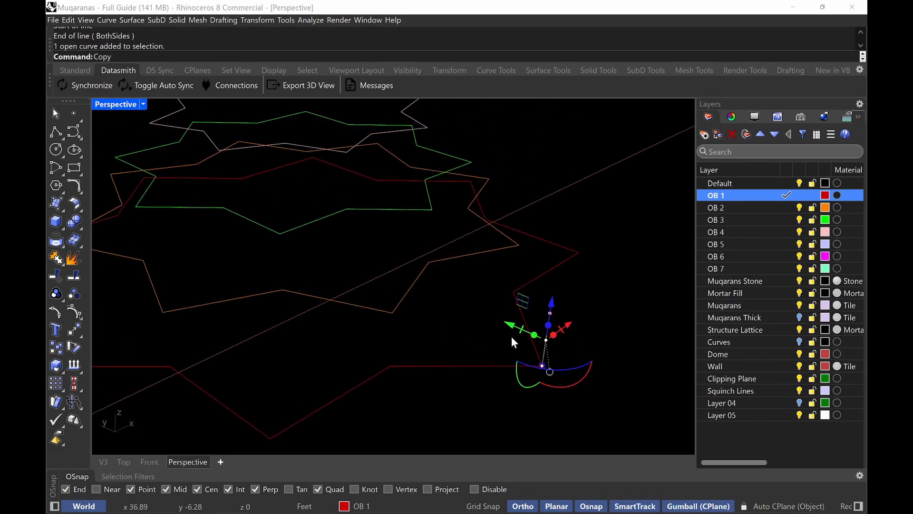
key("Return")
right_click_drag(527, 330, 367, 422)
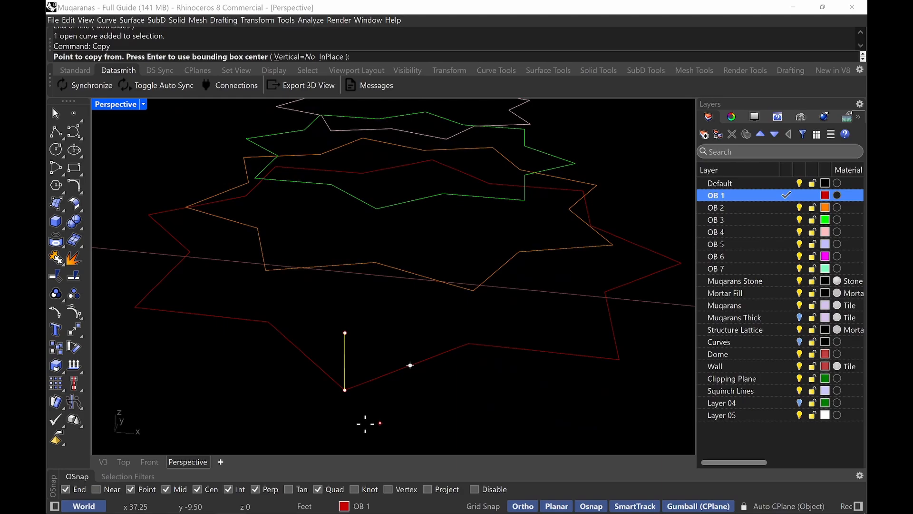
left_click(343, 388)
left_click(471, 349)
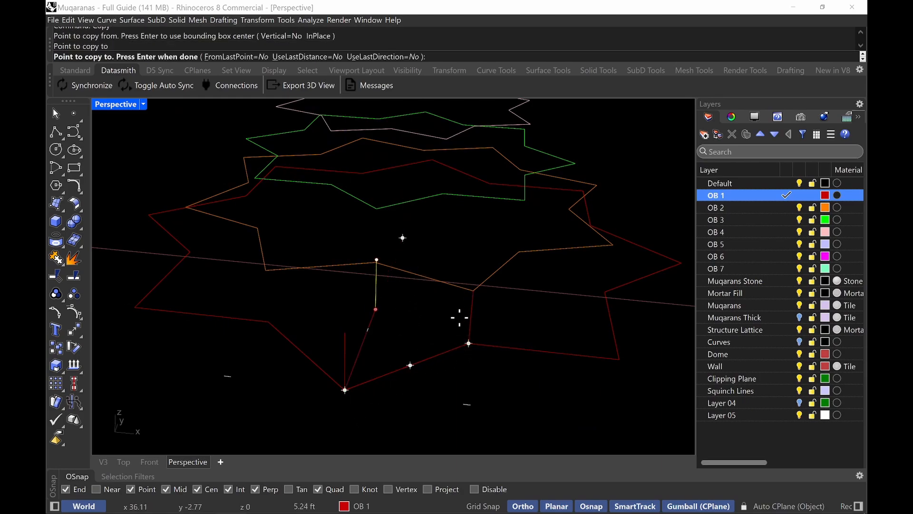
right_click_drag(459, 321, 471, 335)
right_click_drag(416, 336, 438, 363)
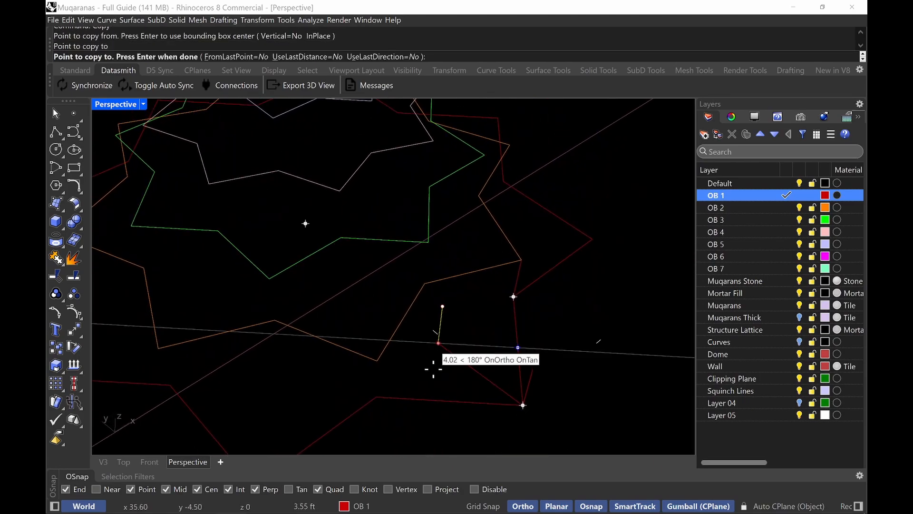
left_click(376, 396)
key("Return")
key("Escape")
right_click_drag(540, 348, 495, 334)
right_click_drag(361, 276, 422, 312)
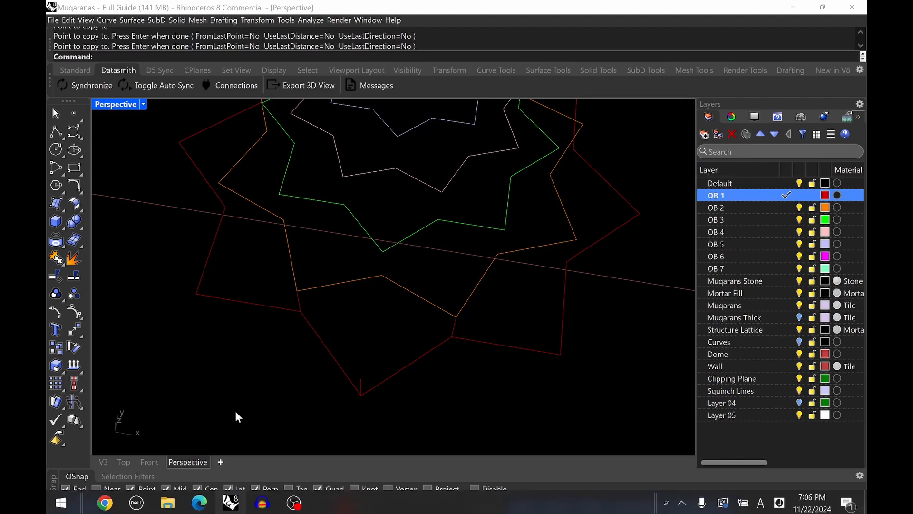
- Switch to Edge, open the muqarnas dome interior photo and magnify the row of cells above the arched window
left_click(199, 502)
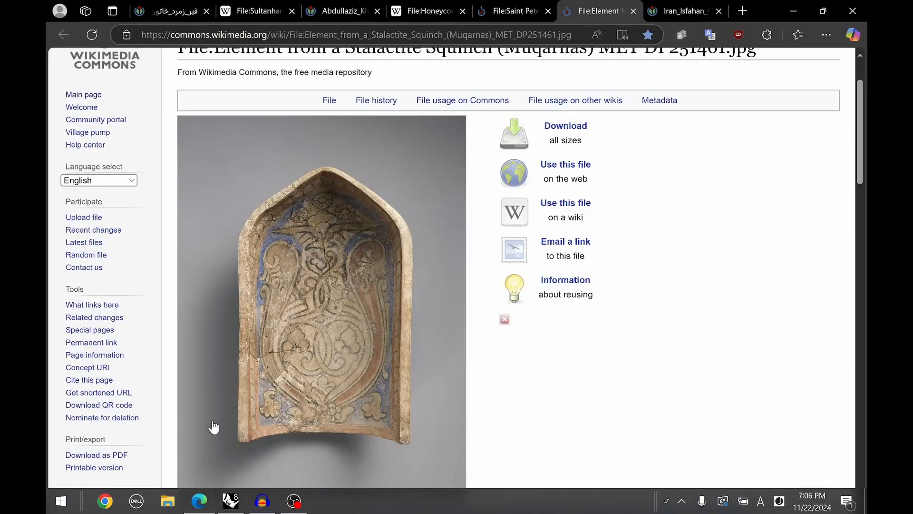
left_click(176, 14)
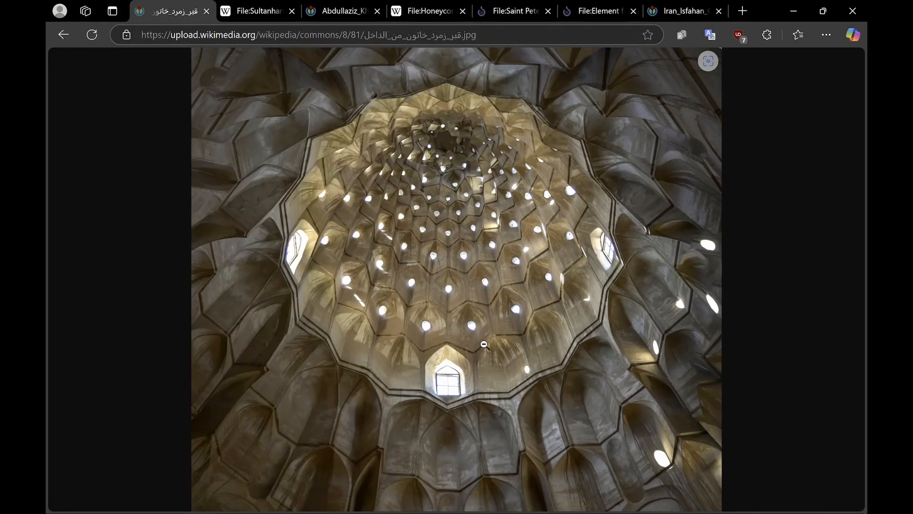
left_click(485, 345)
scroll(513, 333, "down", 2)
scroll(524, 305, "up", 4)
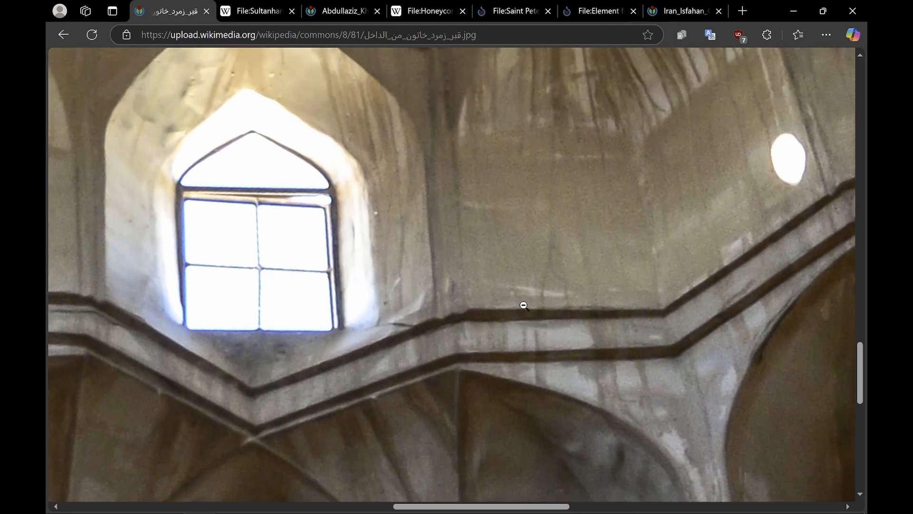
scroll(552, 152, "up", 5)
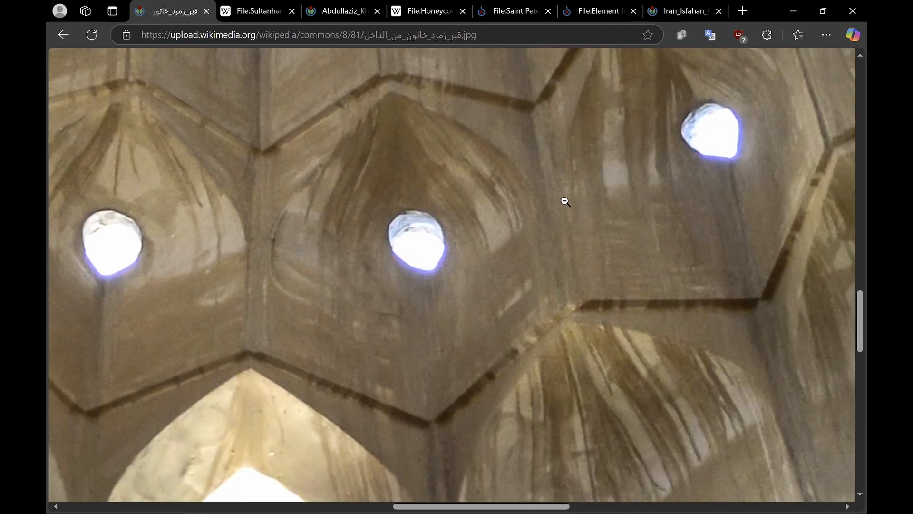
- Over the photo, circle the upper junction between two neighbouring cells and trace the curved edges rising on both sides of it
key("ctrl+alt+g")
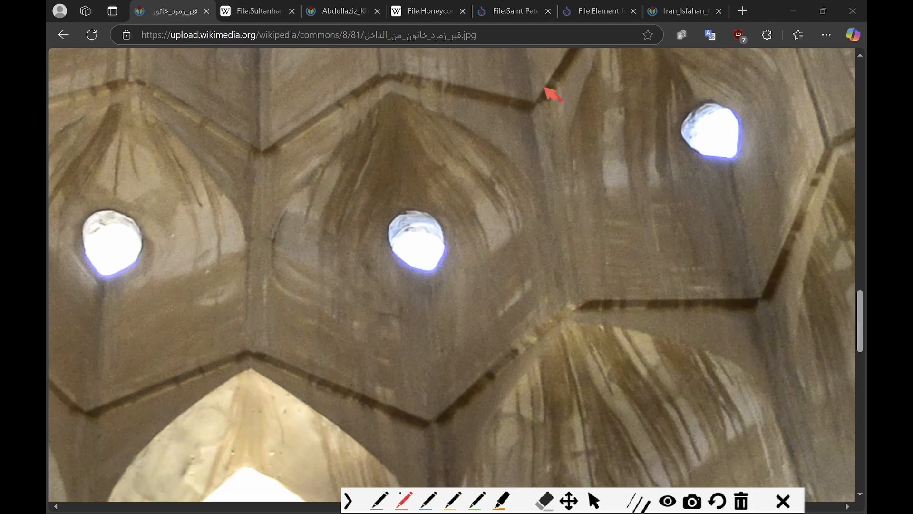
mouse_move(546, 88)
left_mouse_down()
mouse_move(533, 135)
mouse_move(555, 105)
left_mouse_up()
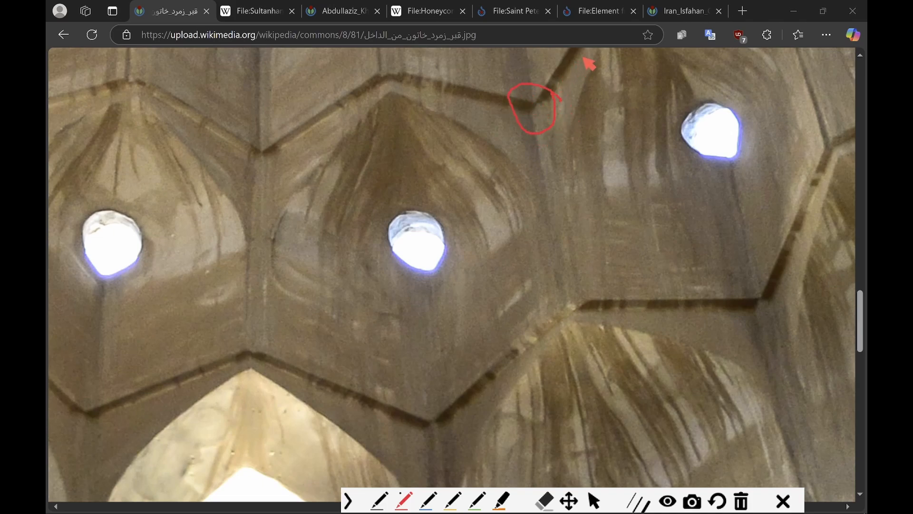
left_click_drag(584, 58, 566, 86)
left_click_drag(455, 81, 492, 106)
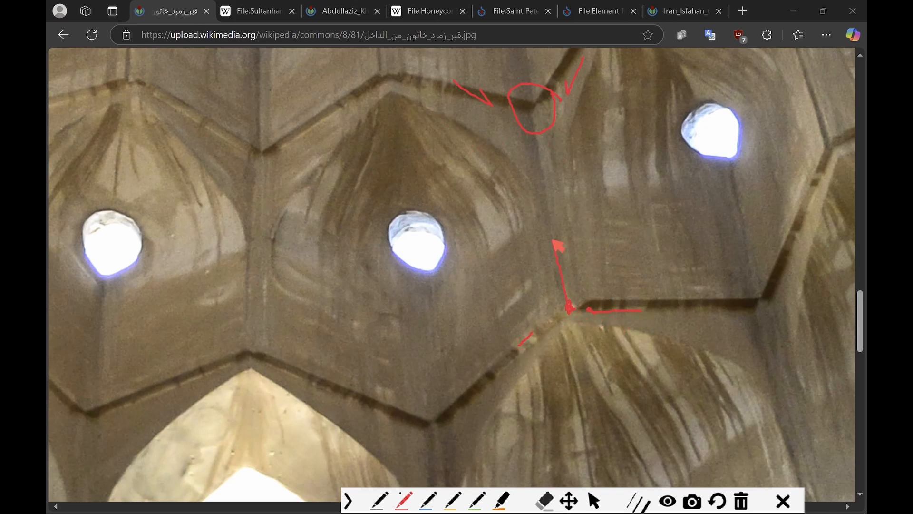
mouse_move(553, 240)
left_mouse_down()
mouse_move(510, 168)
mouse_move(424, 105)
mouse_move(504, 177)
left_mouse_up()
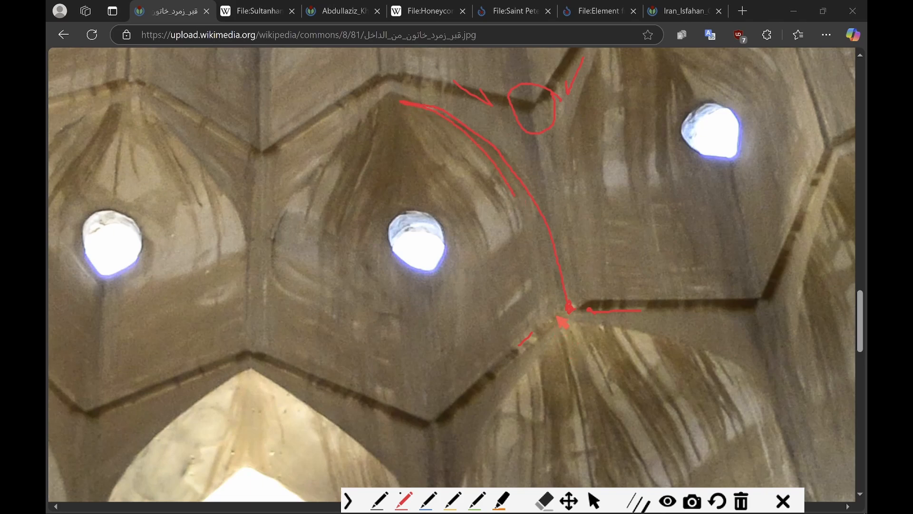
mouse_move(557, 316)
left_mouse_down()
mouse_move(549, 229)
mouse_move(505, 153)
mouse_move(469, 121)
mouse_move(433, 108)
left_mouse_up()
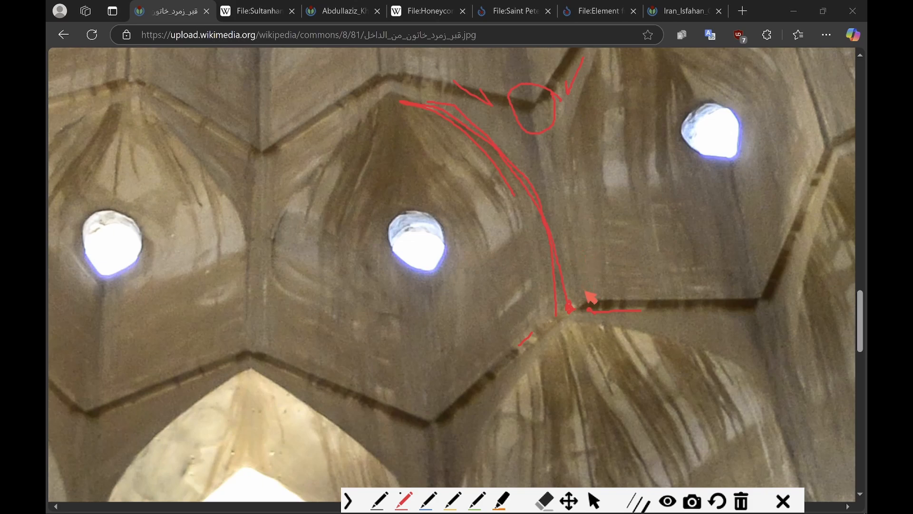
mouse_move(587, 294)
left_mouse_down()
mouse_move(581, 138)
mouse_move(611, 33)
left_mouse_up()
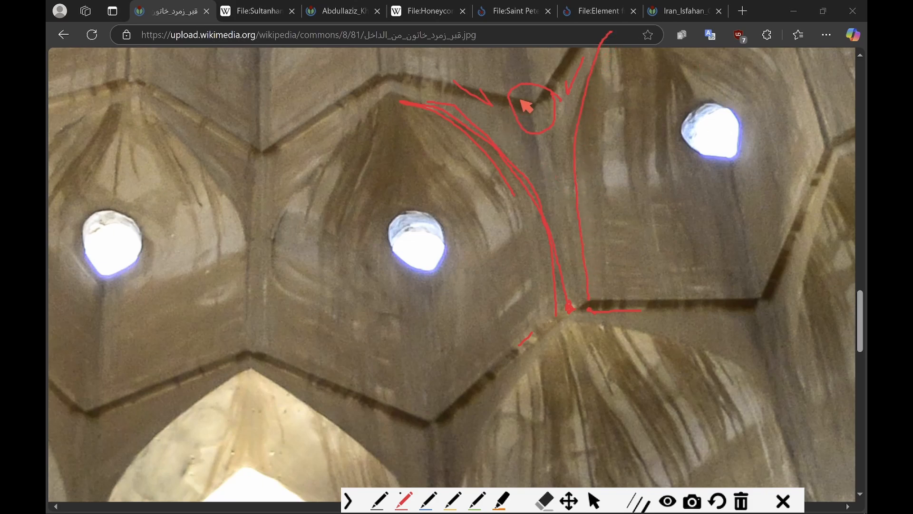
- Mark arrows from the circled junction and trace the middle cell's opposite arch curve and its straight vertical side over the photo
left_click_drag(521, 100, 503, 122)
left_click_drag(399, 94, 327, 160)
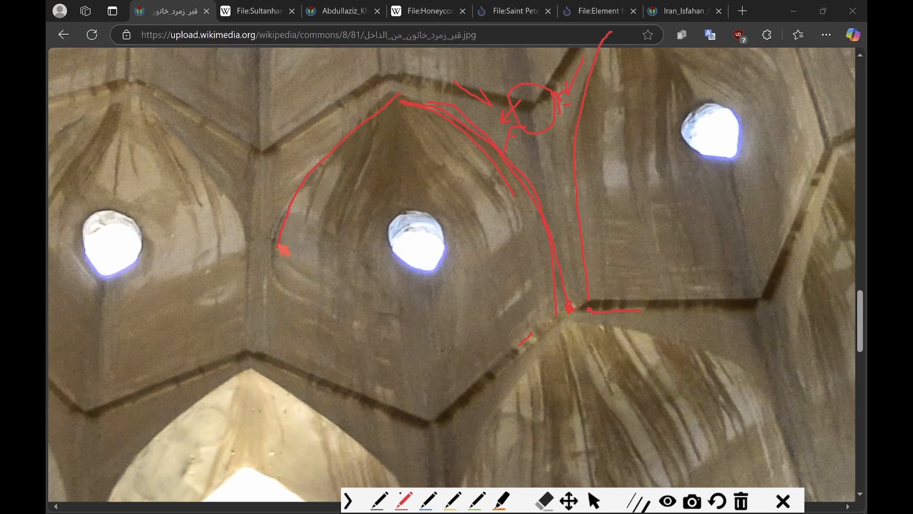
mouse_move(279, 245)
left_mouse_down()
mouse_move(341, 149)
mouse_move(396, 97)
left_mouse_up()
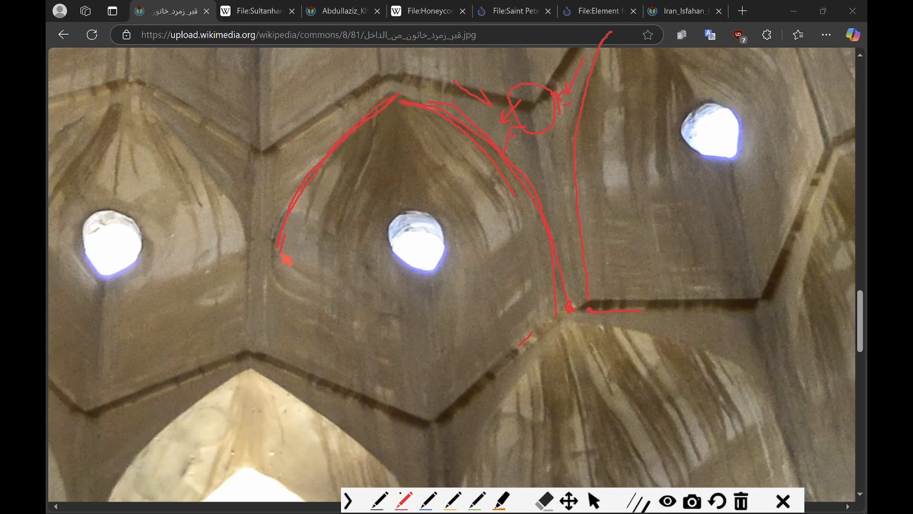
mouse_move(280, 315)
left_mouse_down()
mouse_move(277, 351)
mouse_move(279, 239)
left_mouse_up()
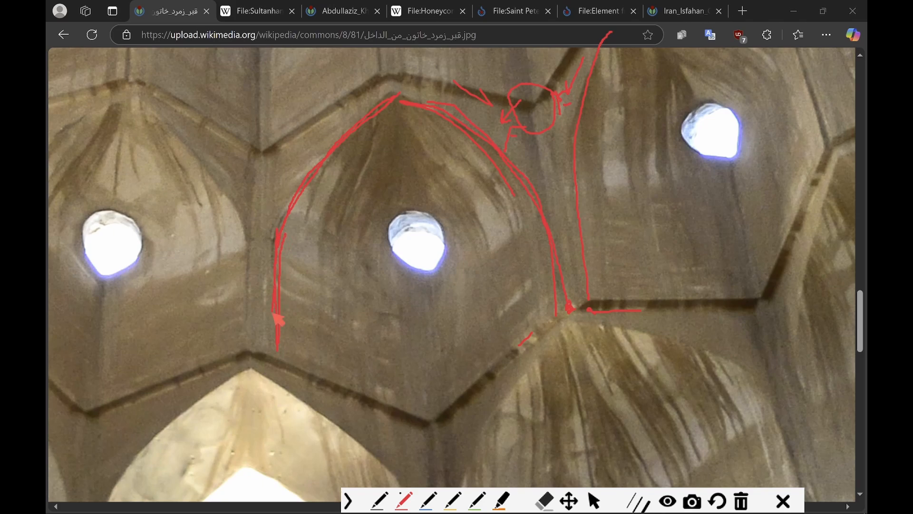
left_click_drag(277, 319, 283, 267)
- Mark the middle cell's dashed springing line, upward curvature arrows and outer edge over the photo, then clear the annotations
left_click_drag(341, 263, 419, 289)
left_click_drag(459, 185, 428, 166)
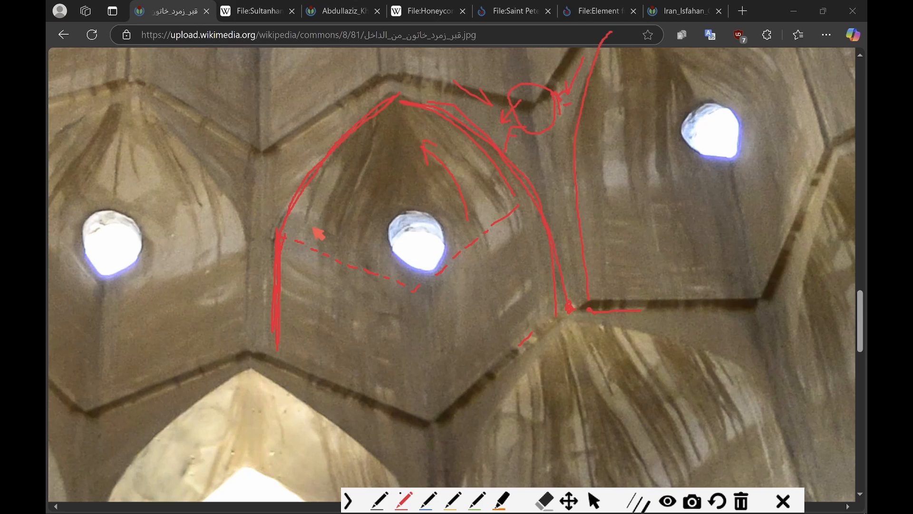
mouse_move(313, 229)
left_mouse_down()
mouse_move(362, 159)
mouse_move(364, 174)
left_mouse_up()
mouse_move(269, 340)
left_mouse_down()
mouse_move(259, 333)
mouse_move(270, 152)
left_mouse_up()
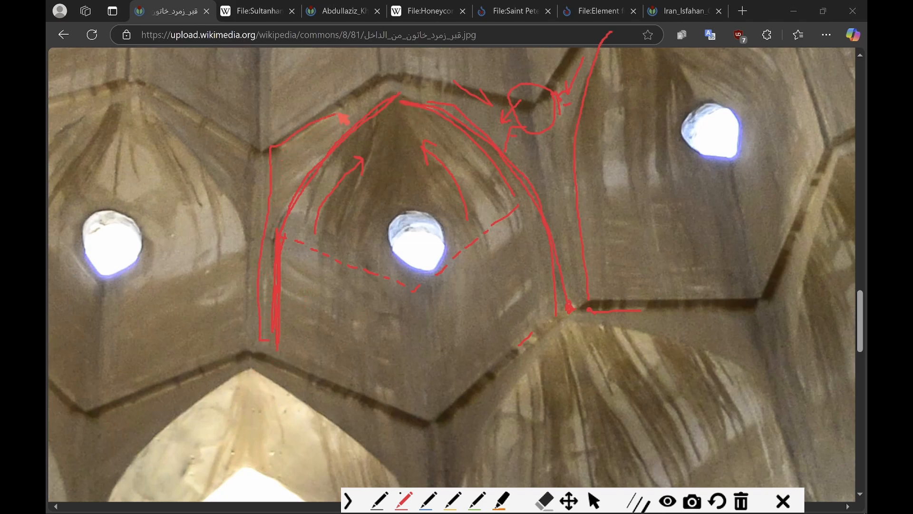
left_click_drag(343, 117, 393, 80)
left_click_drag(222, 174, 225, 164)
key("Escape")
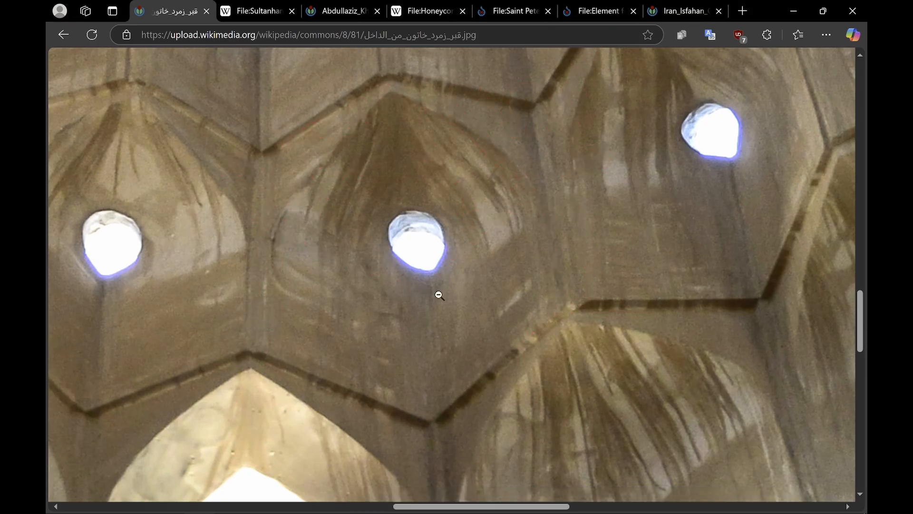
- Switch to Rhino, sketch annotation curves from the OB 1 tip to the OB 2 inner corner and both adjacent tips, then clear them
mouse_move(214, 513)
left_click(231, 501)
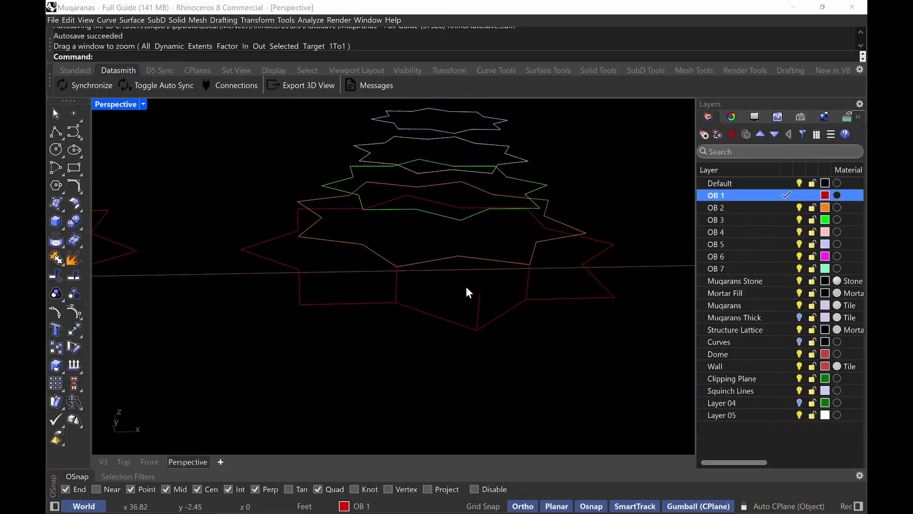
key("ctrl+alt+g")
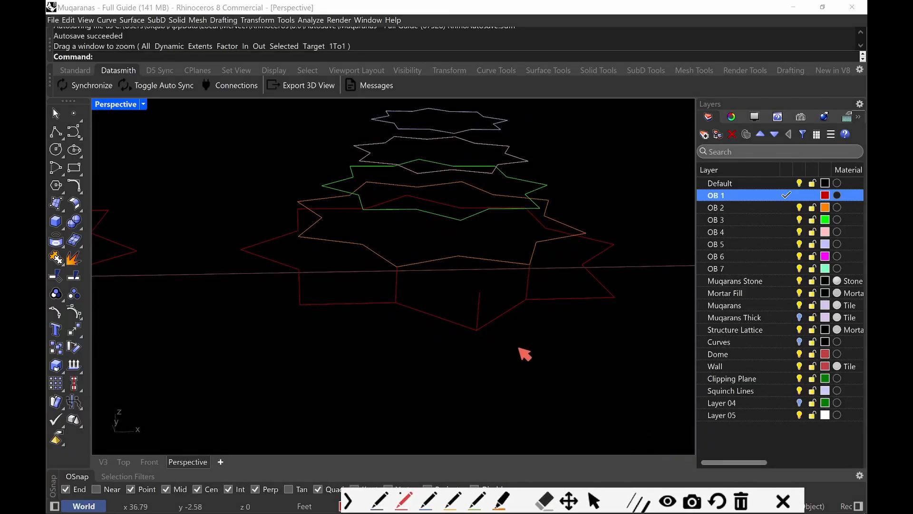
mouse_move(477, 331)
left_mouse_down()
mouse_move(481, 287)
mouse_move(479, 325)
left_mouse_up()
mouse_move(459, 253)
left_mouse_down()
mouse_move(482, 299)
mouse_move(479, 324)
left_mouse_up()
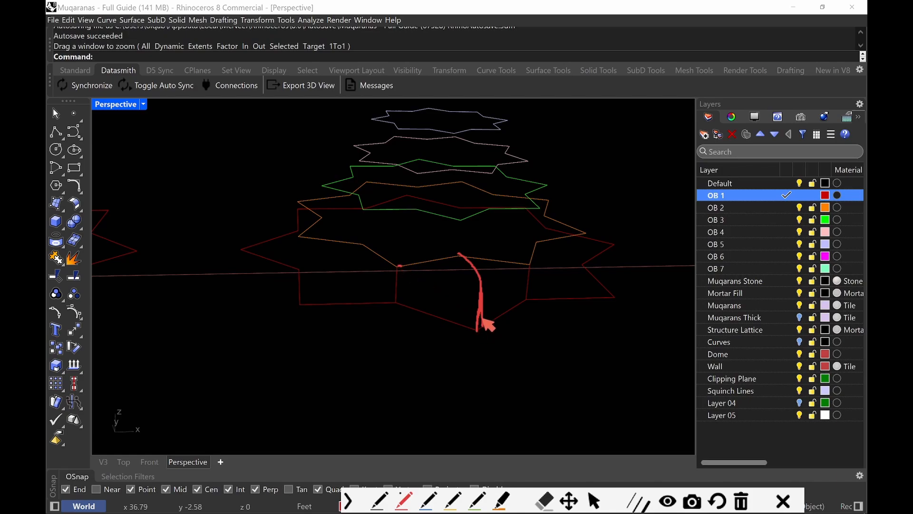
mouse_move(479, 328)
left_mouse_down()
mouse_move(425, 261)
mouse_move(401, 264)
left_mouse_up()
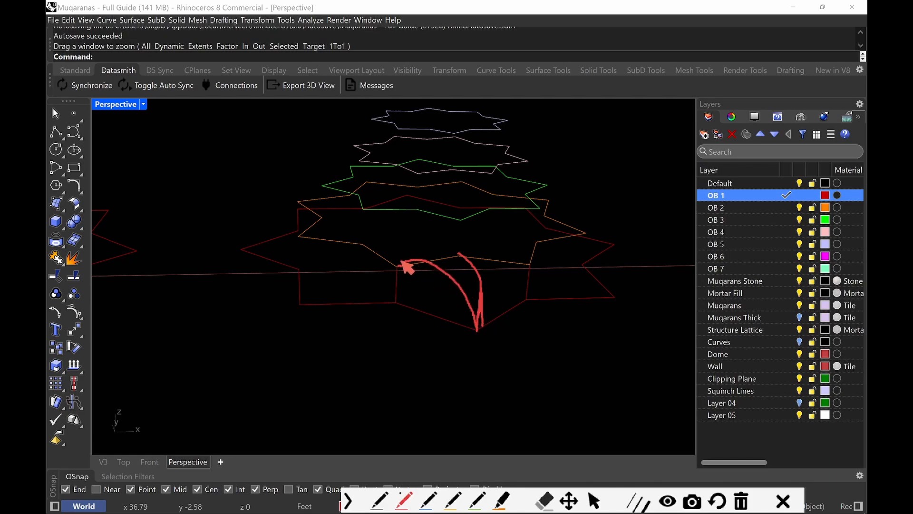
mouse_move(482, 329)
left_mouse_down()
mouse_move(495, 289)
mouse_move(529, 264)
left_mouse_up()
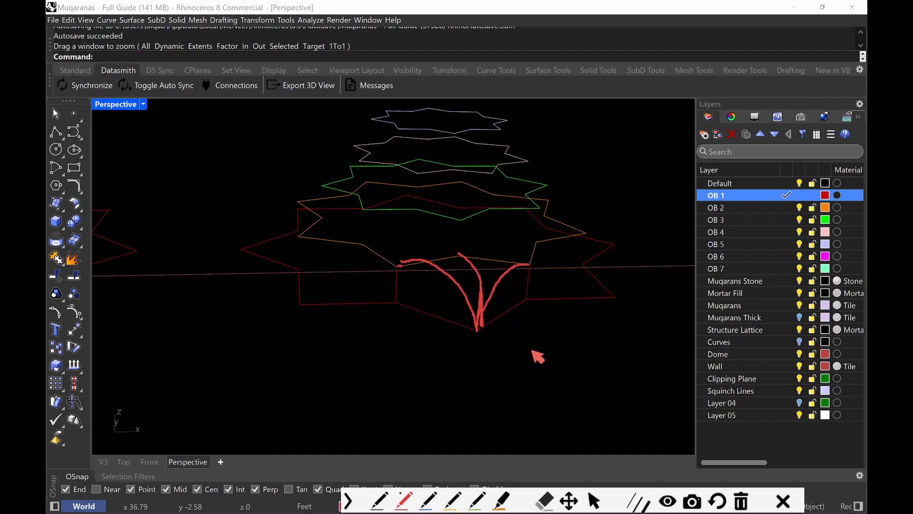
key("Escape")
- From a higher angle, sketch the three curves rising from the OB 1 tip, hatch the cell faces beside them, then clear the annotations
right_click_drag(531, 312, 506, 344)
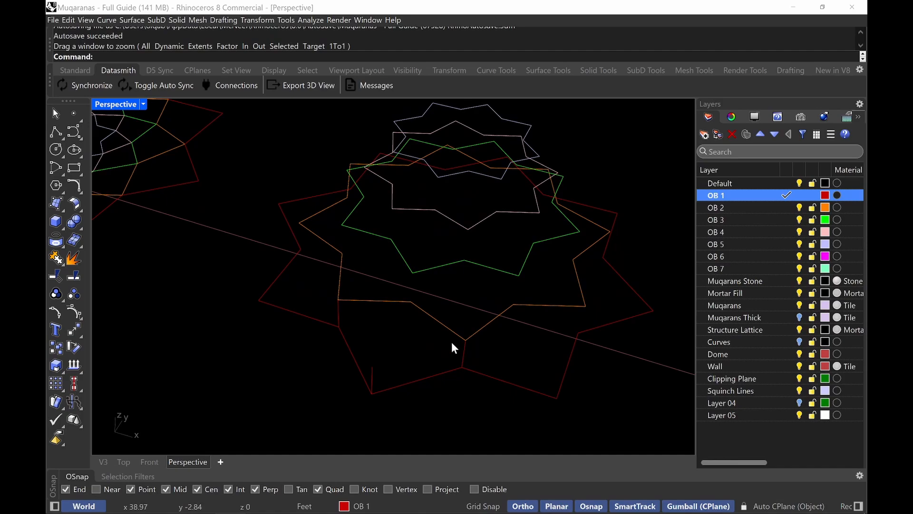
key("ctrl+alt+g")
left_click_drag(372, 393, 410, 302)
mouse_move(375, 392)
left_mouse_down()
mouse_move(389, 365)
mouse_move(460, 335)
left_mouse_up()
mouse_move(339, 299)
left_mouse_down()
mouse_move(377, 346)
mouse_move(374, 393)
left_mouse_up()
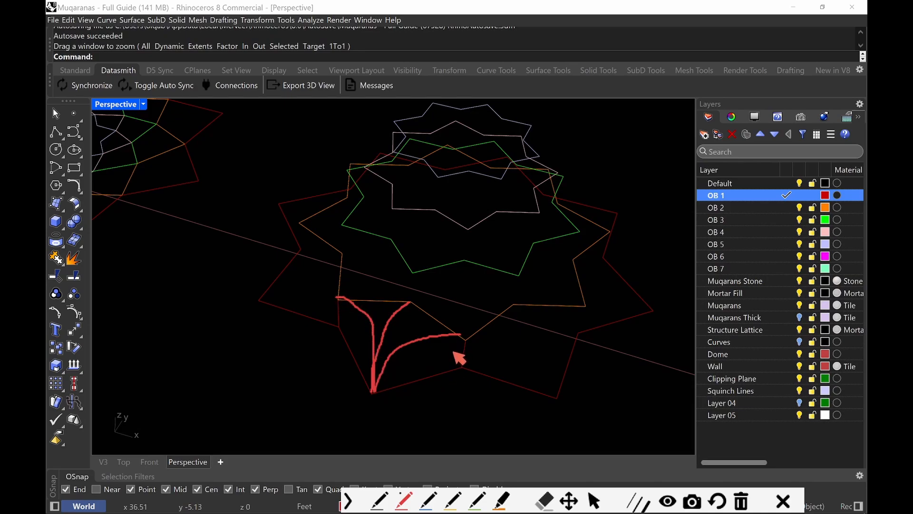
mouse_move(464, 336)
left_mouse_down()
mouse_move(470, 371)
mouse_move(380, 390)
mouse_move(454, 347)
mouse_move(466, 362)
left_mouse_up()
left_click_drag(432, 317, 412, 339)
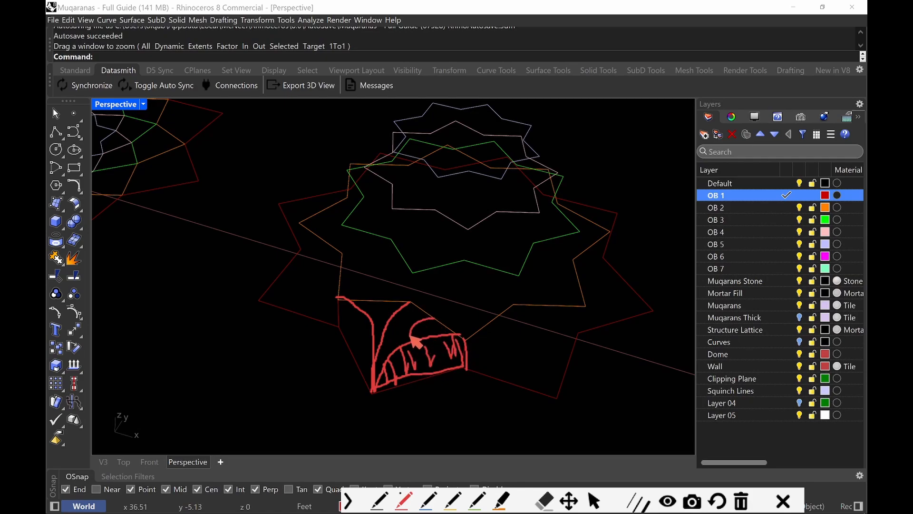
mouse_move(379, 299)
left_mouse_down()
mouse_move(381, 320)
mouse_move(351, 342)
mouse_move(367, 352)
mouse_move(373, 373)
left_mouse_up()
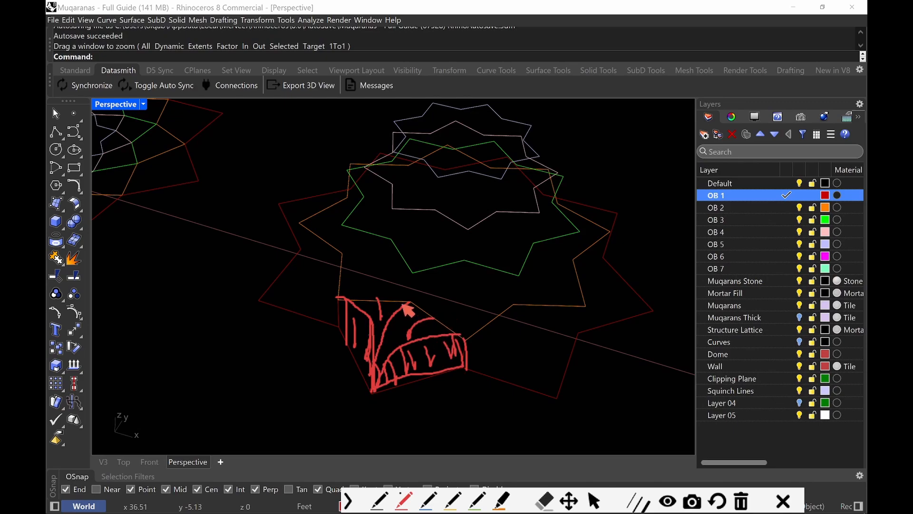
key("Escape")
- Copy the vertical line at the OB 1 star's inner corner to the midpoint of the edge leading to the marked tip
scroll(423, 333, "up", 2)
right_click_drag(464, 357, 483, 331)
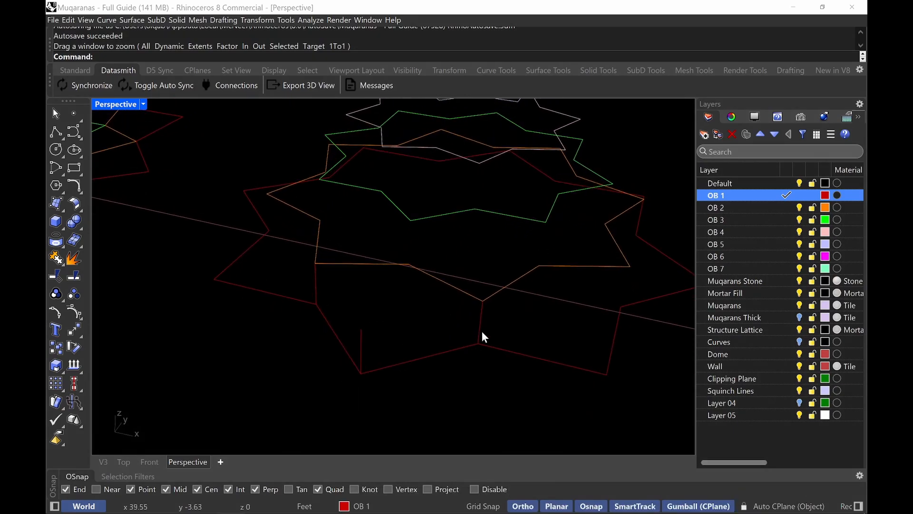
left_click_drag(498, 318, 467, 330)
type("Copy")
key("Return")
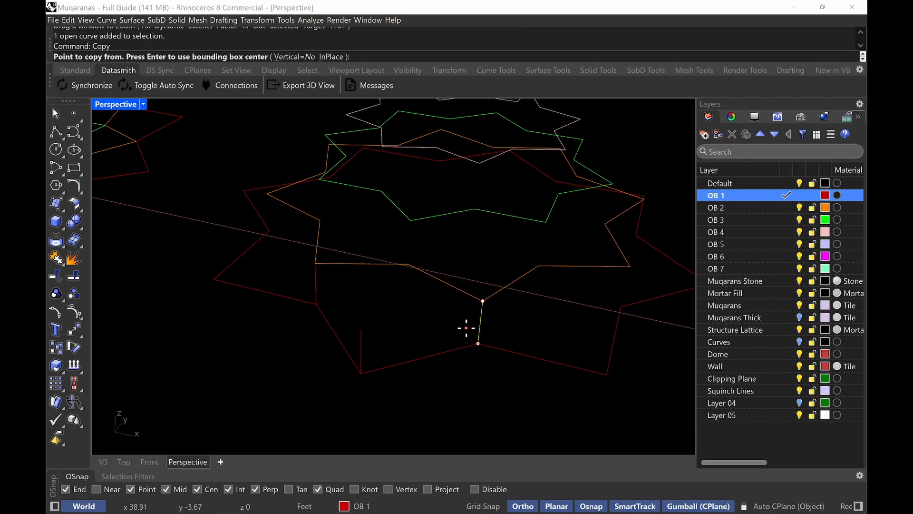
left_click(479, 343)
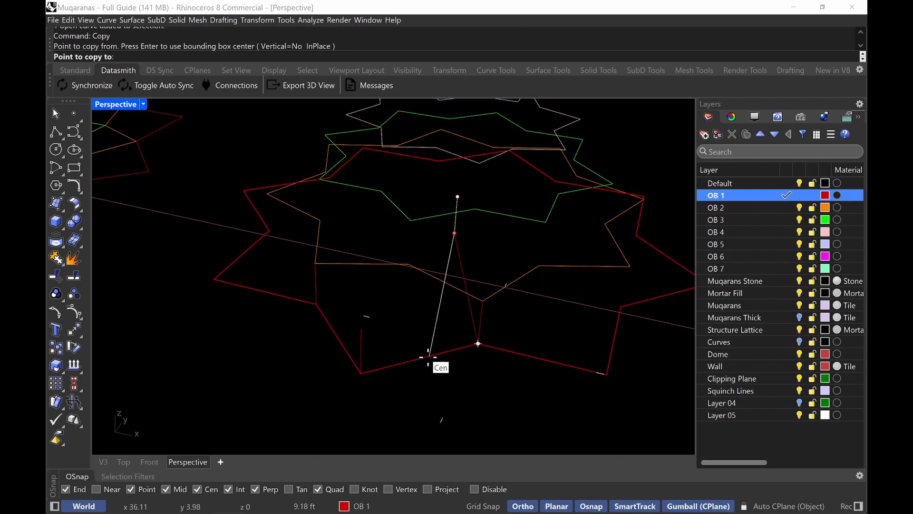
left_click(422, 356)
key("Return")
- Sketch the pointed arch and the adjoining curved face over the OB 1 edge, mark between them, then clear the annotations
right_click_drag(447, 311, 442, 376)
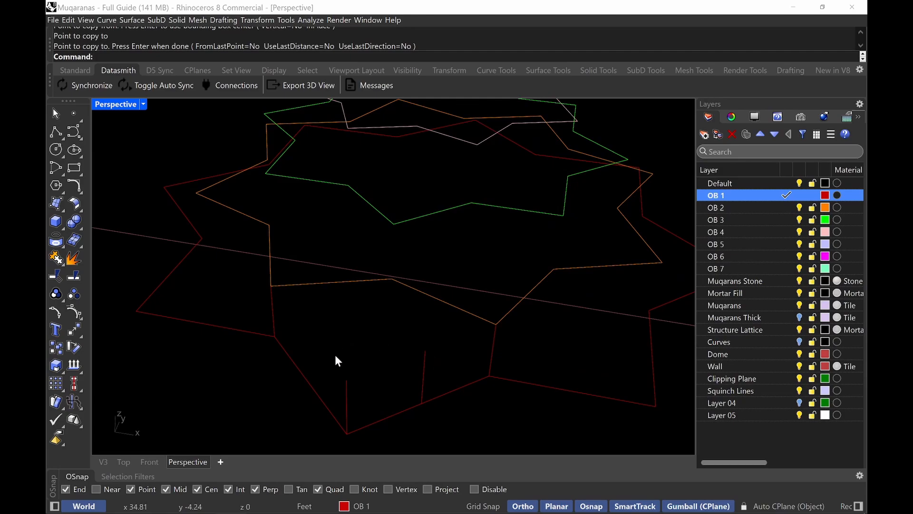
key("ctrl+alt+g")
mouse_move(349, 433)
left_mouse_down()
mouse_move(351, 353)
mouse_move(394, 280)
mouse_move(425, 338)
mouse_move(431, 399)
left_mouse_up()
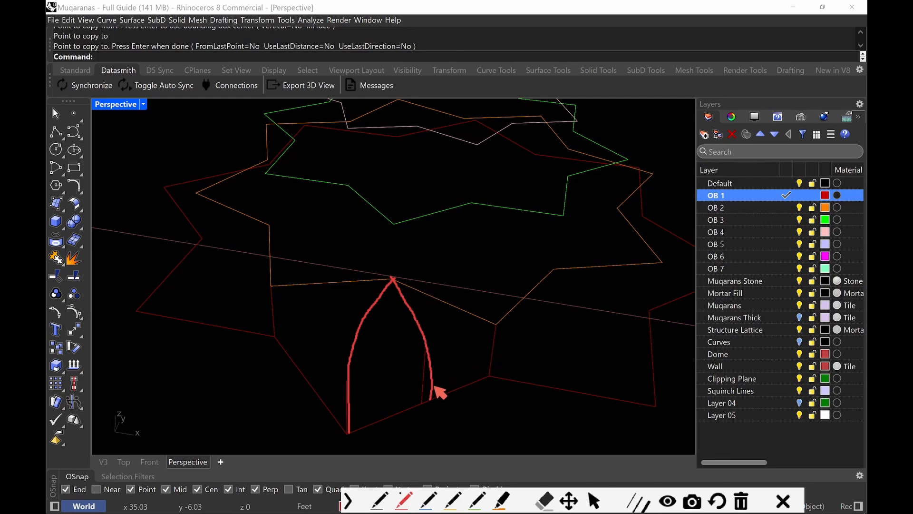
mouse_move(431, 397)
left_mouse_down()
mouse_move(454, 349)
mouse_move(494, 325)
mouse_move(493, 379)
mouse_move(444, 396)
left_mouse_up()
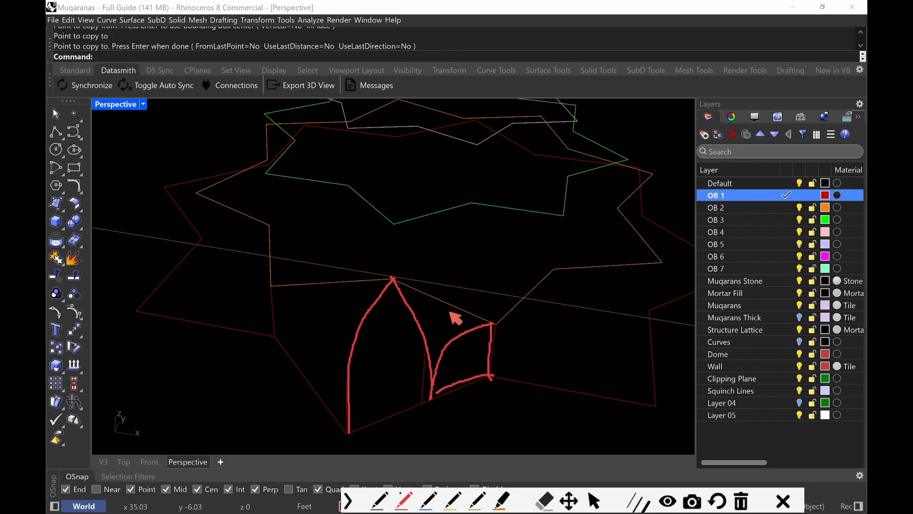
mouse_move(416, 291)
left_mouse_down()
mouse_move(460, 312)
mouse_move(471, 331)
mouse_move(442, 334)
left_mouse_up()
left_click_drag(387, 301, 386, 358)
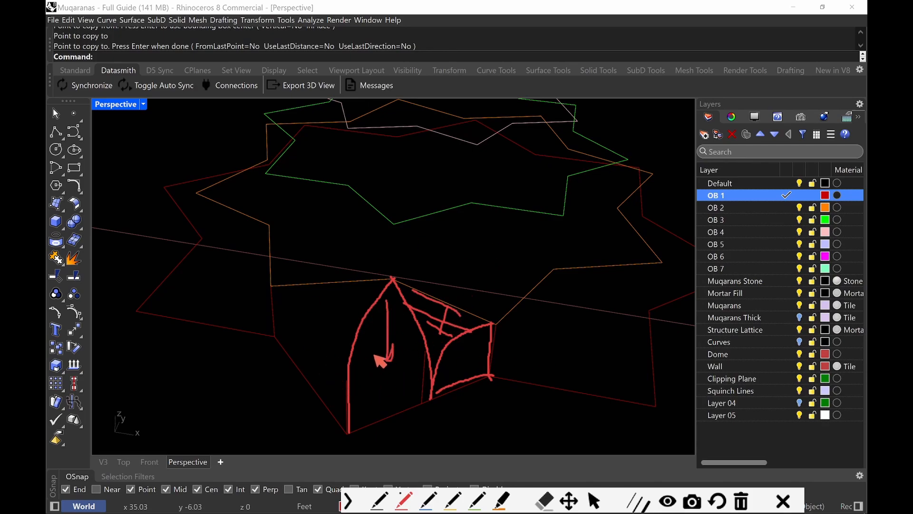
key("Escape")
- Draw a line from the top of the vertical guide at the OB 1 tip to the OB 2 inner corner
mouse_move(400, 342)
right_mouse_down()
mouse_move(314, 333)
mouse_move(401, 315)
mouse_move(384, 261)
mouse_move(432, 315)
right_mouse_up()
type("line")
key("Return")
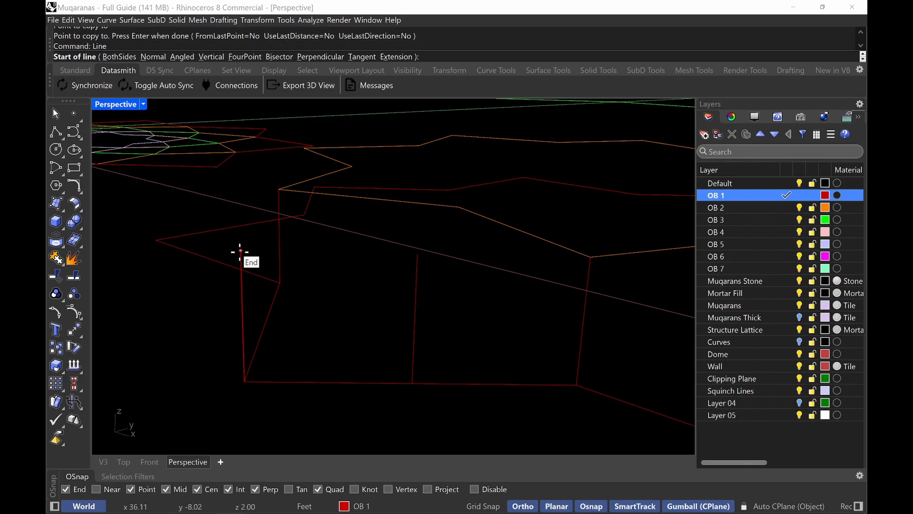
left_click(241, 256)
left_click(459, 208)
right_click_drag(460, 214, 445, 272)
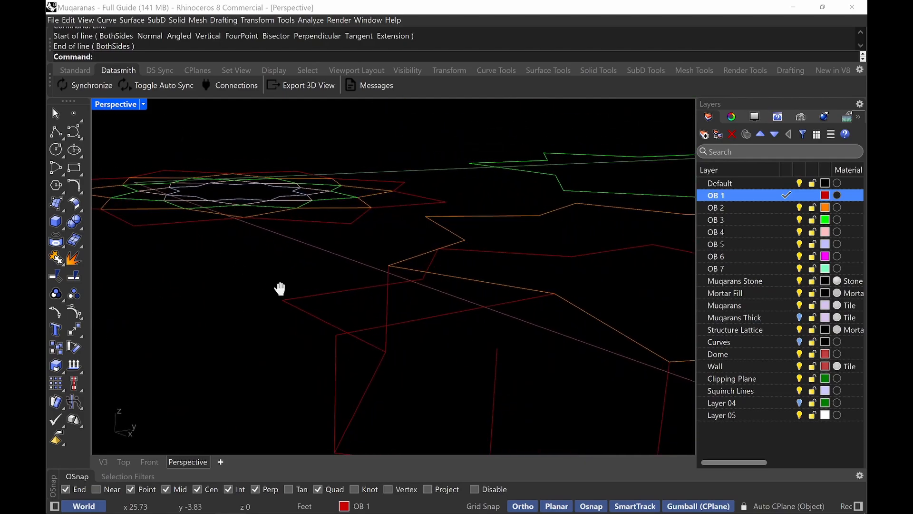
right_click_drag(279, 285, 281, 228)
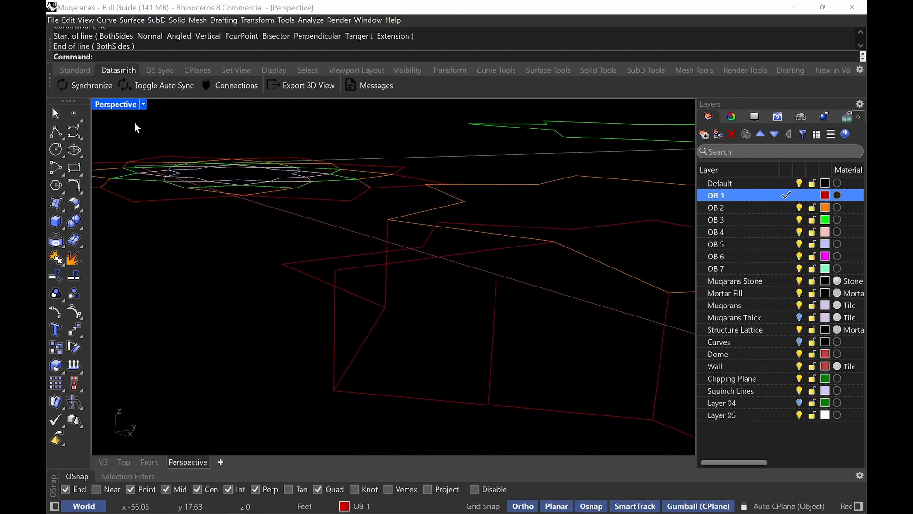
- With center snap off, draw a degree-3 control point curve from the OB 1 tip through the vertical guide's middle and top to the OB 2 inner corner
left_click(73, 135)
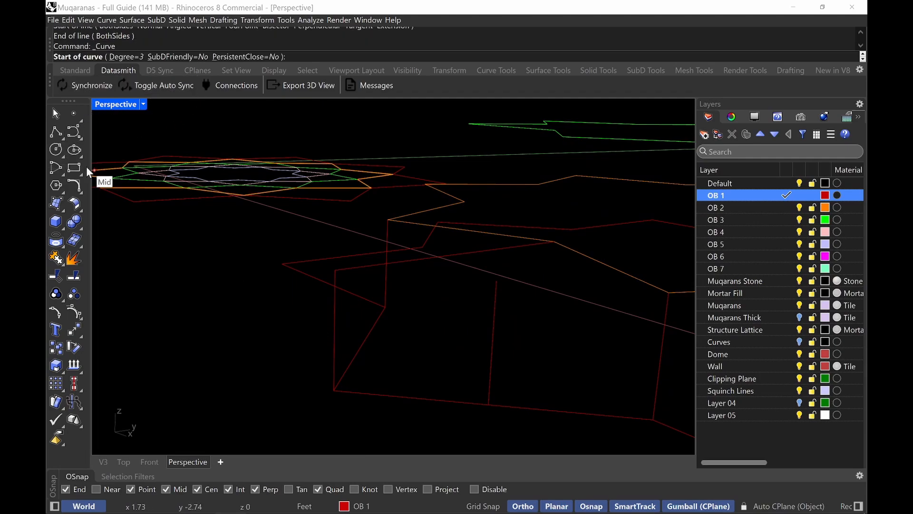
left_click(83, 141)
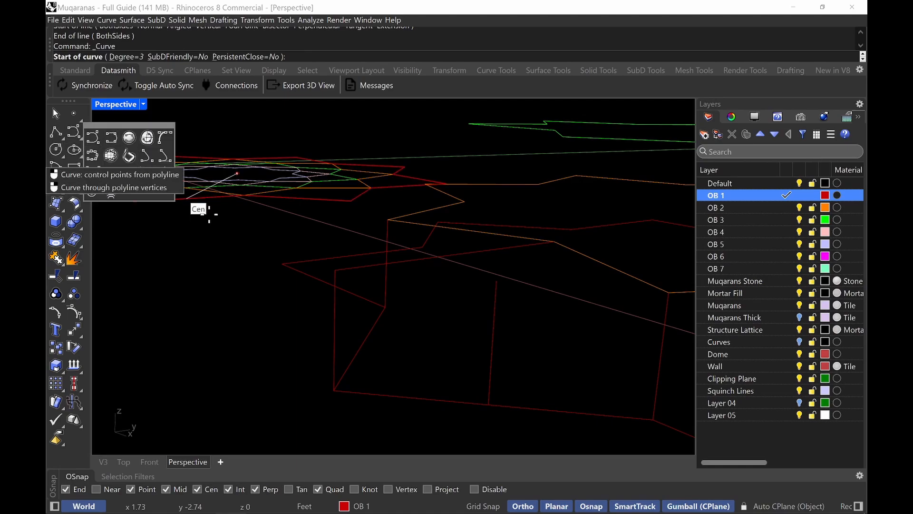
right_click_drag(361, 377, 371, 368)
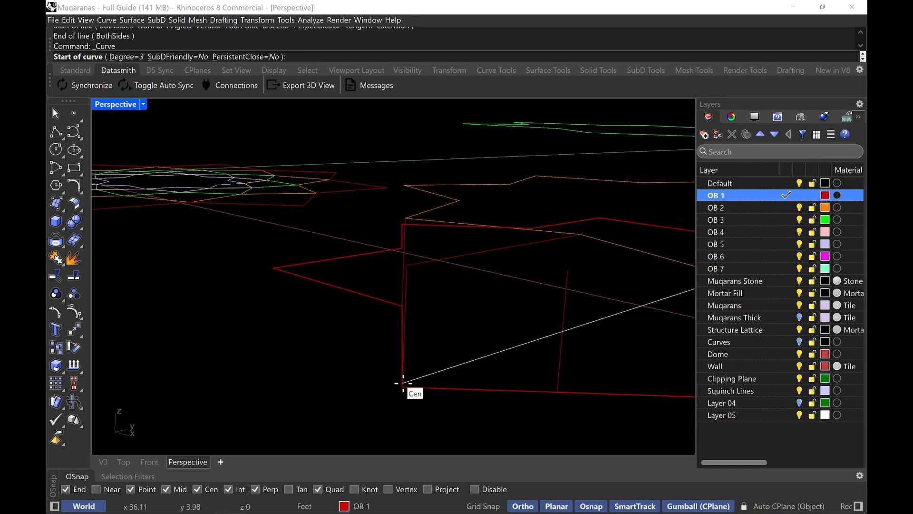
left_click(403, 387)
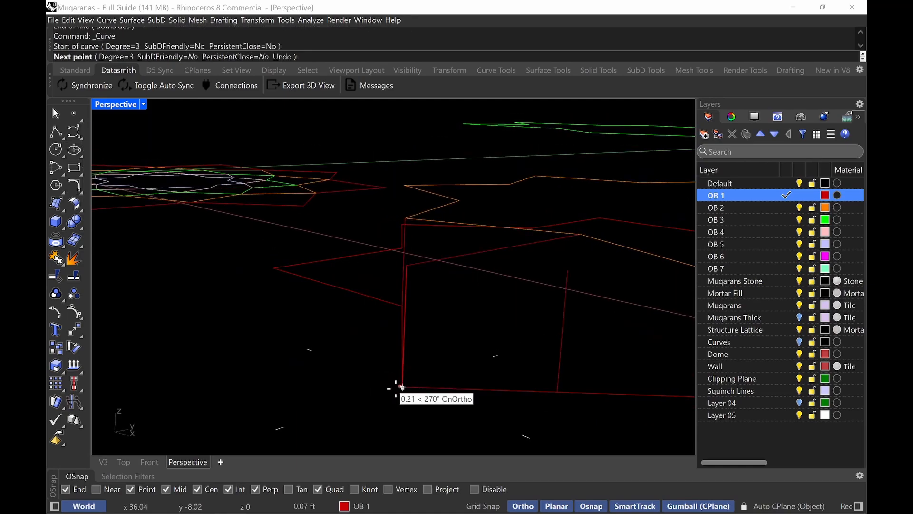
left_click(198, 491)
right_click_drag(430, 379, 401, 375)
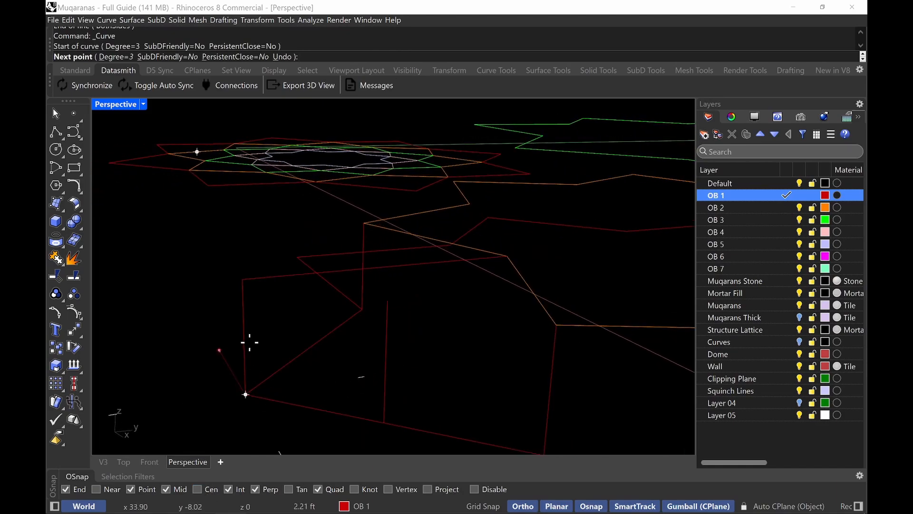
left_click(244, 338)
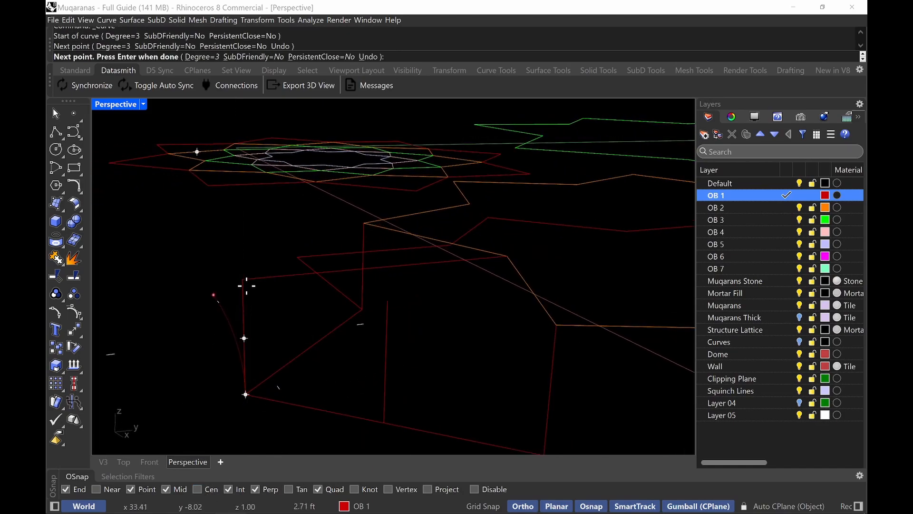
left_click(243, 281)
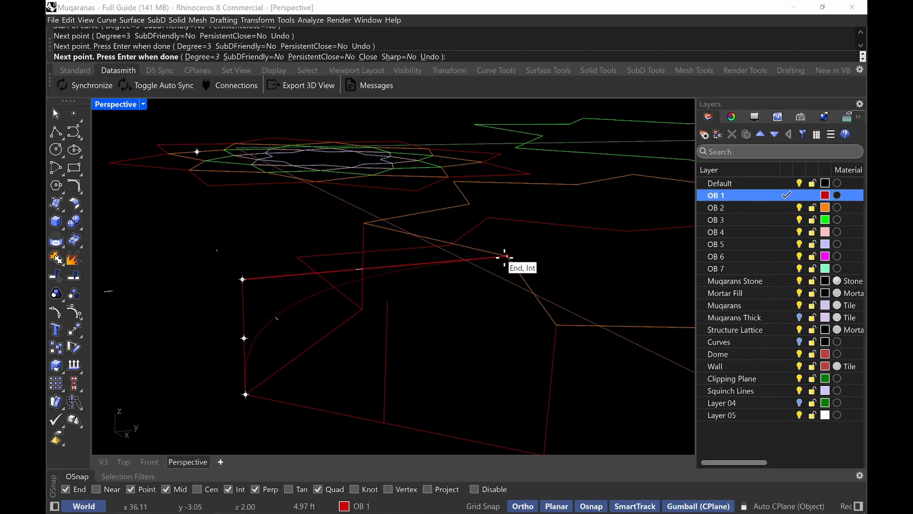
left_click(505, 256)
key("Return")
- Try reshaping the profile curve by moving its control points along the vertical guide, then undo the moves
right_click_drag(402, 325, 452, 299)
left_click(347, 338)
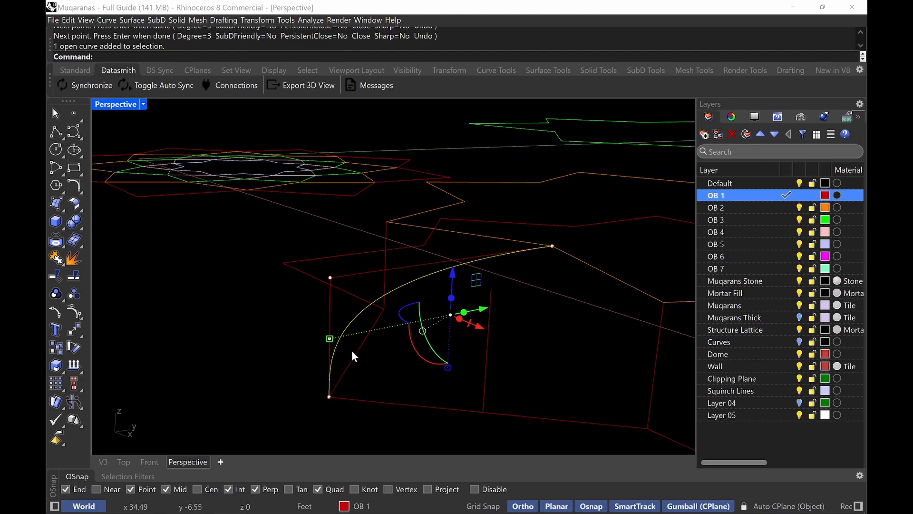
left_click(375, 333)
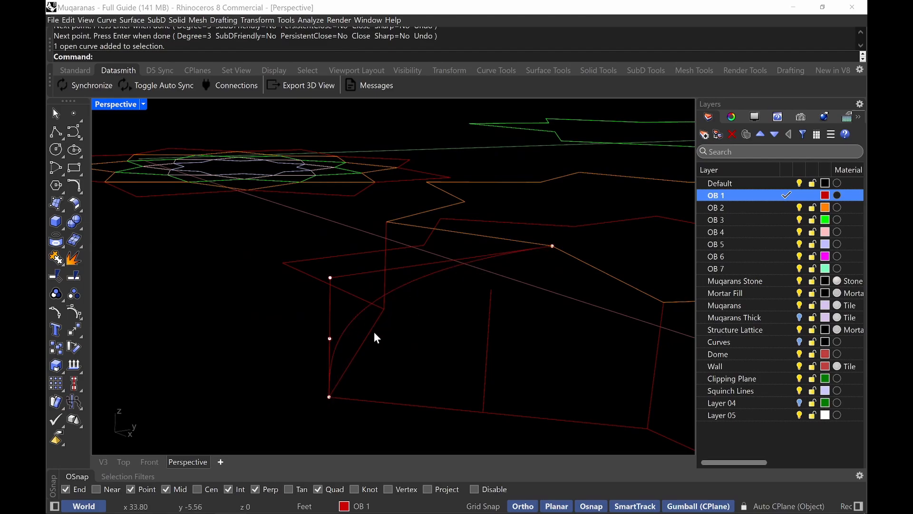
left_click(354, 320)
right_click_drag(302, 301, 281, 306)
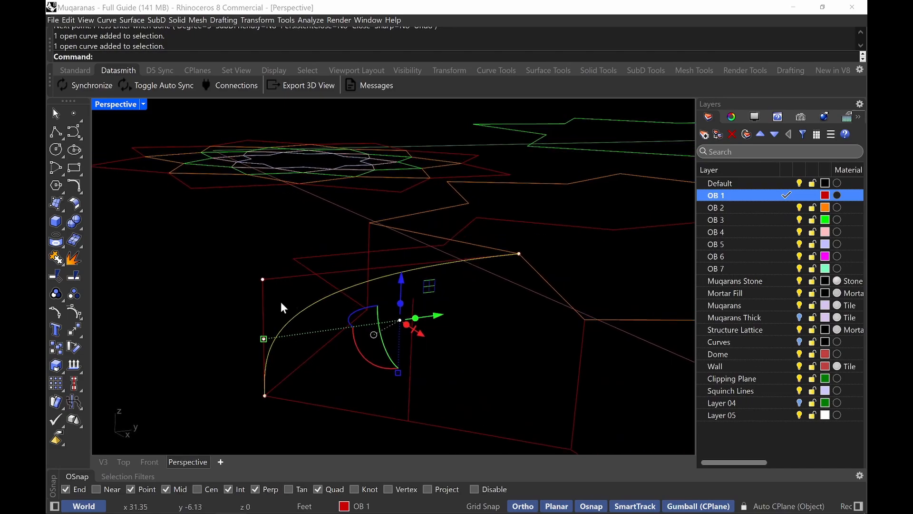
left_click(246, 292)
left_click_drag(243, 286, 262, 323)
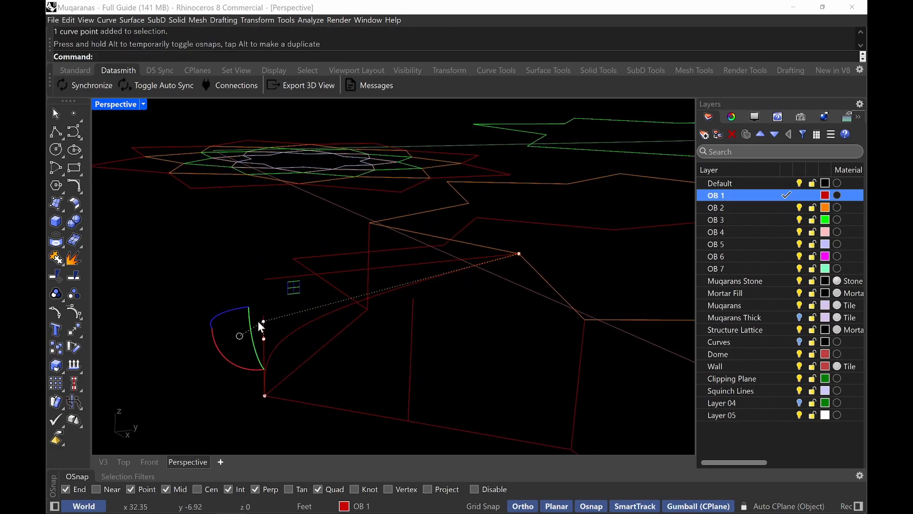
left_click_drag(228, 367, 263, 292)
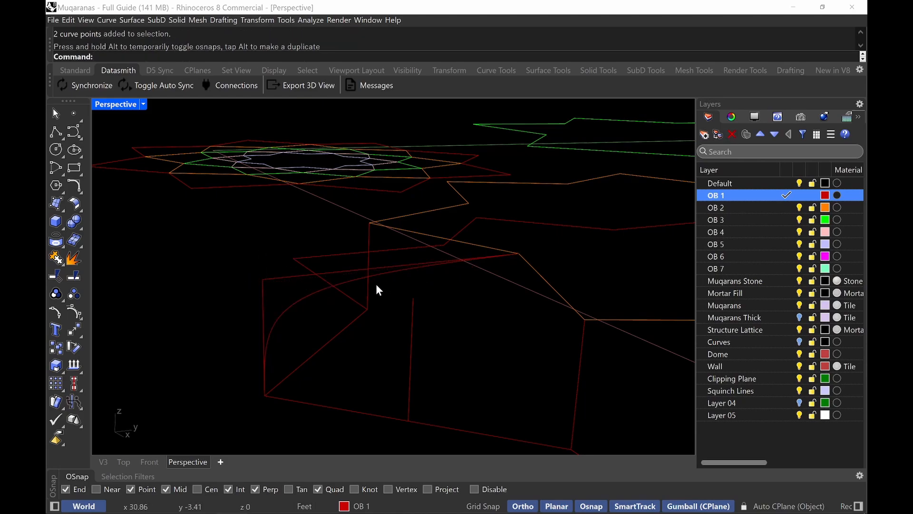
right_click_drag(375, 291, 515, 292)
key("ctrl+z")
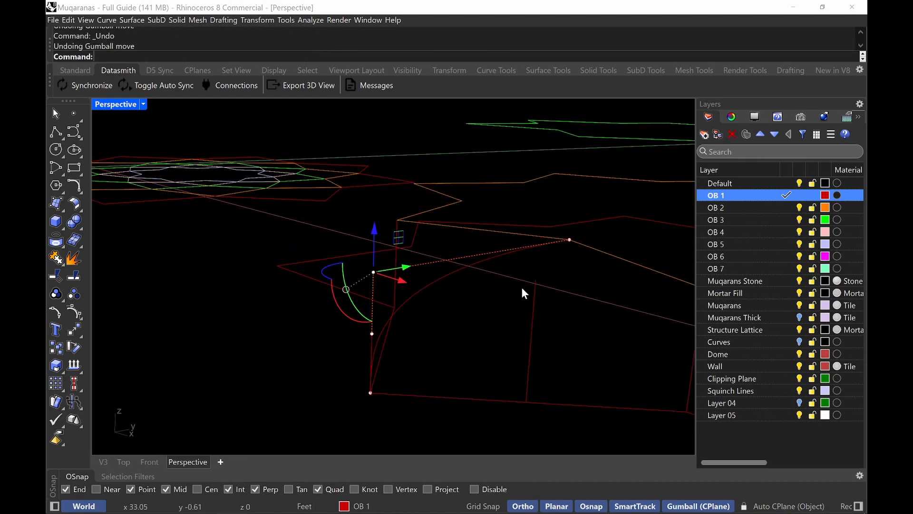
left_click(483, 298)
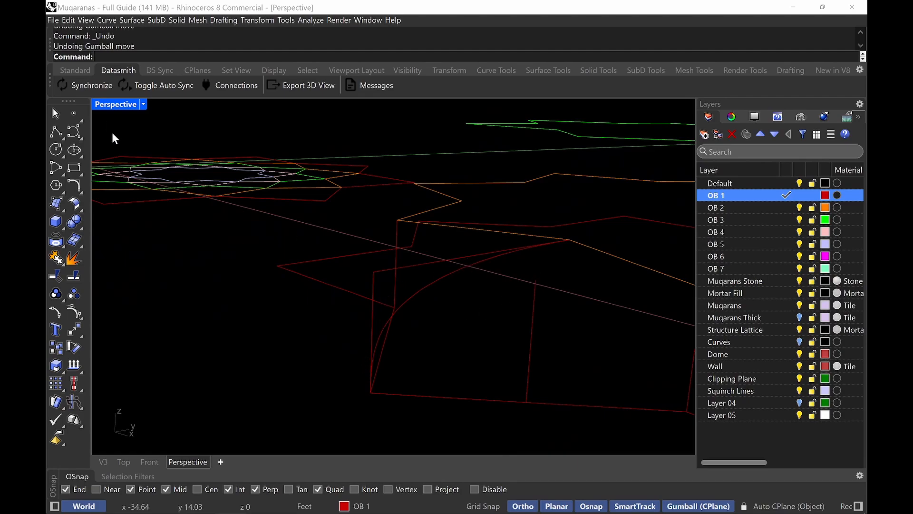
- Draw a second degree-3 profile curve from the OB 1 tip to the OB 2 inner corner, adding a control point at the upper guide's midpoint
left_click(76, 131)
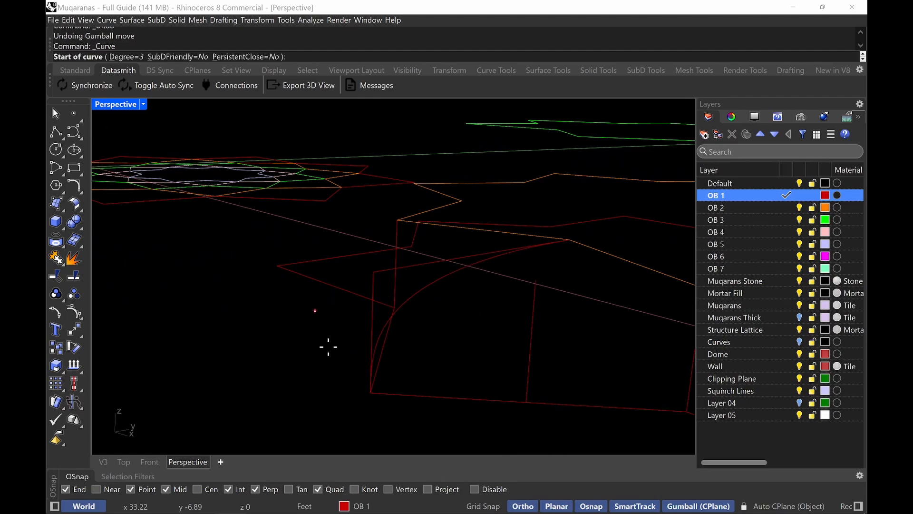
left_click(371, 393)
left_click(370, 327)
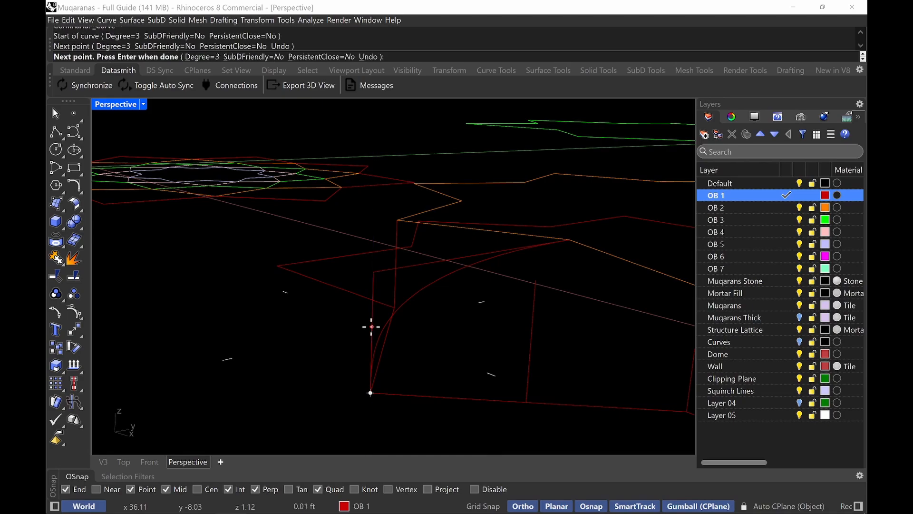
left_click(373, 272)
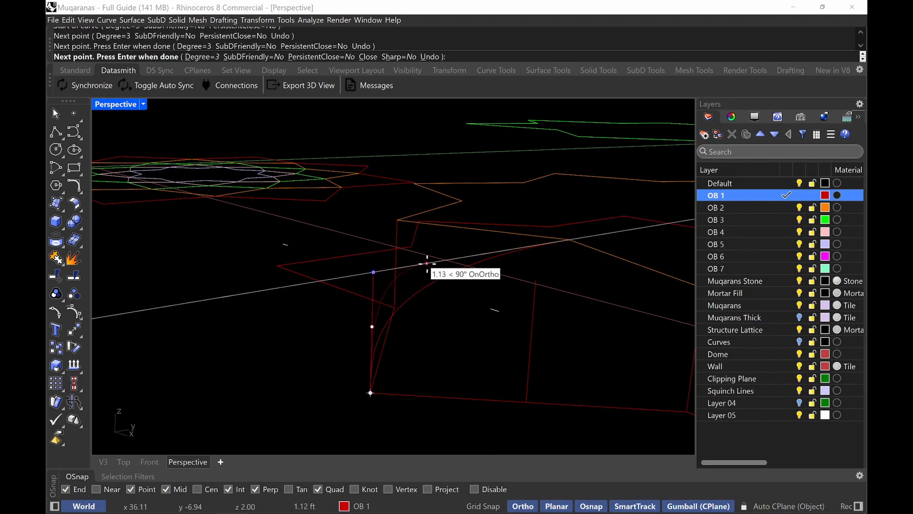
right_click_drag(428, 264, 418, 310)
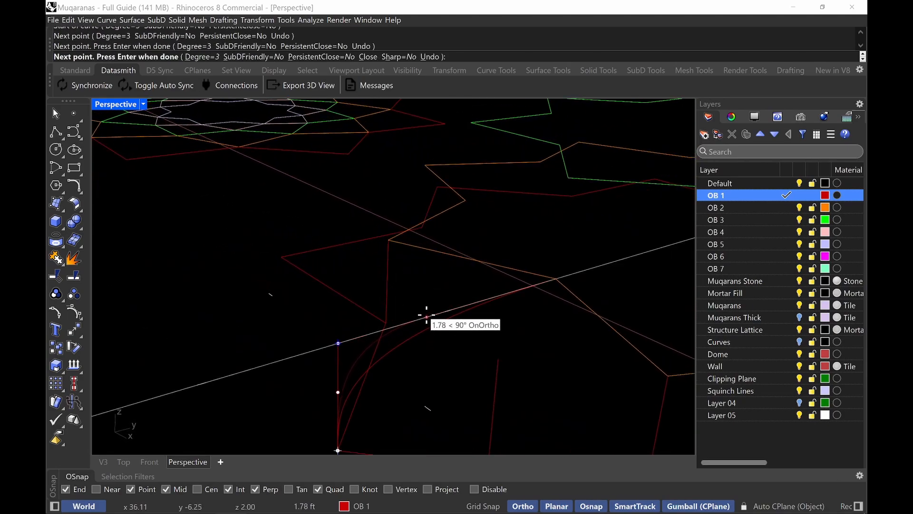
left_click(451, 310)
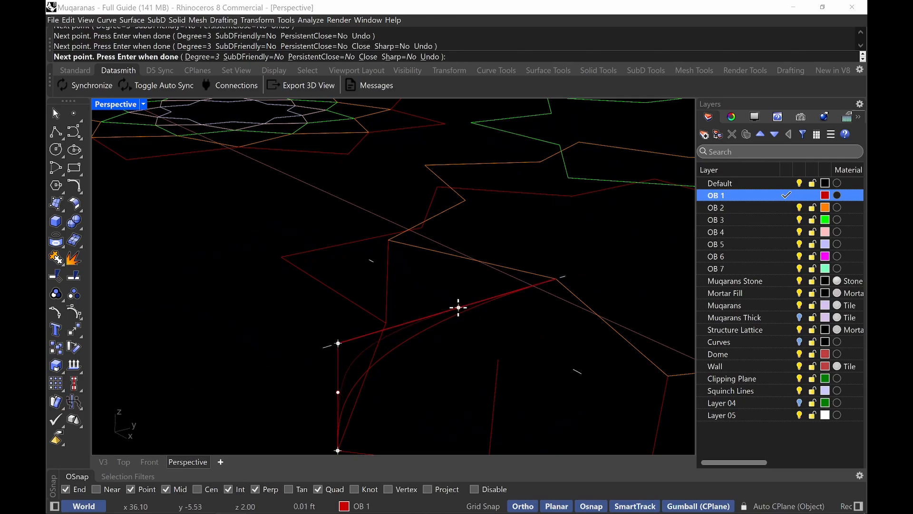
key("Return")
- Select the fuller second profile curve and delete it, keeping the original curve
left_click(375, 350)
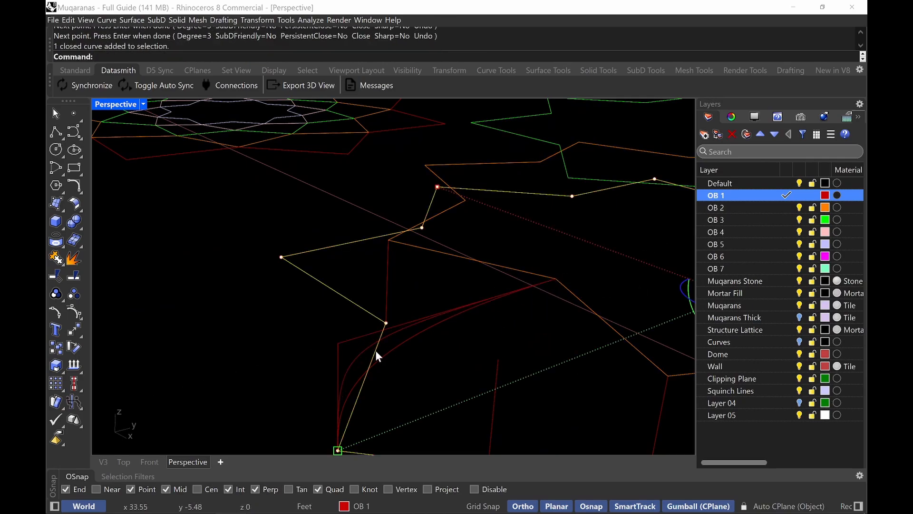
left_click(364, 351)
right_click_drag(364, 351, 320, 336)
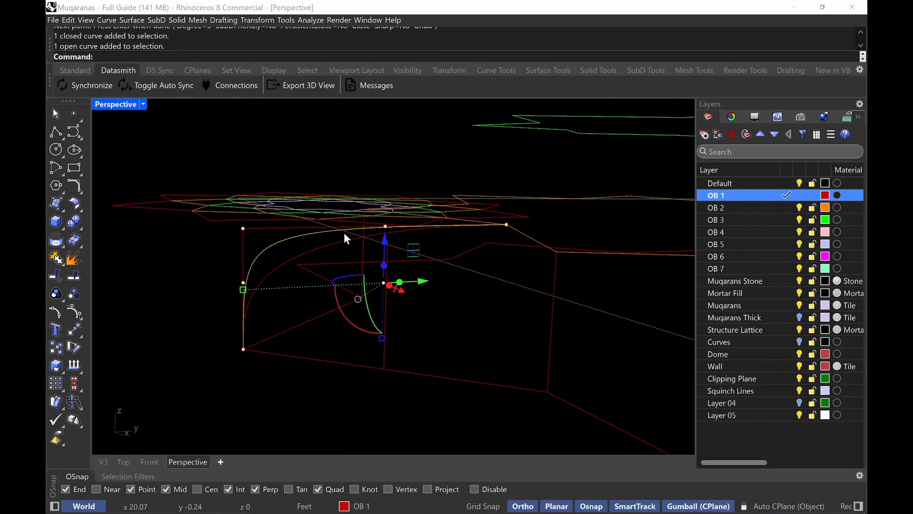
key("Delete")
left_click(275, 247)
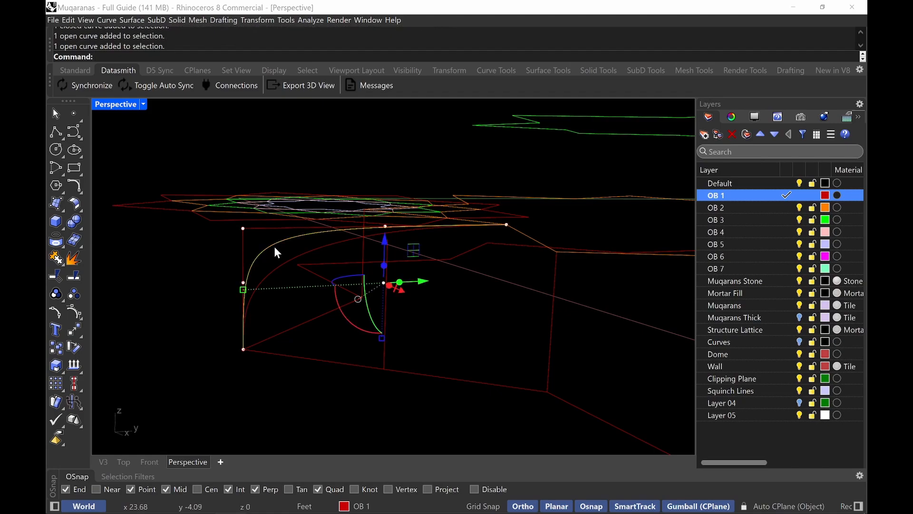
key("Delete")
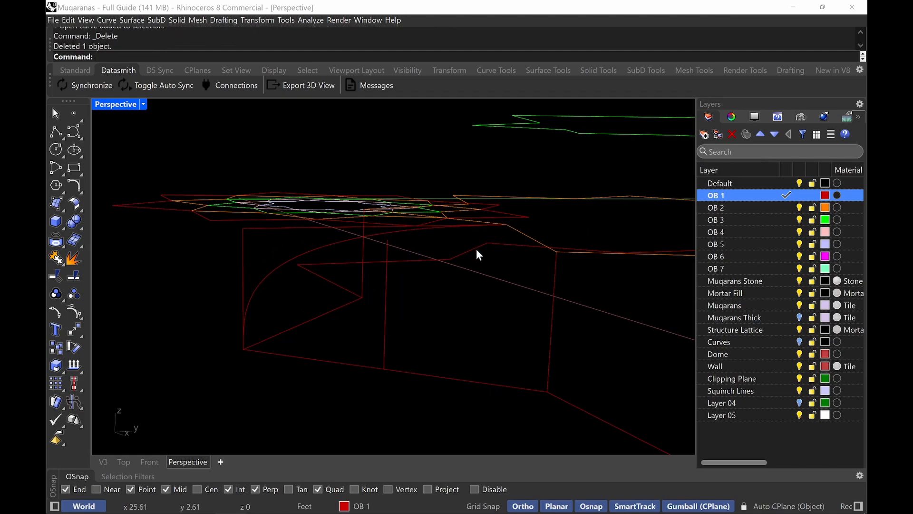
- Draw an arc tangent to the vertical guide at the OB 1 tip and the upper guide line
right_click_drag(338, 354, 285, 251)
type("Arc")
key("Return")
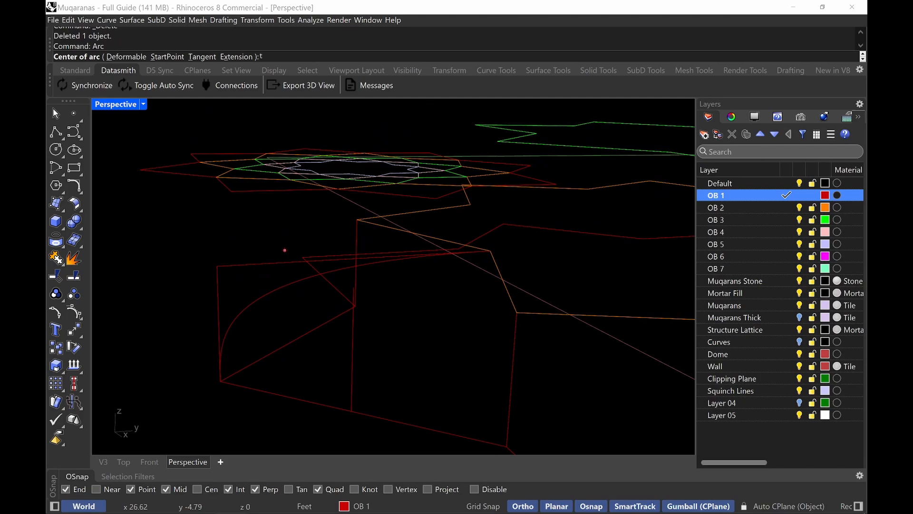
key("Return")
left_click(218, 294)
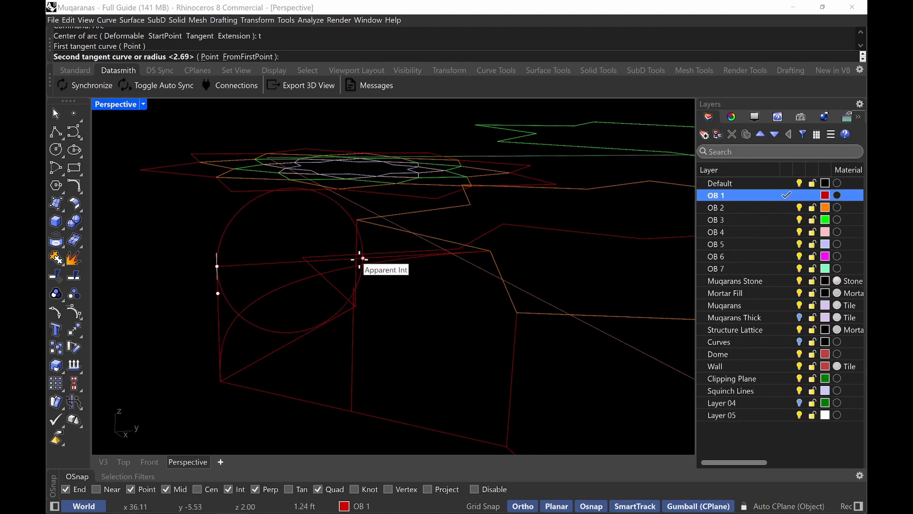
right_click_drag(360, 259, 351, 261)
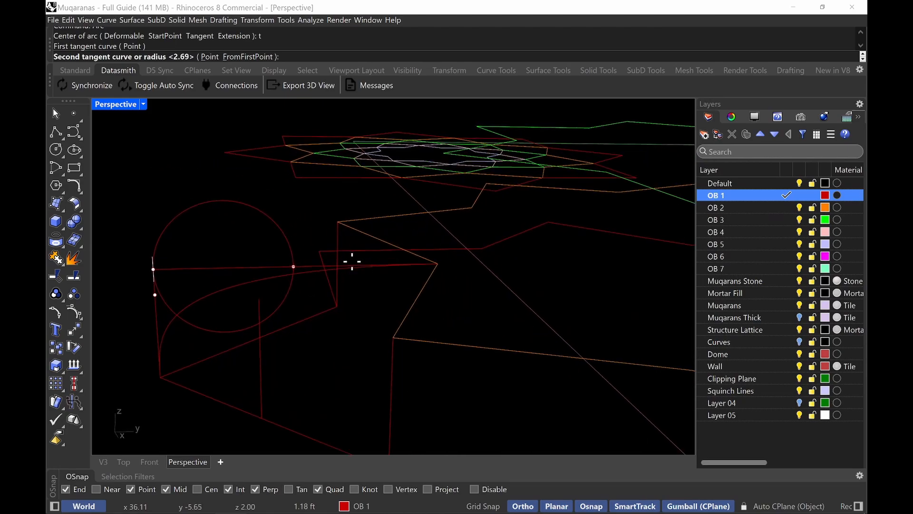
left_click(223, 268)
key("Return")
left_click(229, 274)
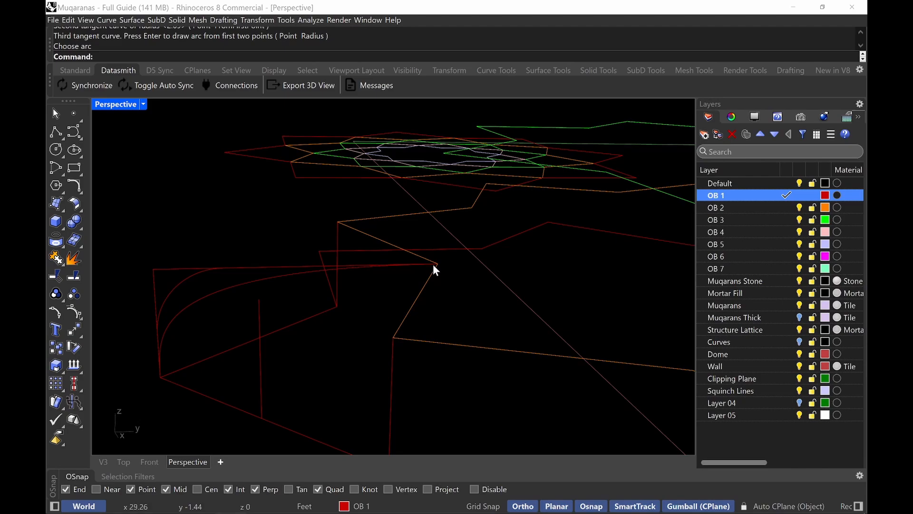
- Delete the tangent arc between the two guide lines
left_click(177, 278)
key("Delete")
right_click_drag(411, 271, 431, 284)
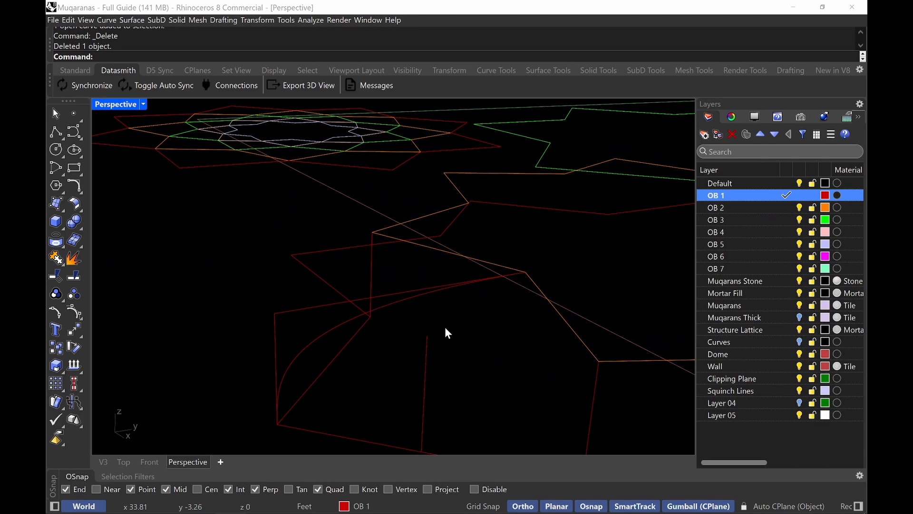
right_click_drag(305, 332, 193, 315)
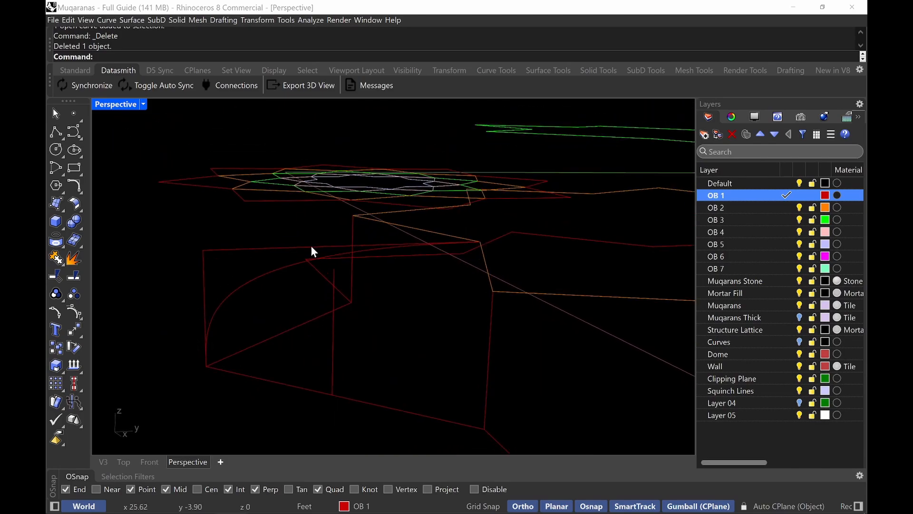
key("Return")
type("t")
key("Return")
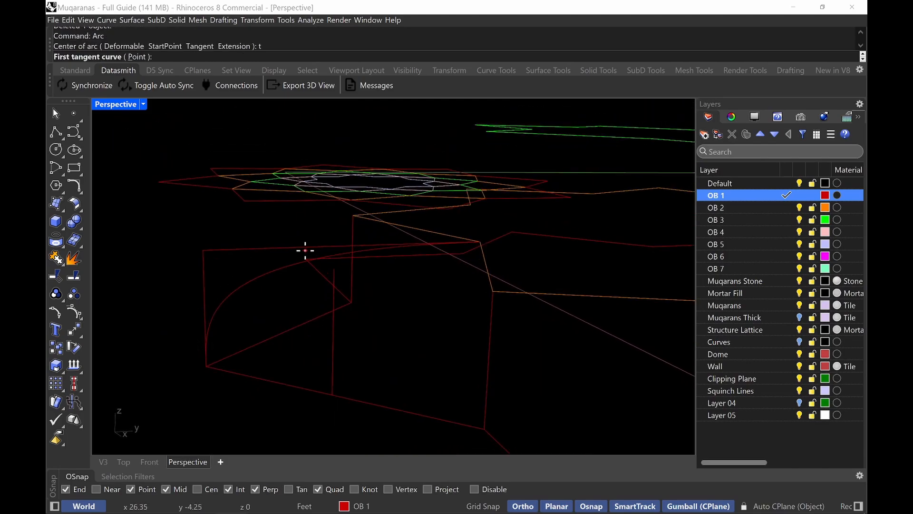
left_click(204, 280)
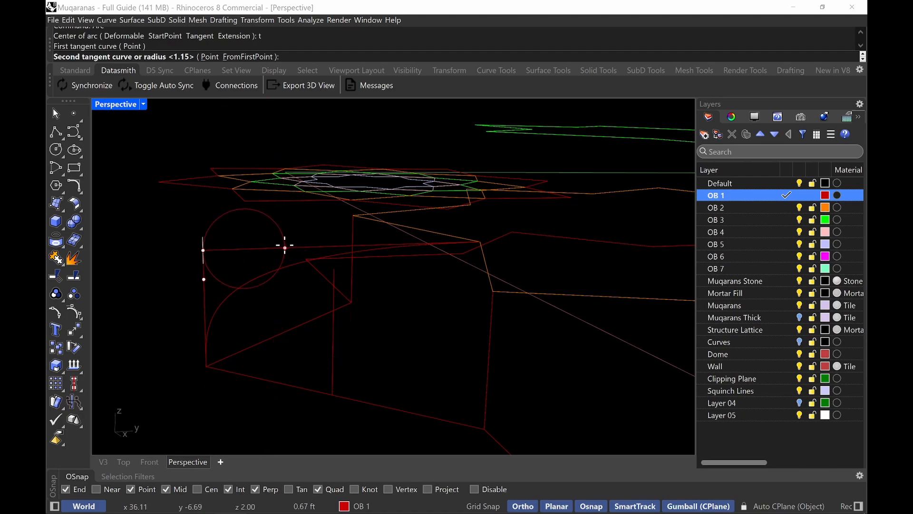
left_click(259, 248)
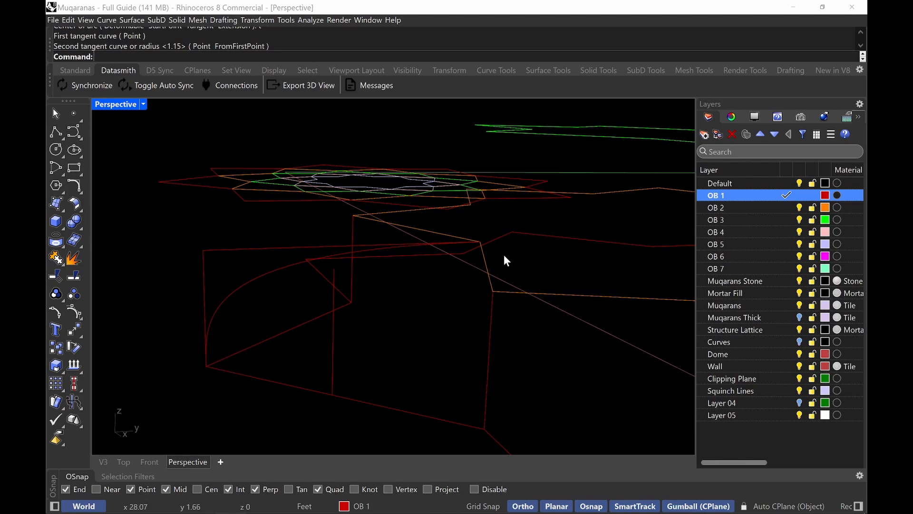
- Draw a degree-3 curve from the OB 1 edge midpoint, through the vertical guide's midpoint and top end, to the OB 2 inner corner
right_click_drag(438, 255, 459, 273)
right_click_drag(502, 339, 478, 299, "shift")
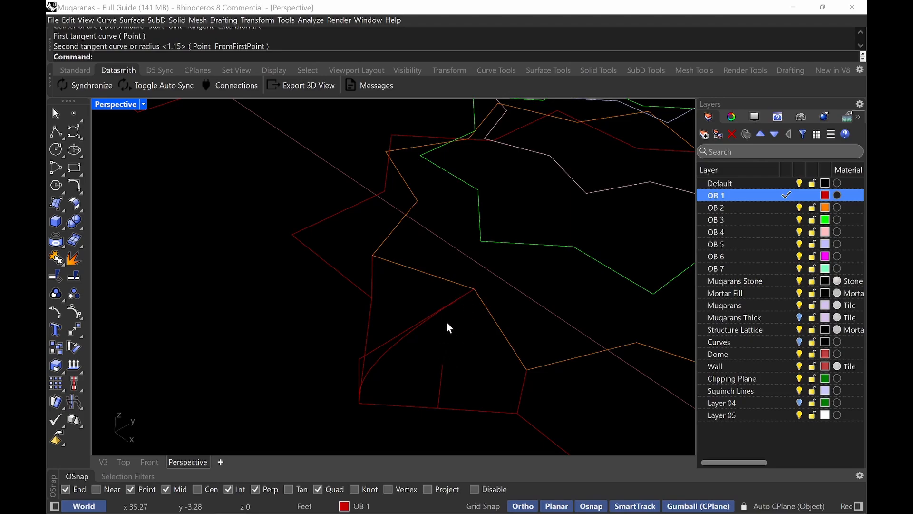
right_click_drag(449, 322, 292, 349)
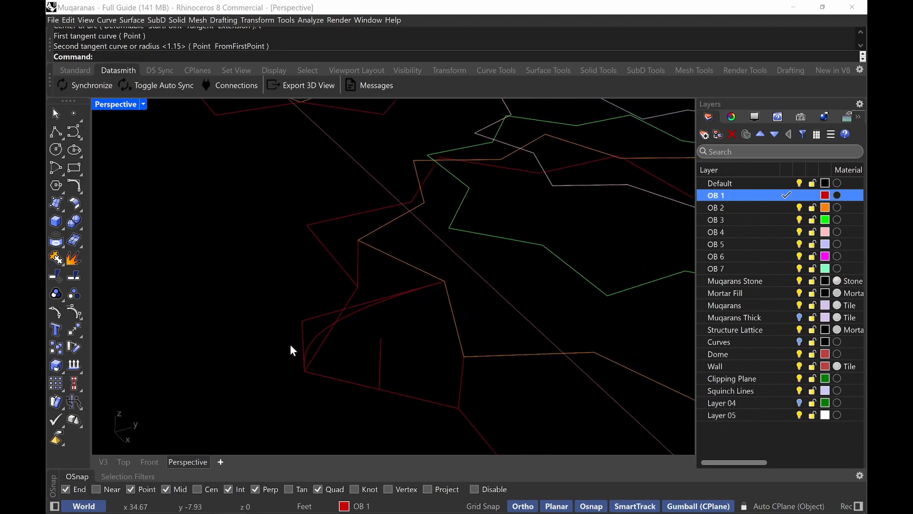
left_click(75, 136)
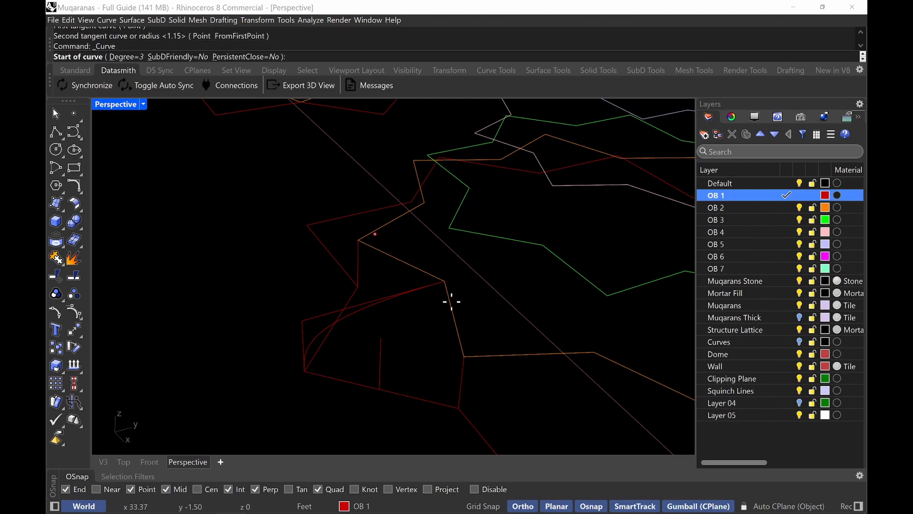
scroll(369, 404, "up", 3)
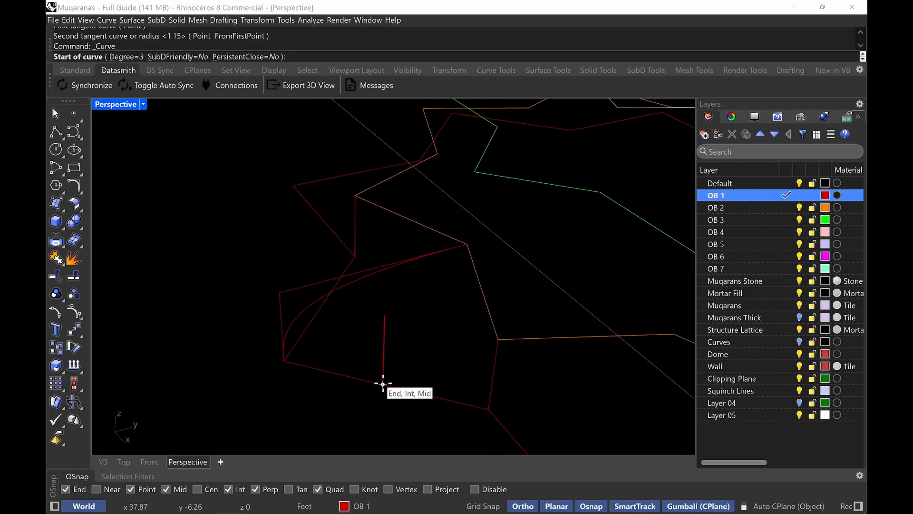
left_click(382, 384)
left_click(383, 351)
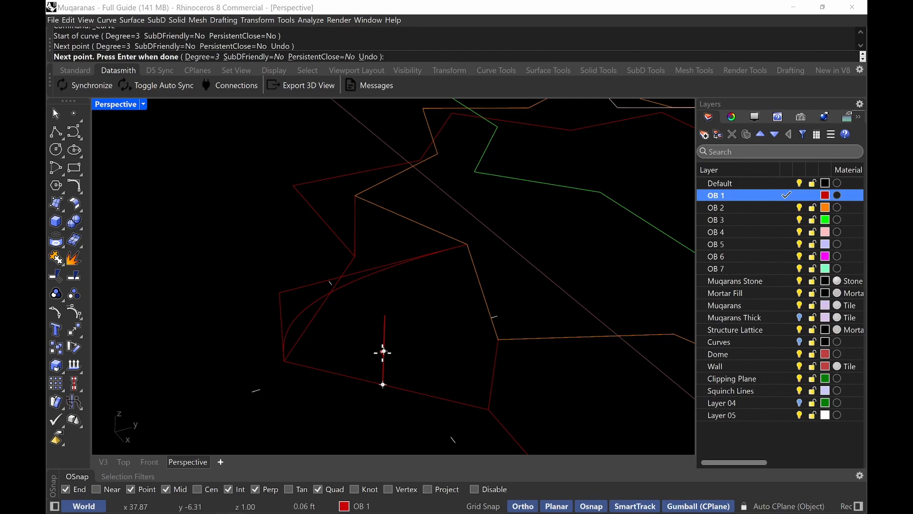
left_click(385, 315)
left_click(466, 242)
key("Return")
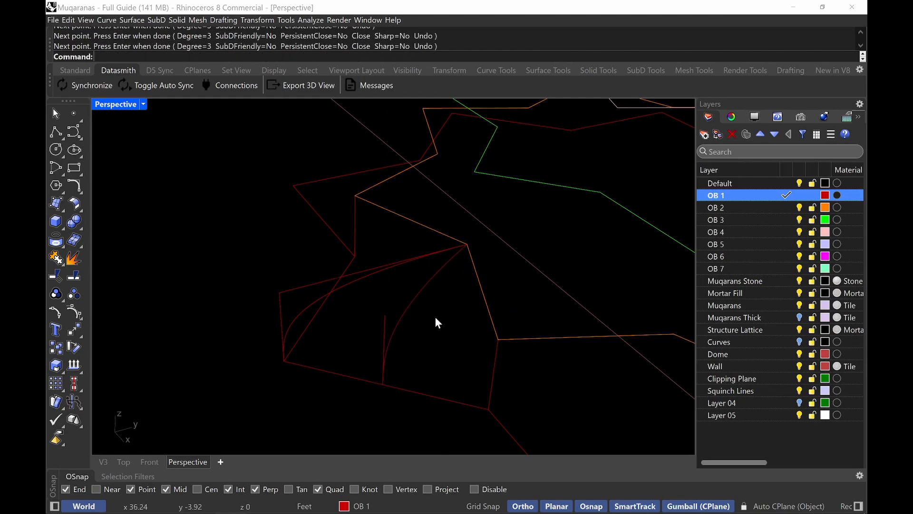
- Duplicate the middle profile curve in place and move the copy's upper end point to the adjacent OB 2 outer tip
right_click_drag(436, 320, 532, 291)
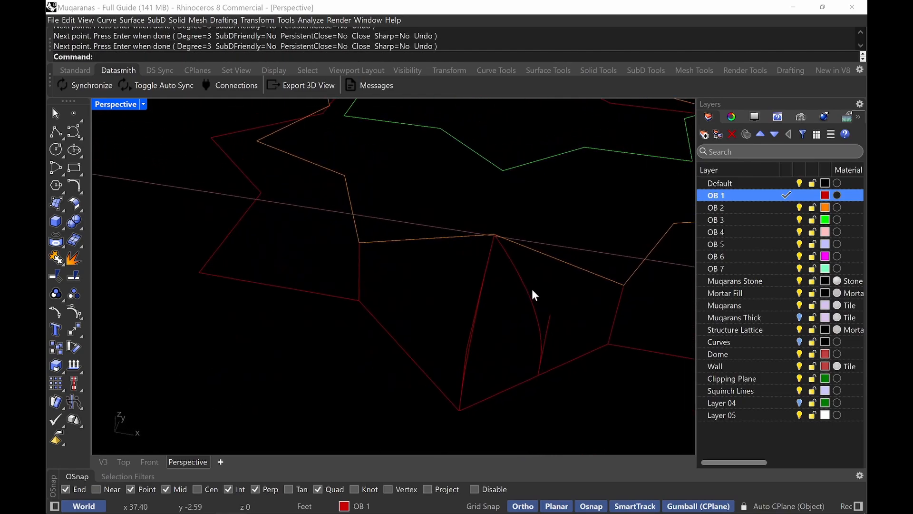
left_click(532, 291)
right_click_drag(536, 214, 521, 229)
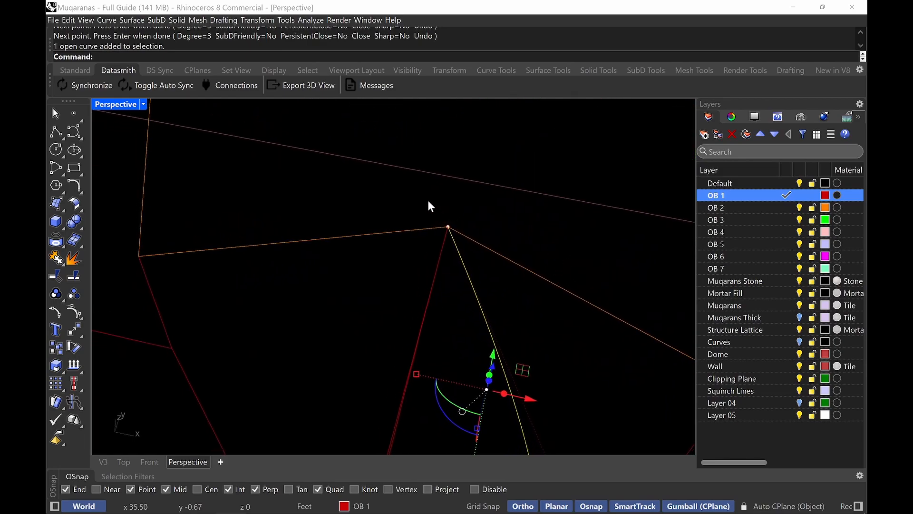
left_click_drag(429, 202, 481, 235)
right_click_drag(498, 257, 422, 246)
left_click_drag(380, 268, 512, 311)
right_click_drag(452, 257, 391, 213)
right_click_drag(339, 250, 388, 298)
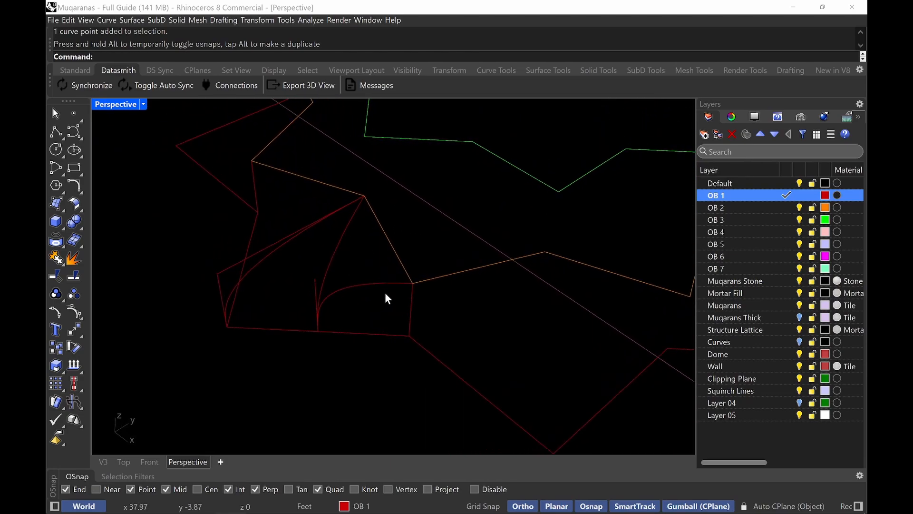
- Loft between the two curves that share the OB 1 edge midpoint, using the Straight sections style
left_click(369, 284)
left_click(338, 242, "shift")
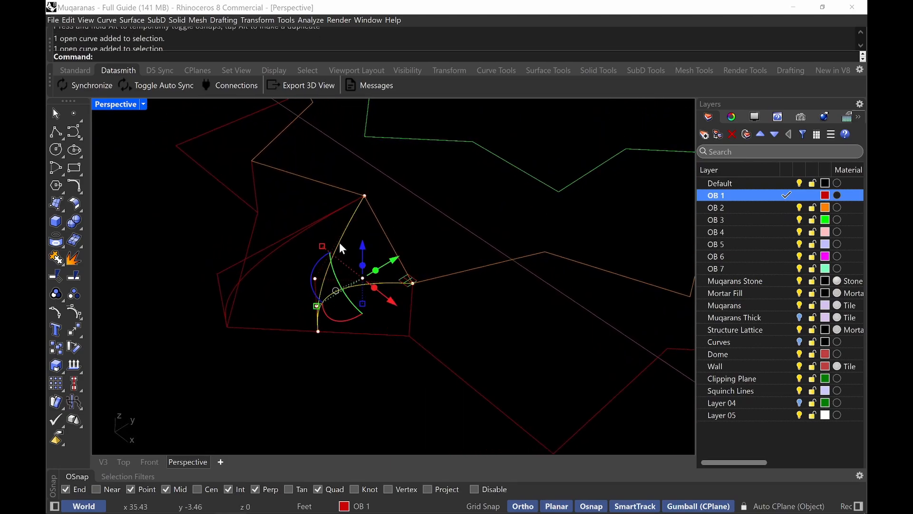
type("Loft")
key("Return")
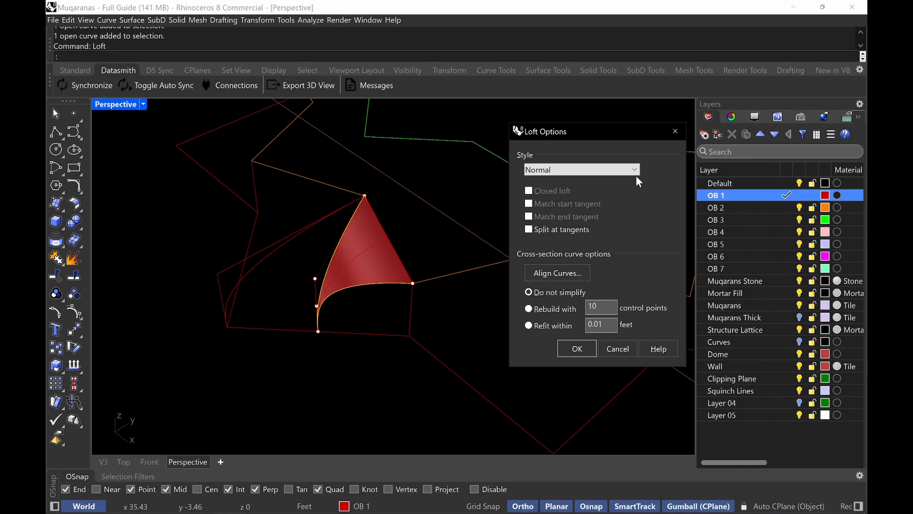
left_click(635, 169)
left_click(572, 210)
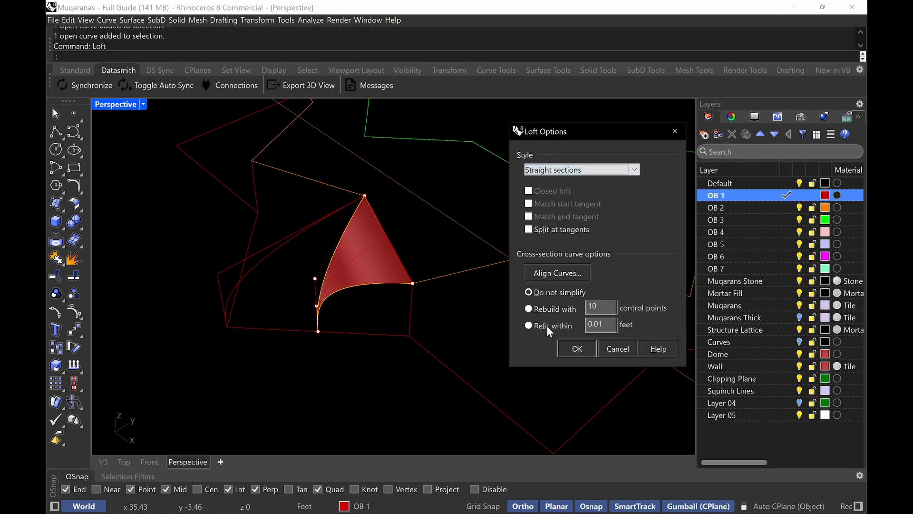
left_click(577, 351)
- Loft between the OB 1 tip profile curve and the middle curve that meet at the OB 2 inner corner
left_click(389, 210)
right_click_drag(389, 210, 384, 264)
left_click(390, 256)
key("Return")
left_click(325, 329)
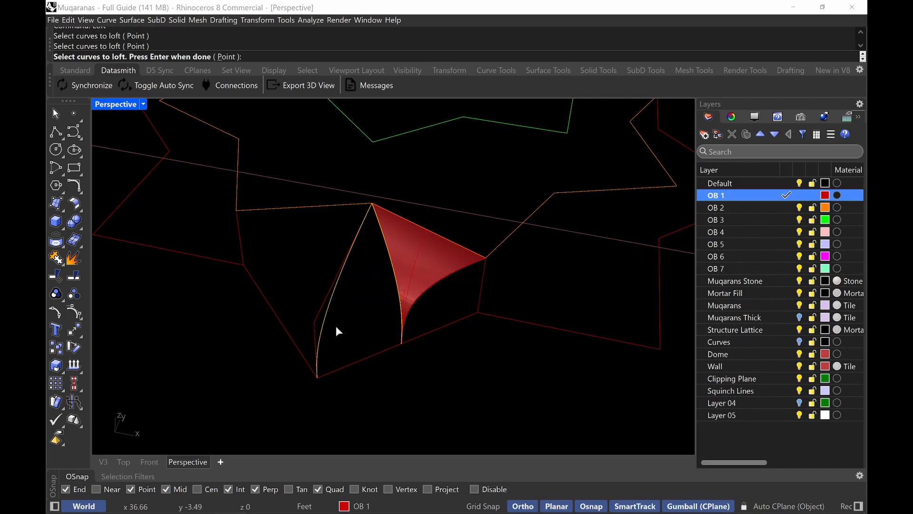
key("Return")
left_click(577, 348)
- Loft the flat side face between the lower arched curve and the vertical guide below the OB 2 outer tip
right_click_drag(555, 360, 322, 259)
left_click(342, 251)
left_click(373, 277)
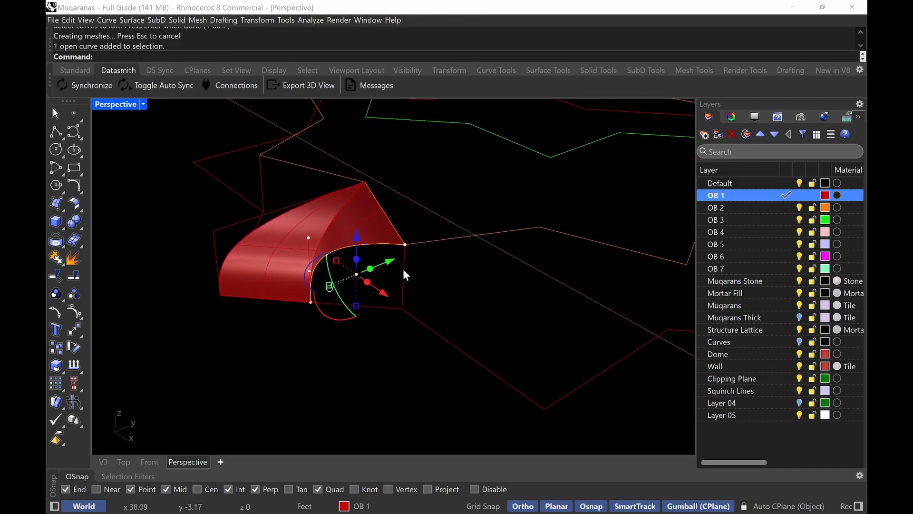
left_click(348, 247)
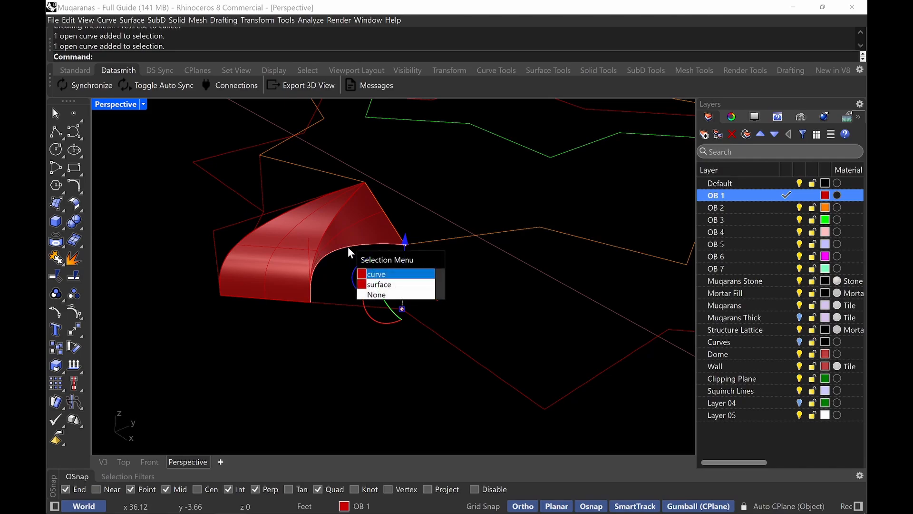
left_click(378, 273)
key("Return")
left_click(589, 345)
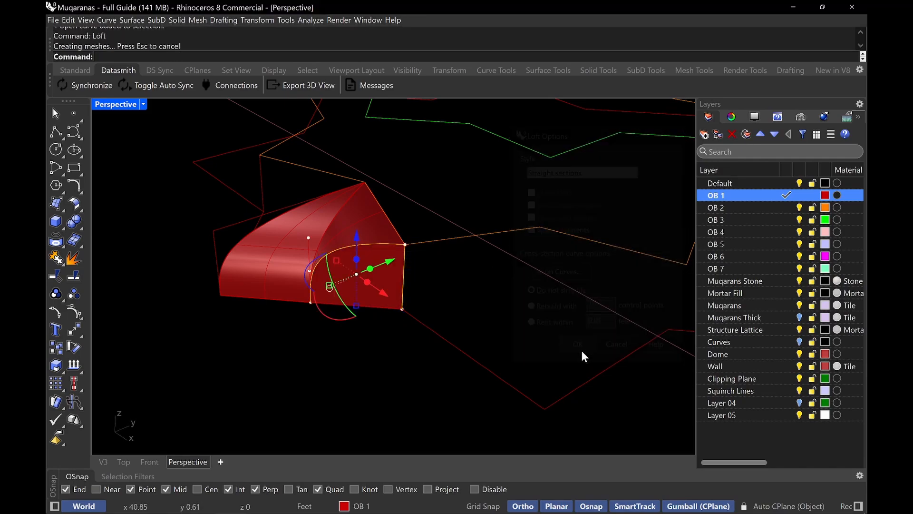
- Mirror a copy of the three lofted surfaces about a vertical plane running from the OB 2 inner corner toward the star's centre
right_click_drag(581, 350, 444, 263)
left_click(478, 282)
left_click(447, 233, "shift")
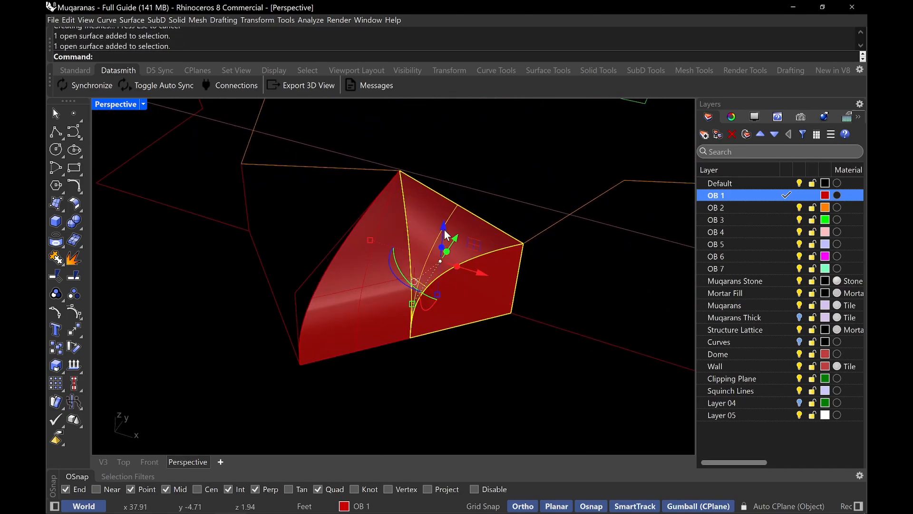
right_click_drag(364, 267, 413, 251)
type("Mirror")
key("Return")
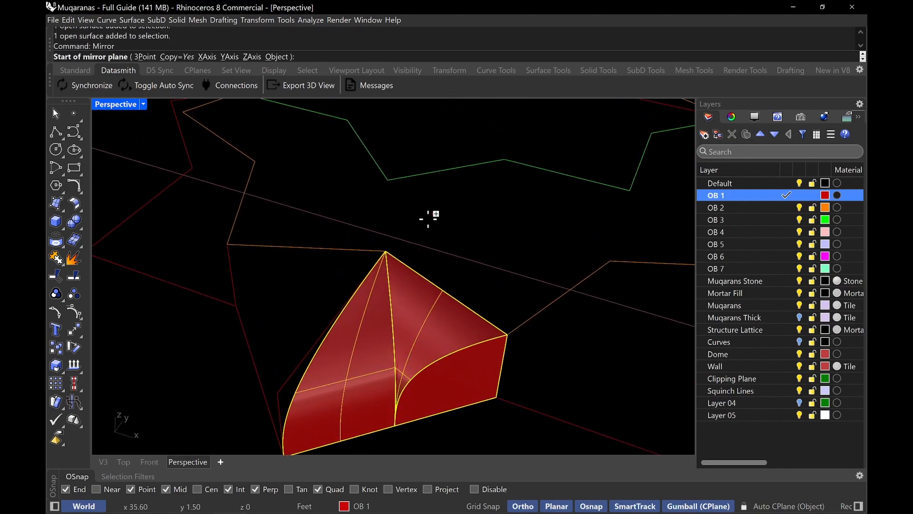
left_click(393, 246)
left_click(420, 218)
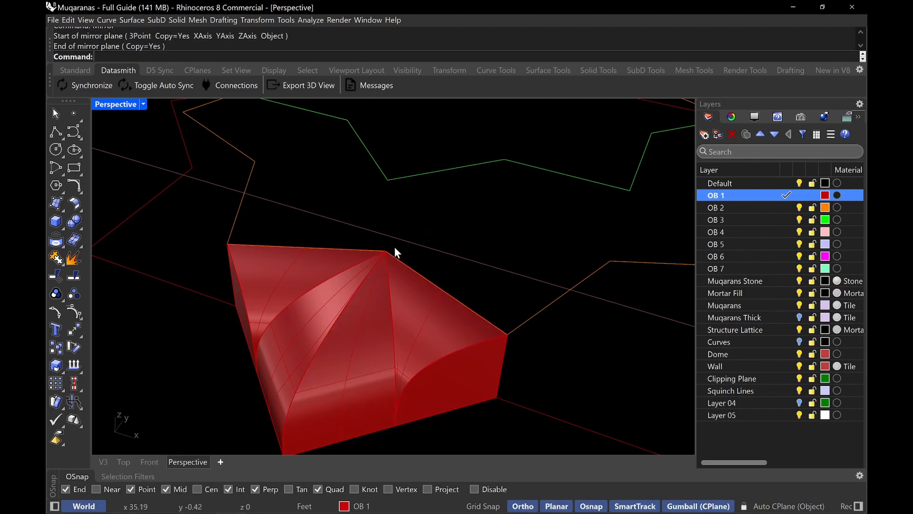
- Group the four curved surfaces of the mirrored cell
right_click_drag(395, 249, 450, 299)
left_click(502, 295)
left_click(469, 373, "shift")
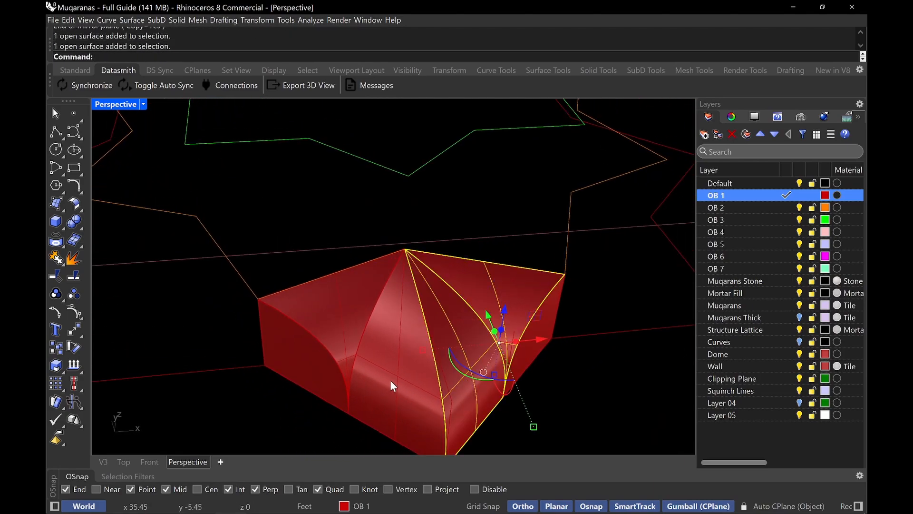
left_click(390, 379, "shift")
left_click(329, 330, "shift")
type("GroundPlane")
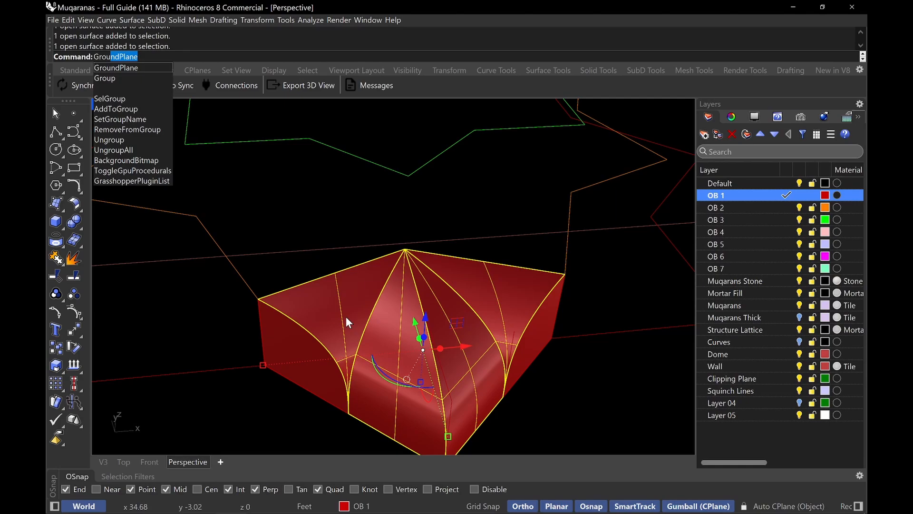
key("Down")
key("Return")
- Group the flat side surface below the OB 2 outer tip together with the four grouped curved surfaces
right_click_drag(355, 281, 440, 304)
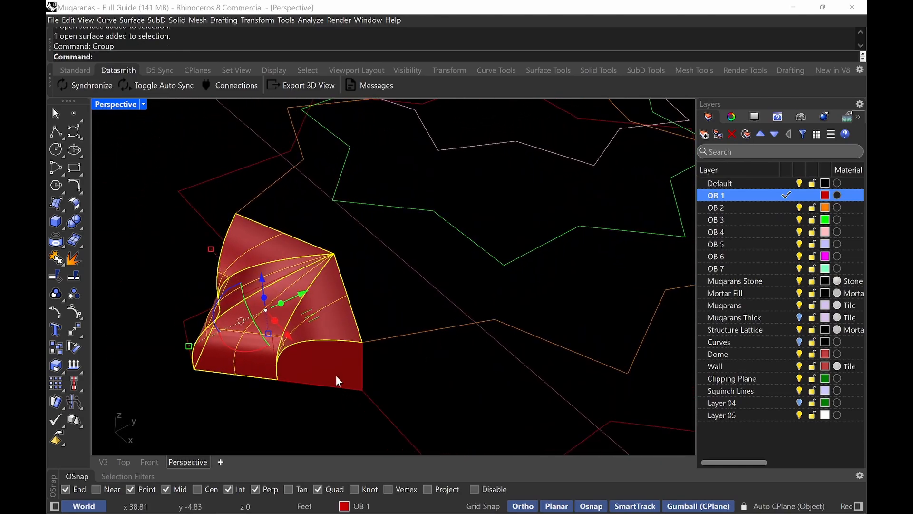
left_click(337, 377)
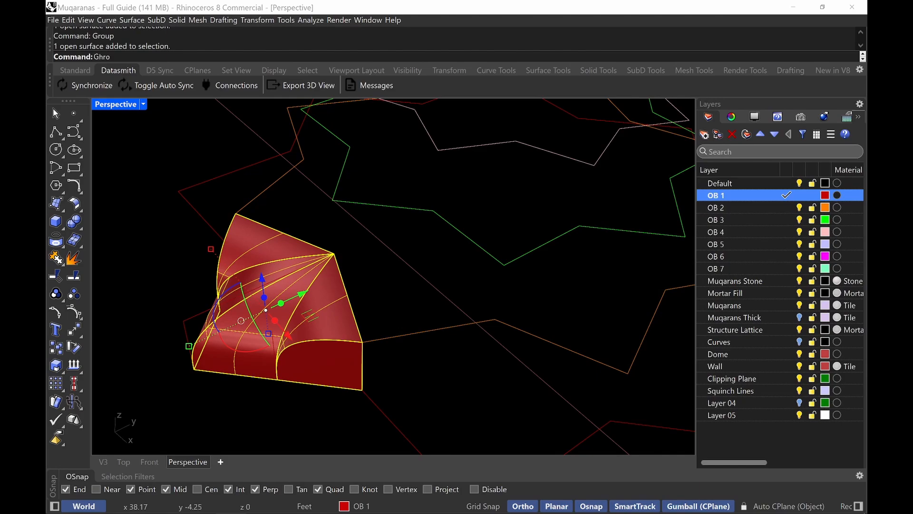
key("Escape")
key("Escape")
left_click(340, 355)
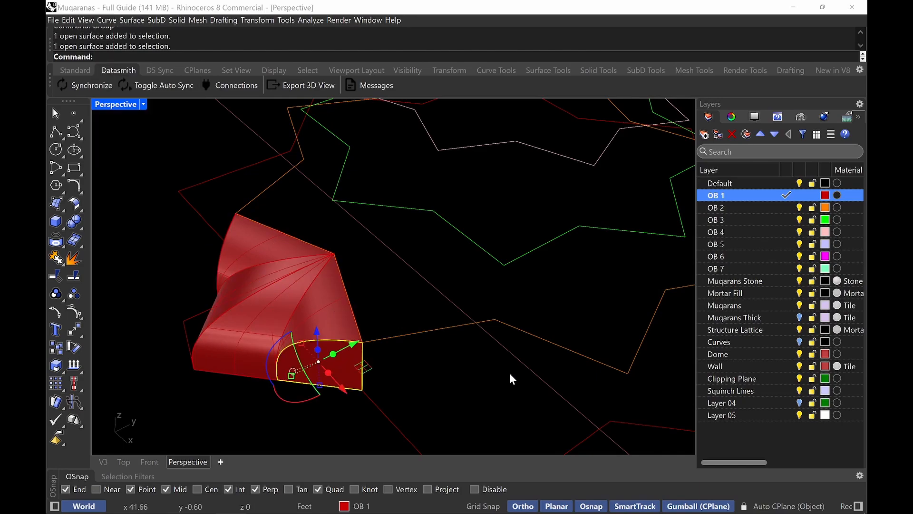
left_click(263, 300, "shift")
type("Gh")
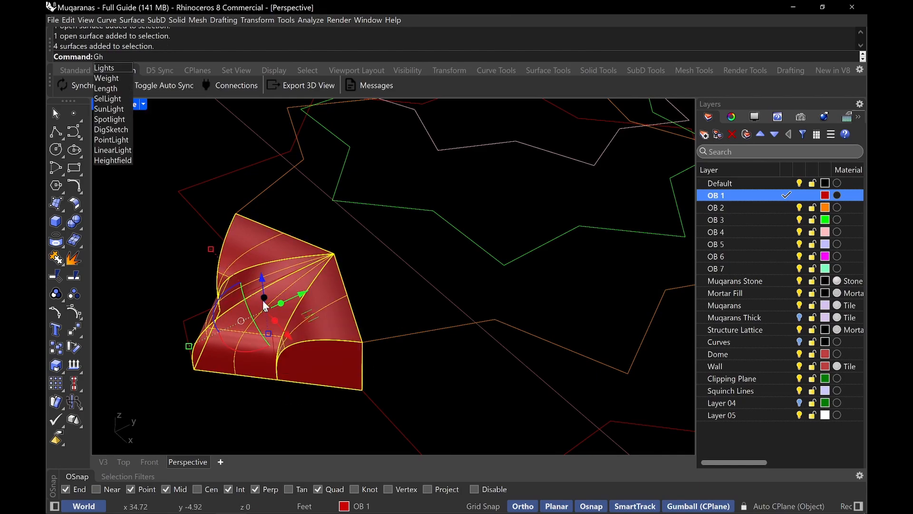
key("BackSpace")
type("roup")
key("Return")
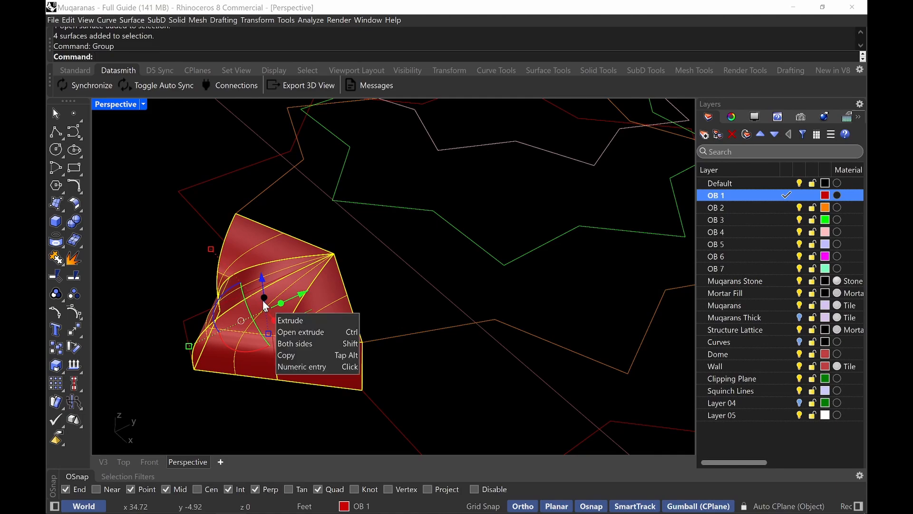
- Mirror a copy of the grouped cell about a plane from its adjacent OB 2 outer tip to the opposite OB 2 outer tip
type("Mirror")
key("Return")
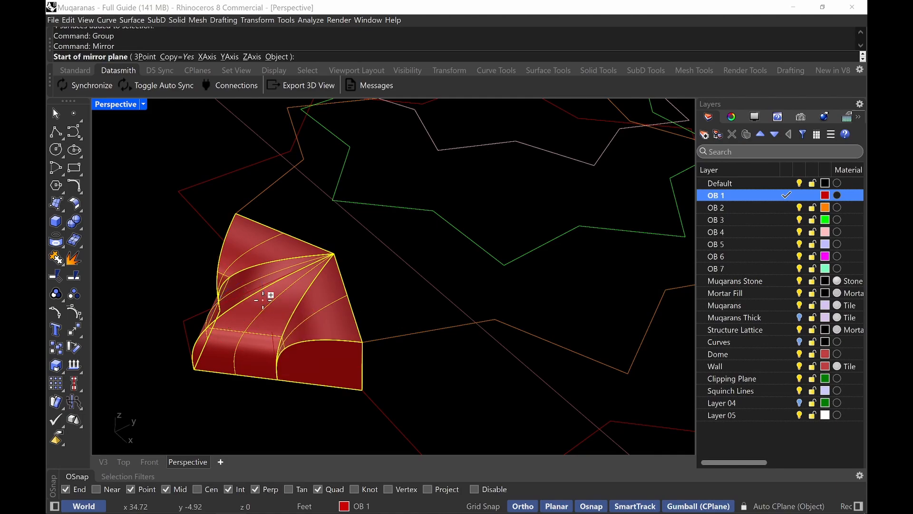
left_click(367, 337)
right_click_drag(367, 336, 412, 301)
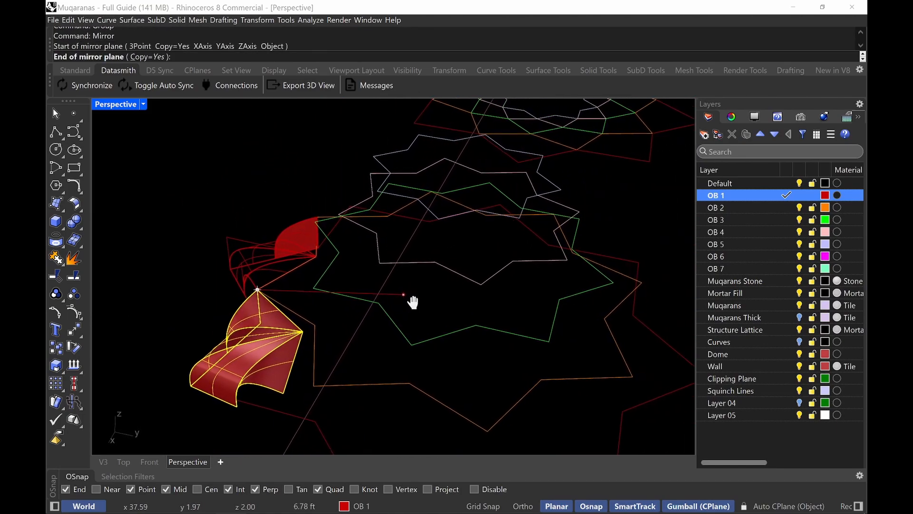
left_click(641, 282)
- Mirror a copy of both grouped cells about a plane from their free OB 2 outer tip to the opposite OB 2 outer tip
right_click_drag(641, 283, 412, 330)
left_click(382, 418, "shift")
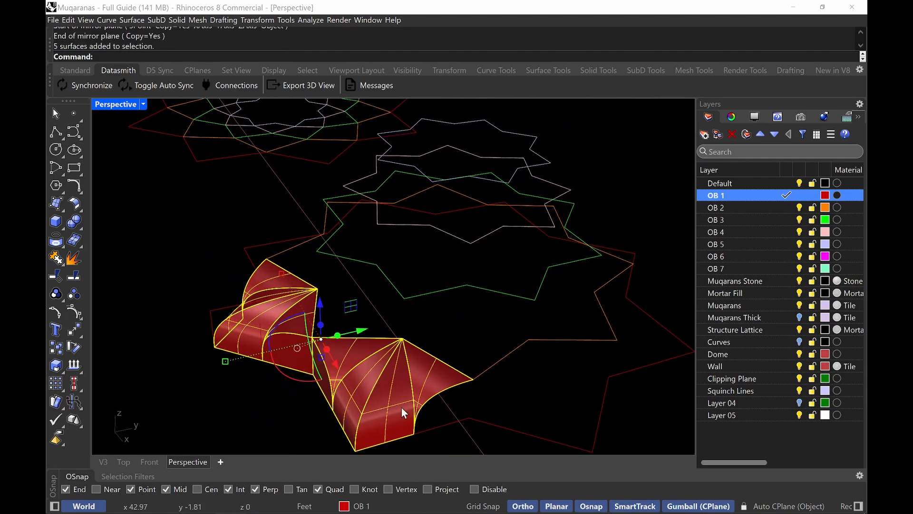
right_click(379, 355)
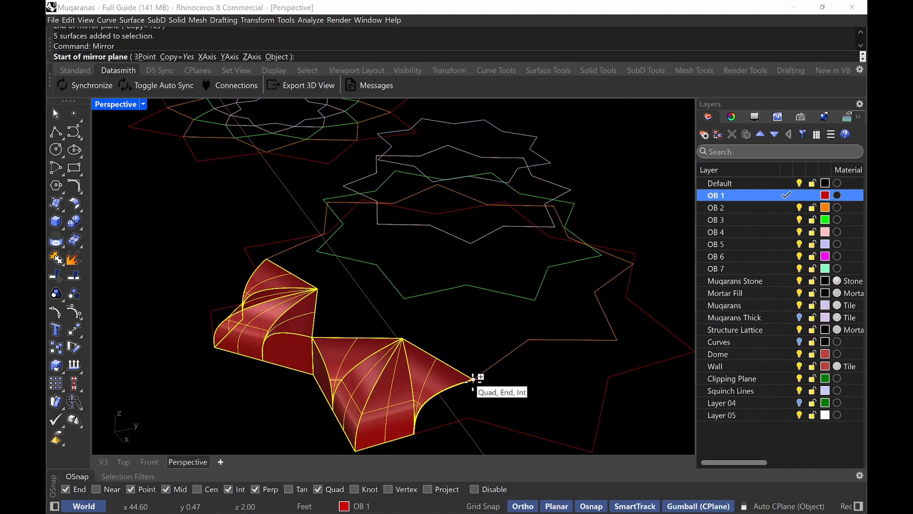
left_click(473, 379)
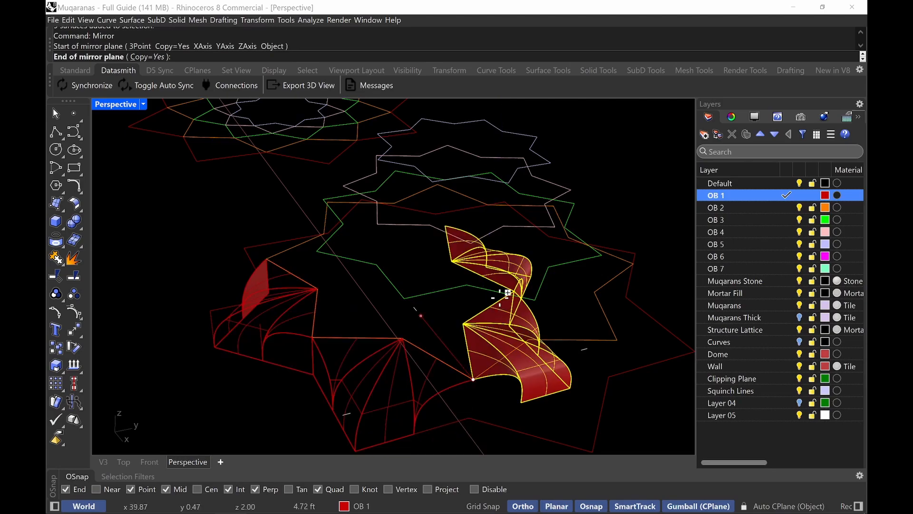
right_click_drag(505, 299, 428, 304)
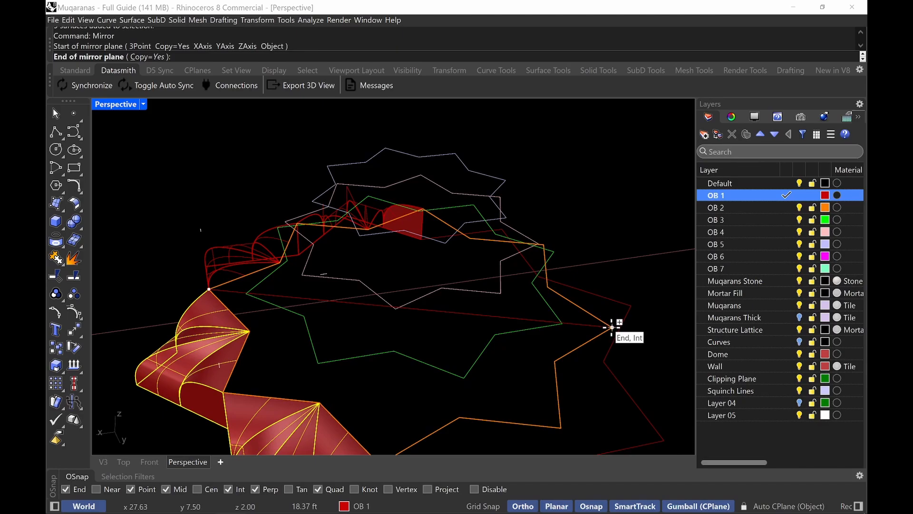
left_click(612, 327)
- Examine the mirrored cells from below in Rendered display, marking the arch edge where two cells meet
right_click_drag(341, 356, 490, 312)
right_click_drag(413, 310, 547, 313, "shift")
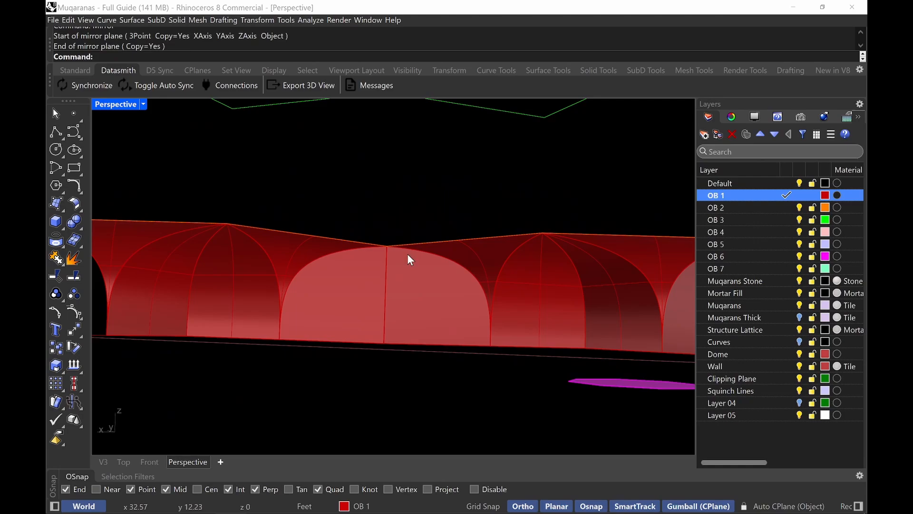
left_click(116, 105)
left_click(186, 80)
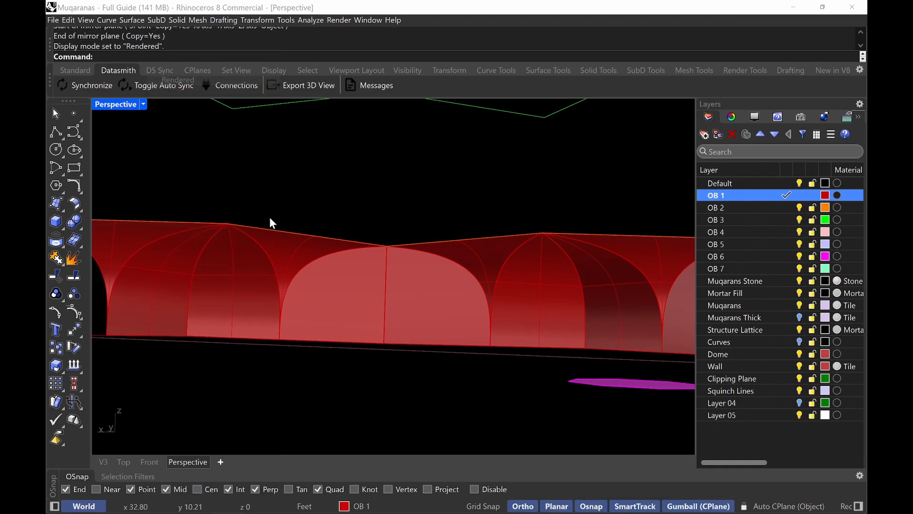
right_click_drag(362, 271, 388, 295)
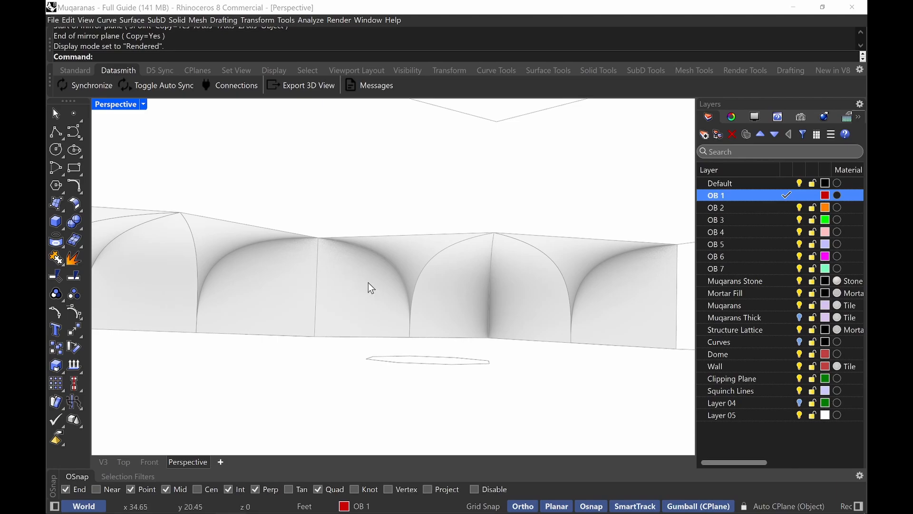
right_click_drag(368, 283, 397, 285)
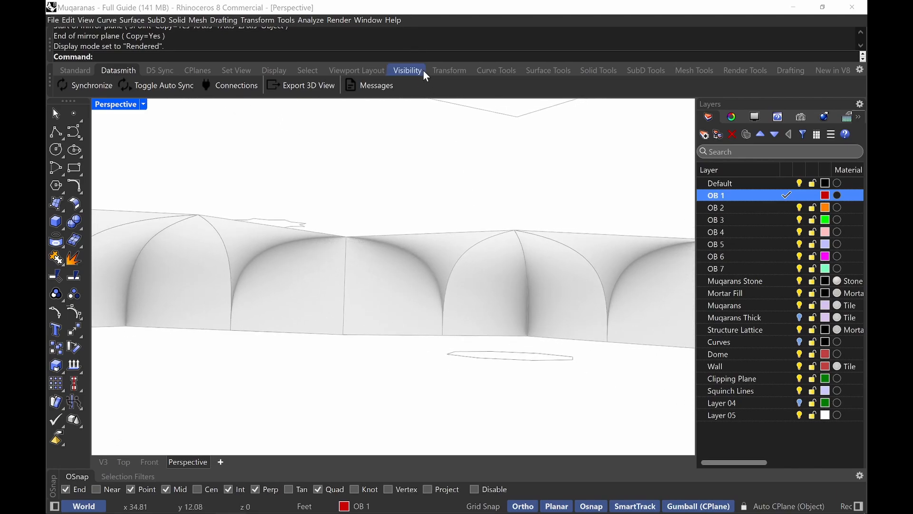
key("ctrl+alt+g")
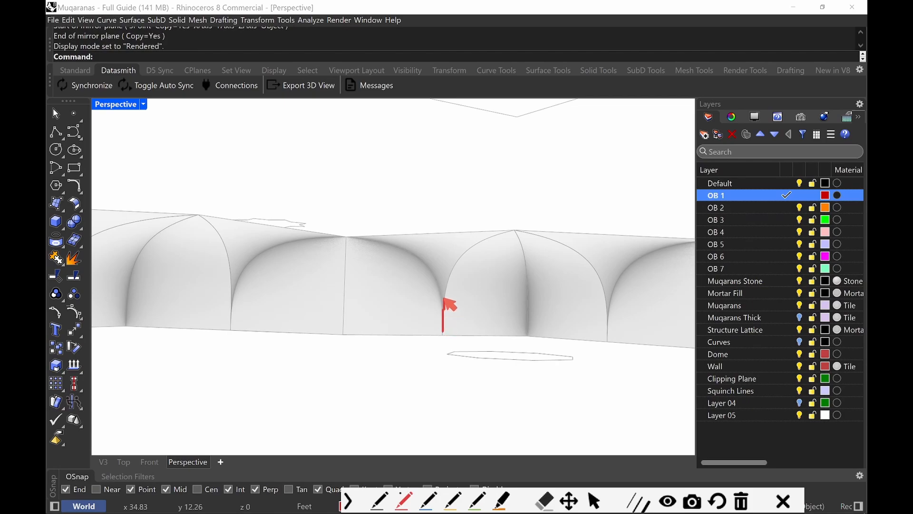
mouse_move(443, 317)
left_mouse_down()
mouse_move(433, 275)
mouse_move(396, 238)
left_mouse_up()
key("Escape")
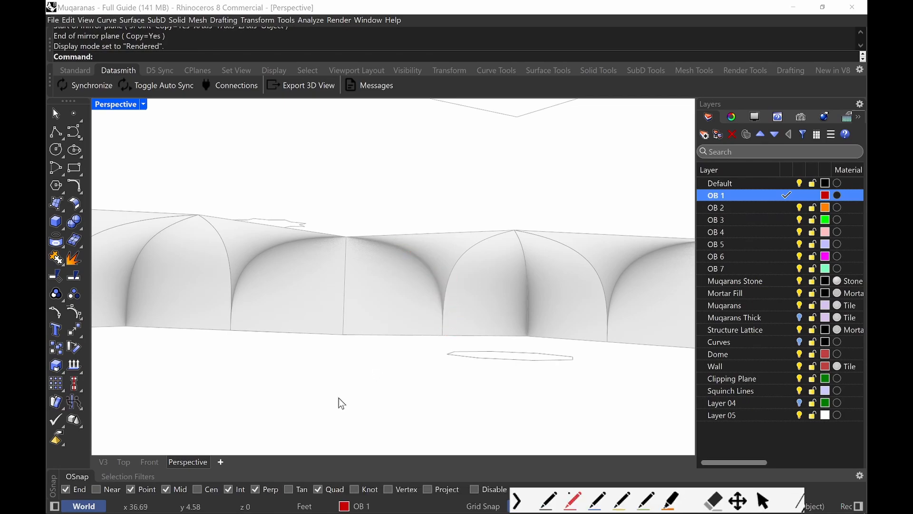
- Switch to the browser's reference photo of the muqarnas dome and examine how neighbouring arches meet, marking their edges on the image
key("super")
left_click(196, 501)
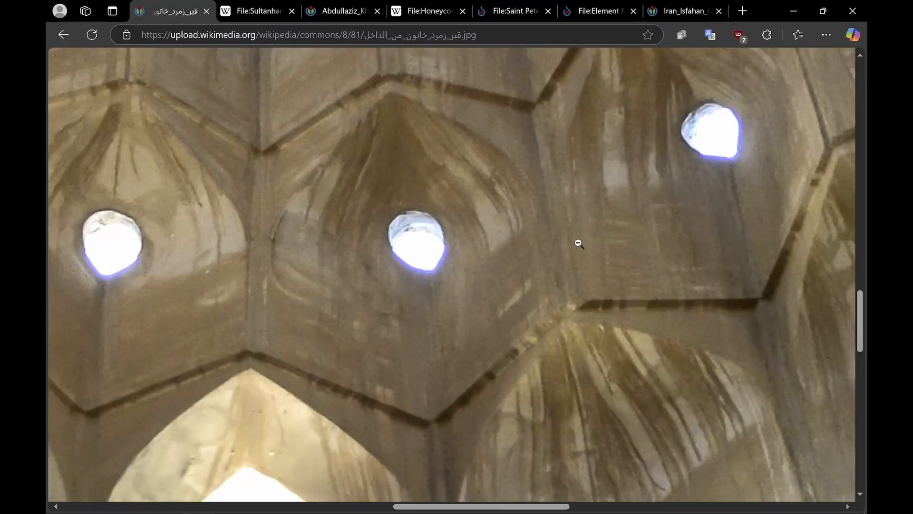
left_click(379, 202)
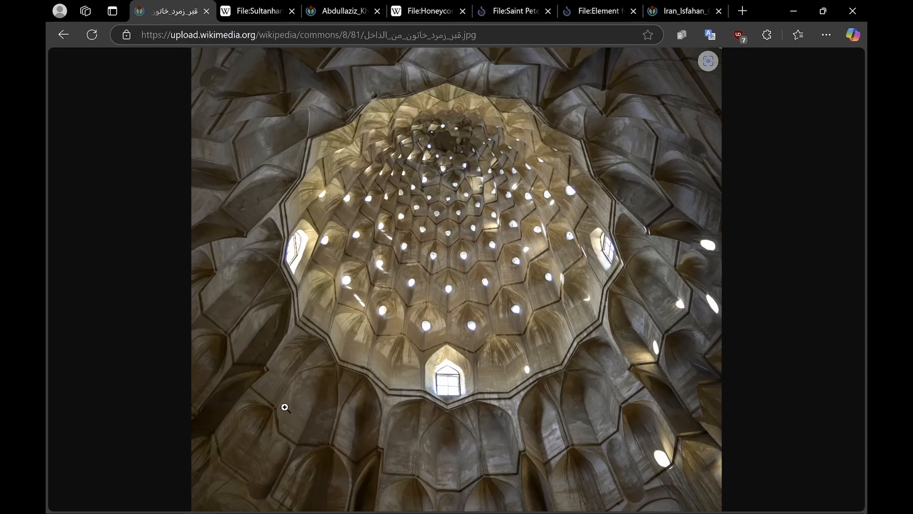
key("ctrl+alt+g")
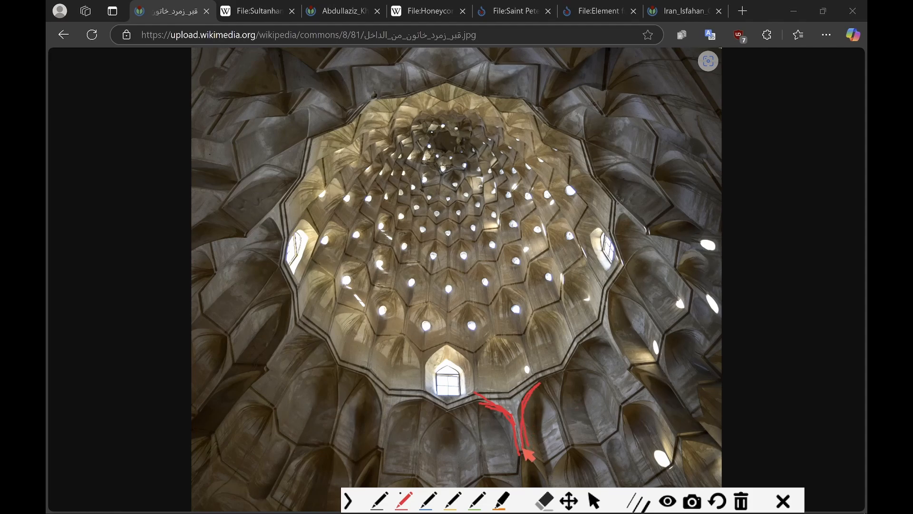
left_click_drag(568, 368, 590, 374)
key("Escape")
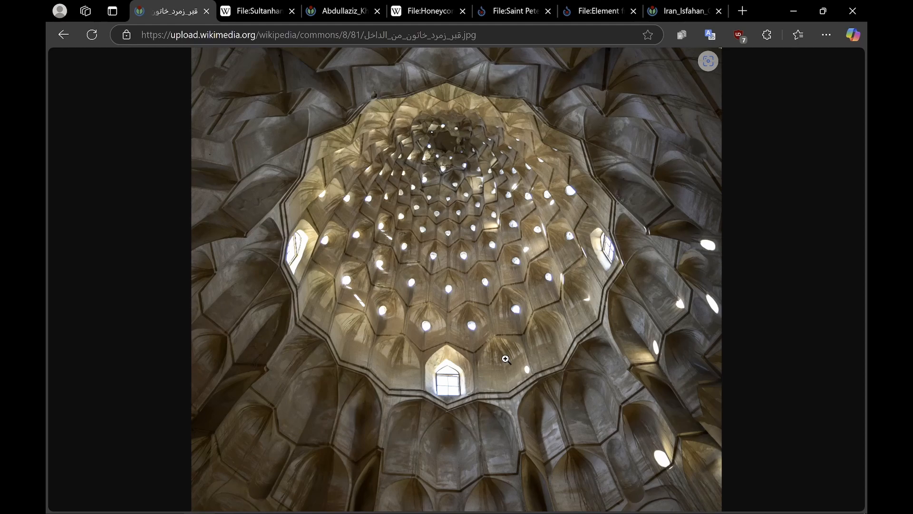
key("ctrl+alt+g")
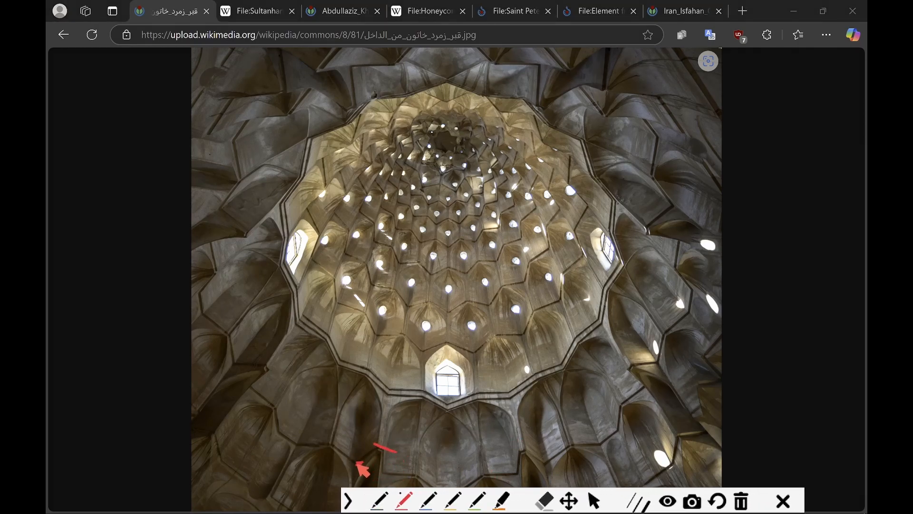
left_click_drag(357, 462, 378, 450)
key("Escape")
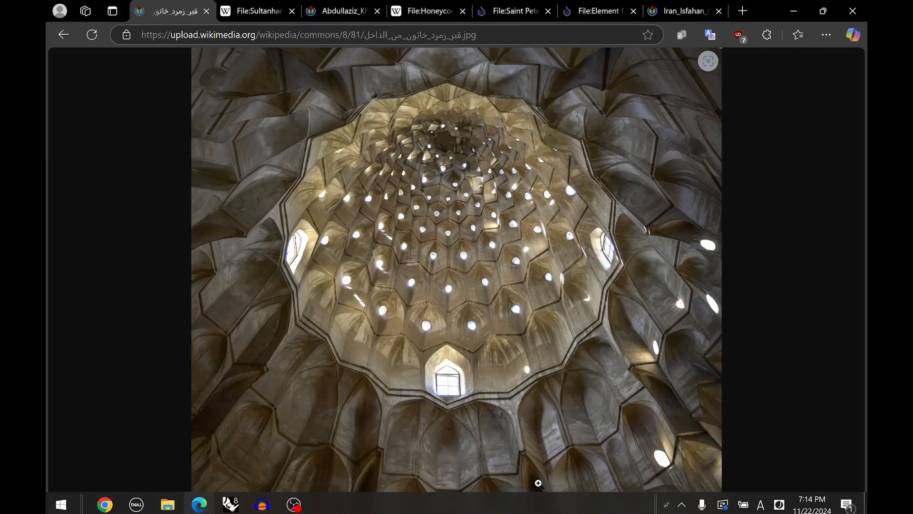
- Return to Rhino and set the perspective viewport to Shaded display, showing the ring of cells from above
left_click(793, 11)
right_click_drag(429, 274, 481, 268)
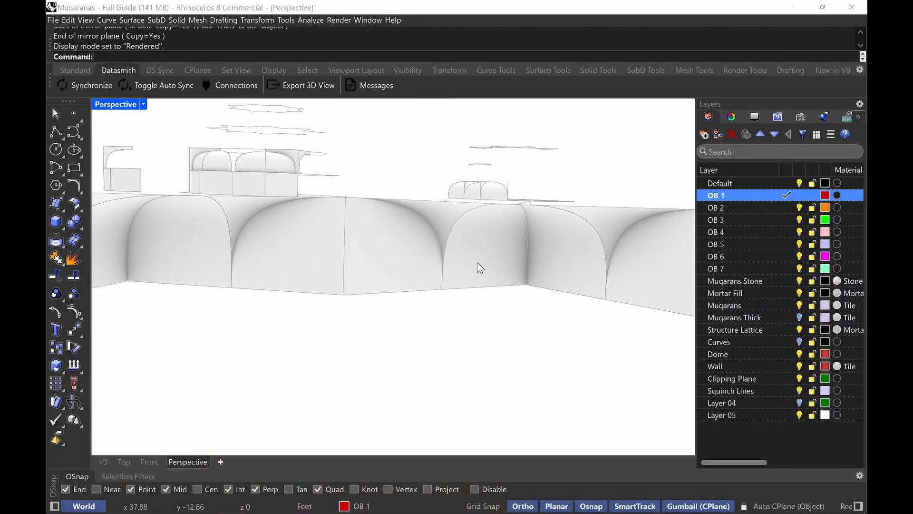
left_click(124, 106)
left_click(189, 69)
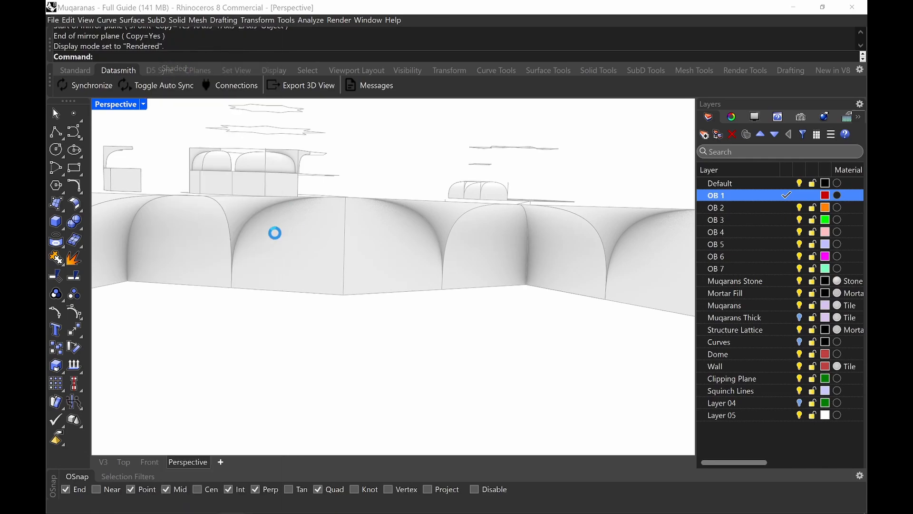
scroll(342, 249, "down", 6)
right_click_drag(327, 247, 413, 297)
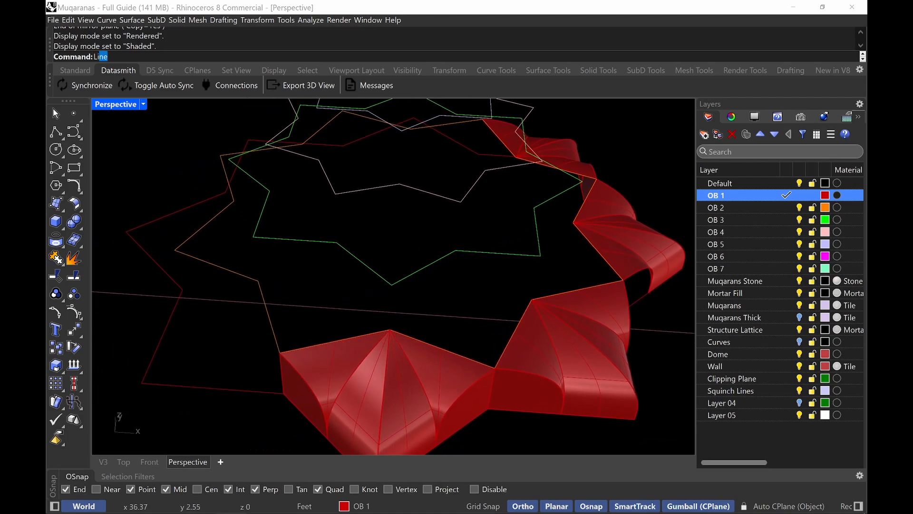
- Draw a vertical line from the OB 2 inner corner at the cell's apex up to the OB 3 outer tip above it
key("Return")
type("v")
key("Return")
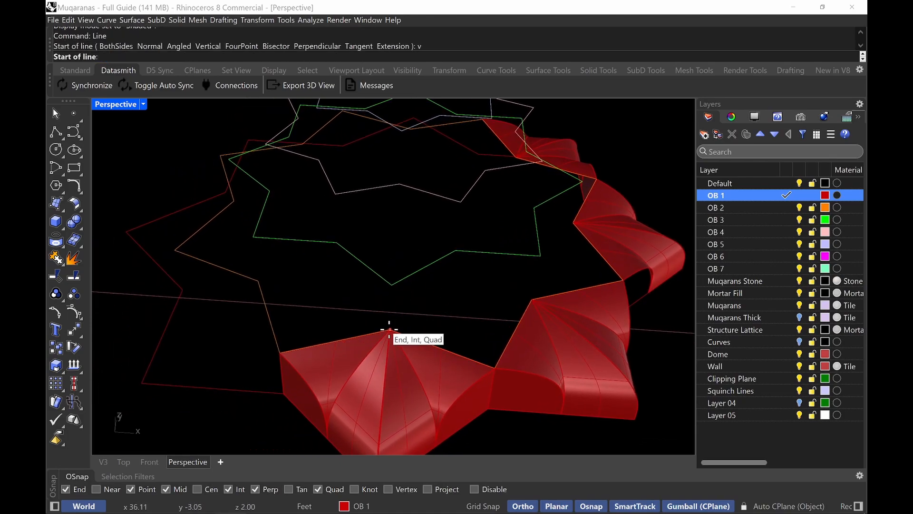
left_click(390, 329)
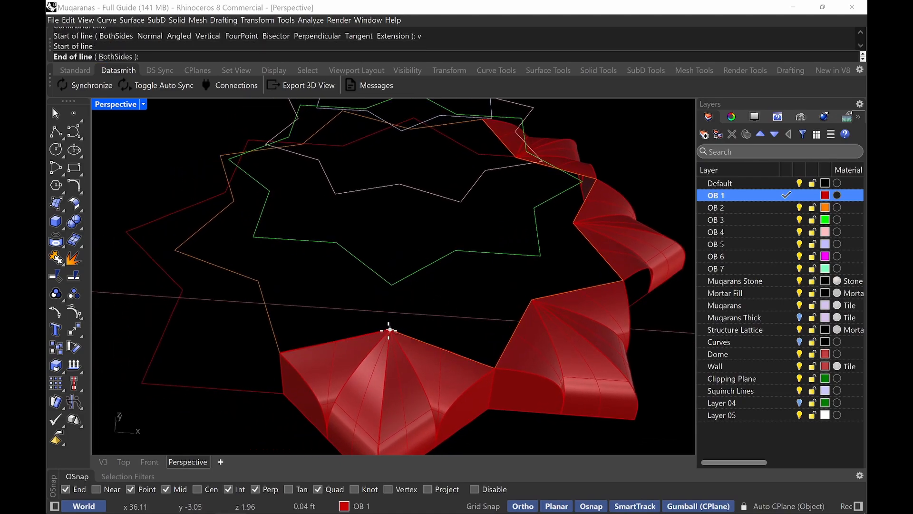
left_click(393, 284)
- Draw a vertical line from the midpoint of the adjacent OB 2 edge up to the OB 3 level
scroll(409, 283, "up", 3)
right_click_drag(407, 284, 457, 350)
right_click(454, 352)
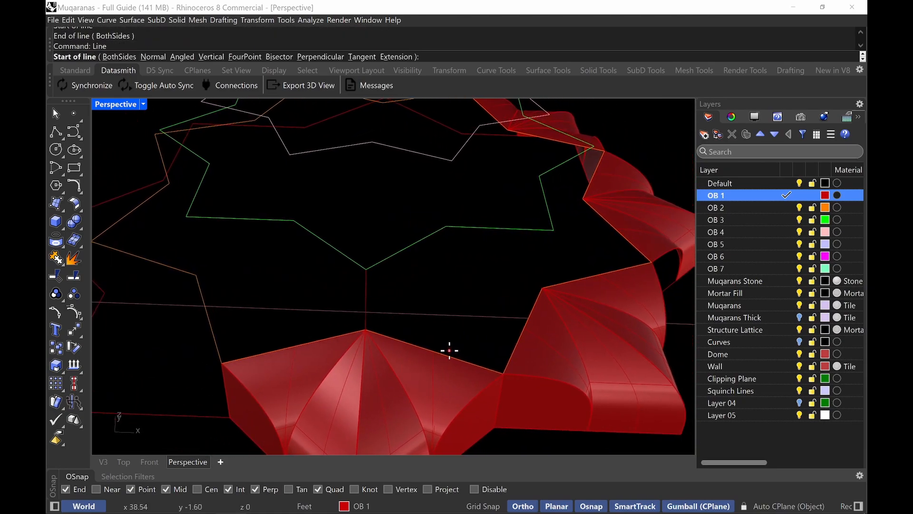
type("v")
key("Return")
left_click(432, 351)
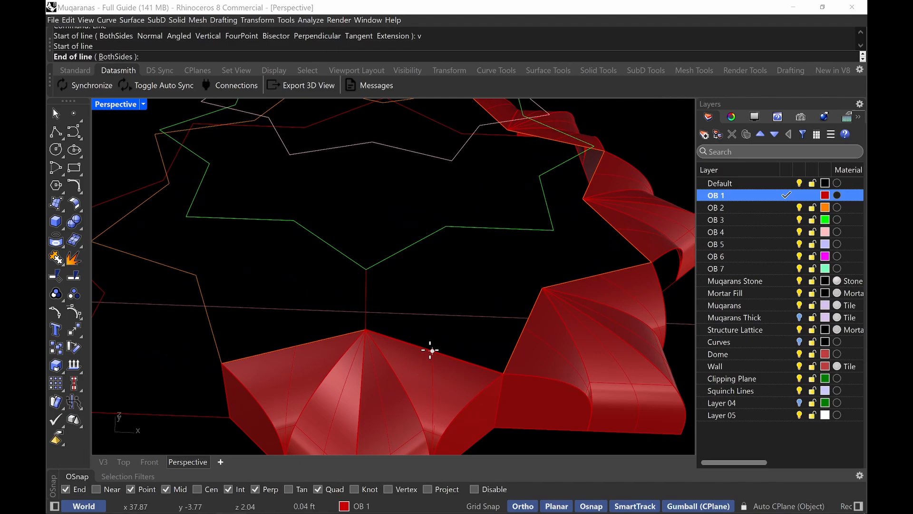
left_click(443, 235)
- Draw a vertical line at the OB 2 outer tip between the two cells, as high as the line at the edge's midpoint
mouse_move(483, 310)
right_mouse_down()
mouse_move(447, 286)
mouse_move(459, 287)
mouse_move(466, 311)
right_mouse_up()
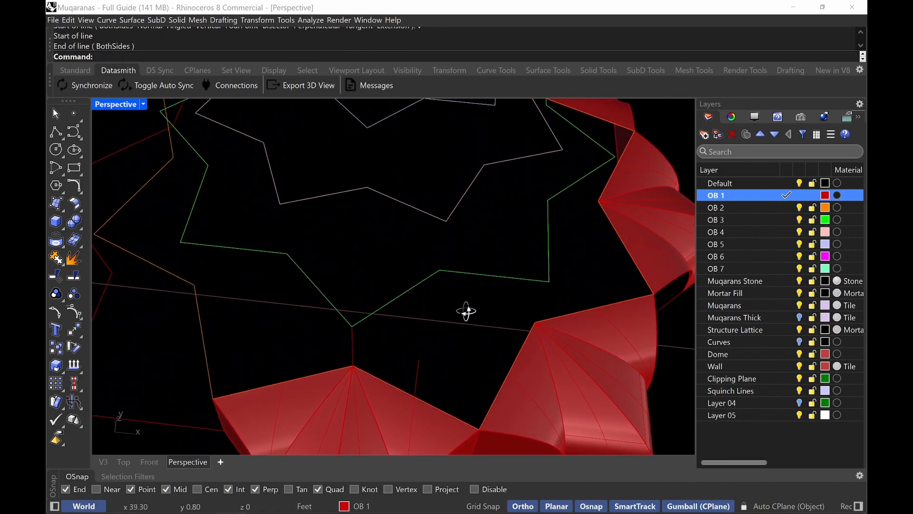
right_click(484, 378)
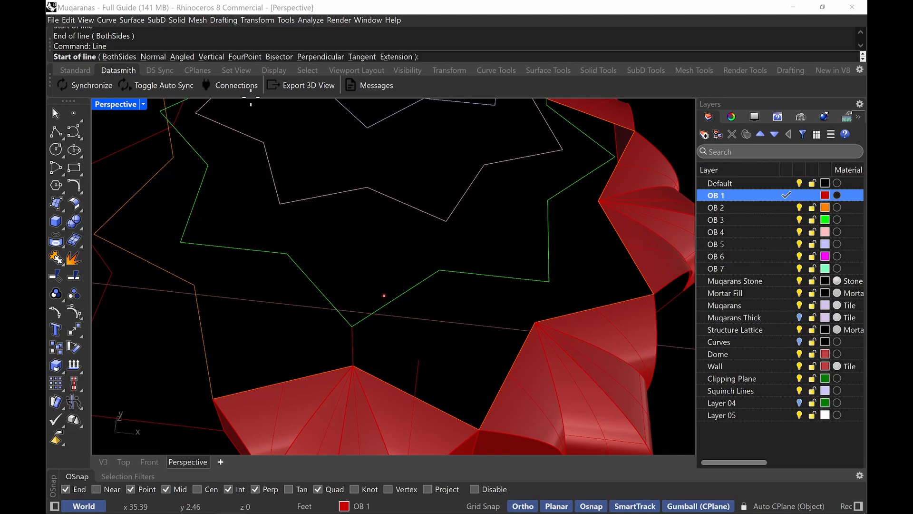
left_click(211, 57)
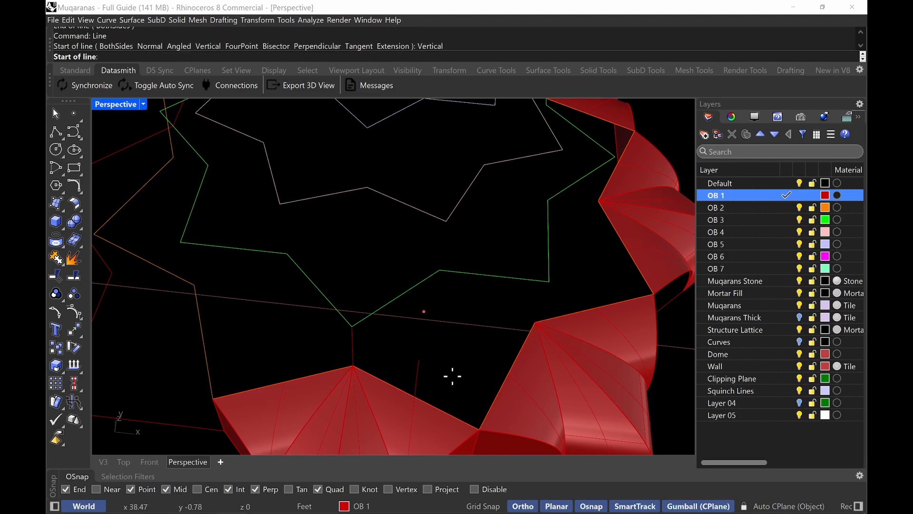
left_click(479, 431)
left_click(415, 361)
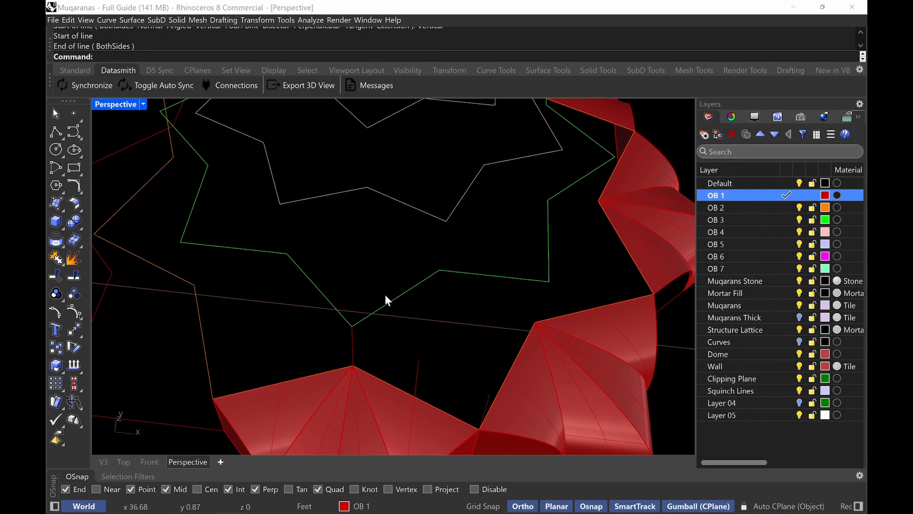
- Draw a degree-3 control-point curve from the OB 2 outer tip, with points at its vertical line's middle and top, to the facing OB 3 inner corner
right_click_drag(386, 295, 488, 330)
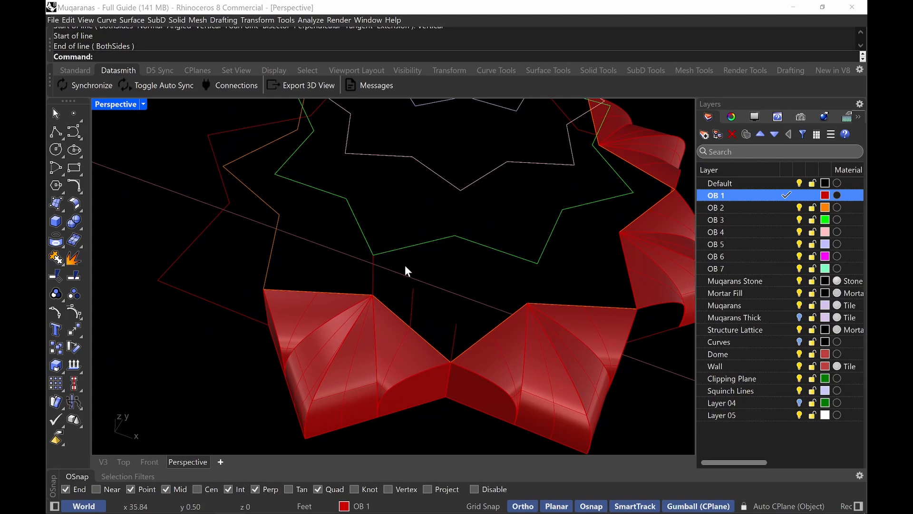
right_click_drag(397, 254, 457, 291)
left_click(74, 132)
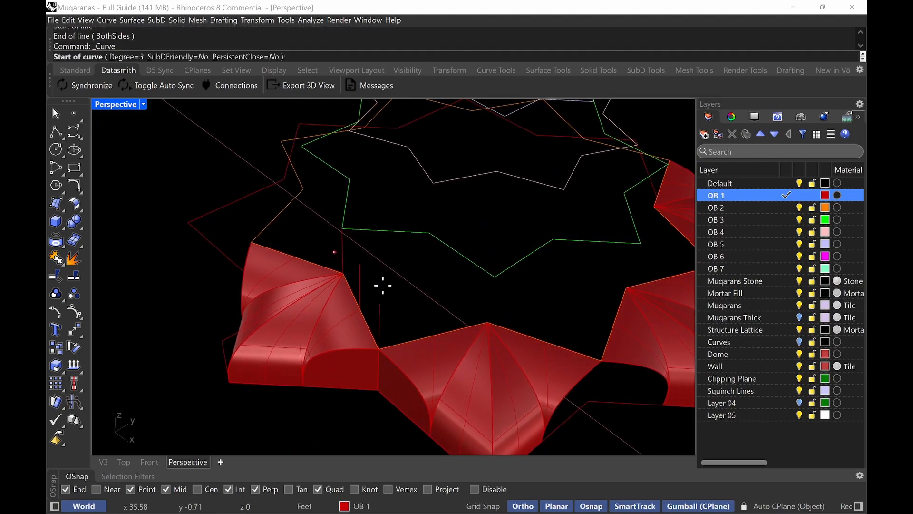
scroll(396, 331, "up", 2)
left_click(375, 355)
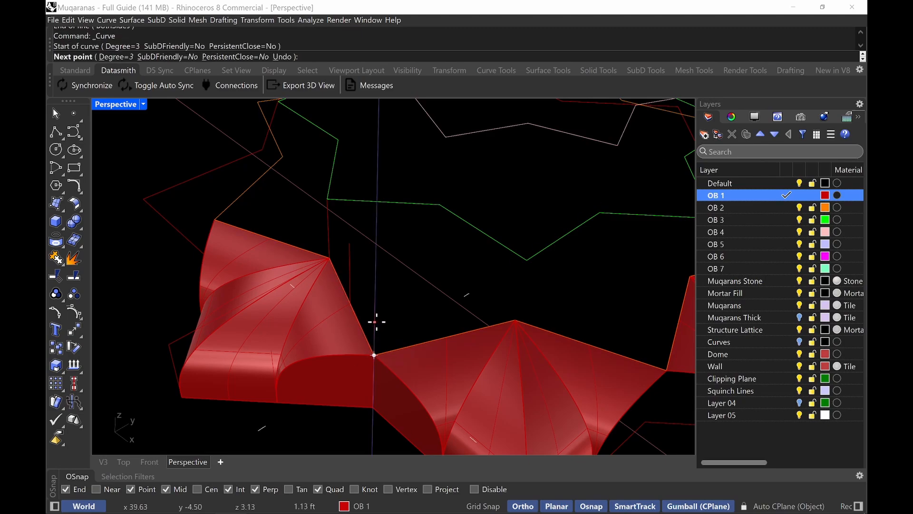
left_click(375, 326)
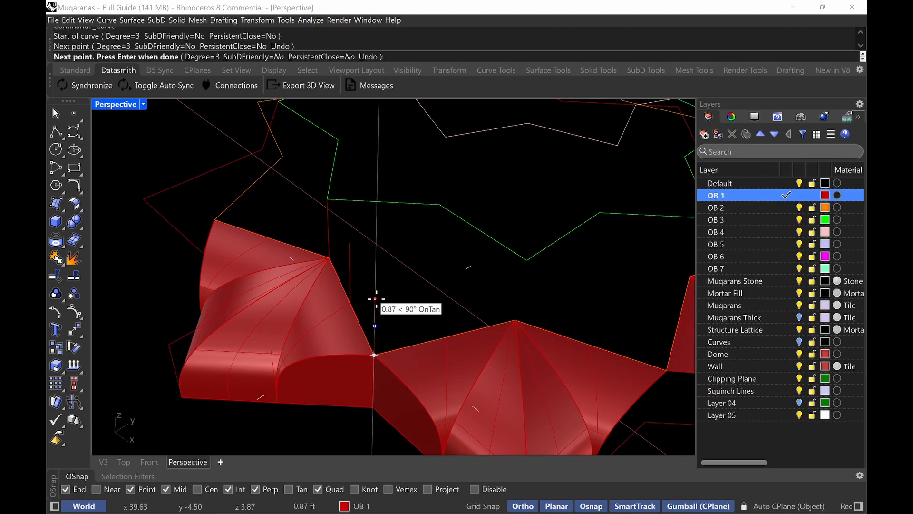
left_click(375, 294)
left_click(438, 206)
key("Return")
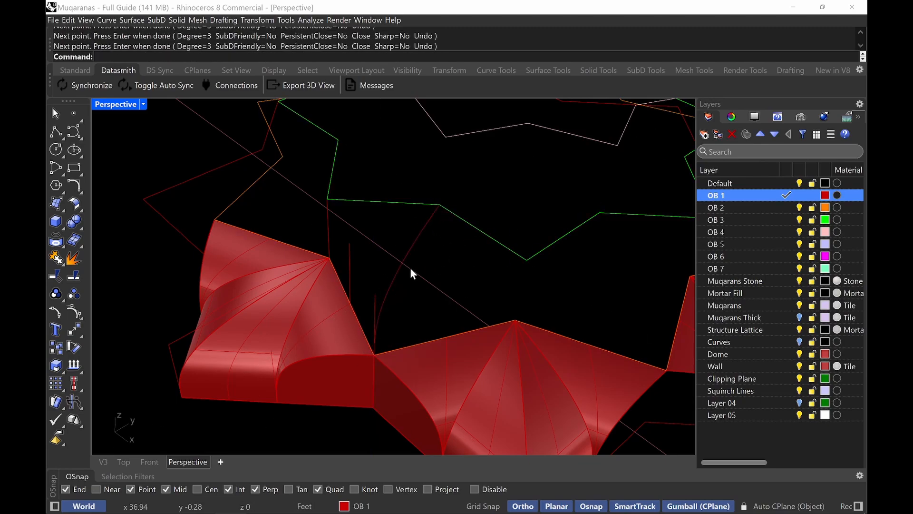
- Copy the curve rising from the OB 2 outer tip to the base of the vertical line at the adjacent edge's midpoint
right_click_drag(410, 271, 456, 254)
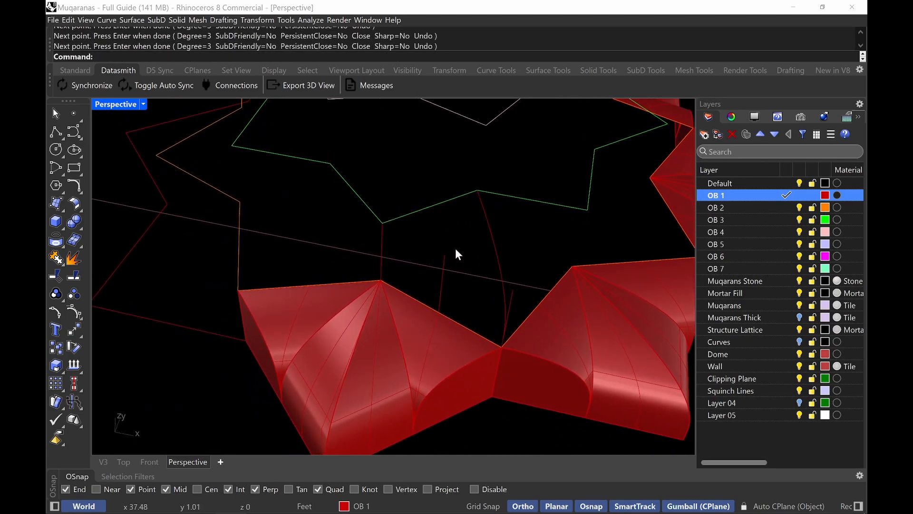
left_click(492, 230)
key("Return")
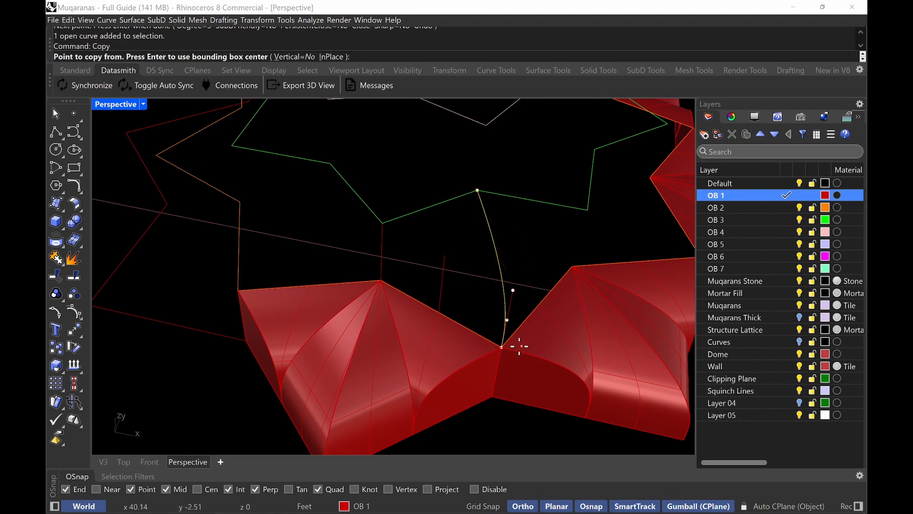
left_click(501, 346)
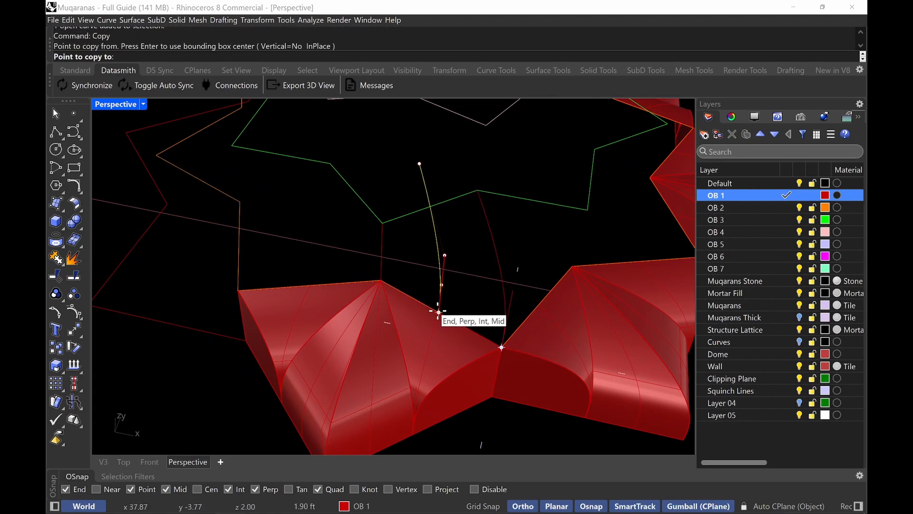
left_click(438, 311)
key("Return")
- Move the copied curve's top control point to the facing OB 3 inner corner
left_click(419, 163)
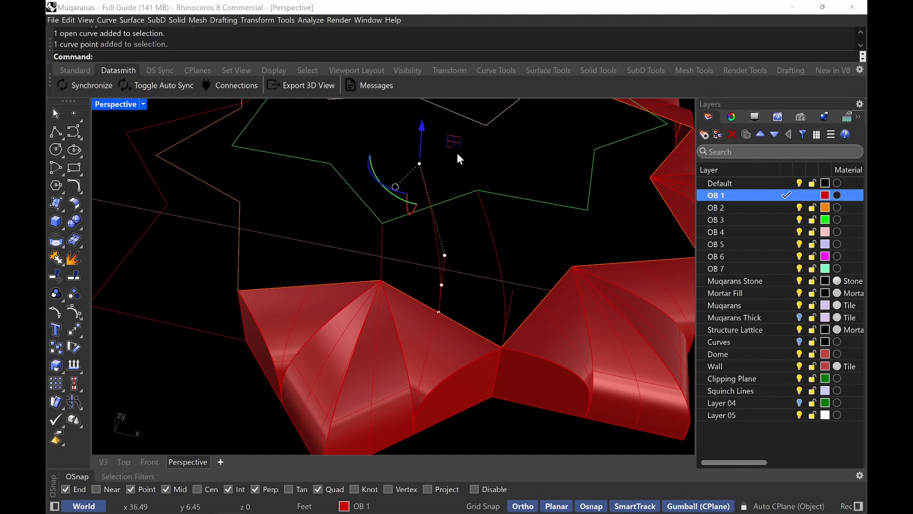
right_click_drag(458, 154, 472, 194)
left_click_drag(453, 210, 483, 281)
- Duplicate the edge-midpoint curve in place and move the duplicate's top control point to the OB 3 outer tip
left_click(491, 361)
left_click(466, 358)
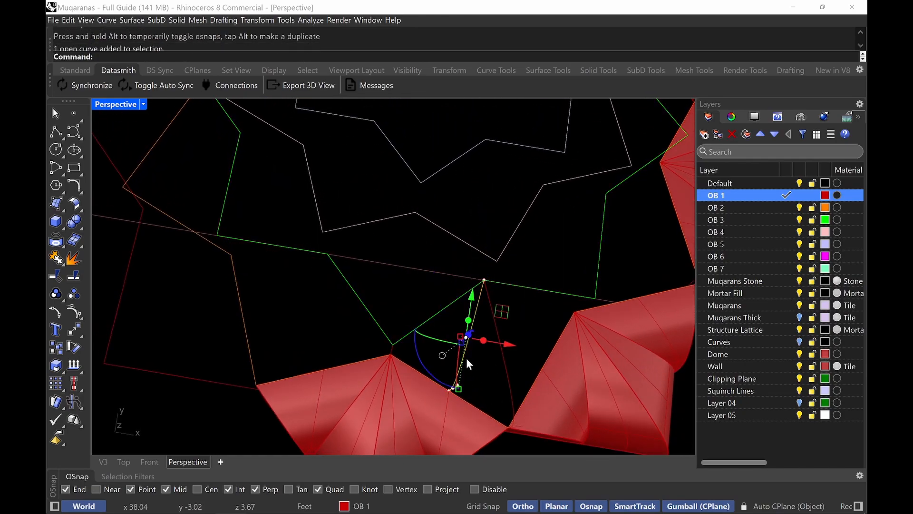
left_click_drag(467, 261, 392, 343)
left_click(547, 328)
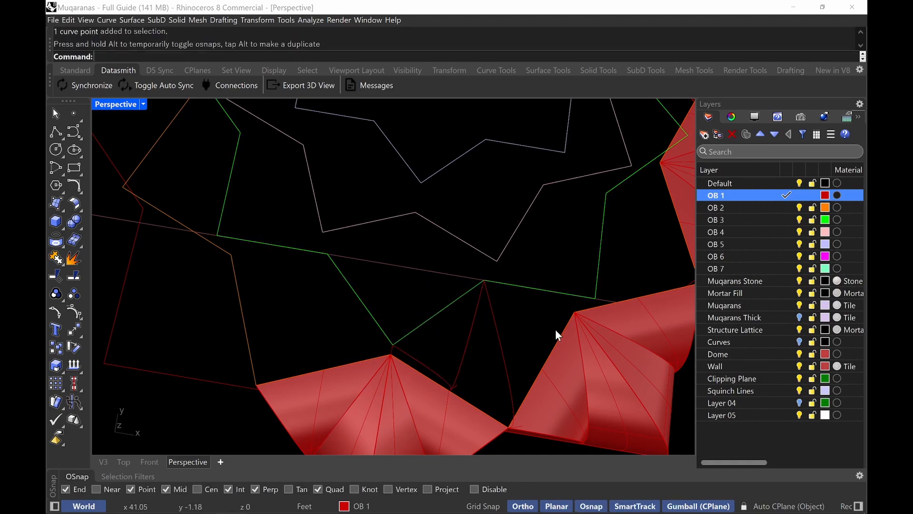
- Loft a straight-sections surface between the curve ending at the OB 3 outer tip and the vertical line at the cell's apex
right_click_drag(558, 333, 481, 226)
scroll(482, 225, "up", 3)
left_click(476, 281)
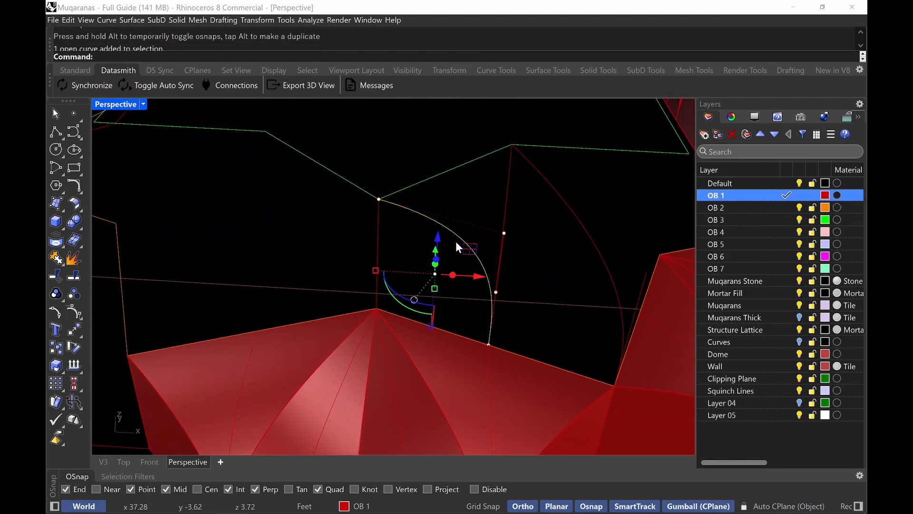
left_click(378, 239)
type("Loft")
key("Return")
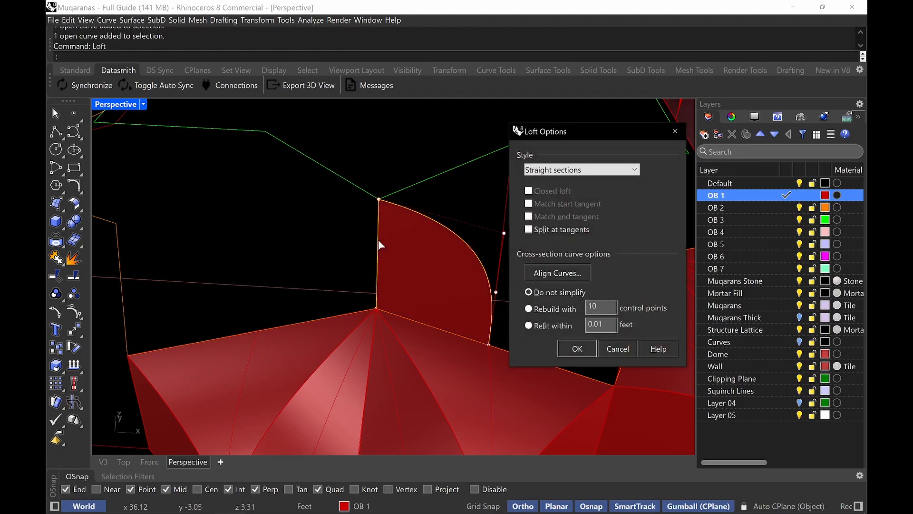
key("Return")
- Loft a straight-sections surface between the two edge-midpoint curves that end at the OB 3 outer tip and inner corner
left_click(477, 261)
left_click(509, 284)
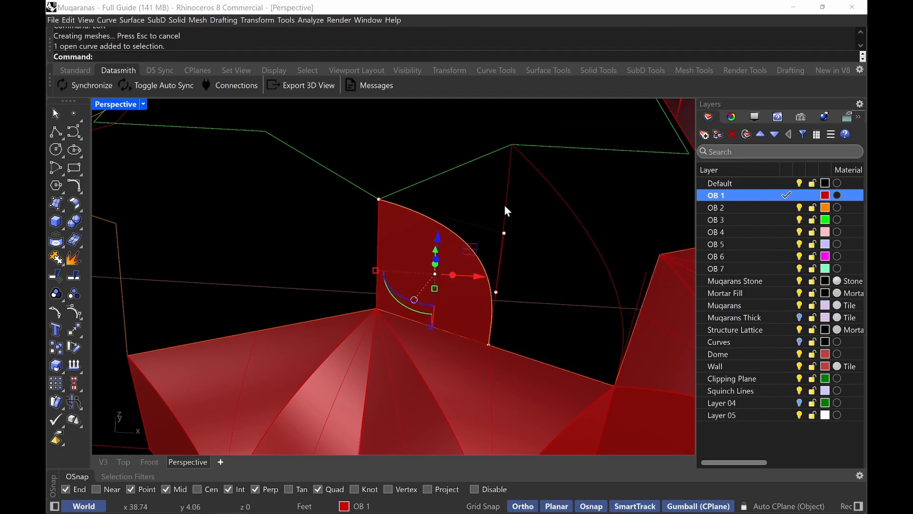
right_click_drag(505, 204, 476, 231)
key("Return")
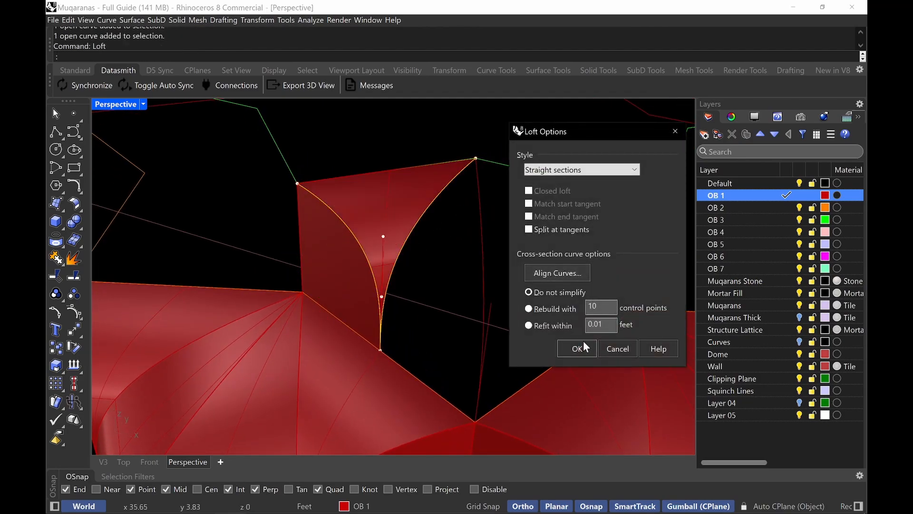
key("Return")
- Loft a straight-sections surface between the edge-midpoint curve to the OB 3 inner corner and the curve from the OB 2 outer tip
right_click_drag(430, 209, 517, 220)
key("Escape")
left_click(501, 226)
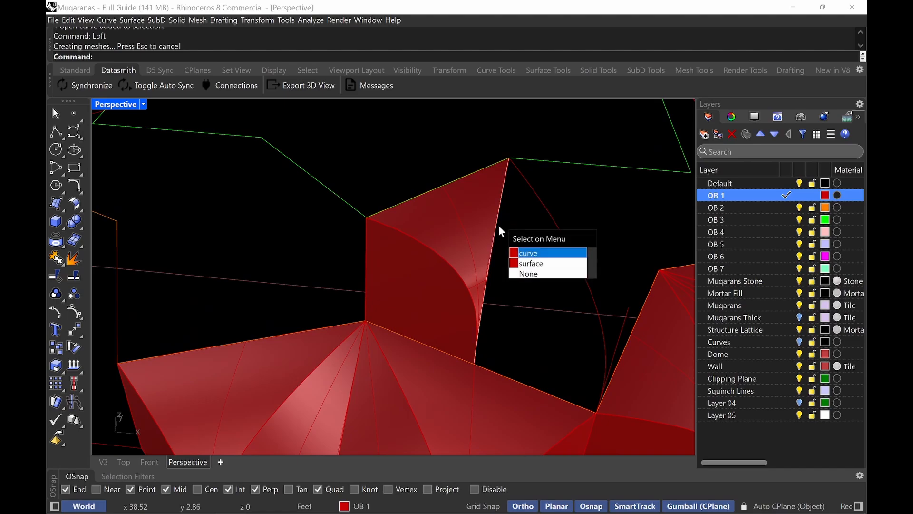
left_click(524, 250)
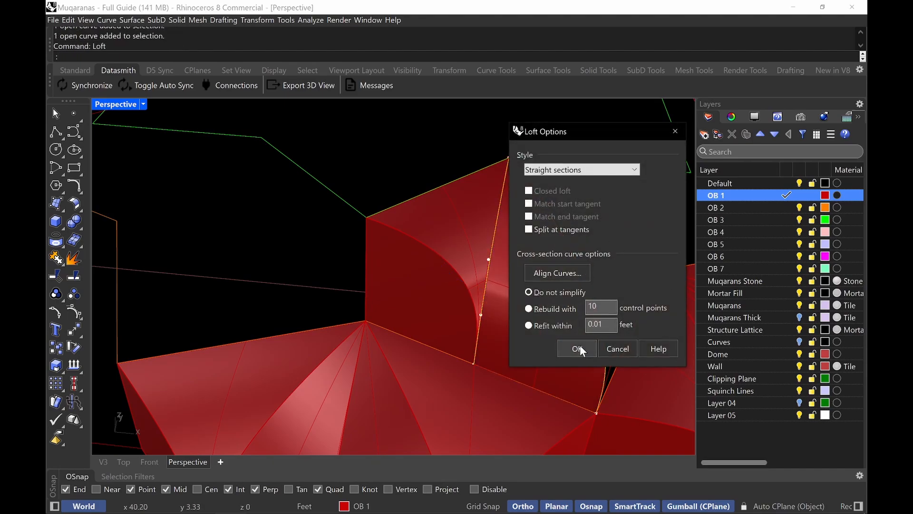
left_click(577, 349)
key("Escape")
- Select the new lofted surfaces of the half cell between the OB 2 and OB 3 stars
right_click_drag(609, 222, 597, 243)
scroll(592, 245, "up", 5)
left_click(568, 285)
left_click(477, 276, "shift")
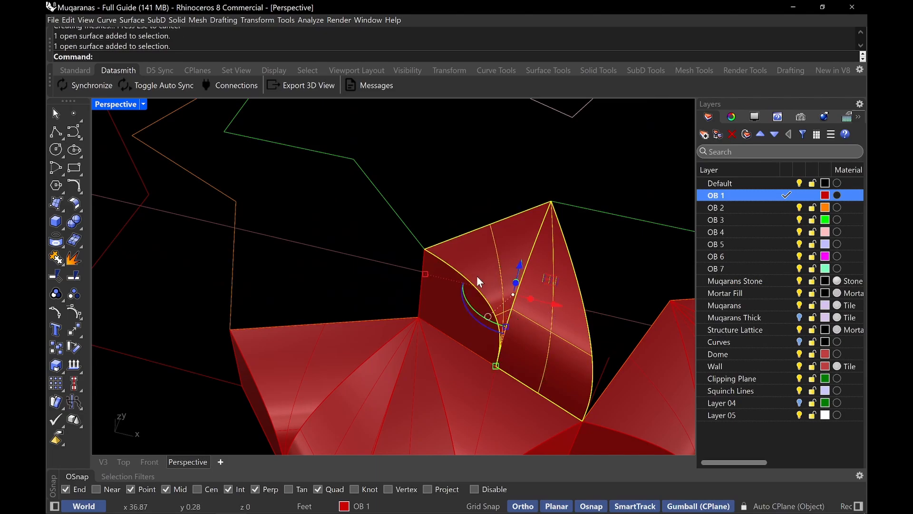
right_click_drag(444, 315, 455, 258)
type("m")
key("Return")
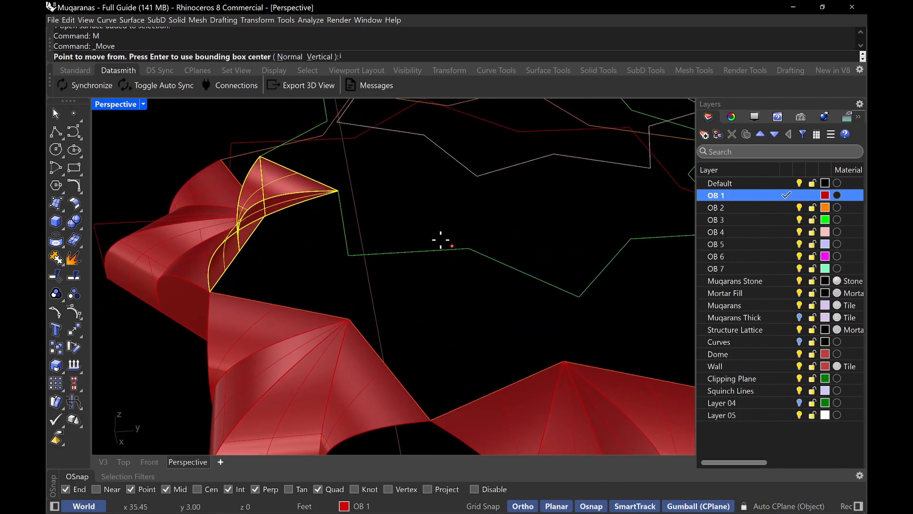
left_click(339, 192)
scroll(344, 193, "down", 5)
right_click_drag(387, 192, 339, 300, "shift")
left_click(284, 277)
- Mirror the selected half-cell surfaces across the line from their OB 3 inner corner to the opposite OB 3 inner corner
type("mirror")
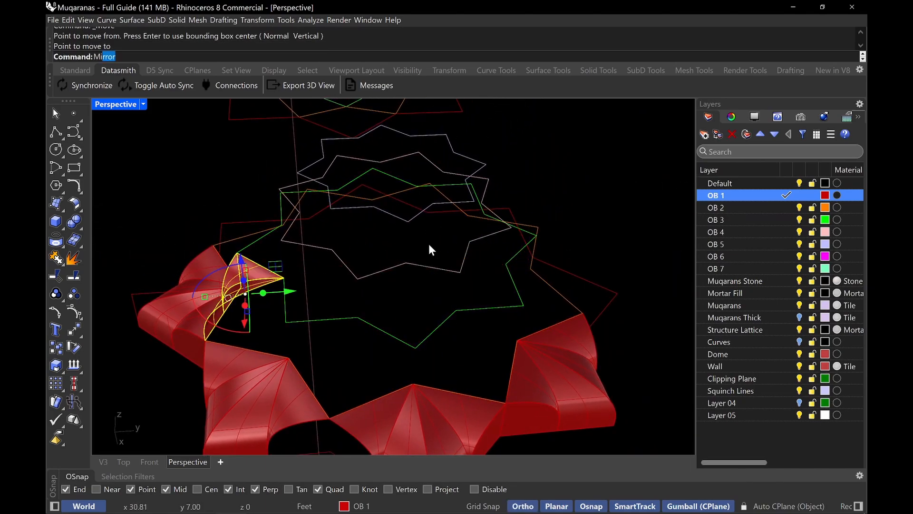
key("Return")
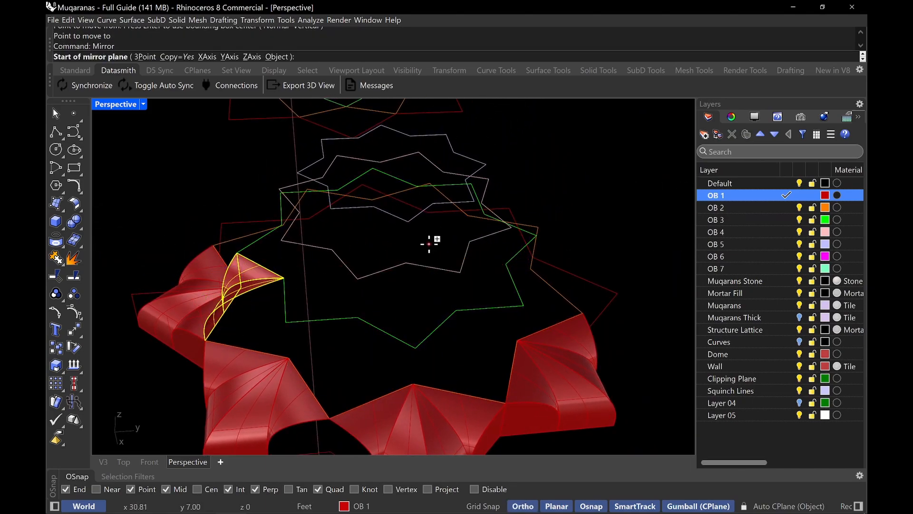
left_click(284, 276)
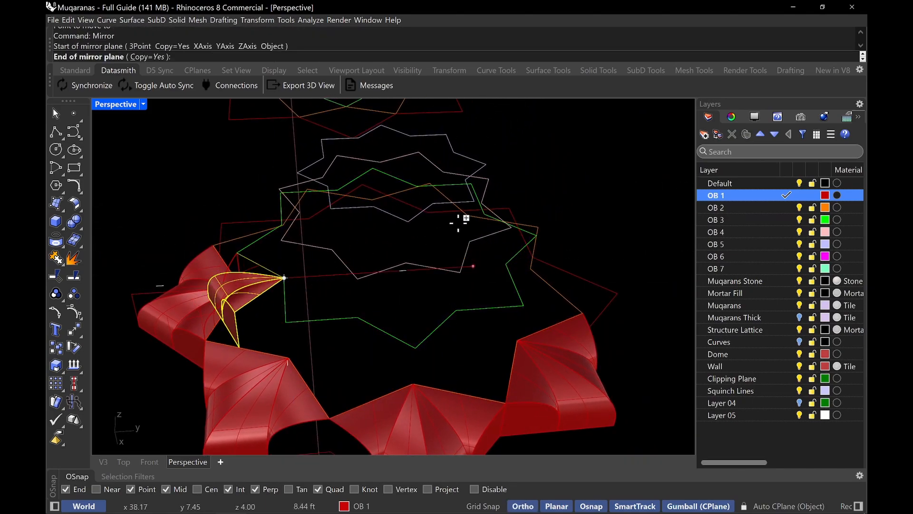
left_click(484, 209)
- Assign the completed second-tier cell's surfaces and curves to the OB 2 layer
right_click_drag(306, 325, 478, 292)
left_click_drag(395, 308, 380, 304)
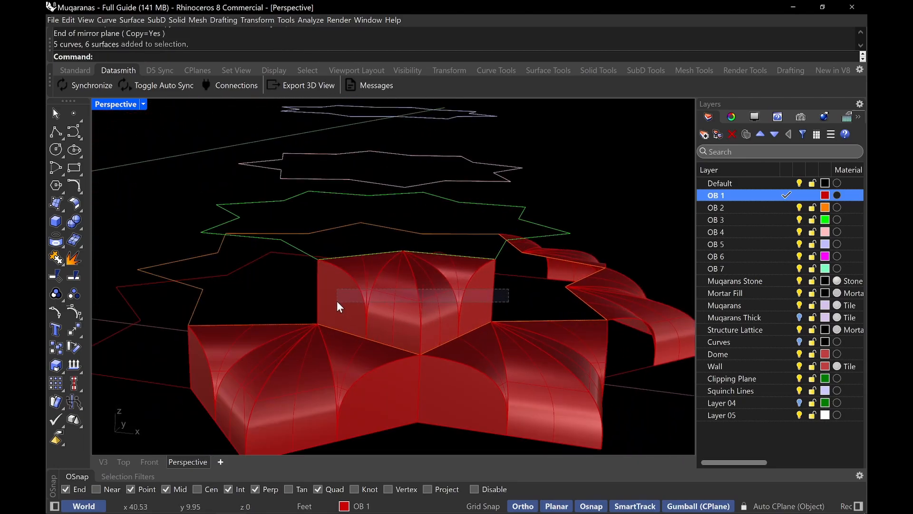
left_click(383, 506)
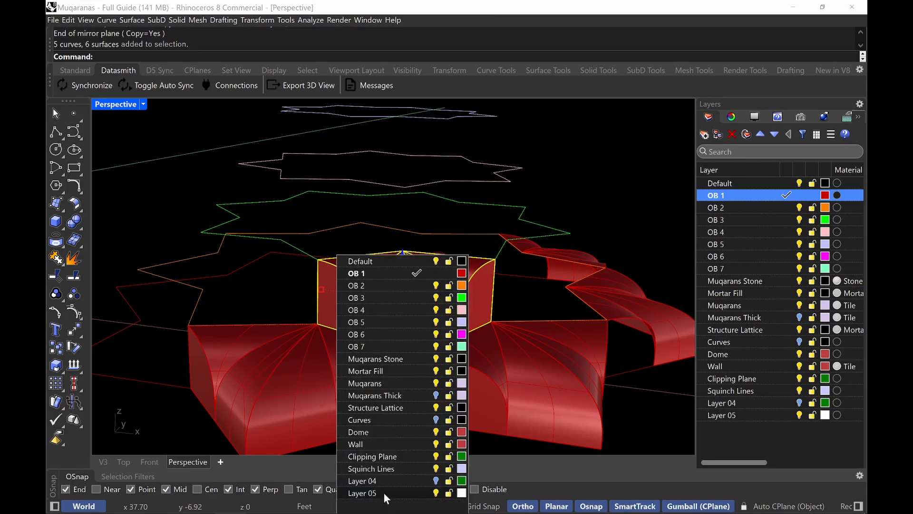
left_click(358, 289)
left_click(577, 192)
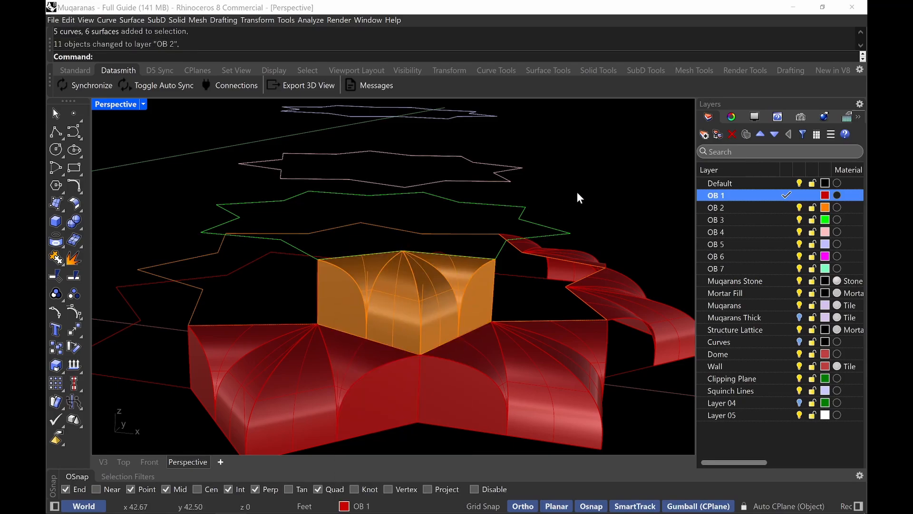
- Mirror the OB 2 cell across the line from its OB 3 outer tip to the opposite OB 3 outer tip
right_click_drag(577, 192, 432, 271)
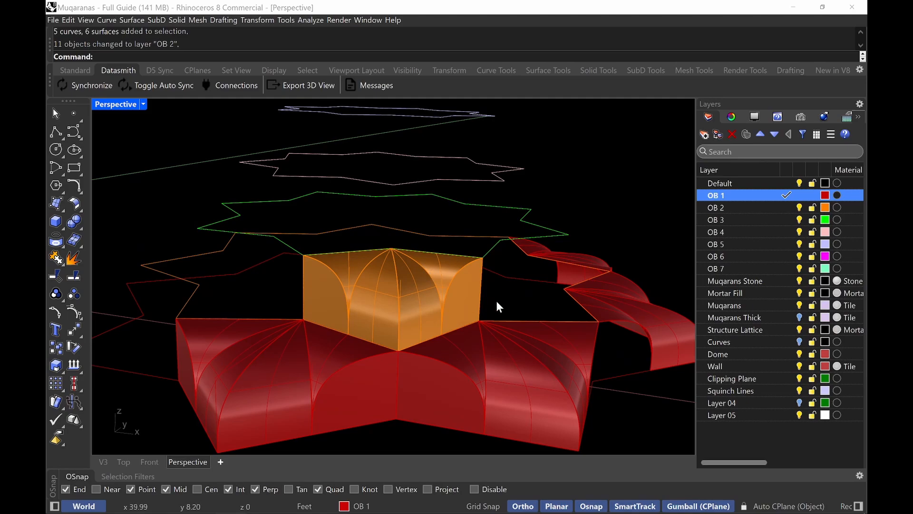
left_click_drag(336, 311, 330, 307)
right_click_drag(468, 261, 448, 279)
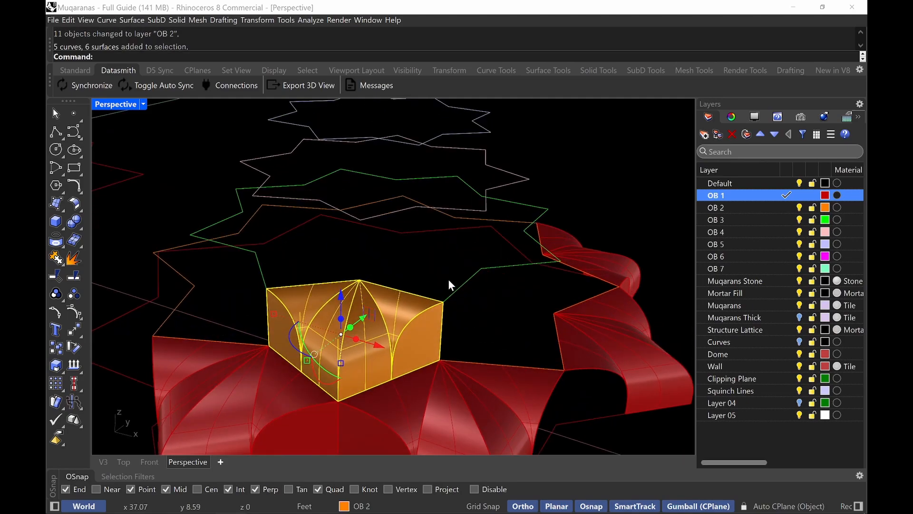
type("mi")
key("Return")
left_click(443, 302)
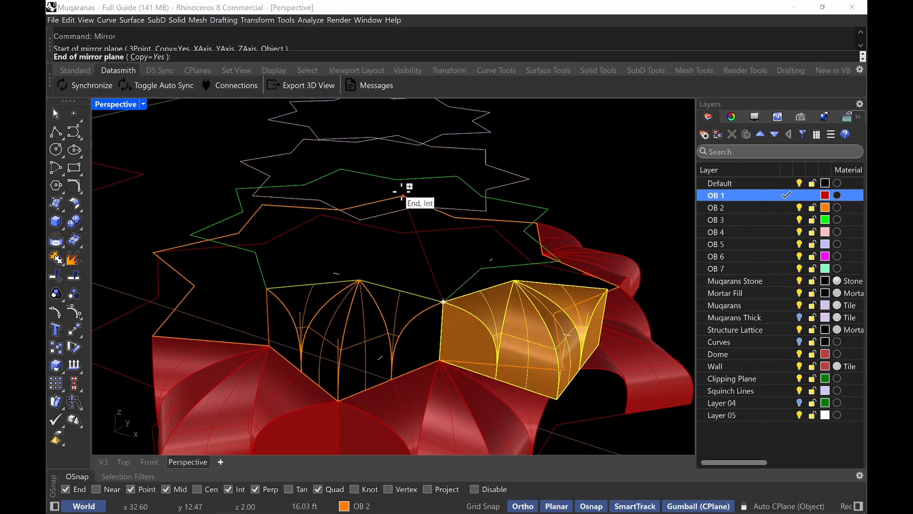
left_click(341, 169)
- View both tiers from inside the vault and set the perspective viewport's display mode to Rendered
right_click_drag(500, 318, 485, 260)
scroll(485, 261, "up", 5)
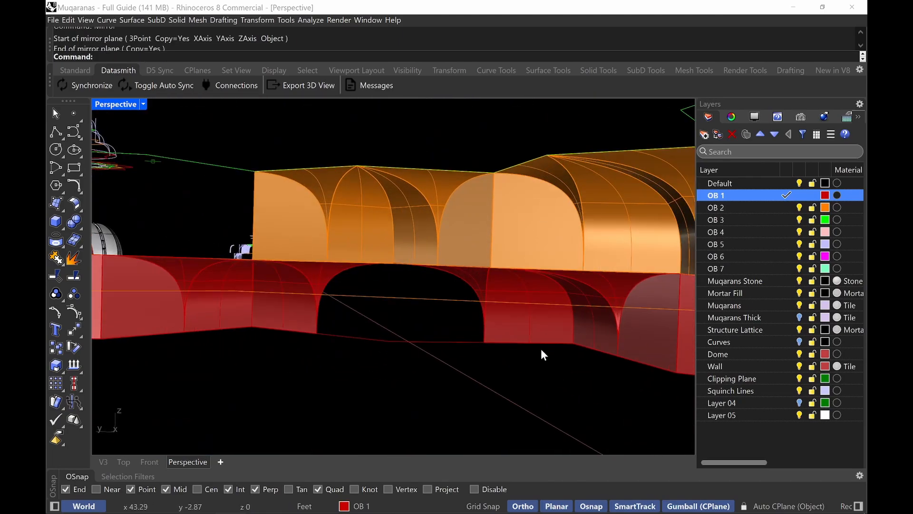
left_click(640, 333)
right_click_drag(640, 333, 499, 334)
left_click(431, 321)
left_click(496, 326)
right_click_drag(159, 387, 376, 342)
left_click(106, 106)
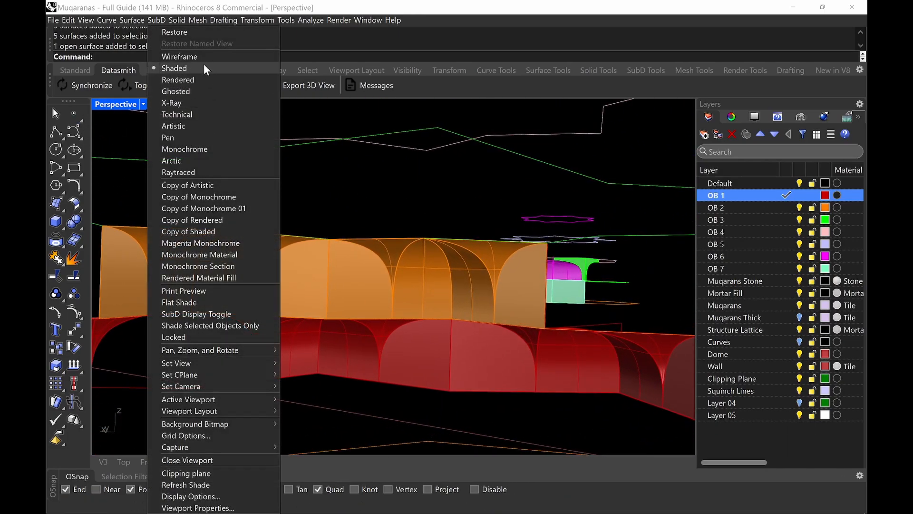
left_click(209, 79)
- Examine how the arches of the two rendered tiers meet, looking from below inside the vault
right_click_drag(444, 363, 400, 312)
scroll(400, 311, "up", 5)
right_click_drag(373, 272, 400, 278)
right_click_drag(397, 307, 367, 324, "shift")
scroll(398, 221, "down", 1)
scroll(404, 247, "down", 2)
scroll(405, 247, "up", 1)
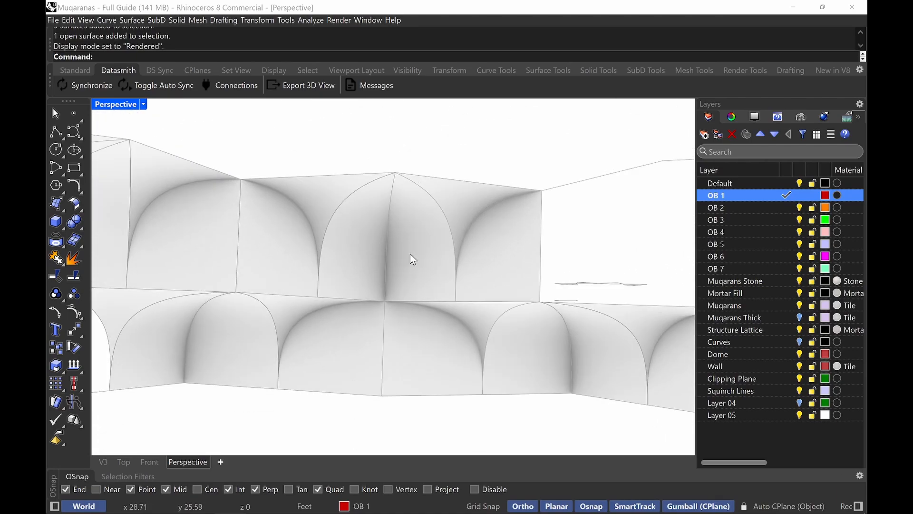
key("ctrl+alt+g")
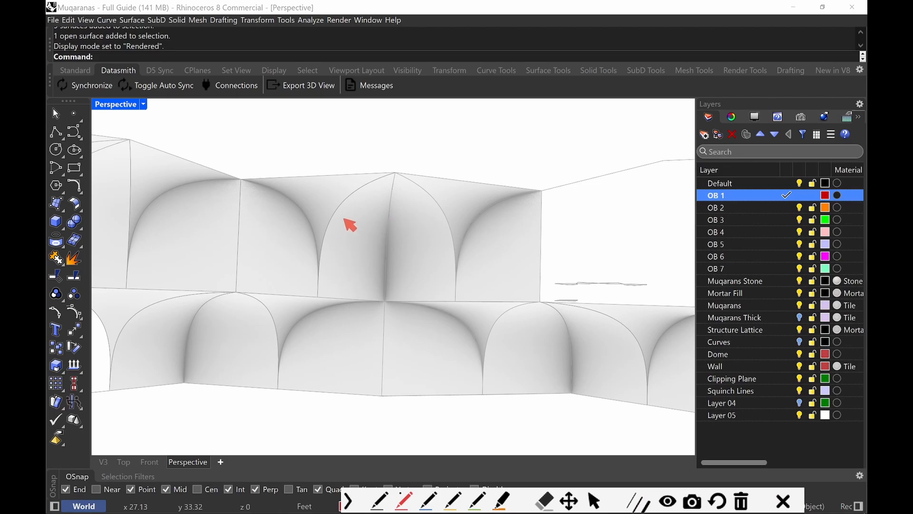
mouse_move(323, 297)
left_mouse_down()
mouse_move(326, 238)
mouse_move(383, 180)
mouse_move(402, 181)
mouse_move(452, 251)
left_mouse_up()
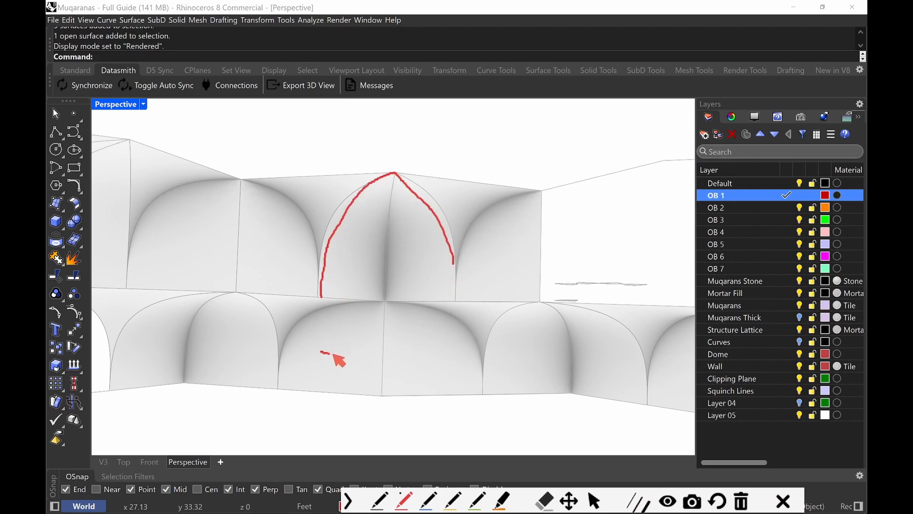
left_click_drag(334, 354, 349, 357)
left_click_drag(409, 363, 448, 355)
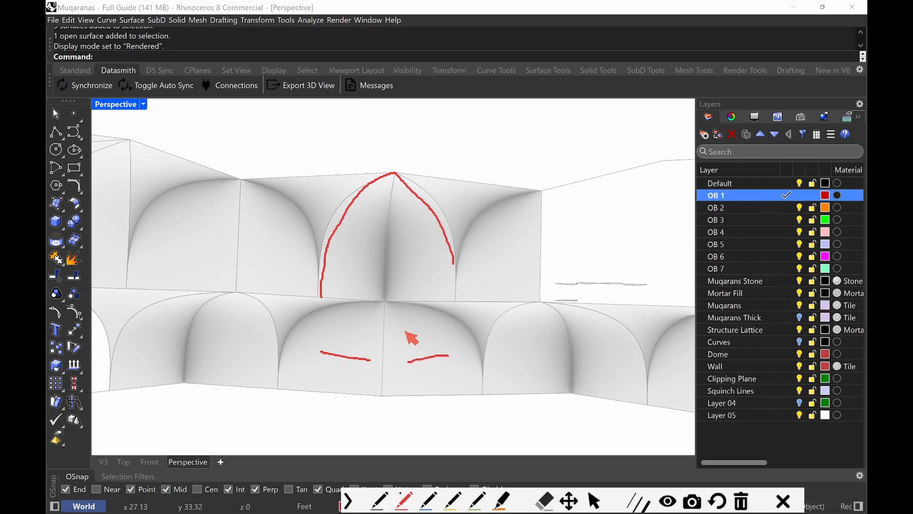
left_click_drag(405, 332, 416, 349)
mouse_move(407, 332)
left_mouse_down()
mouse_move(427, 326)
mouse_move(428, 336)
left_mouse_up()
mouse_move(327, 325)
left_mouse_down()
mouse_move(336, 350)
mouse_move(354, 319)
left_mouse_up()
mouse_move(356, 280)
left_mouse_down()
mouse_move(366, 243)
mouse_move(414, 275)
left_mouse_up()
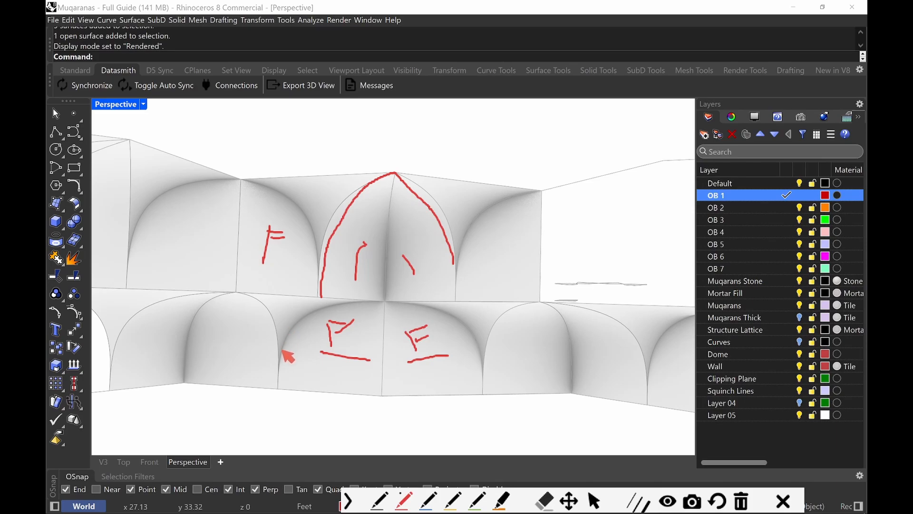
left_click_drag(282, 350, 286, 308)
left_click_drag(457, 215, 458, 191)
left_click_drag(452, 190, 473, 195)
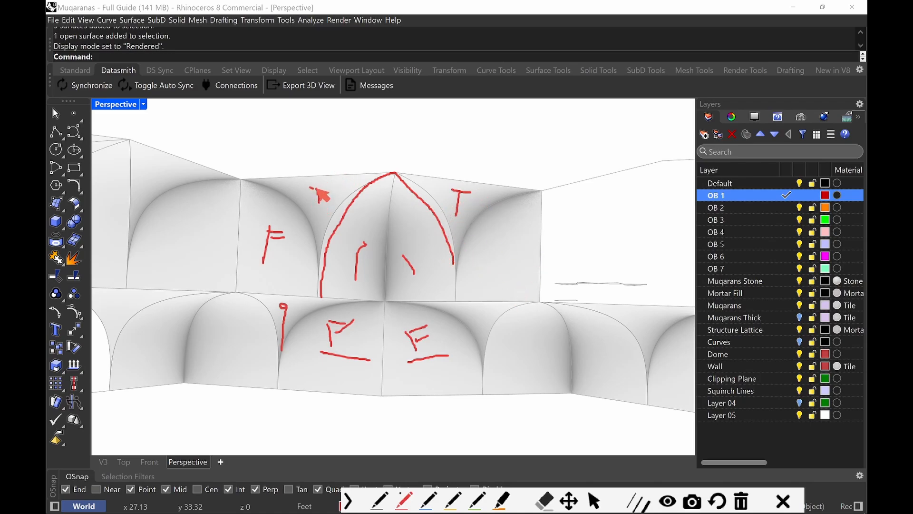
left_click_drag(316, 188, 333, 186)
left_click_drag(317, 189, 321, 202)
key("Escape")
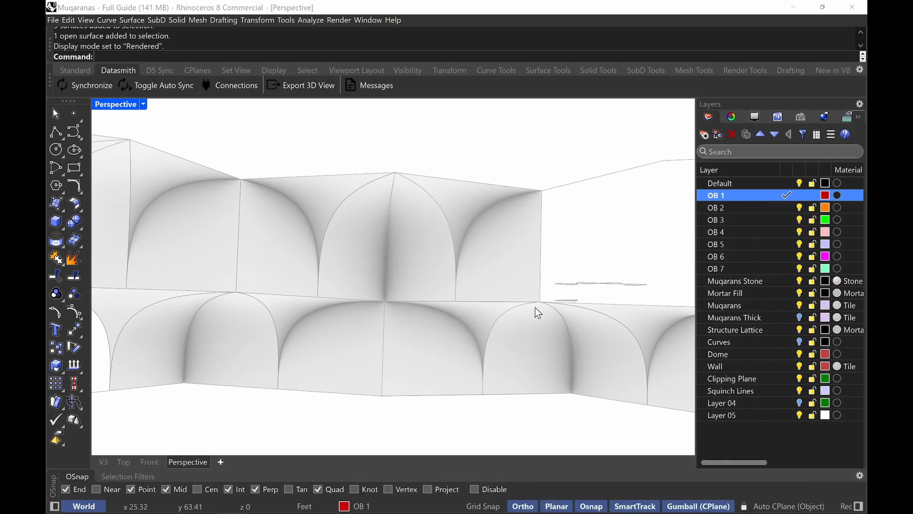
- Set the perspective viewport's display mode back to Shaded with the OB 2 cells in view from above
mouse_move(536, 308)
right_mouse_down()
mouse_move(483, 288)
mouse_move(447, 293)
mouse_move(443, 307)
mouse_move(467, 284)
mouse_move(479, 291)
mouse_move(468, 301)
right_mouse_up()
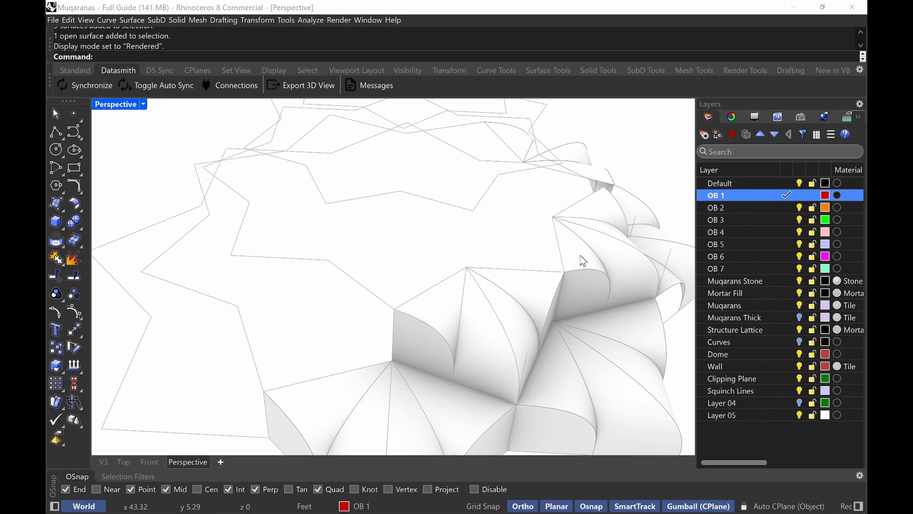
left_click(106, 109)
left_click(190, 68)
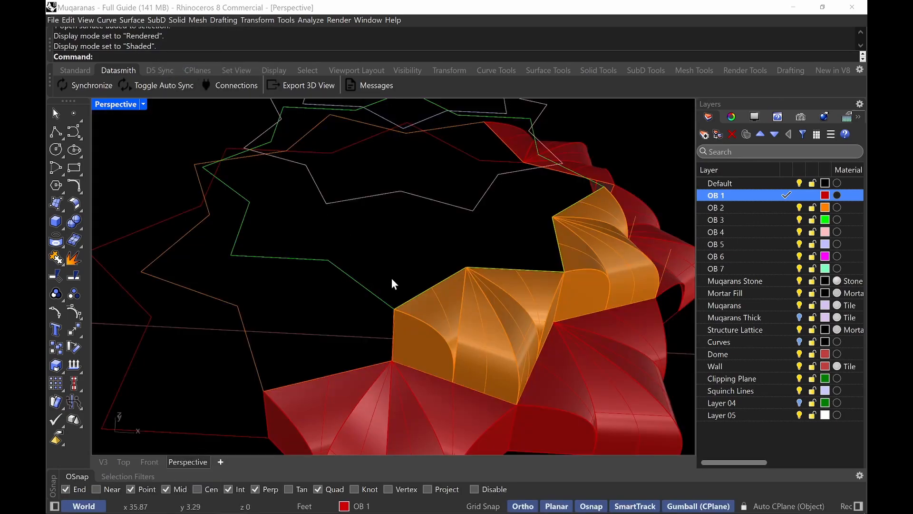
right_click_drag(392, 280, 398, 275)
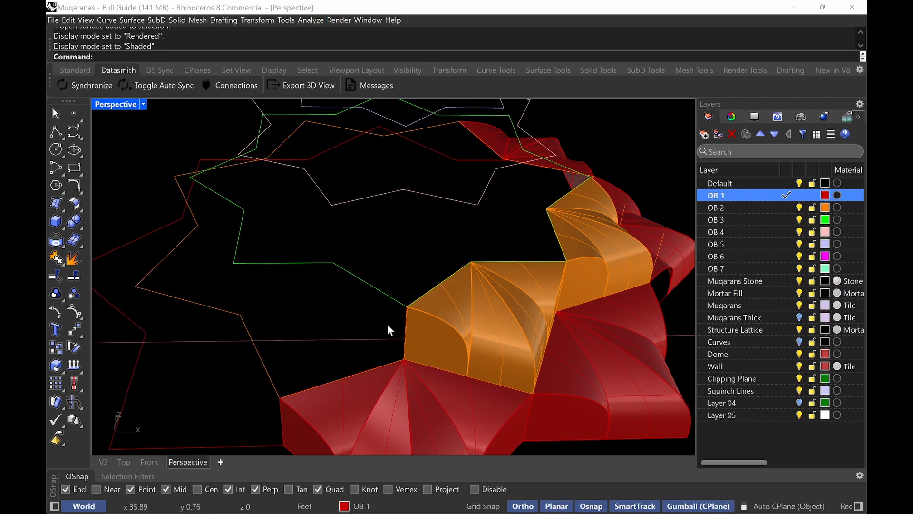
key("ctrl+alt+g")
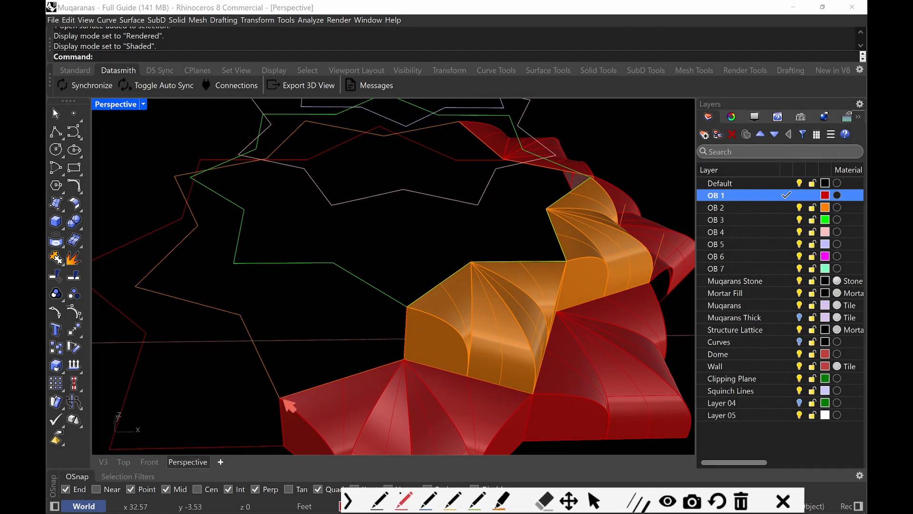
mouse_move(282, 398)
left_mouse_down()
mouse_move(314, 315)
mouse_move(408, 300)
left_mouse_up()
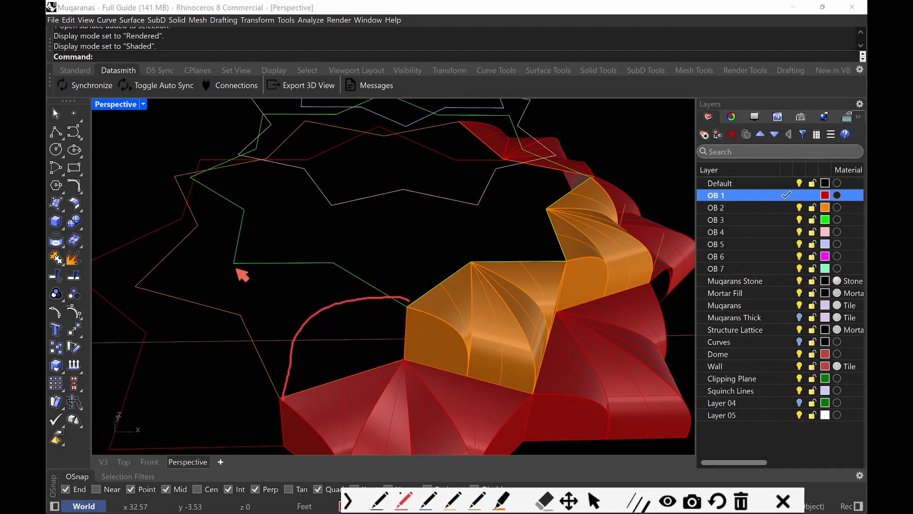
mouse_move(232, 263)
left_mouse_down()
mouse_move(255, 277)
mouse_move(287, 356)
mouse_move(285, 398)
left_mouse_up()
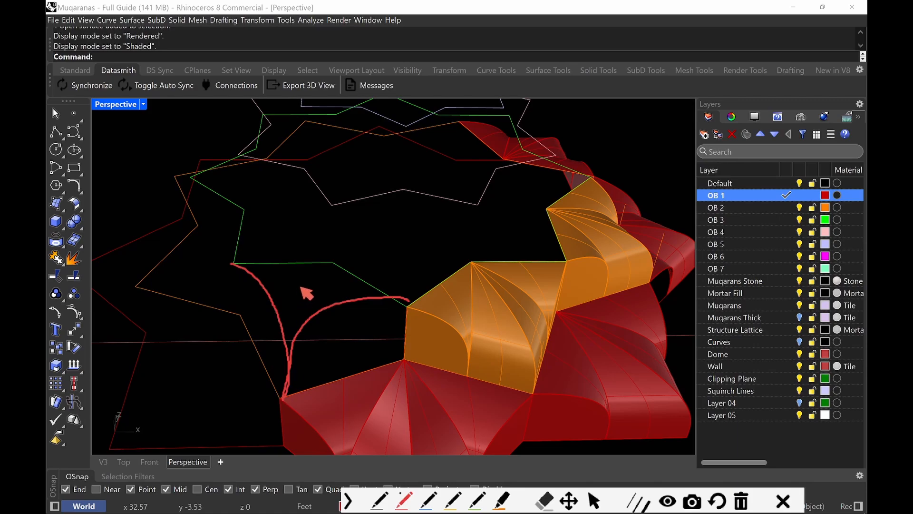
left_click_drag(330, 258, 311, 287)
key("ctrl+alt+g")
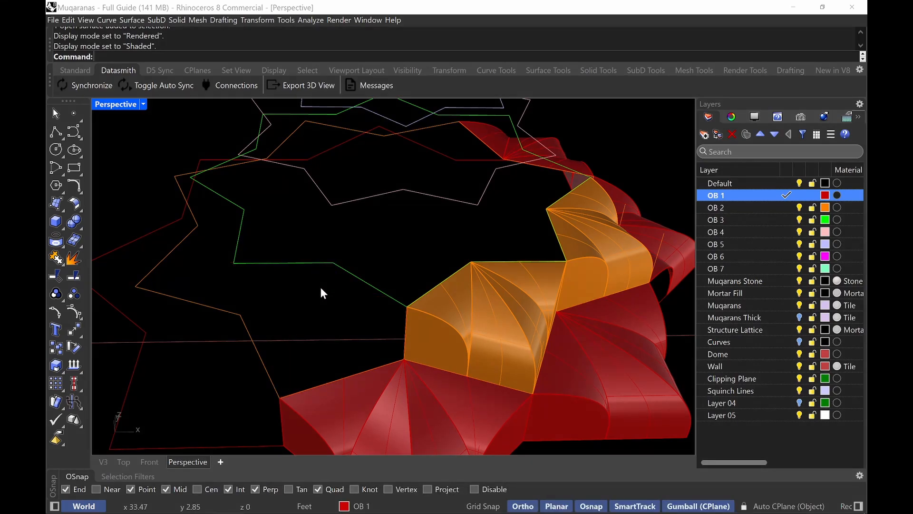
- Draw a vertical line from the free OB 2 outer tip up to the height of the OB 3 star
type("Line")
key("Return")
type("v")
key("Return")
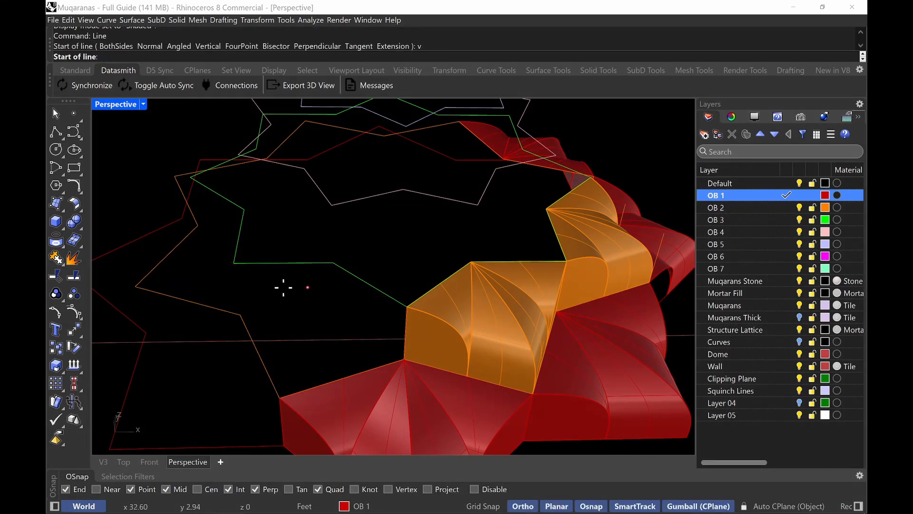
left_click(280, 396)
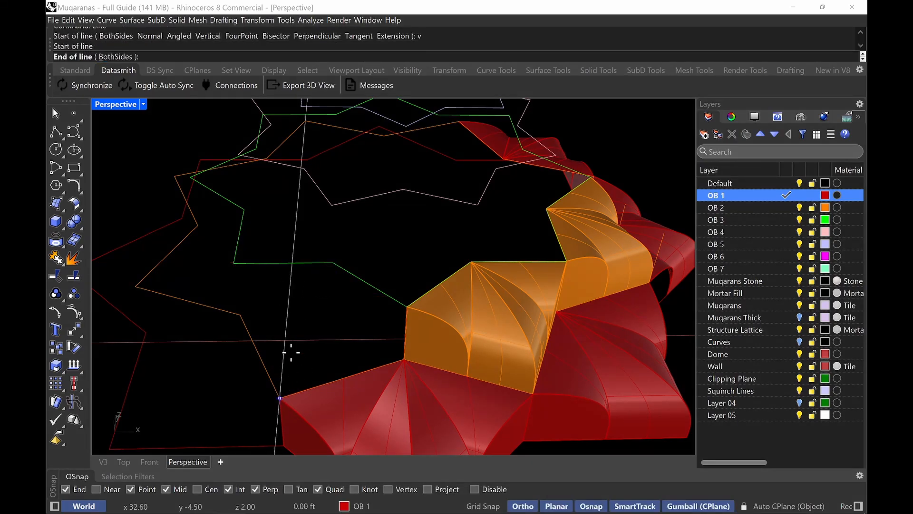
left_click(333, 262)
- Draw a degree-3 curve from the OB 2 tip through the vertical line's midpoint and top to the OB 3 outer tip at the orange cell
right_click_drag(330, 264, 348, 275)
right_click_drag(385, 307, 432, 393)
right_click_drag(236, 201, 88, 138)
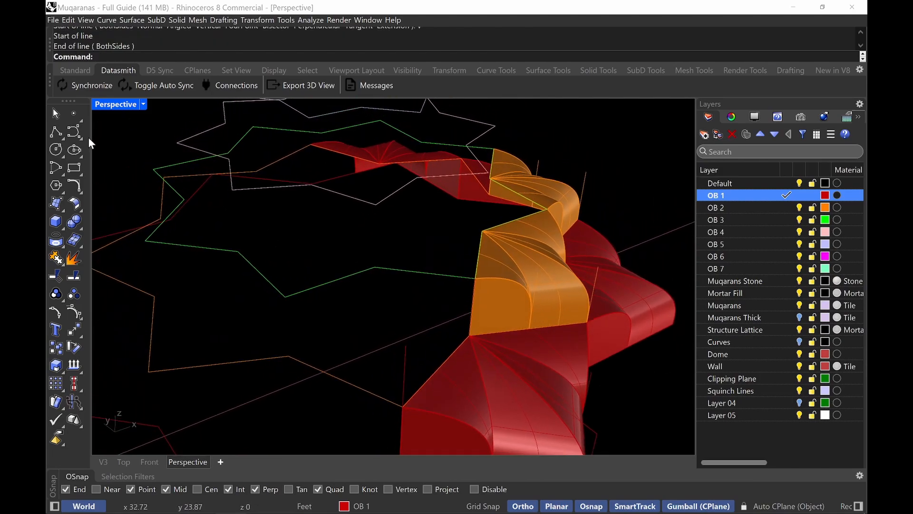
left_click(74, 131)
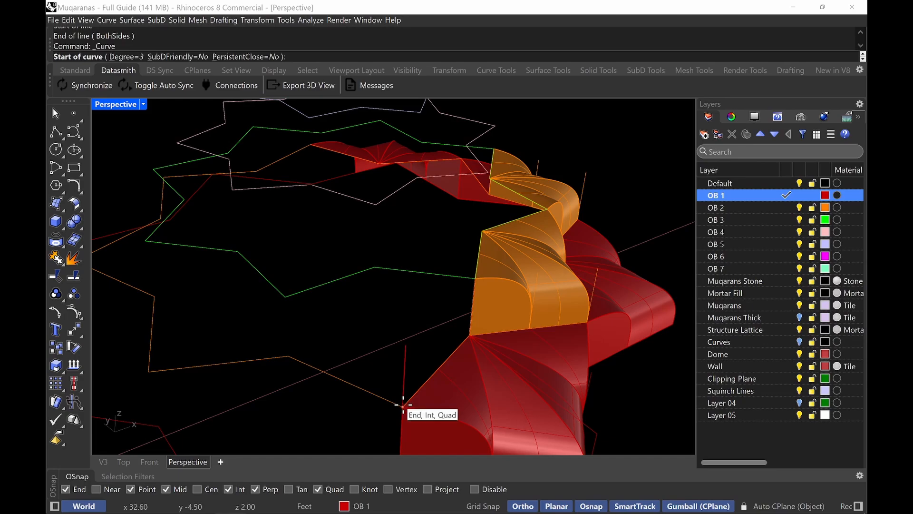
left_click(403, 407)
left_click(405, 377)
left_click(405, 345)
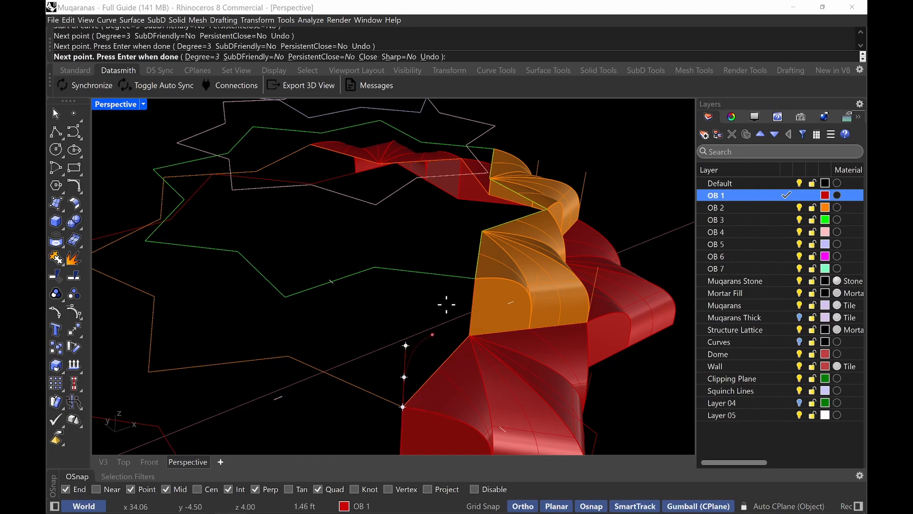
left_click(470, 278)
key("Return")
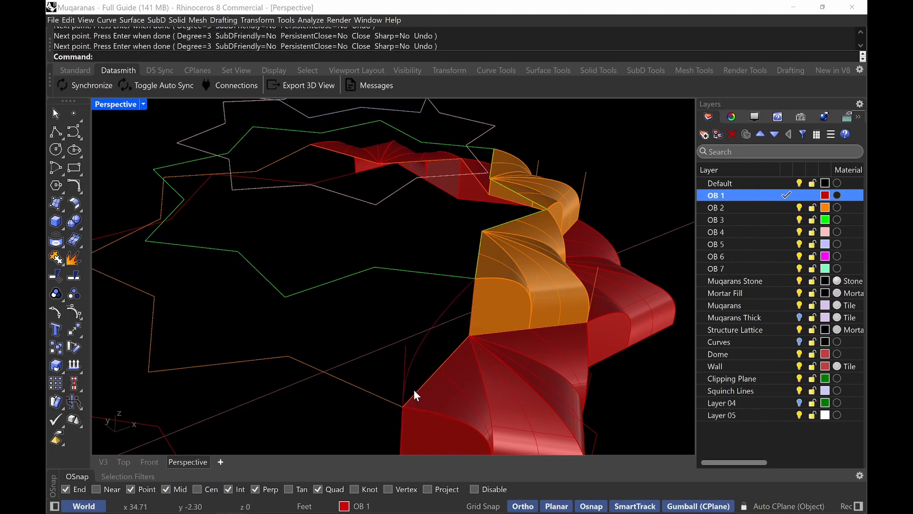
- Duplicate the arch curve and move the copy's upper end point to the neighbouring OB 3 outer tip
left_click(452, 304)
left_click(453, 258)
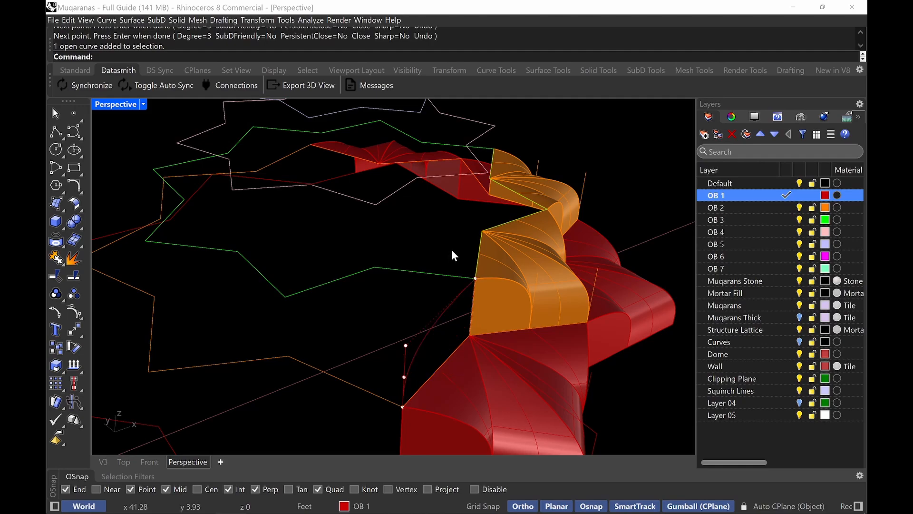
left_click_drag(490, 292, 490, 290)
right_click_drag(503, 251, 524, 285)
left_click_drag(485, 283, 307, 375)
right_click_drag(440, 303, 411, 300)
left_click(407, 312)
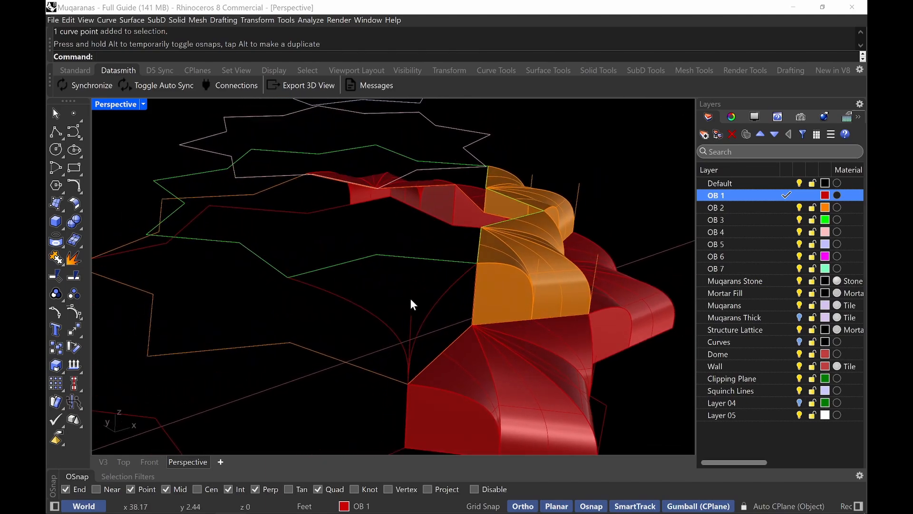
- Draw a vertical line from that neighbouring OB 3 outer tip down to the OB 2 inner corner below
type("line")
key("Return")
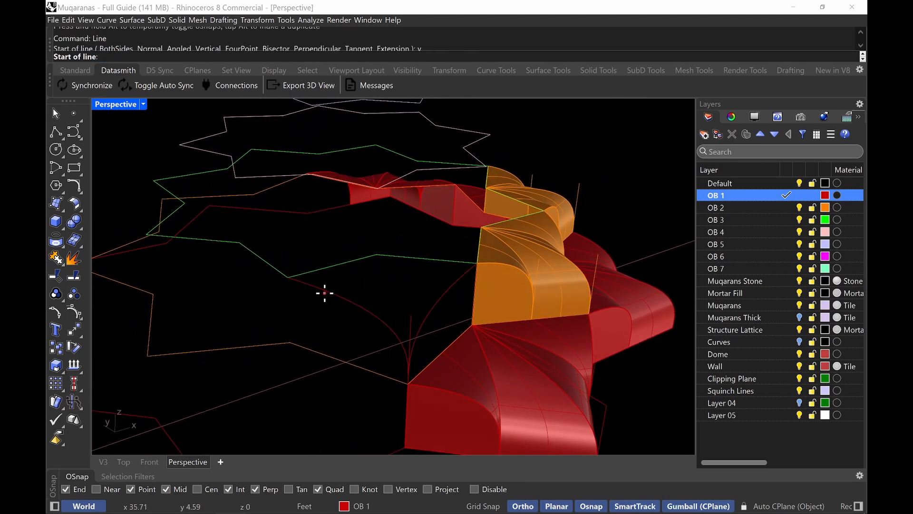
left_click(289, 278)
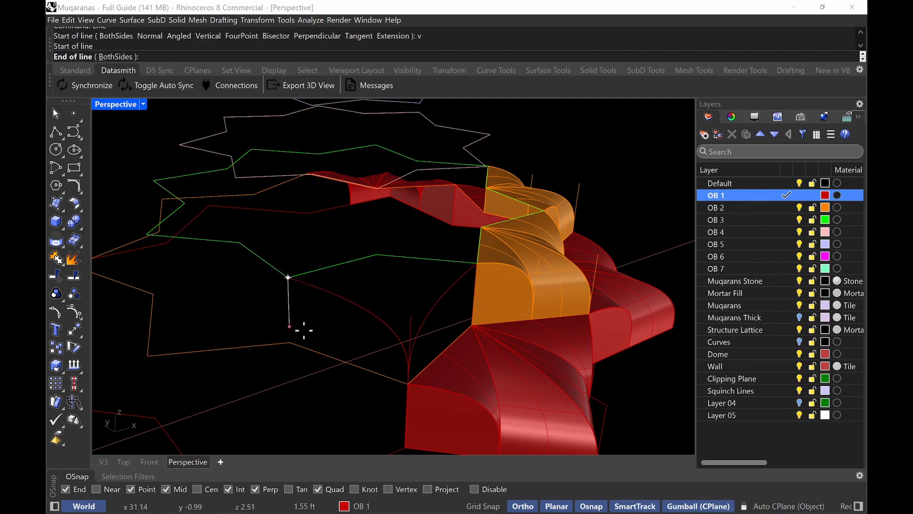
left_click(290, 342)
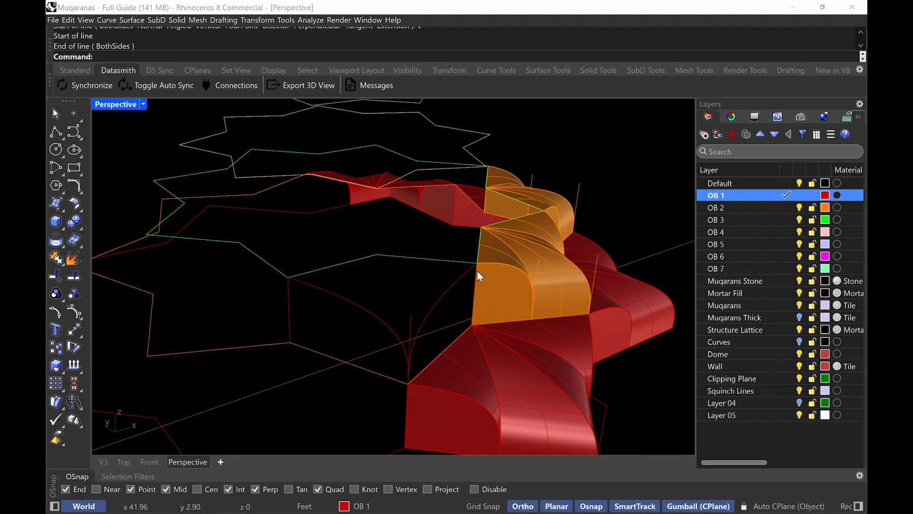
key("Return")
key("Escape")
- Loft a straight-section surface between the orange cell's vertical edge line and the adjacent arch curve
left_click(475, 282)
left_click(470, 281)
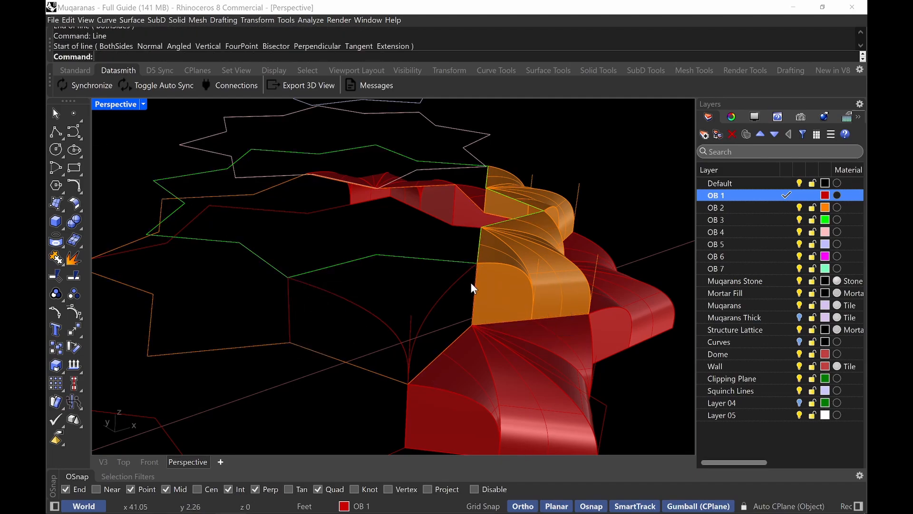
key("Return")
left_click(470, 281)
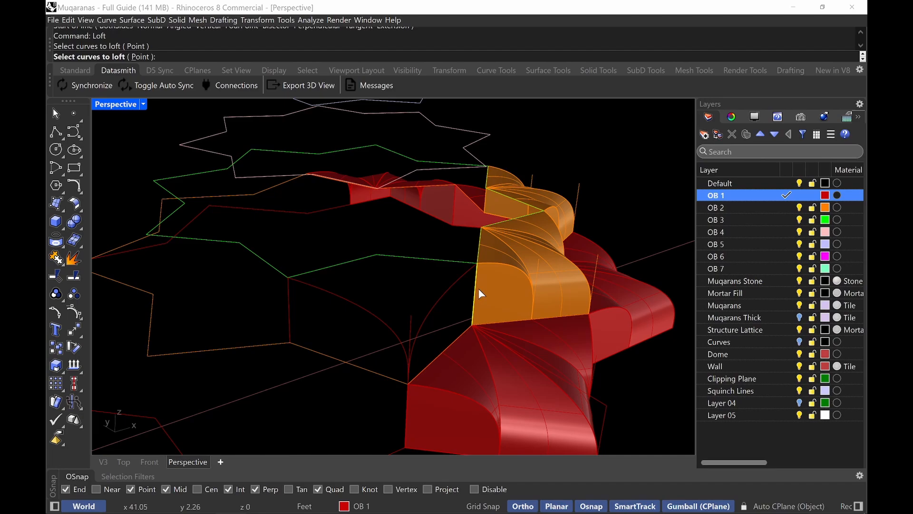
left_click(442, 295)
key("Return")
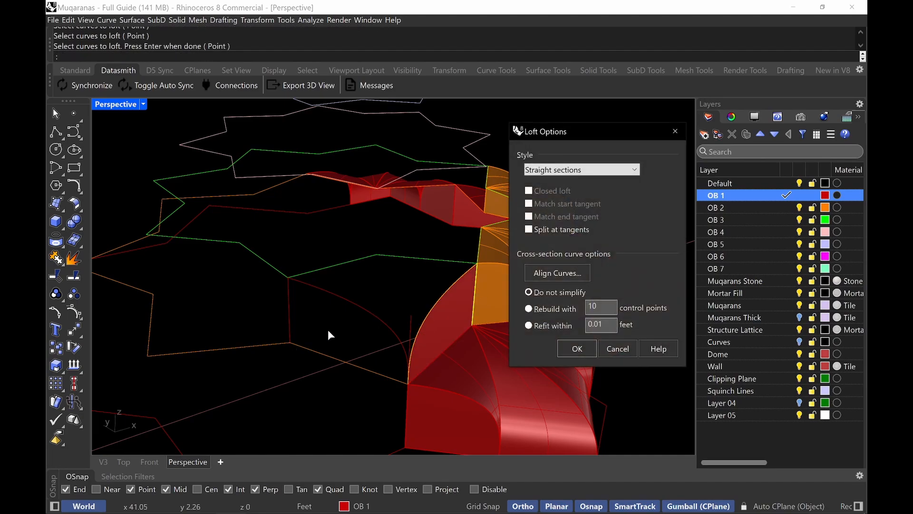
left_click(577, 349)
- Loft a straight-section surface between the duplicated arch curve and its vertical line
left_click(348, 306)
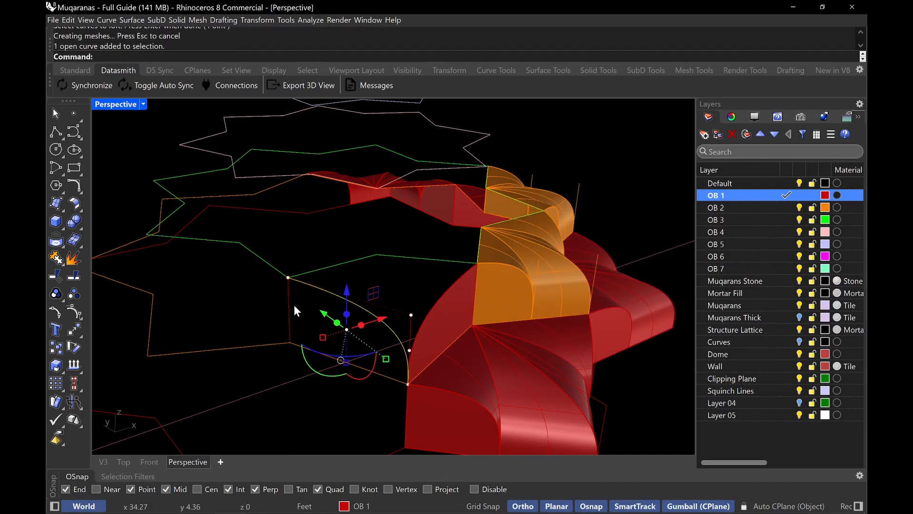
key("Return")
left_click(576, 344)
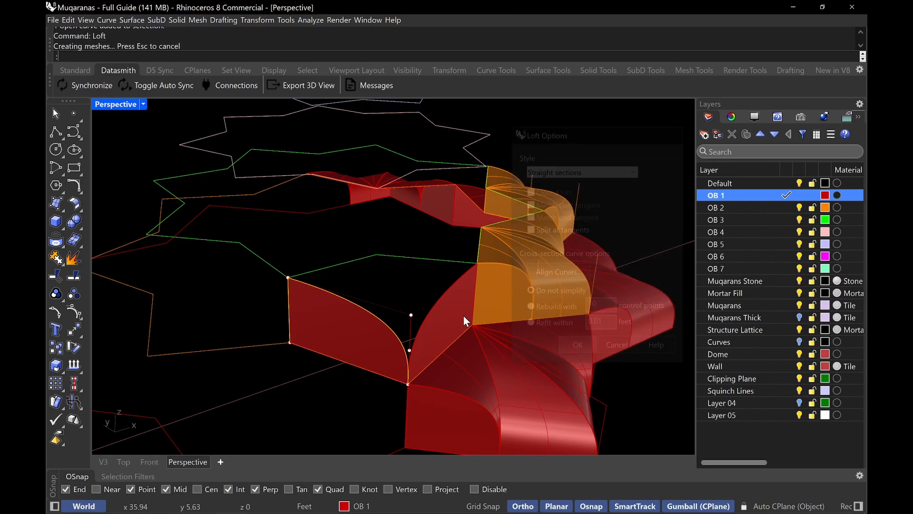
- Try to loft a straight-section surface directly between the two arch curves
left_click(367, 310)
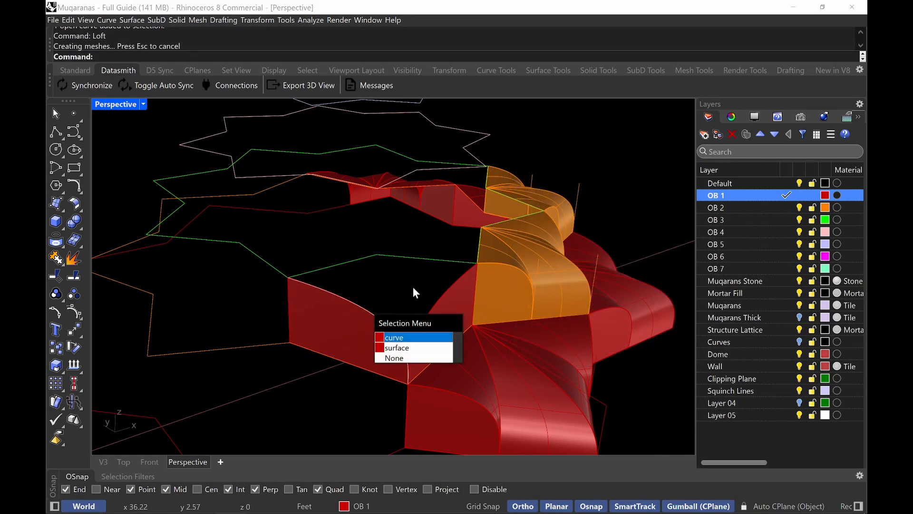
key("Return")
left_click(439, 293, "shift")
key("Return")
key("Return")
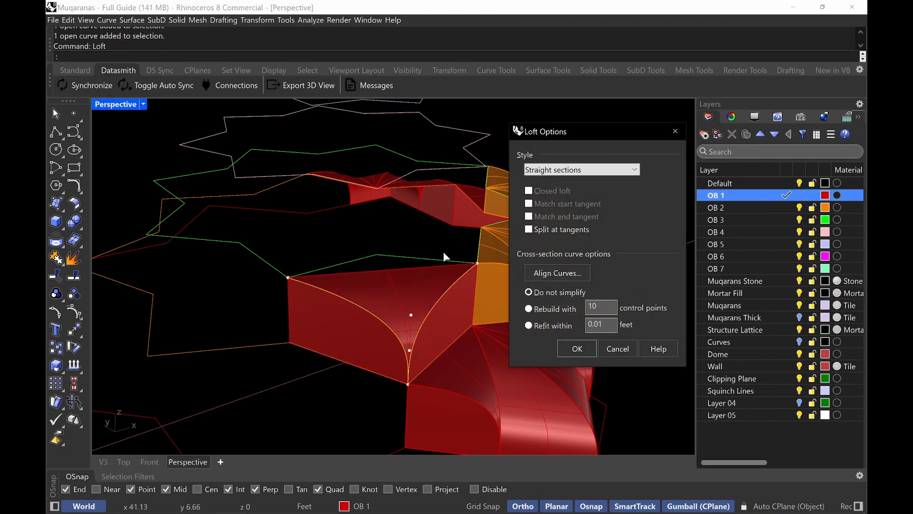
key("Return")
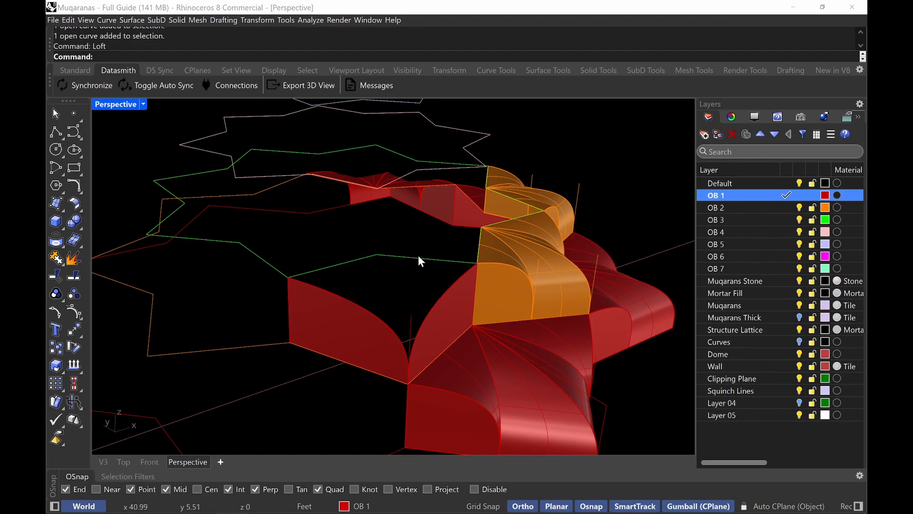
right_click_drag(418, 257, 265, 274)
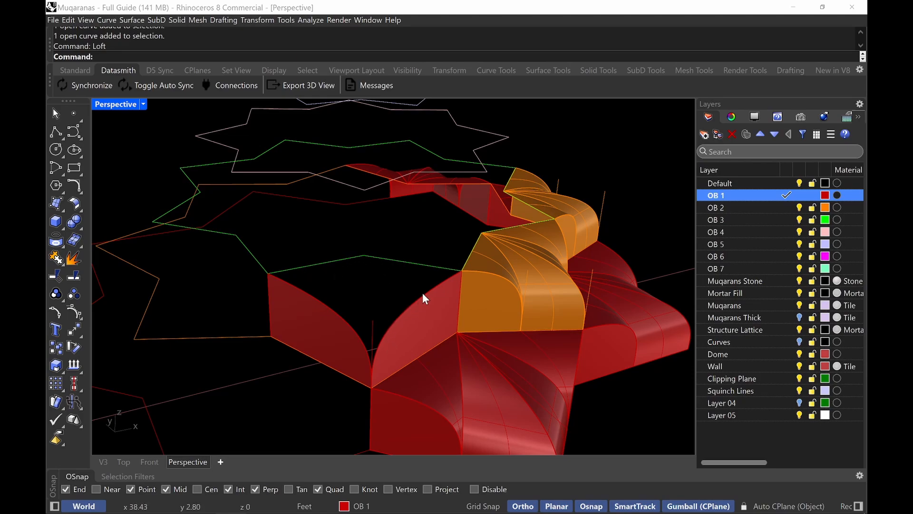
type("Pline")
key("Return")
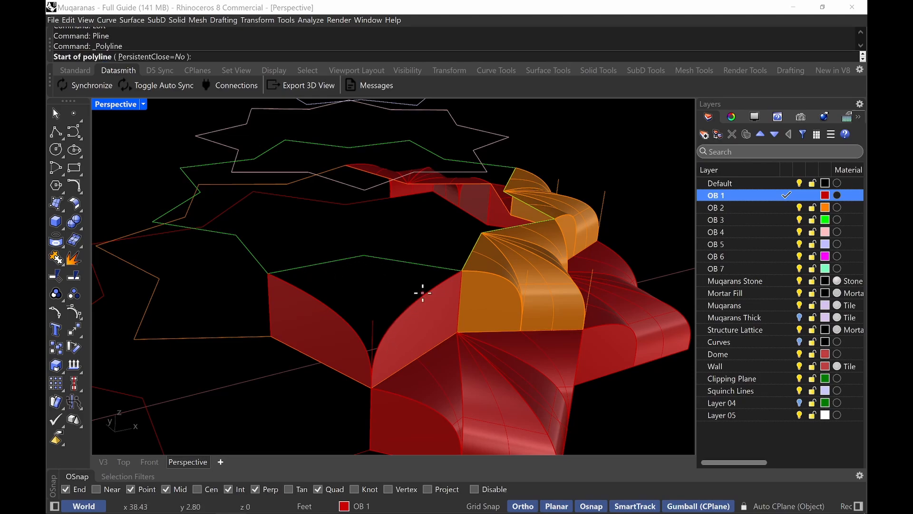
left_click(269, 273)
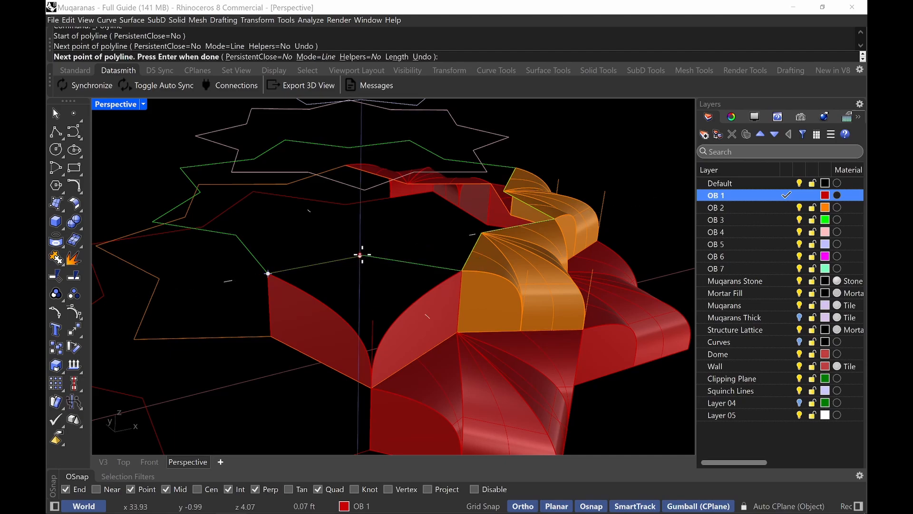
left_click(459, 271)
key("Return")
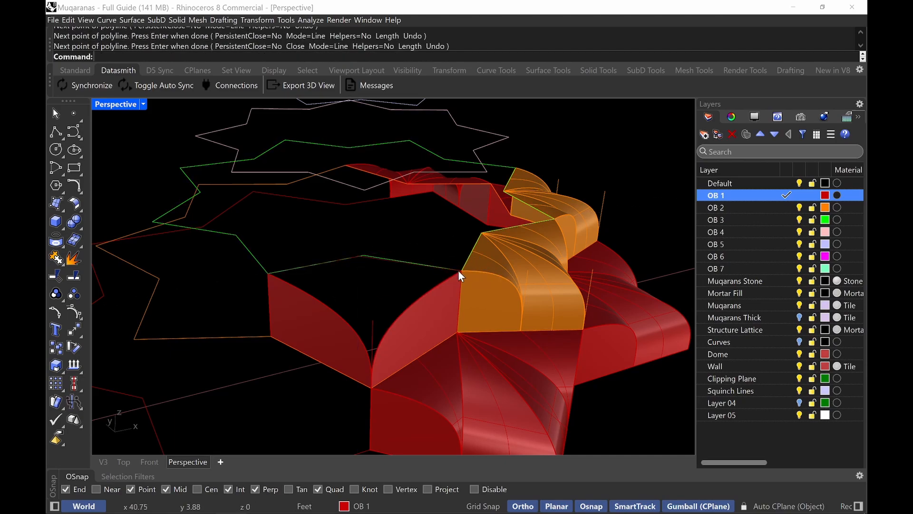
key("ctrl+z")
- Draw a polyline along the OB 3 star from one arch's outer tip through the inner corner to the other arch's tip
key("Return")
left_click(268, 274)
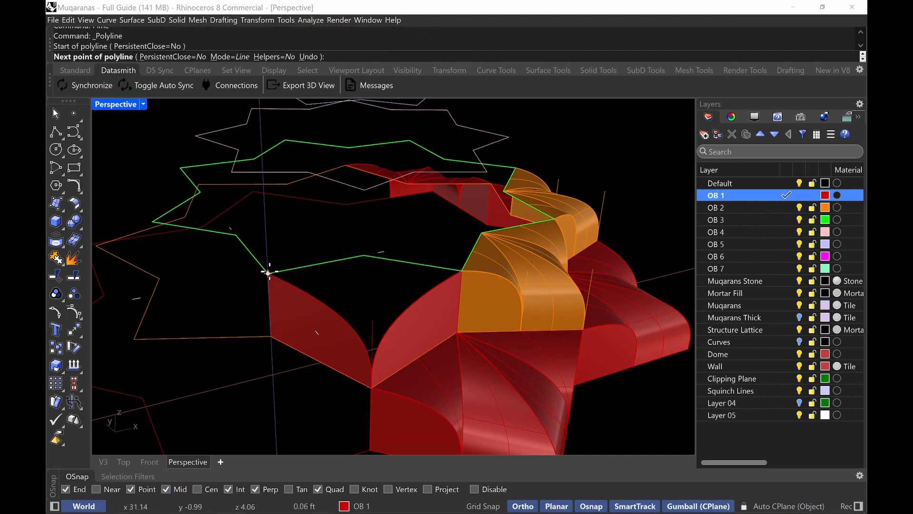
left_click(364, 256)
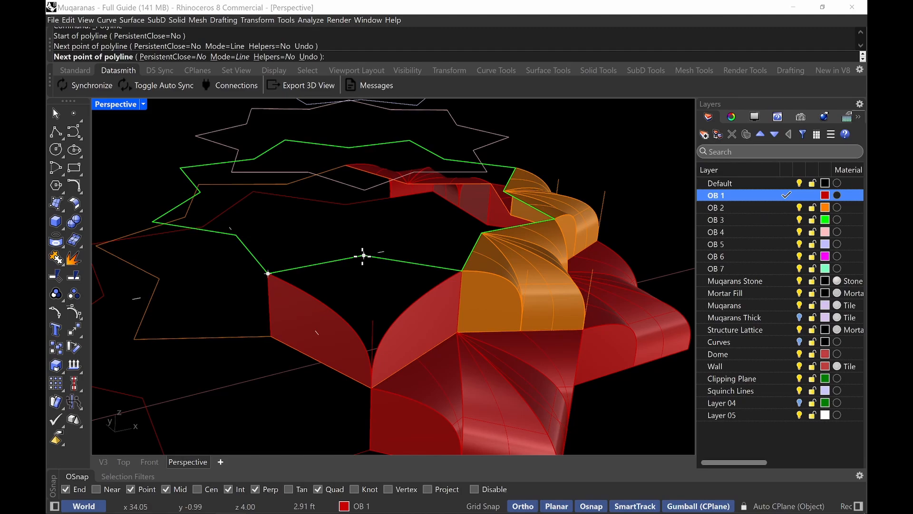
left_click(462, 270)
key("Return")
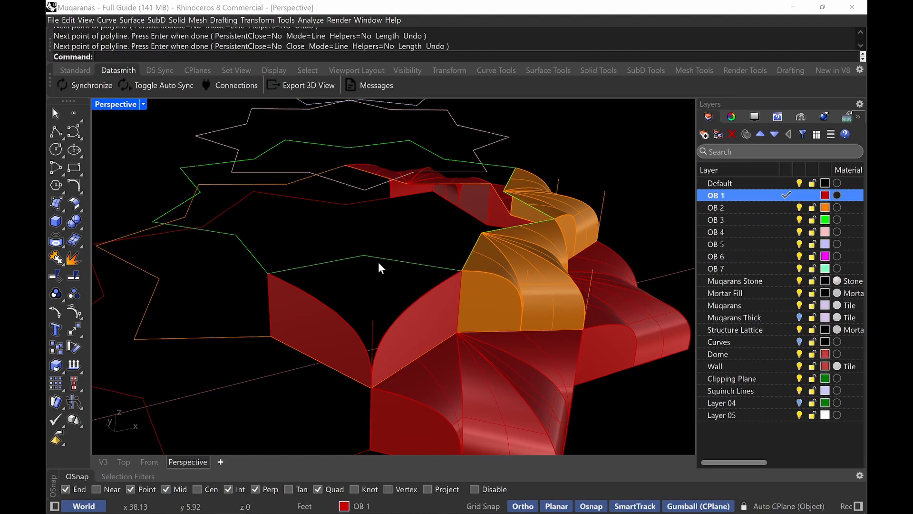
- Create a Sweep2 surface with the two arch curves as rails and the OB 3 polyline as shape, leaving cross sections unchanged
type("Sweep2")
key("Return")
left_click(314, 296)
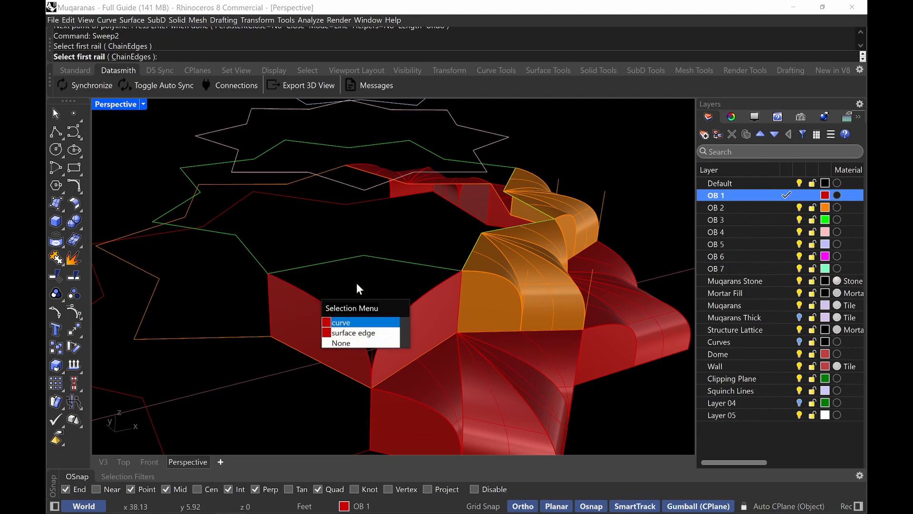
left_click(349, 320)
left_click(434, 288)
left_click(432, 287)
left_click(422, 261)
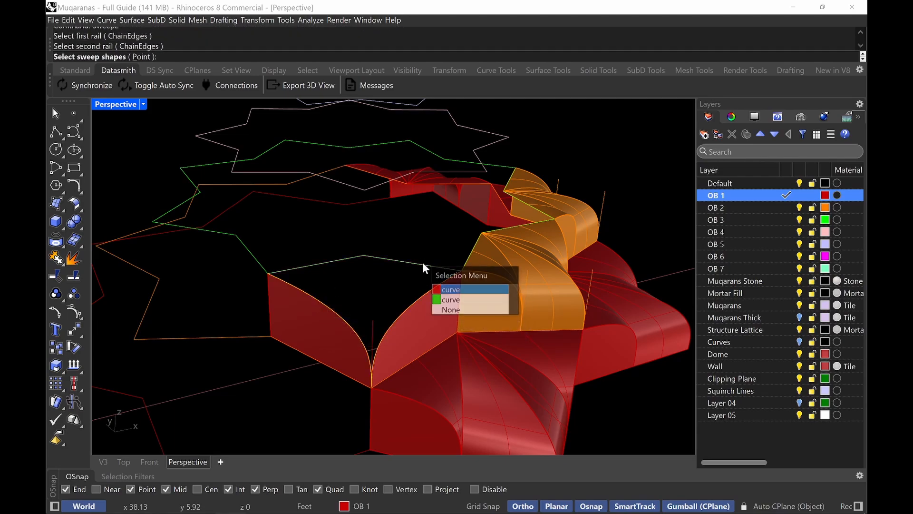
left_click(428, 236)
key("Return")
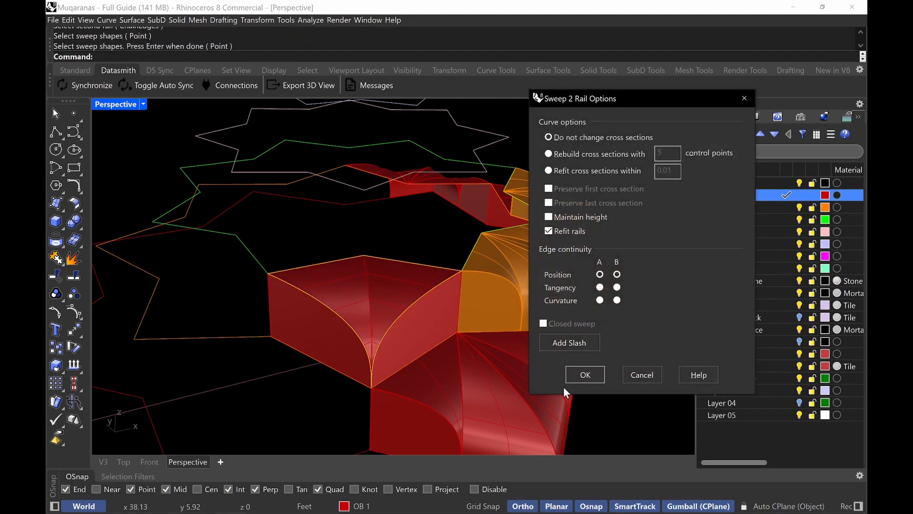
left_click(581, 374)
- View the new cell from inside the vault and set the perspective viewport's display mode to Rendered
right_click_drag(290, 252, 467, 257)
scroll(444, 250, "up", 8)
scroll(463, 266, "down", 3)
left_click(143, 104)
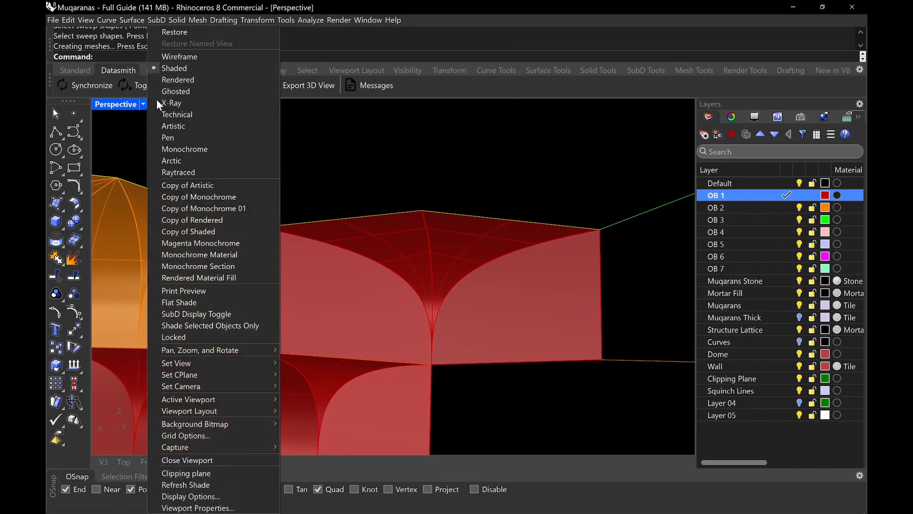
left_click(230, 80)
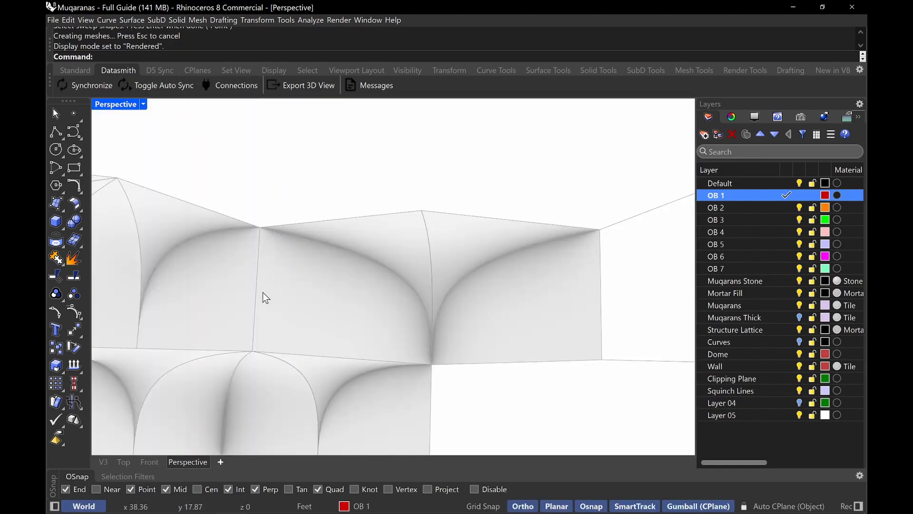
- Examine the rendered first- and second-tier cells from inside and outside the vault
right_click_drag(261, 295, 304, 257)
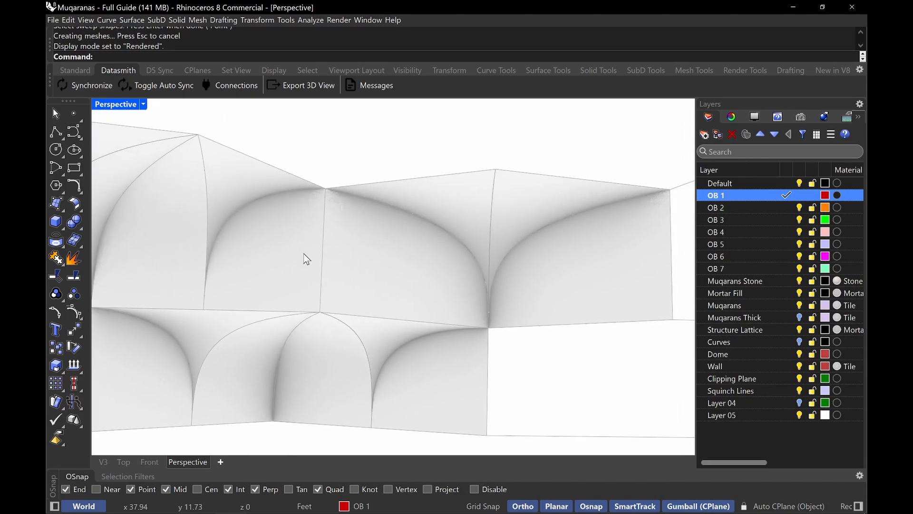
scroll(547, 307, "up", 3)
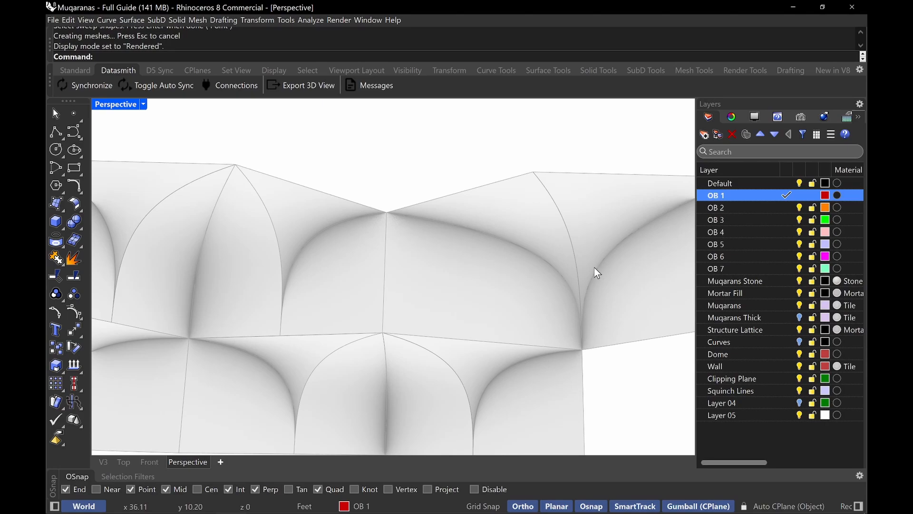
scroll(606, 273, "down", 3)
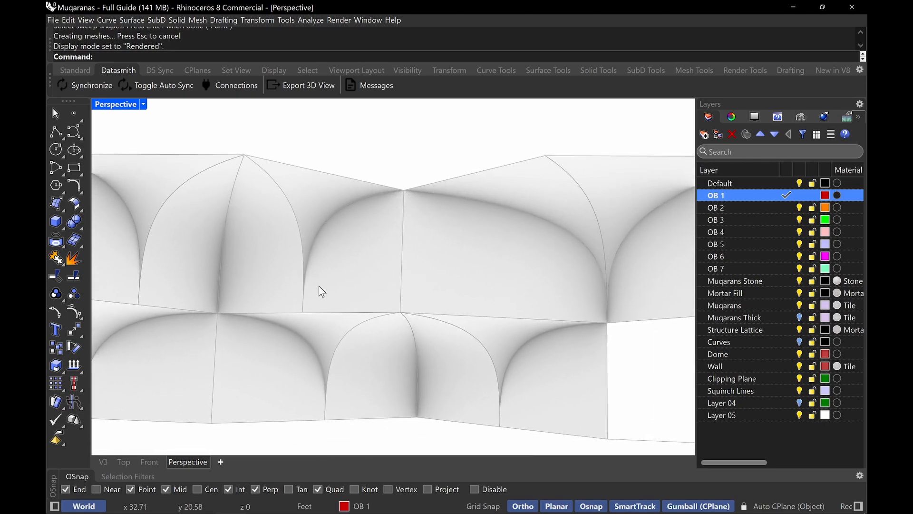
right_click_drag(319, 288, 460, 254, "shift")
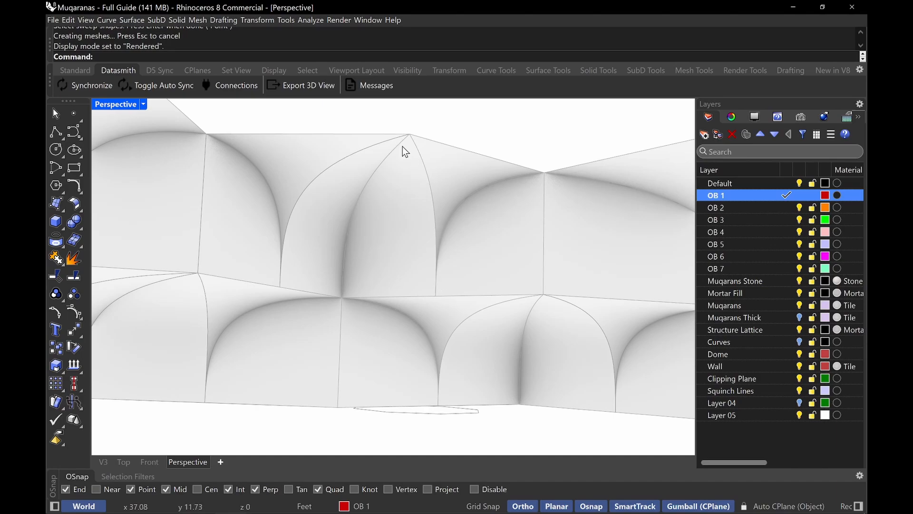
right_click_drag(403, 147, 302, 314)
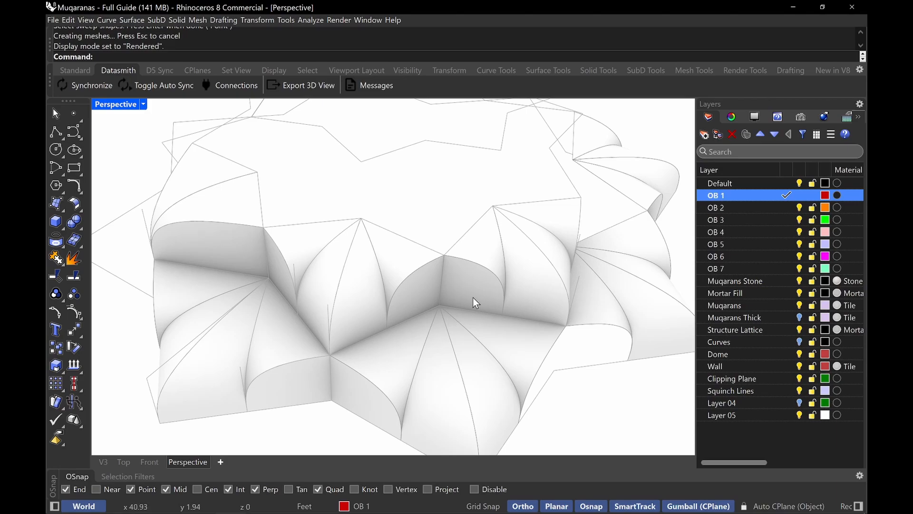
- Enable the Center object snap and place a point at the centre of the topmost star
right_click_drag(367, 271, 368, 195)
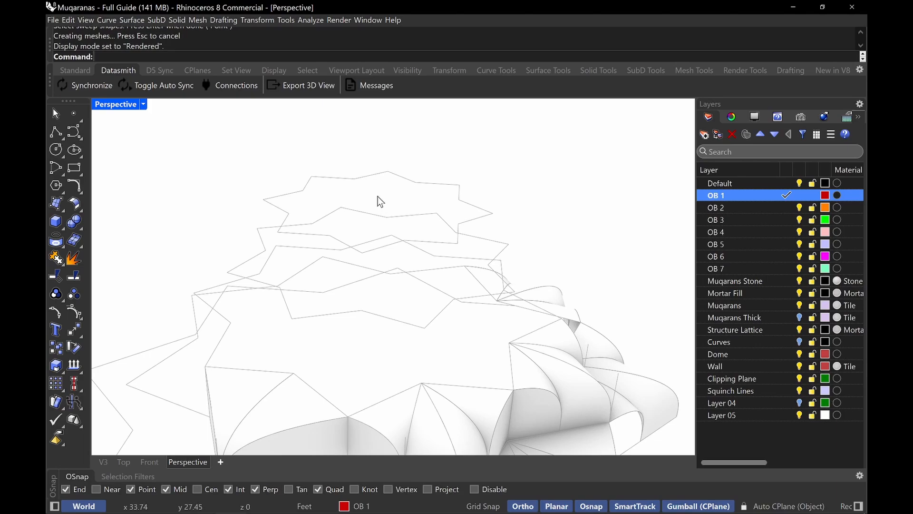
type("Point")
key("Return")
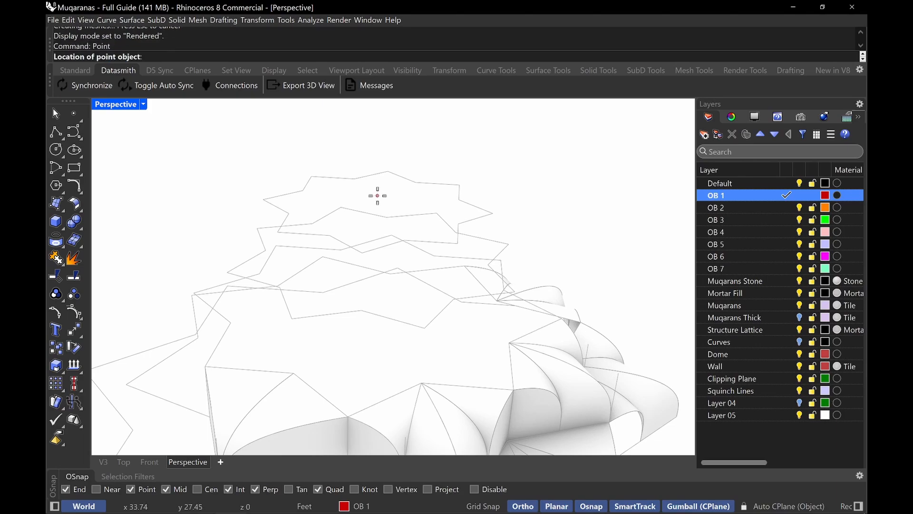
left_click(200, 489)
left_click(449, 186)
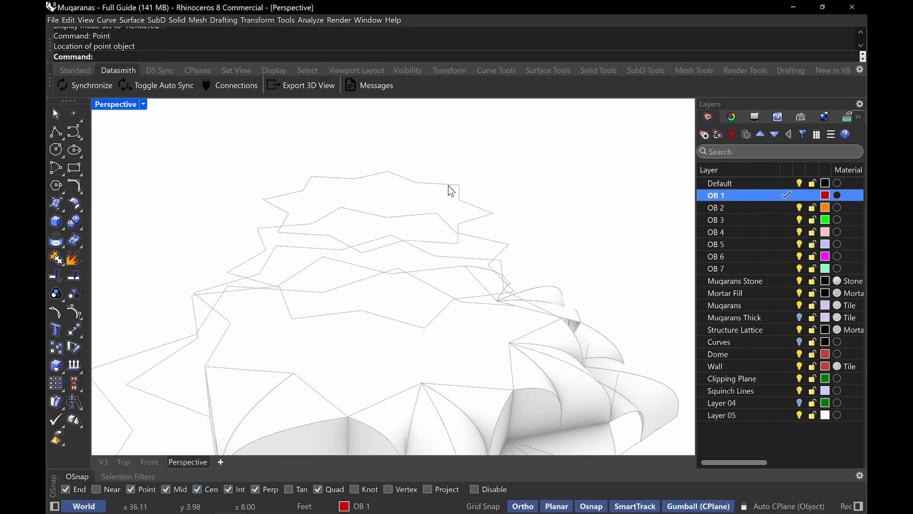
- Set the perspective viewport to Shaded and raise the centre point vertically above the topmost star as the apex
left_click(124, 104)
left_click(212, 69)
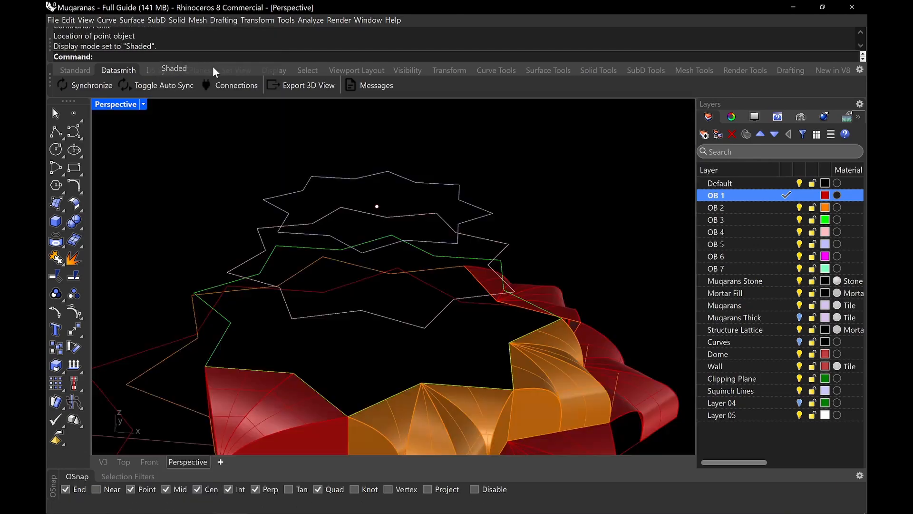
left_click(379, 205)
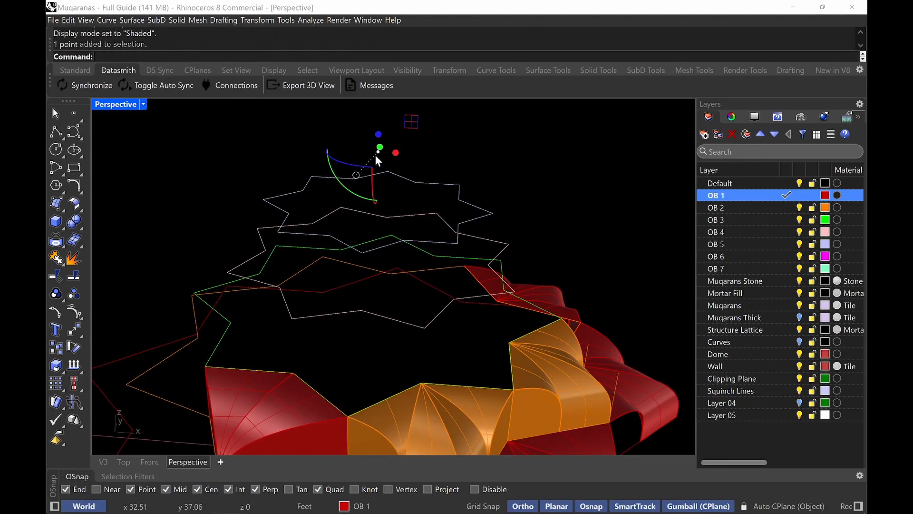
- Draw a vertical line about 2 ft tall upward from an outer tip of the topmost star
right_click_drag(375, 155, 433, 228)
type("Line")
key("Return")
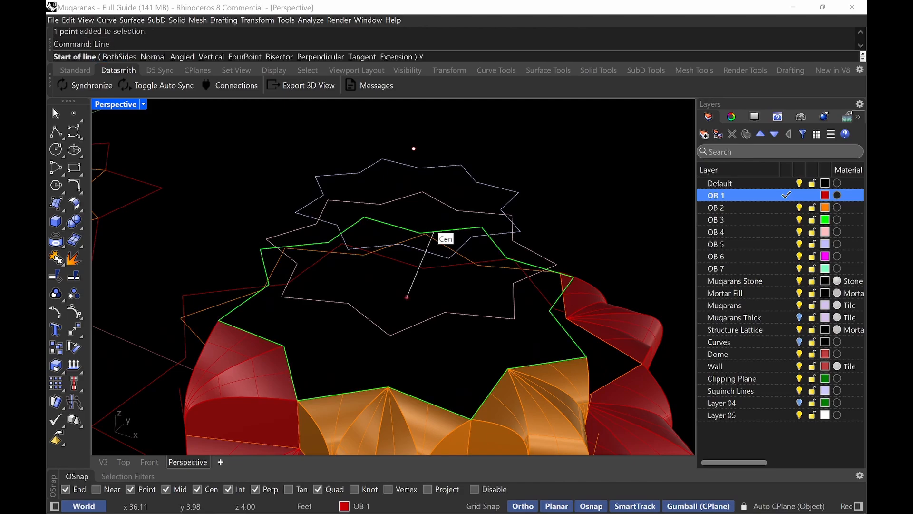
type("v")
key("Return")
left_click(347, 249)
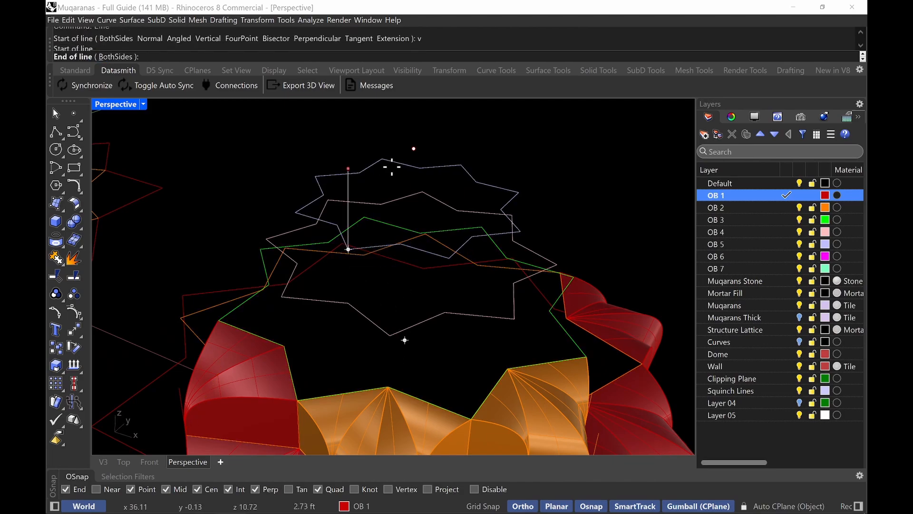
left_click(413, 149)
- Copy the vertical line from the star's outer tip to the adjacent edge's midpoint and to the neighbouring inner corner
right_click_drag(410, 184, 359, 279)
scroll(367, 227, "up", 3)
left_click(330, 258)
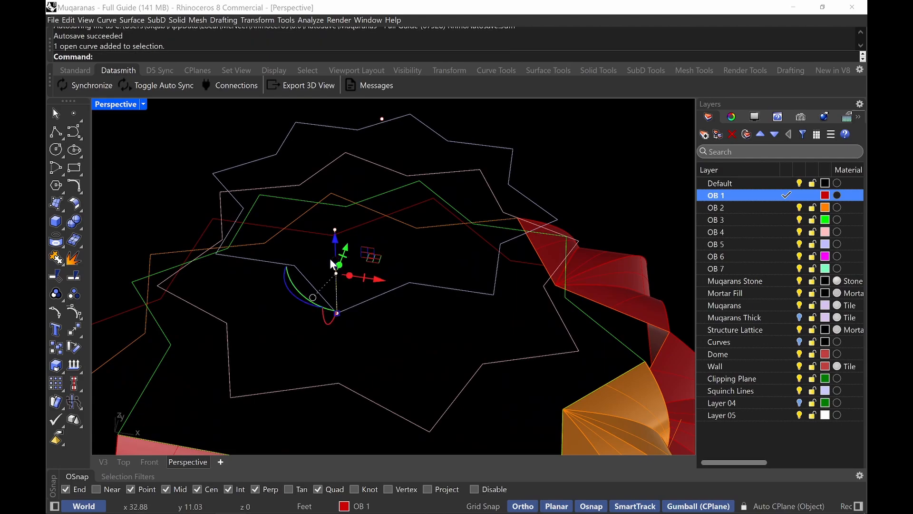
type("Copy")
key("Return")
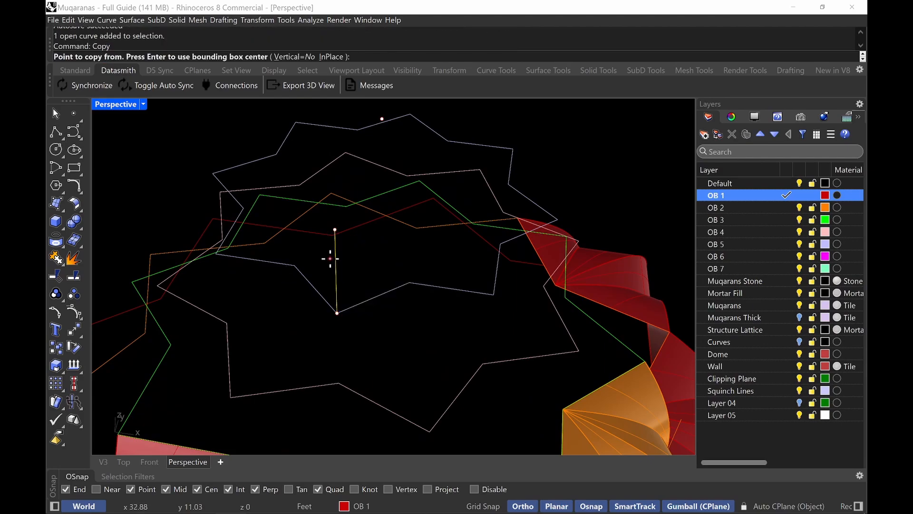
left_click(336, 312)
left_click(374, 298)
key("Return")
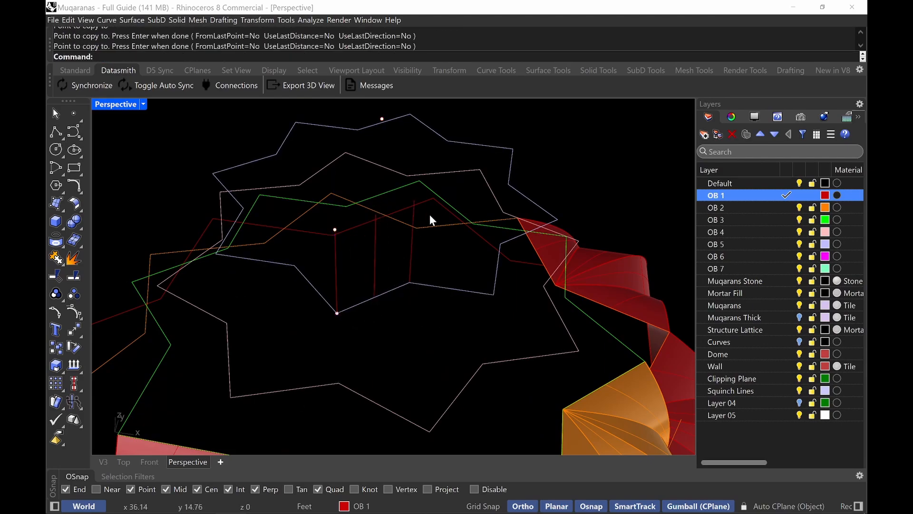
- Draw a degree 3 control-point curve from the outer tip through its vertical line's midpoint and top end to the apex point
right_click_drag(429, 214, 348, 320)
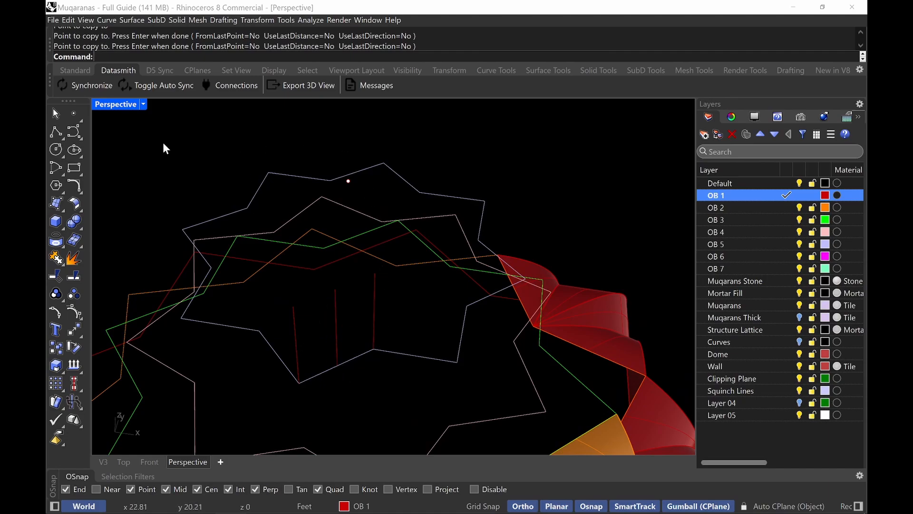
left_click(74, 131)
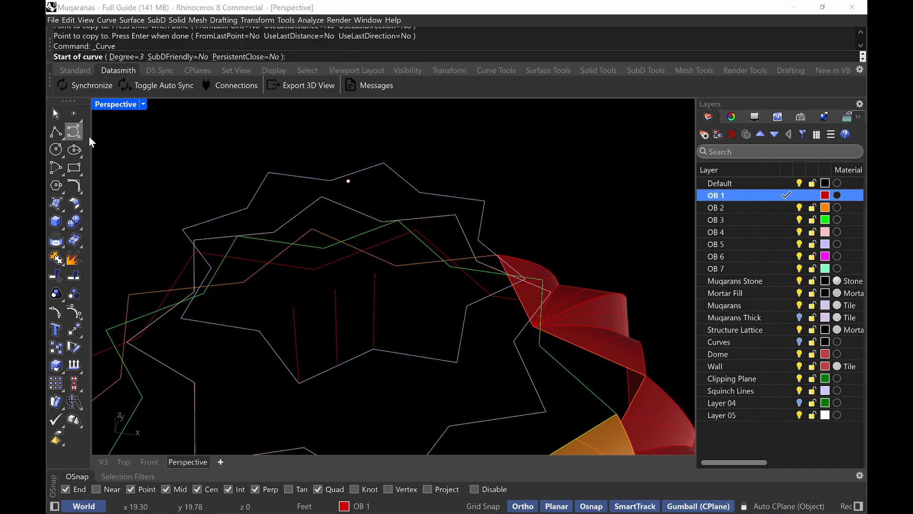
left_click(300, 380)
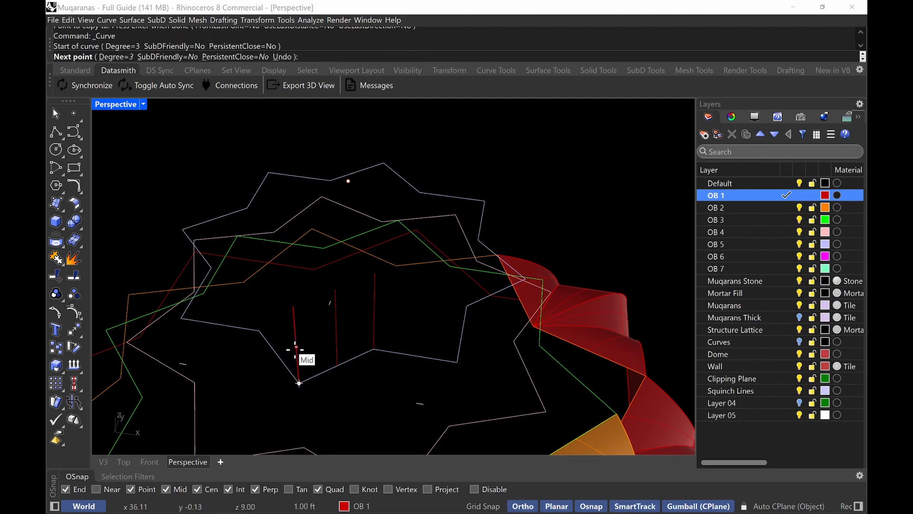
left_click(293, 307)
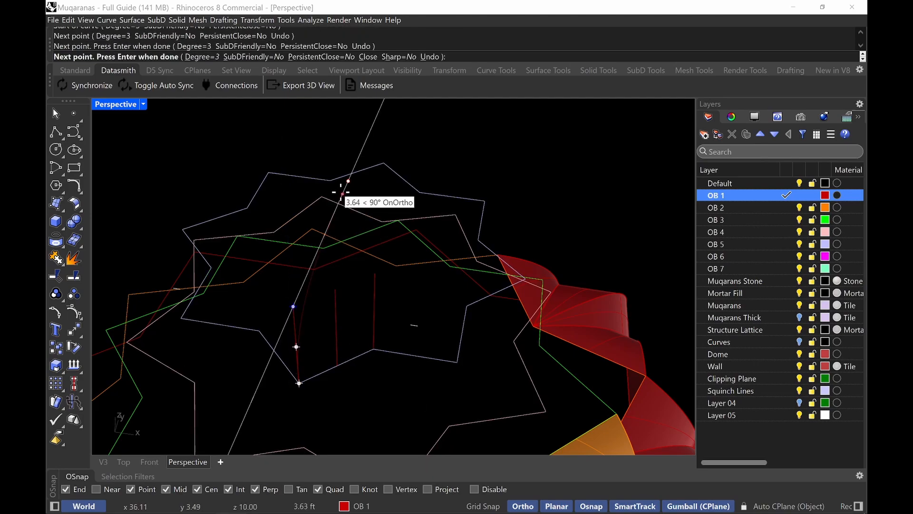
left_click(348, 181)
key("Return")
- Draw a matching curve from the inner corner through its vertical line's midpoint and top end to the apex point
right_click_drag(347, 185, 372, 352)
key("Return")
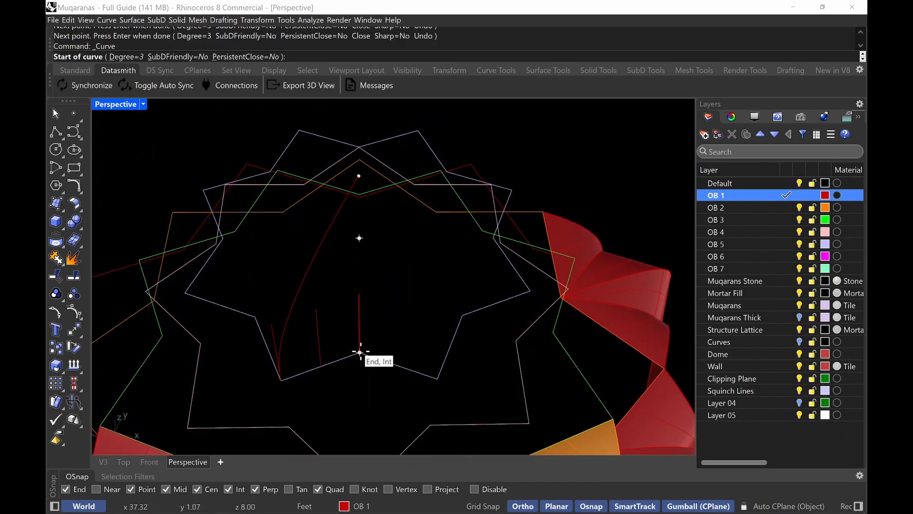
left_click(359, 353)
left_click(359, 325)
left_click(360, 294)
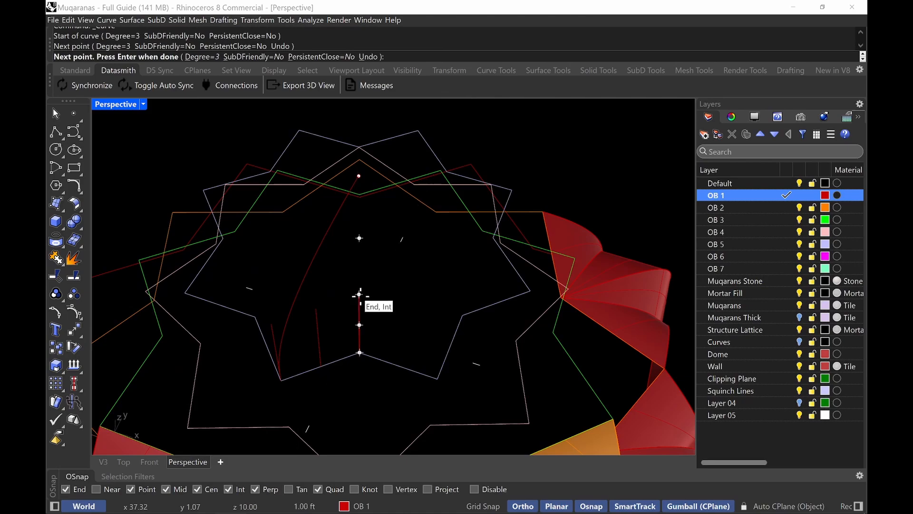
left_click(359, 177)
key("Return")
right_click_drag(371, 207, 297, 323)
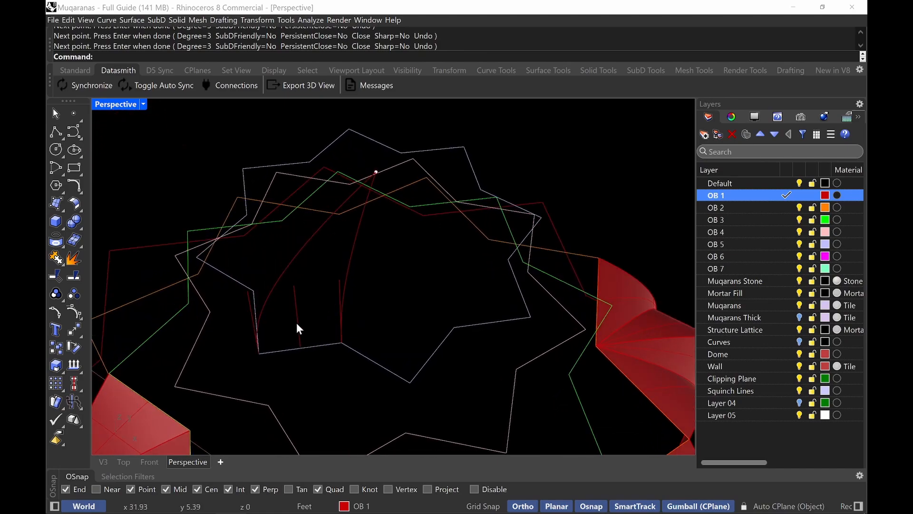
- Delete the middle vertical guide line and loft a straight-sections surface between the two apex curves
left_click(298, 304)
key("Delete")
left_click(352, 264)
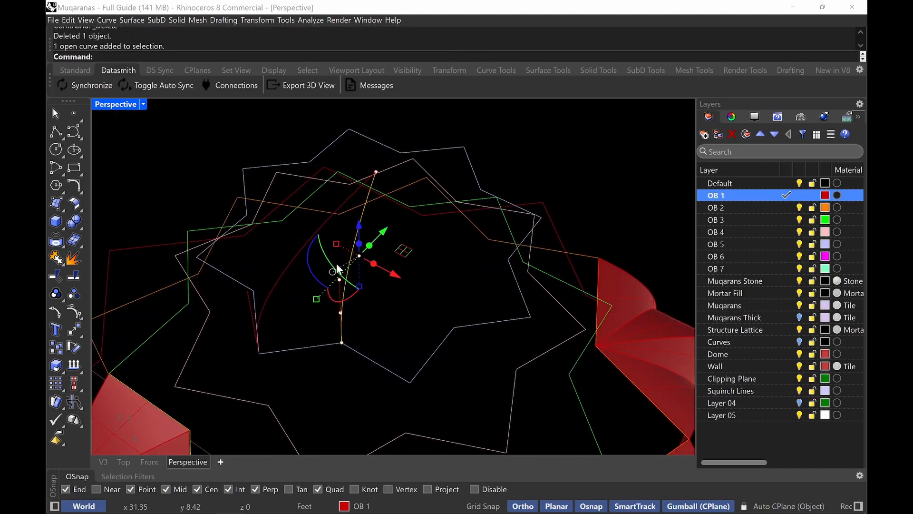
left_click(289, 267, "shift")
type("loft")
key("Return")
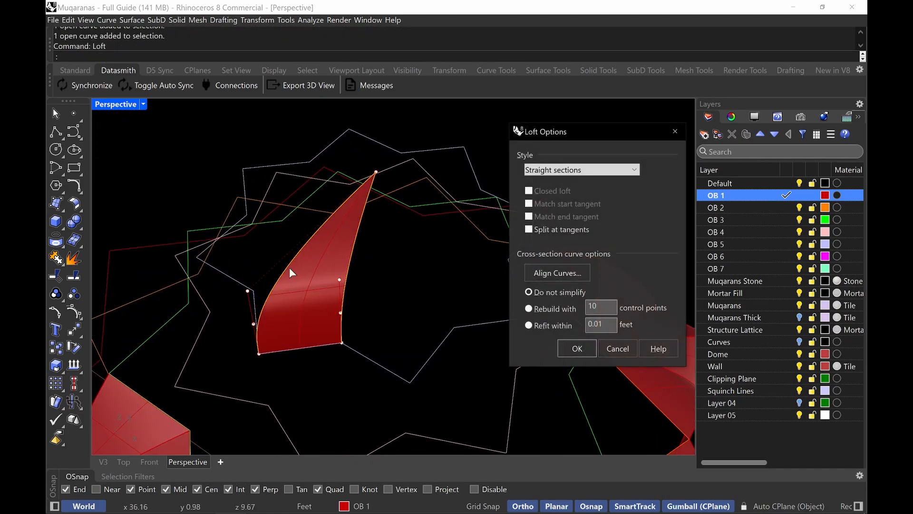
left_click(581, 347)
- Mirror a copy of the lofted surface across the vertical plane through the star's outer tip and the apex
left_click(315, 318)
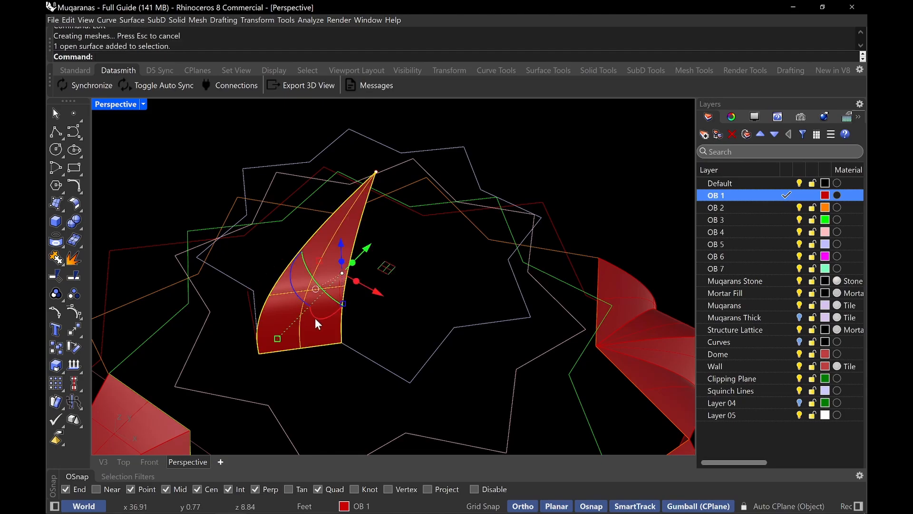
type("mirror")
key("Return")
left_click(259, 353)
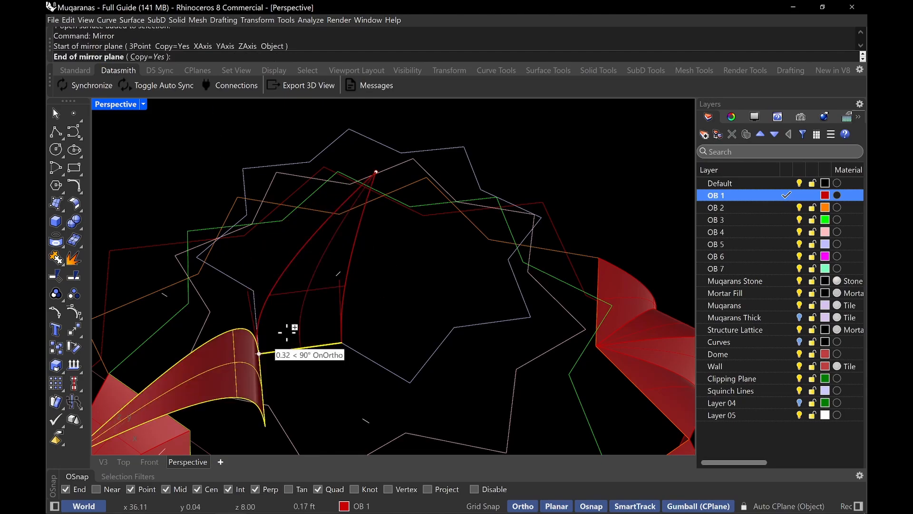
left_click(460, 163)
right_click_drag(461, 163, 386, 249)
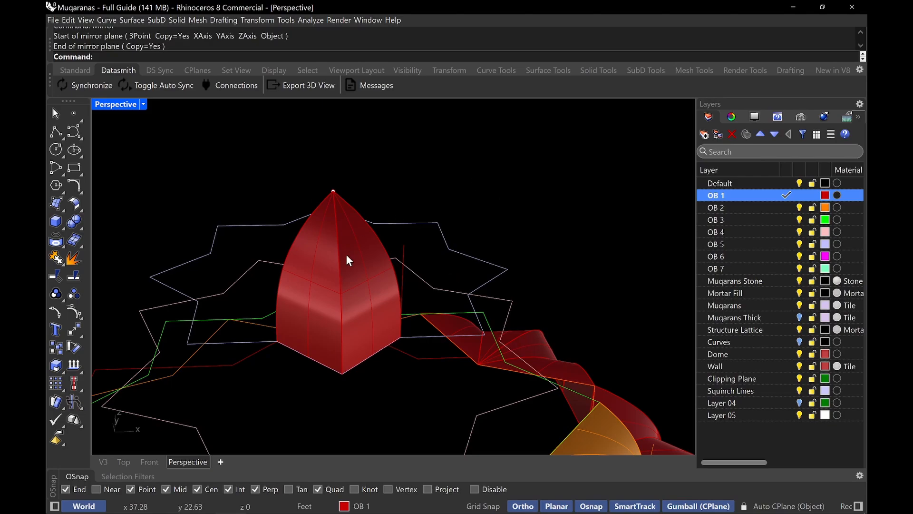
- Compare the partly built tiers with the completed muqarnas vault, viewing its stacked tiers from outside
scroll(585, 345, "down", 7)
right_click_drag(585, 346, 502, 313, "shift")
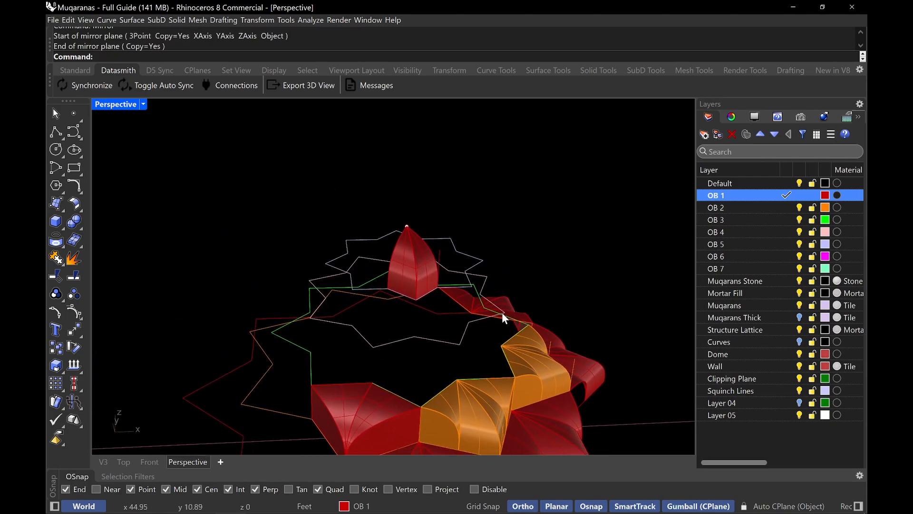
scroll(444, 213, "down", 3)
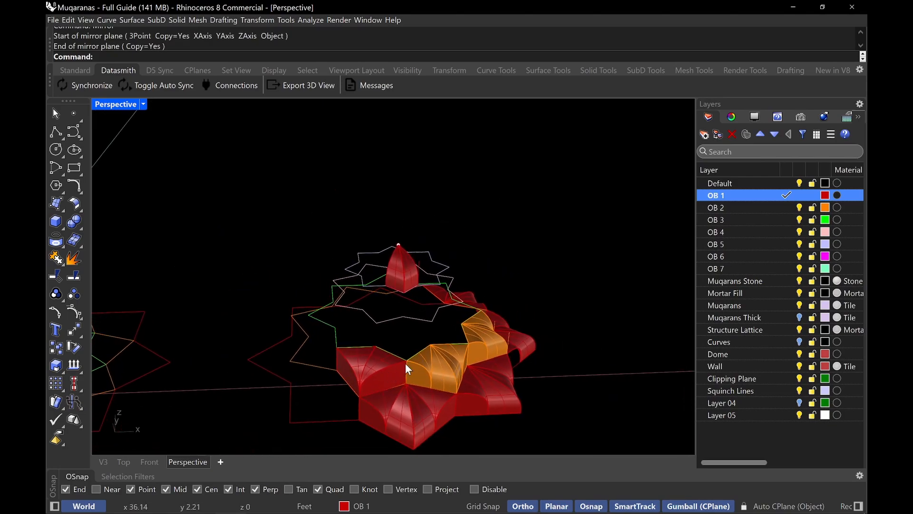
scroll(405, 363, "down", 5)
right_click_drag(450, 344, 506, 319)
type("z")
key("Return")
right_click_drag(466, 351, 476, 258)
scroll(478, 207, "up", 2)
scroll(448, 259, "up", 2)
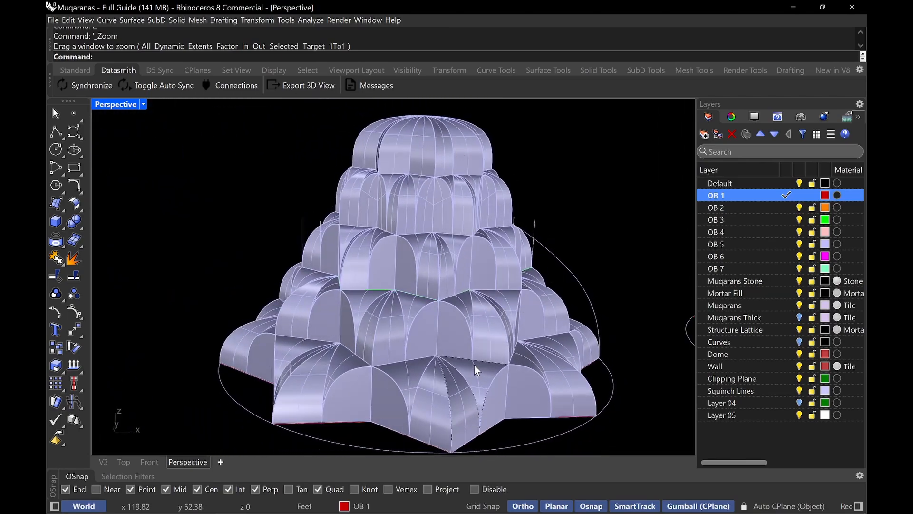
- Examine the completed vault from below and set the perspective viewport's display mode to Rendered
right_click_drag(521, 347, 406, 292)
scroll(381, 329, "up", 5)
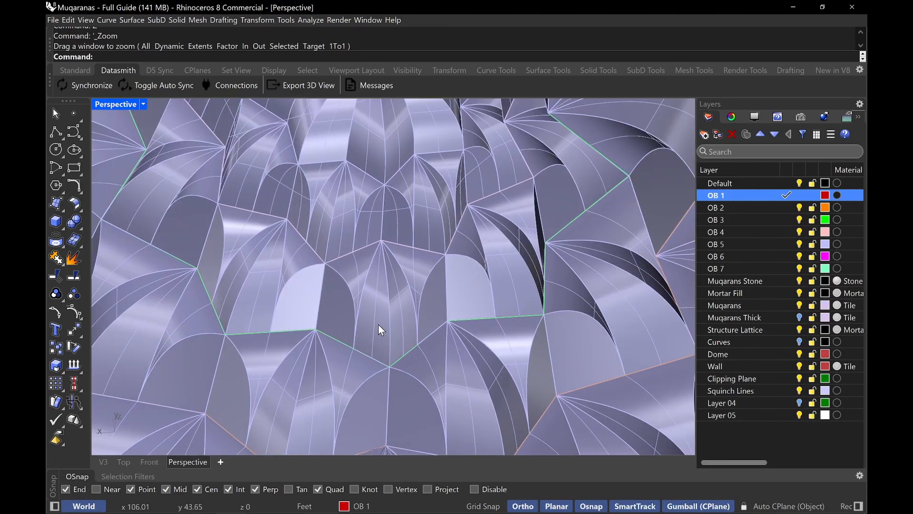
scroll(380, 329, "down", 6)
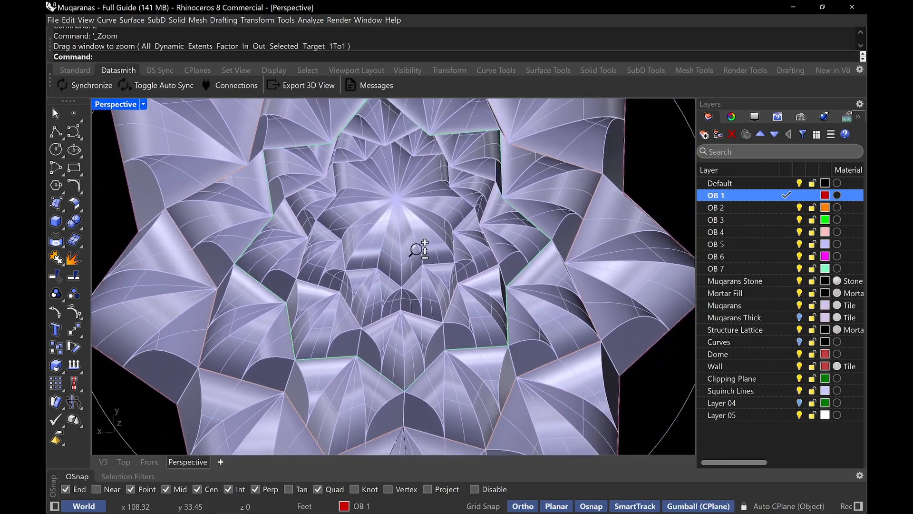
scroll(419, 249, "down", 1)
scroll(418, 252, "up", 5)
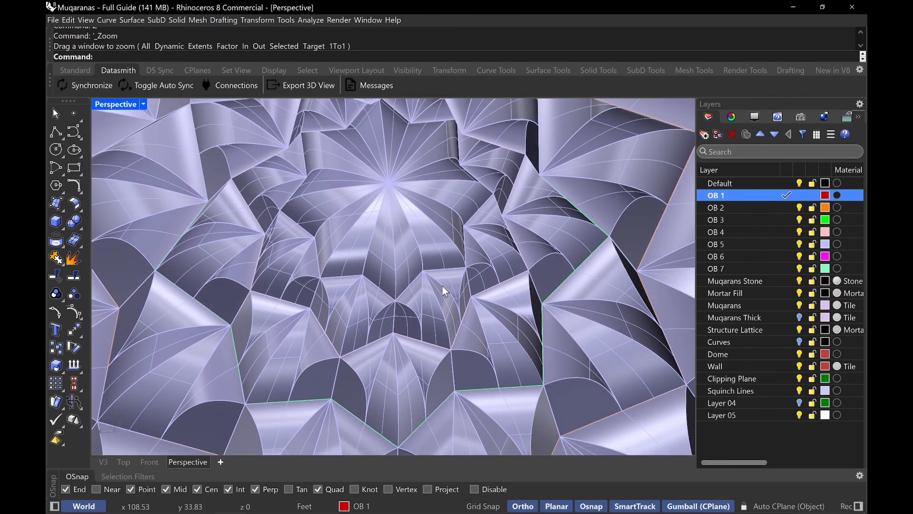
right_click_drag(444, 291, 362, 199)
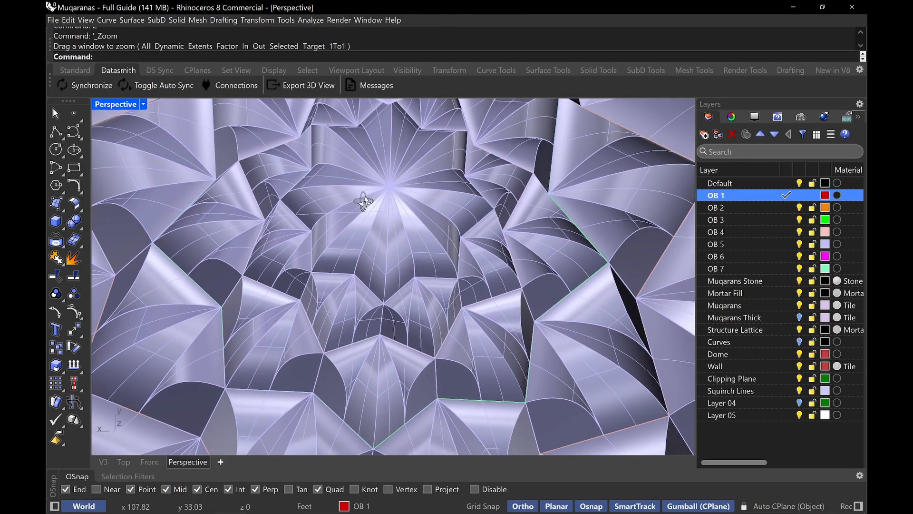
left_click(123, 103)
left_click(214, 79)
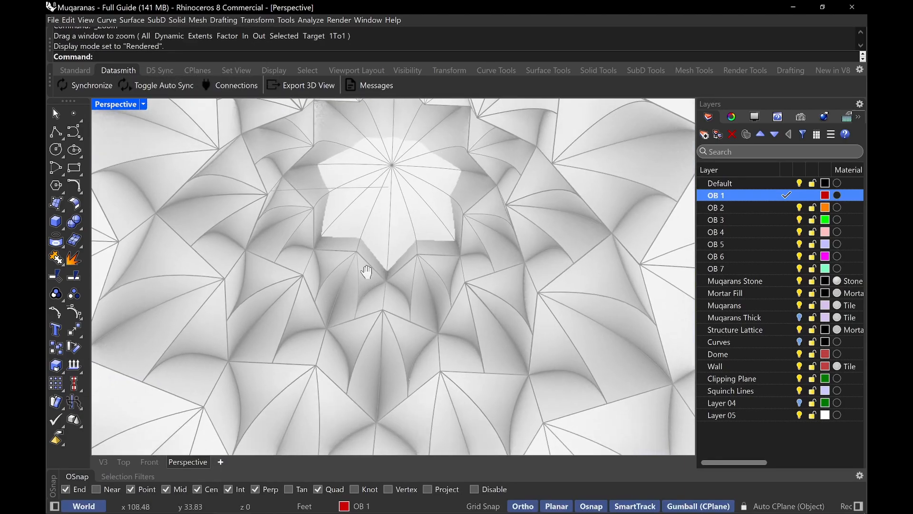
- Review the rendered vault and the partly built tiers, and highlight the two outermost curves of the flat star plan
right_click_drag(366, 272, 428, 266, "shift")
scroll(409, 225, "down", 3)
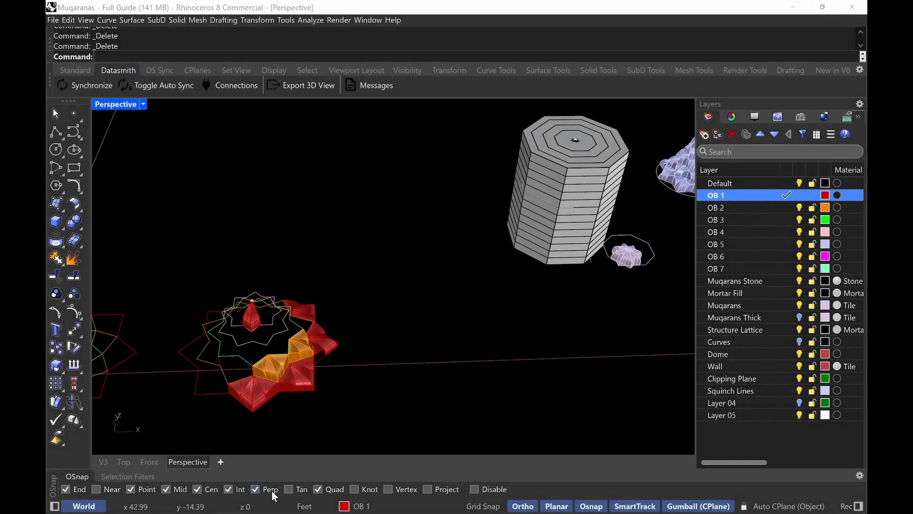
right_click_drag(335, 333, 366, 321, "shift")
scroll(385, 308, "down", 4)
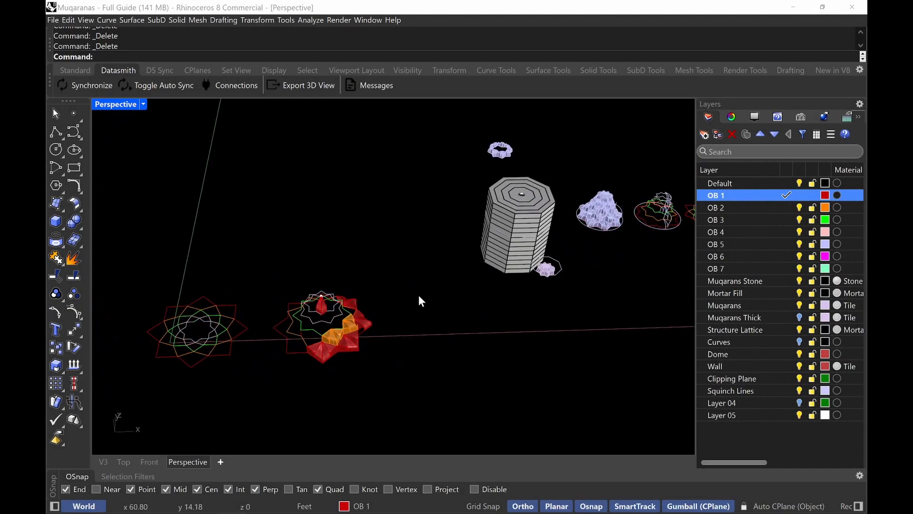
right_click_drag(455, 289, 468, 291, "shift")
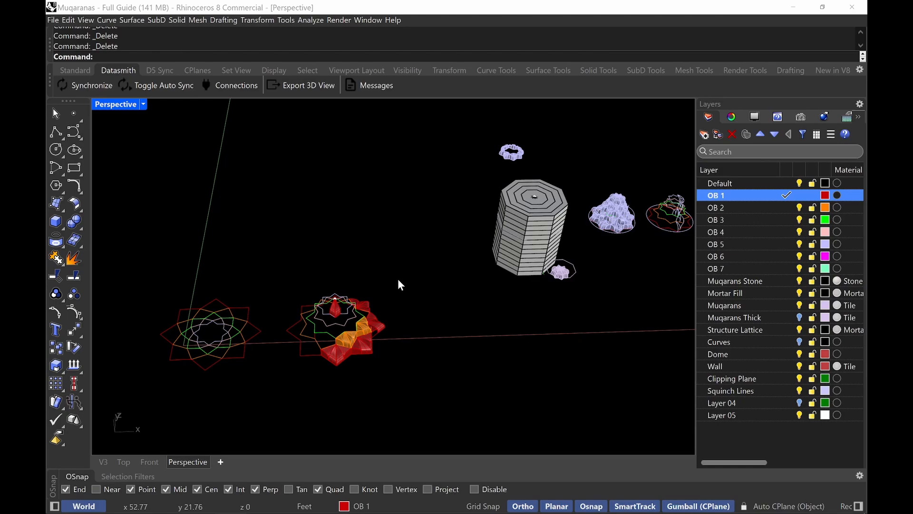
scroll(285, 300, "up", 6)
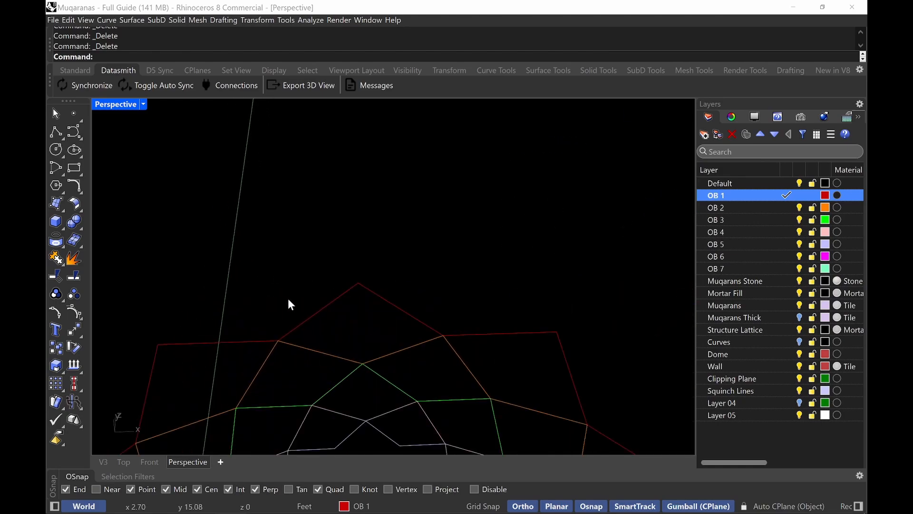
left_click(308, 317)
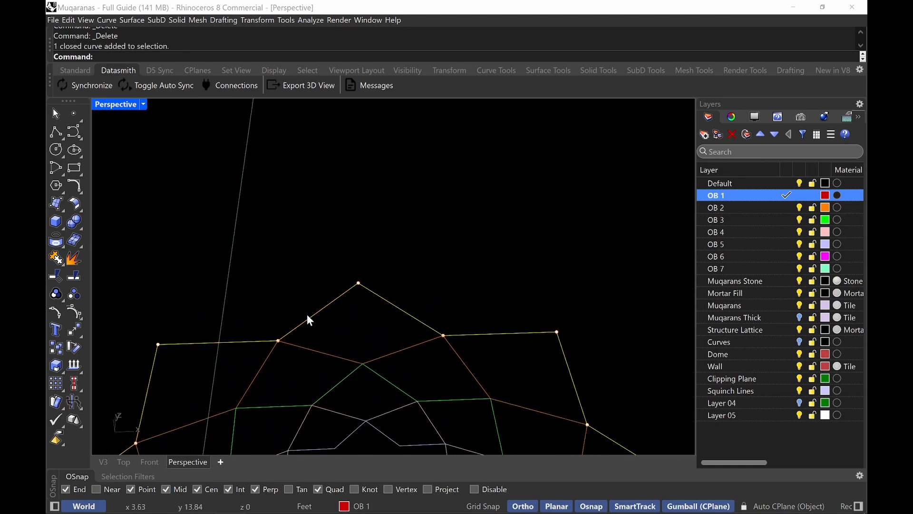
left_click(462, 359)
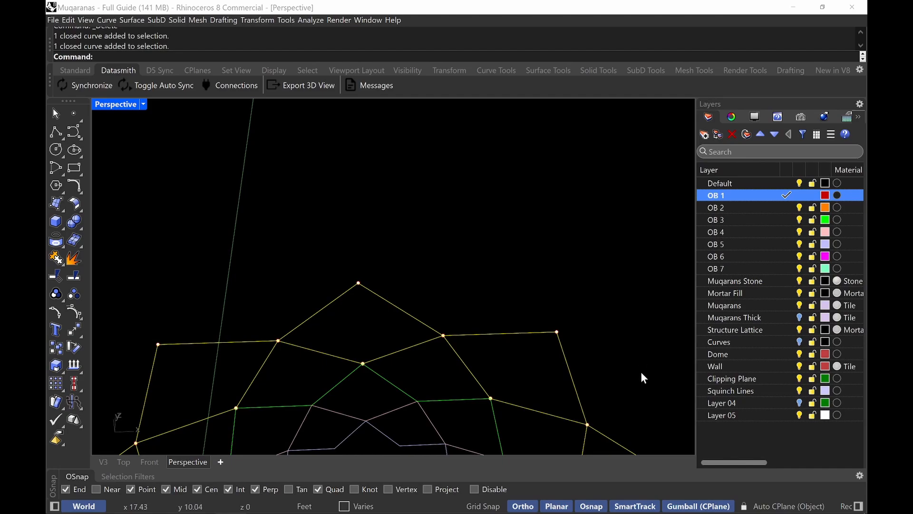
key("Escape")
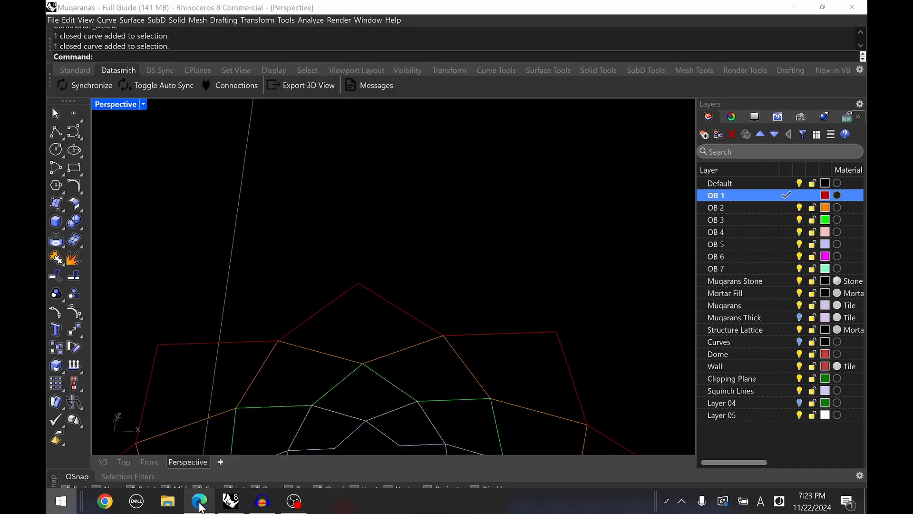
- Switch to the Edge browser and examine the lower muqarnas tiers in the Abdullaziz Khan madrasa entrance photo up close
left_click(200, 501)
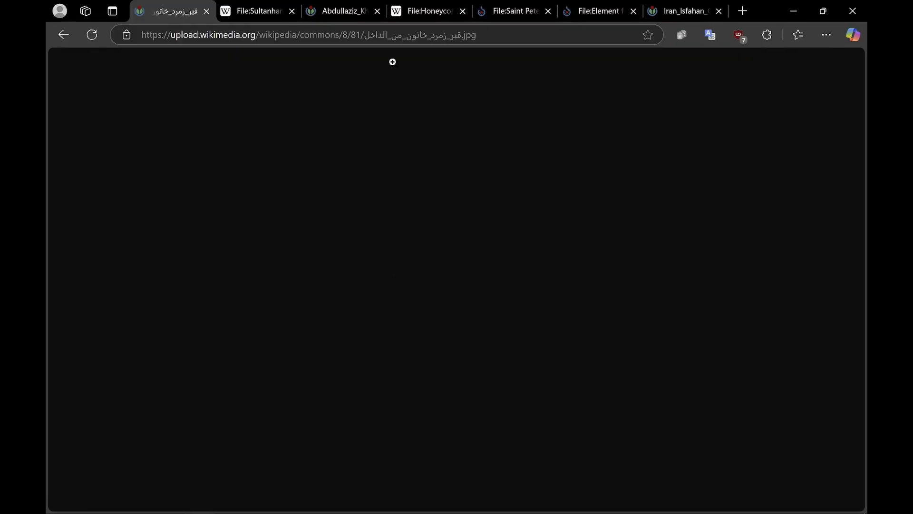
left_click(269, 14)
left_click(337, 12)
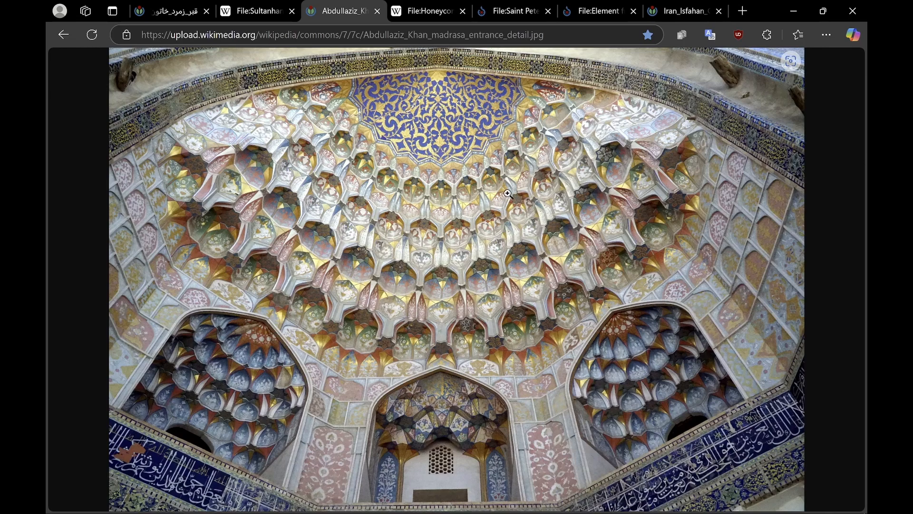
left_click(485, 325)
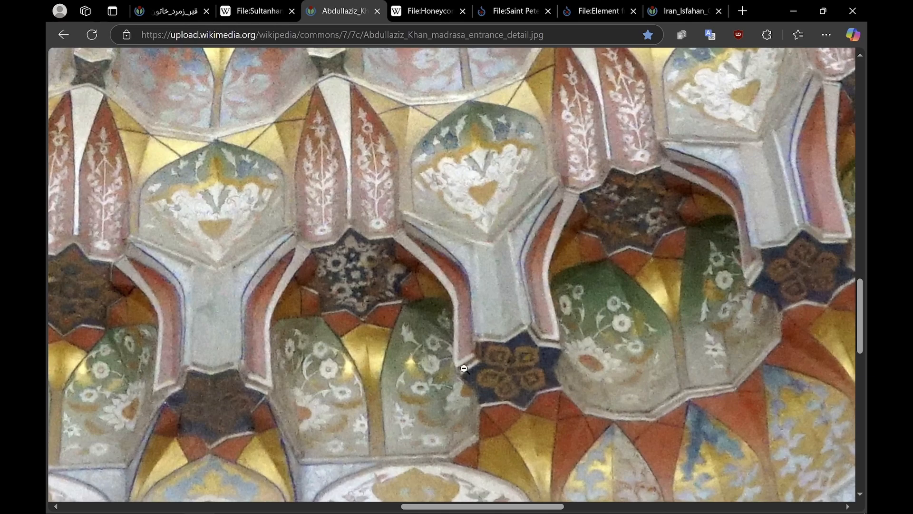
scroll(457, 305, "down", 5)
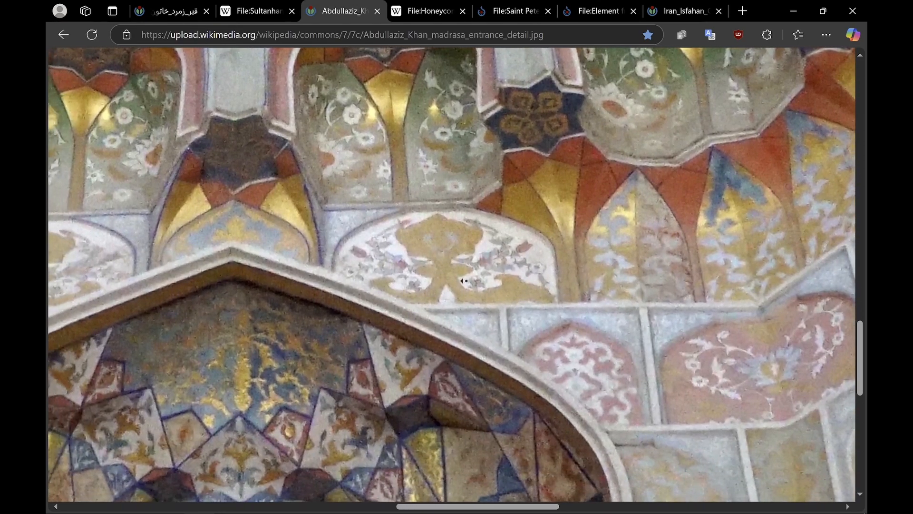
middle_click_drag(464, 281, 349, 277)
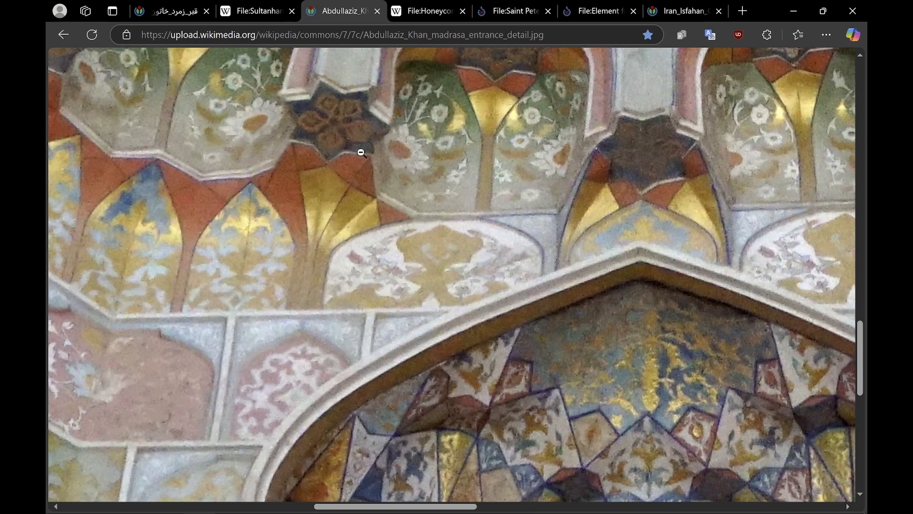
scroll(461, 201, "up", 5)
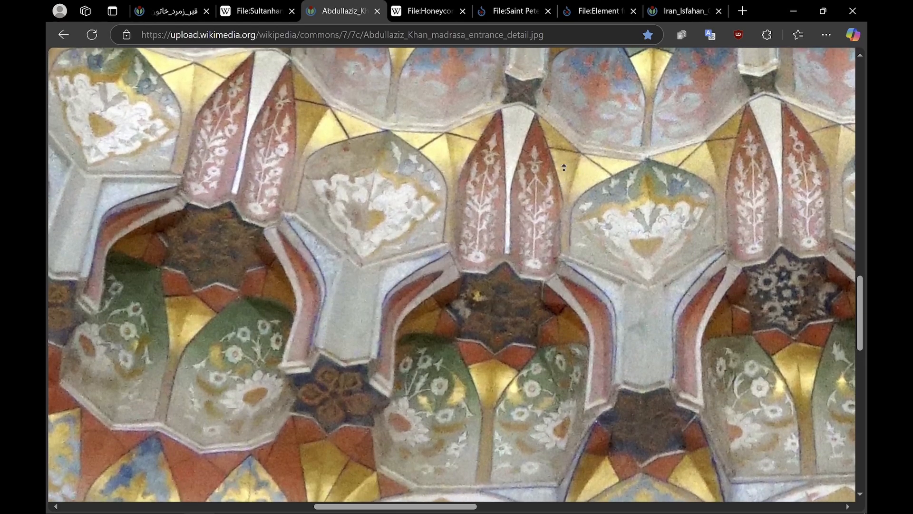
middle_click(567, 163)
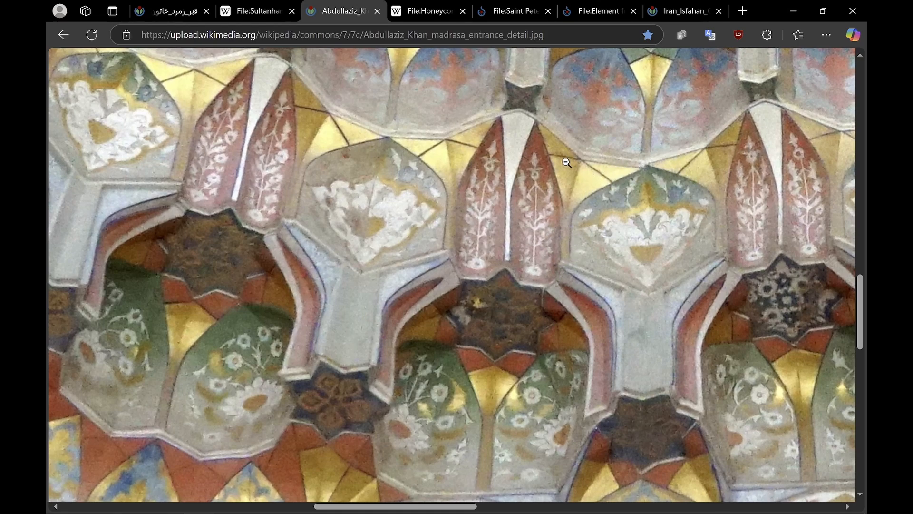
- Examine the blue muqarnas of the side niche and the faceted vault of the central niche in the madrasa photo
left_click(485, 264)
left_click(690, 387)
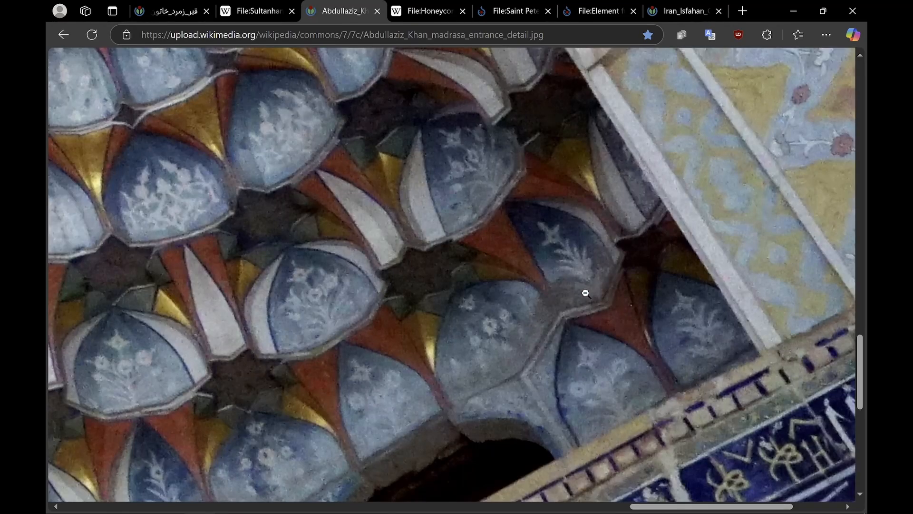
scroll(363, 295, "left", 1)
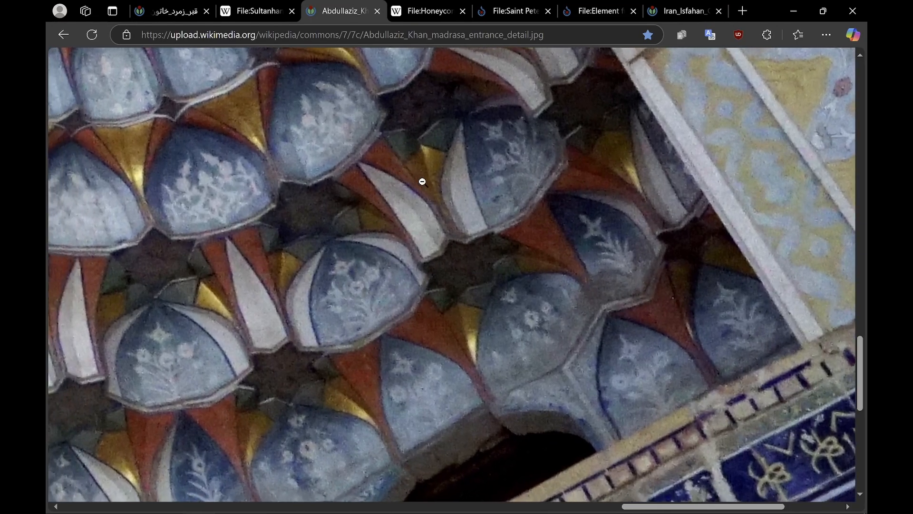
scroll(422, 182, "left", 10)
scroll(422, 182, "down", 2)
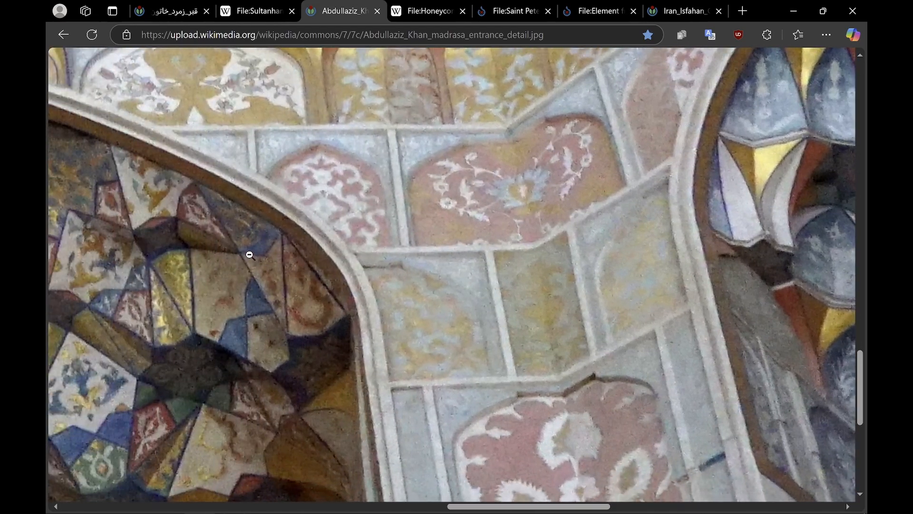
scroll(249, 255, "left", 2)
scroll(249, 254, "down", 1)
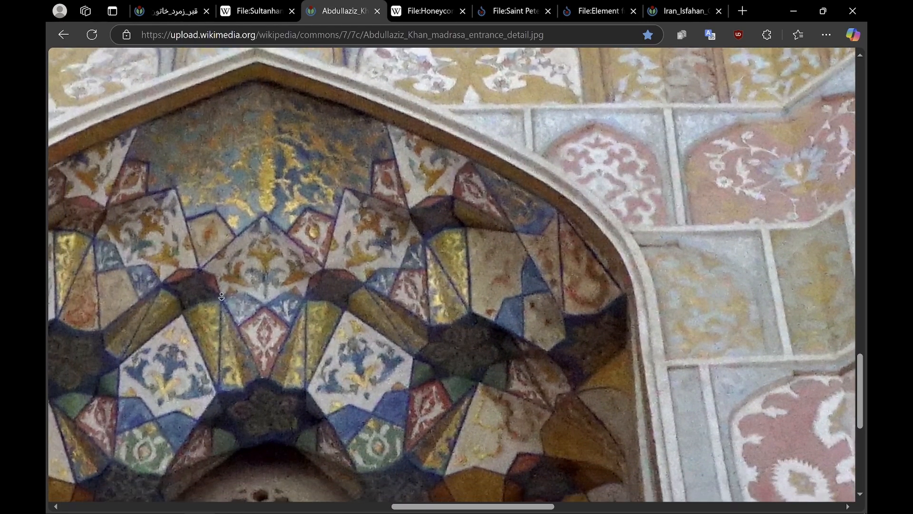
scroll(221, 296, "down", 1)
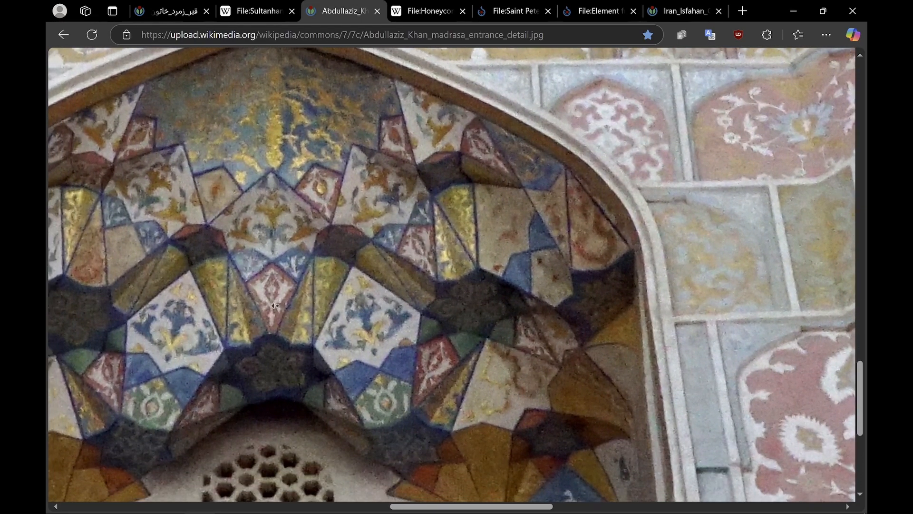
scroll(275, 305, "left", 2)
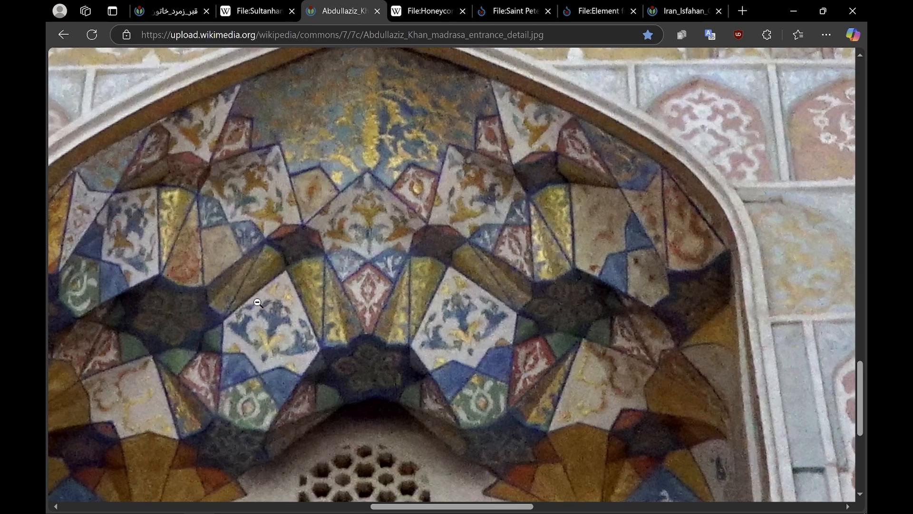
scroll(292, 331, "up", 8)
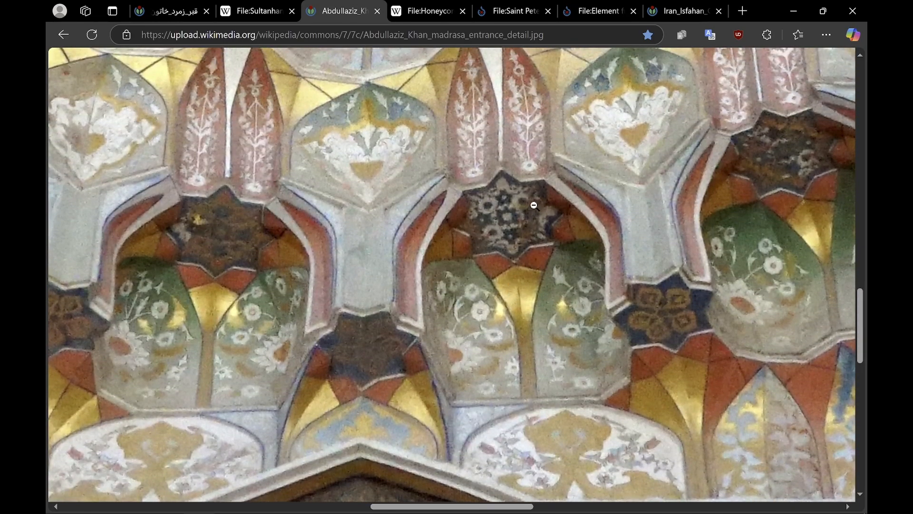
- Inspect how the stars and paired cells connect across the middle tiers of the madrasa's main vault
left_click(533, 205)
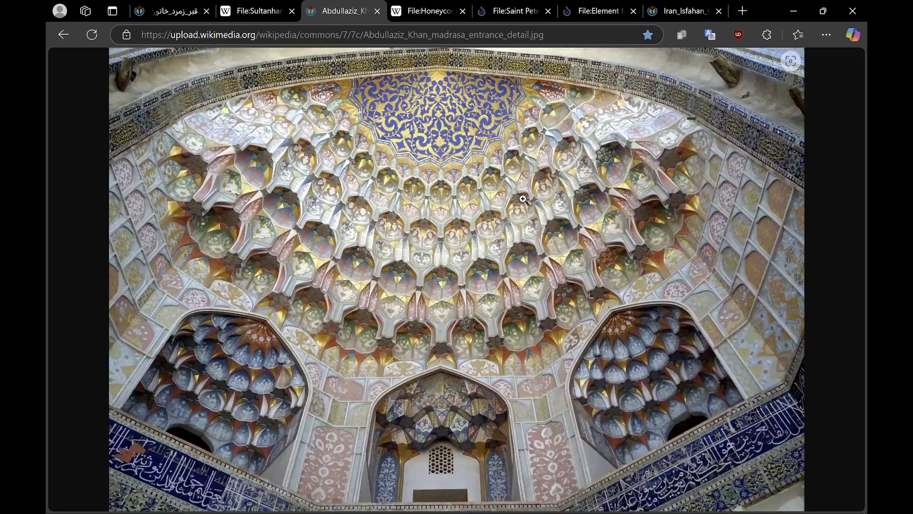
left_click(387, 246)
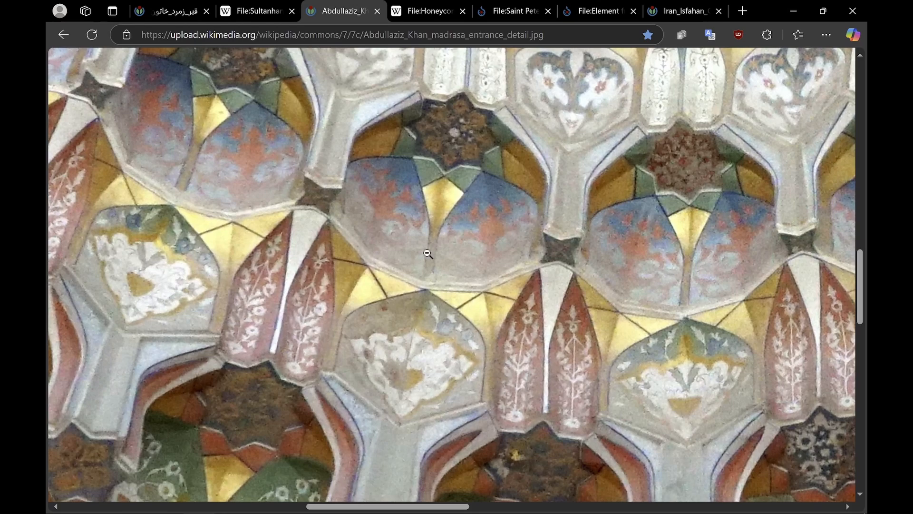
scroll(428, 259, "down", 1)
scroll(428, 259, "down", 3)
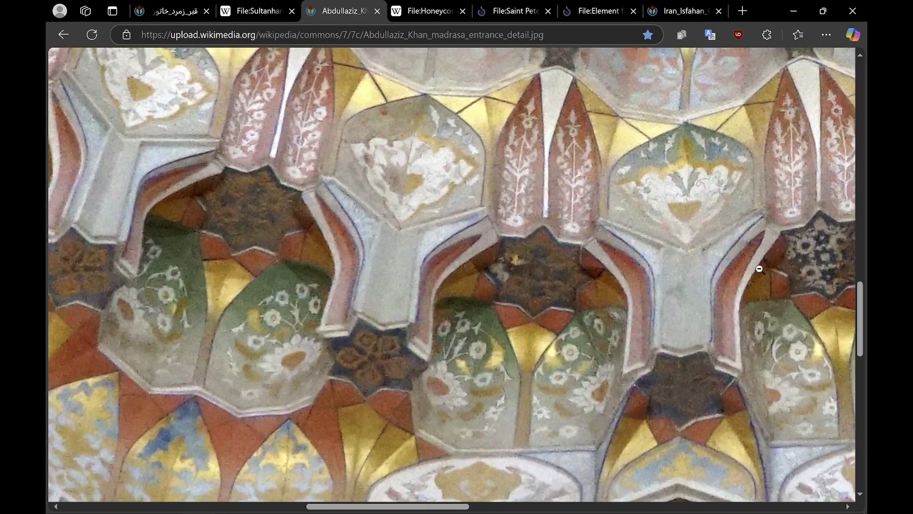
- Return to Rhino and switch to the Top view, with empty space beside the flat star plan
left_click(796, 13)
scroll(490, 295, "down", 5)
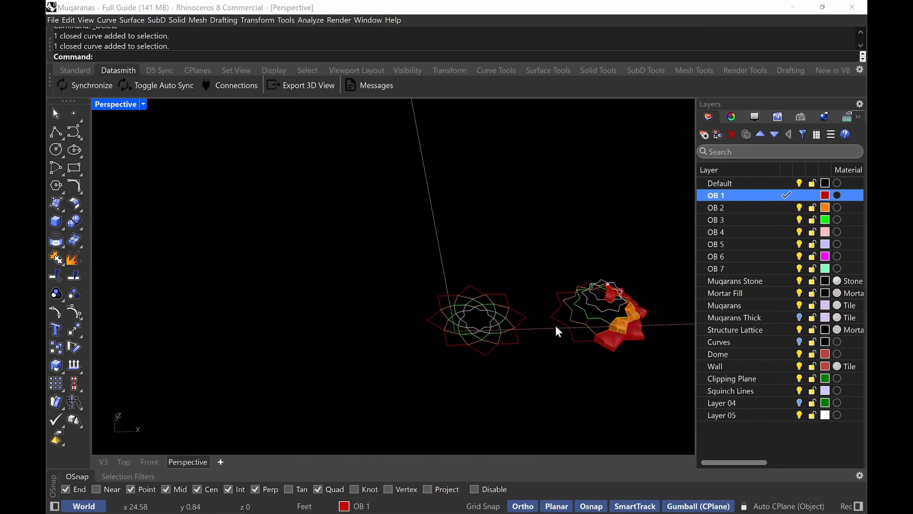
right_click_drag(559, 326, 499, 335, "shift")
right_click_drag(383, 322, 481, 335, "shift")
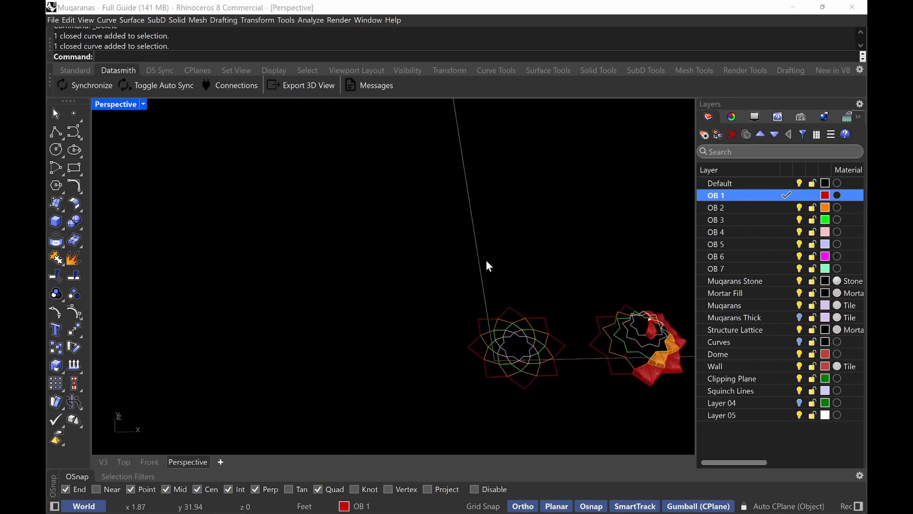
left_click_drag(565, 265, 442, 381)
double_click(118, 105)
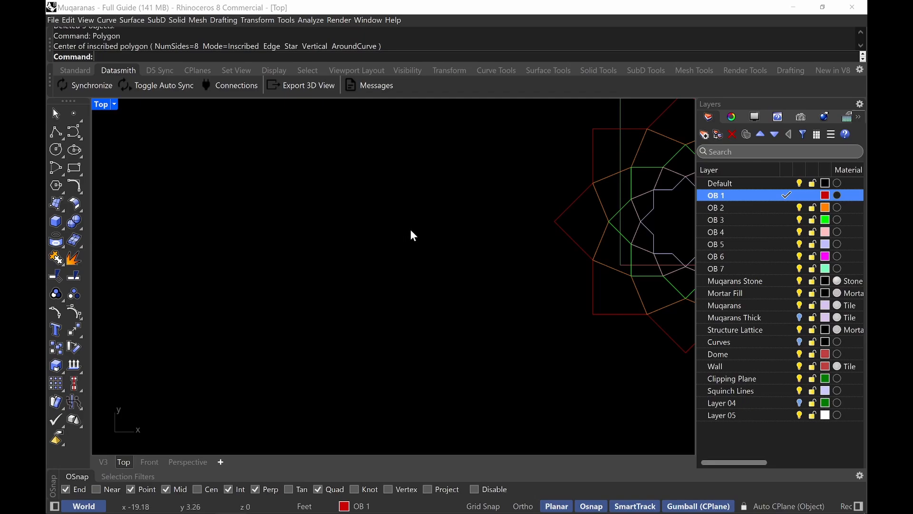
- Draw an inscribed 8-sided polygon with a 12' radius beside the flat star plan, its corners aligned orthogonally to its center
type("olygon")
key("Return")
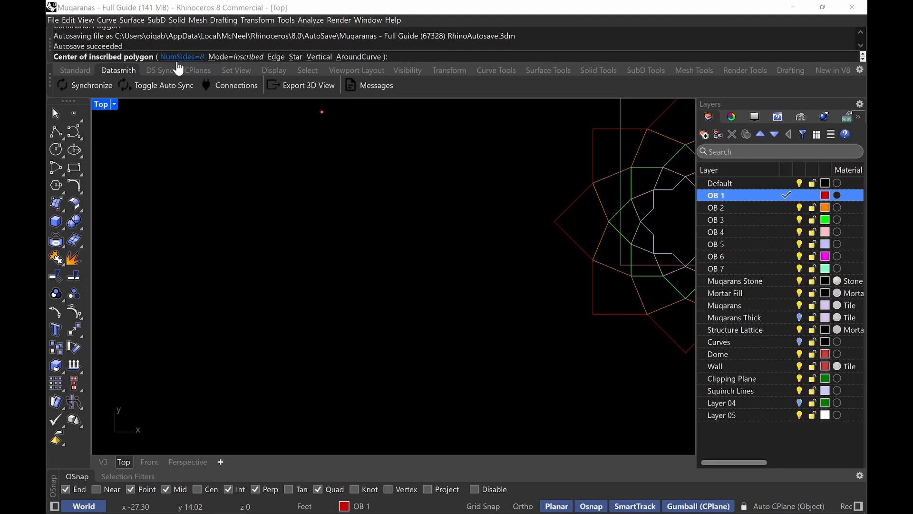
left_click(361, 245)
type("12'")
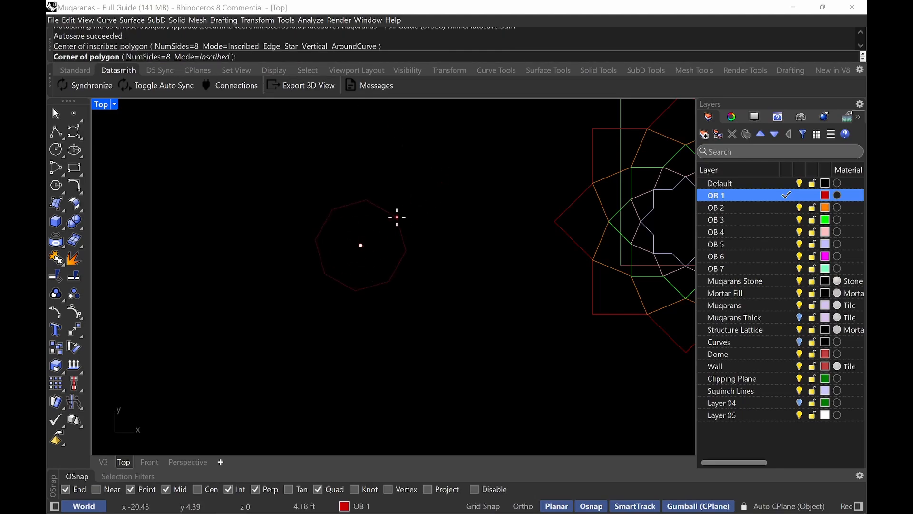
key("Return")
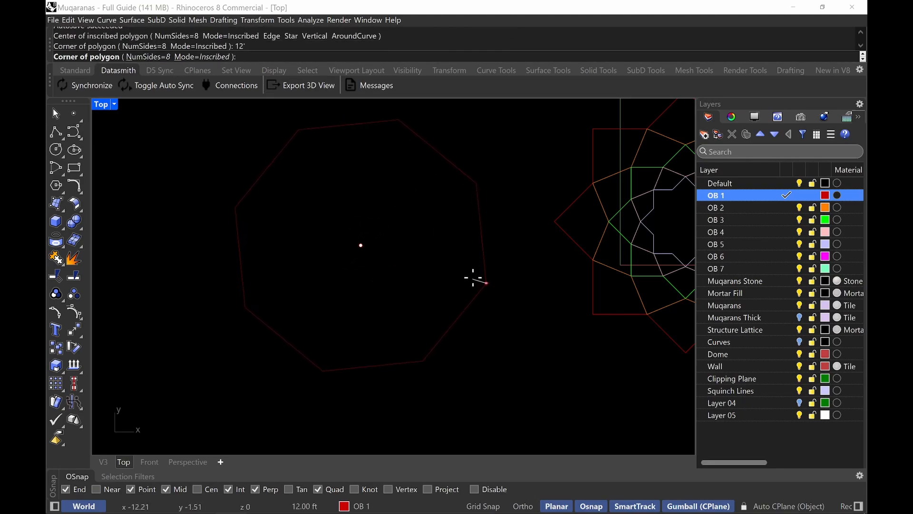
key("F8")
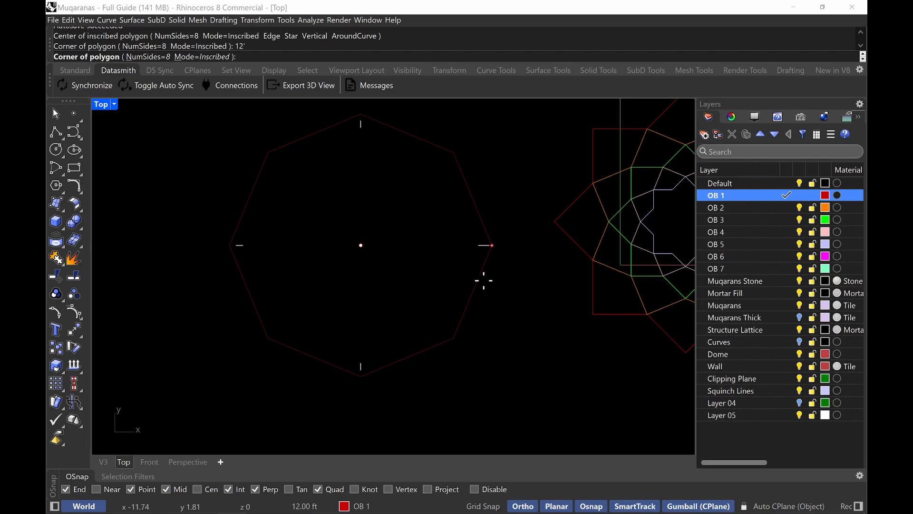
left_click(481, 275, "shift")
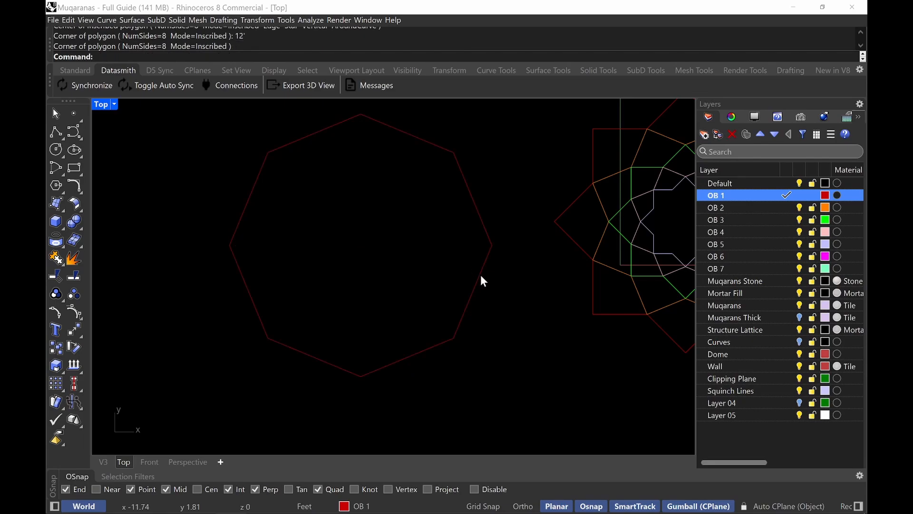
- Draw a line from the midpoint of the octagon's lower-left edge to the octagon's bottom corner
right_click_drag(409, 244, 424, 255)
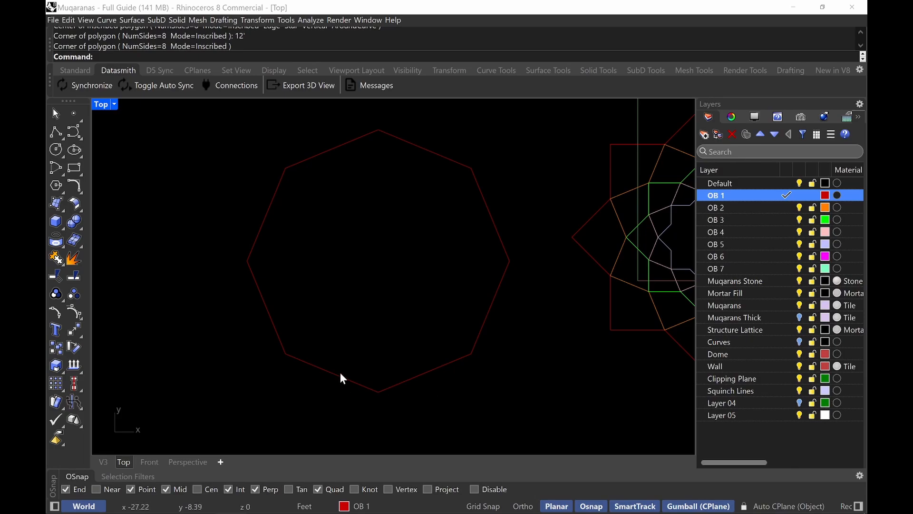
type("line")
key("Return")
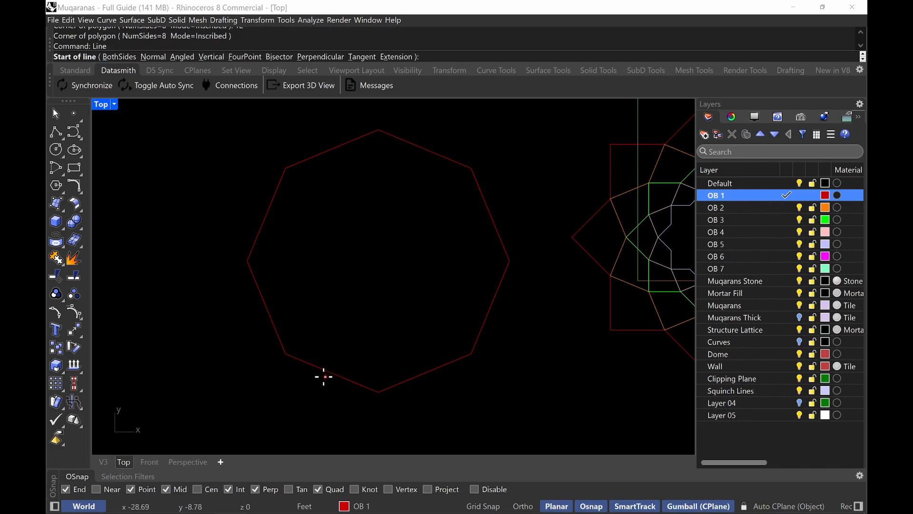
left_click(332, 374)
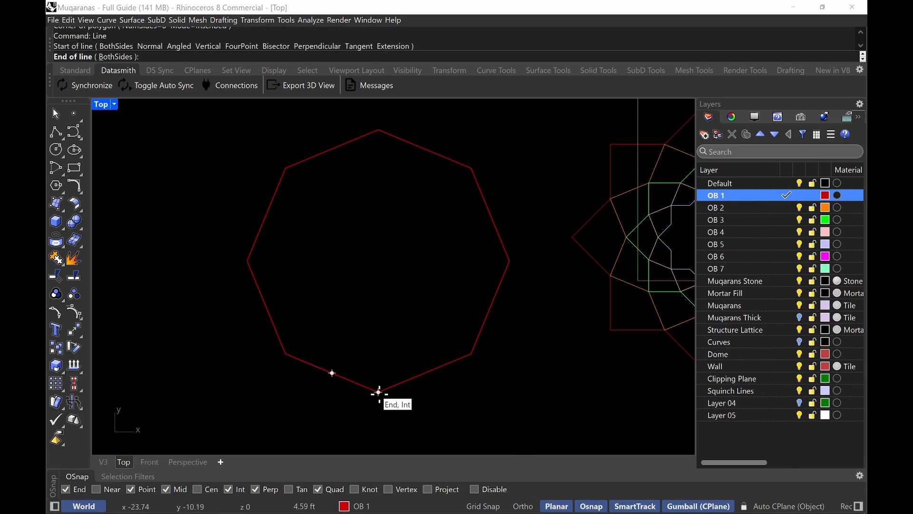
key("Escape")
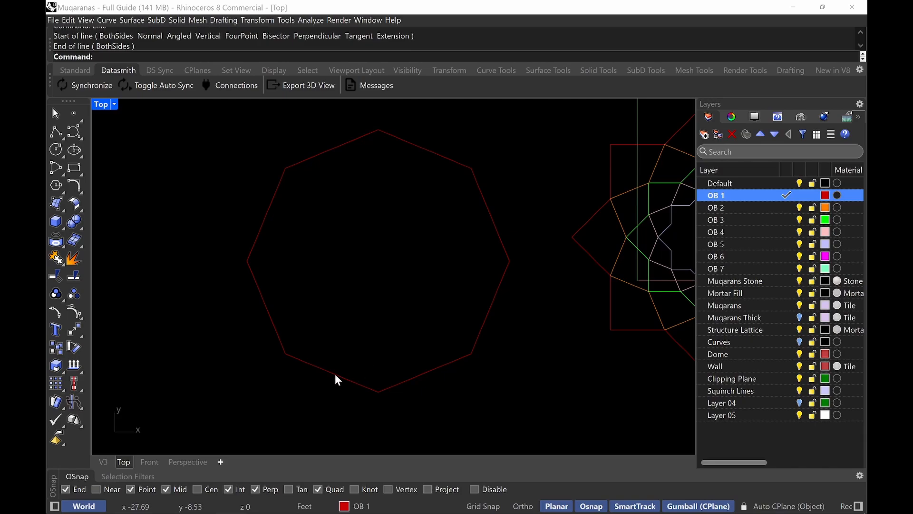
- Draw an 8-pointed star centered on the lower-left edge's midpoint, its corner at the new line's midpoint, with an automatic second radius
type("polygon")
key("Return")
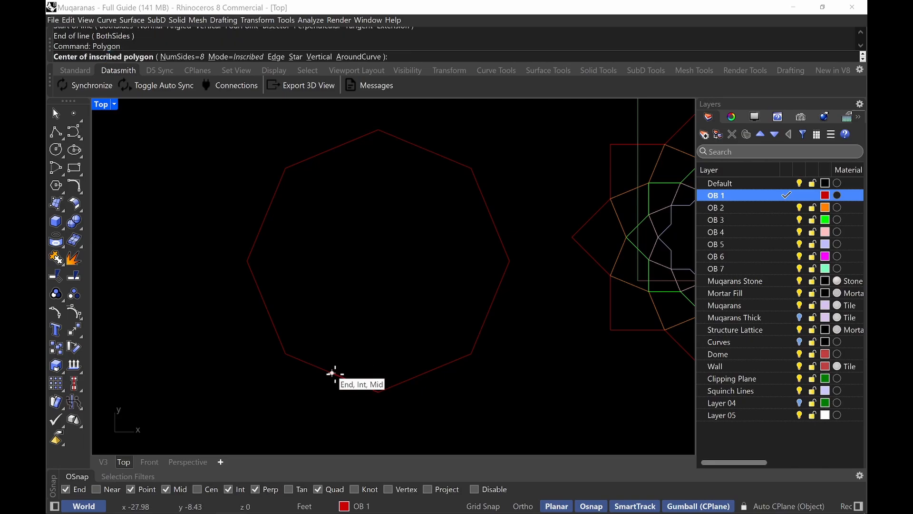
left_click(296, 57)
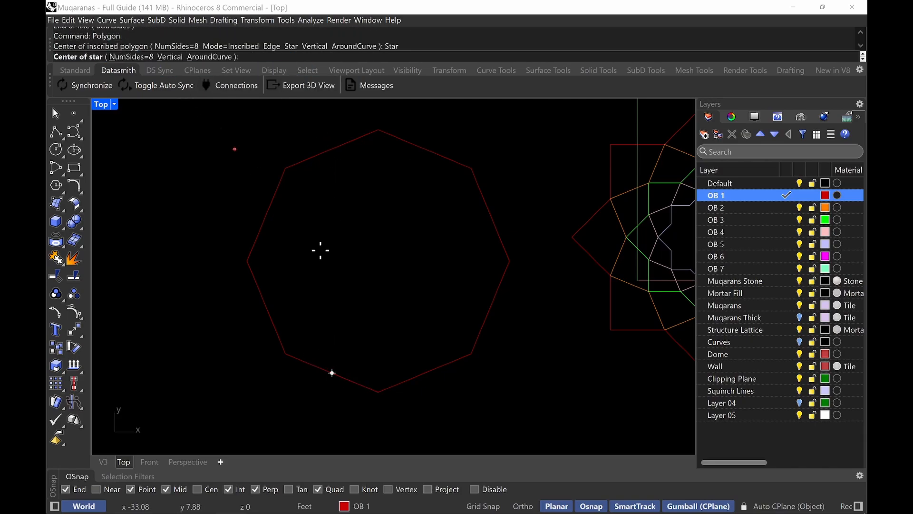
left_click(332, 374)
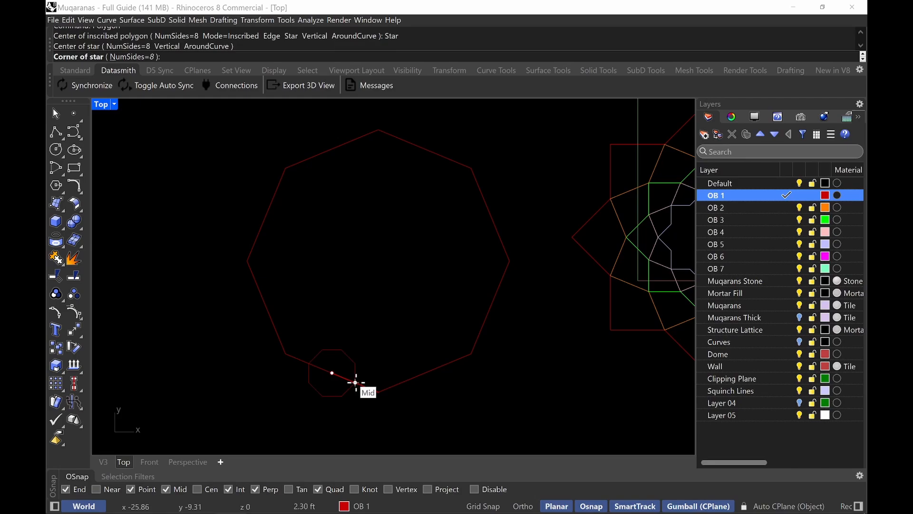
left_click(356, 382)
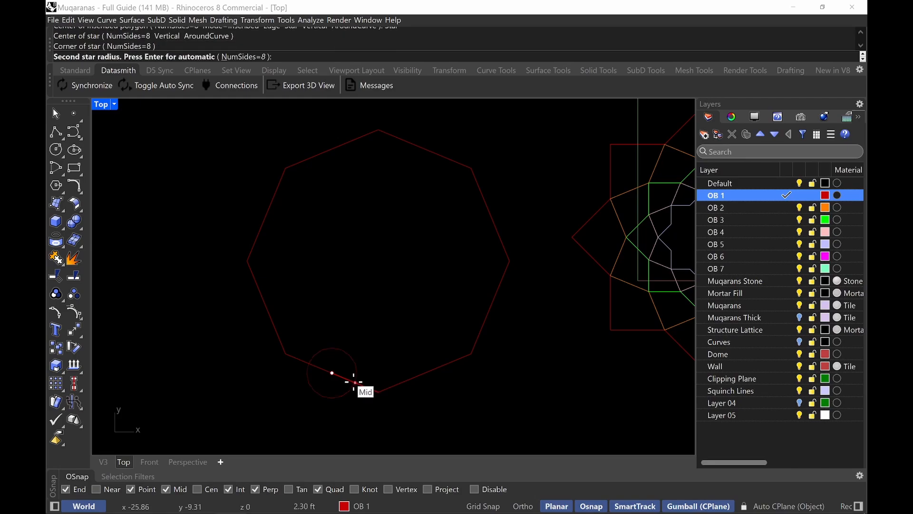
key("Return")
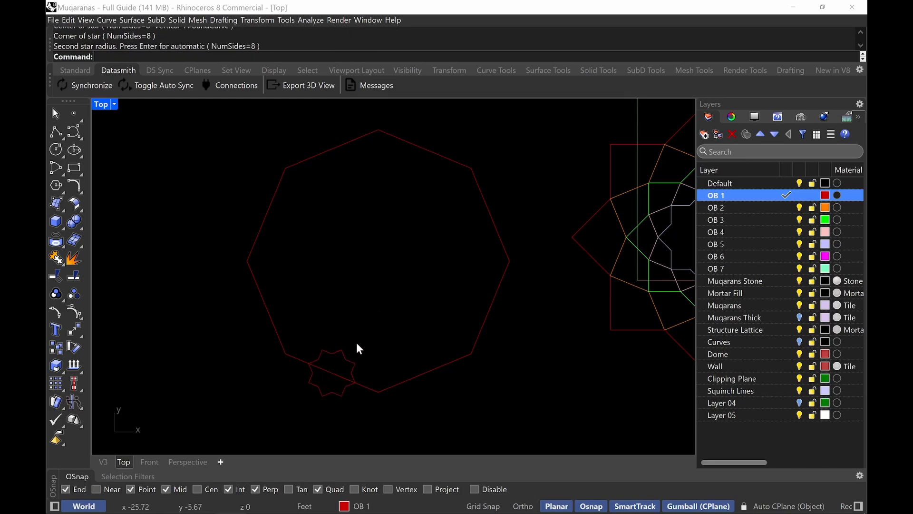
- Copy the small star into the empty space left of the octagon and clear the selection
left_click(354, 364)
left_click_drag(332, 373, 149, 343, "alt")
left_click(231, 388)
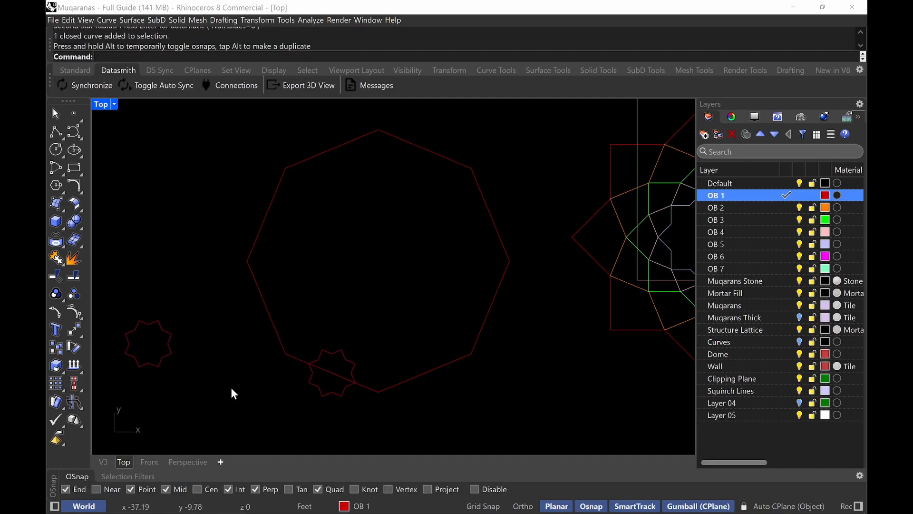
- Trim away the part of the small eight-pointed star that lies outside the large octagon's lower edge
type("trim")
key("Return")
left_click_drag(418, 290, 306, 393)
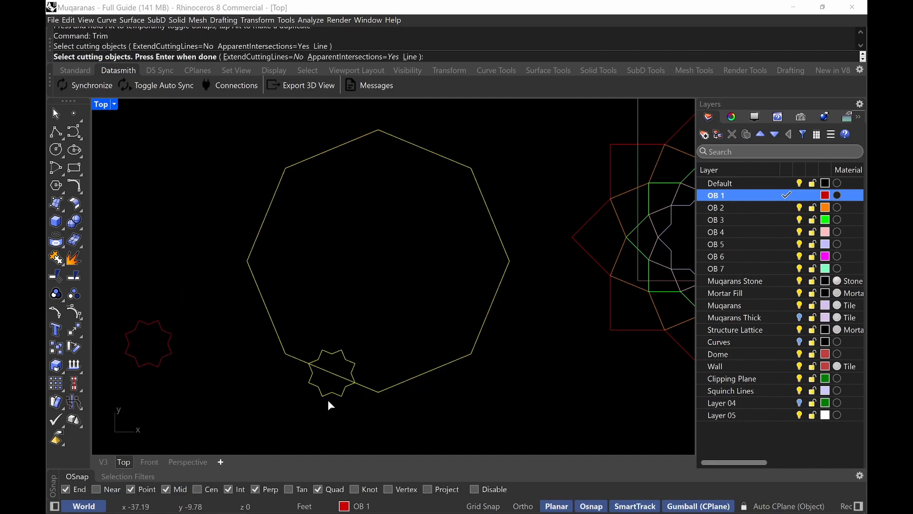
key("Return")
left_click(324, 395)
key("Return")
- Polar-array the trimmed star curve around the octagon's center with 8 items over 360 degrees
left_click(349, 355)
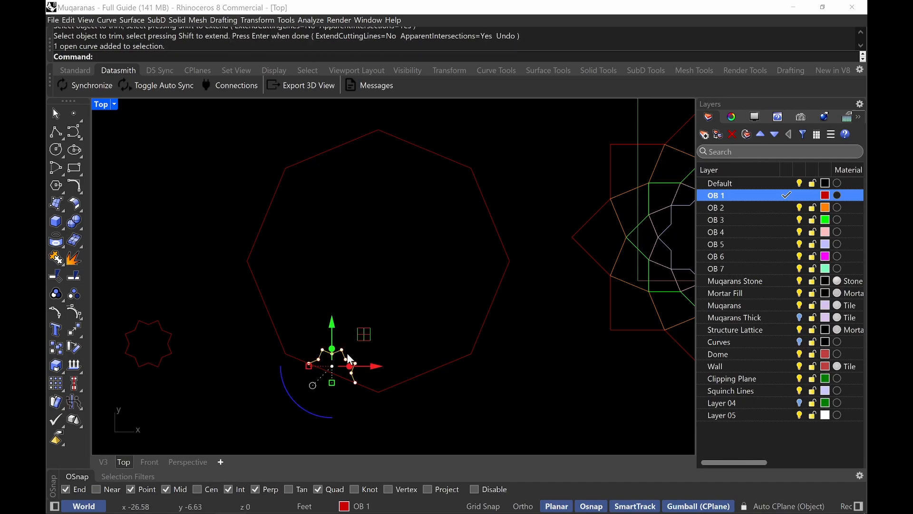
type("arraypolar")
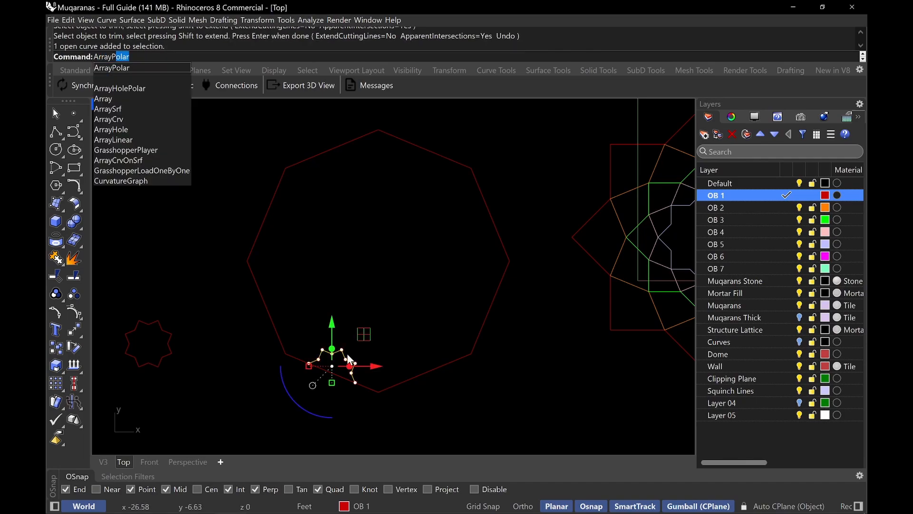
key("Return")
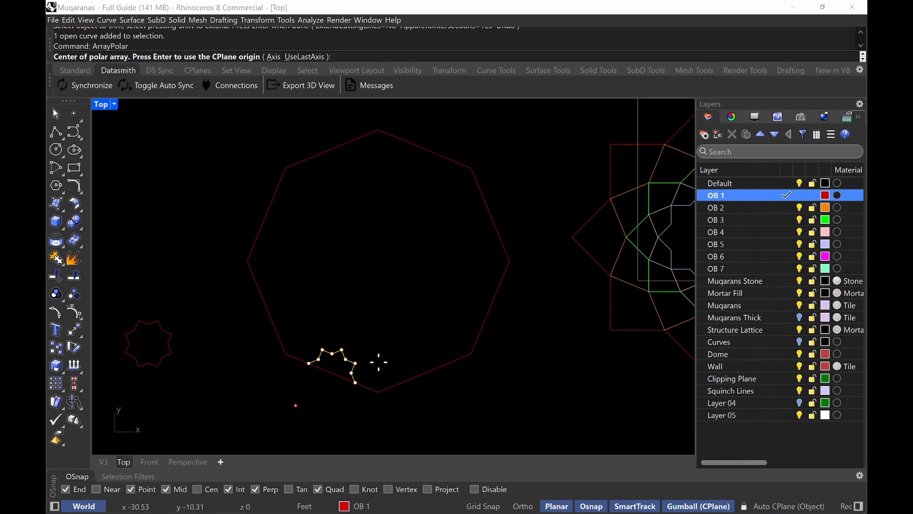
type("center")
key("Return")
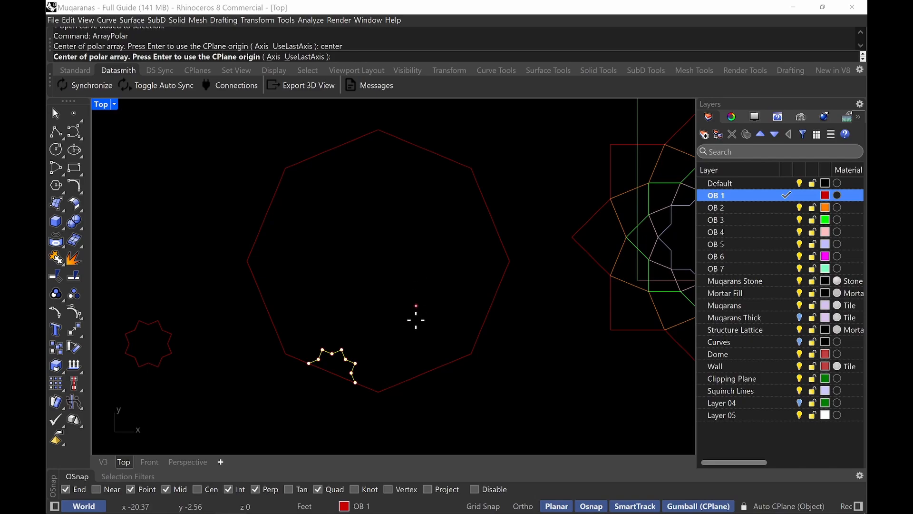
left_click(438, 368)
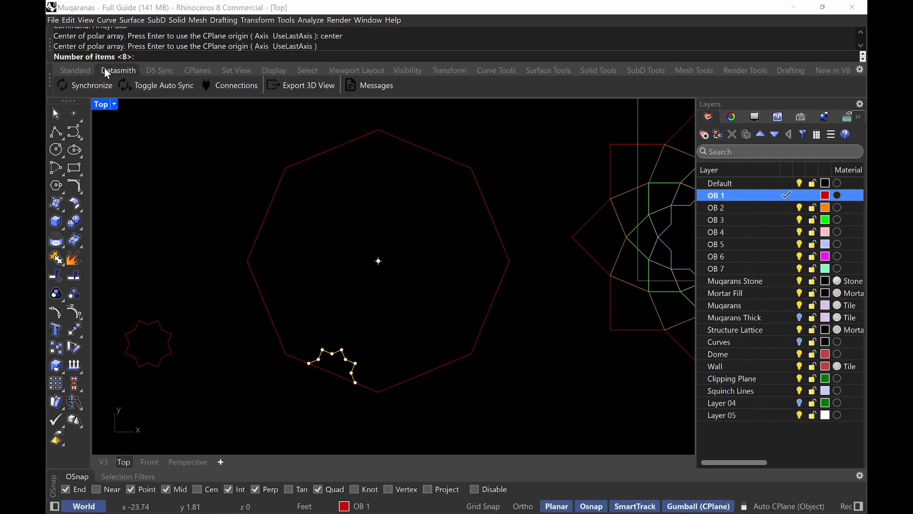
key("Return")
left_click(333, 375)
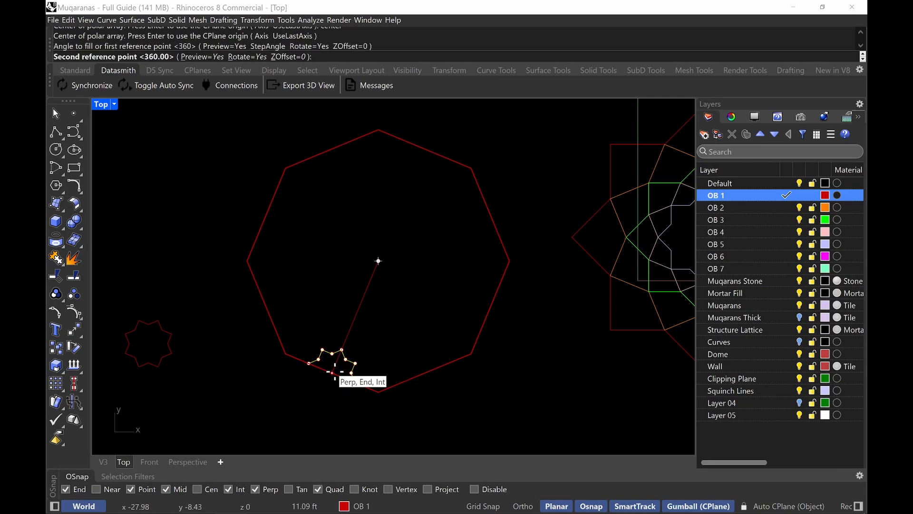
key("Return")
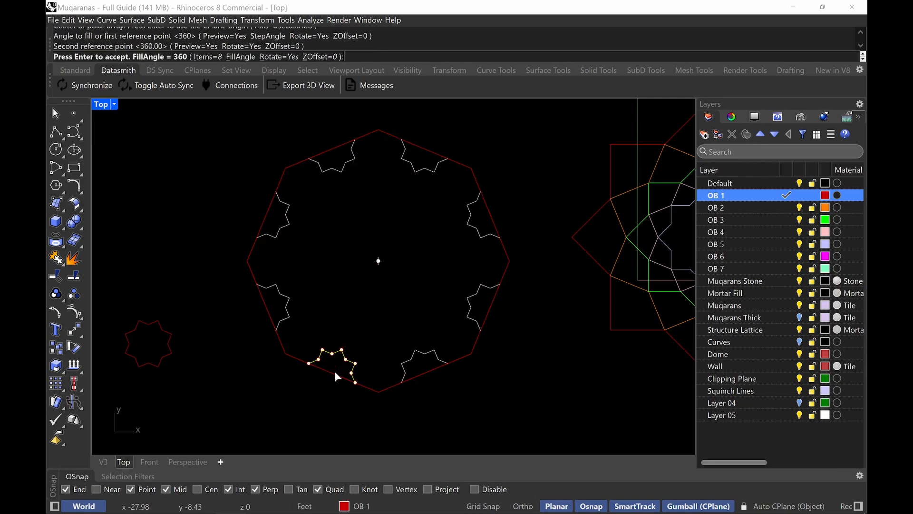
key("Return")
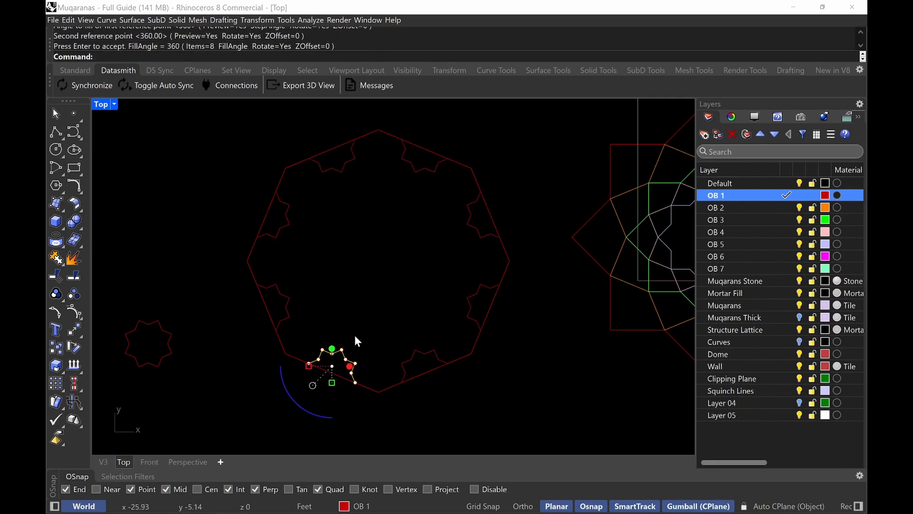
key("Escape")
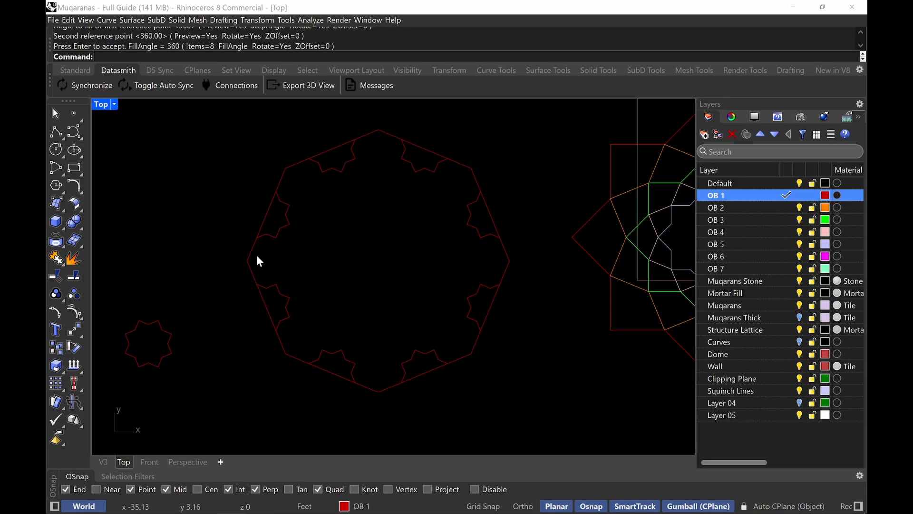
- Group the octagon with all the arrayed star curves
left_click_drag(545, 123, 230, 417)
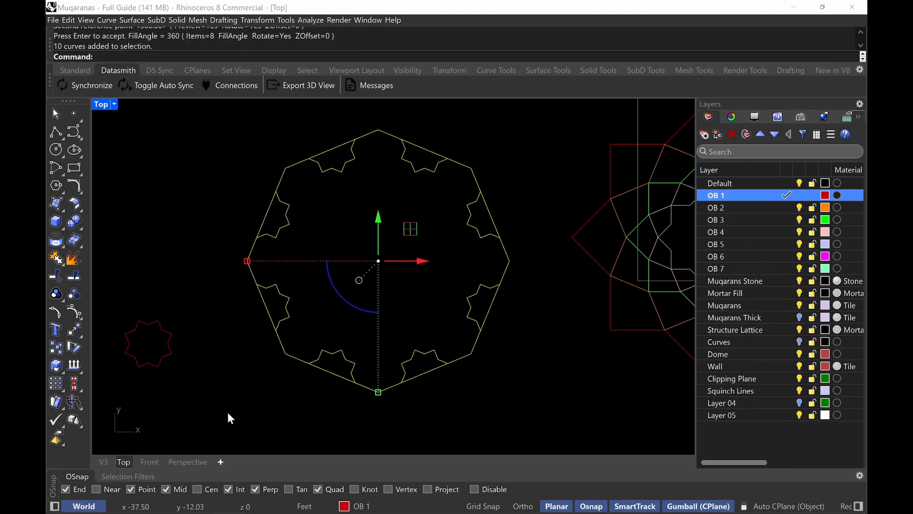
type("Group")
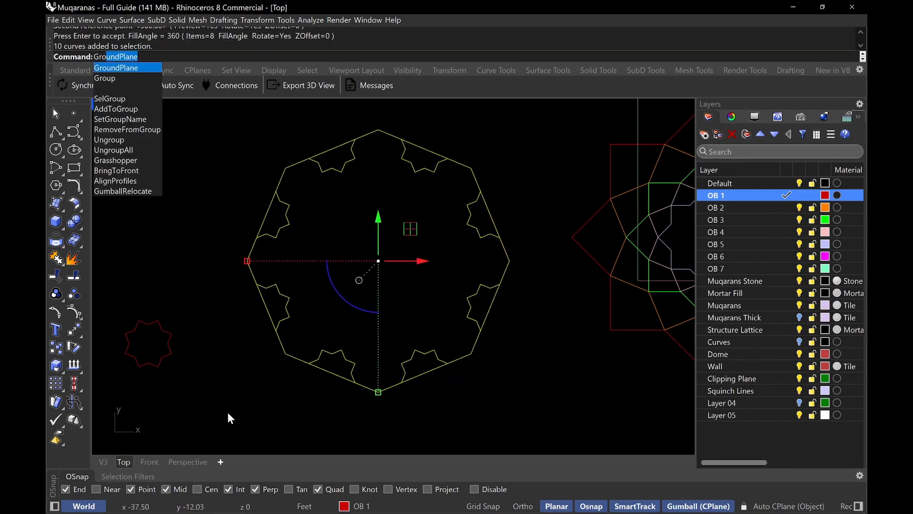
key("Return")
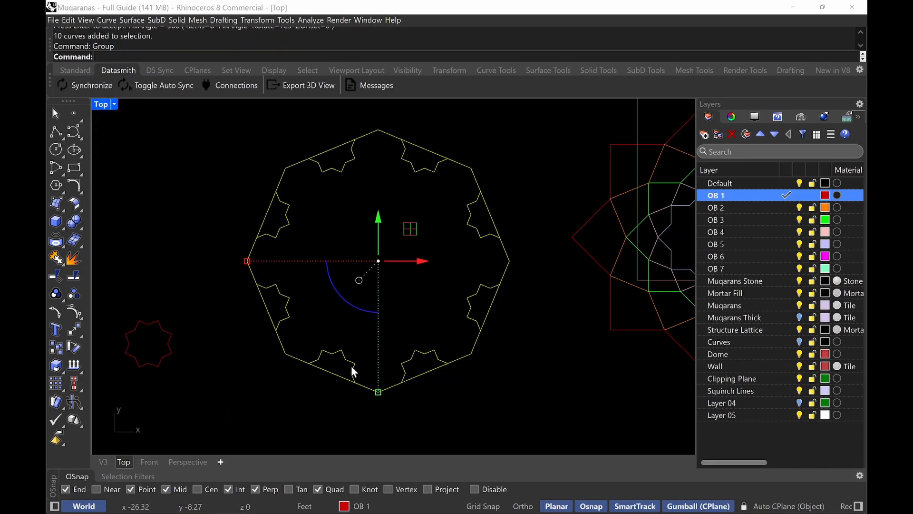
left_click(361, 312)
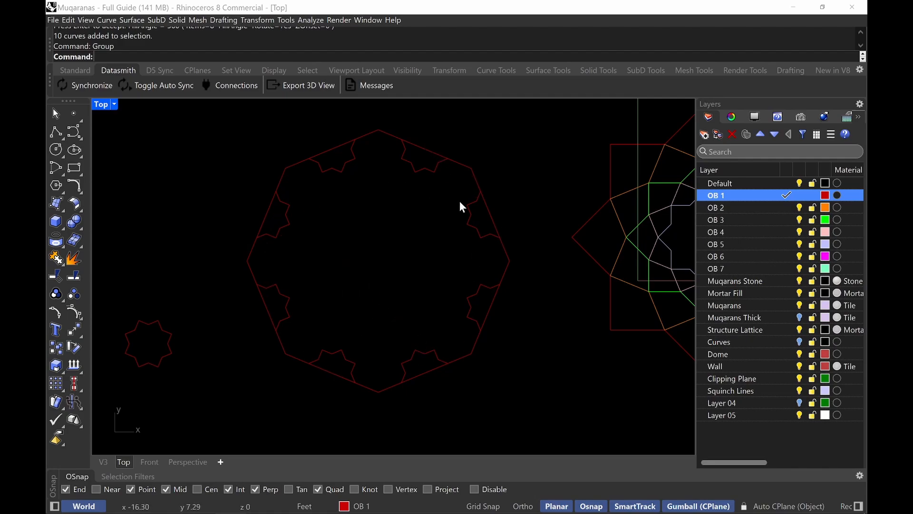
- Trim the octagon's edge segments that bridge the star cut-outs on all eight sides, using the grouped curves as cutters
type("trim")
key("Return")
left_click_drag(542, 117, 221, 407)
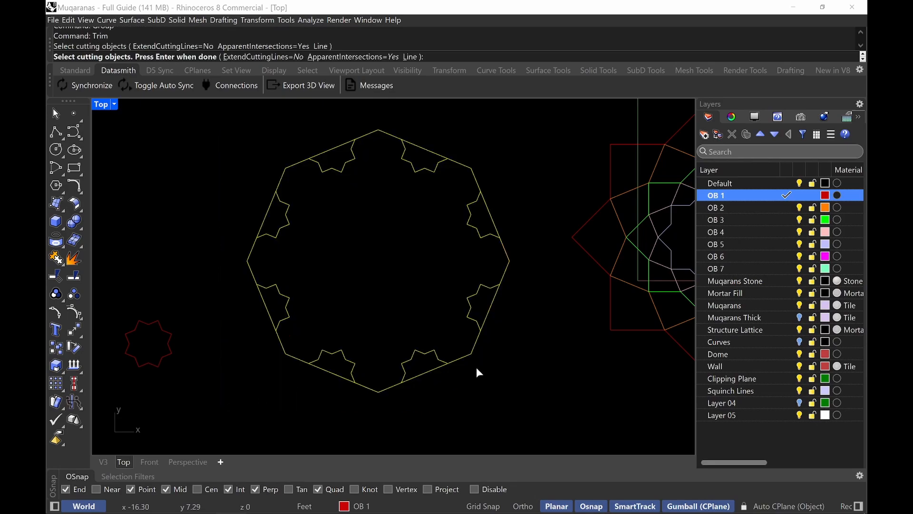
key("Return")
left_click(261, 307)
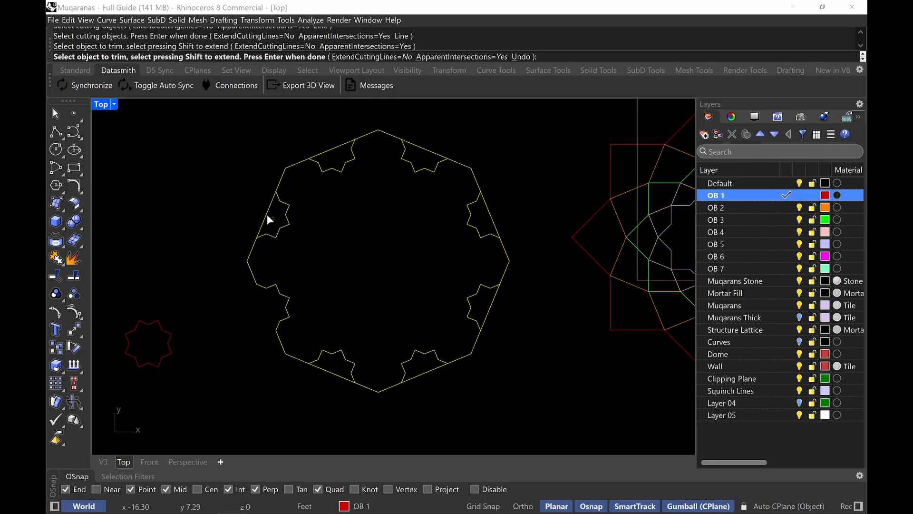
left_click(269, 218)
left_click(331, 152)
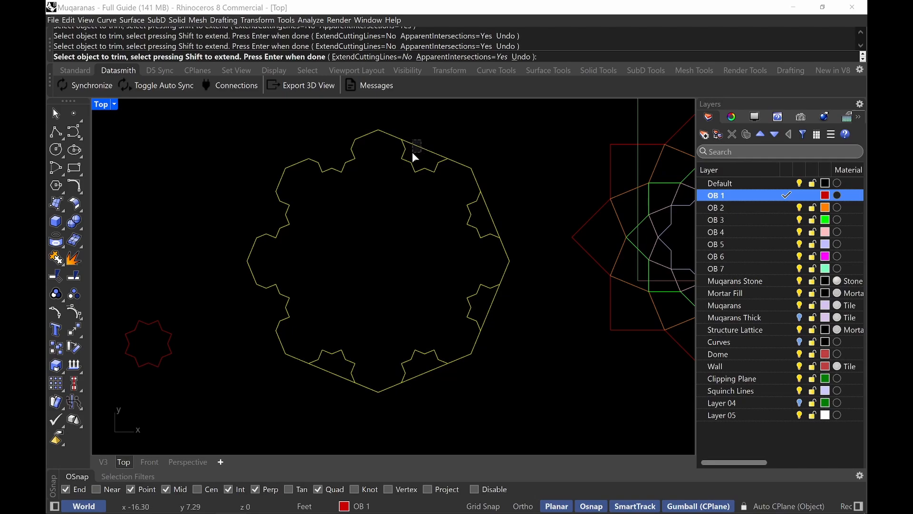
left_click(413, 153)
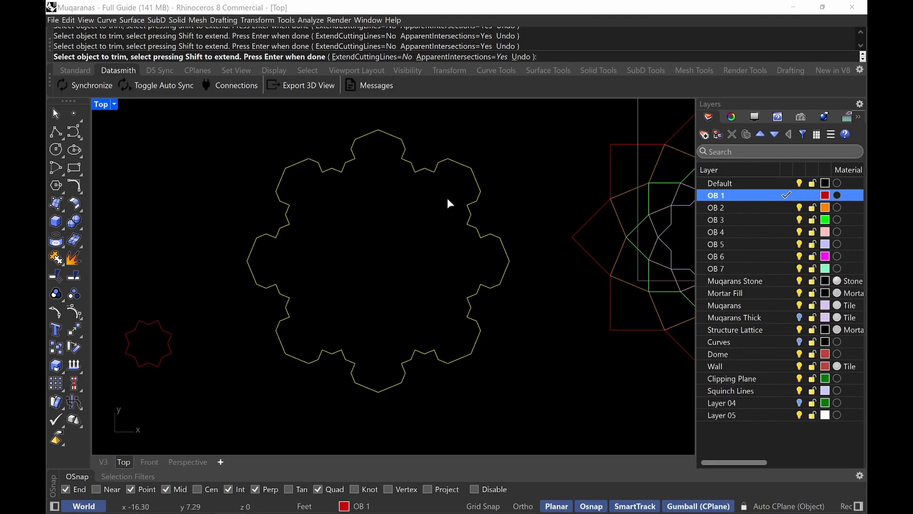
key("Return")
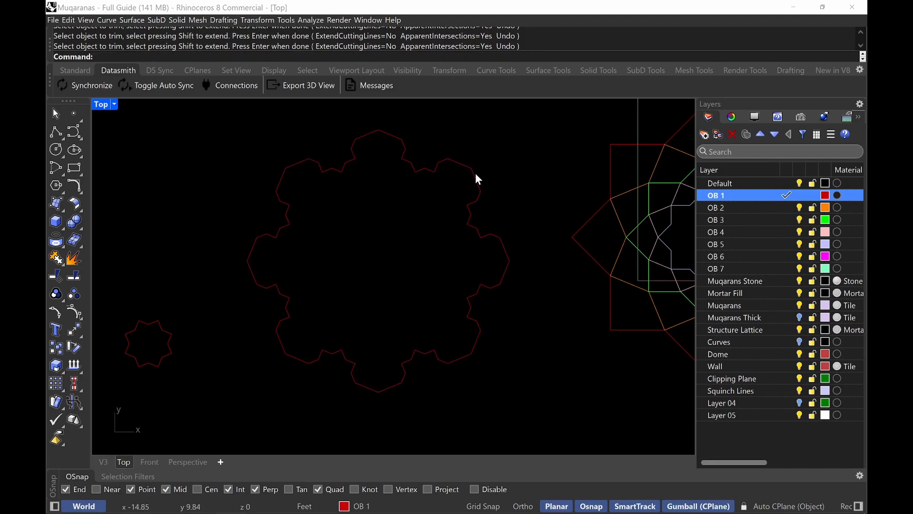
left_click_drag(499, 136, 456, 172)
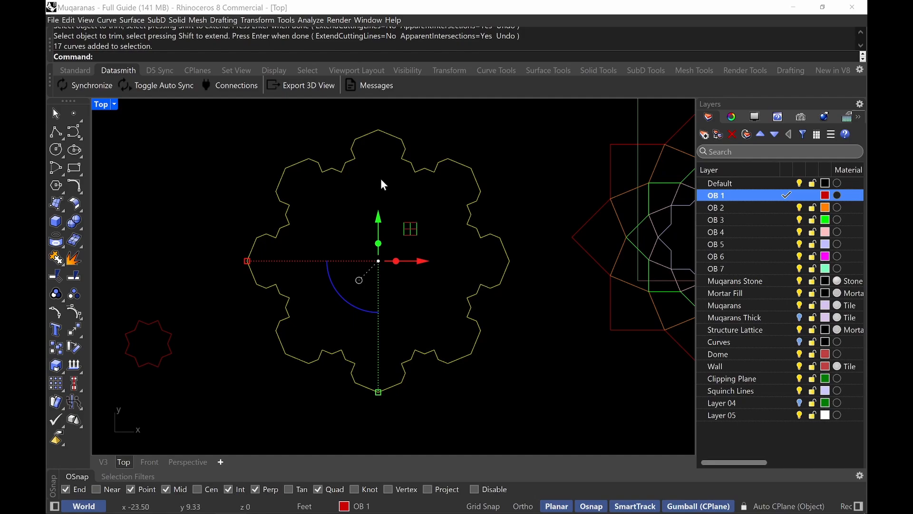
type("rotate")
key("Return")
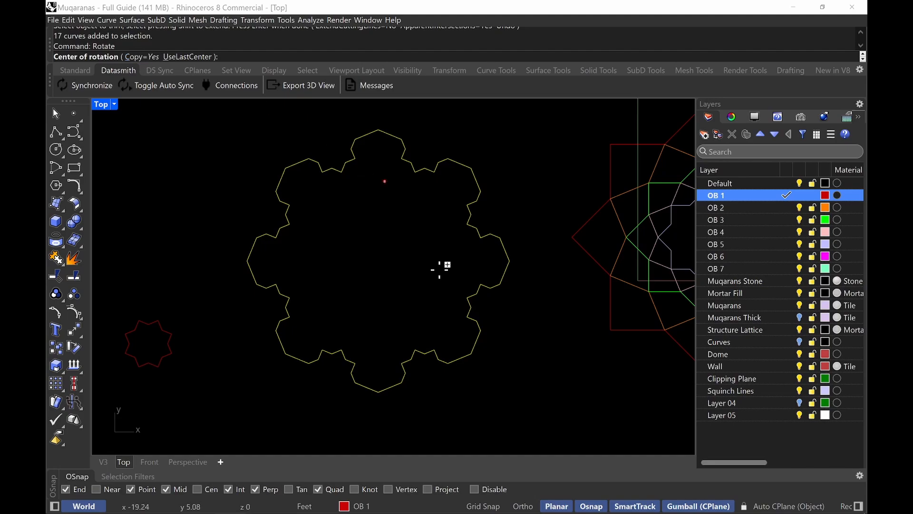
type("ce")
key("Return")
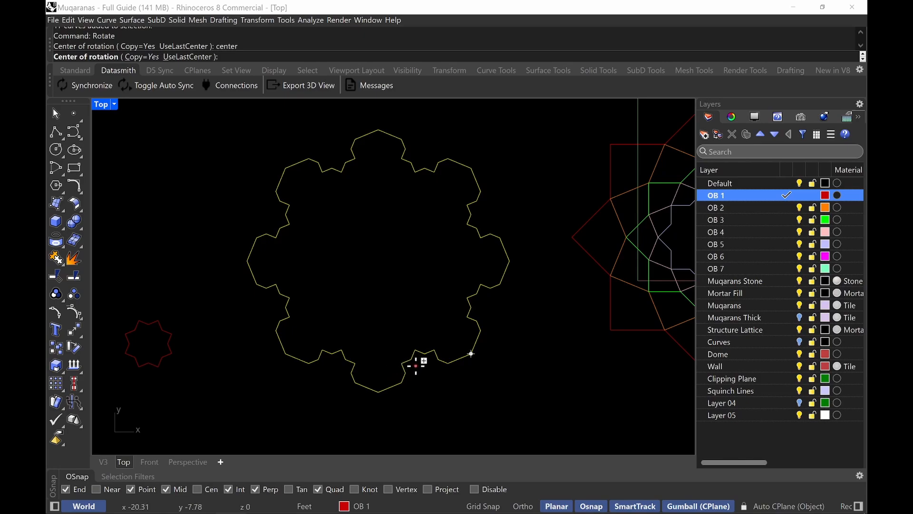
- Enable the Cen object snap and abandon the running rotation
left_click(197, 490)
key("Escape")
key("Escape")
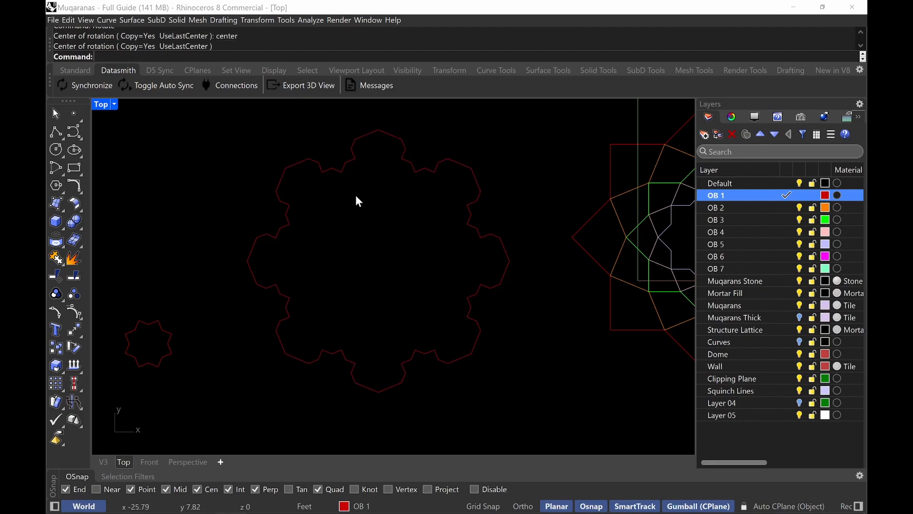
- Draw a diagonal construction line across the outline between two opposite inner corners of the star cut-outs
type("Line")
key("Return")
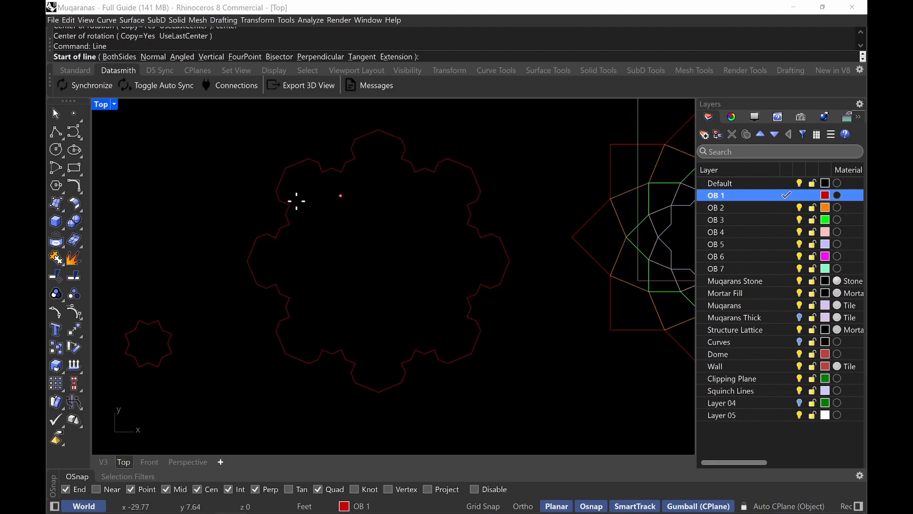
left_click(342, 172)
left_click(414, 349)
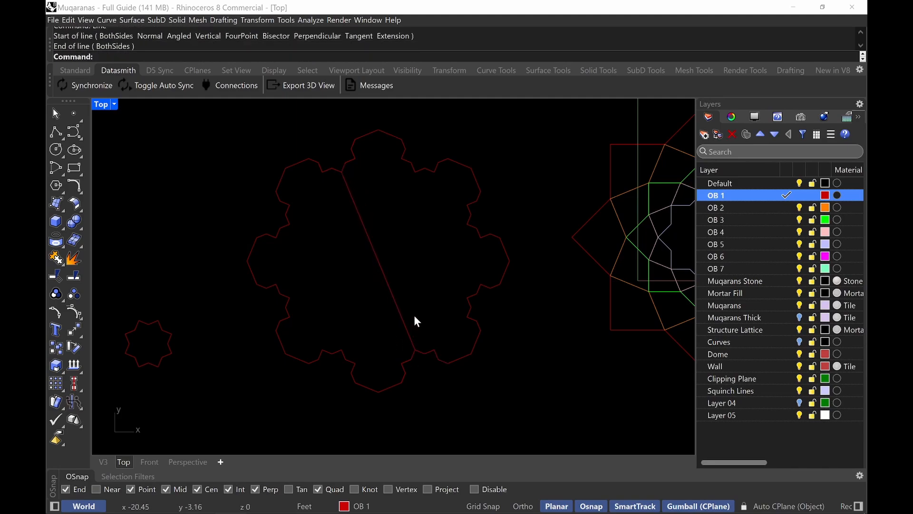
- Rotate a copy of the grouped outline by 22.5 degrees about the diagonal line's midpoint, using the topmost vertex as first reference
type("Rotate")
key("Return")
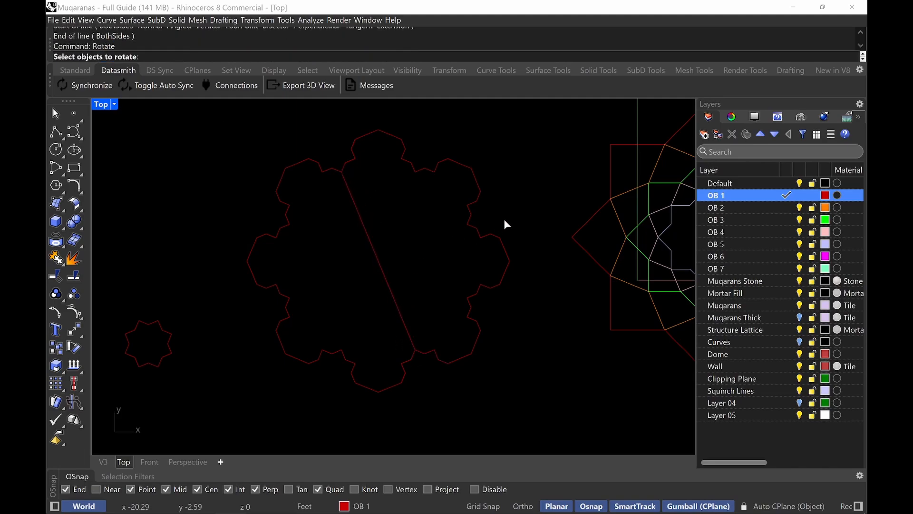
left_click_drag(506, 224, 464, 245)
key("Return")
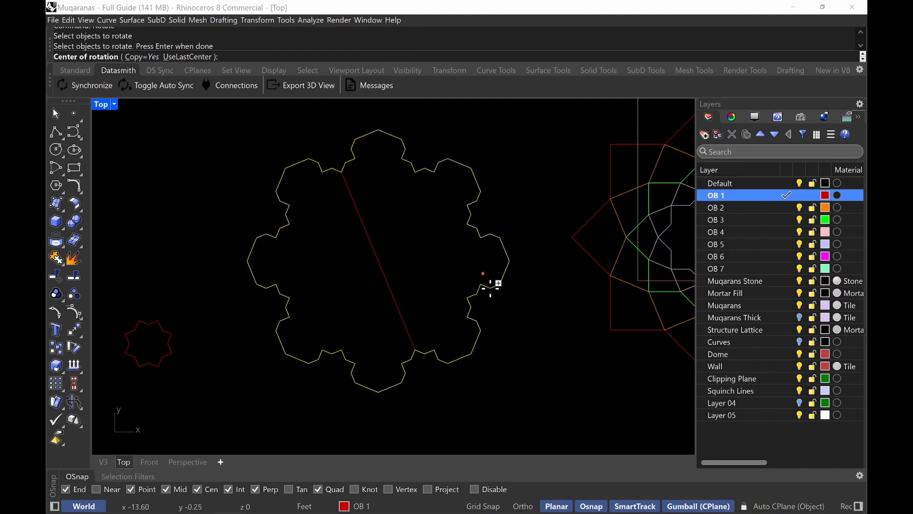
left_click(378, 260)
left_click(378, 130)
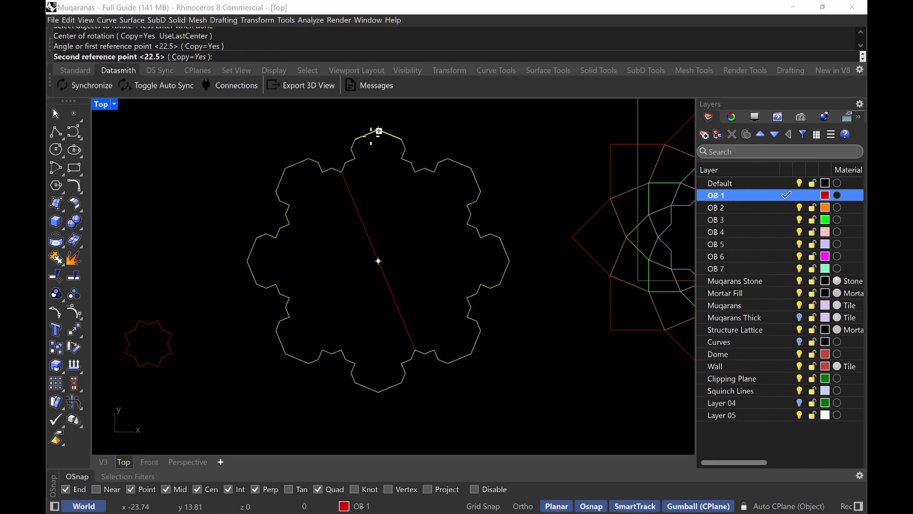
left_click(356, 141)
key("Return")
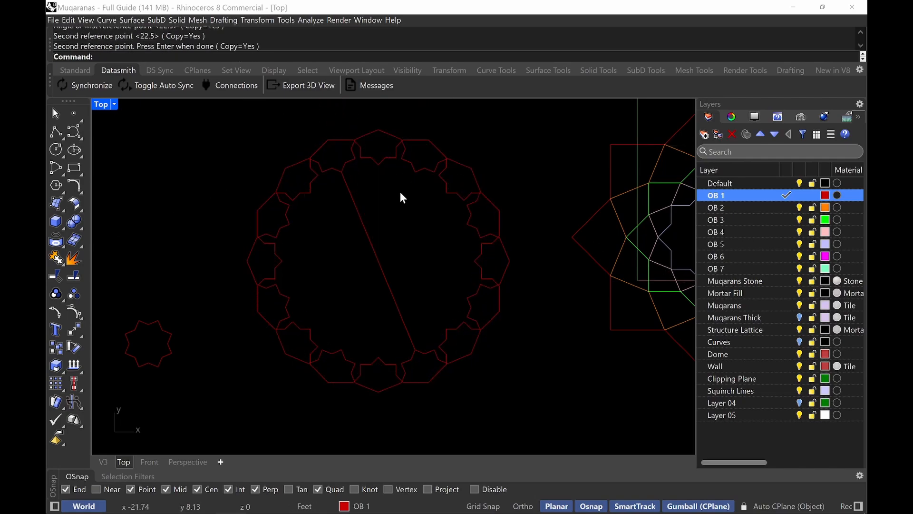
- Scale the rotated copy down about the center so its upper corner meets the diagonal line's upper end
left_click(338, 139)
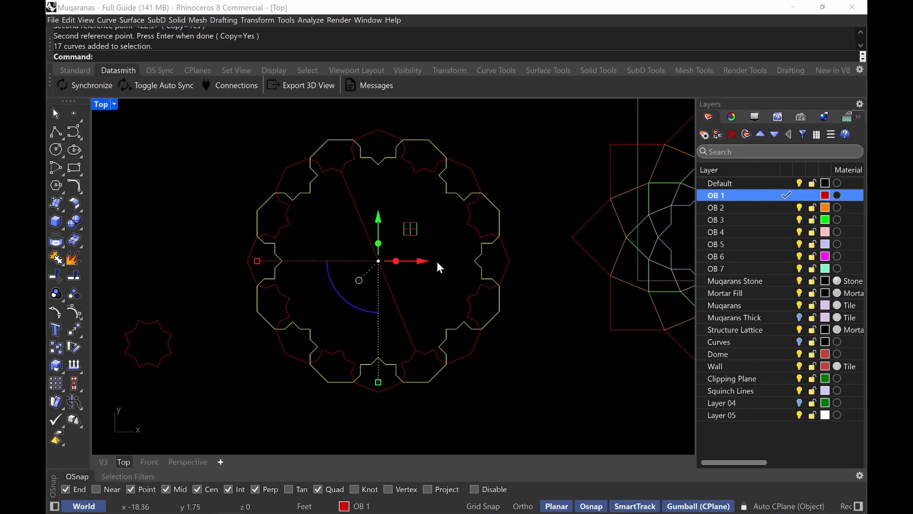
type("scale")
key("Return")
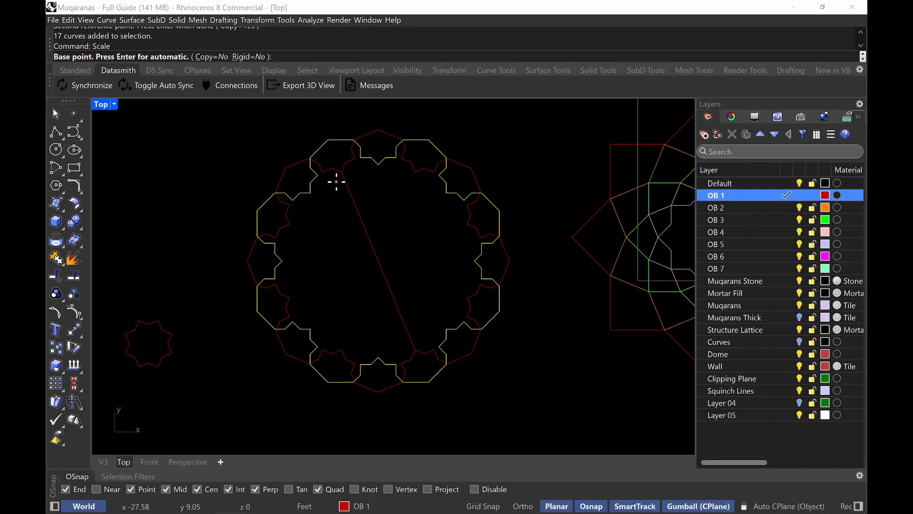
left_click(378, 261)
left_click(328, 139)
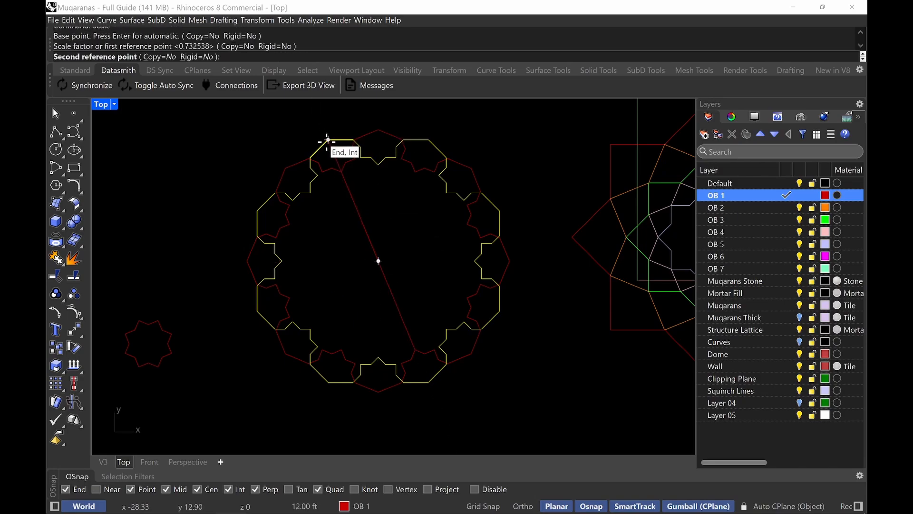
left_click(341, 171)
key("Escape")
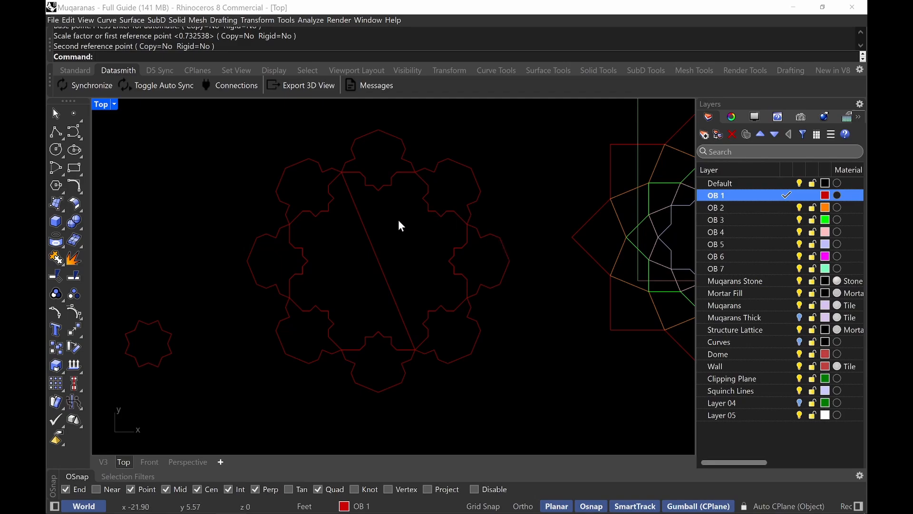
- Delete the diagonal construction line and move the scaled inner outline to layer OB 2
left_click(362, 215)
key("Delete")
left_click(377, 188)
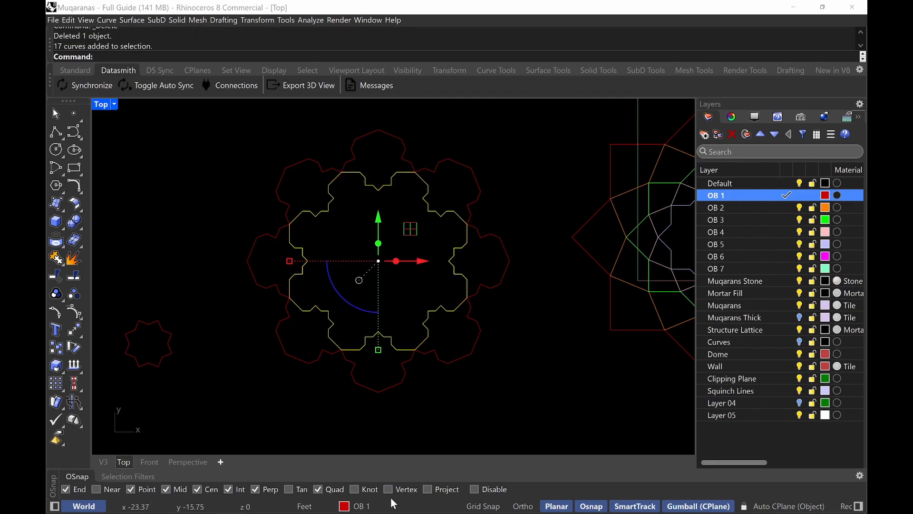
left_click(395, 505)
left_click(359, 290)
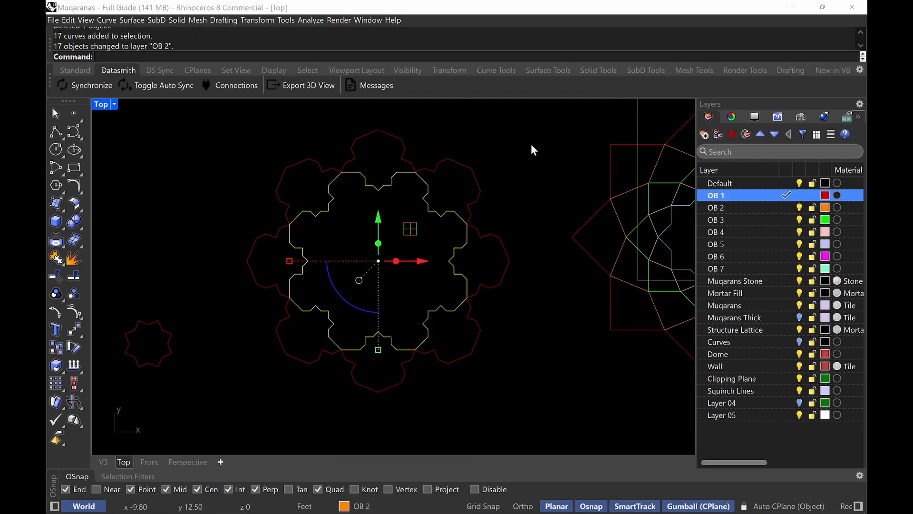
- Scale a copy of both outlines toward the center so its outermost vertex meets the OB 2 outline's inner notch corner
left_click(532, 144)
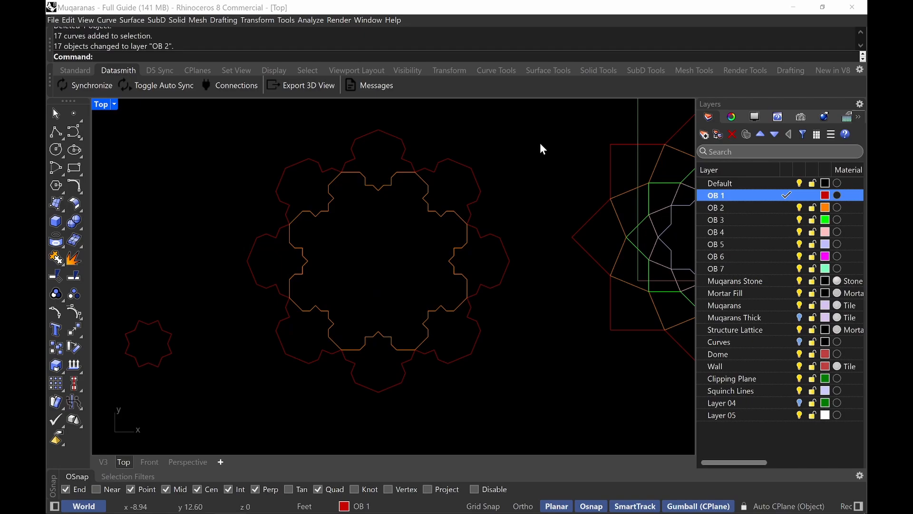
left_click_drag(519, 125, 222, 415)
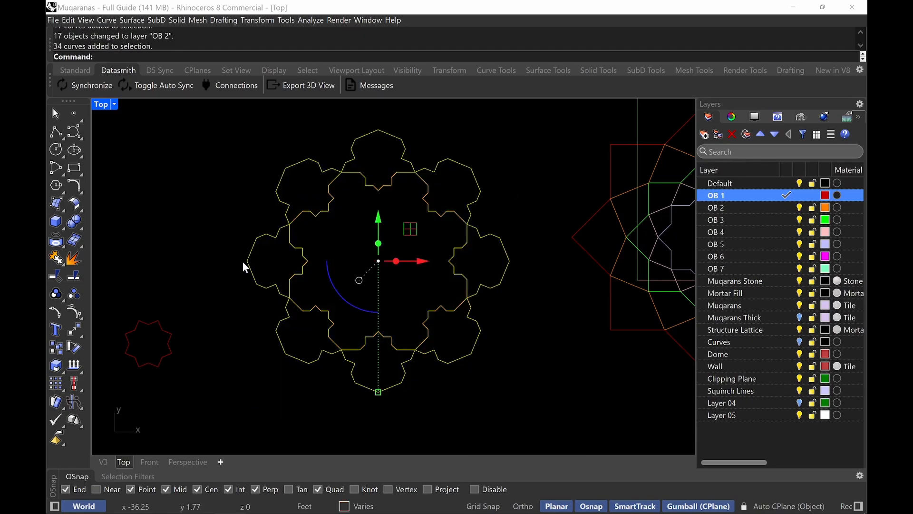
left_click_drag(247, 261, 308, 261, "shift")
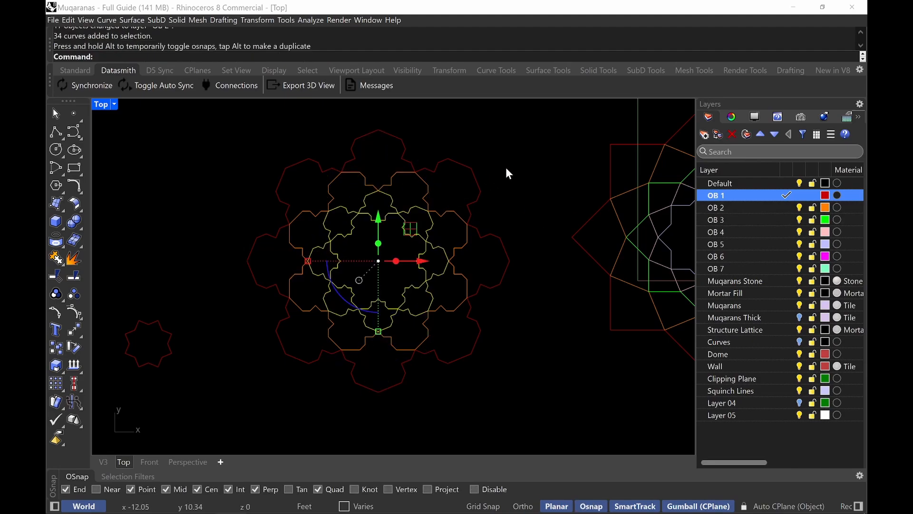
key("Escape")
- Assign the larger scaled outline to layer OB 3 and the innermost outline to layer OB 4
left_click(326, 257)
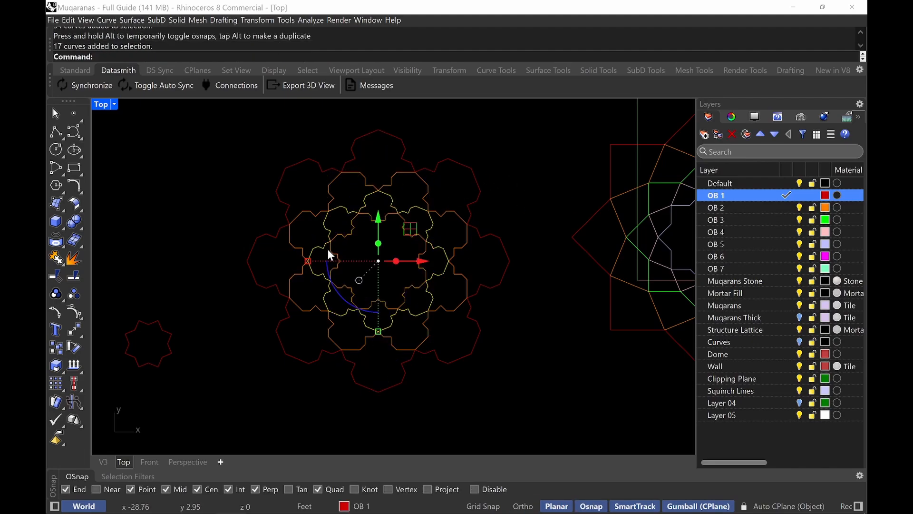
left_click(423, 506)
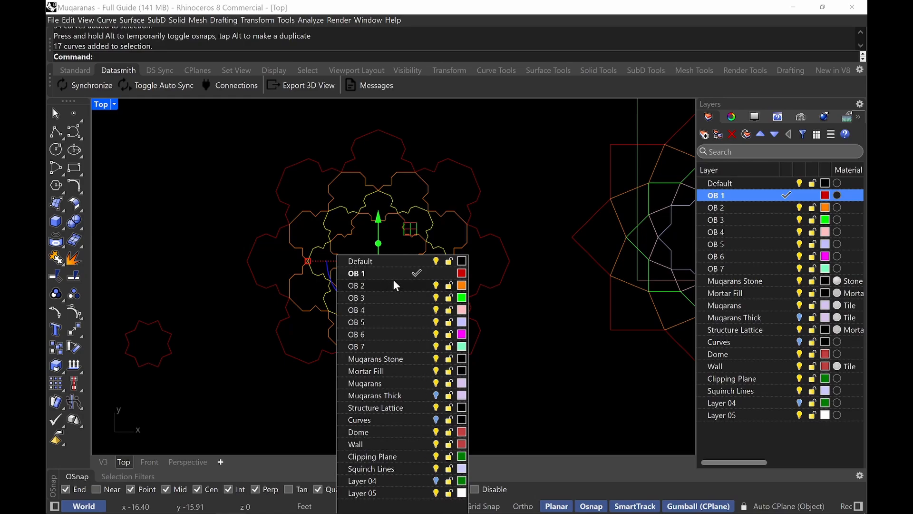
left_click(392, 298)
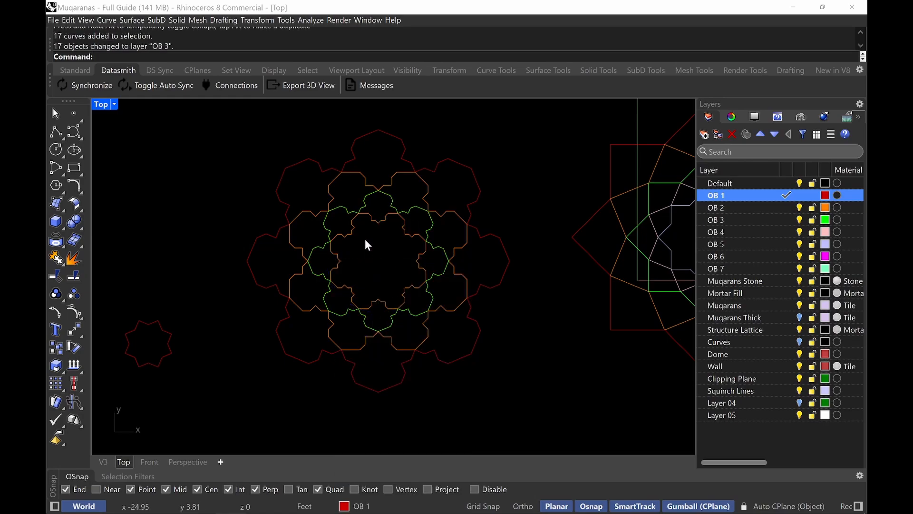
left_click(380, 506)
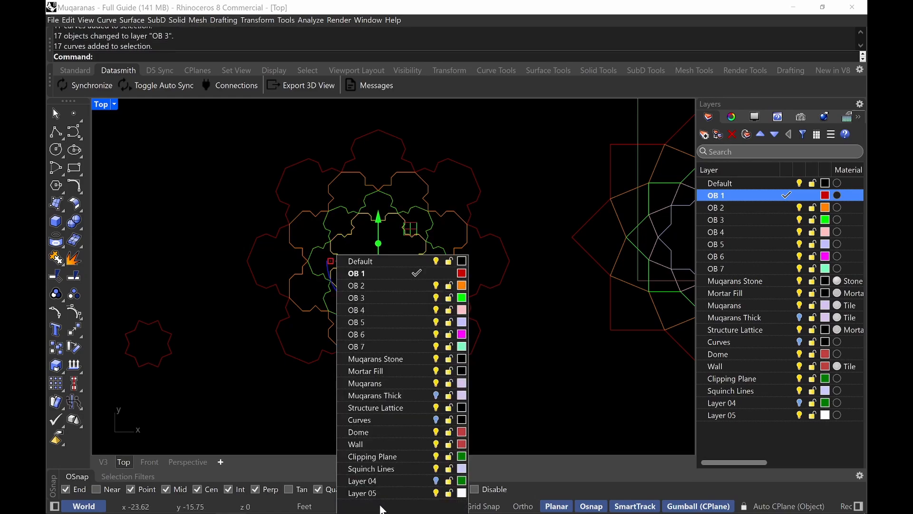
left_click(395, 310)
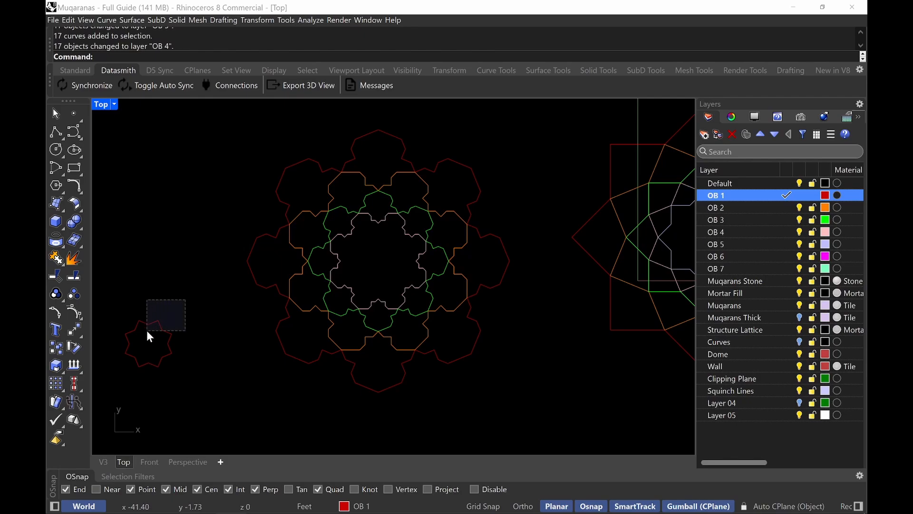
- Move the loose eight-pointed star by its upper-right tip into the gap between the OB 1 outline's bottom and lower-left lobes
left_click_drag(148, 331, 149, 326)
type("m")
key("Return")
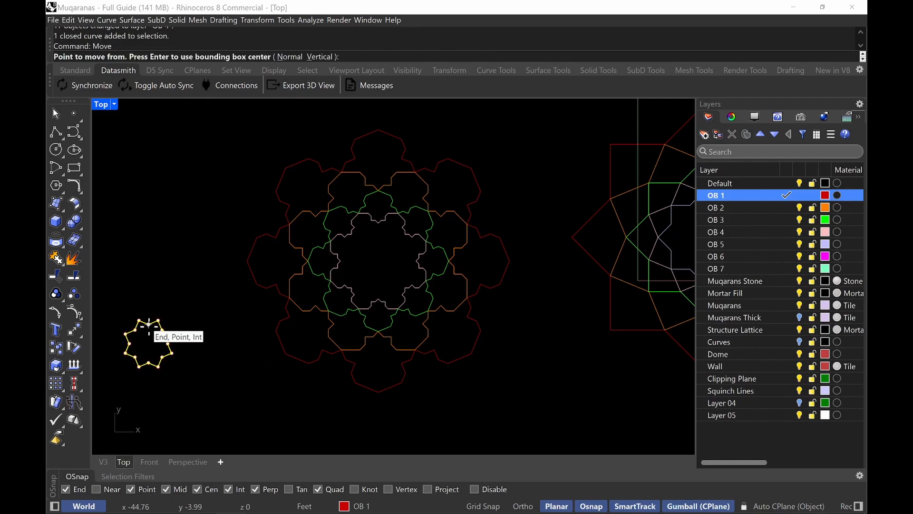
left_click(157, 320)
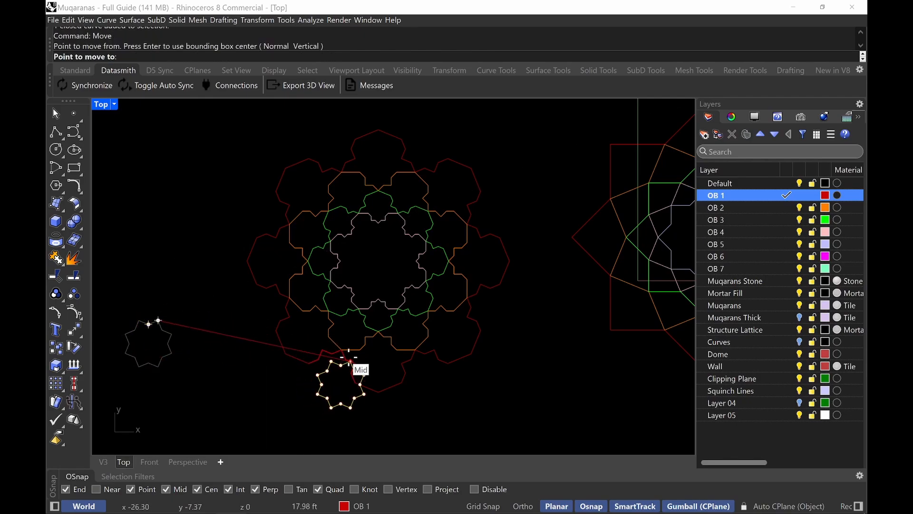
left_click(349, 362)
- Try to copy the placed star toward the bottom notch of the OB 2 outline, using its upper-right tip as base point
left_click(343, 393)
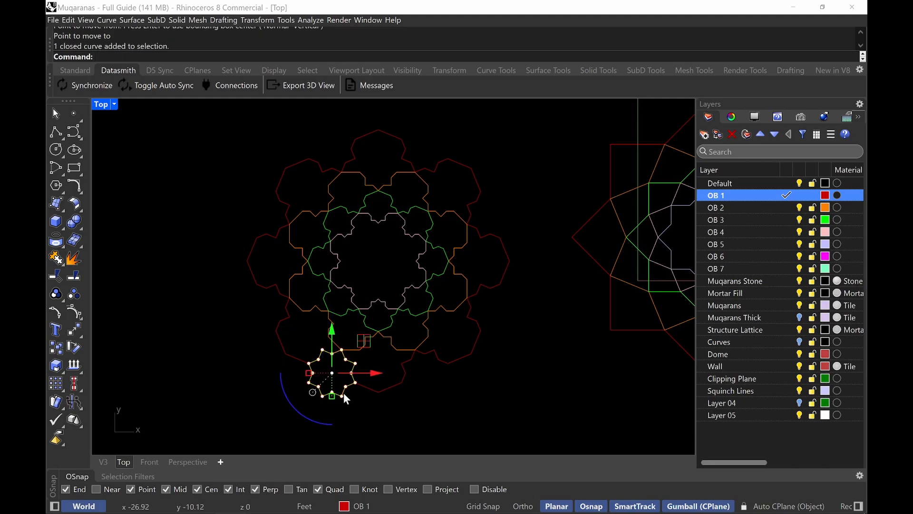
type("copy")
key("Return")
scroll(343, 392, "up", 3)
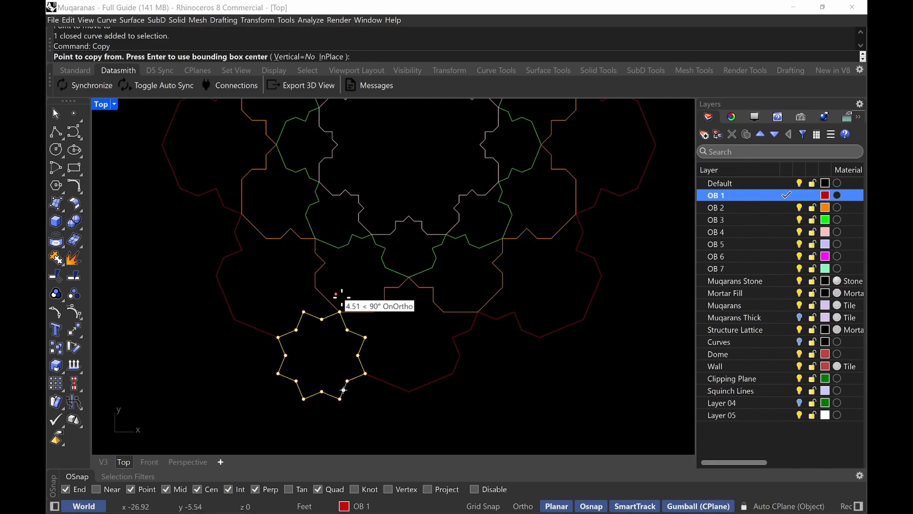
left_click(340, 312)
left_click(406, 303)
key("Return")
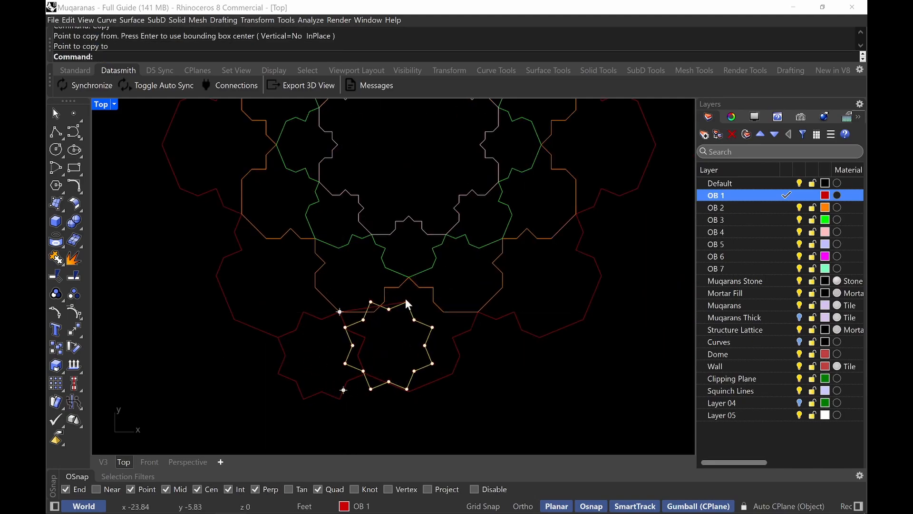
key("Escape")
- Draw a horizontal line across the open ends of the OB 2 outline's bottom notch
type("line")
key("Return")
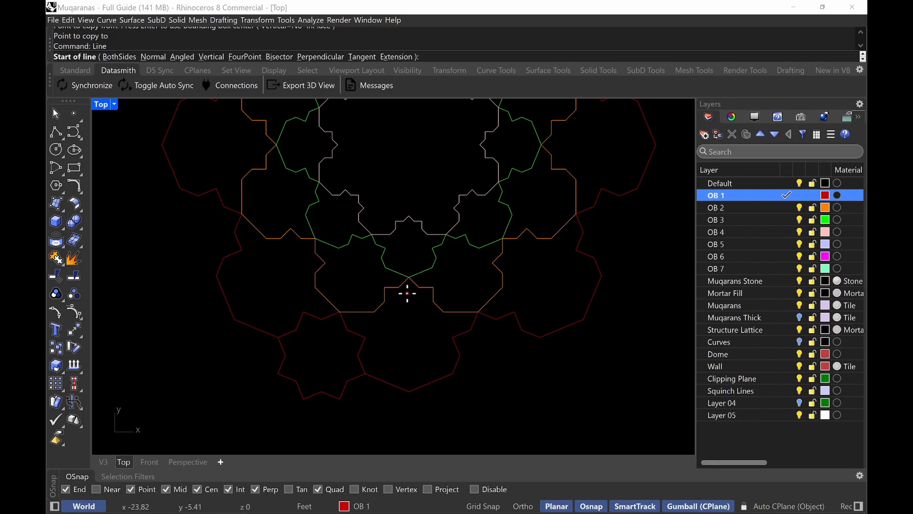
left_click(375, 311)
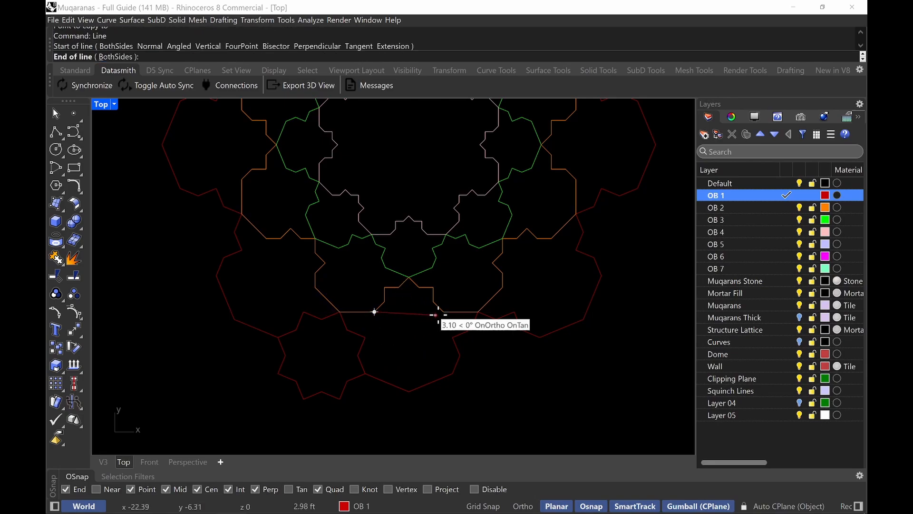
left_click(443, 312)
- Draw an 8-sided star polygon centered on the notch line's midpoint, with a corner at the line's right end and automatic second radius
type("polygon")
key("Return")
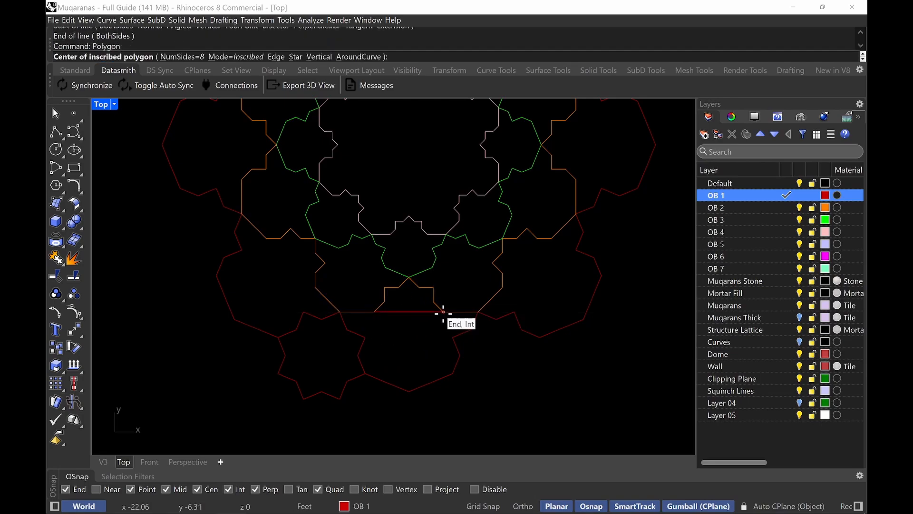
left_click(295, 57)
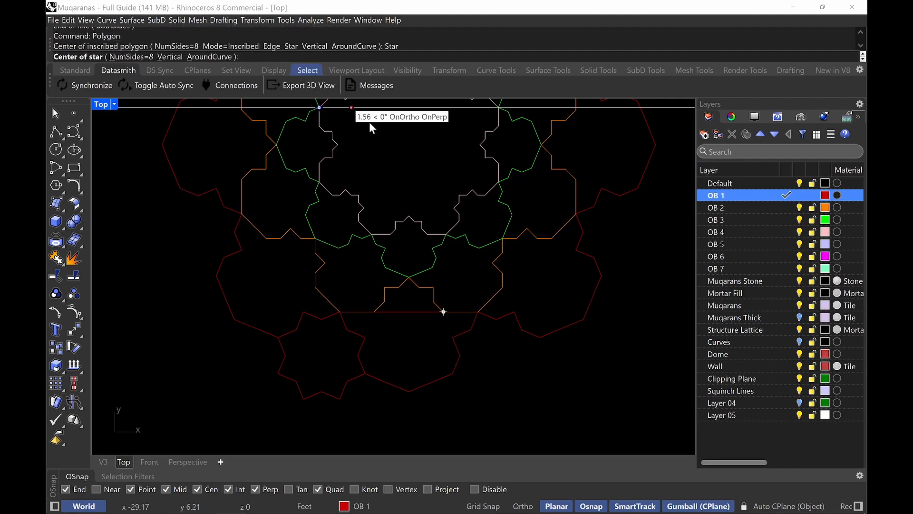
left_click(409, 312)
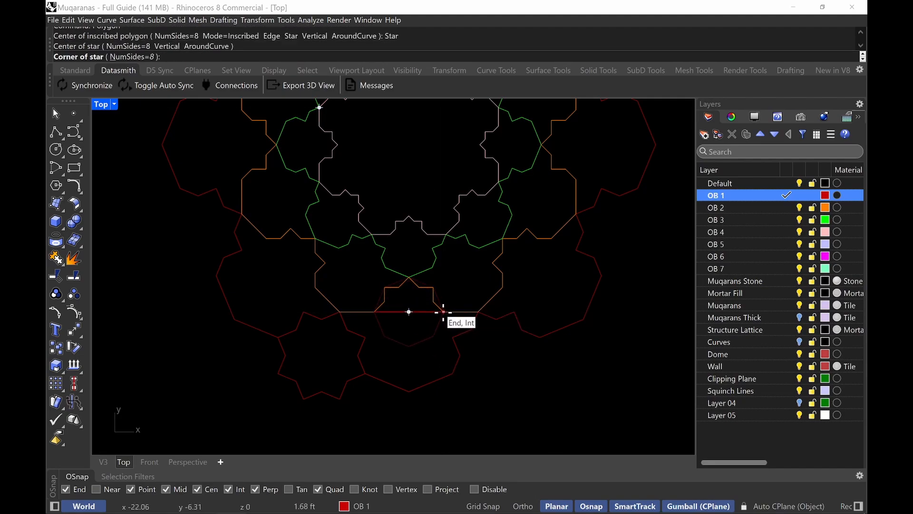
scroll(443, 312, "up", 8)
left_click(443, 312)
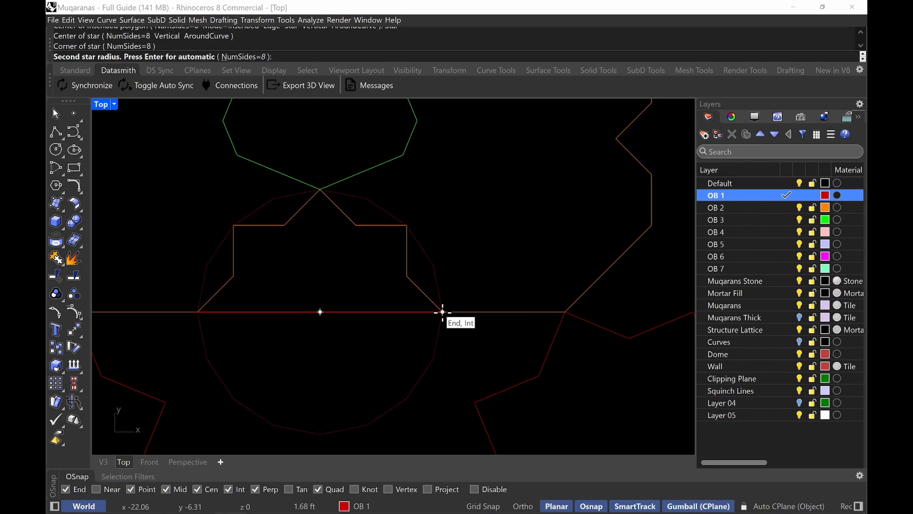
key("Return")
scroll(402, 351, "down", 10)
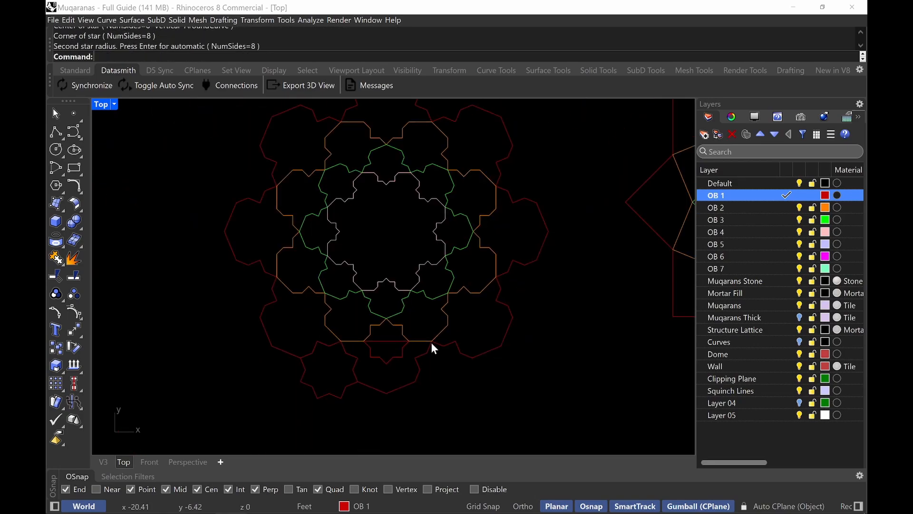
- Move the new star in the bottom notch to layer OB 2
left_click(395, 353)
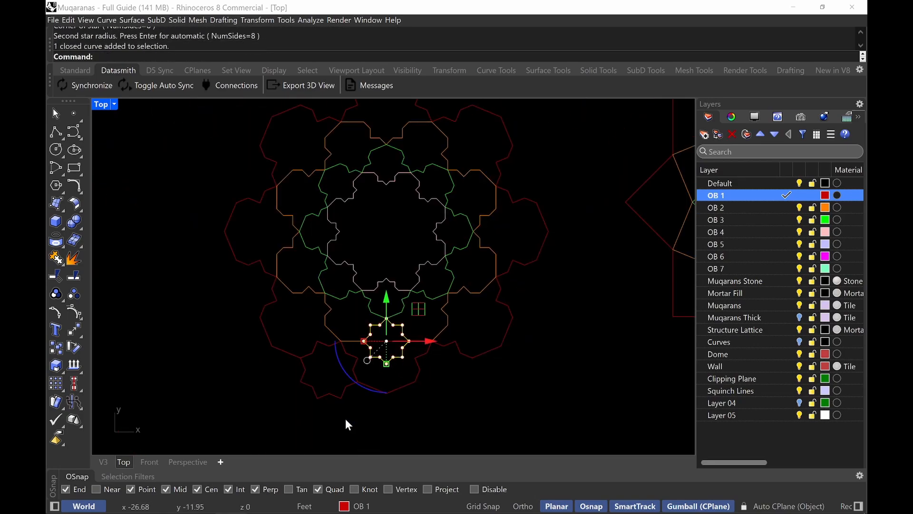
left_click(387, 505)
left_click(361, 285)
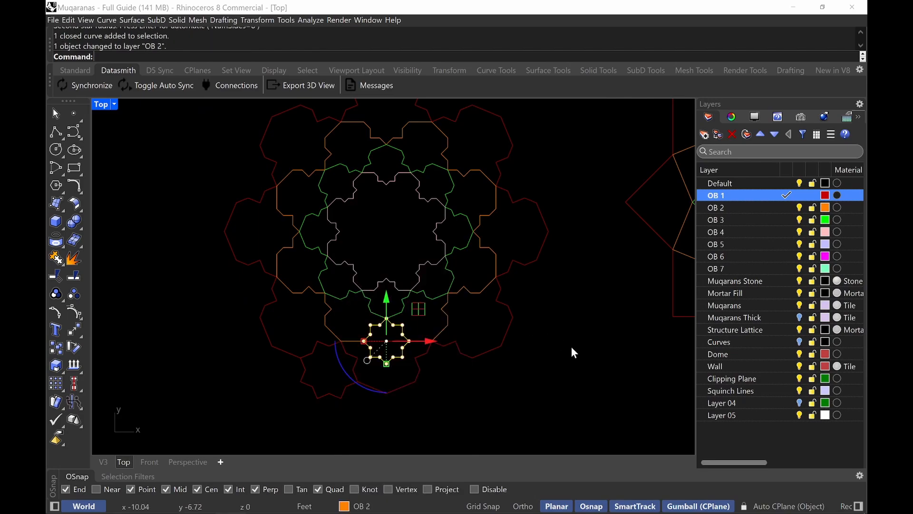
key("Escape")
- Select the whole star-cut pattern and, in the Perspective view, place a duplicate of it beside the original along negative X
scroll(563, 370, "up", 3)
scroll(564, 371, "down", 2)
left_click_drag(549, 185, 330, 406)
double_click(99, 107)
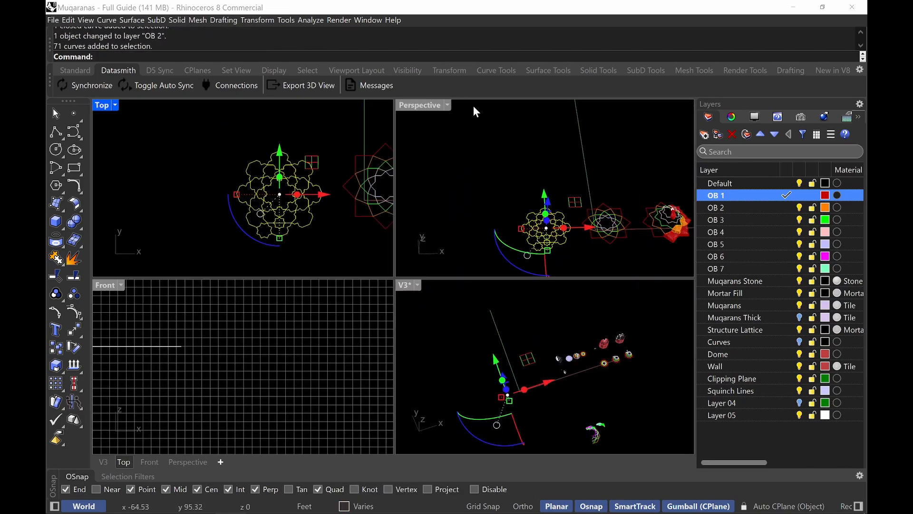
double_click(436, 106)
type("zs")
key("Return")
right_click_drag(408, 257, 457, 281)
left_click_drag(460, 271, 219, 254, "alt")
right_click_drag(292, 195, 410, 215, "shift")
key("Escape")
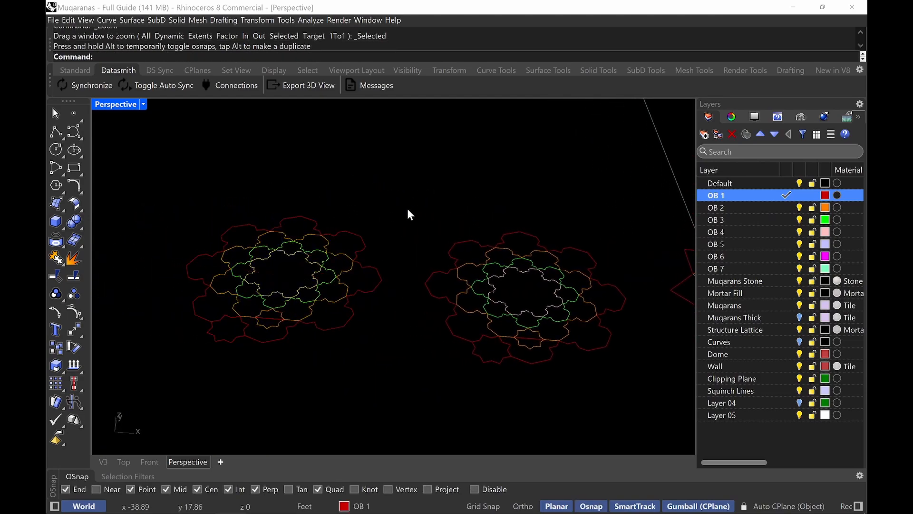
- Raise everything inside the duplicate's OB 1 outline by 2 feet in Z, including the OB 2 star and its notch line
scroll(315, 291, "up", 2)
scroll(311, 281, "up", 3)
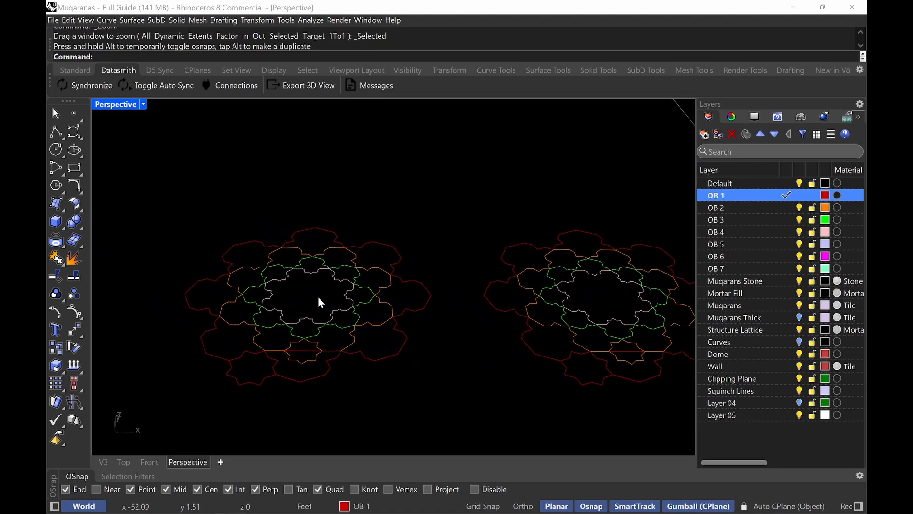
left_click_drag(296, 362, 297, 363)
right_click_drag(335, 219, 323, 261)
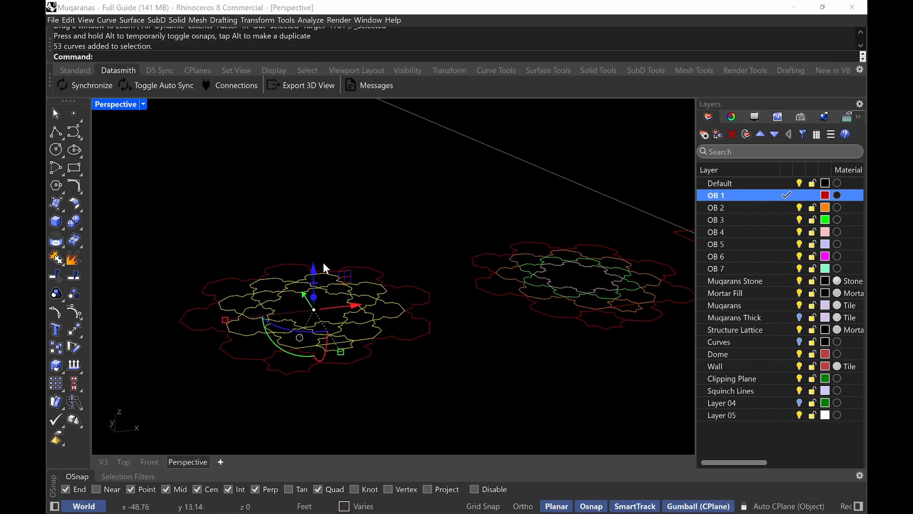
left_click(314, 269)
key("Return")
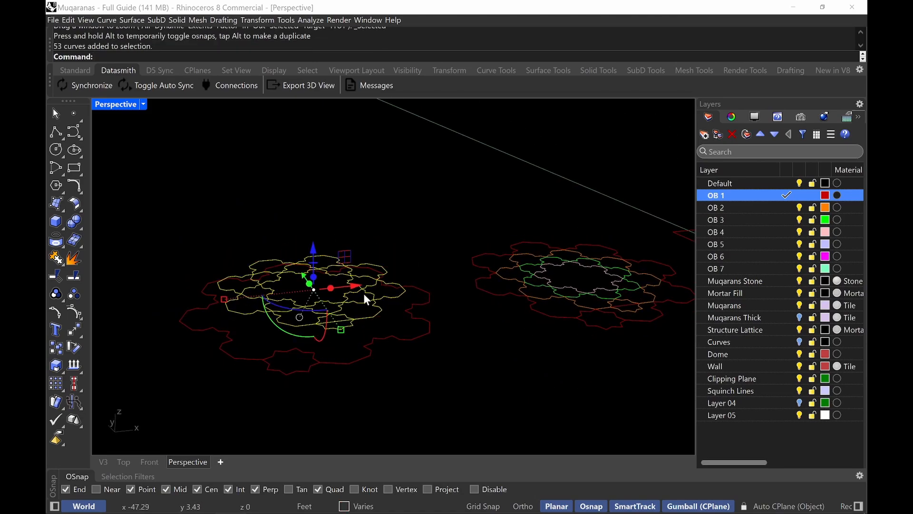
- Remove the OB 2 curves from the selection and raise the OB 3 and OB 4 outlines one level above them
scroll(347, 335, "up", 2)
scroll(362, 329, "up", 2)
left_click_drag(357, 301, 356, 298, "ctrl")
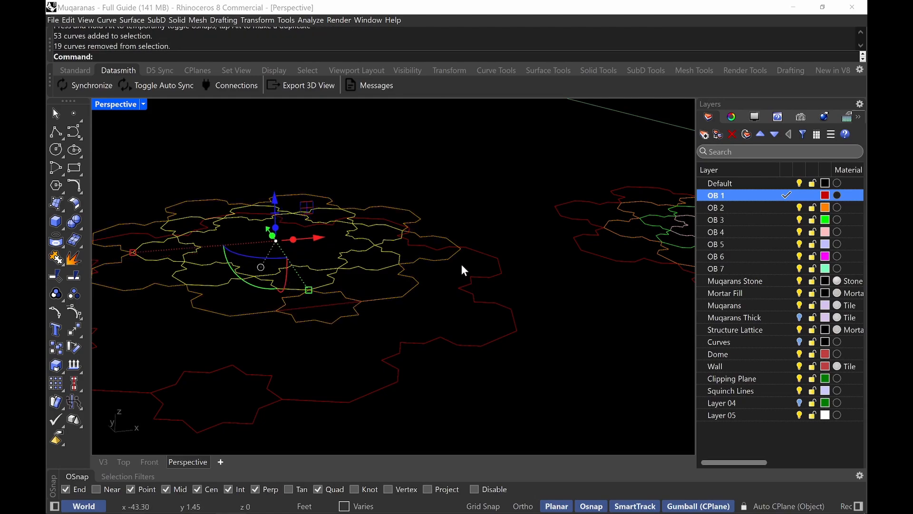
left_click(277, 195)
key("Return")
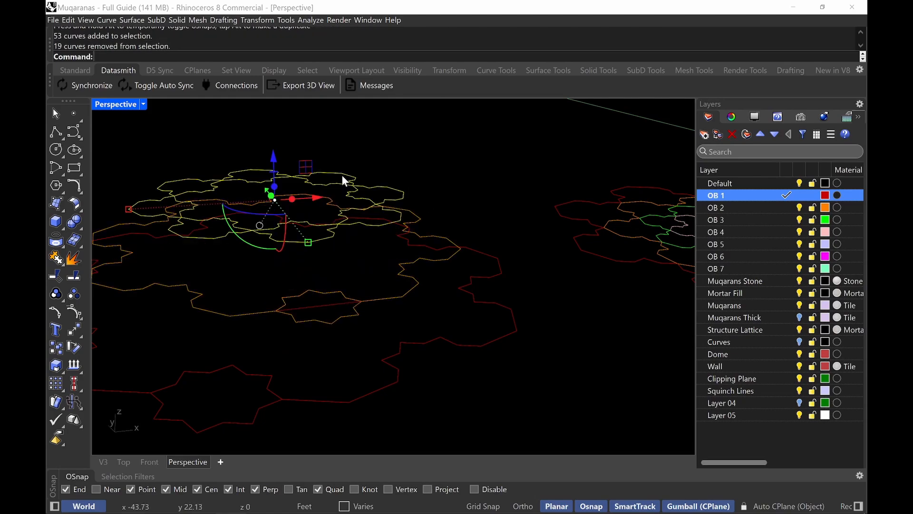
- Remove the OB 3 outline from the selection and raise only the OB 4 outline to the uppermost level
right_click_drag(352, 185, 368, 328, "shift")
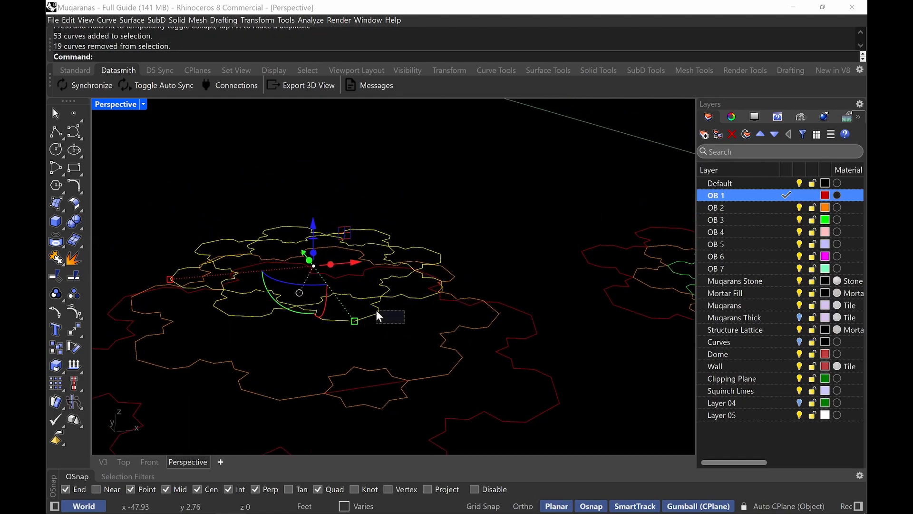
left_click_drag(376, 309, 315, 185, "ctrl")
key("Return")
right_click_drag(452, 234, 447, 256)
left_click(439, 219)
- Delete the leftover construction line running through the raised OB 2 star
right_click_drag(446, 305, 434, 266, "shift")
right_click_drag(437, 338, 463, 310, "shift")
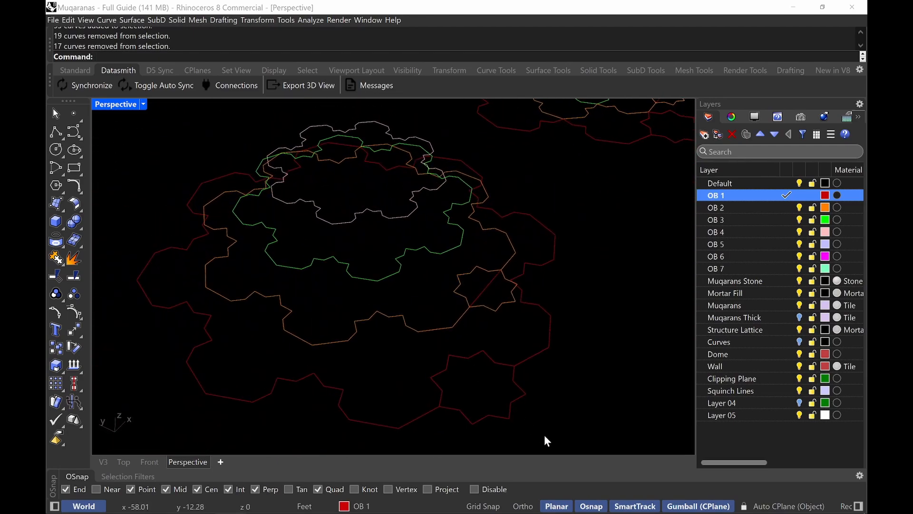
left_click(517, 404)
left_click(506, 313)
right_click_drag(515, 321, 494, 321)
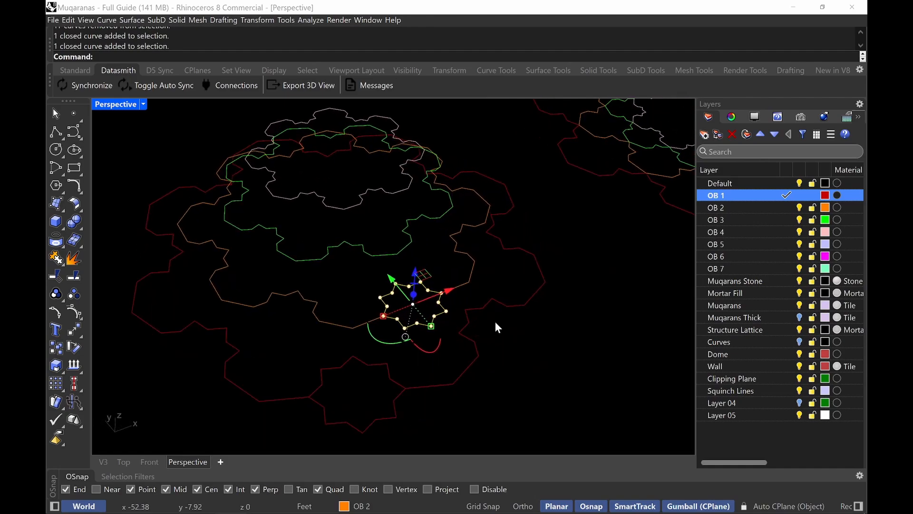
left_click(418, 303)
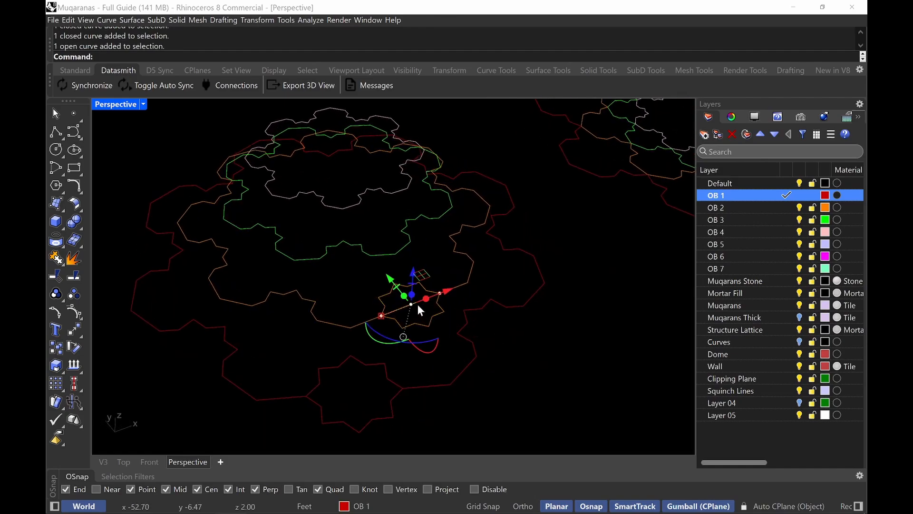
key("Delete")
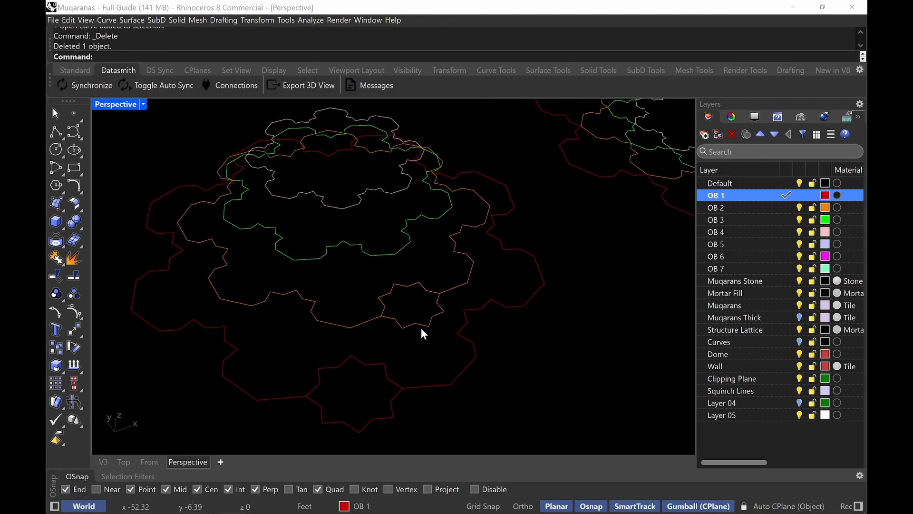
right_click_drag(415, 397, 386, 351)
key("ctrl+alt+g")
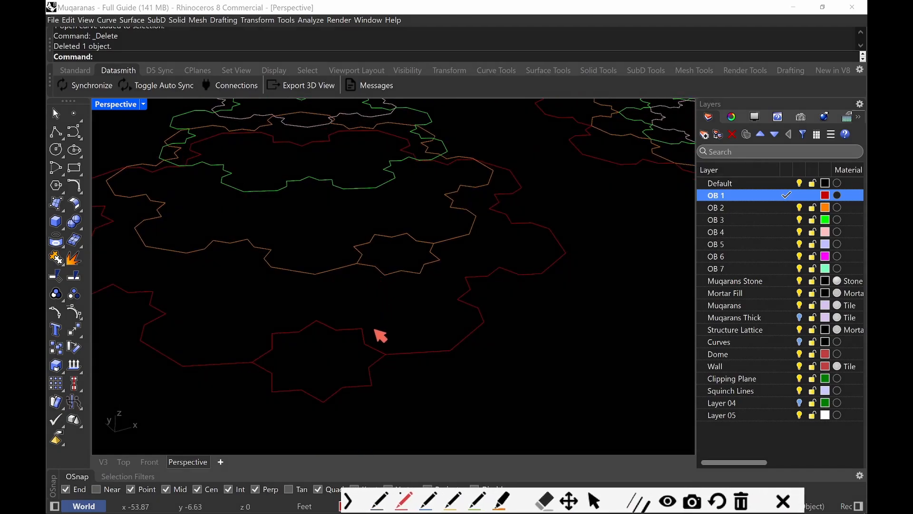
left_click_drag(356, 263, 363, 318)
left_click_drag(320, 277, 326, 320)
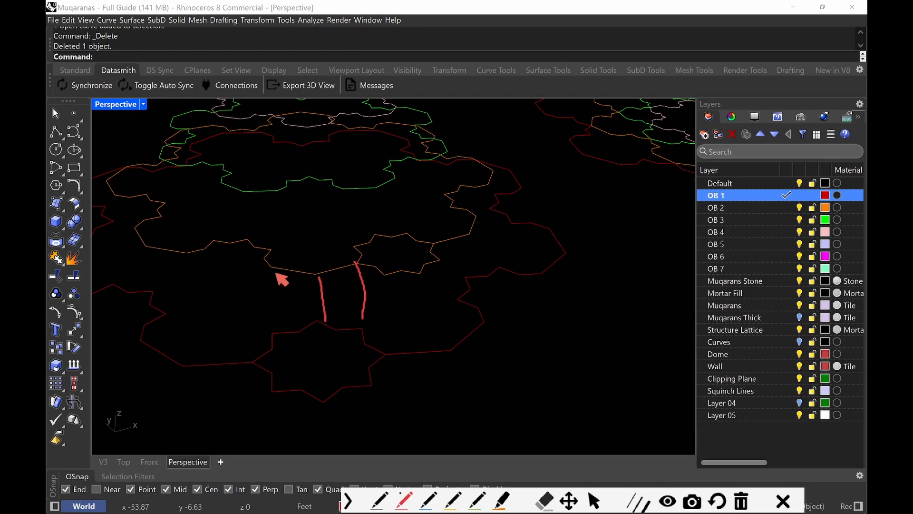
left_click_drag(277, 269, 295, 322)
left_click_drag(265, 289, 276, 334)
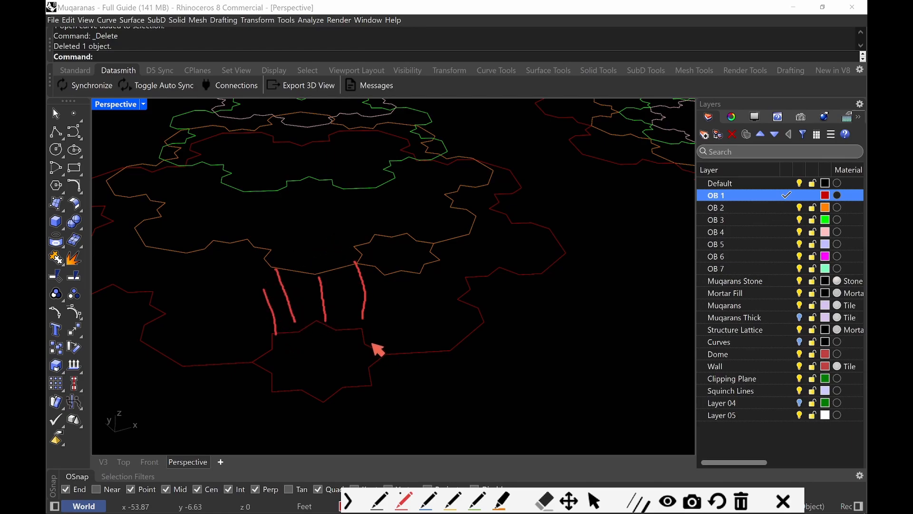
left_click_drag(385, 279, 363, 343)
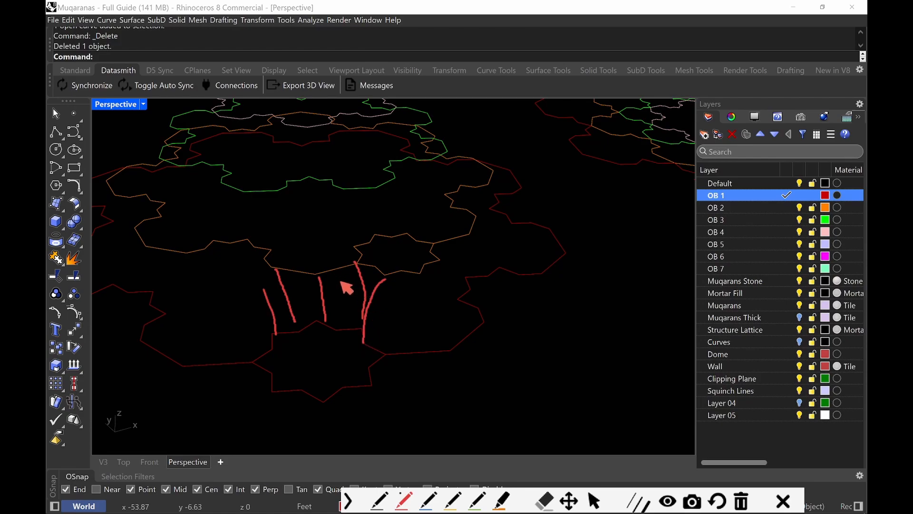
key("Escape")
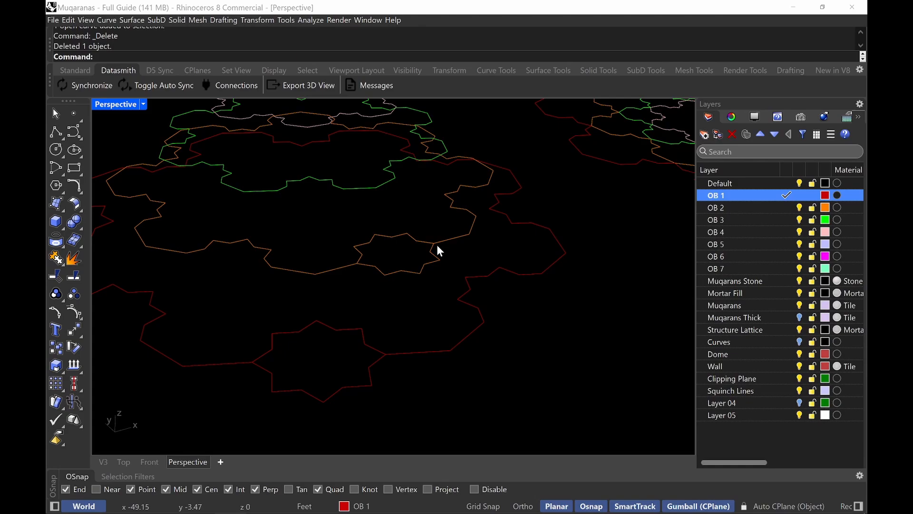
- Try removing the raised OB 2 filler star, undo the deletion and clear the selection
left_click(428, 265)
key("Delete")
key("ctrl+z")
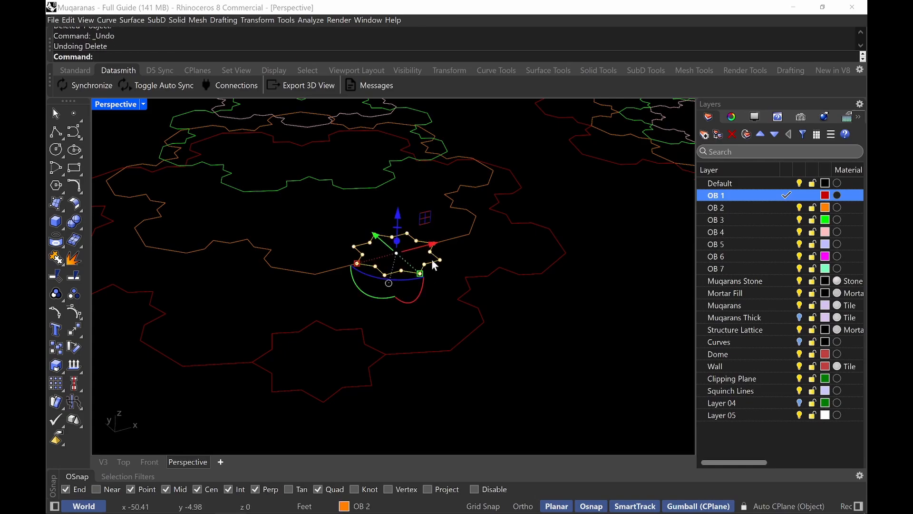
left_click(431, 230)
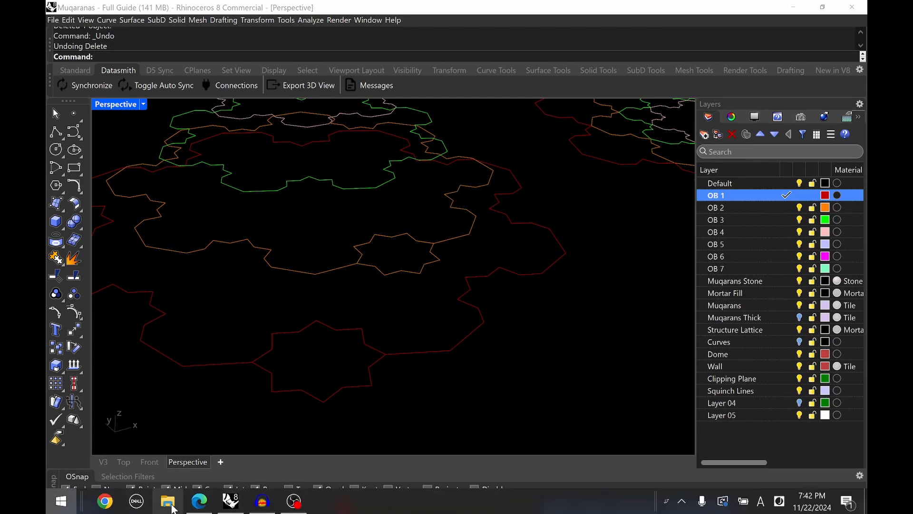
- Switch to the browser and examine how stars sit between tiers in the Abdullaziz Khan madrasa entrance photo, then return to Rhino
left_click(168, 501)
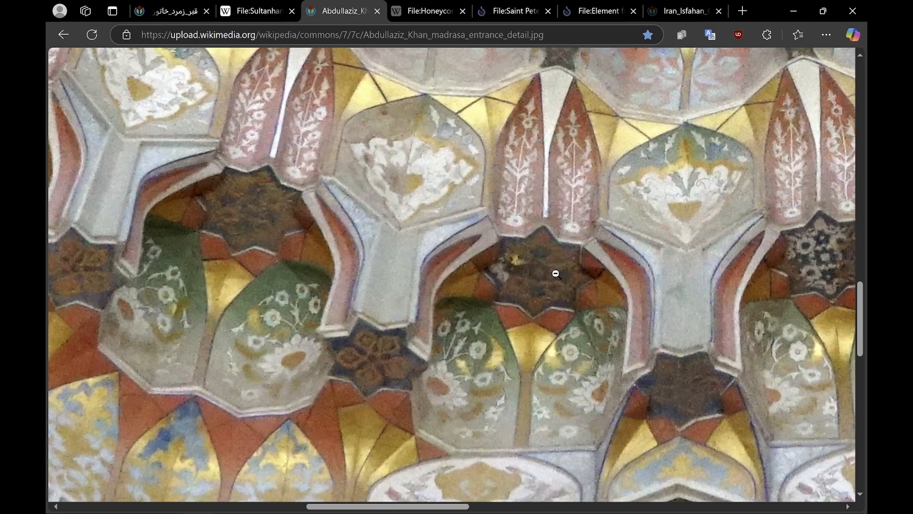
scroll(580, 329, "right", 3)
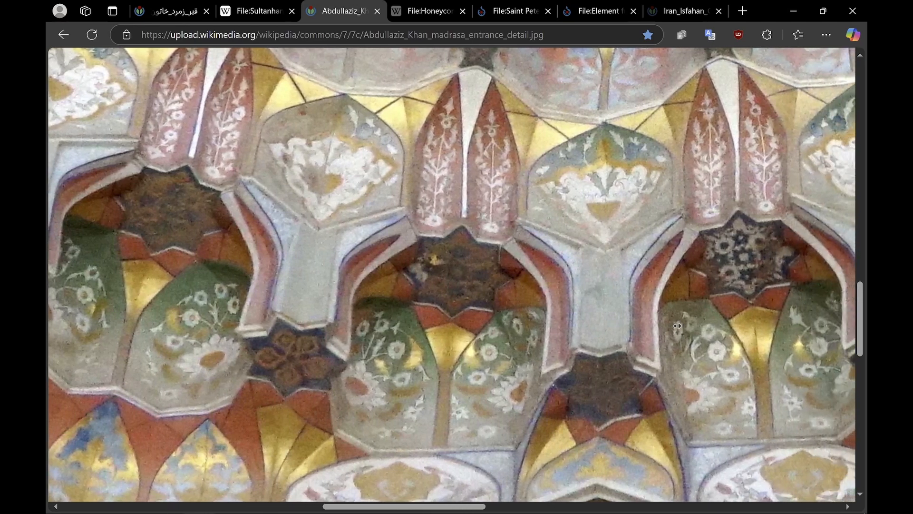
scroll(677, 326, "right", 3)
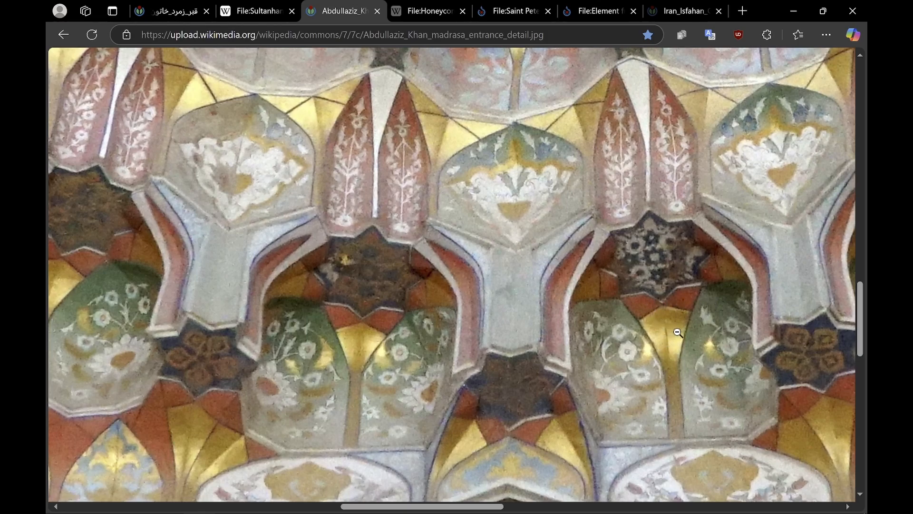
left_click(796, 11)
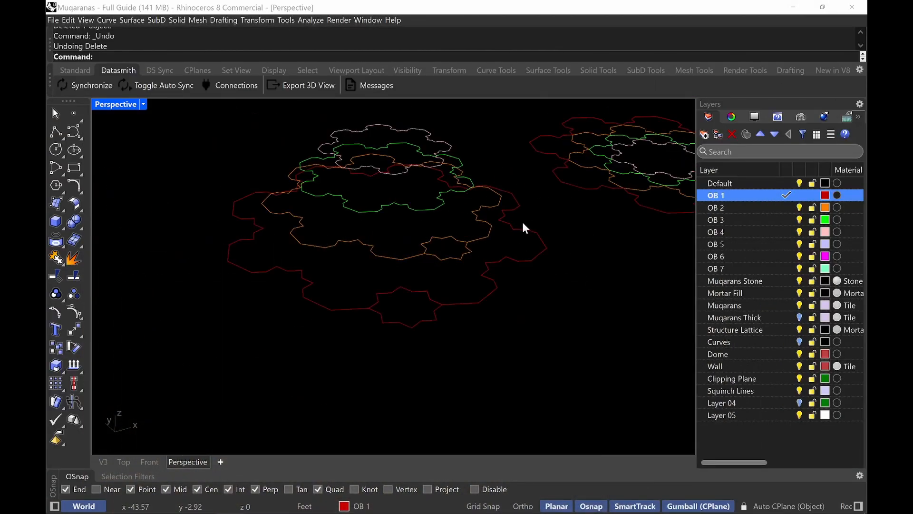
- Hide the OB 1 and OB 2 filler stars on the flat copy of the pattern
right_click_drag(522, 221, 485, 267)
scroll(469, 240, "down", 1)
scroll(504, 304, "down", 6)
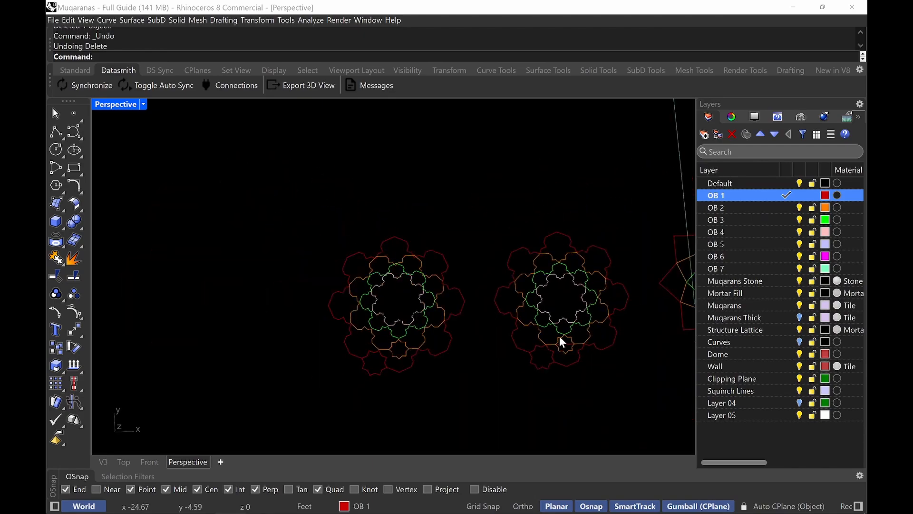
right_click_drag(560, 336, 509, 328, "shift")
scroll(523, 347, "up", 2)
left_click(512, 342)
left_click(483, 360, "shift")
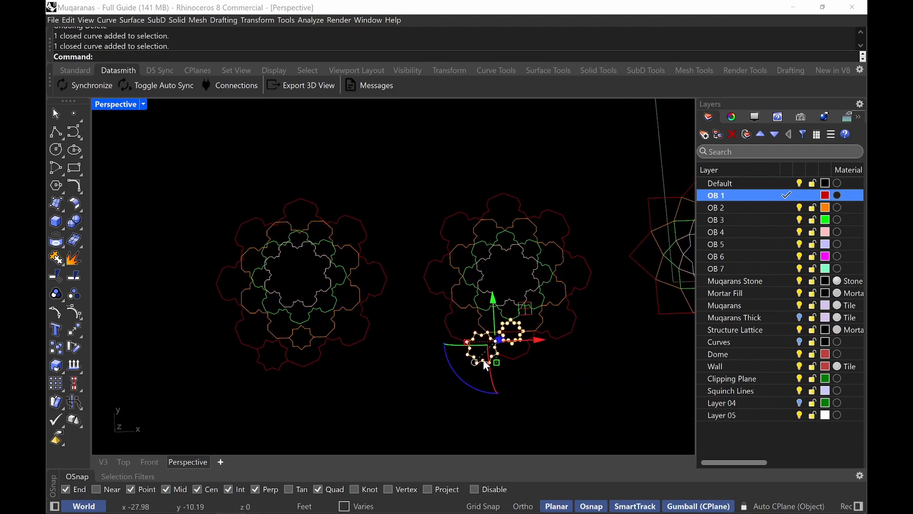
type("hide")
key("Return")
- Delete the leftover line across the OB 2 notch of the flat copy
right_click_drag(510, 336, 475, 347, "shift")
left_click(475, 348)
key("Delete")
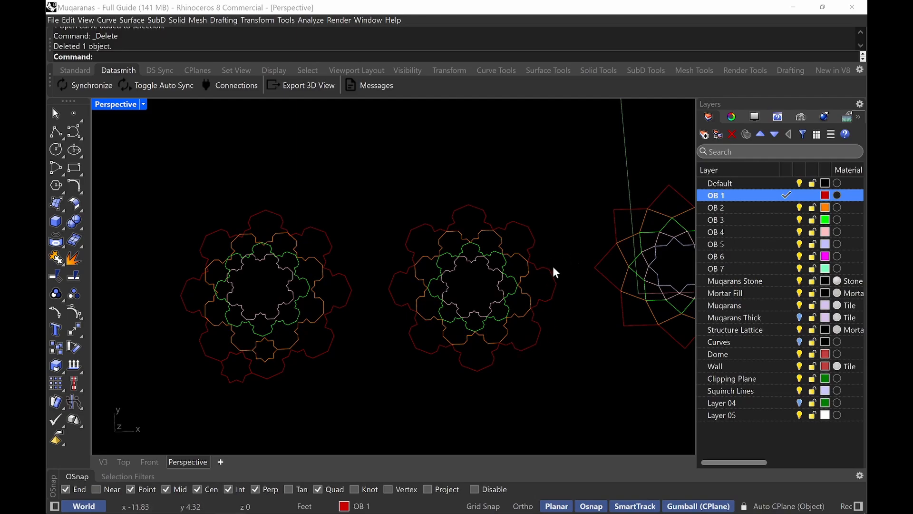
- Undo the line deletion and the hiding of the filler stars on the flat copy
scroll(554, 268, "up", 1)
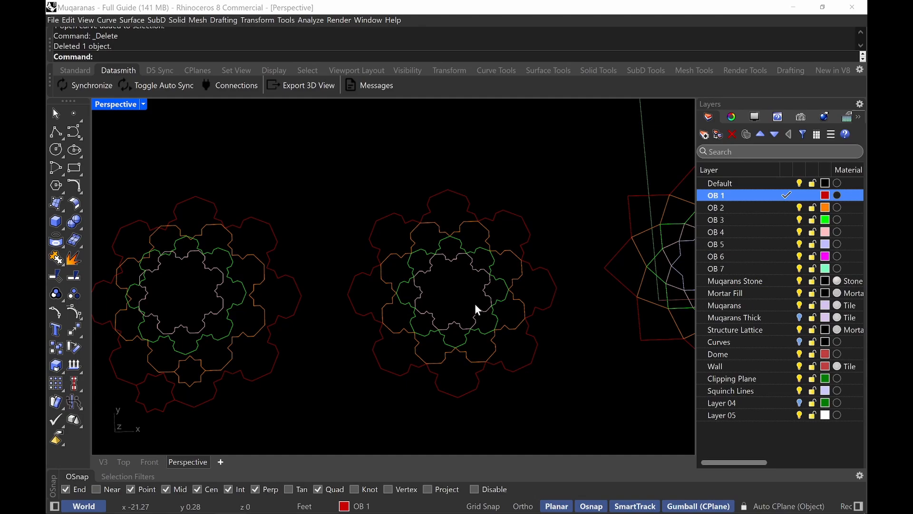
key("ctrl+z")
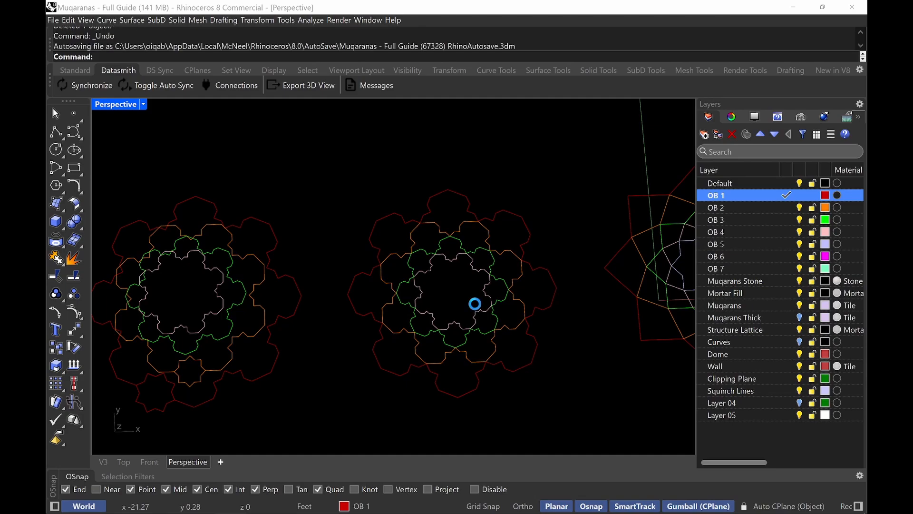
key("ctrl+z")
key("Escape")
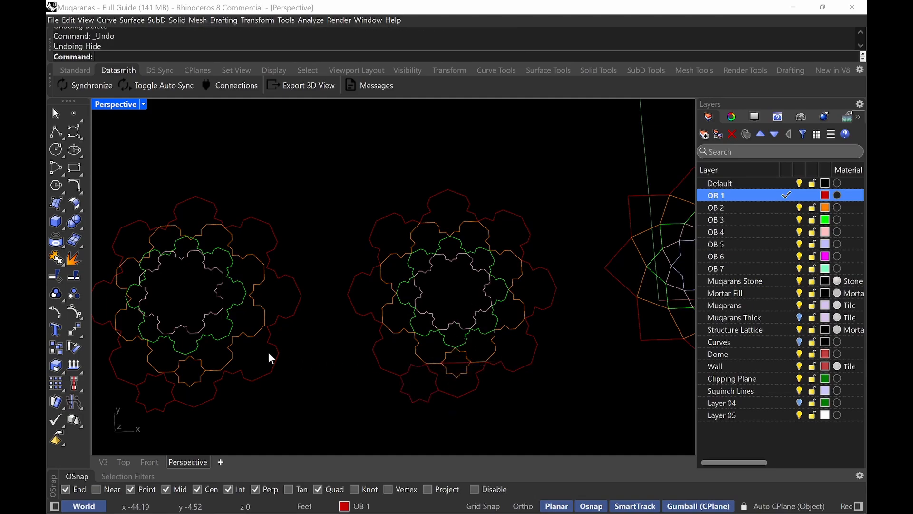
- Draw a vertical line on OB 1 from the lower star's upper tip to the corner of the raised OB 2 outline
right_click_drag(268, 352, 485, 270, "shift")
scroll(319, 321, "up", 2)
scroll(410, 233, "up", 3)
type("line")
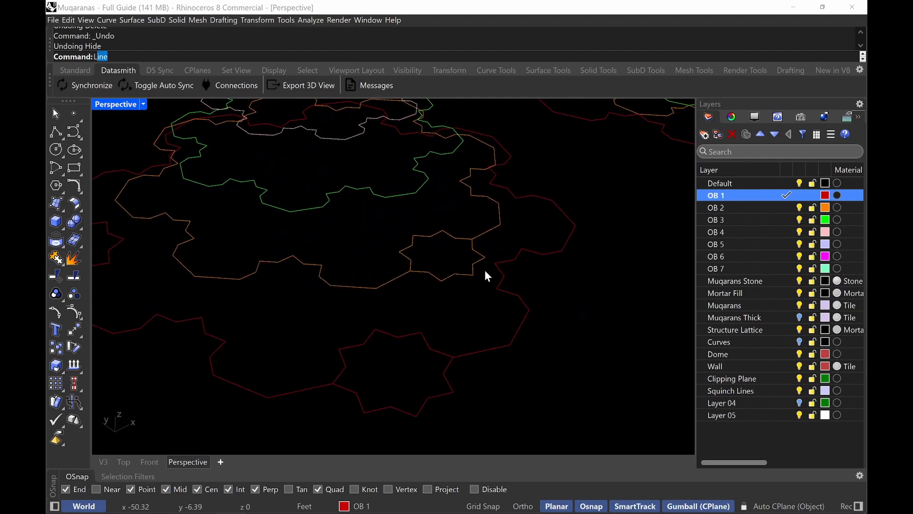
key("Return")
type("v")
key("Return")
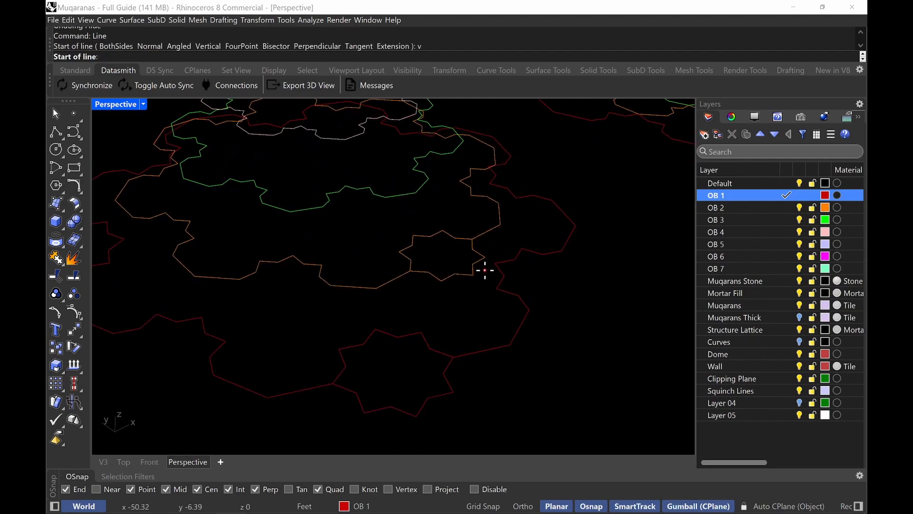
left_click(375, 327)
left_click(376, 289)
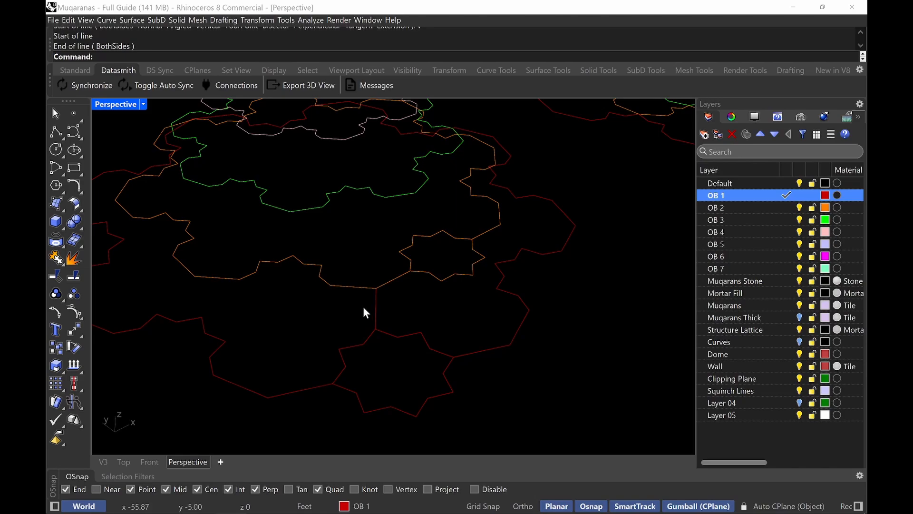
type("copy")
key("Return")
scroll(363, 306, "down", 2)
key("Escape")
right_click_drag(441, 311, 376, 370)
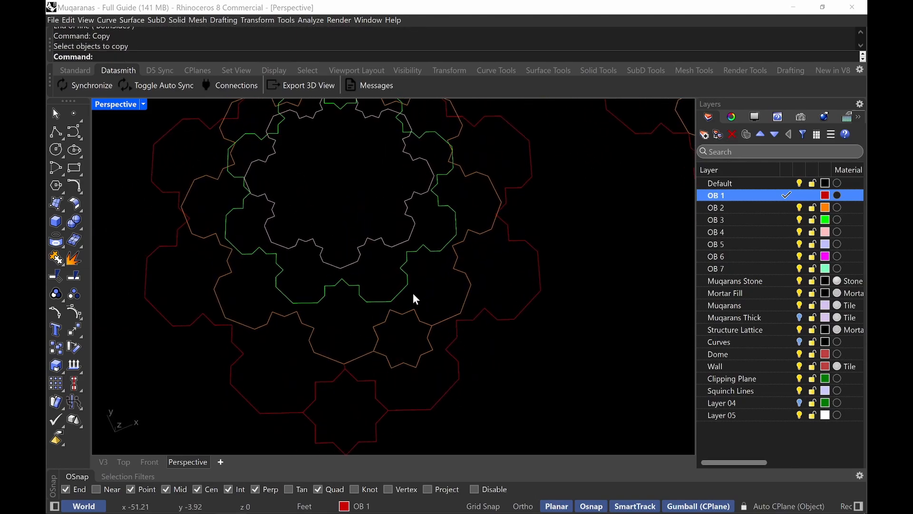
scroll(388, 444, "down", 4)
right_click_drag(391, 422, 420, 311, "shift")
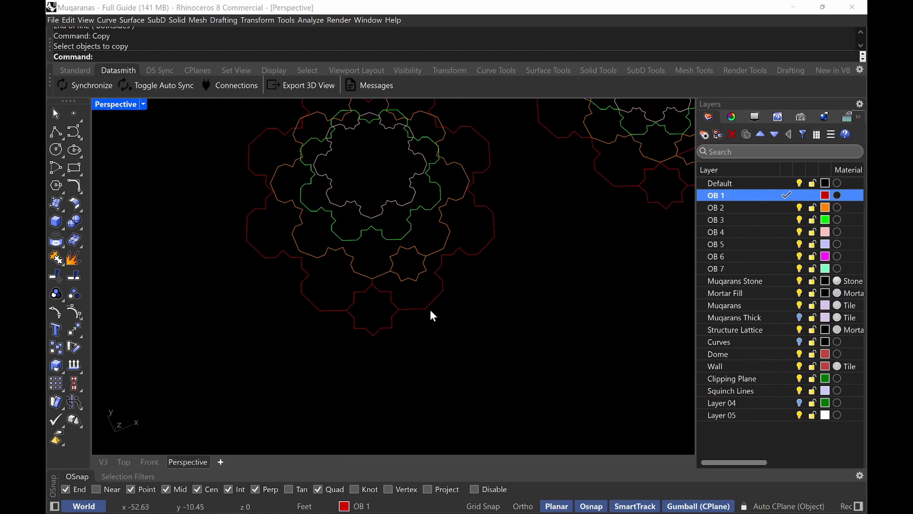
left_click(429, 309)
key("Escape")
right_click_drag(532, 258, 485, 208)
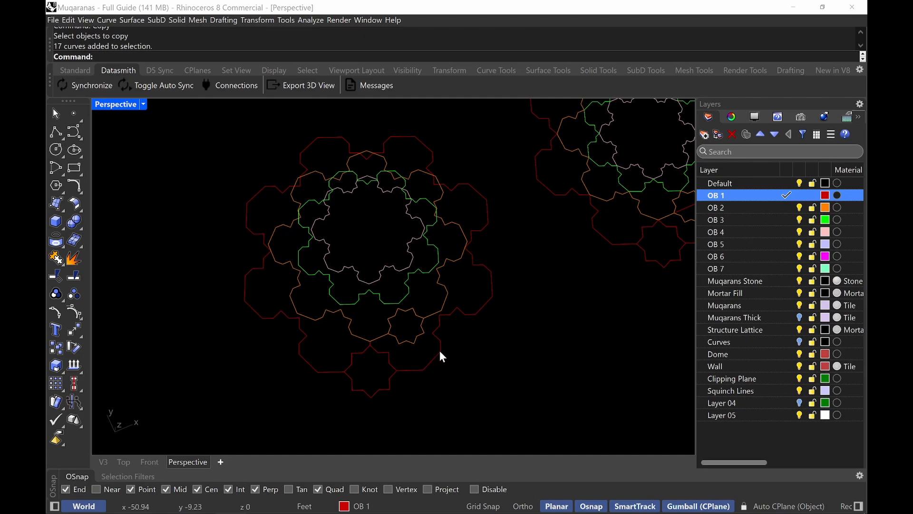
- Copy the vertical line from its base to the adjacent inner vertex of the OB 1 star, with the Cen snap turned off
right_click_drag(439, 350, 396, 286)
scroll(432, 318, "up", 6)
left_click(343, 254)
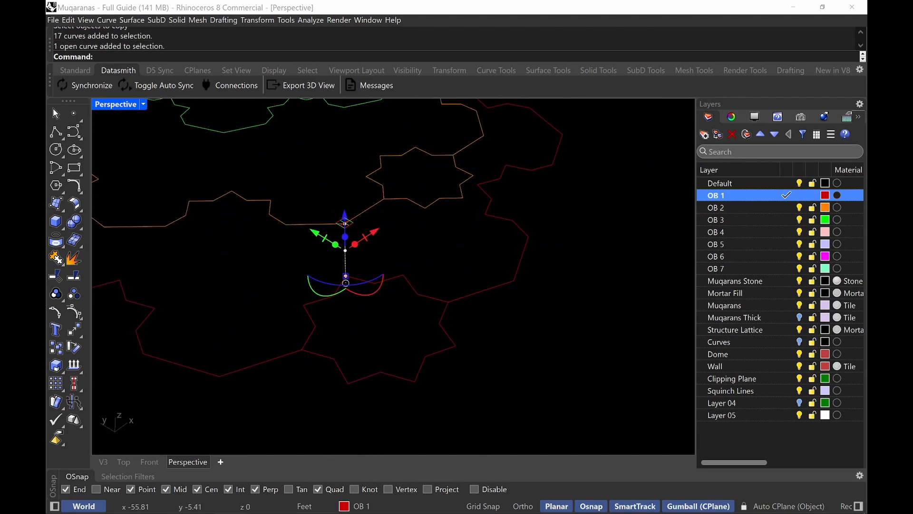
type("CPo[y")
key("Return")
type("Copy")
key("Return")
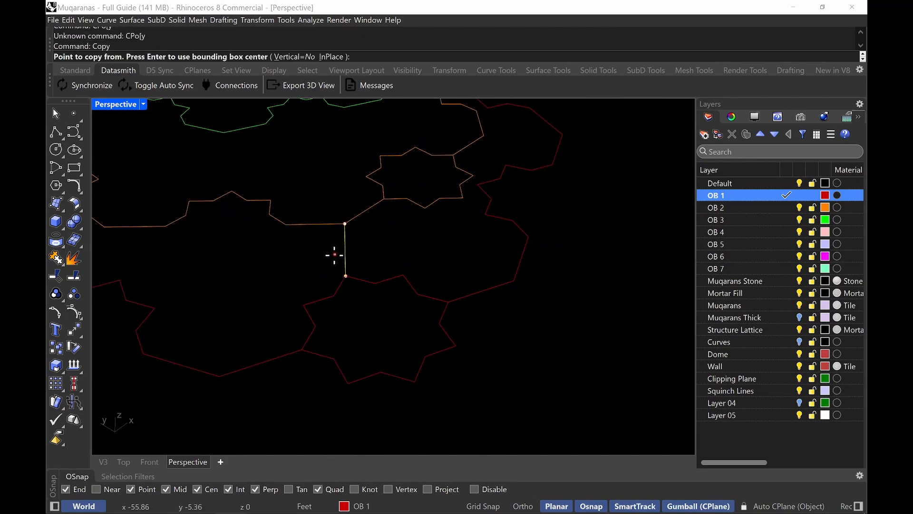
left_click(343, 273)
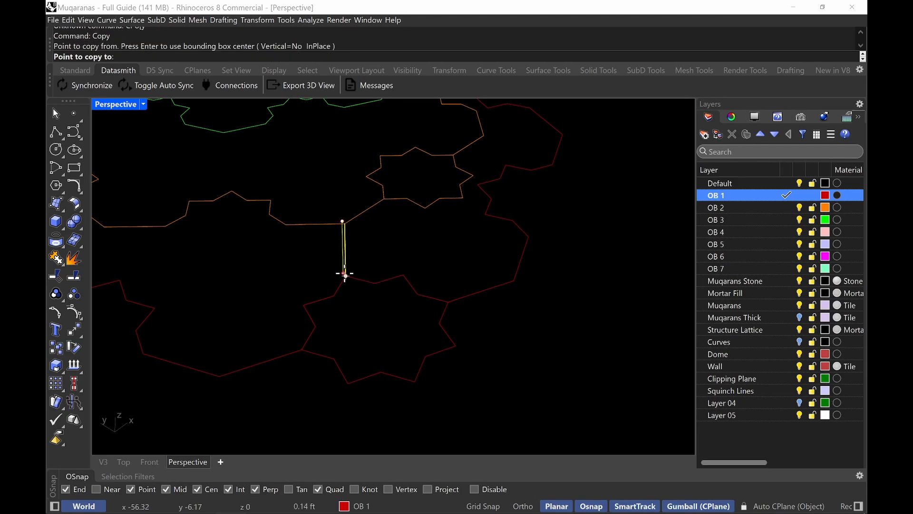
left_click(197, 490)
left_click(375, 283)
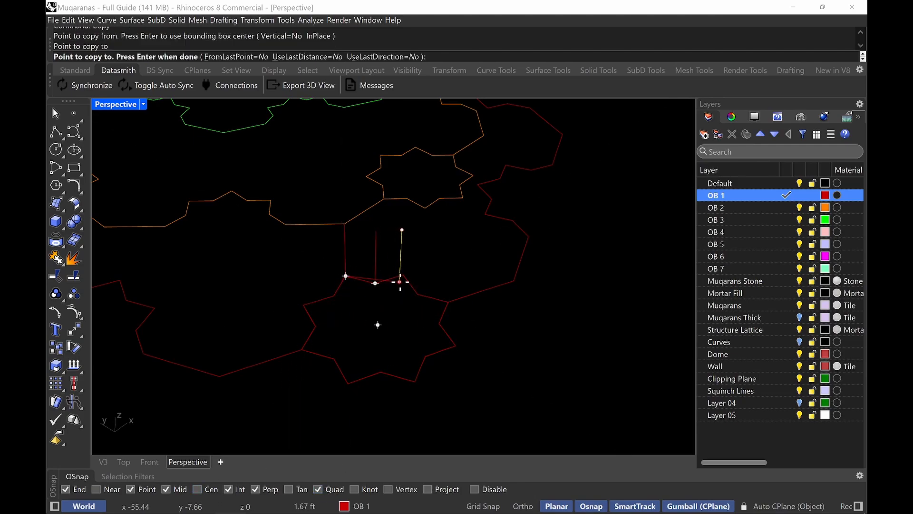
- Place four more copies of the vertical line at the following OB 1 star vertices and the neighbouring outline corner
left_click(403, 275)
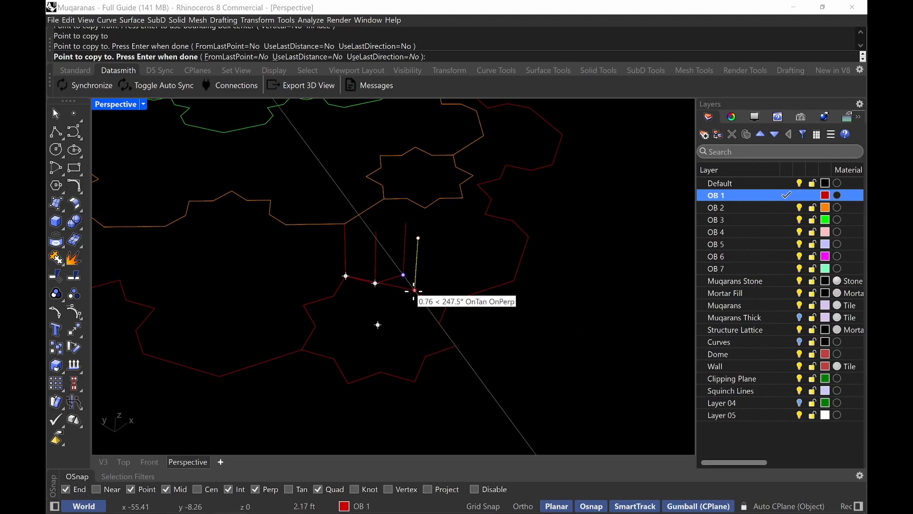
left_click(417, 294)
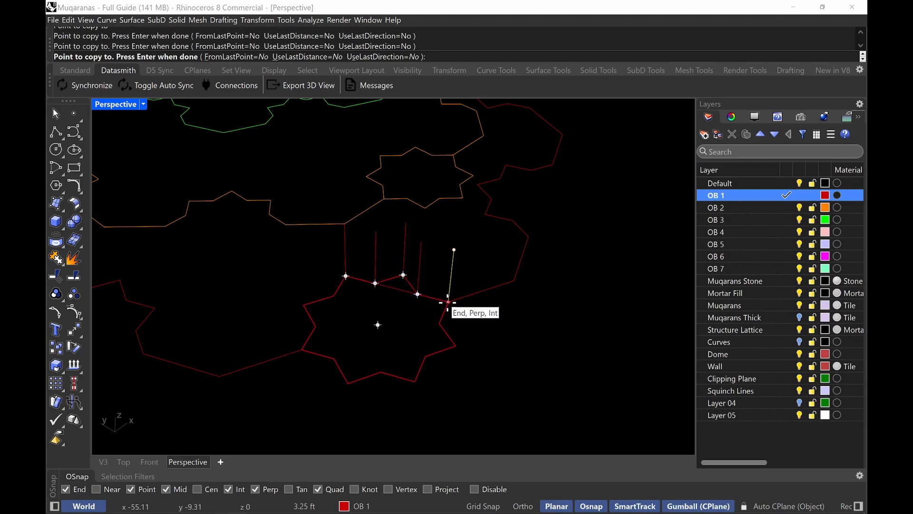
left_click(447, 302)
right_click_drag(447, 302, 424, 332)
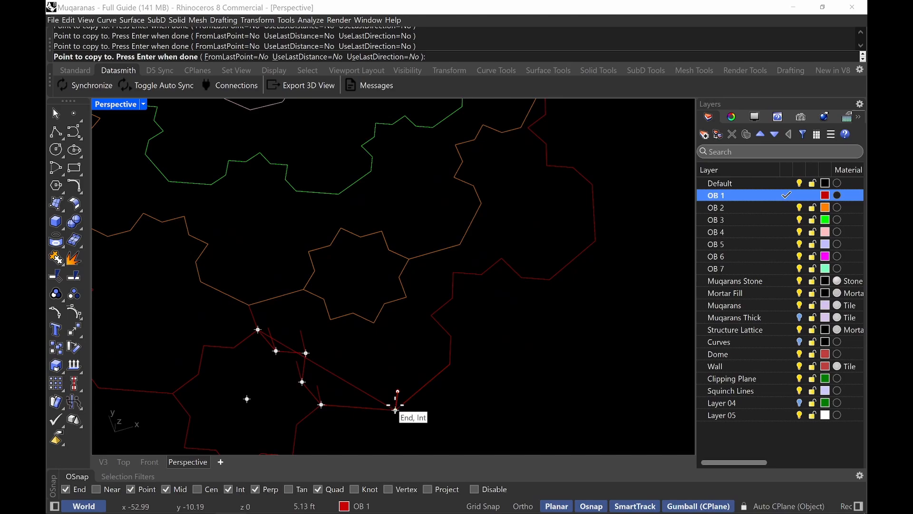
key("Return")
- Examine from above and from the side how the copied vertical lines relate to the raised OB 2 star
right_click_drag(387, 334, 427, 300)
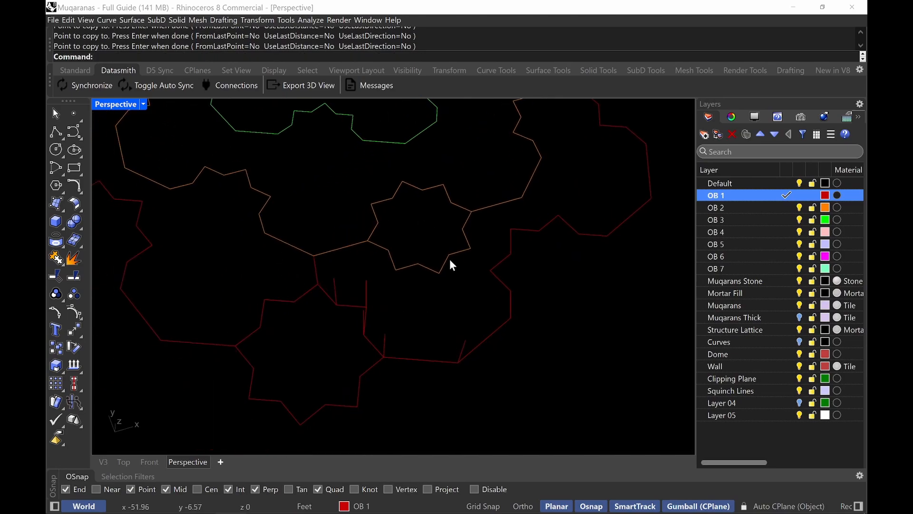
right_click_drag(451, 260, 443, 282)
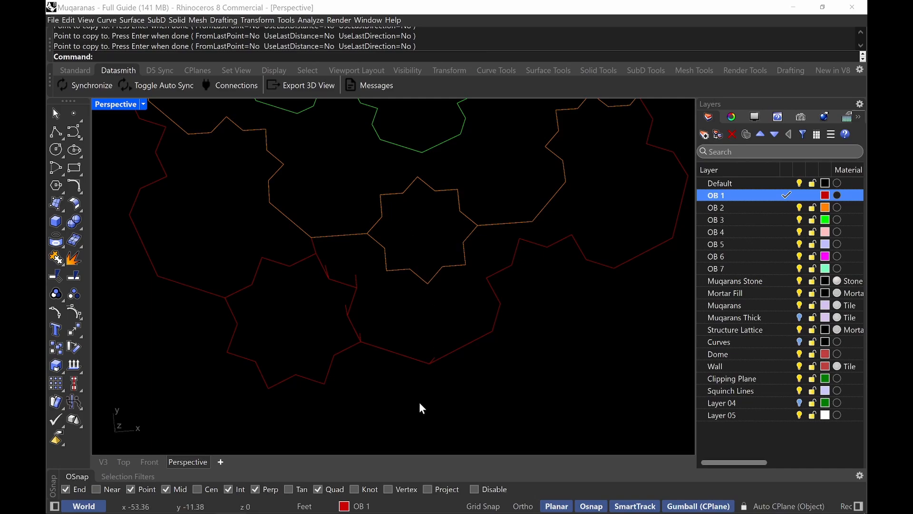
right_click_drag(423, 189, 385, 338)
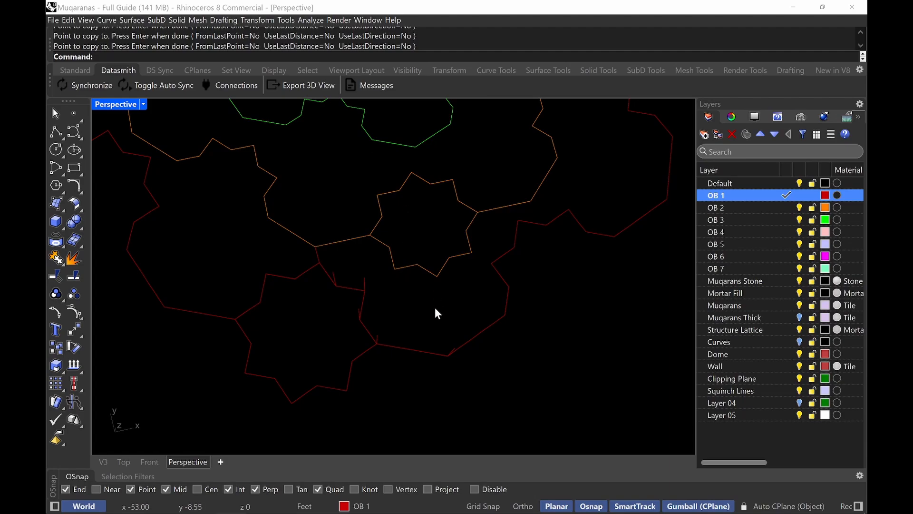
scroll(401, 293, "up", 3)
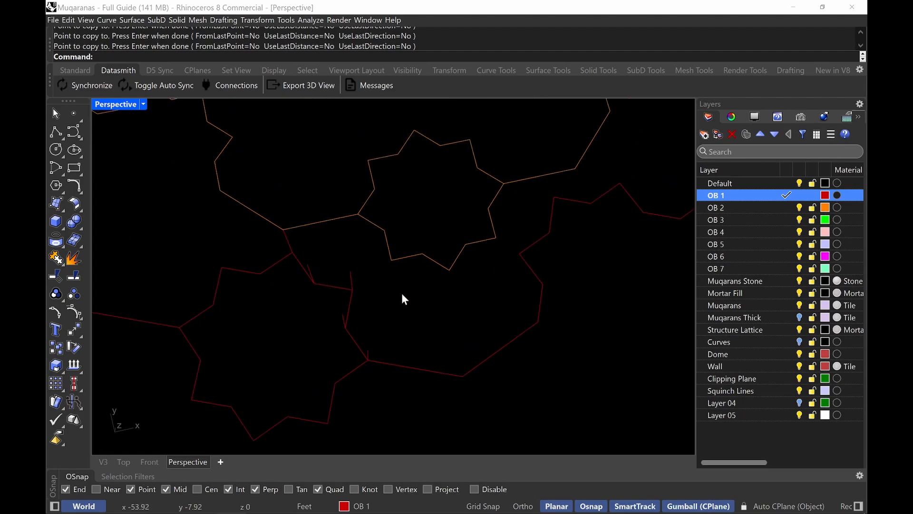
right_click_drag(402, 293, 439, 239)
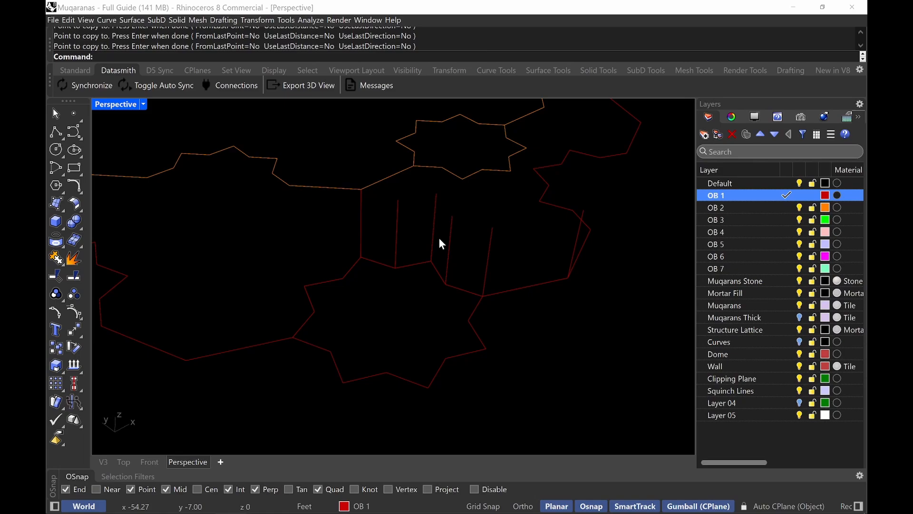
right_click_drag(455, 208, 448, 209)
right_click_drag(447, 209, 426, 240, "shift")
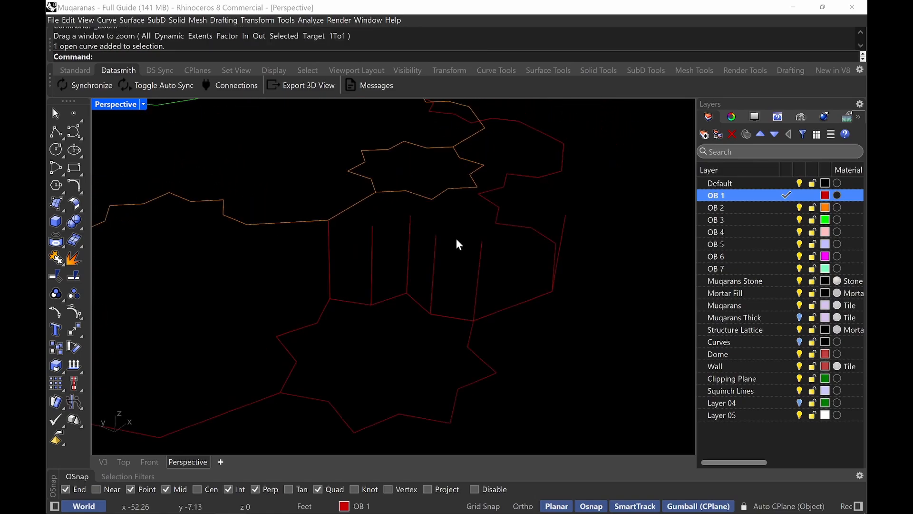
- Mark up the planned arches between the OB 1 vertices and raised OB 2 star, plus a vertical on the outline edge, in red screen ink
key("ctrl+alt+g")
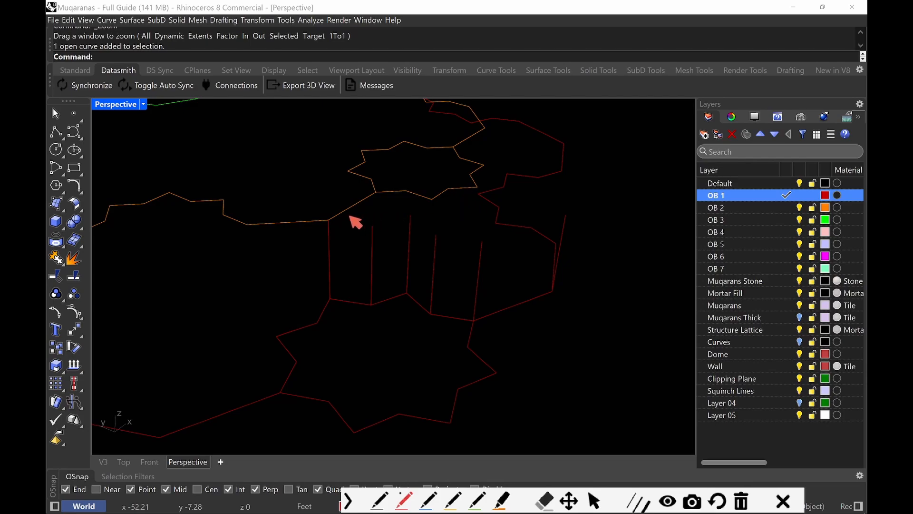
mouse_move(324, 221)
left_mouse_down()
mouse_move(362, 246)
mouse_move(373, 297)
left_mouse_up()
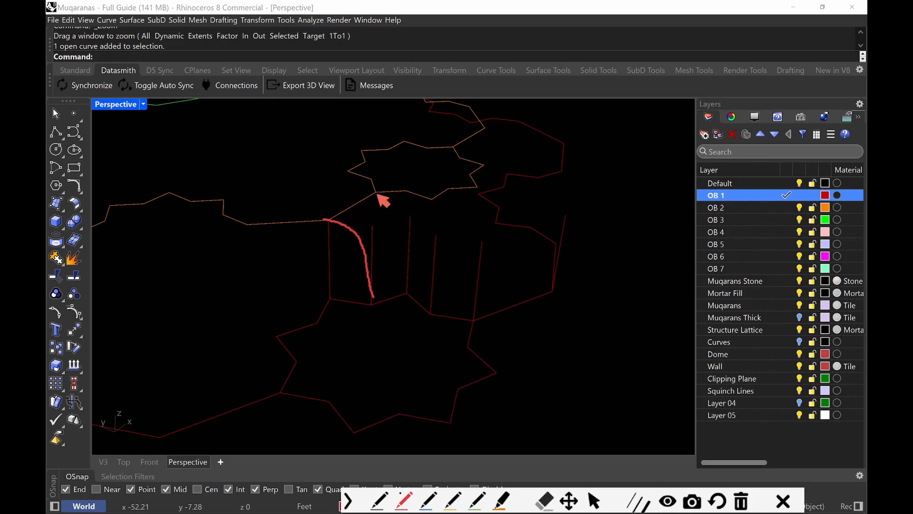
left_click_drag(377, 192, 373, 300)
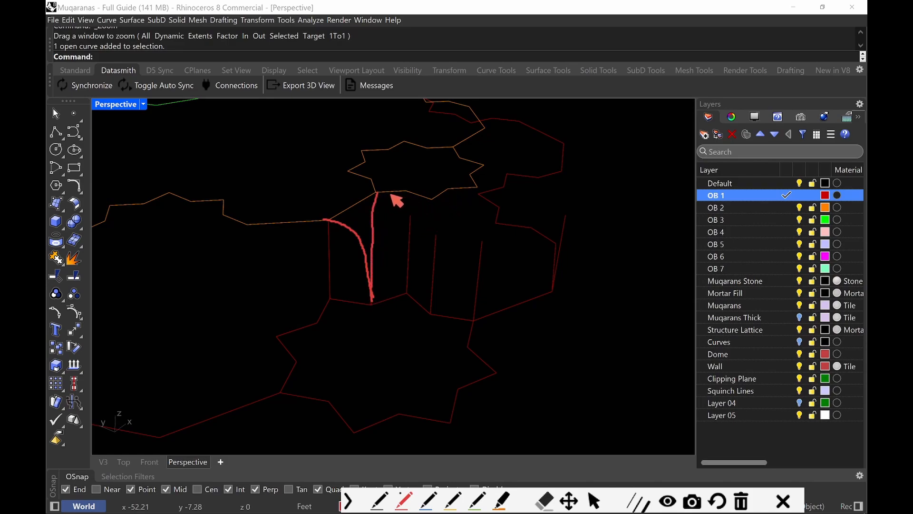
mouse_move(381, 192)
left_mouse_down()
mouse_move(400, 228)
mouse_move(406, 288)
left_mouse_up()
left_click_drag(434, 200, 408, 291)
left_click_drag(435, 202, 434, 303)
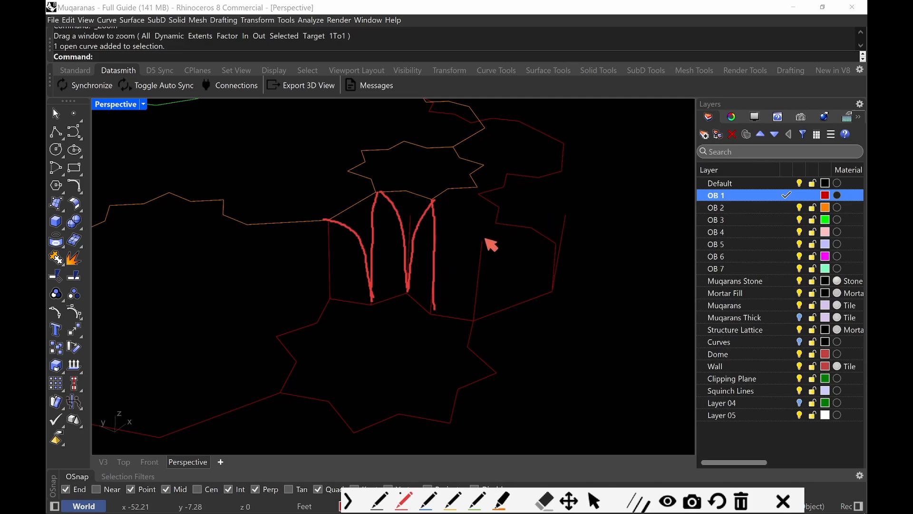
mouse_move(434, 201)
left_mouse_down()
mouse_move(468, 233)
mouse_move(473, 311)
left_mouse_up()
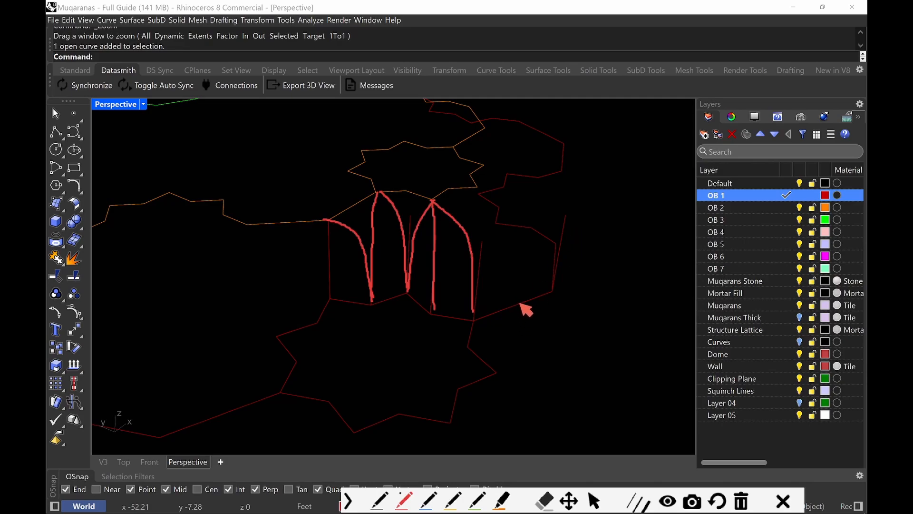
left_click_drag(520, 305, 523, 220)
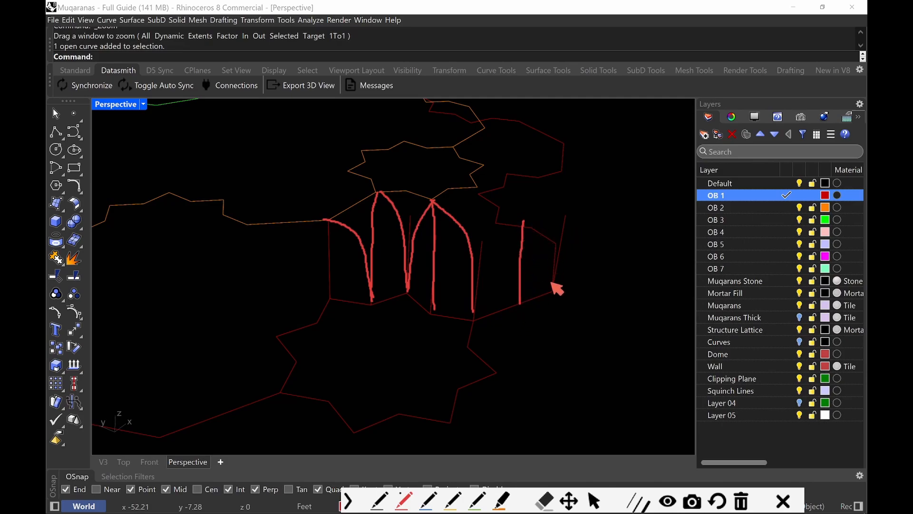
key("Escape")
- Copy the vertical line from the OB 1 star tip's base to the midpoint of the adjoining outline edge
mouse_move(554, 229)
right_mouse_down()
mouse_move(503, 271)
mouse_move(487, 255)
mouse_move(505, 295)
mouse_move(475, 293)
mouse_move(423, 316)
mouse_move(455, 296)
right_mouse_up()
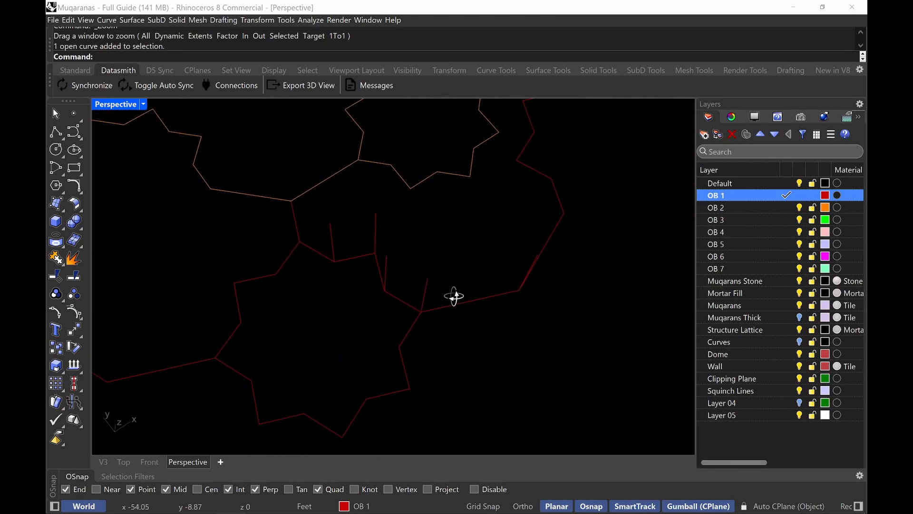
type("copy")
key("Return")
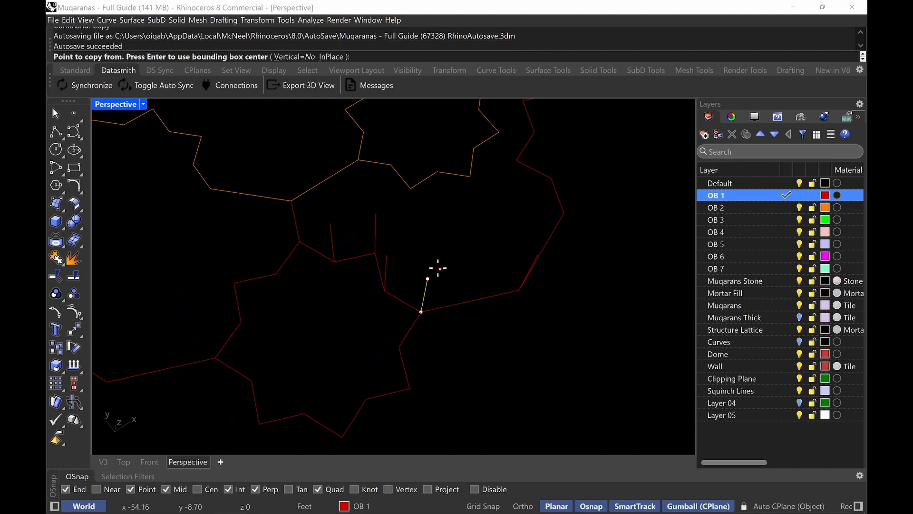
left_click(421, 312)
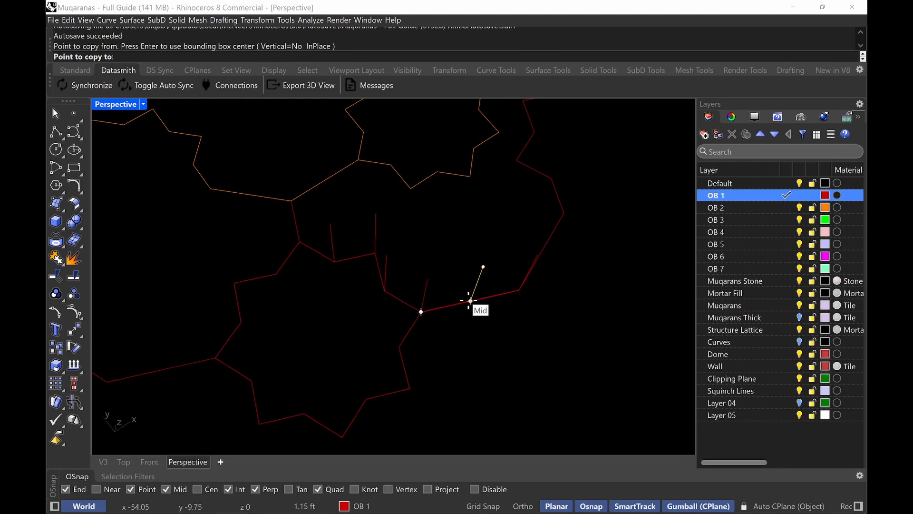
left_click(476, 300)
key("Return")
scroll(461, 292, "down", 8)
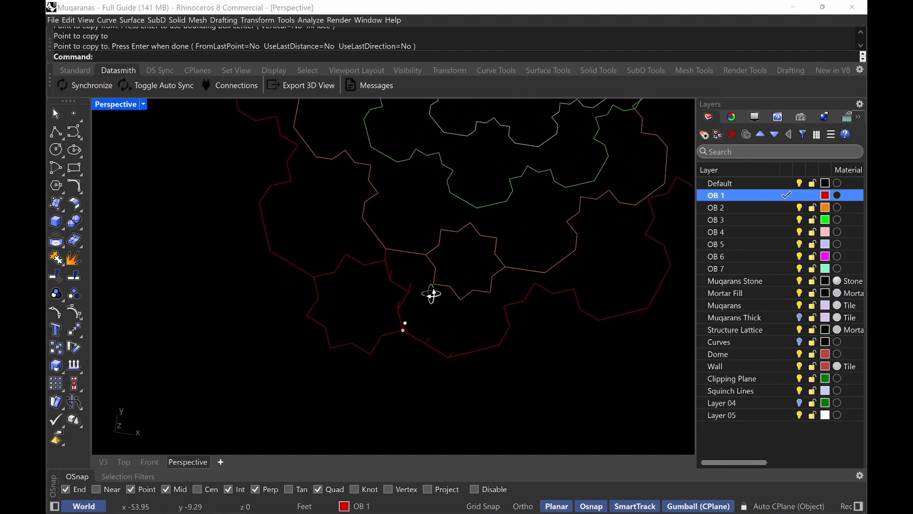
key("Escape")
- Draw a degree-3 curve from the OB 1 star's inner vertex through the vertical line's midpoint and top to the OB 2 outline corner
right_click_drag(483, 323, 471, 288)
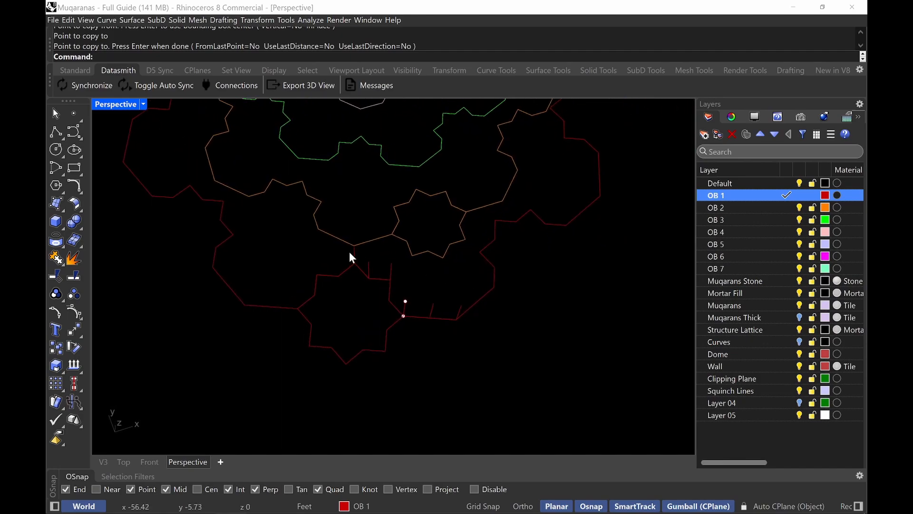
left_click(74, 131)
scroll(332, 214, "up", 5)
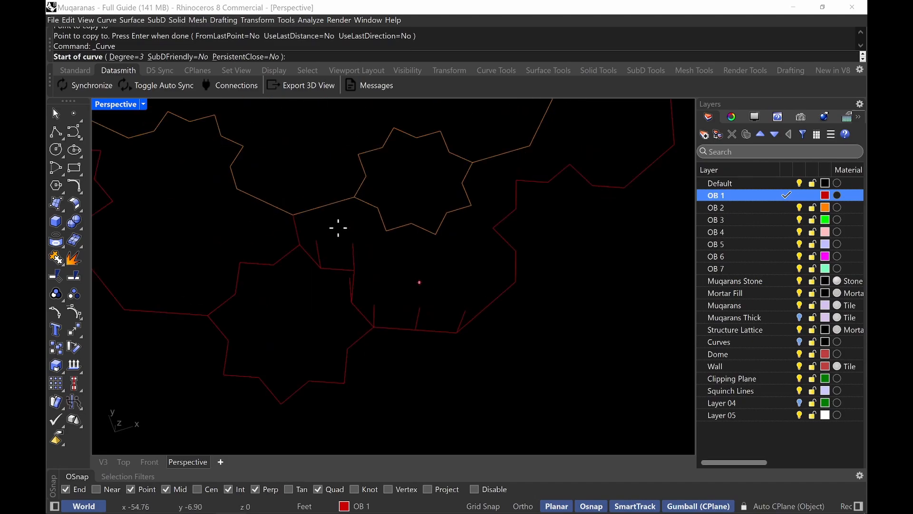
right_click_drag(325, 211, 367, 251, "shift")
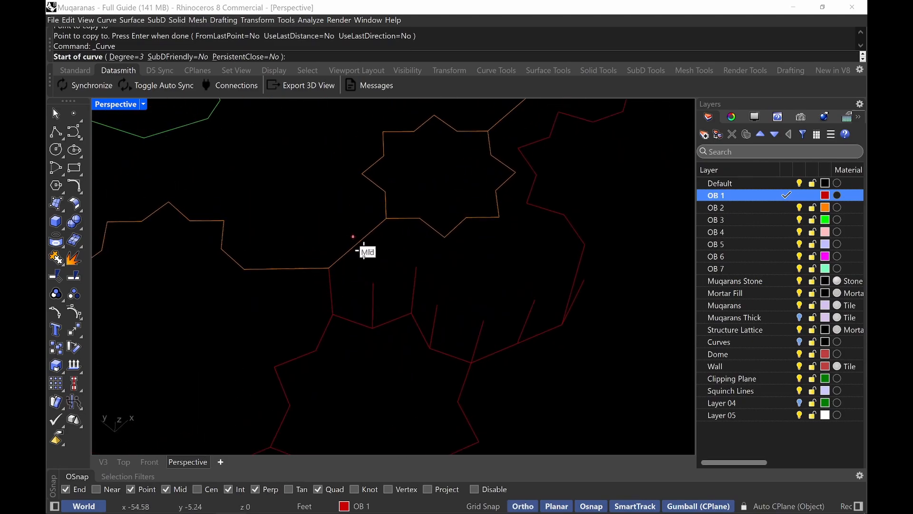
left_click(373, 329)
left_click(372, 306)
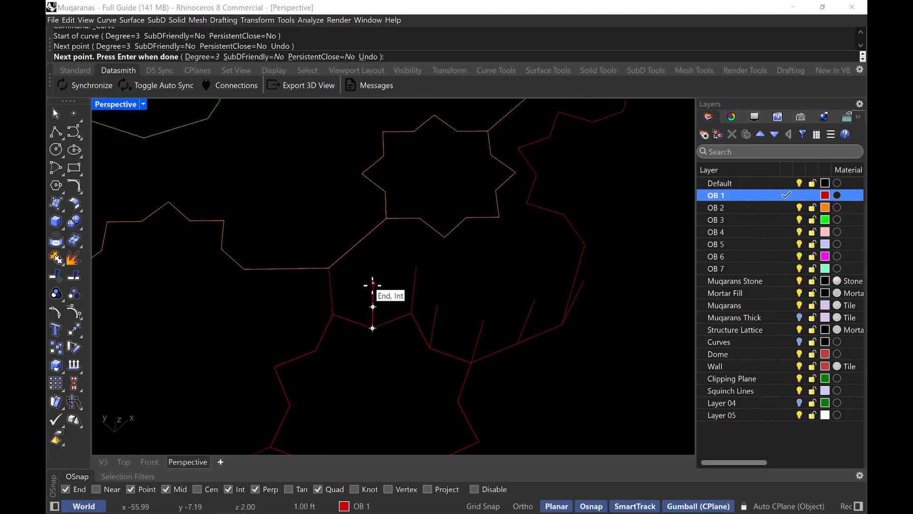
left_click(373, 285)
left_click(328, 268)
key("Return")
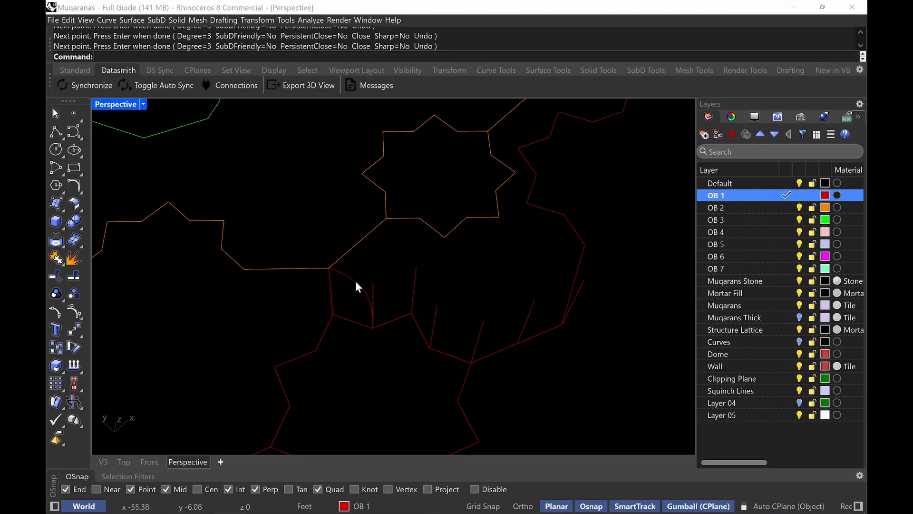
- Duplicate the arch curve with its upper end point moved to the OB 2 star tip where it meets the outline
left_click(355, 281)
left_click_drag(310, 235, 352, 281)
right_click_drag(352, 281, 341, 273)
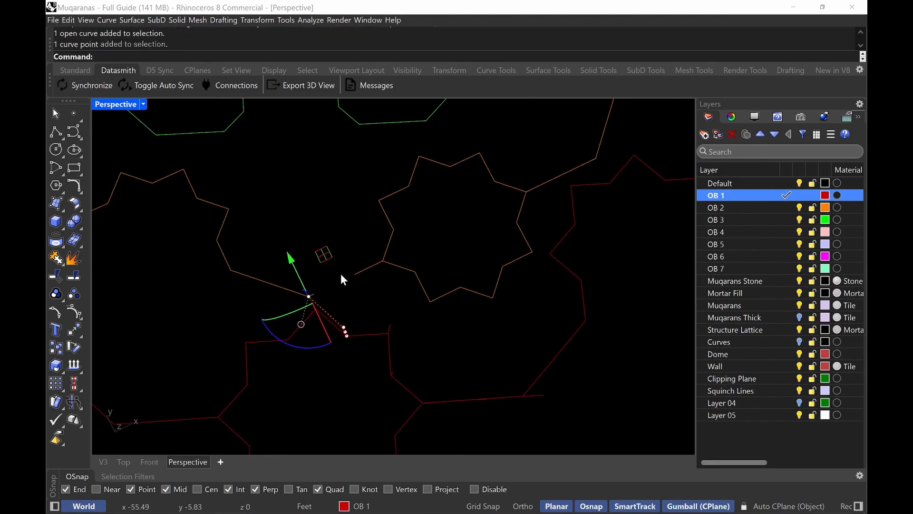
left_click_drag(309, 296, 383, 260)
left_click(375, 305)
right_click_drag(375, 308, 372, 279)
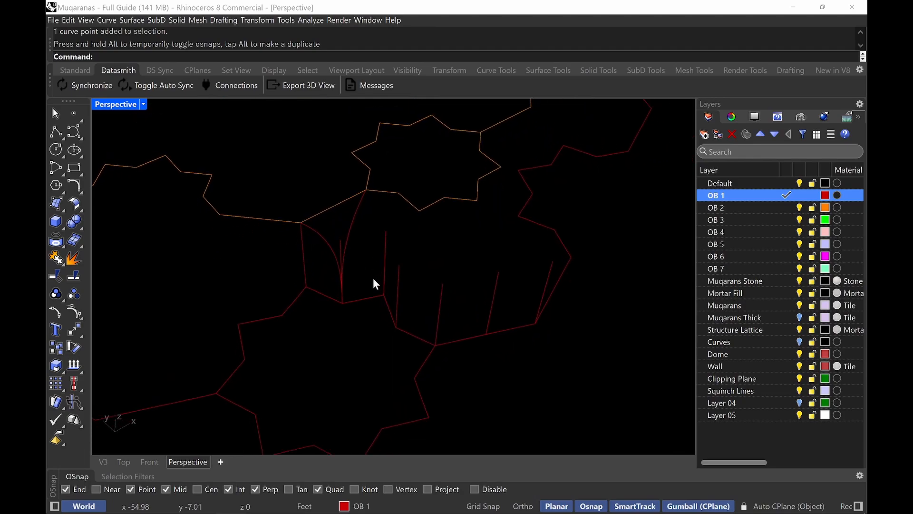
- Copy the second arch curve from its base to the next tip of the OB 1 star
left_click(351, 226)
type("Copy")
key("Return")
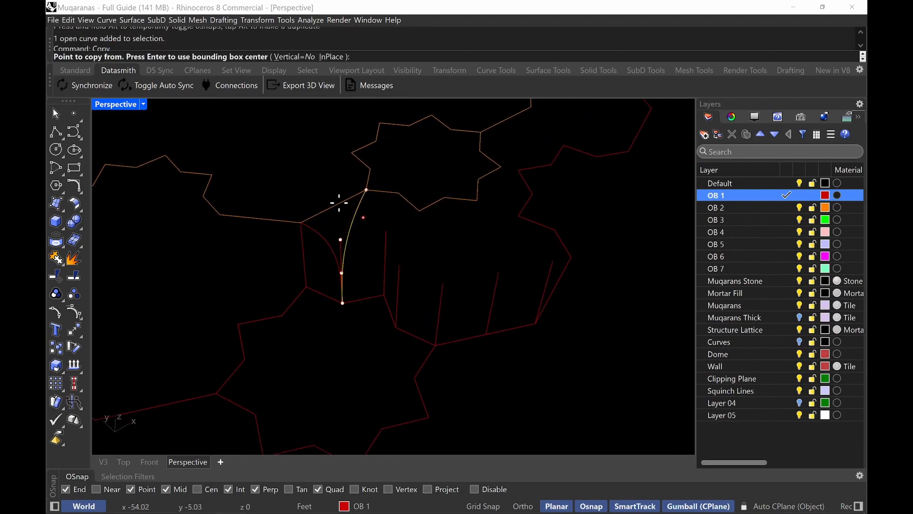
left_click(348, 301)
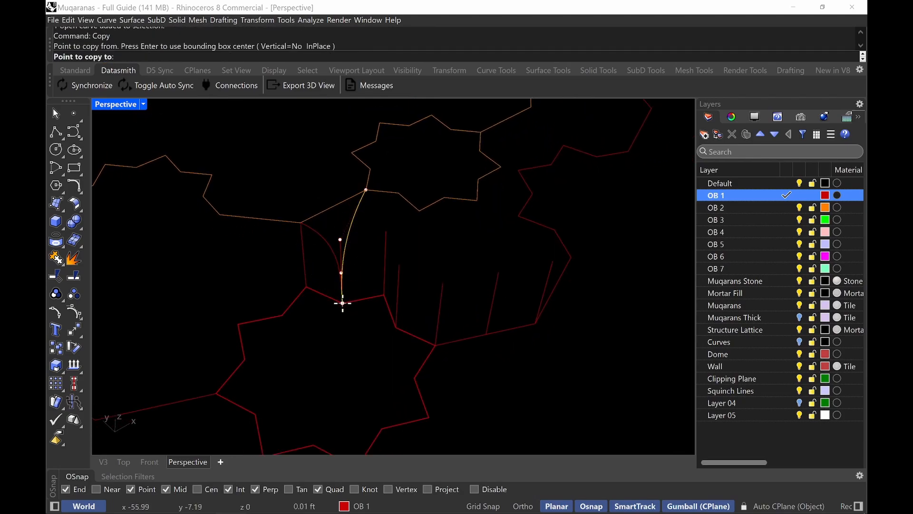
left_click(384, 296)
key("Return")
- Move the copied curve's upper end point onto the OB 2 star tip shared with the previous arch curve
right_click_drag(442, 192, 441, 269, "shift")
left_click(402, 274)
left_click_drag(401, 231, 387, 253)
left_click_drag(365, 265, 366, 266)
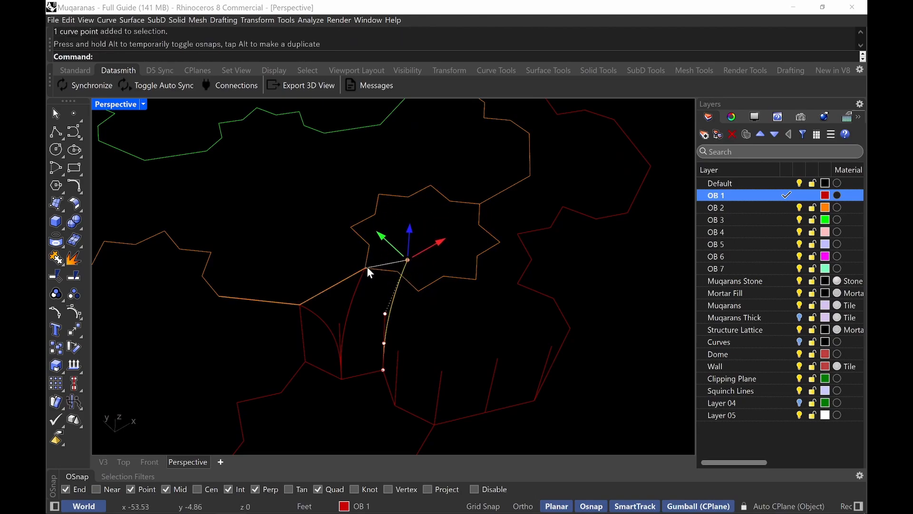
right_click_drag(411, 217, 410, 254)
left_click_drag(408, 296, 366, 310)
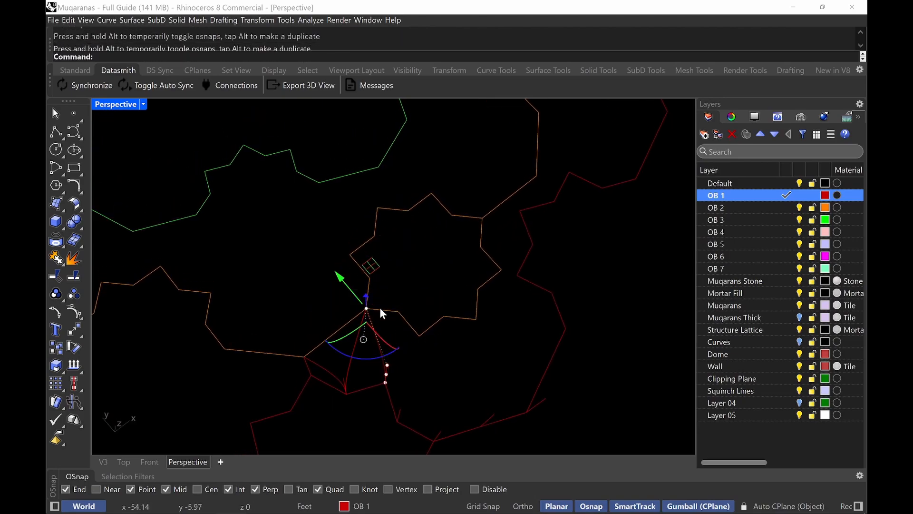
key("Escape")
key("Escape")
- Try to move the copied curve's upper end point from the shared OB 2 tip to the neighbouring star vertex
right_click_drag(449, 343, 380, 359)
left_click(375, 321)
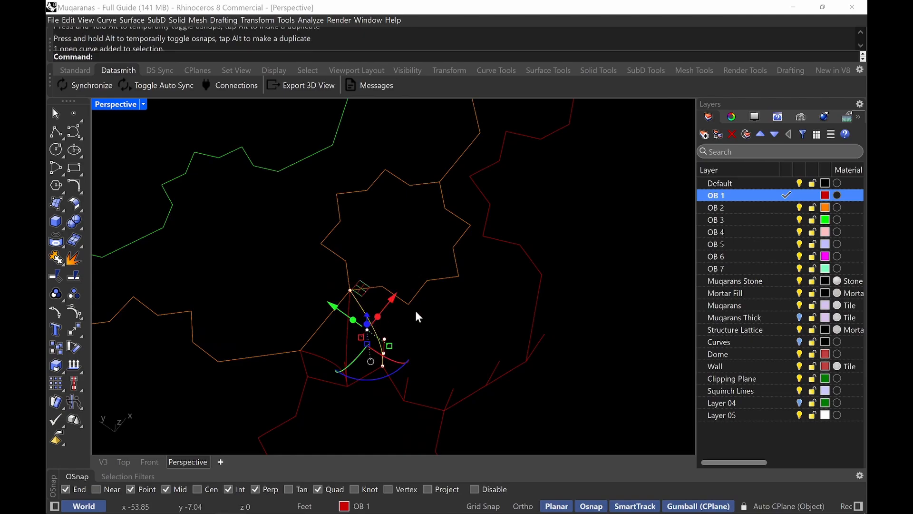
right_click_drag(418, 315, 456, 303)
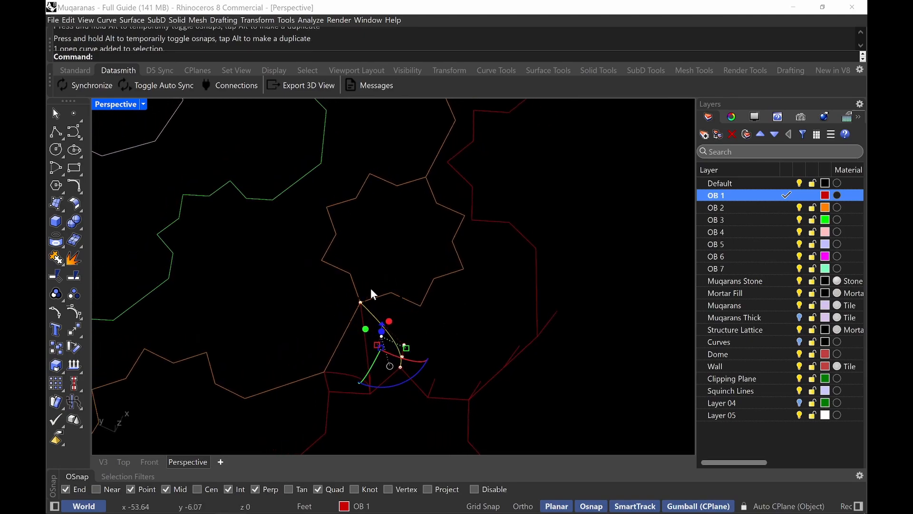
left_click_drag(372, 291, 414, 262)
right_click_drag(488, 241, 444, 320)
key("ctrl+z")
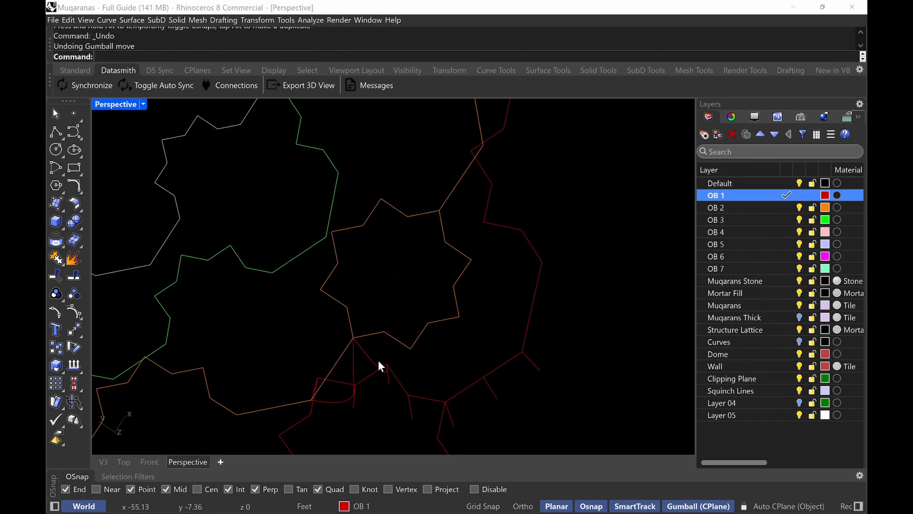
- Duplicate the copied arch curve with its upper end point moved to the adjacent inner vertex of the OB 2 star
left_click(378, 363)
left_click_drag(339, 330, 381, 345)
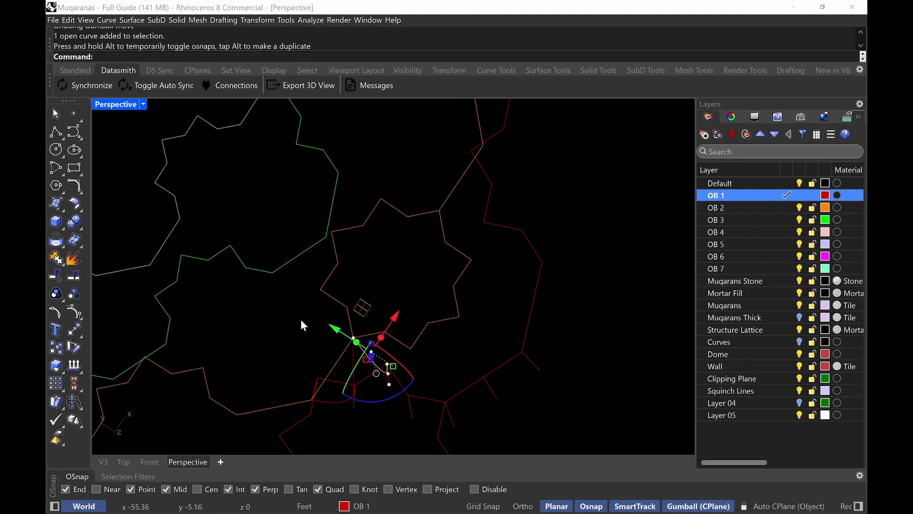
left_click_drag(302, 325, 383, 331)
key("Escape")
right_click_drag(443, 381, 390, 280)
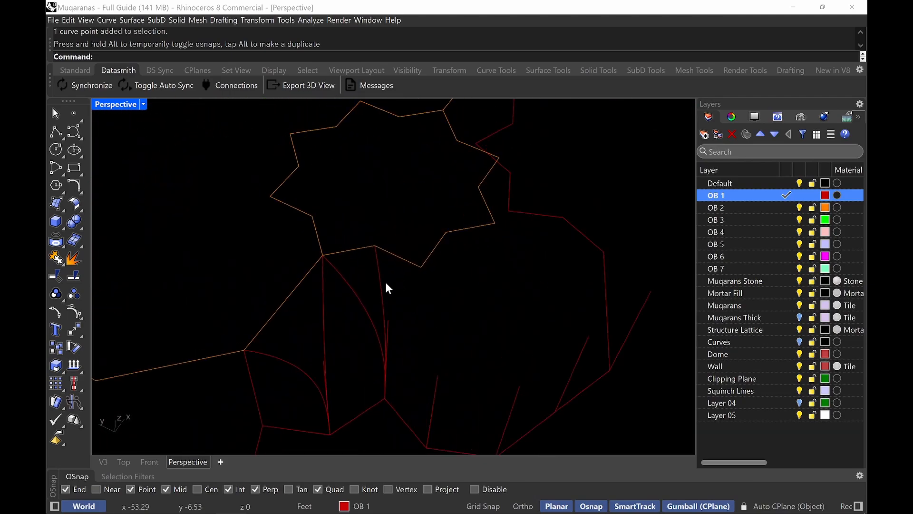
- Move the new curve's upper end point from the inner vertex to the next tip of the OB 2 star
left_click(386, 284)
left_click_drag(365, 219, 422, 267)
key("Escape")
right_click_drag(465, 293, 425, 299)
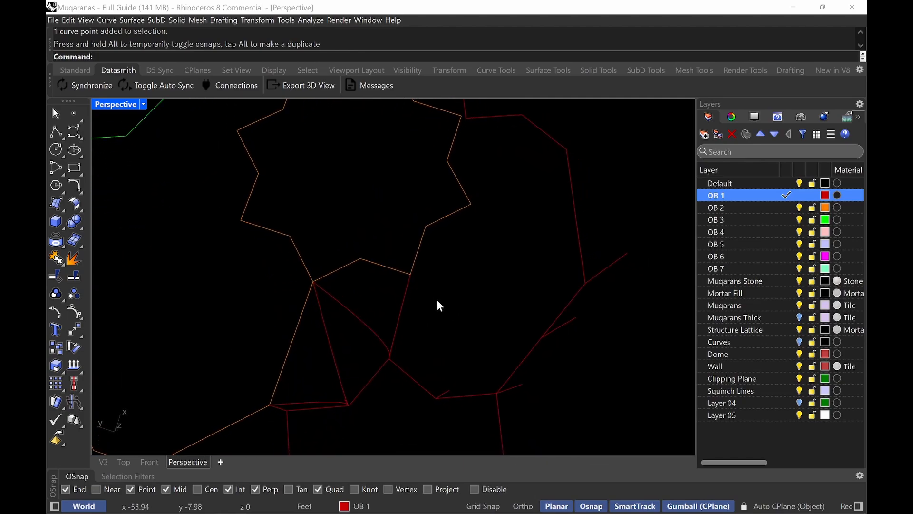
- Mark the two OB 2 star edges spanning the arch curves' upper ends in red screen ink
key("ctrl+alt+g")
mouse_move(313, 281)
left_mouse_down()
mouse_move(359, 262)
mouse_move(410, 276)
left_mouse_up()
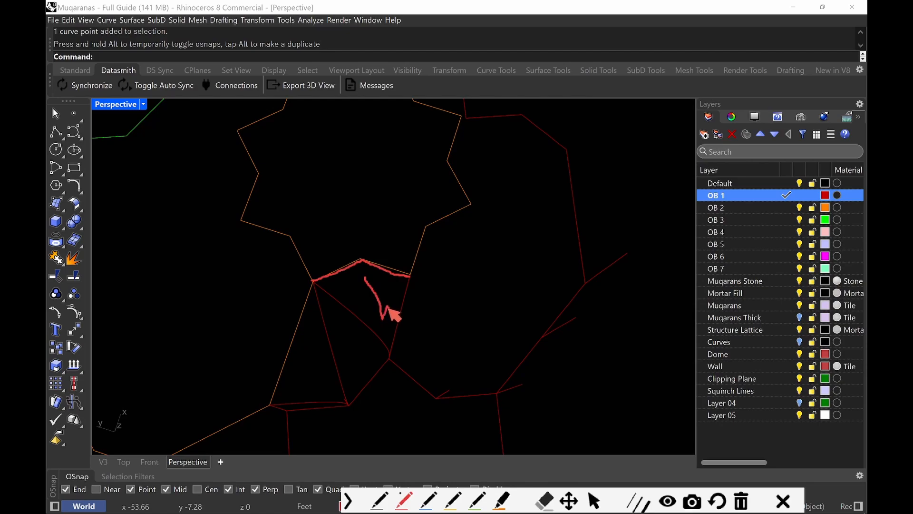
key("Escape")
- Examine in the browser how the cells meet below the stars in the Abdullaziz Khan madrasa entrance photo, then return to the Rhino model
key("super")
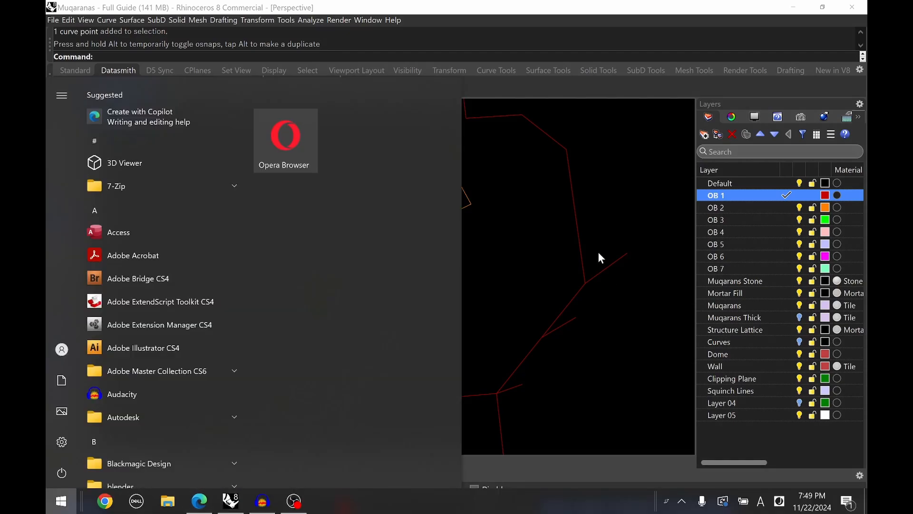
left_click(199, 500)
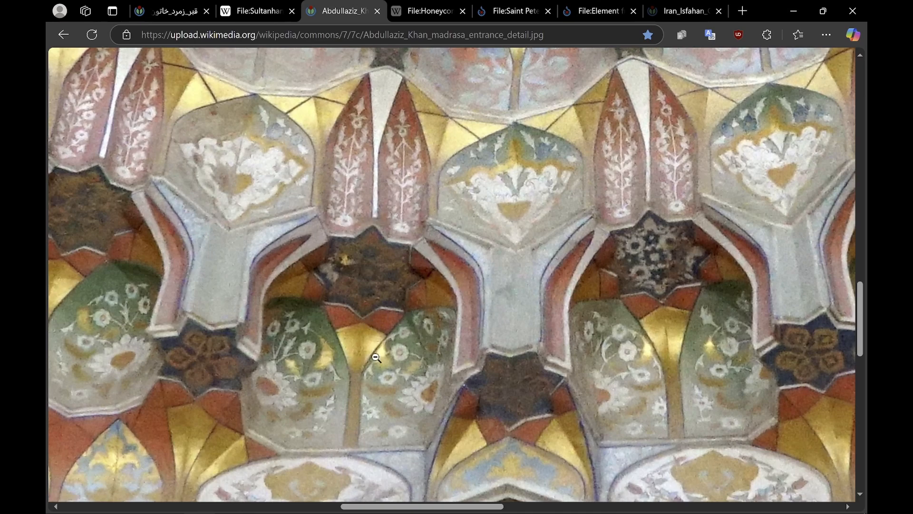
scroll(442, 347, "left", 2)
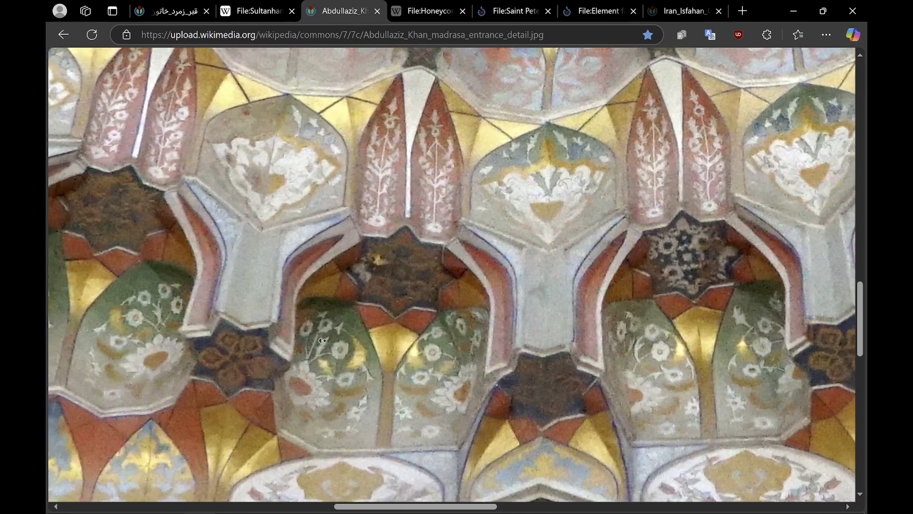
scroll(409, 348, "down", 1)
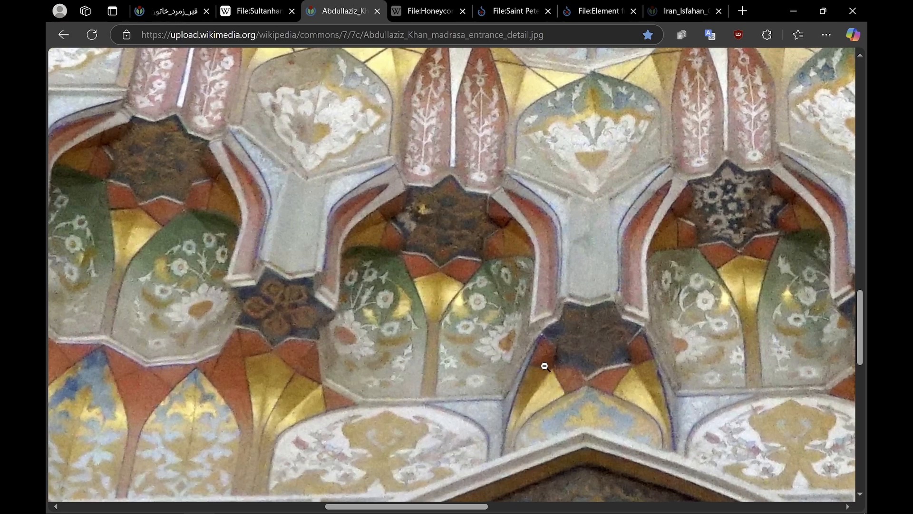
key("ctrl+alt+g")
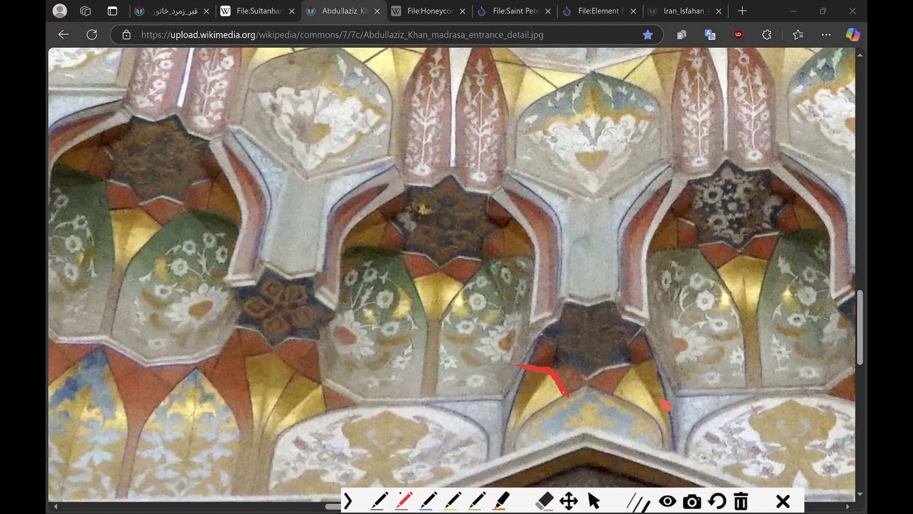
key("ctrl+alt+g")
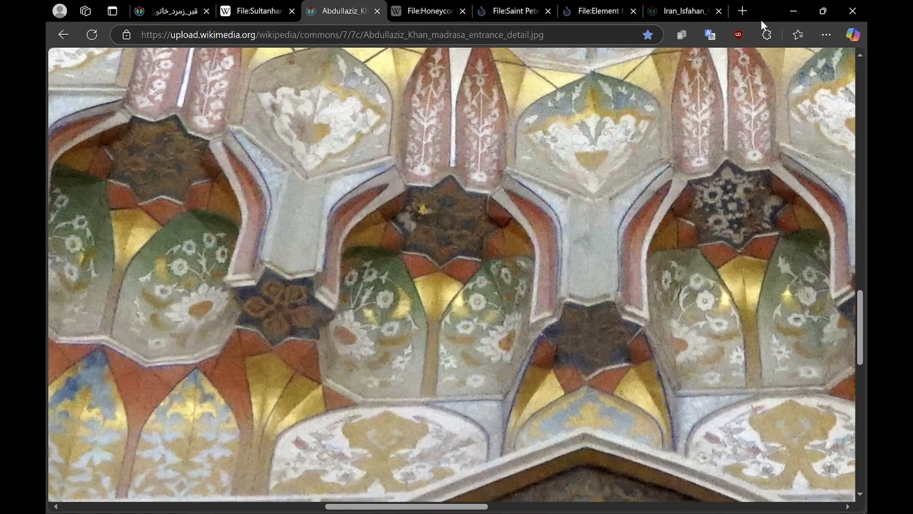
left_click(794, 9)
right_click_drag(375, 274, 420, 262)
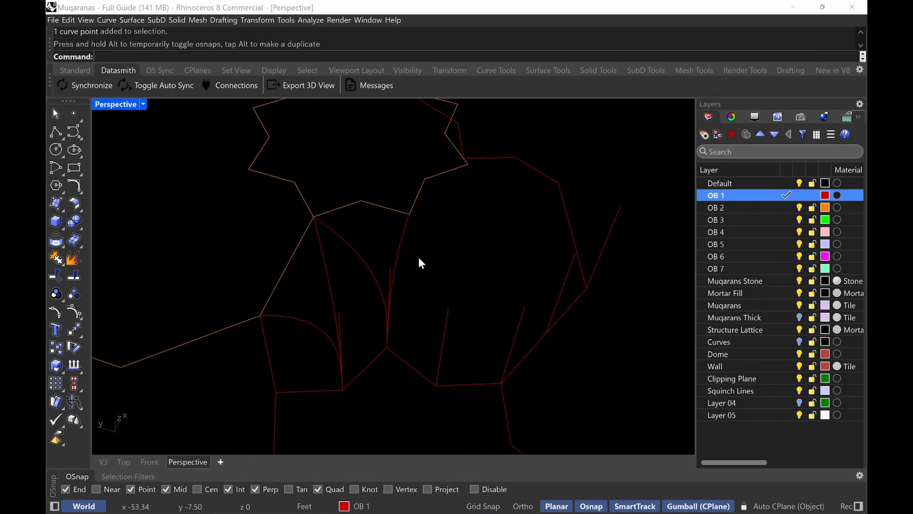
- Copy the newest arch curve to the next OB 1 vertex and snap its upper end point to the same OB 2 star tip
left_click_drag(419, 240, 369, 244)
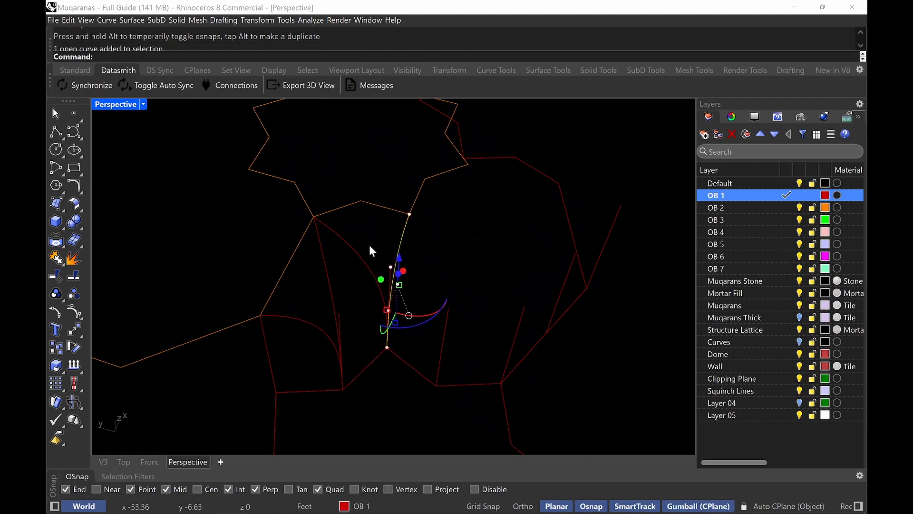
type("Copy")
key("Return")
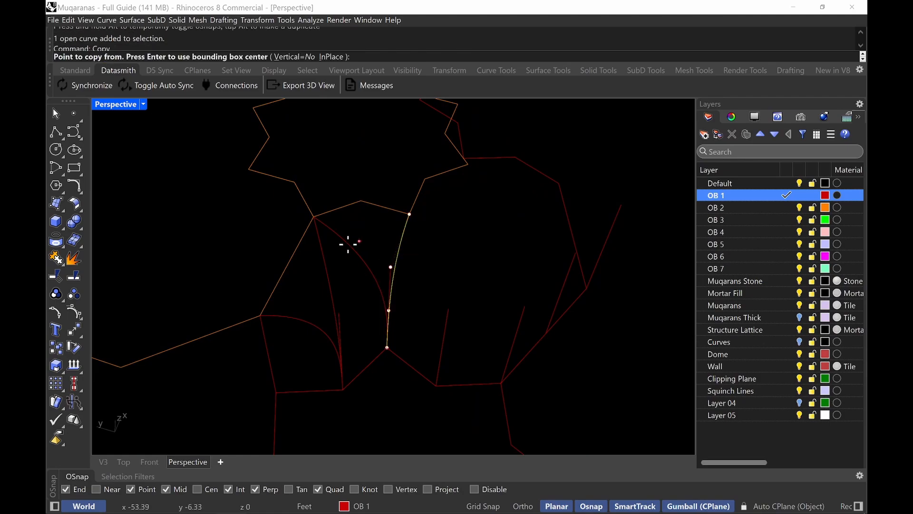
left_click(387, 347)
left_click(436, 385)
key("Return")
left_click_drag(464, 286, 443, 276)
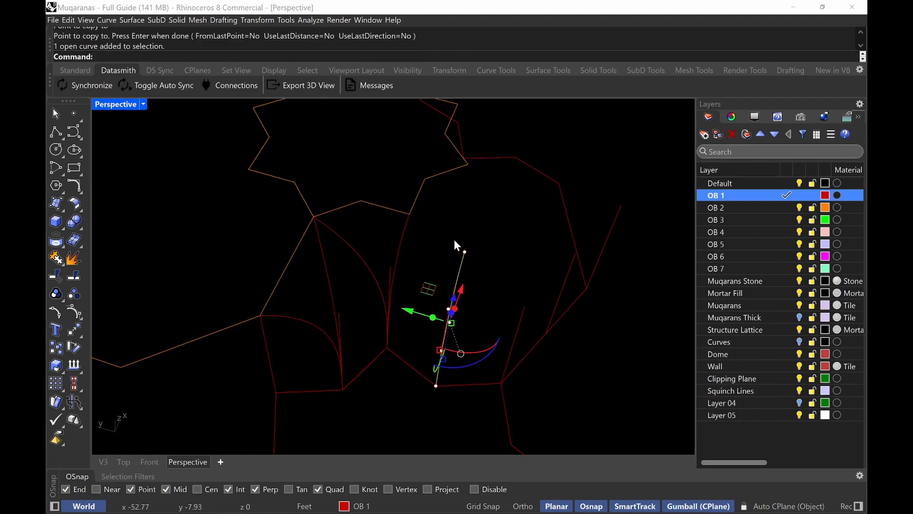
left_click_drag(454, 238, 477, 263)
right_click_drag(490, 254, 467, 287)
left_click_drag(479, 331, 417, 298)
key("Escape")
- Copy that arch curve one OB 1 vertex further along and move its upper end point onto the shared OB 2 star tip
right_click_drag(472, 320, 425, 285)
left_click_drag(406, 277, 406, 278)
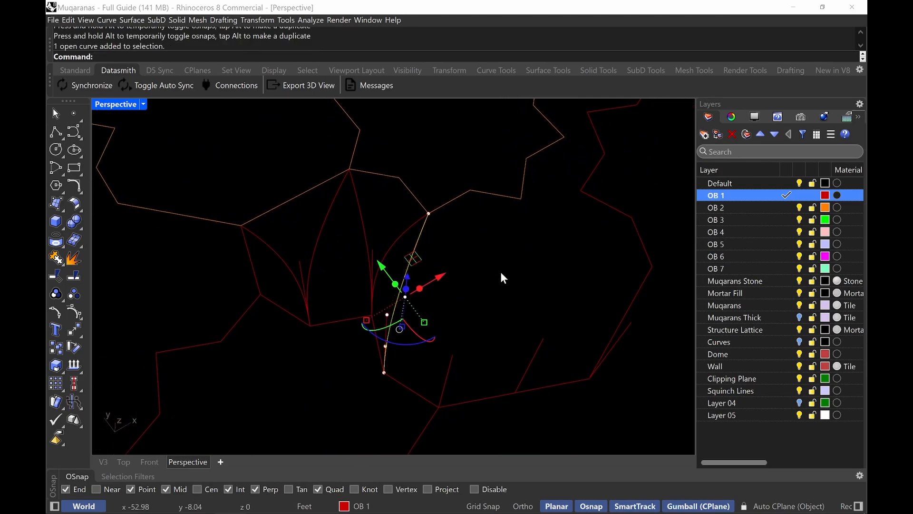
type("opy")
key("Return")
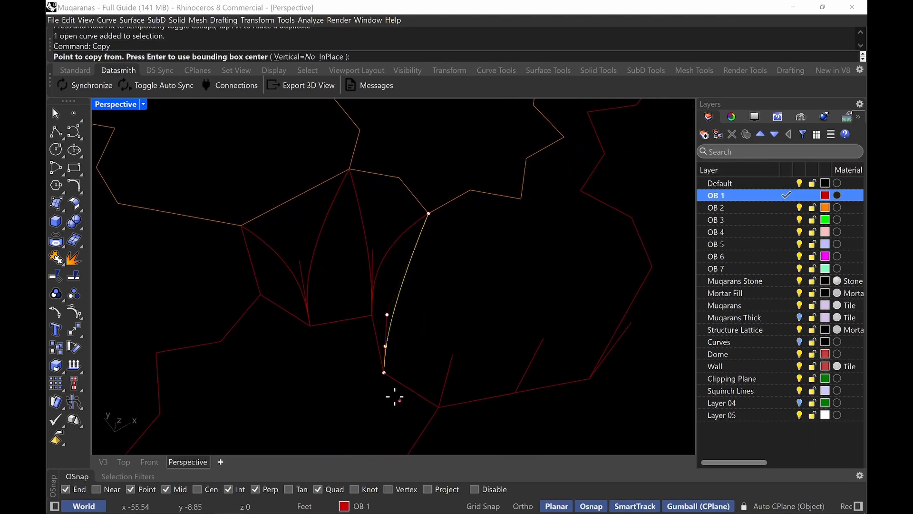
right_click_drag(395, 398, 492, 361)
left_click(471, 345)
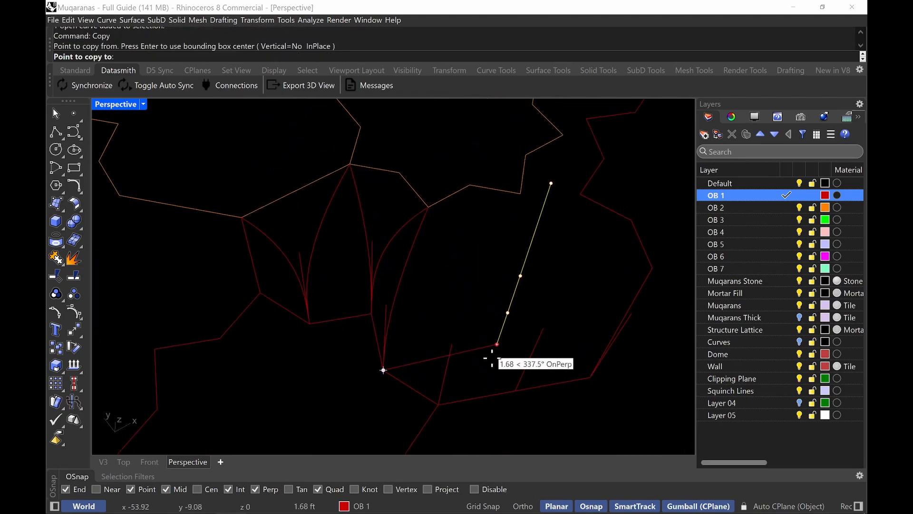
left_click(438, 404)
key("Return")
right_click_drag(507, 292, 533, 271)
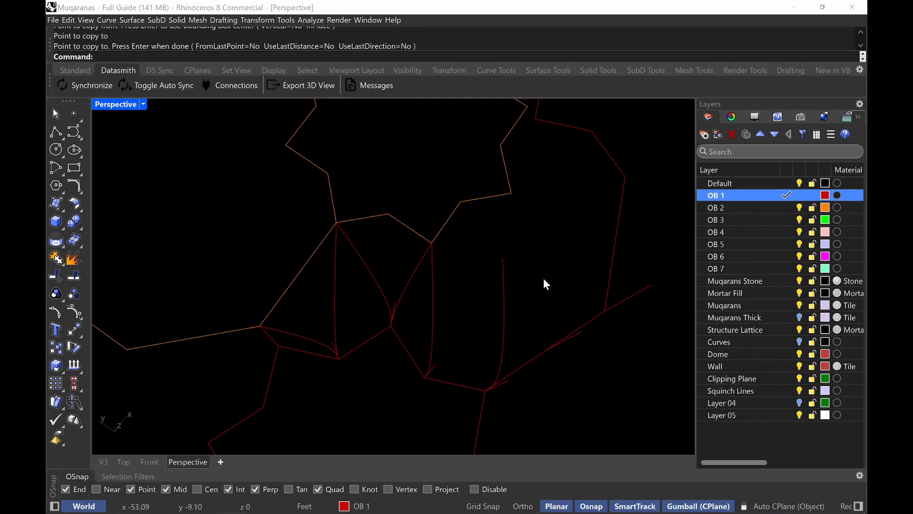
left_click_drag(503, 262, 434, 241)
key("Escape")
- Add another arch curve copy at the following OB 1 point, with its upper end point snapped to the shared OB 2 star tip
right_click_drag(525, 285, 500, 284)
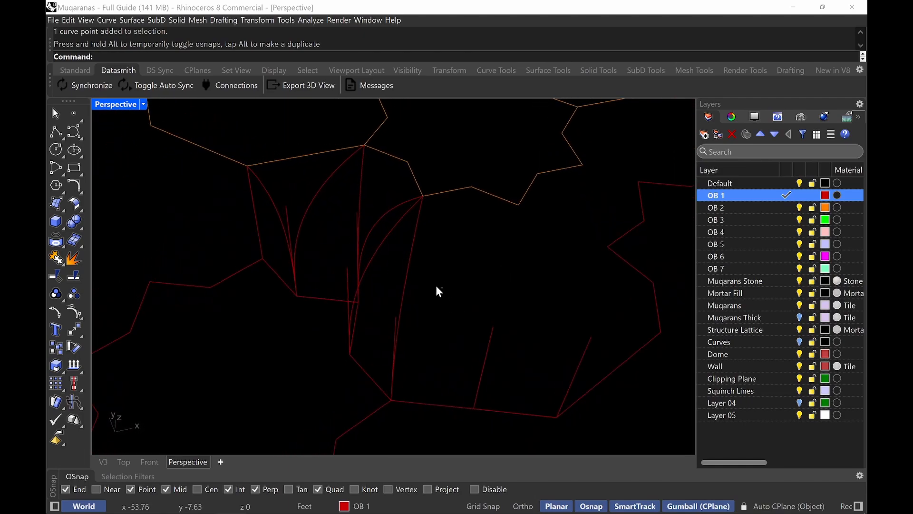
left_click(406, 274)
type("copy")
key("Return")
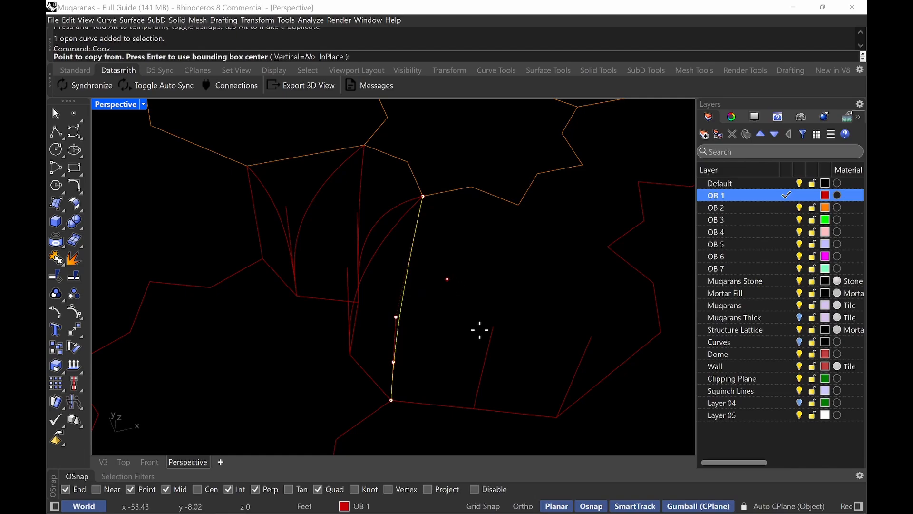
left_click(392, 400)
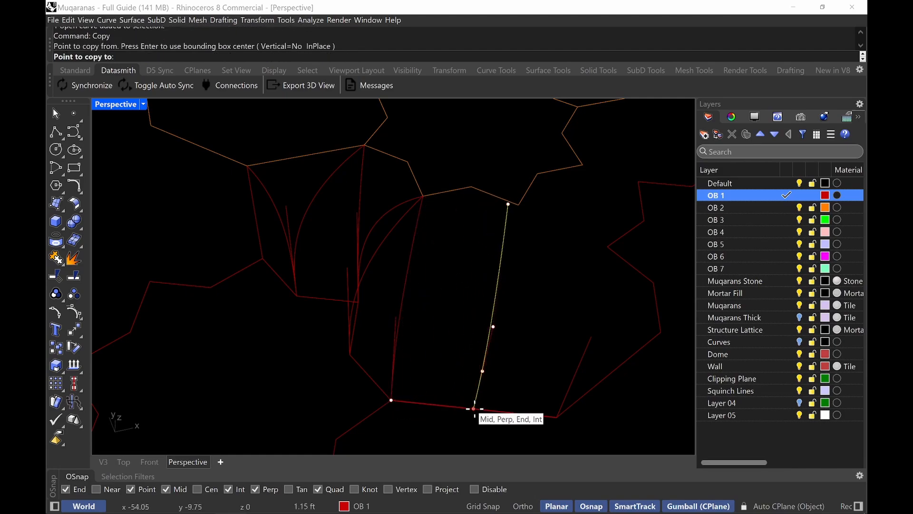
left_click(474, 409)
key("Return")
left_click(514, 311)
right_click_drag(559, 252, 585, 307)
left_click(515, 304)
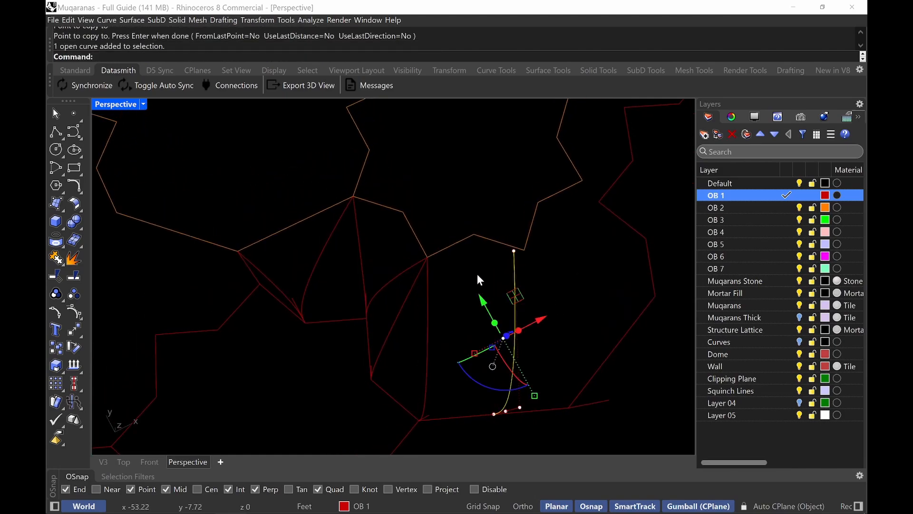
left_click_drag(479, 284, 428, 258)
left_click(504, 338)
- Duplicate the last arch curve from the same base point with its upper end point moved to the next OB 2 star tip
right_click_drag(505, 335, 463, 318, "shift")
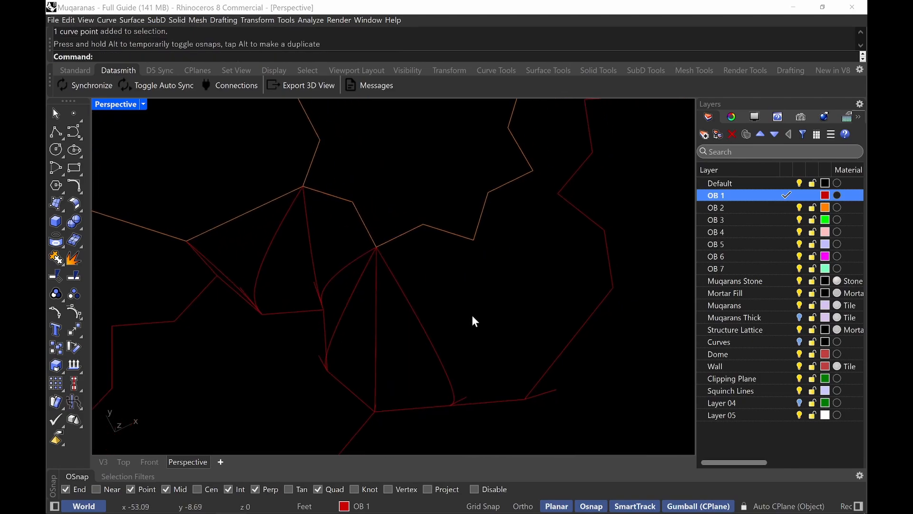
left_click_drag(423, 312, 423, 313)
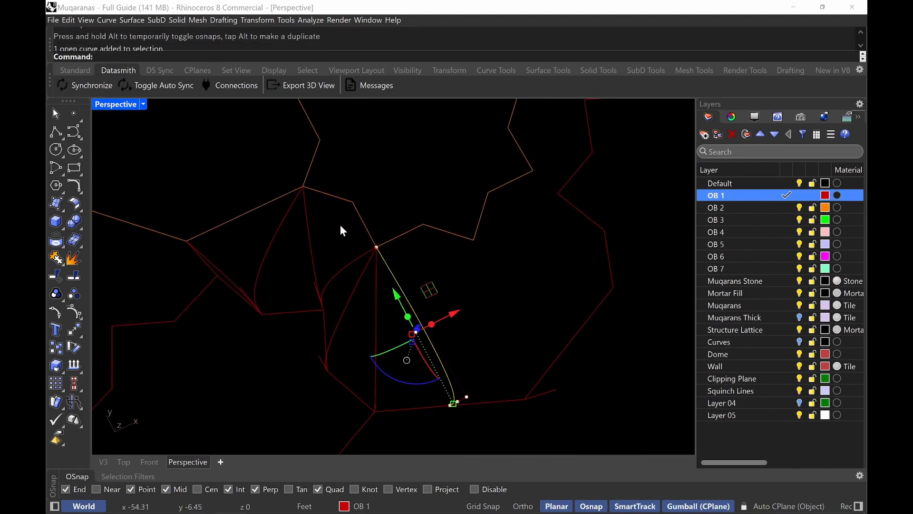
left_click_drag(341, 228, 476, 245)
left_click(538, 338)
- Copy the duplicated arch curve to the next OB 1 vertex and snap its upper end point to its own OB 2 star tip
right_click_drag(538, 338, 514, 335)
right_click_drag(514, 335, 471, 308, "shift")
left_click(378, 269)
type("copy")
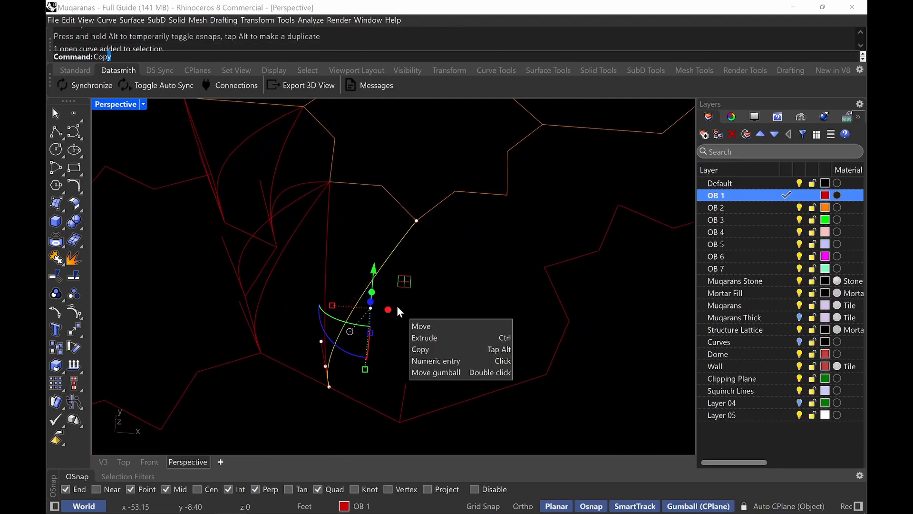
key("Return")
left_click(329, 387)
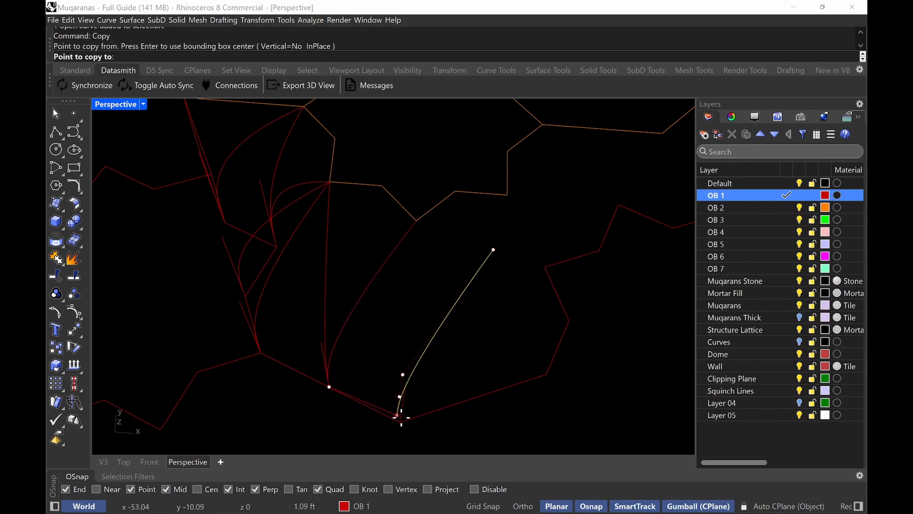
left_click(399, 422)
key("Return")
left_click(477, 285)
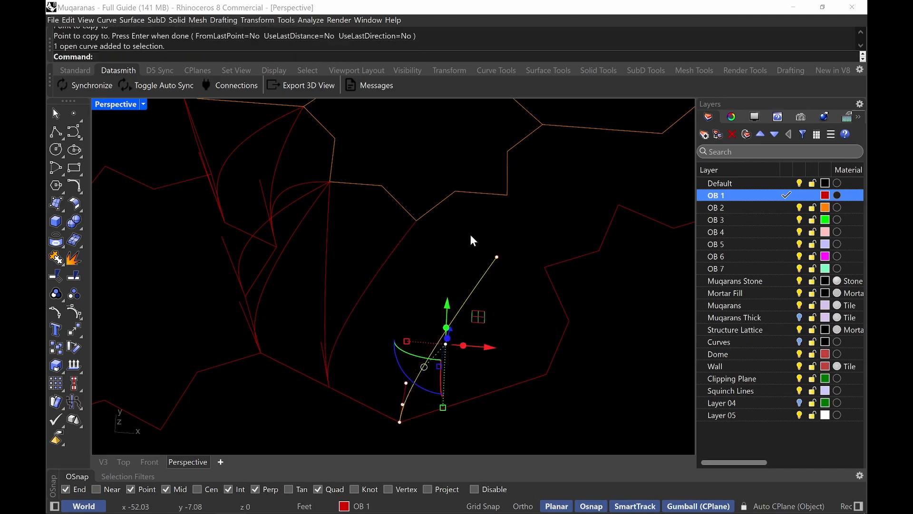
left_click_drag(470, 234, 417, 221)
key("Escape")
- Loft a straight-sections surface between the vertical guide line and the first arch curve beside it
right_click_drag(422, 226, 509, 324)
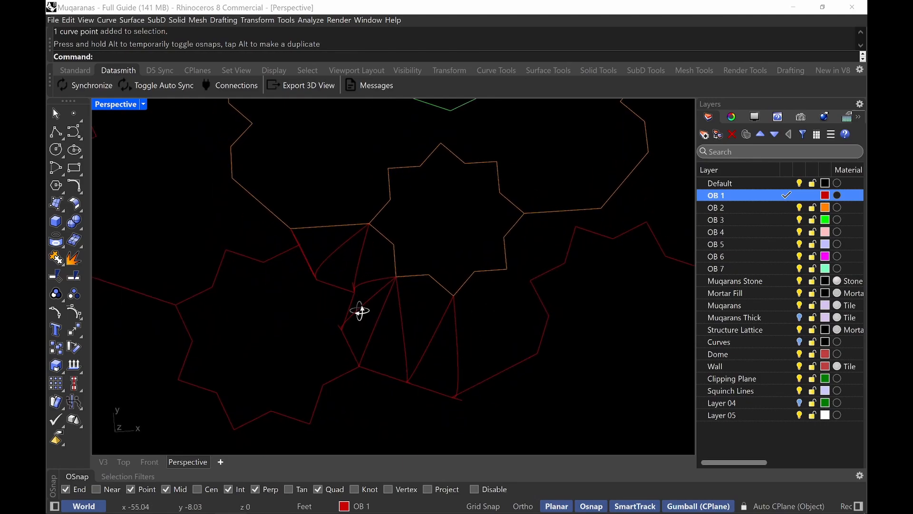
right_click_drag(360, 312, 427, 288)
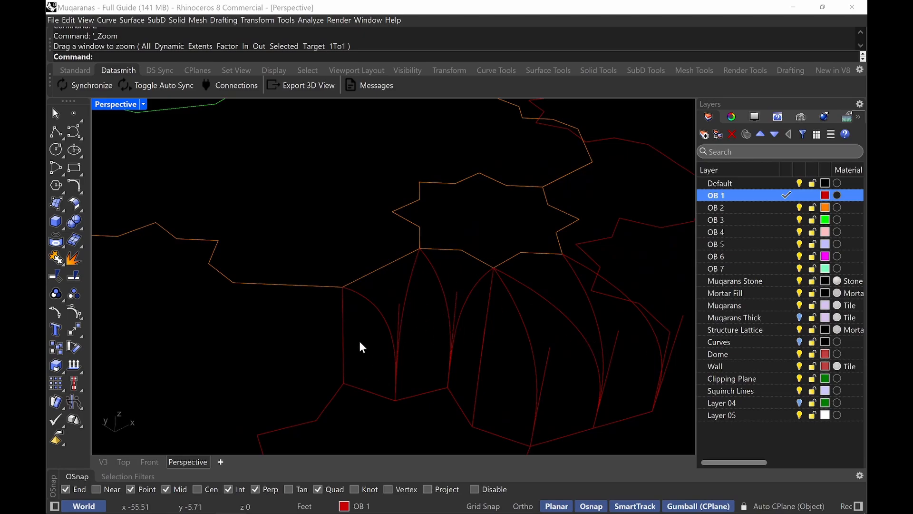
left_click(344, 319)
left_click(369, 300, "shift")
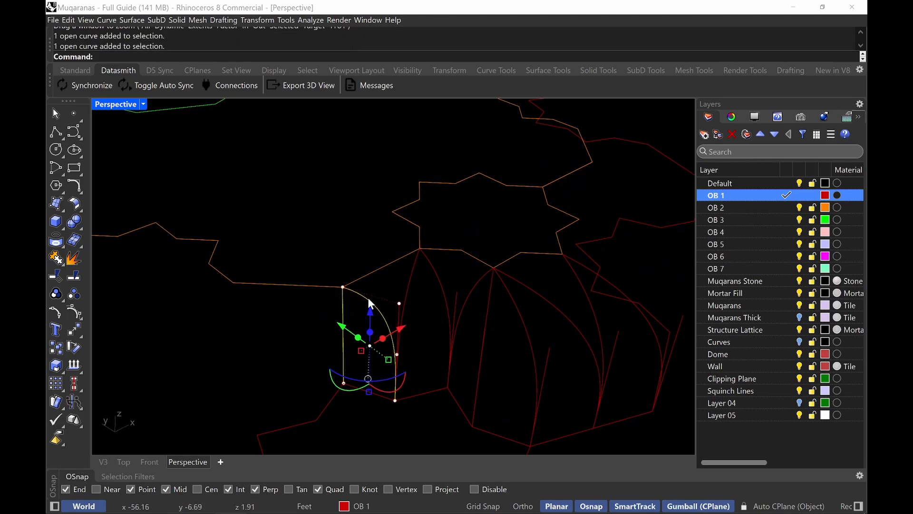
type("Loft")
key("Return")
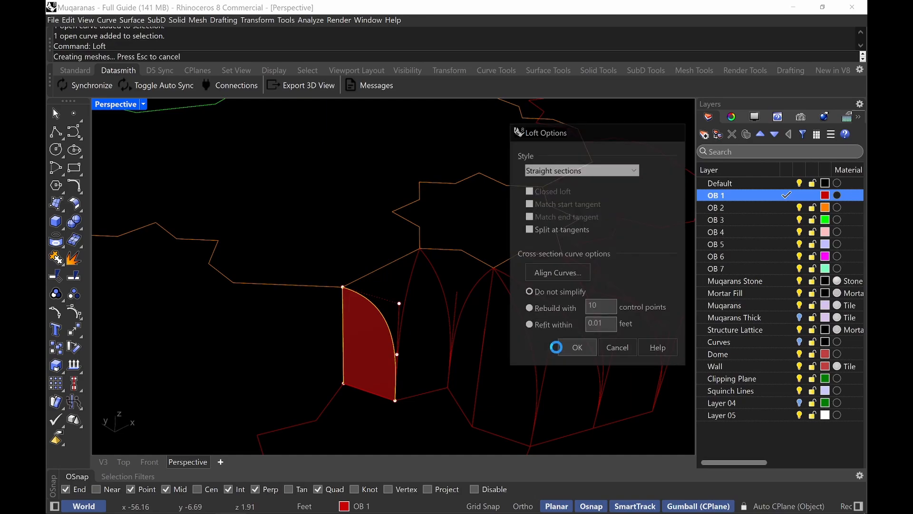
left_click(577, 347)
key("Escape")
- Loft a surface between the first and second arch curves, which share the same OB 1 base point
left_click(376, 297)
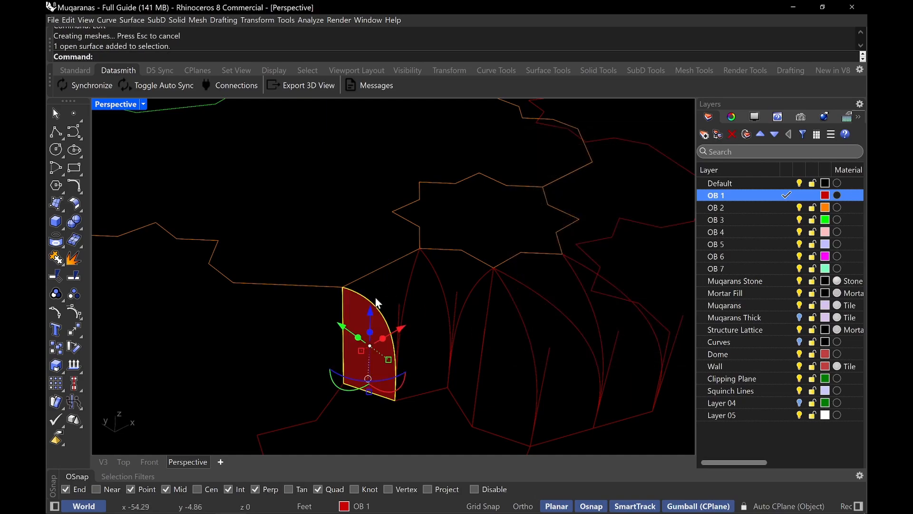
key("Escape")
left_click(380, 309)
key("Return")
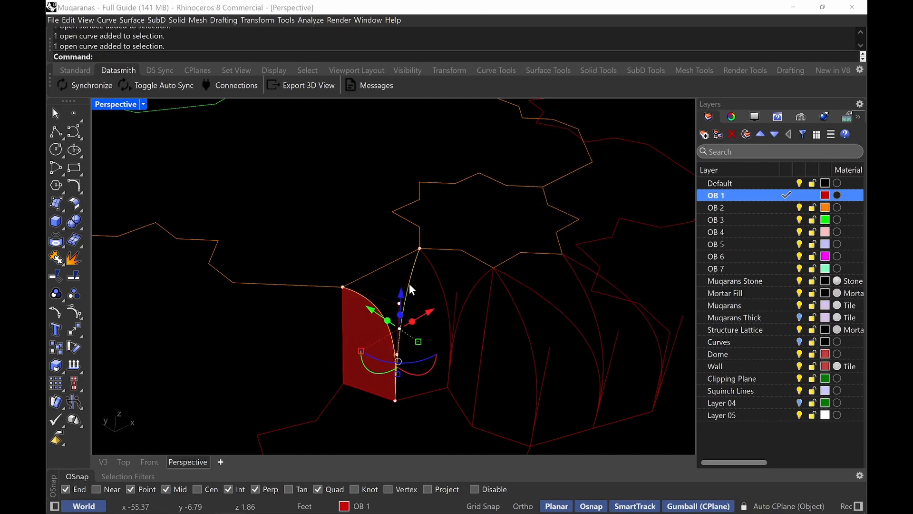
key("Return")
left_click(577, 345)
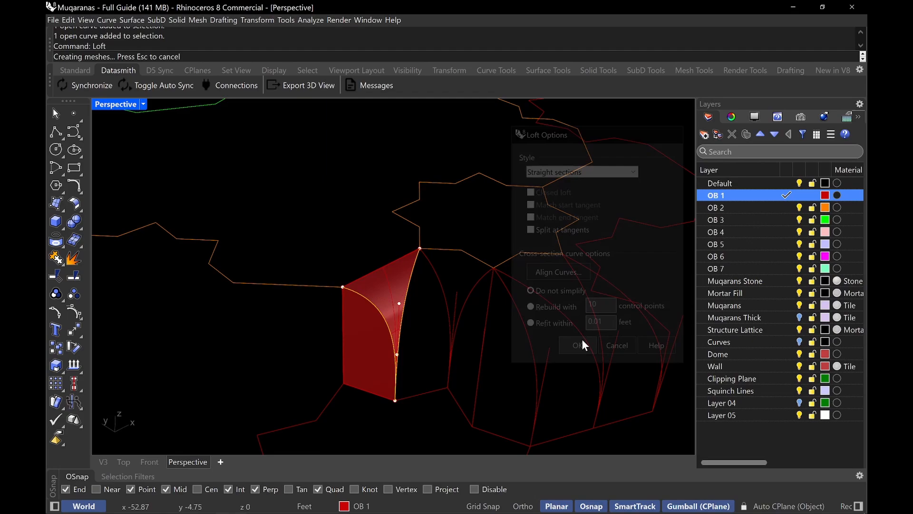
- Loft a surface between the second and third arch curves, which meet at the first OB 2 star vertex
key("Escape")
left_click(431, 276)
key("Return")
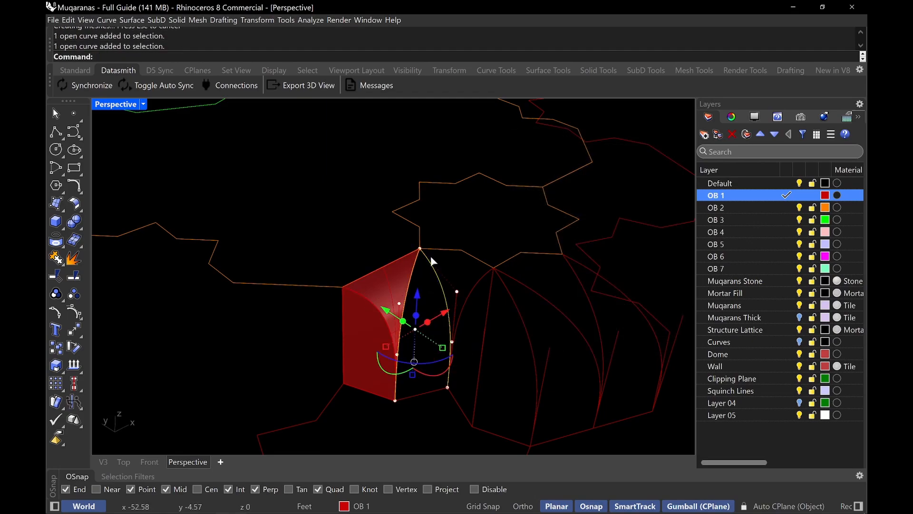
left_click(583, 350)
- Loft the narrow surface between the first two arch curves that meet at the middle OB 2 star tip
left_click(474, 292)
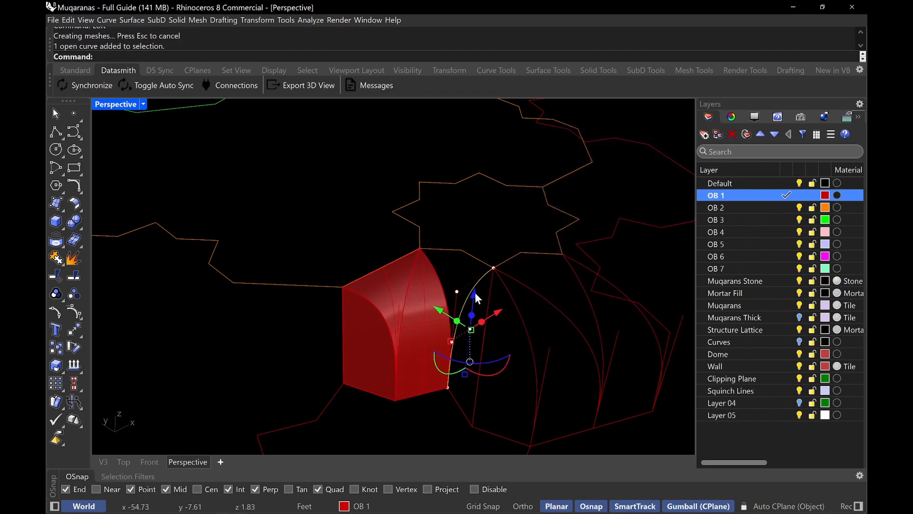
scroll(476, 285, "up", 5)
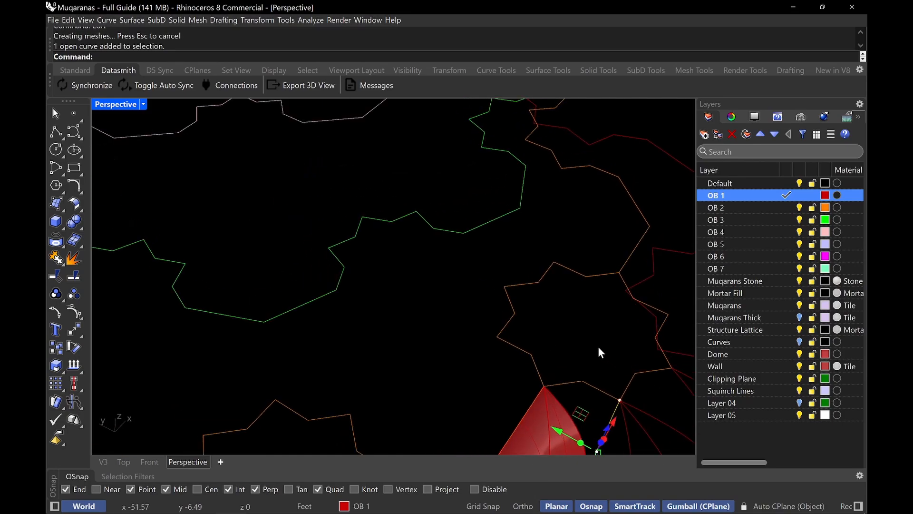
scroll(547, 328, "down", 3)
scroll(494, 309, "up", 6)
left_click(432, 289, "shift")
key("Return")
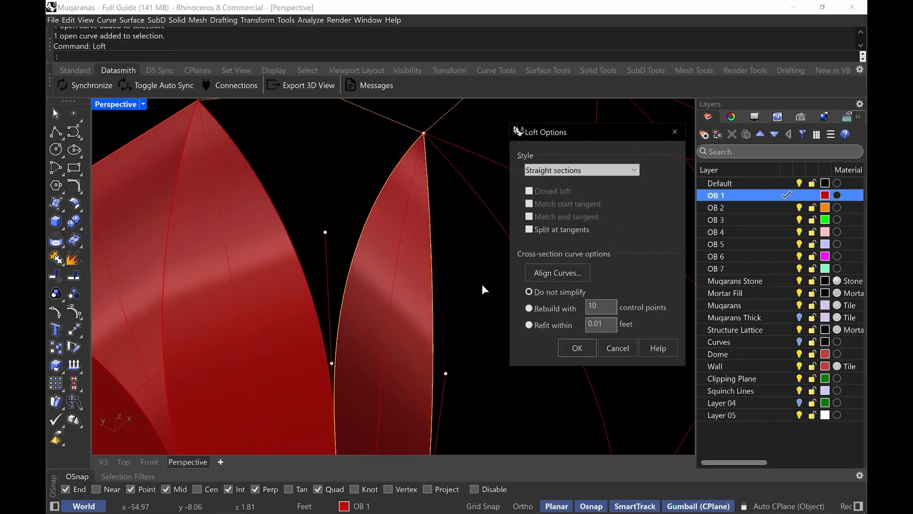
left_click(573, 348)
- Loft a surface between the second and third arch curves under the middle OB 2 star tip
scroll(480, 328, "down", 8)
scroll(480, 327, "down", 3)
left_click(479, 327)
right_click_drag(479, 327, 400, 301)
scroll(392, 295, "up", 4)
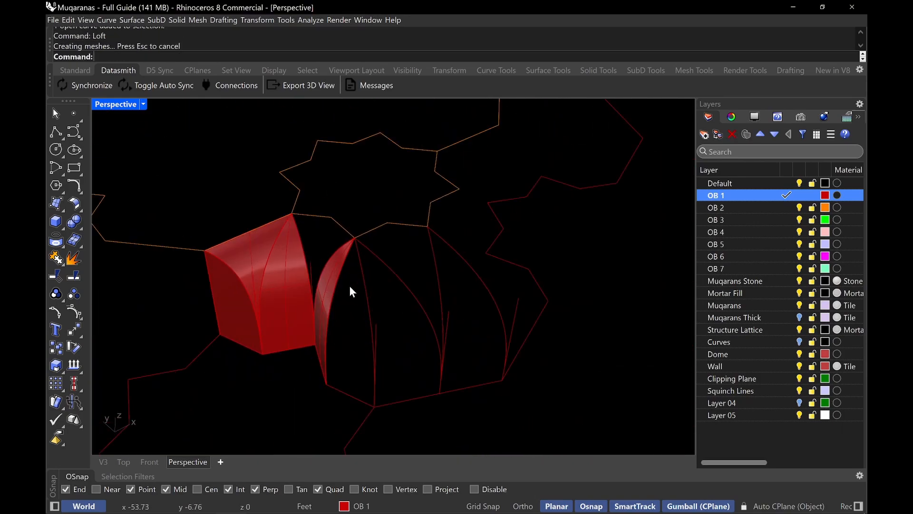
left_click(342, 275)
key("Return")
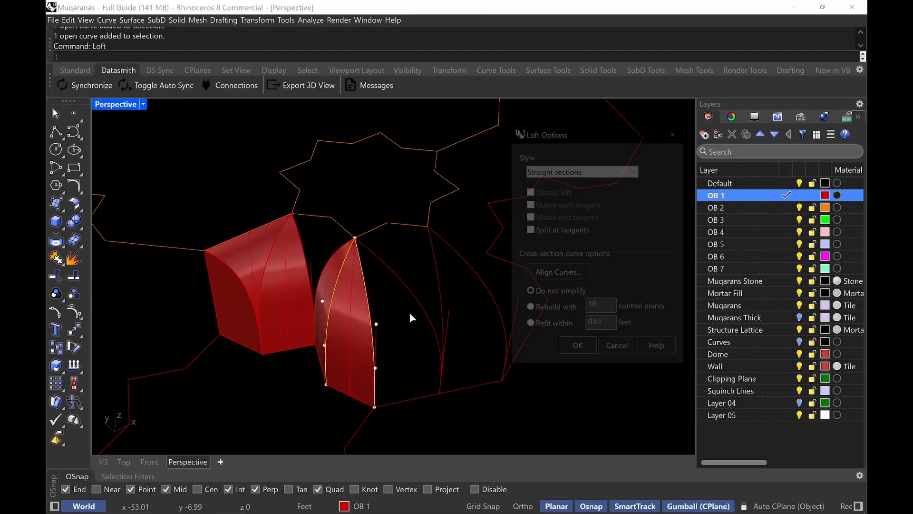
left_click(576, 349)
left_click(408, 330)
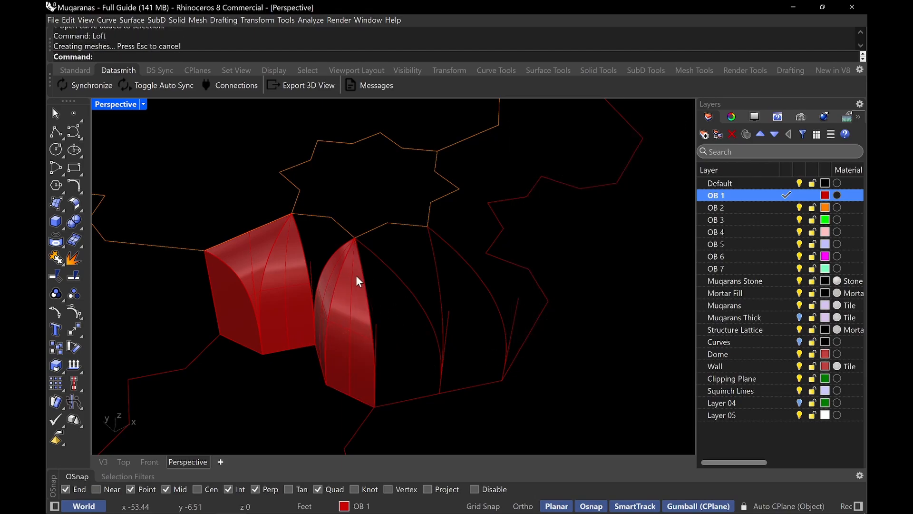
- Loft a surface between the third and fourth arch curves under the middle OB 2 star tip
left_click(364, 273)
left_click(388, 299)
key("Return")
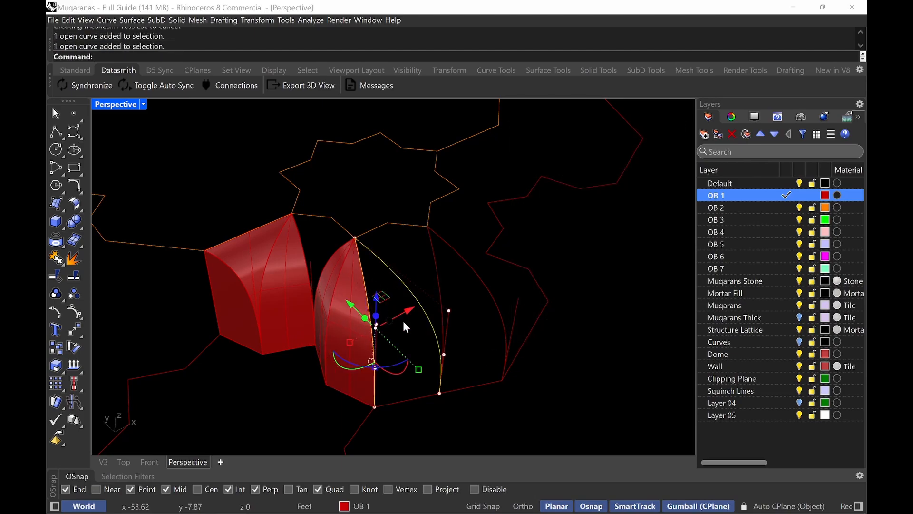
left_click(575, 352)
left_click(463, 327)
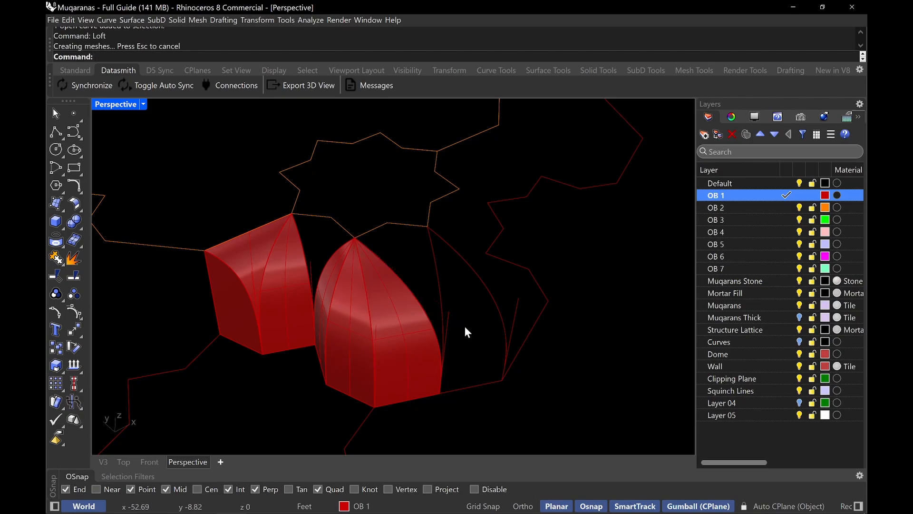
- Loft a surface between the two arch curves that meet at the last connected OB 2 star tip
right_click_drag(464, 327, 338, 294)
left_click(275, 292)
left_click(297, 286)
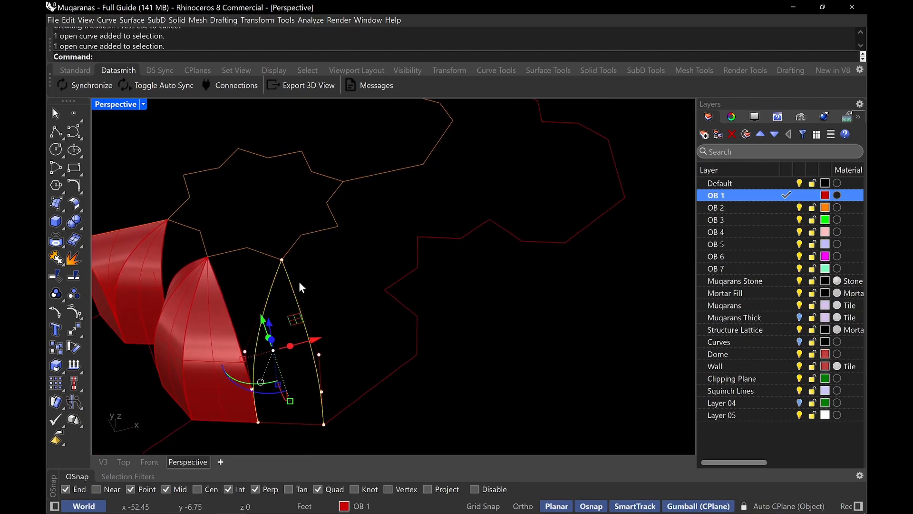
key("Return")
left_click(583, 351)
left_click(377, 292)
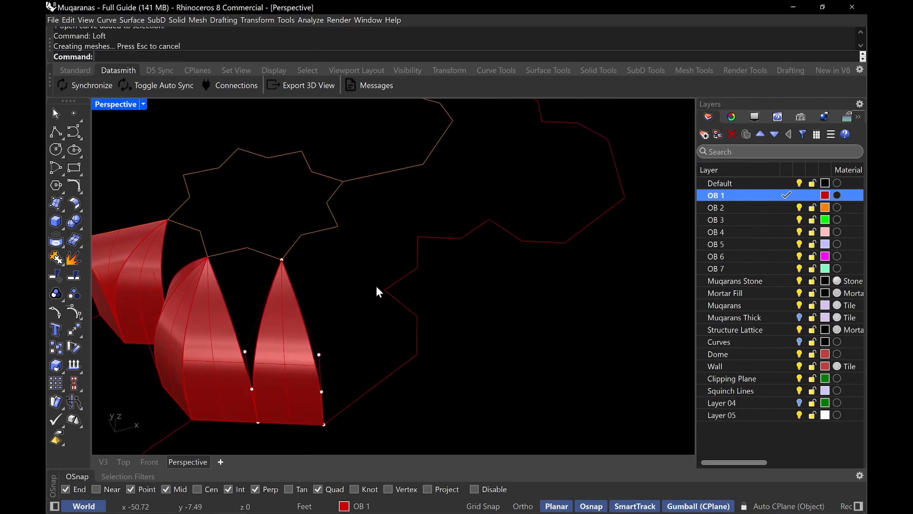
mouse_move(377, 291)
right_mouse_down()
mouse_move(349, 265)
mouse_move(376, 303)
right_mouse_up()
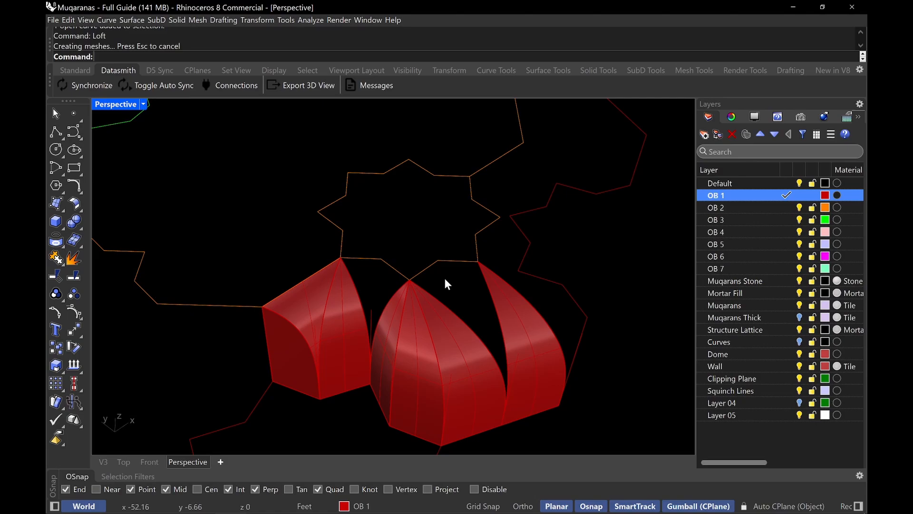
- Draw a polyline along the OB 2 star outline's notch between the first and middle connected tips
key("Return")
scroll(448, 286, "up", 3)
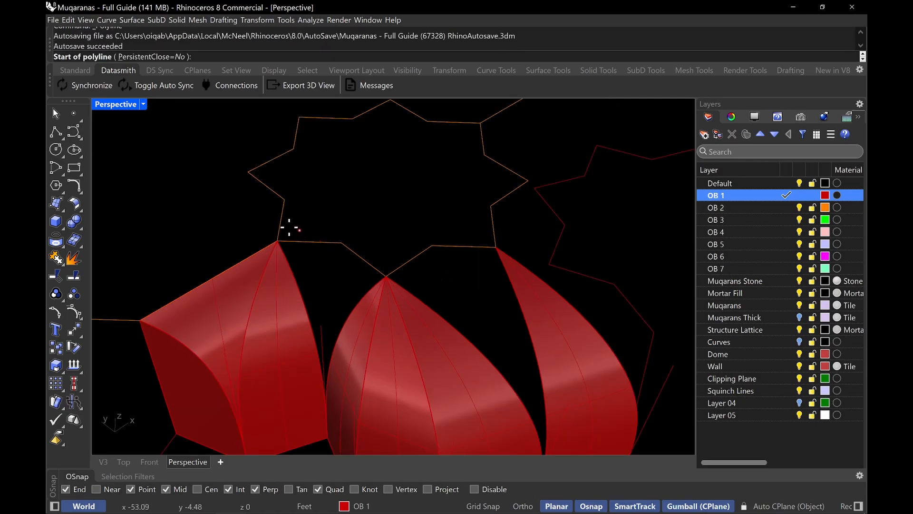
left_click(278, 242)
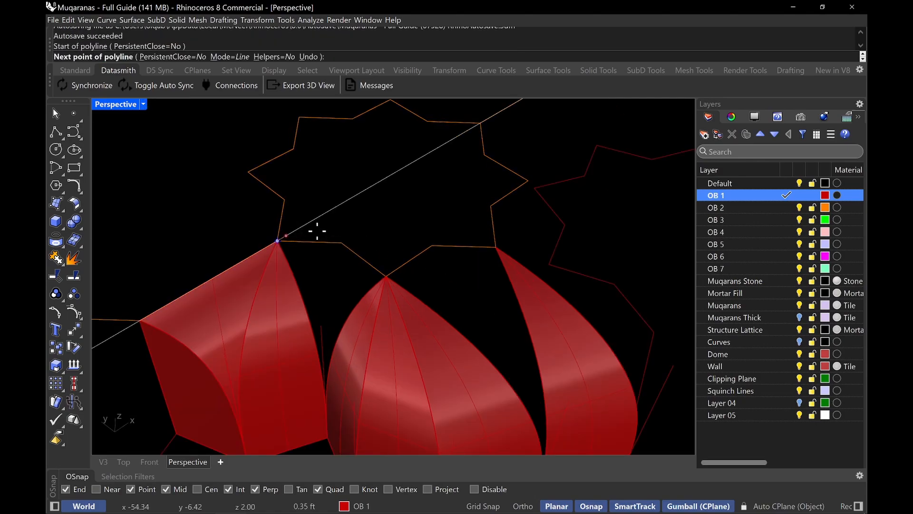
left_click(340, 243)
left_click(385, 276)
key("Return")
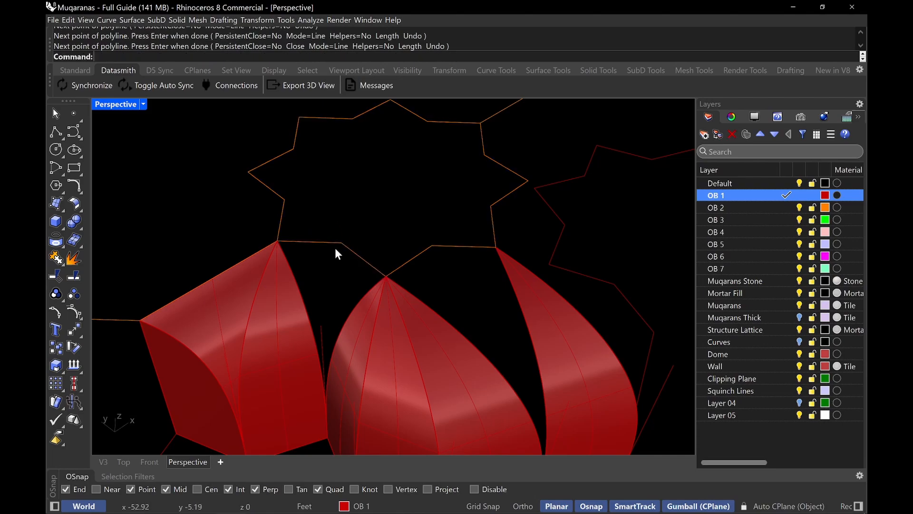
- Sweep the first notch polyline with Sweep2 along the two facing arch edges below it, keeping the default sweep options
left_click(324, 245)
left_click(364, 282)
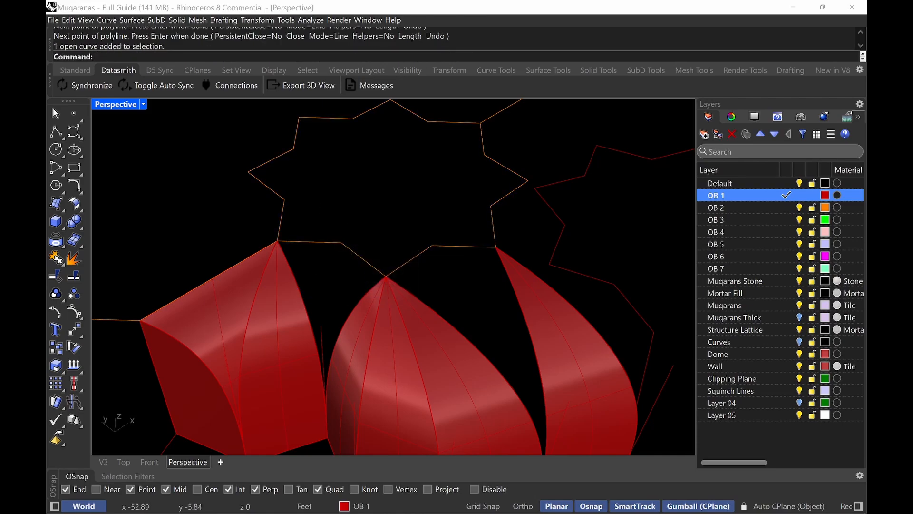
key("Return")
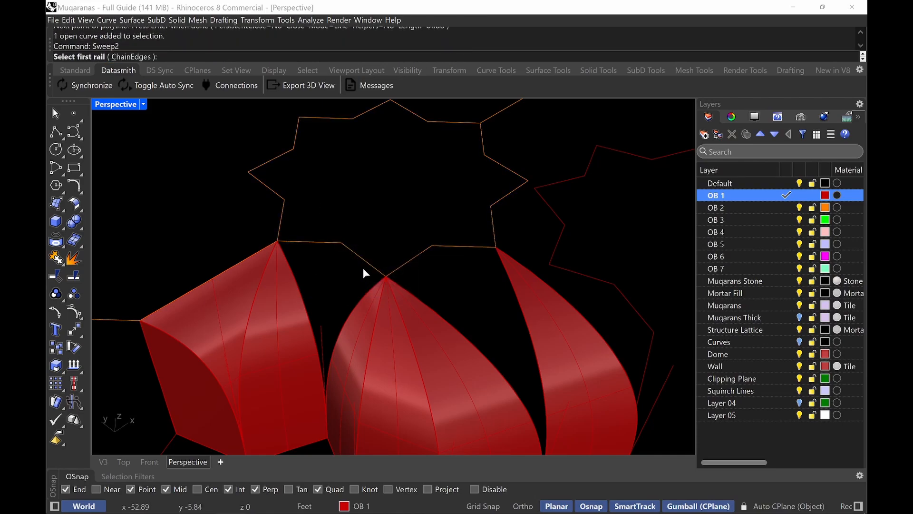
left_click(294, 278)
left_click(324, 305)
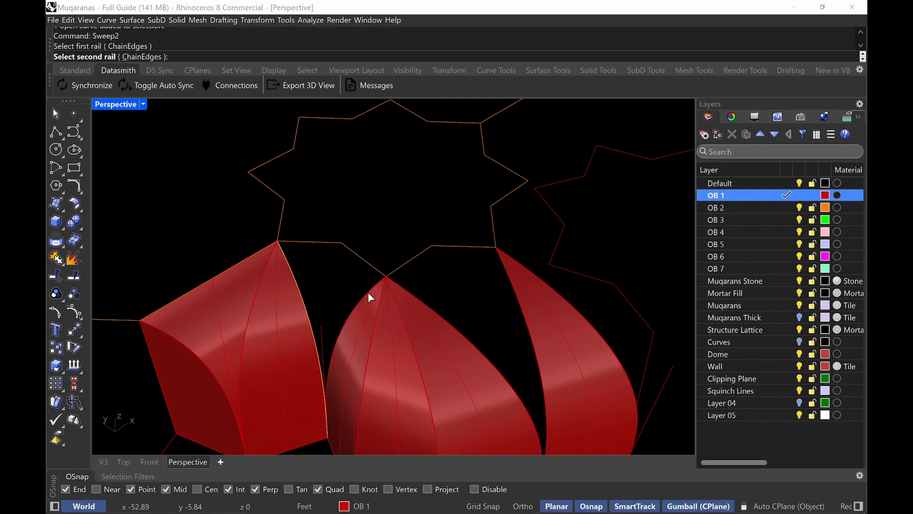
left_click(367, 292)
left_click(397, 319)
left_click(325, 244)
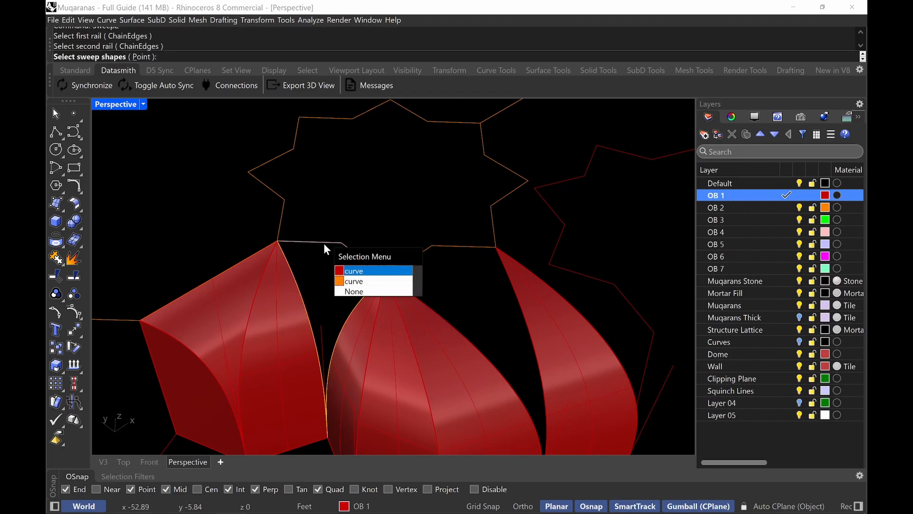
left_click(350, 267)
key("Return")
key("Return")
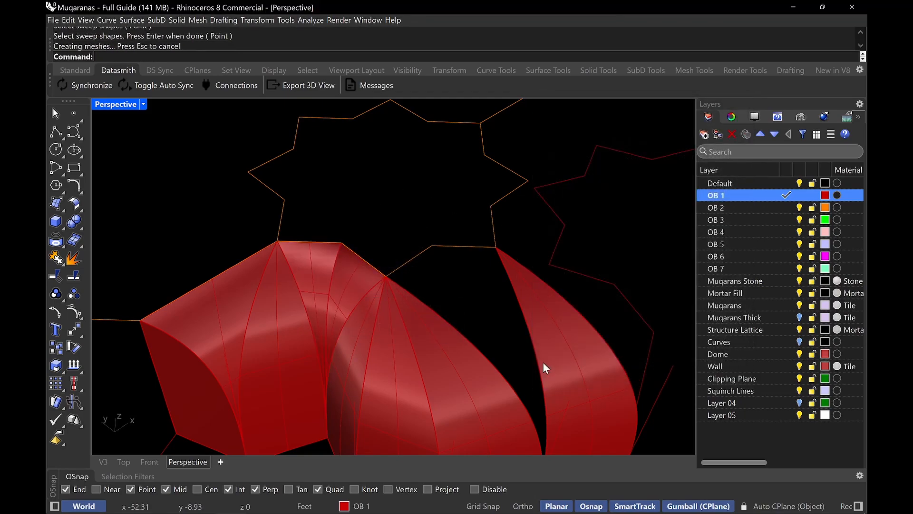
- Draw a polyline along the OB 2 star outline's notch between the middle and last connected tips
right_click_drag(543, 362, 367, 223)
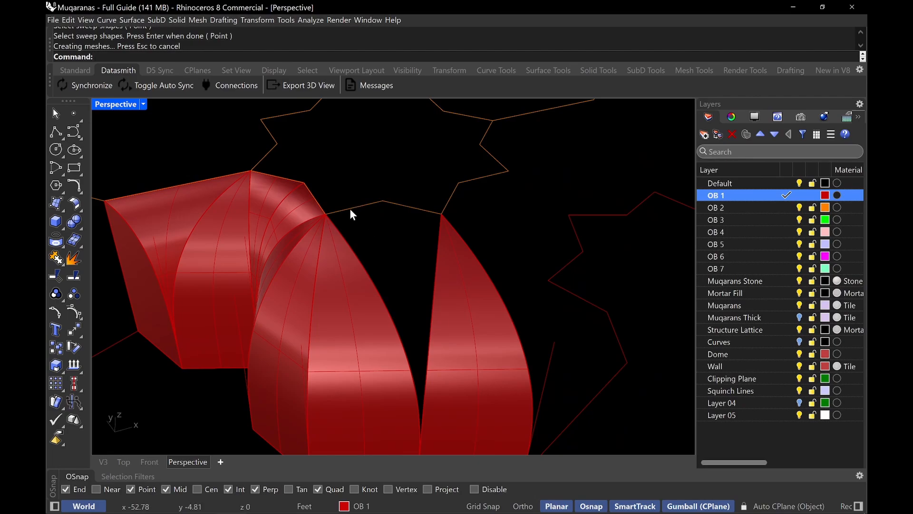
type("Pline")
key("Return")
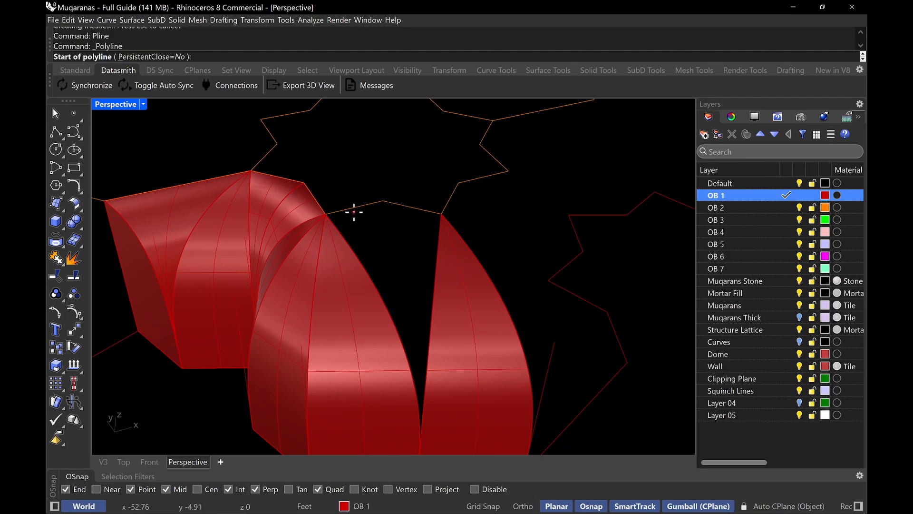
left_click(327, 214)
left_click(382, 200)
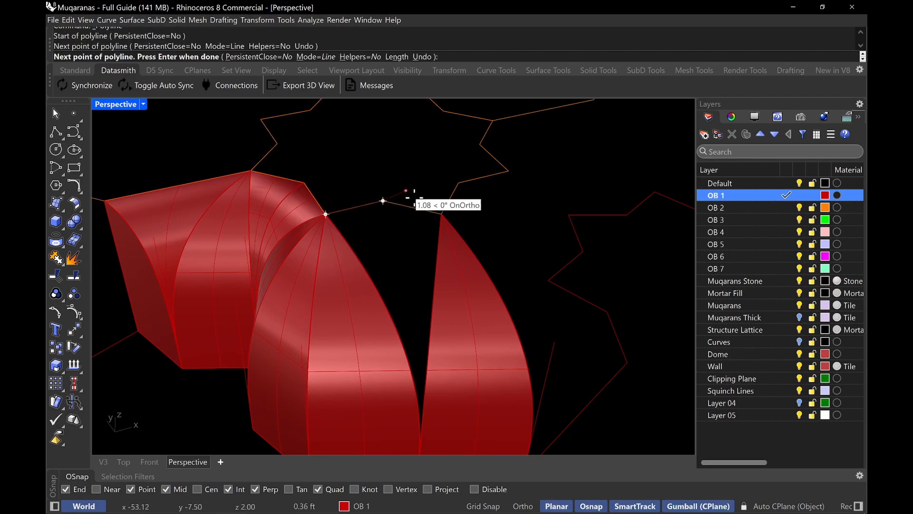
left_click(442, 214)
key("Return")
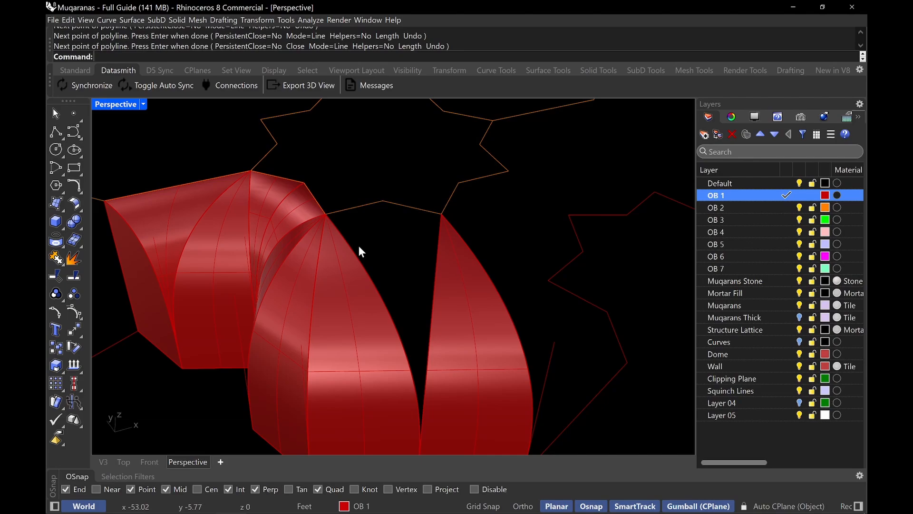
- Sweep the second notch polyline with Sweep2 along its two facing arch edges, with cross sections unchanged and rails refitted
left_click(352, 206)
left_click(396, 241)
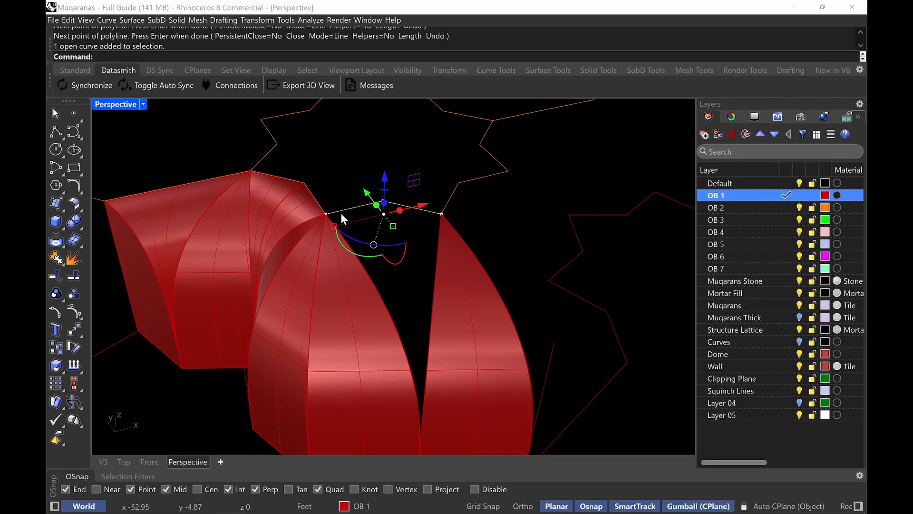
key("Escape")
type("Sweep2")
key("Return")
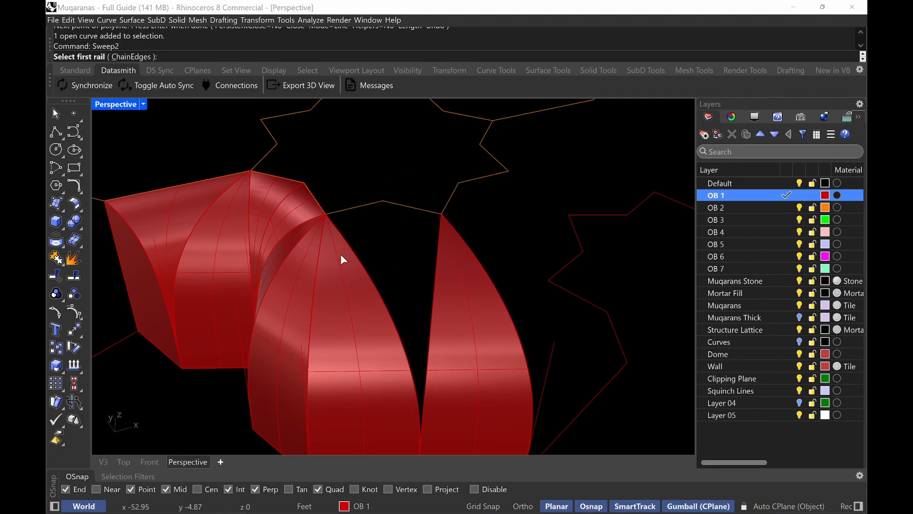
left_click(359, 256)
key("Return")
left_click(436, 235)
key("Return")
left_click(363, 206)
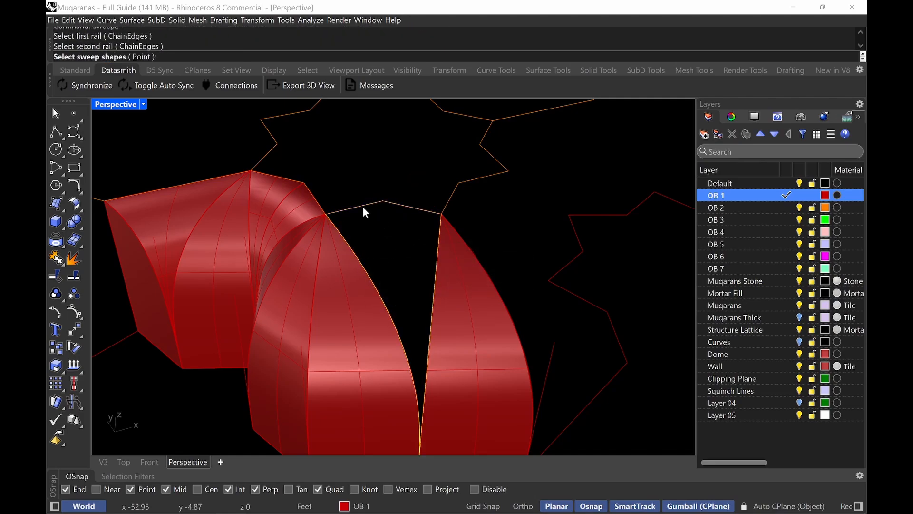
left_click(404, 229)
key("Return")
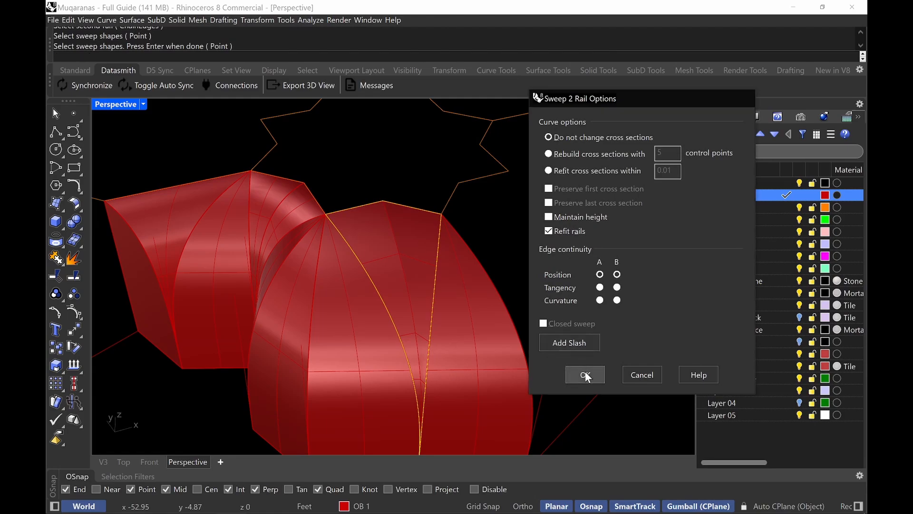
left_click(586, 374)
- Fill the closed OB 2 star outline above the cells with a planar surface using PlanarSrf
scroll(568, 333, "down", 3)
right_click_drag(515, 287, 297, 375)
scroll(583, 307, "down", 4)
type("z")
key("Return")
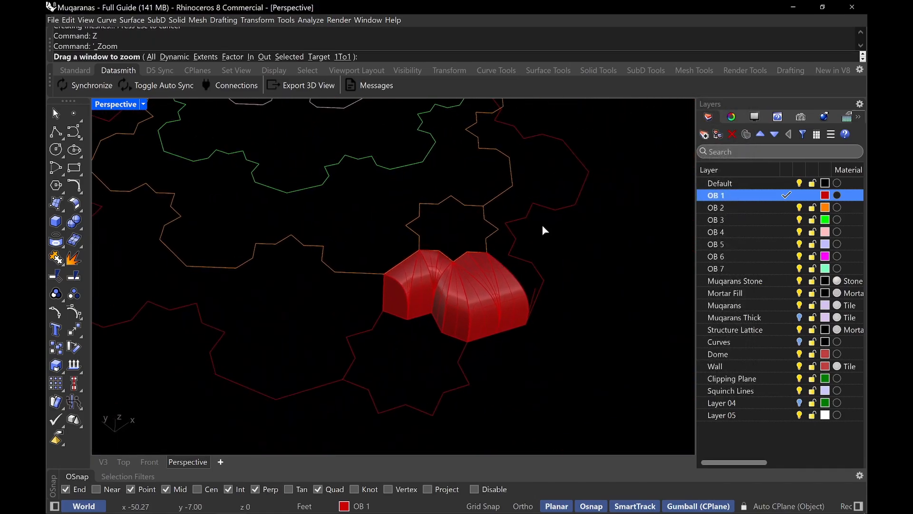
left_click_drag(541, 225, 413, 278)
left_click(450, 206)
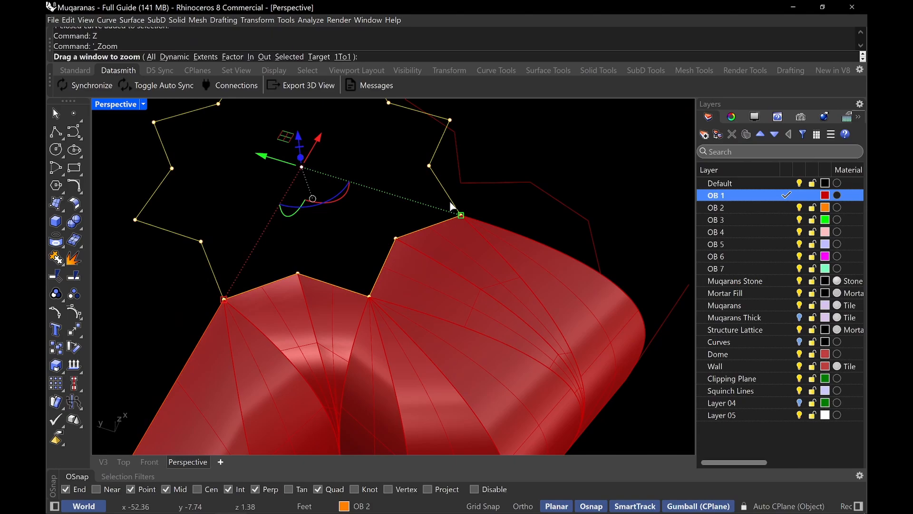
key("Escape")
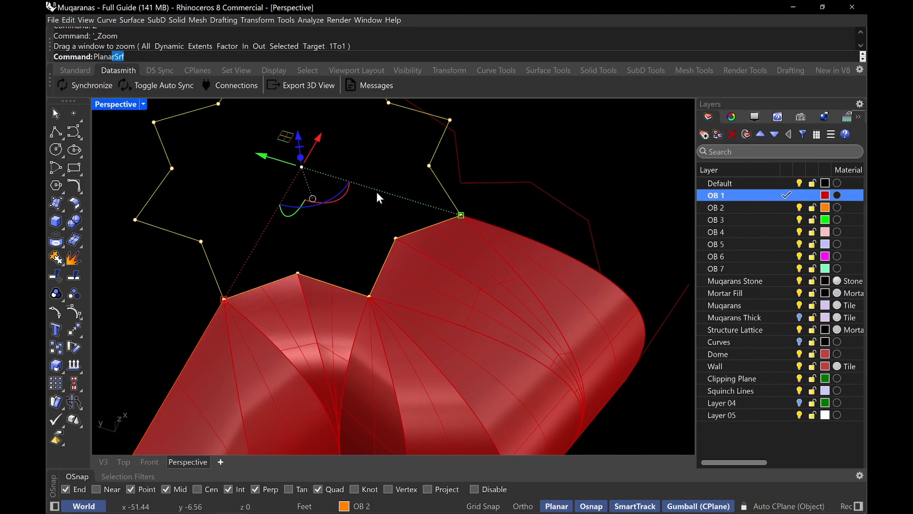
type("Planar")
key("Return")
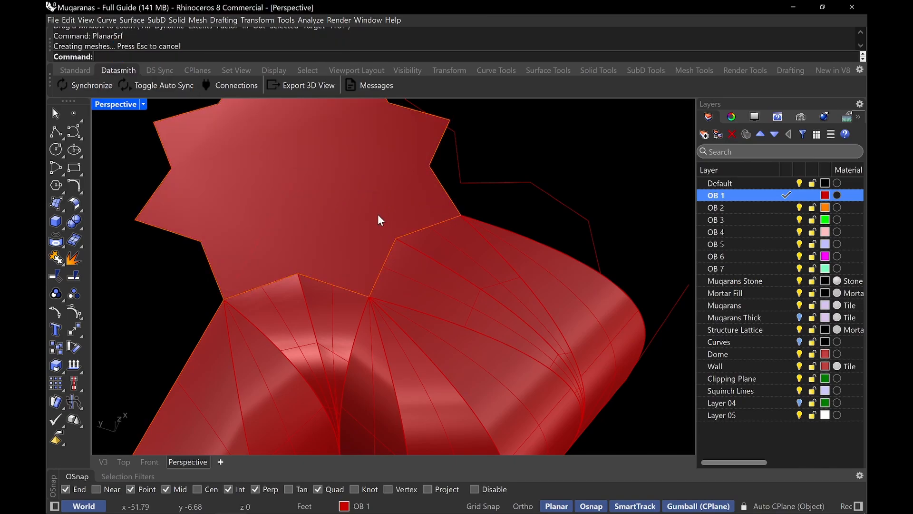
- Group all lofted and swept cell surfaces below the star, leaving the planar star surface out
right_click_drag(379, 219, 396, 200)
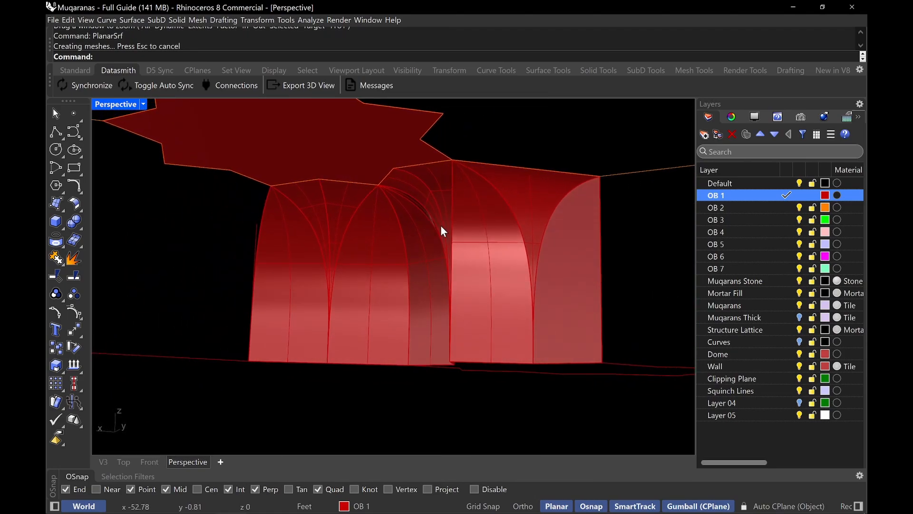
scroll(441, 225, "down", 4)
mouse_move(509, 221)
right_mouse_down()
mouse_move(515, 241)
mouse_move(514, 225)
right_mouse_up()
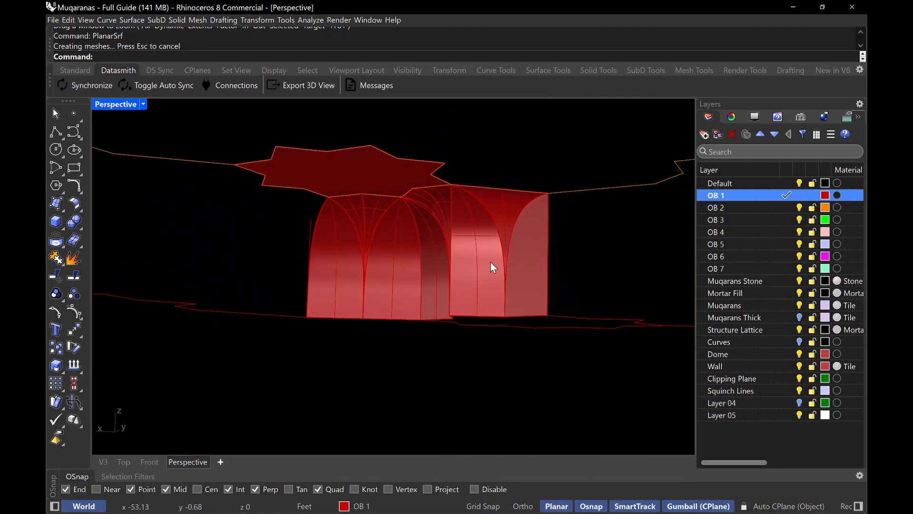
left_click(531, 261)
left_click(490, 245, "shift")
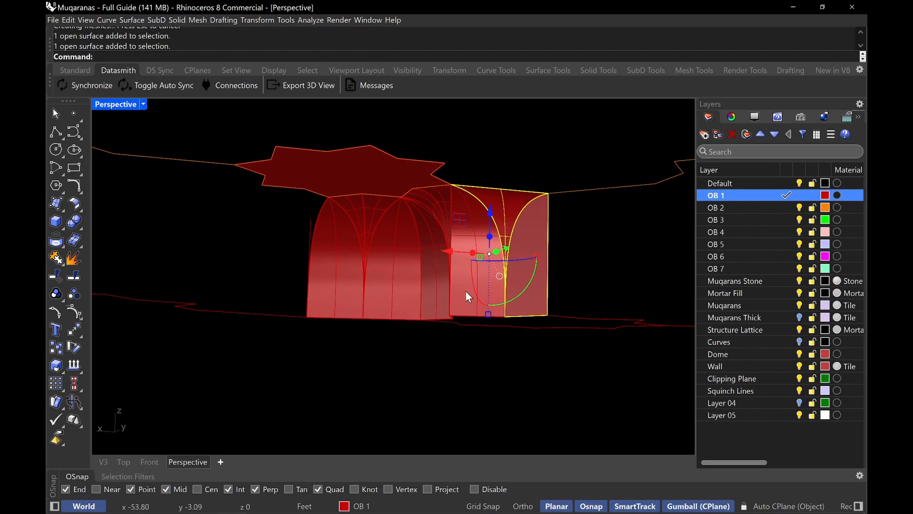
scroll(461, 293, "up", 4)
right_click_drag(455, 299, 362, 279)
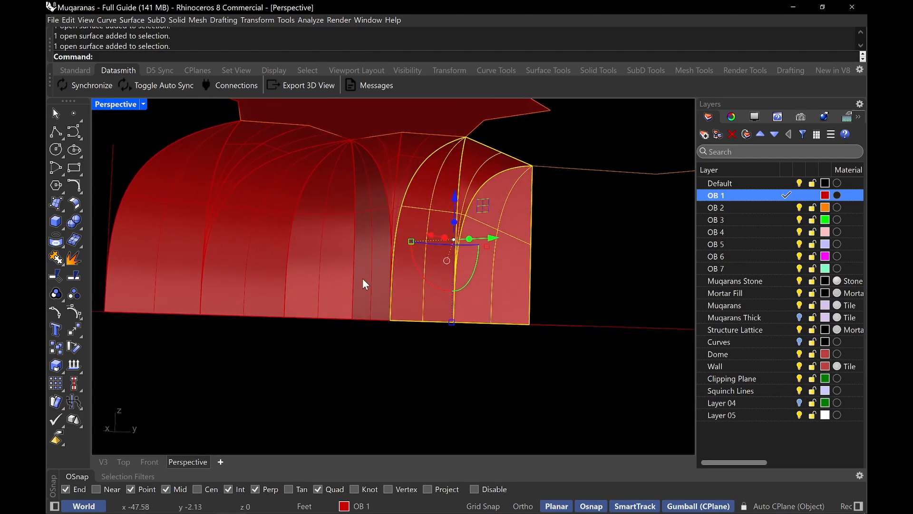
left_click(376, 256, "shift")
left_click(307, 230, "shift")
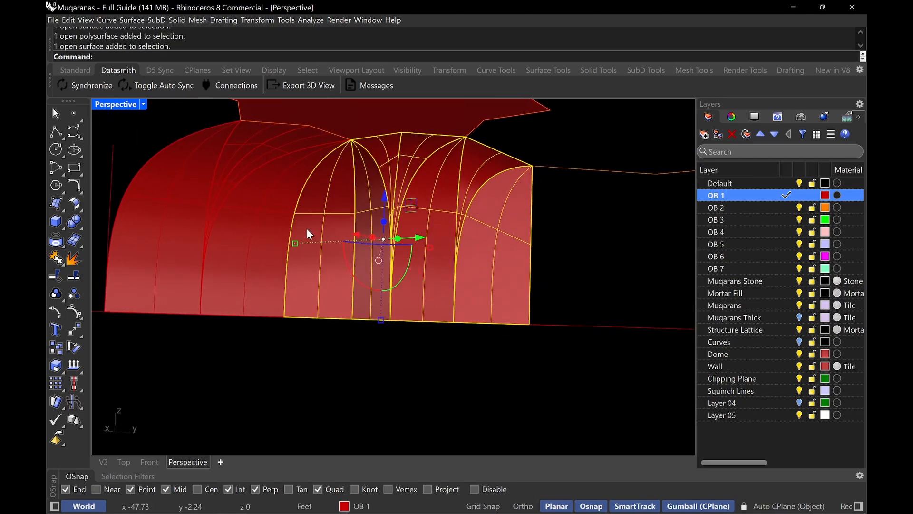
left_click(256, 210, "shift")
left_click(253, 151, "shift")
left_click(184, 187, "shift")
left_click_drag(185, 187, 198, 190)
scroll(342, 228, "down", 4)
right_click_drag(390, 244, 436, 259)
key("ctrl+z")
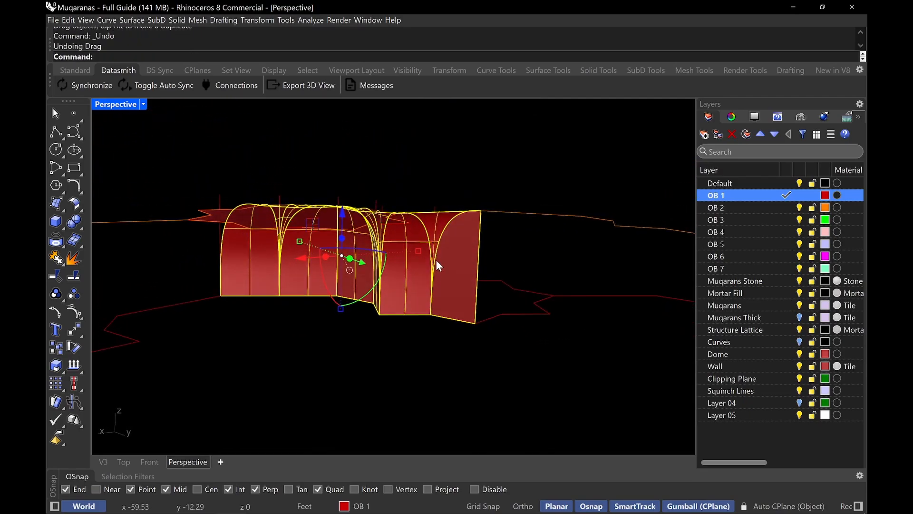
key("ctrl+g")
type("Move")
key("Return")
right_click_drag(483, 307, 423, 316)
scroll(432, 357, "down", 4)
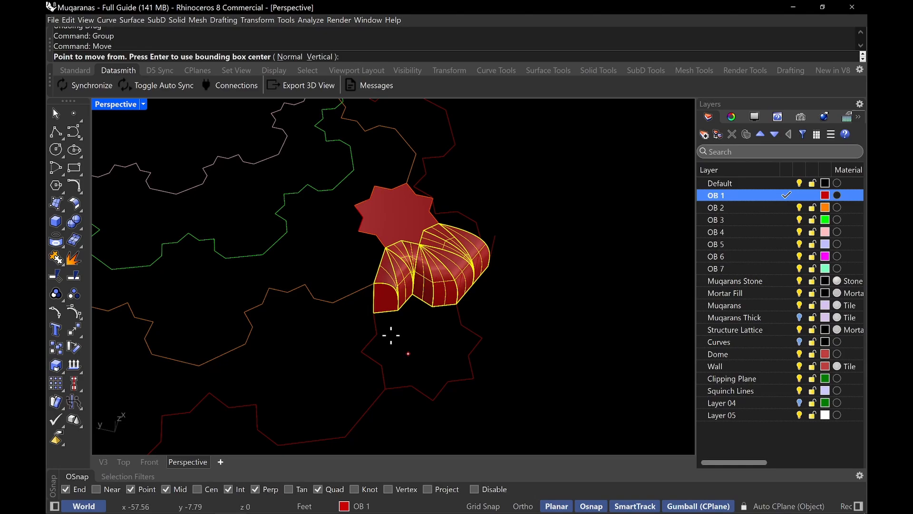
left_click(374, 310)
key("Escape")
- Mirror a copy of the grouped cells across the line joining opposite tips of the adjacent OB 1 star
type("Mirror")
key("Return")
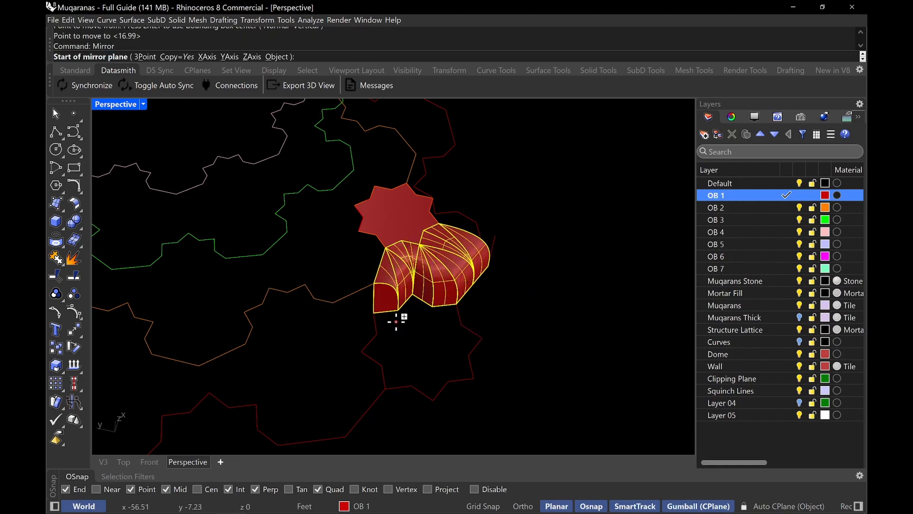
left_click(371, 312)
left_click(479, 375)
- Select the planar star surface above the original cell group
right_click_drag(465, 381, 562, 294)
scroll(374, 270, "up", 6)
mouse_move(436, 267)
right_mouse_down("shift")
mouse_move(399, 262)
mouse_move(472, 271)
mouse_move(445, 271)
right_mouse_up("shift")
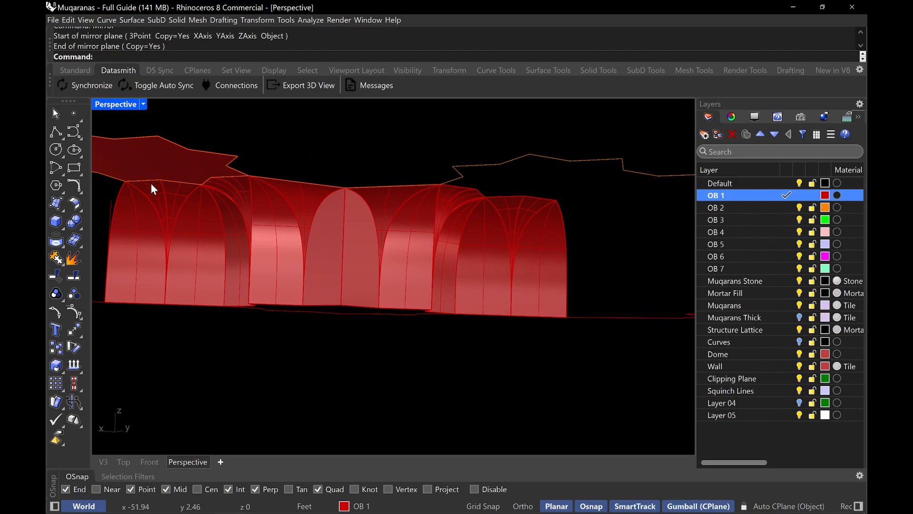
left_click(163, 172)
right_click_drag(362, 204, 447, 278)
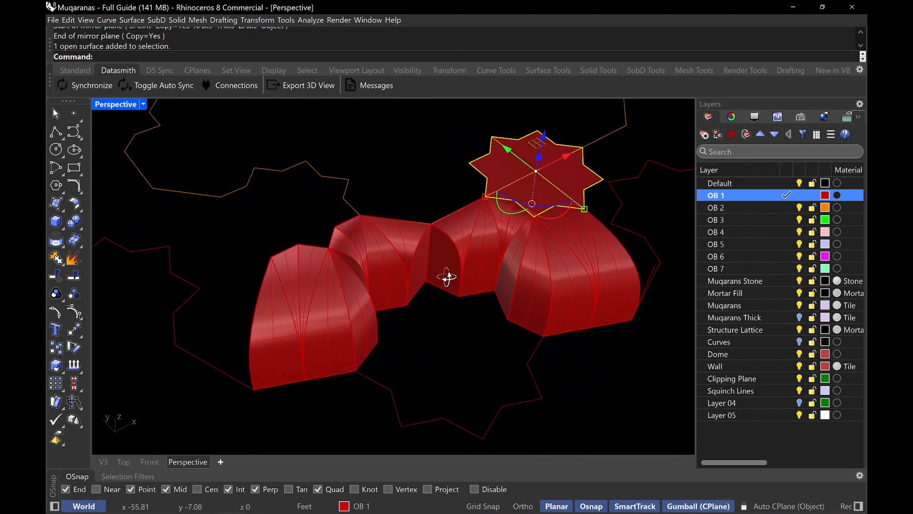
type("M")
key("Return")
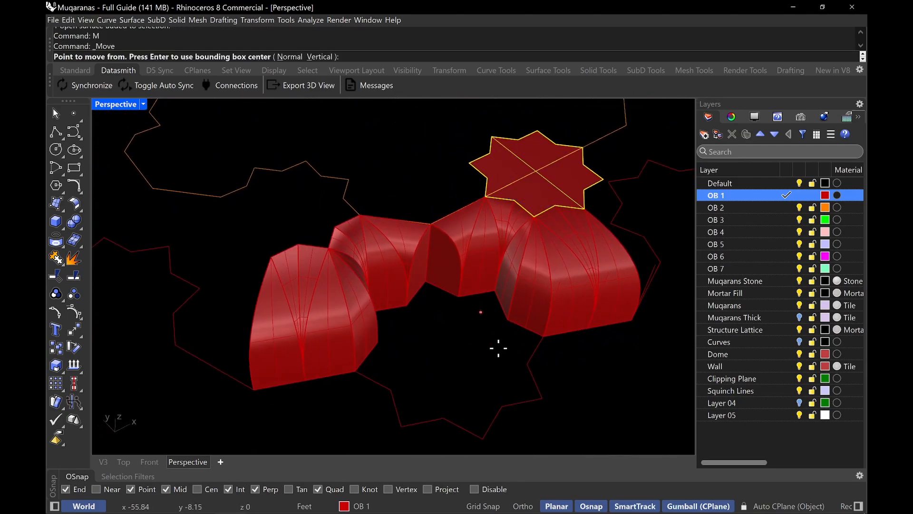
left_click(482, 439)
left_click(439, 287)
- Mirror a copy of the planar star surface across the same line between opposite OB 1 star tips
type("Mirror")
key("Return")
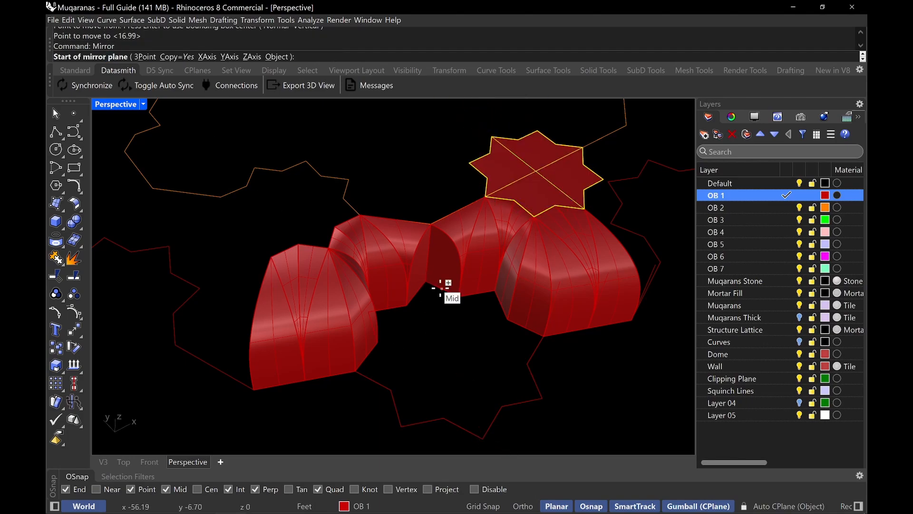
left_click(482, 438)
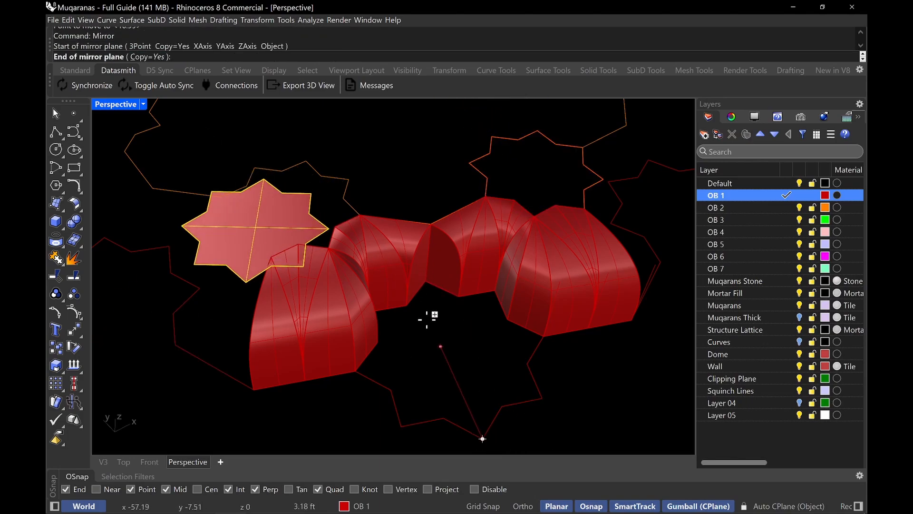
left_click(427, 282)
scroll(409, 281, "down", 2)
right_click_drag(402, 284, 491, 246)
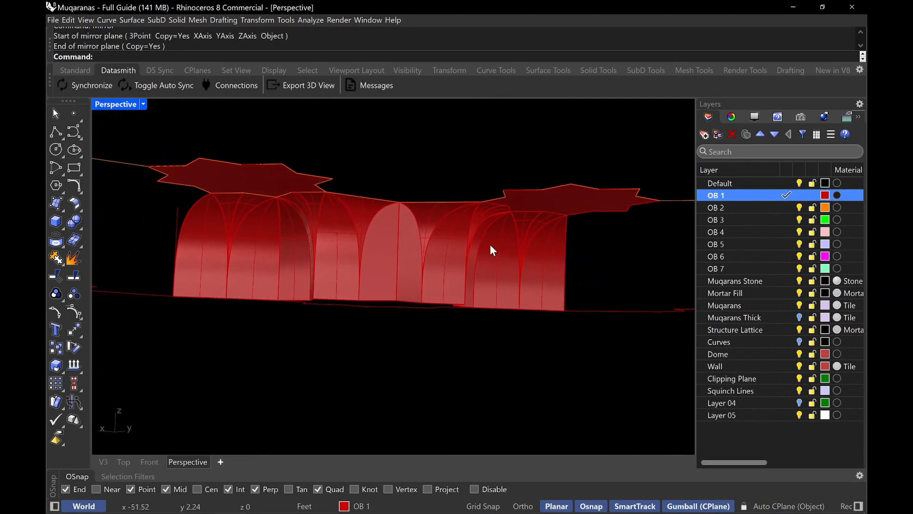
left_click(566, 198)
left_click(543, 284, "shift")
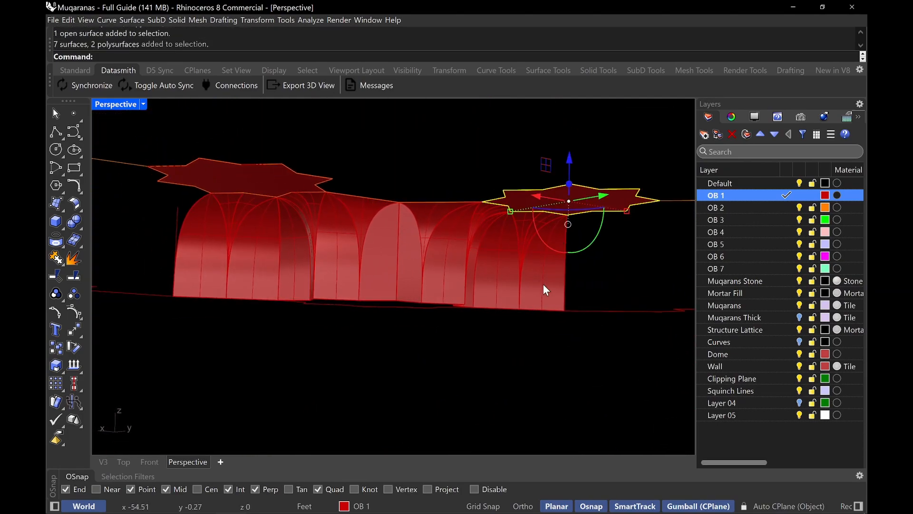
left_click(375, 269, "shift")
right_click_drag(415, 284, 364, 323)
left_click(354, 228, "shift")
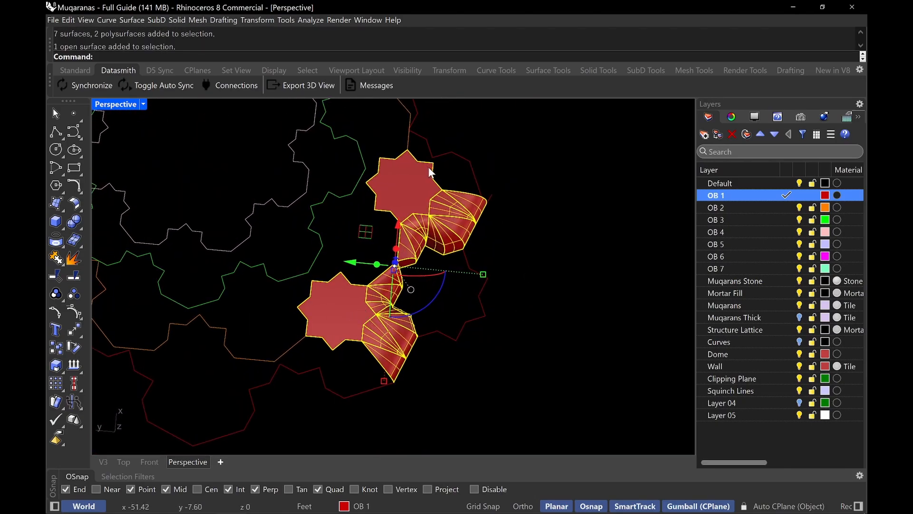
right_click_drag(496, 195, 559, 229)
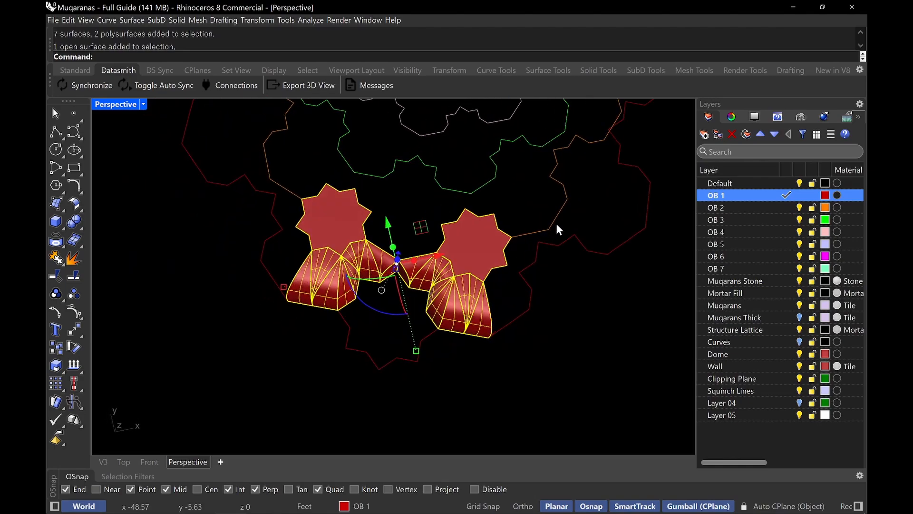
left_click(558, 284)
right_click_drag(559, 284, 487, 293)
- Mirror a copy of the new cell group below the mirrored star surface across the line joining opposite tips of that star
left_click(427, 338)
left_click(455, 336)
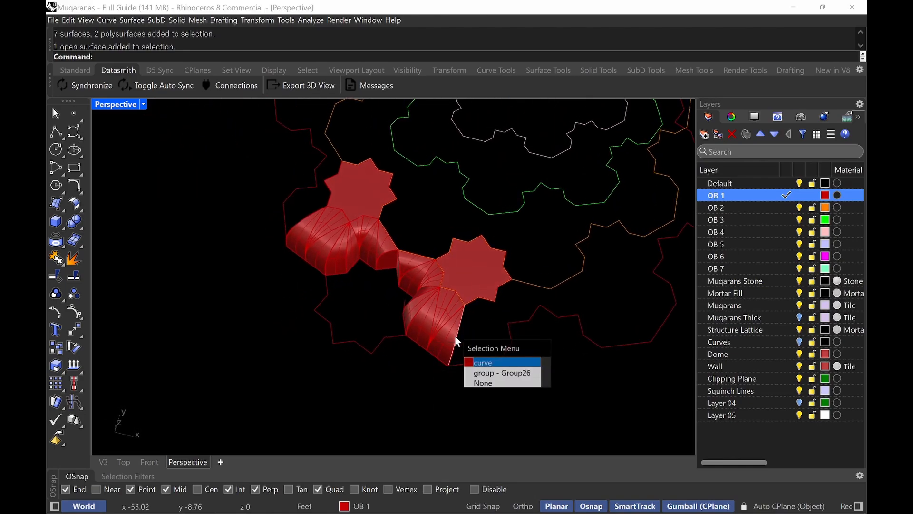
left_click(447, 333)
right_click(514, 308)
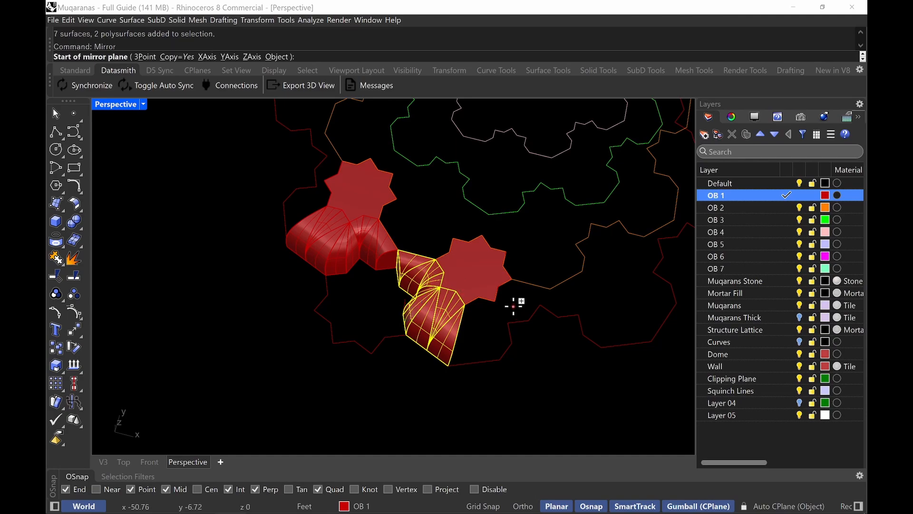
scroll(504, 308, "up", 2)
right_click_drag(503, 308, 473, 325, "shift")
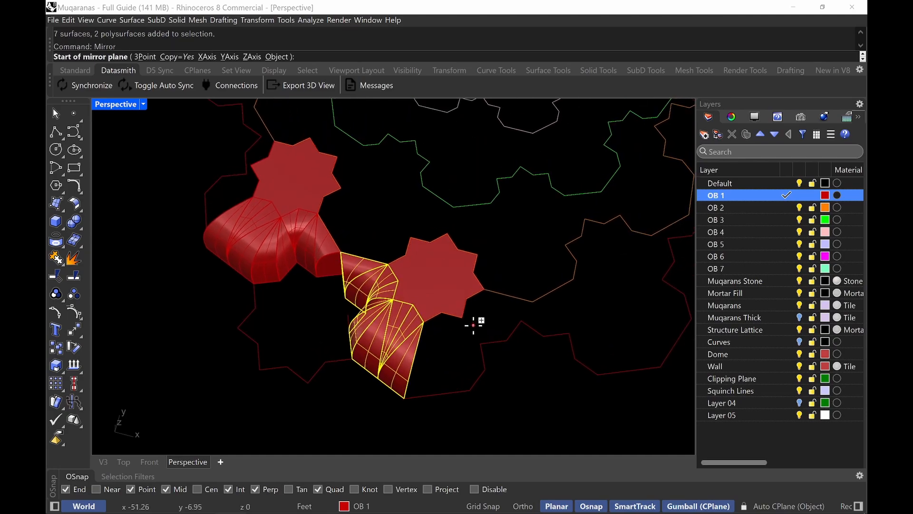
left_click(422, 322)
left_click(447, 234)
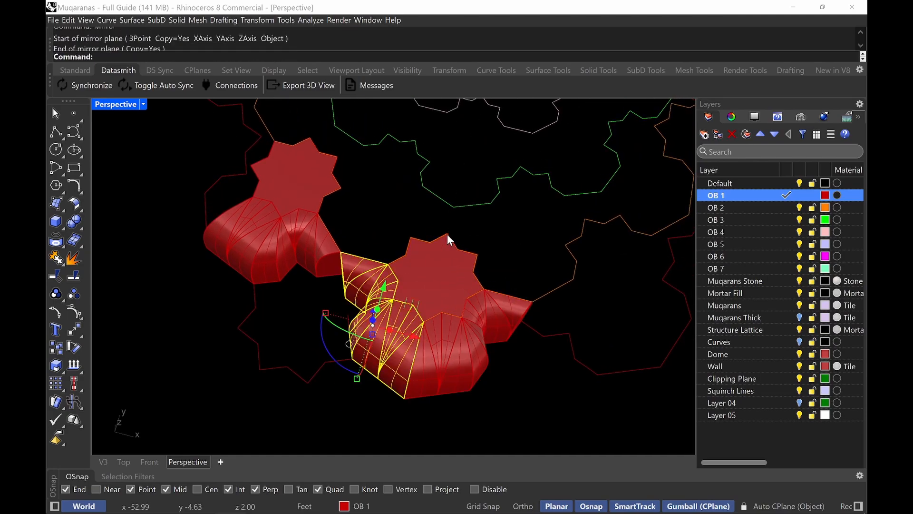
- Select the newly mirrored cell group together with the planar star surface above it
right_click_drag(509, 329, 464, 349, "shift")
left_click(465, 349)
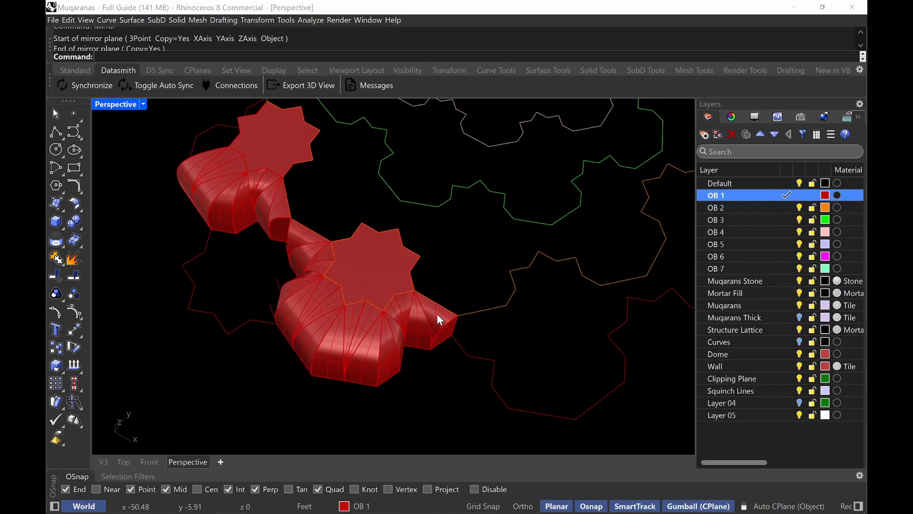
left_click(436, 313)
left_click(366, 255, "shift")
right_click_drag(456, 285, 500, 277)
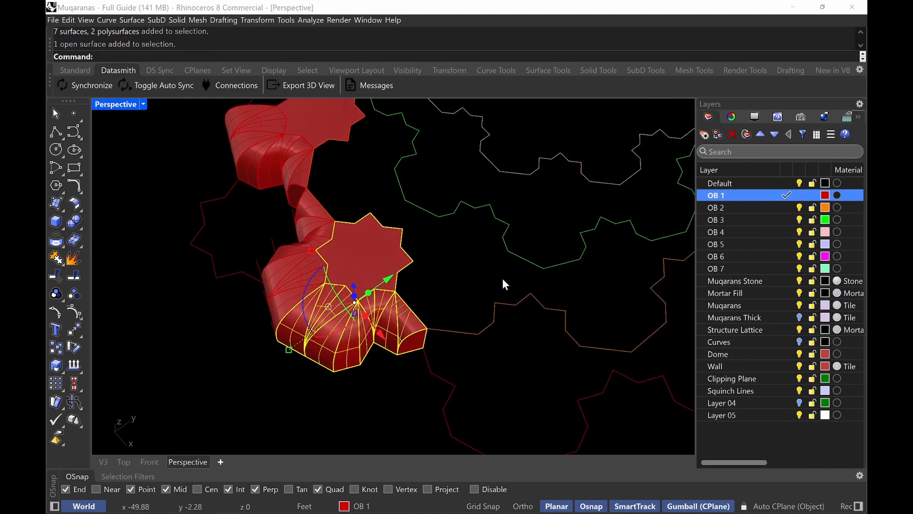
type("M")
key("Return")
left_click(426, 328)
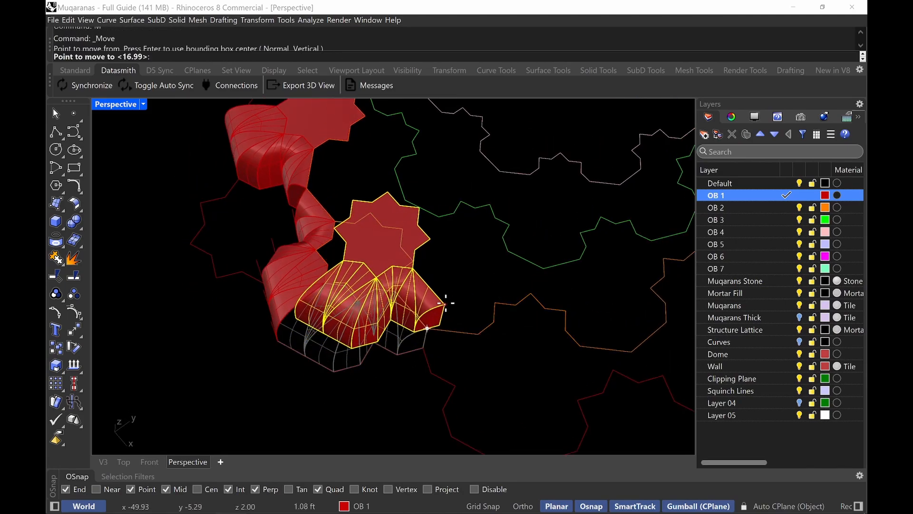
left_click(445, 302)
- Mirror a copy of the selected cells and star from the group's end corner to the midpoint of the opposite OB 2 outline segment
type("Mirror")
key("Return")
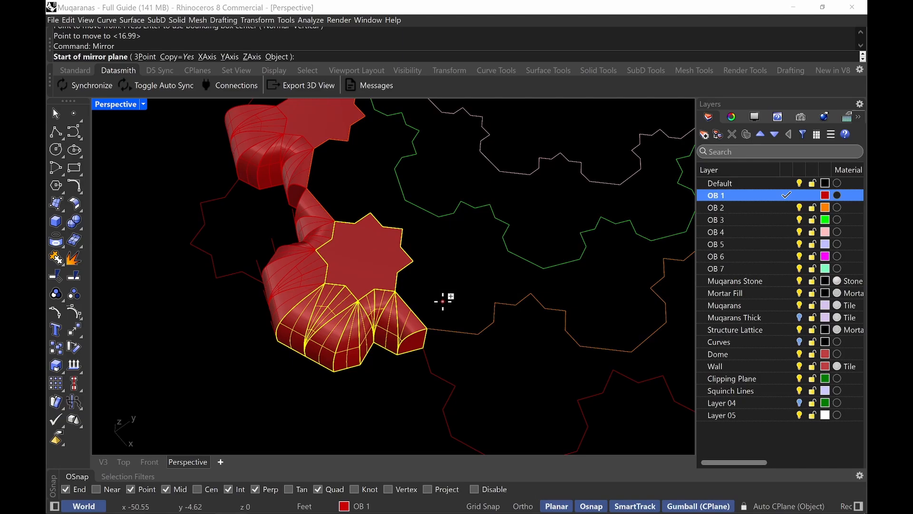
left_click(427, 328)
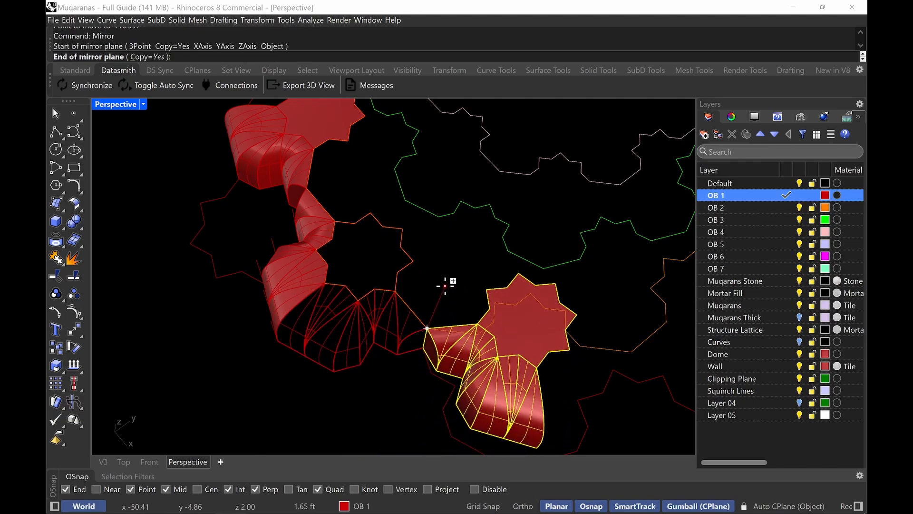
right_click_drag(454, 288, 363, 244)
key("F8")
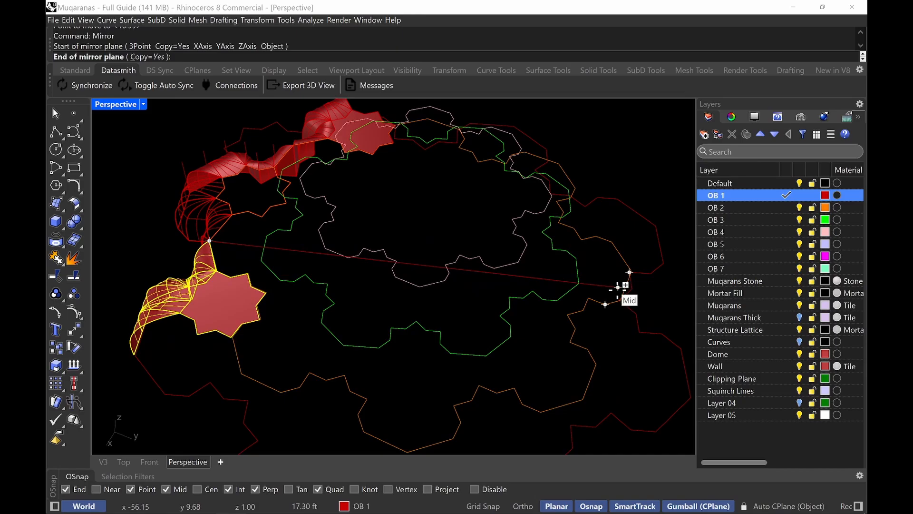
left_click(619, 287)
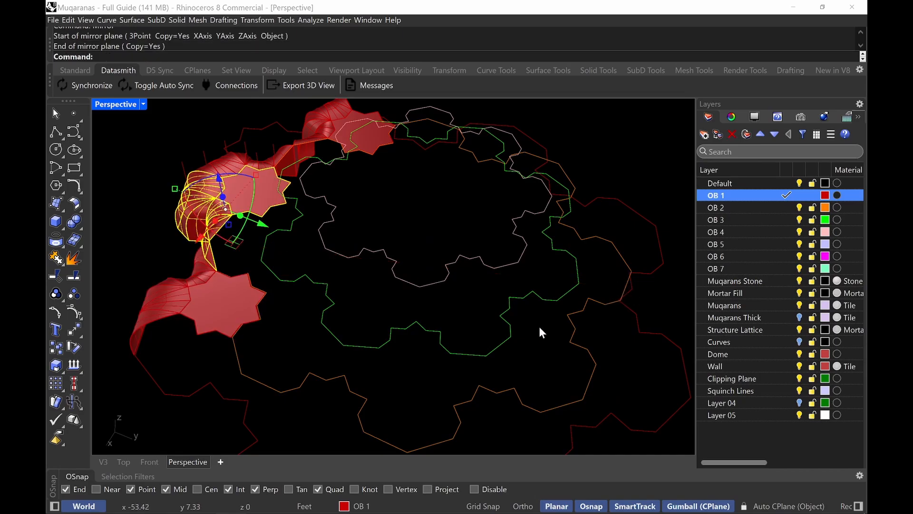
- Select the newest mirrored cell group at the end of the run, without its star surface
right_click_drag(539, 328, 484, 342)
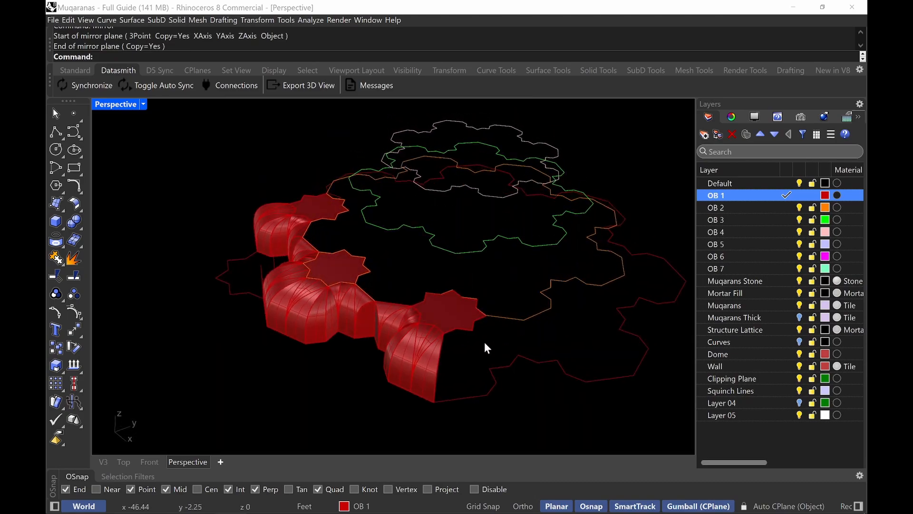
left_click(422, 355)
type("M")
key("Return")
scroll(469, 329, "up", 3)
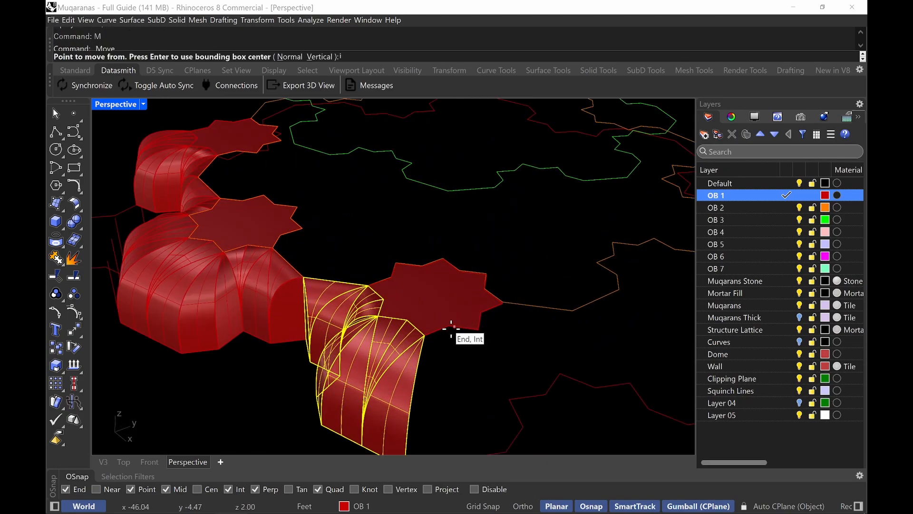
key("Escape")
- Add both cell groups around the neighbouring star and its planar star surface to the selection
right_click_drag(345, 305, 469, 330, "shift")
left_click(399, 303, "shift")
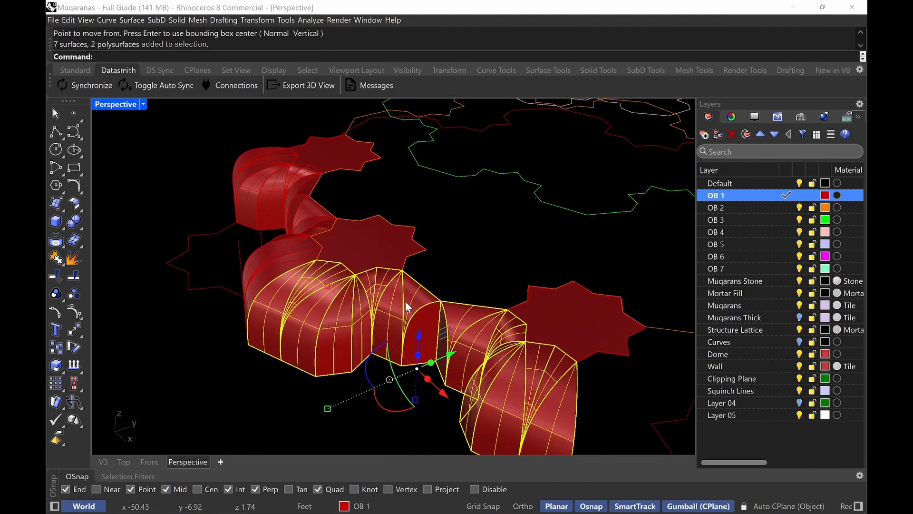
right_click_drag(405, 300, 407, 279)
scroll(407, 279, "down", 3)
left_click(400, 316, "shift")
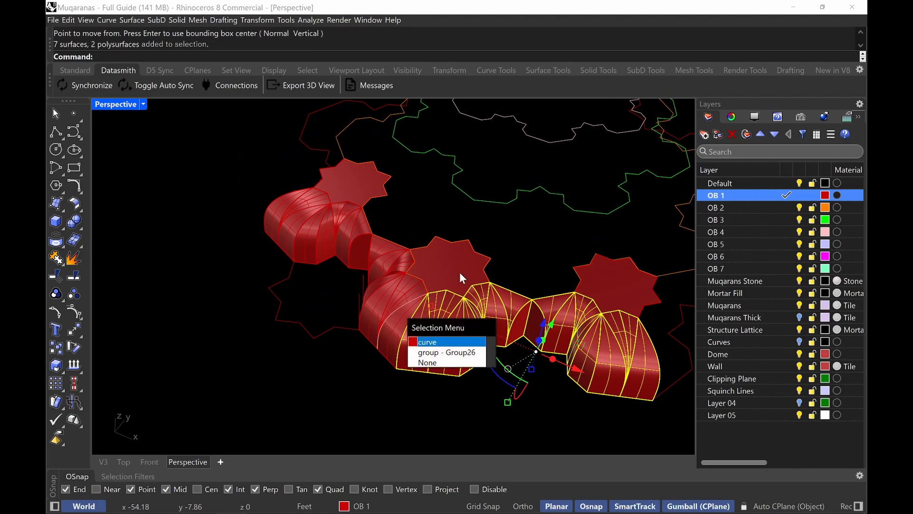
left_click(468, 273)
left_click(401, 320, "shift")
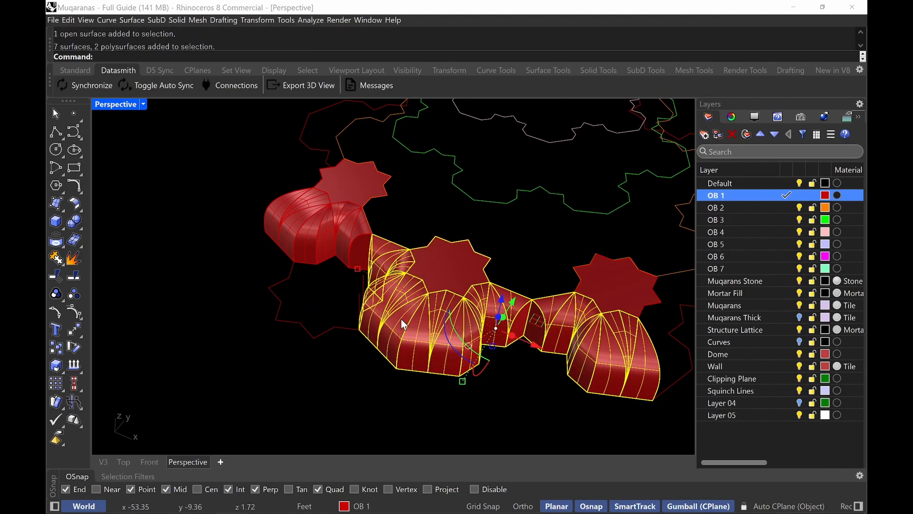
- Mirror a copy of the selected cells and star across the line from the end cell's outer base corner through the last star surface
scroll(428, 315, "down", 4)
right_click_drag(481, 315, 447, 289)
type("mi")
key("Return")
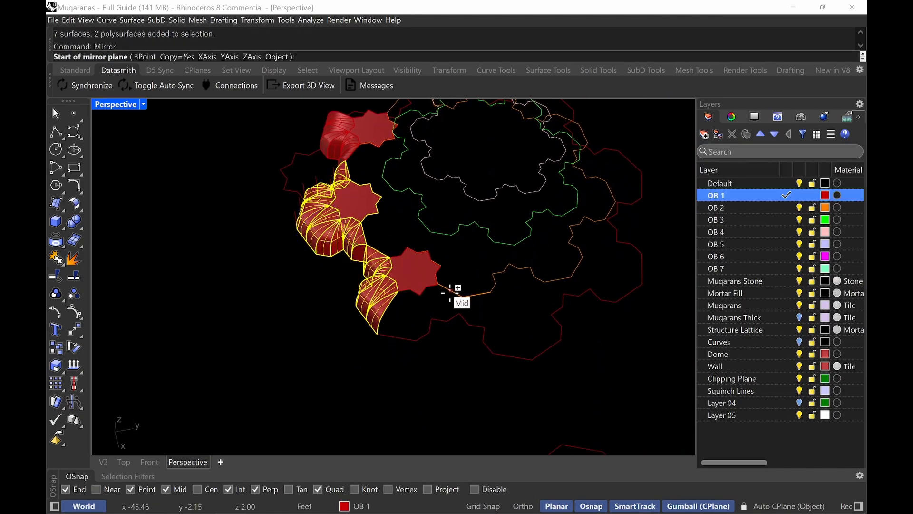
left_click(377, 334)
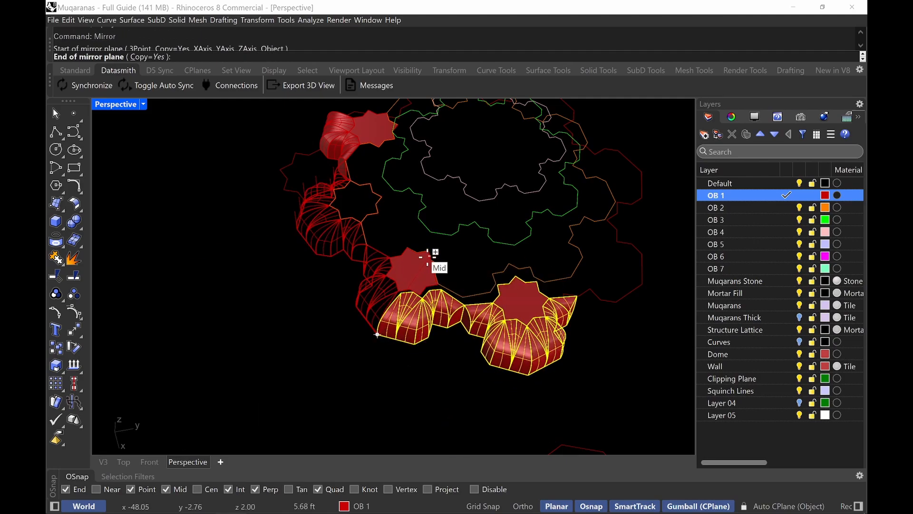
left_click(428, 250)
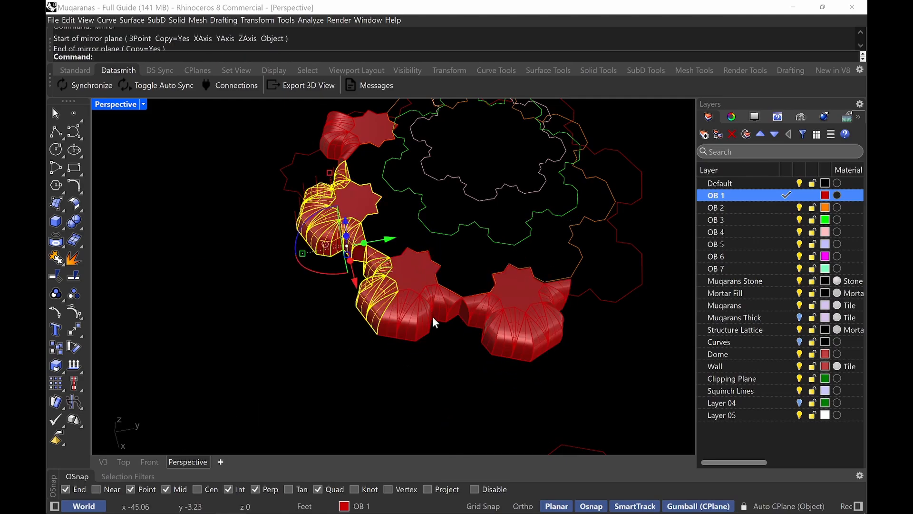
- Examine the mirrored cell ring in Rendered display mode and return the viewport to Shaded
right_click_drag(432, 316, 406, 218)
left_click(121, 106)
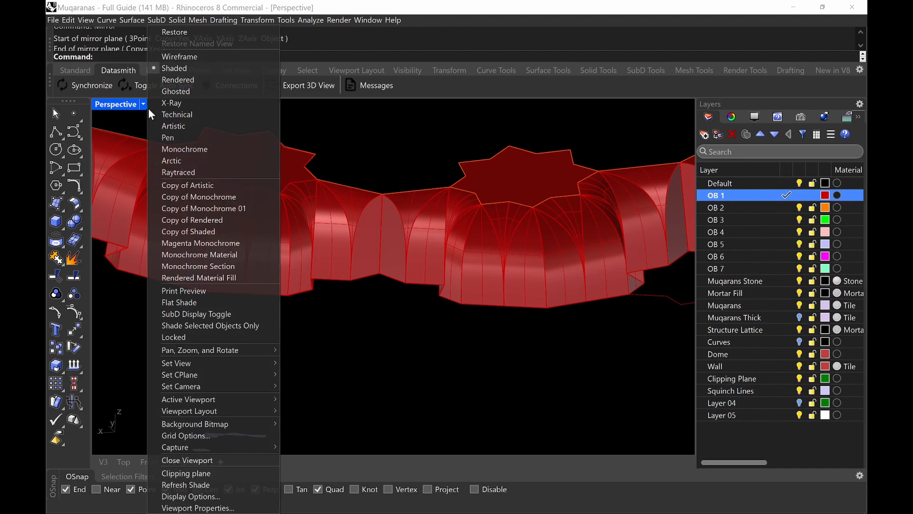
left_click(229, 68)
right_click_drag(414, 244, 452, 215)
right_click_drag(449, 164, 377, 303)
left_click(120, 100)
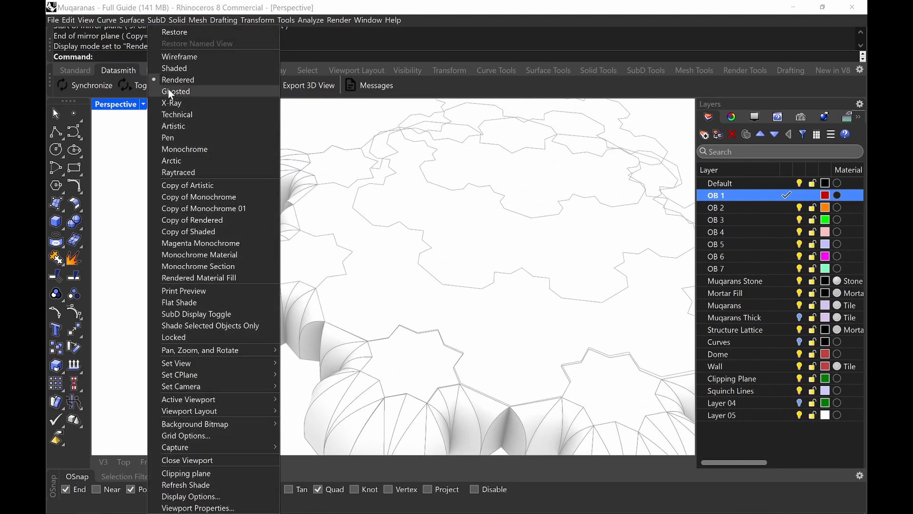
left_click(169, 70)
mouse_move(304, 257)
right_mouse_down()
mouse_move(321, 271)
mouse_move(324, 292)
right_mouse_up()
scroll(341, 297, "down", 5)
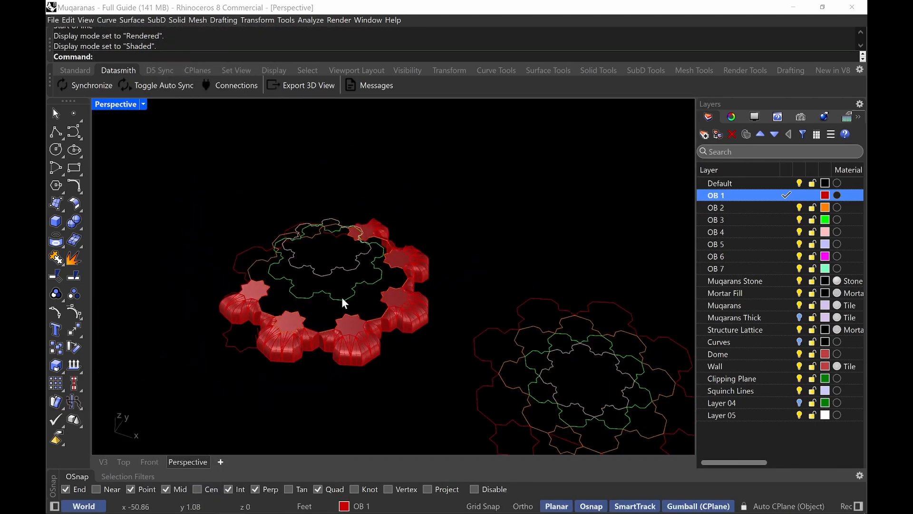
scroll(352, 300, "up", 10)
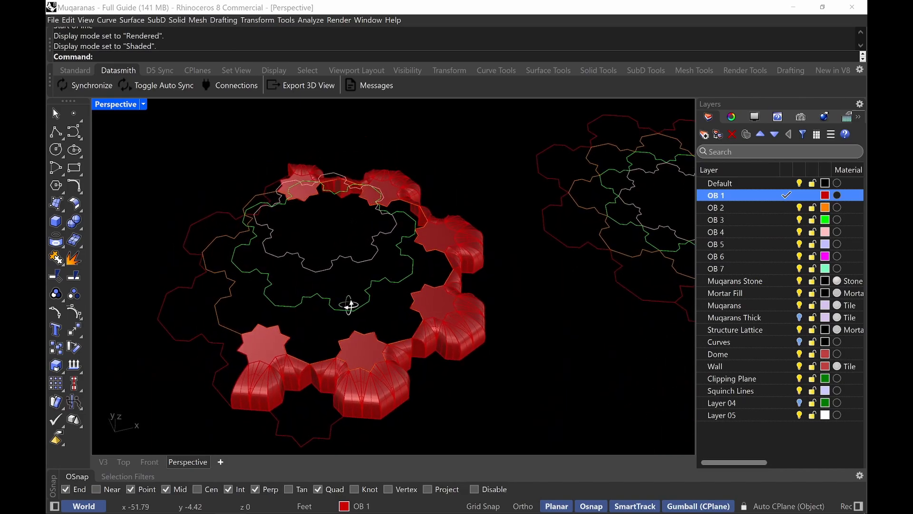
scroll(352, 325, "down", 3)
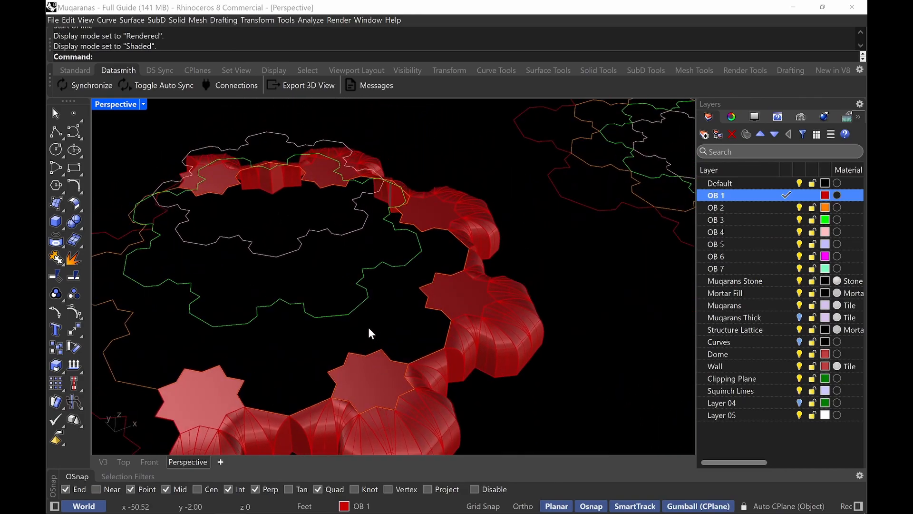
right_click_drag(371, 333, 381, 364)
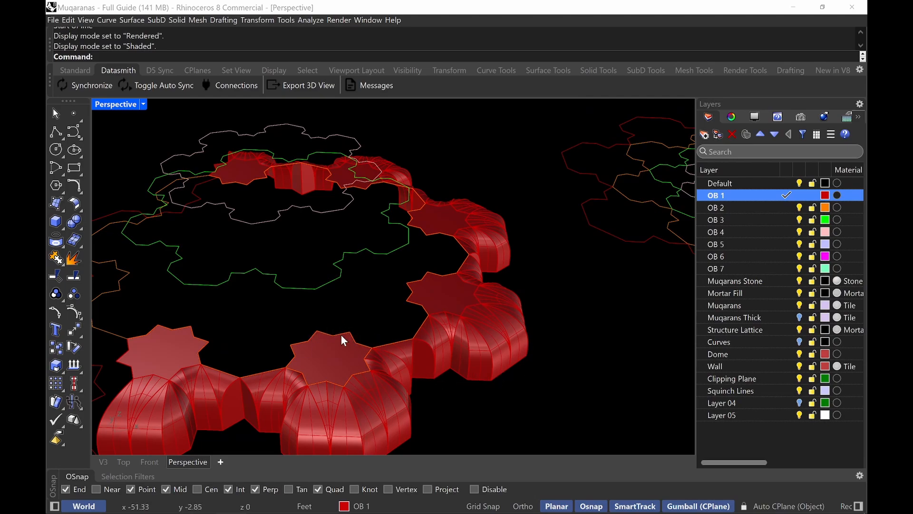
right_click_drag(296, 342, 298, 382)
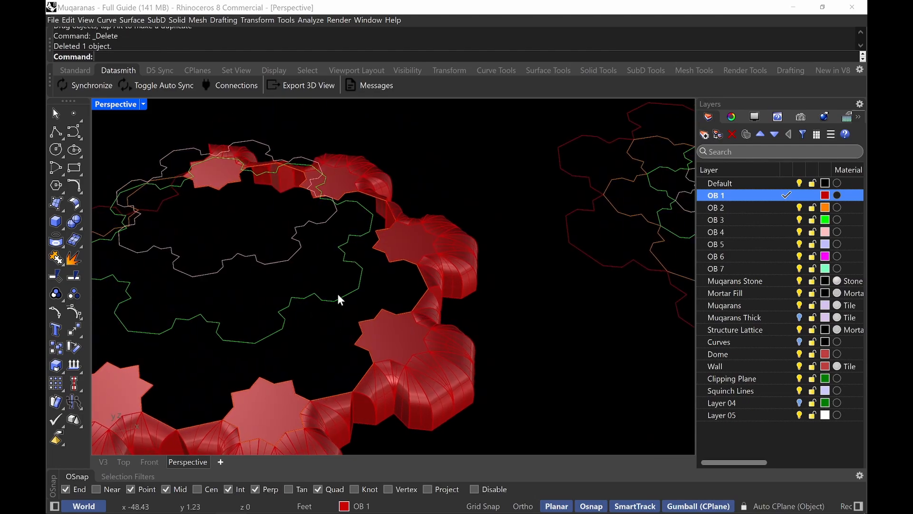
- Draw a line joining the two end corners of a partial star on the green OB 3 outline
mouse_move(327, 307)
right_mouse_down()
mouse_move(310, 317)
mouse_move(328, 316)
right_mouse_up()
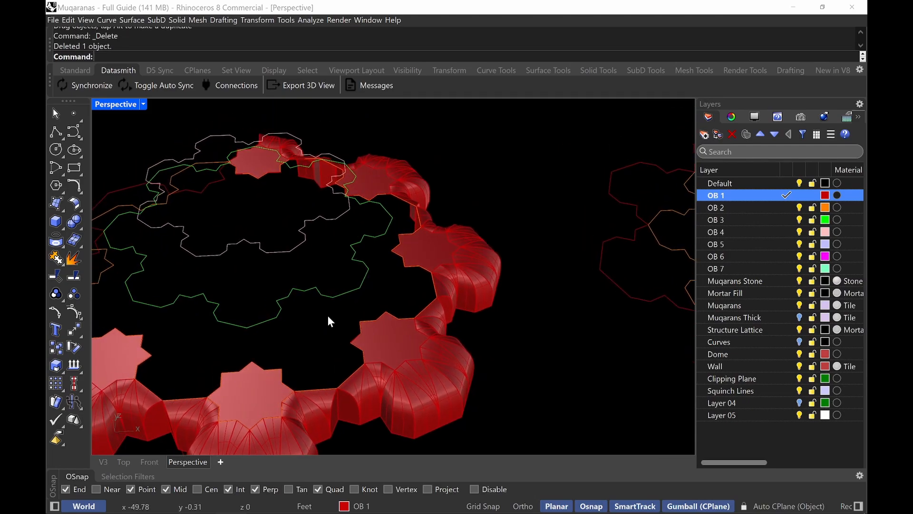
type("ine")
key("Return")
scroll(322, 318, "up", 3)
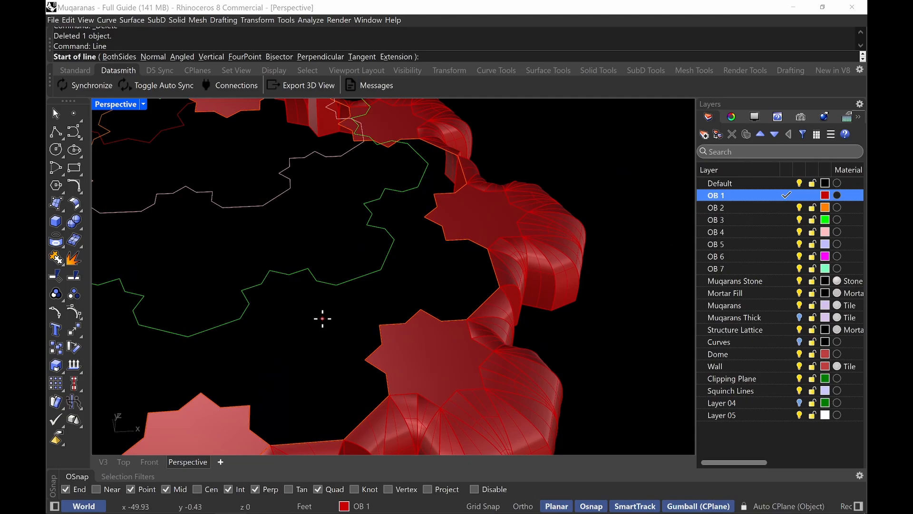
left_click(241, 317)
left_click(336, 285)
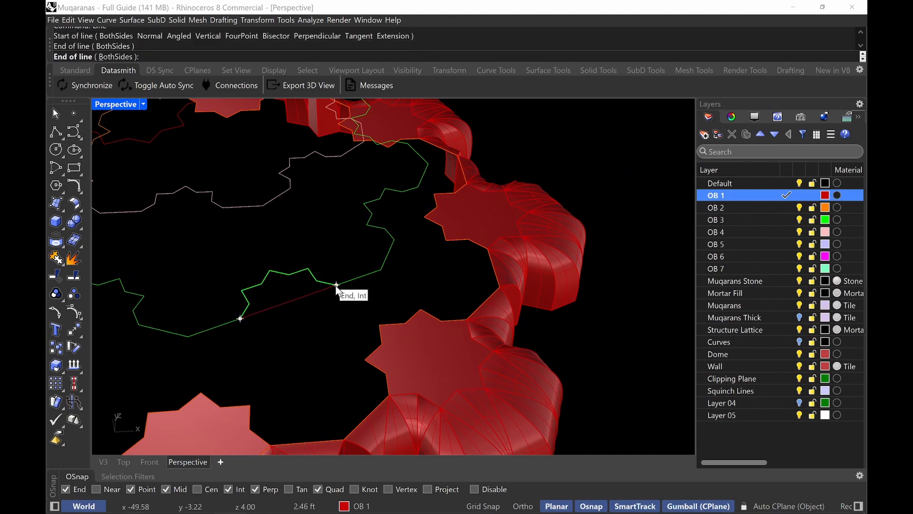
- Construct an eight-sided star centred on the midpoint of the joining line, with one corner at the line's end and automatic second radius
type("Polygon")
key("Return")
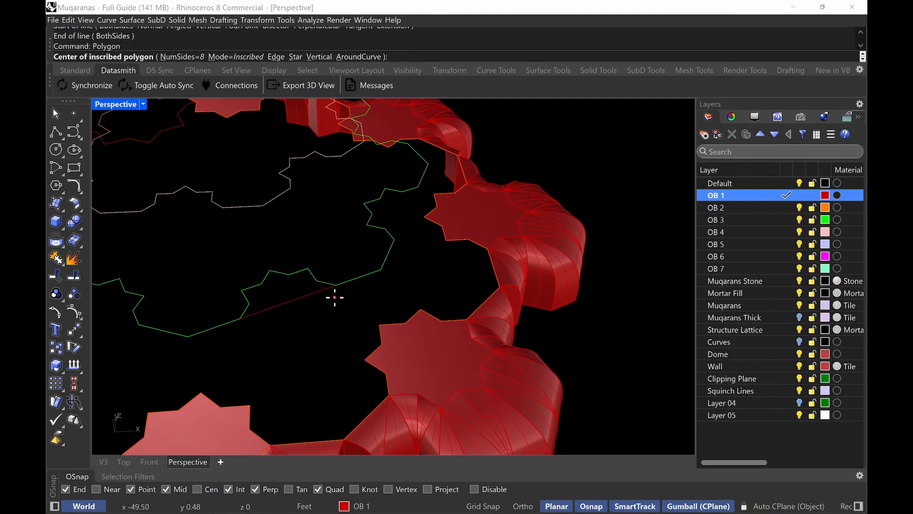
type("s")
key("Return")
left_click(289, 301)
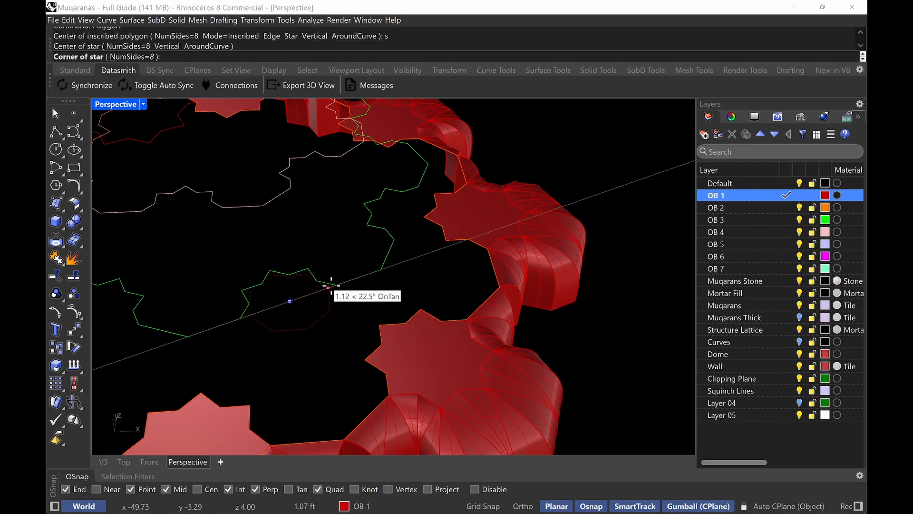
left_click(337, 285)
key("Return")
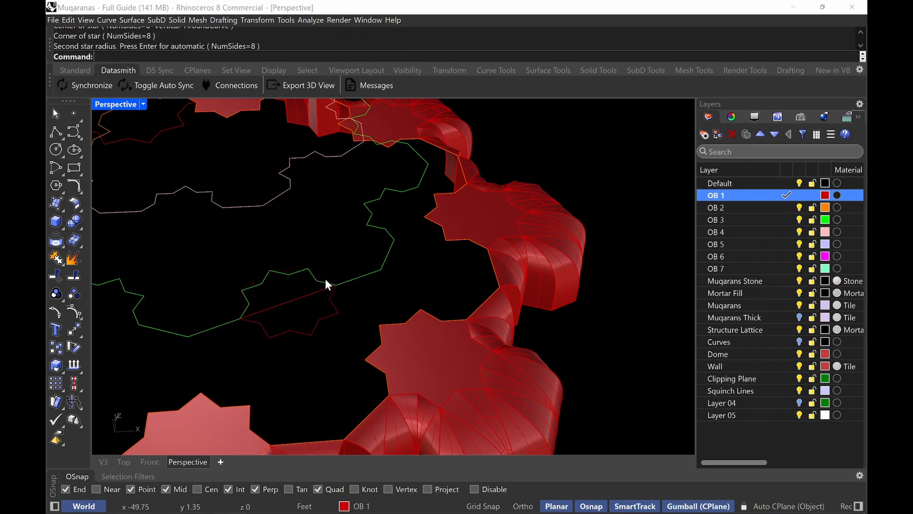
- Move the new closed star curve to layer OB 3
left_click(387, 506)
left_click(383, 298)
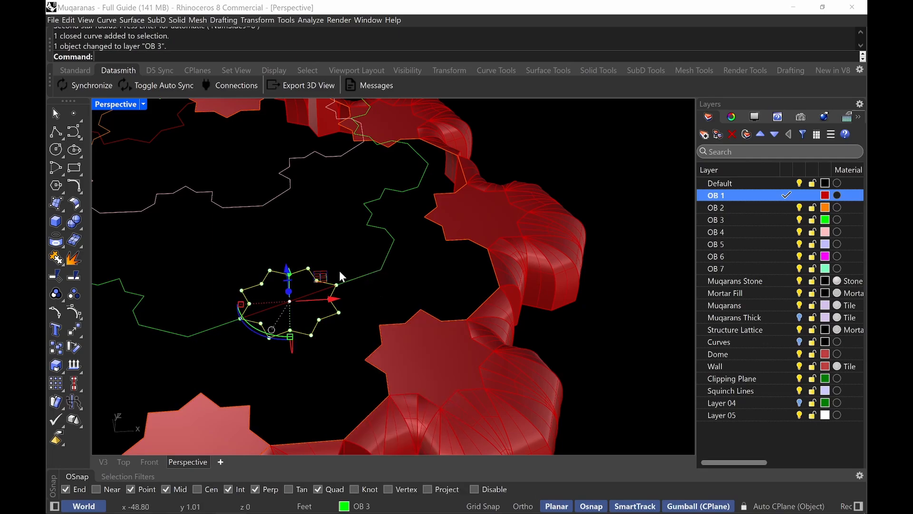
left_click(330, 252)
- Draw a vertical line upward from the upper corner where the cells of two neighbouring first-level stars meet
scroll(330, 252, "down", 5)
scroll(353, 308, "up", 5)
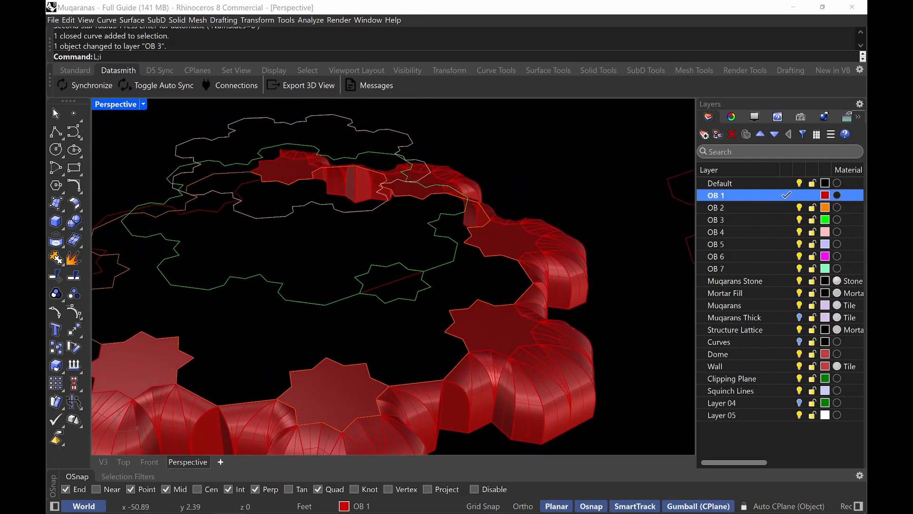
type("line")
key("Return")
type("l")
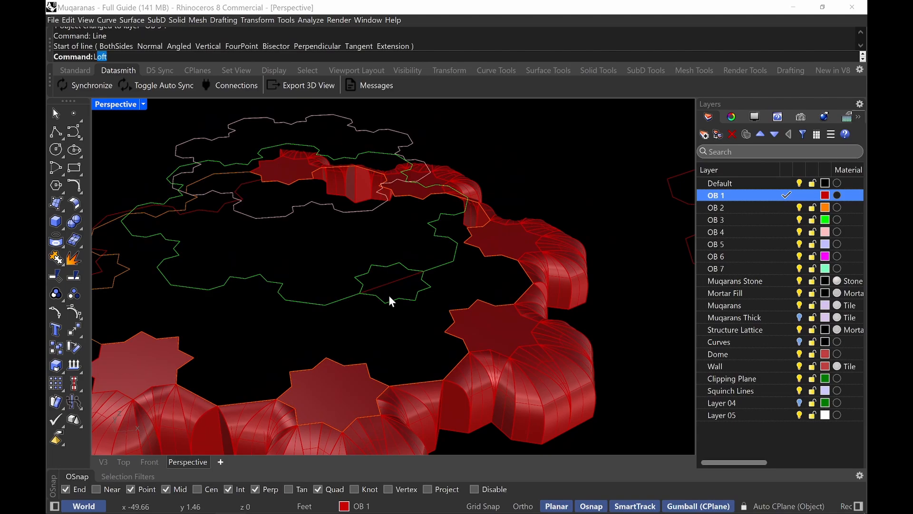
type("ine")
key("Return")
type("v")
key("Return")
scroll(447, 354, "up", 2)
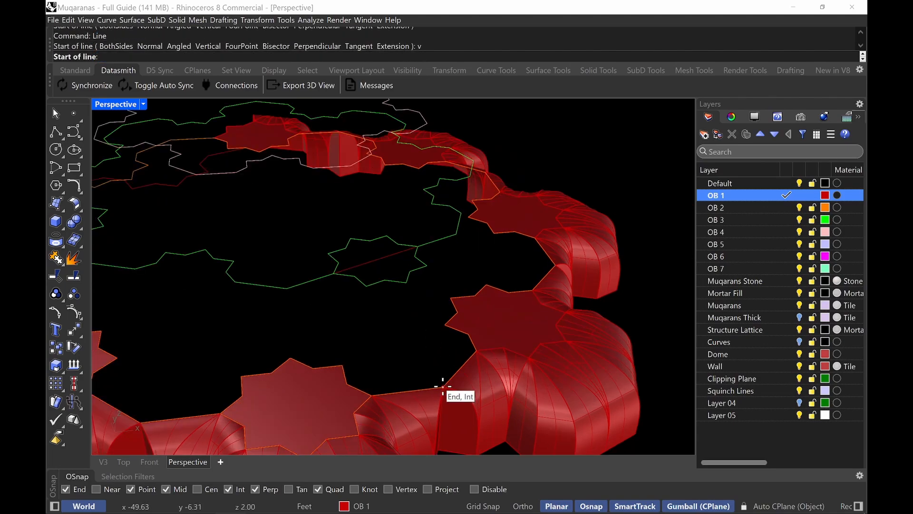
left_click(443, 385)
left_click(409, 284)
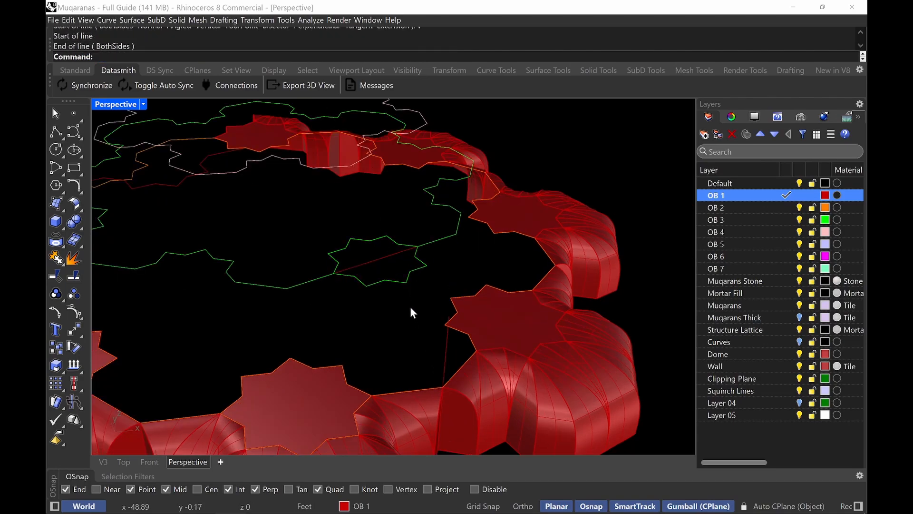
- Copy the vertical line from its base to the neighbouring star's inner-side corners and the midpoint of the edge between the cells
scroll(412, 309, "up", 2)
scroll(413, 333, "down", 2)
left_click(446, 367)
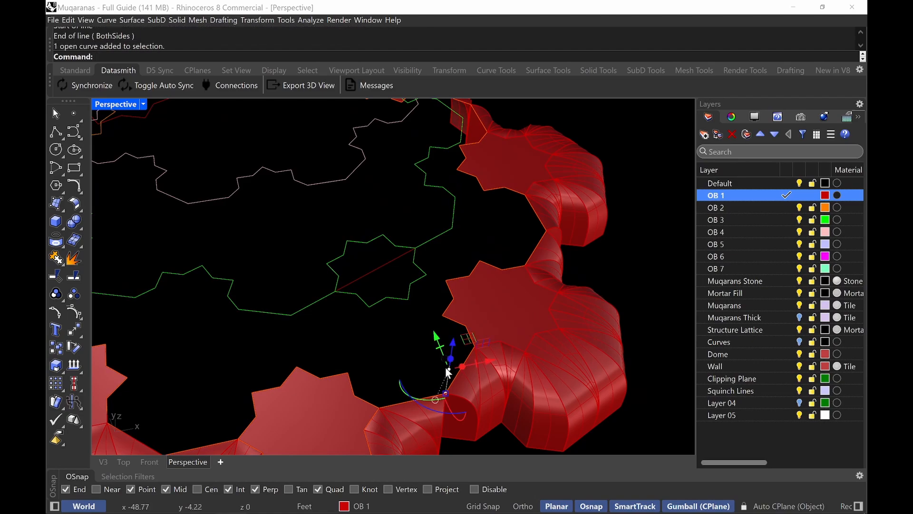
type("copy")
key("Return")
scroll(446, 368, "up", 3)
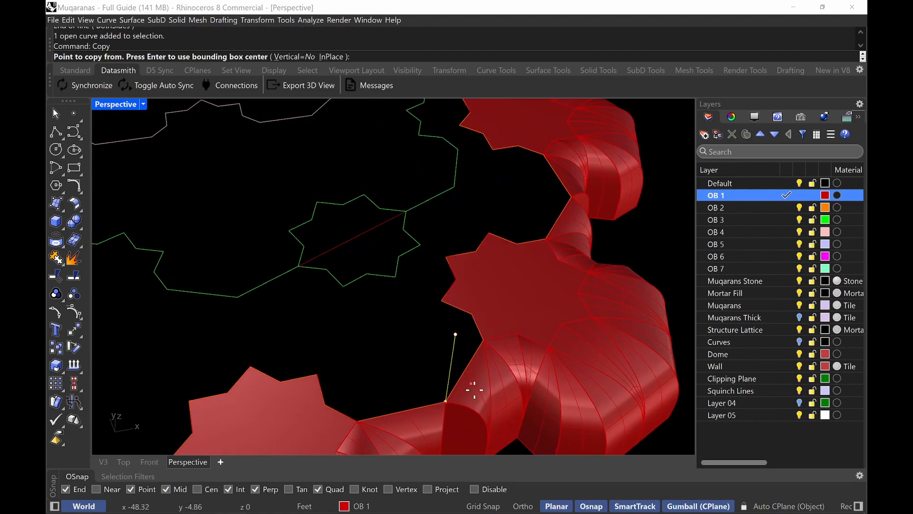
left_click(446, 401)
left_click(357, 419)
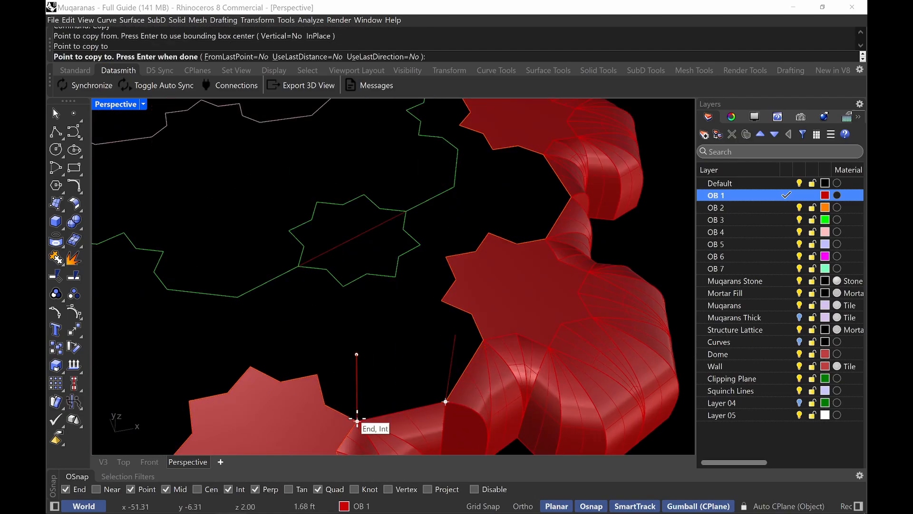
left_click(317, 374)
left_click(281, 382)
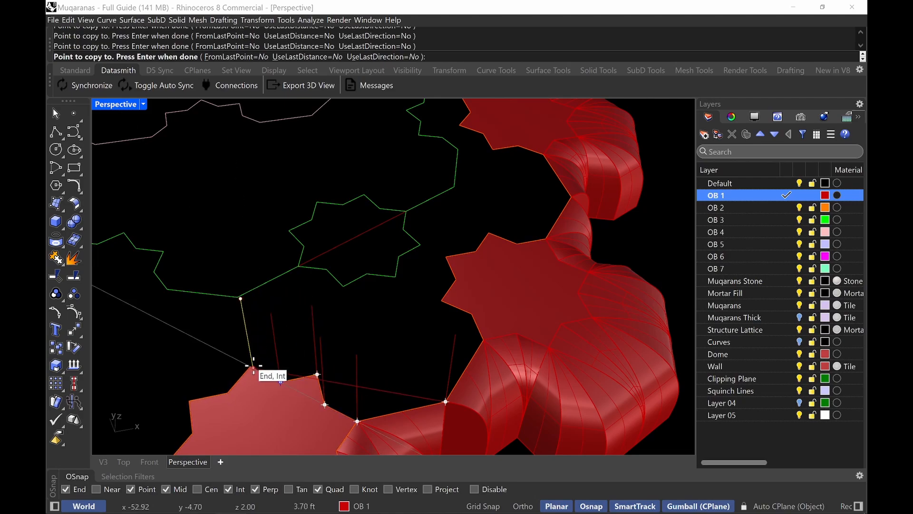
right_click_drag(248, 369, 428, 326)
scroll(341, 291, "up", 5)
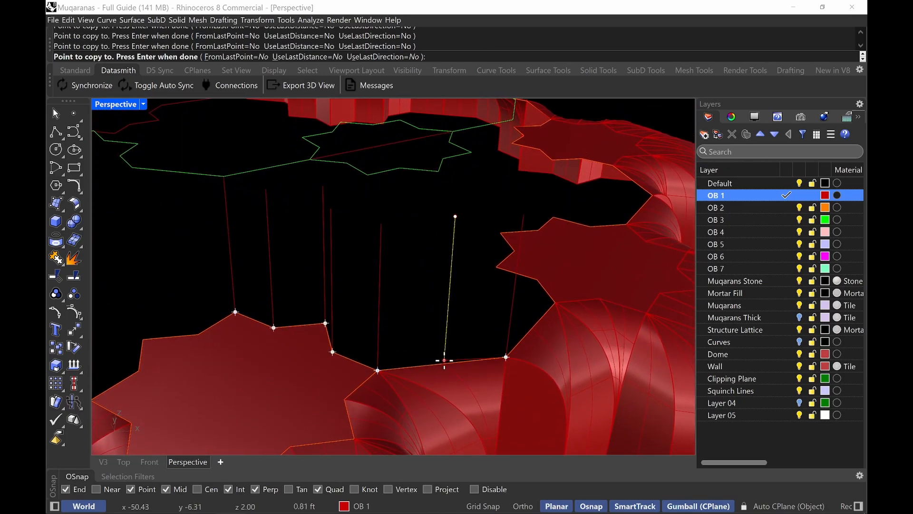
right_click(444, 352)
scroll(443, 351, "down", 5)
mouse_move(442, 349)
right_mouse_down()
mouse_move(430, 318)
mouse_move(453, 312)
mouse_move(418, 281)
right_mouse_up()
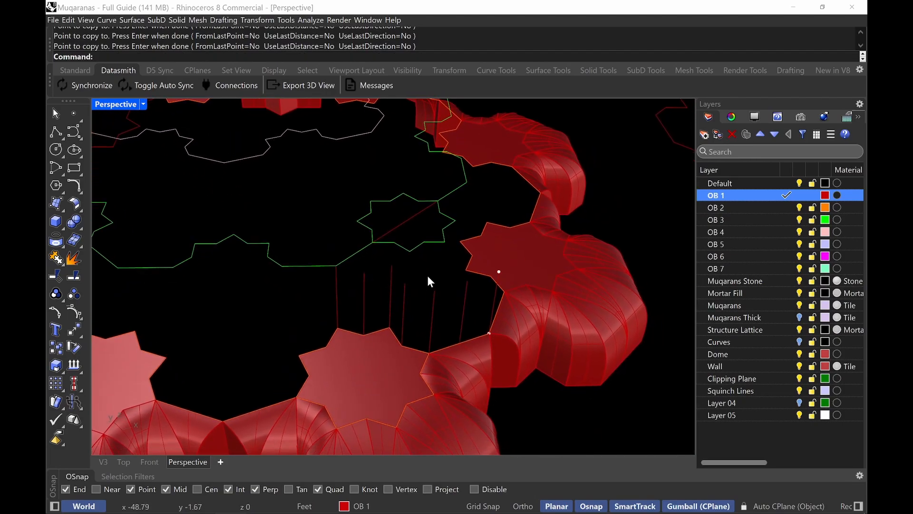
- Sketch temporary screen-pen arcs from the green outline and new star corners down to the bases of the vertical lines
key("ctrl+alt+g")
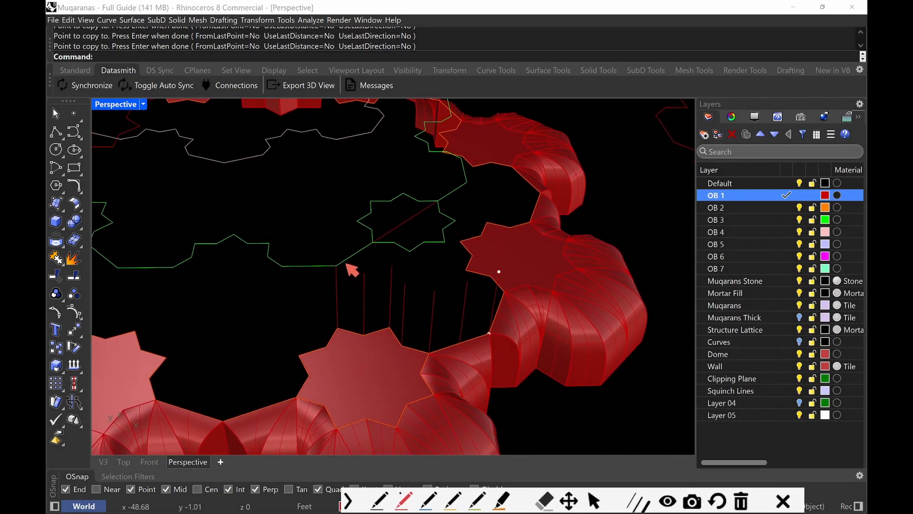
mouse_move(335, 265)
left_mouse_down()
mouse_move(350, 268)
mouse_move(365, 329)
left_mouse_up()
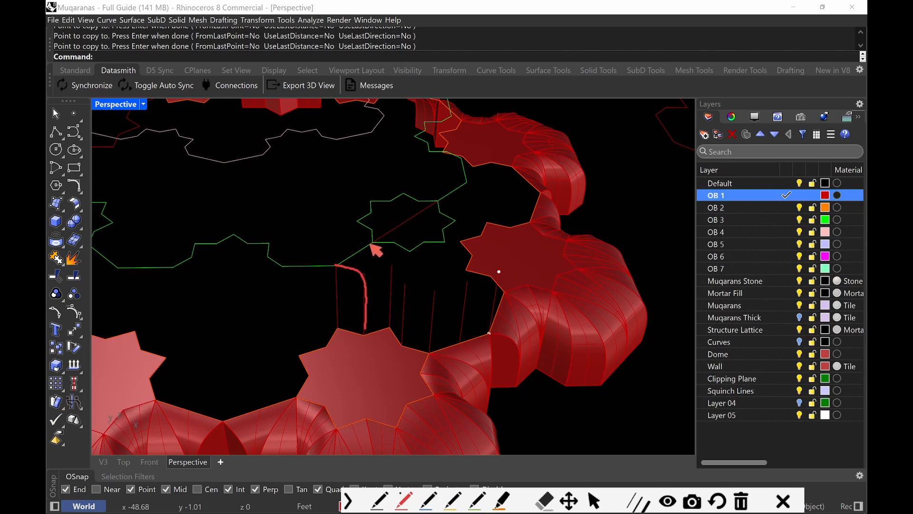
left_click_drag(383, 256, 387, 298)
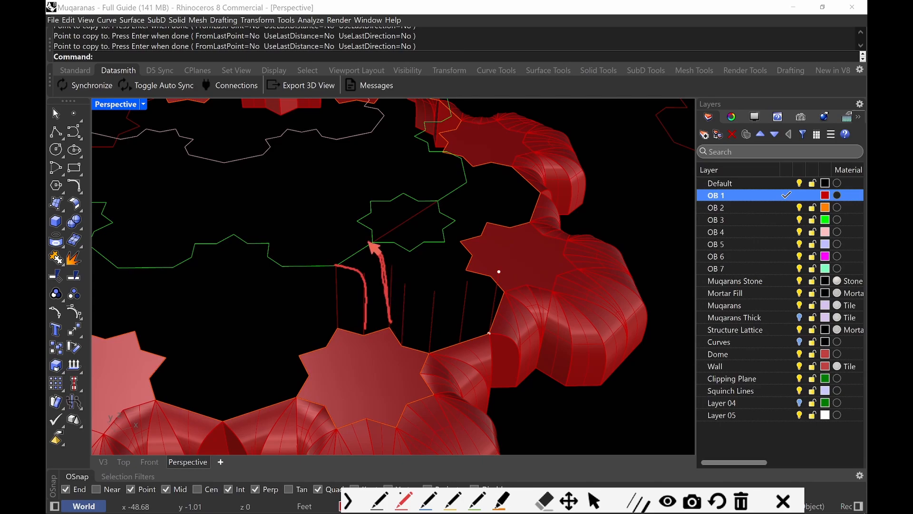
left_click_drag(369, 242, 392, 316)
mouse_move(335, 261)
left_mouse_down()
mouse_move(361, 276)
mouse_move(365, 333)
left_mouse_up()
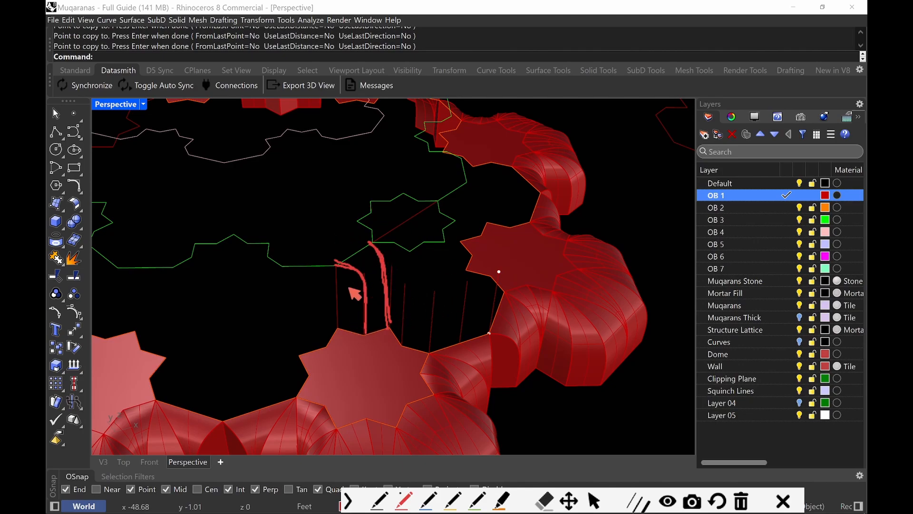
left_click_drag(412, 255, 389, 328)
left_click_drag(414, 253, 405, 335)
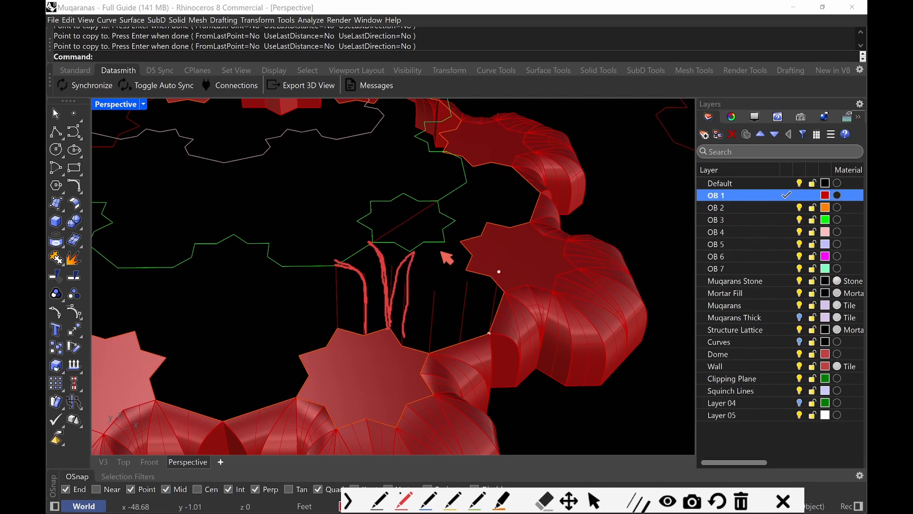
mouse_move(412, 254)
left_mouse_down()
mouse_move(419, 252)
mouse_move(431, 278)
mouse_move(435, 317)
left_mouse_up()
mouse_move(414, 252)
left_mouse_down()
mouse_move(452, 278)
mouse_move(460, 333)
left_mouse_up()
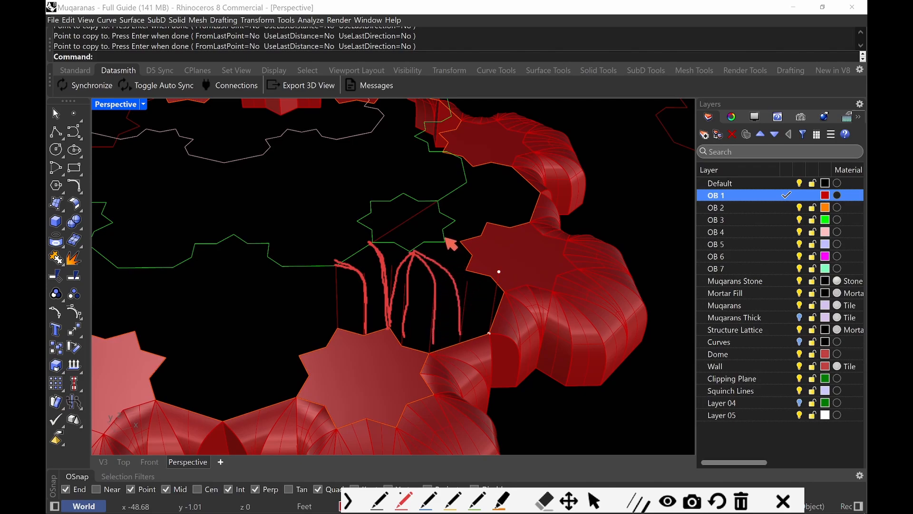
mouse_move(447, 241)
left_mouse_down()
mouse_move(484, 278)
mouse_move(494, 318)
left_mouse_up()
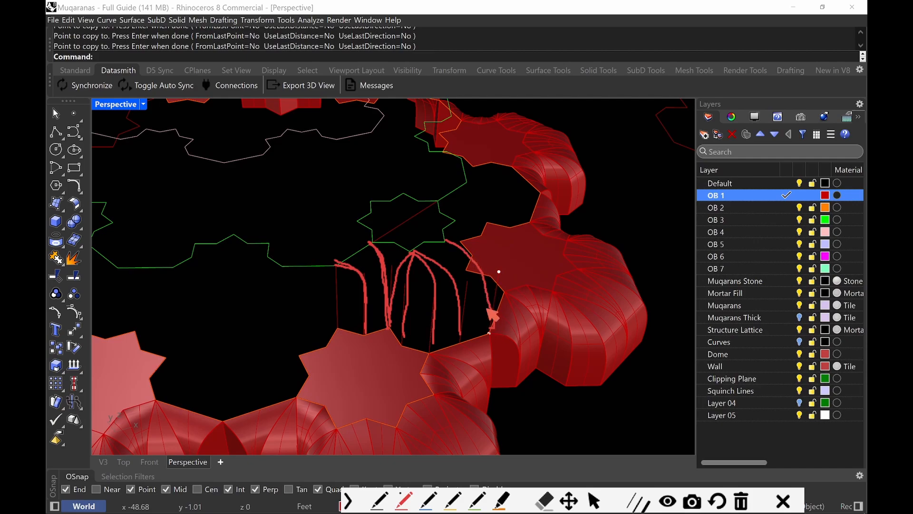
key("Escape")
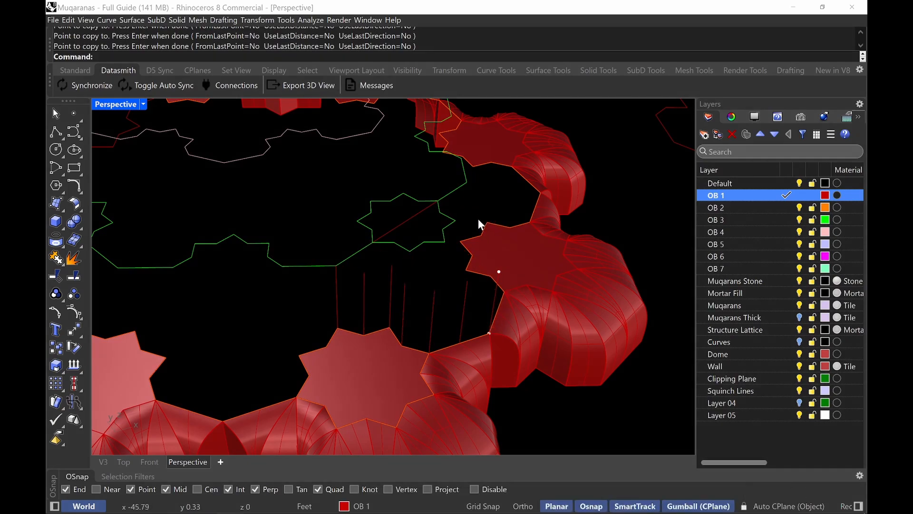
- Mark temporary pen arcs from the green outline corners to the star below, seen from a higher angle
mouse_move(478, 218)
right_mouse_down()
mouse_move(455, 235)
mouse_move(471, 261)
right_mouse_up()
key("ctrl+alt+g")
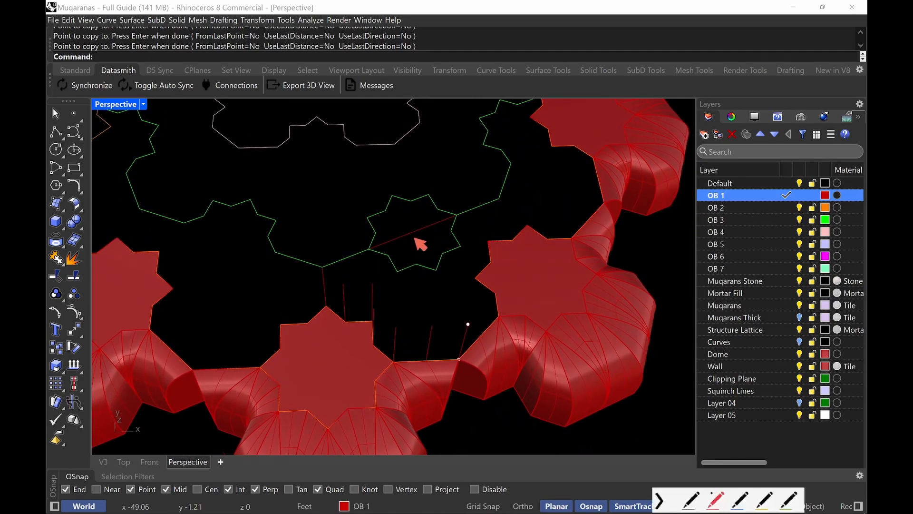
mouse_move(319, 265)
left_mouse_down()
mouse_move(334, 268)
mouse_move(346, 315)
left_mouse_up()
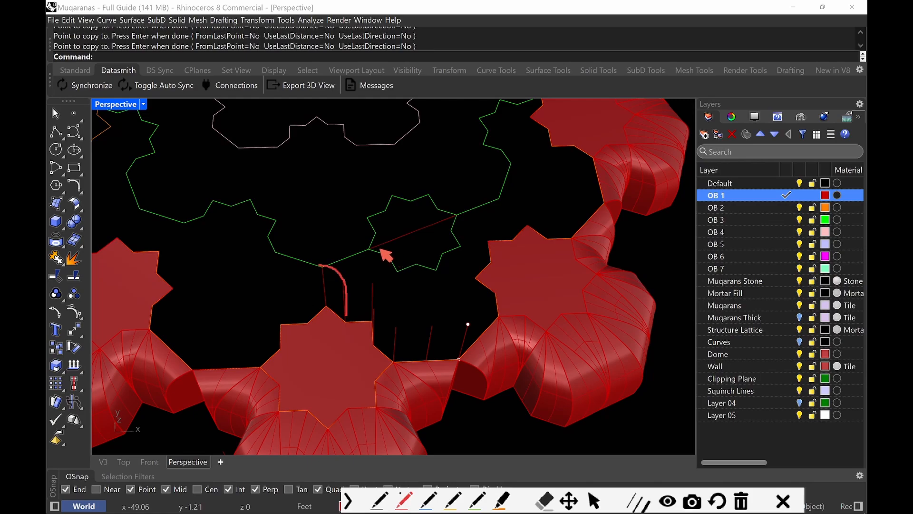
left_click_drag(369, 251, 347, 316)
left_click_drag(369, 253, 370, 311)
left_click_drag(403, 271, 371, 319)
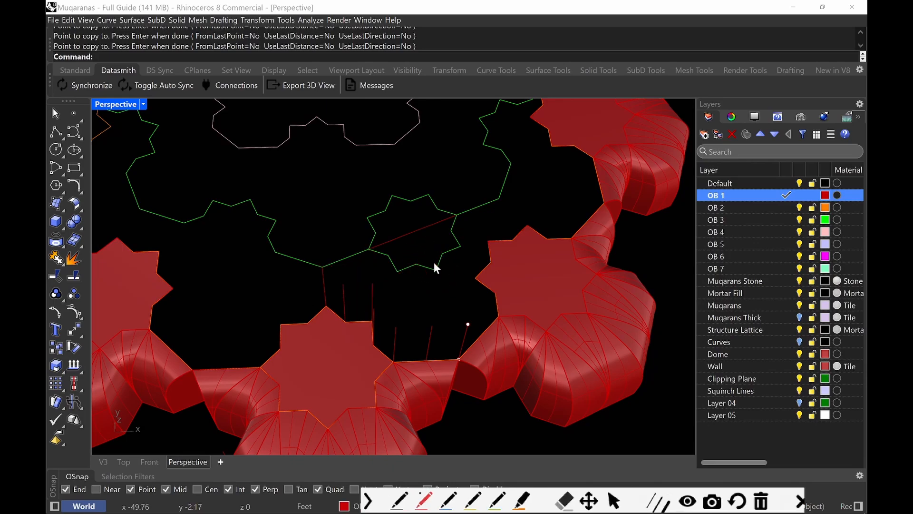
- Trace the curved edges of a finished first-level cell with the screen pen as a reference, and clear the marks
mouse_move(369, 297)
right_mouse_down()
mouse_move(352, 332)
mouse_move(369, 327)
mouse_move(418, 342)
mouse_move(389, 293)
mouse_move(397, 291)
mouse_move(412, 341)
right_mouse_up()
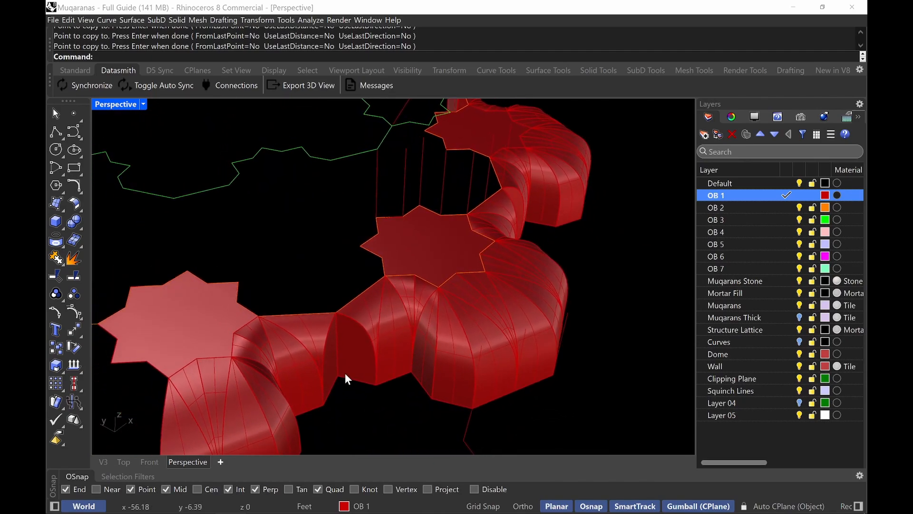
key("ctrl+alt+g")
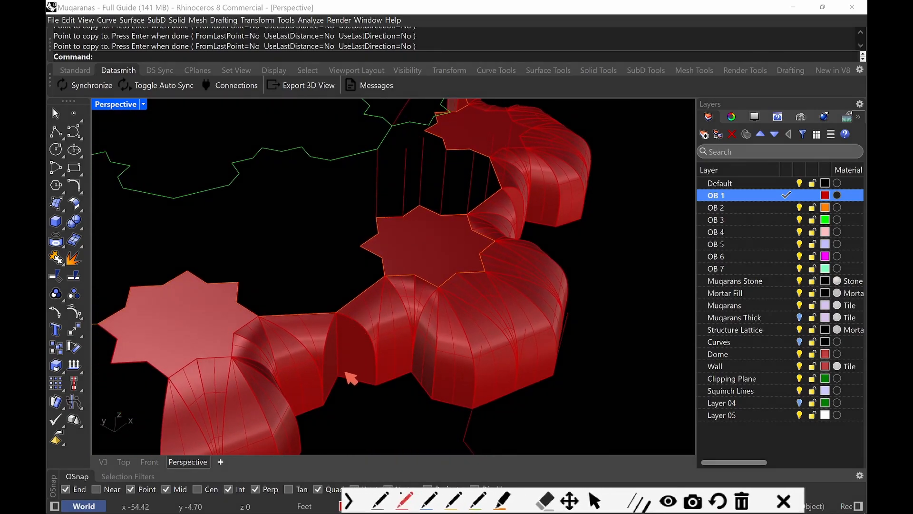
mouse_move(338, 313)
left_mouse_down()
mouse_move(365, 336)
mouse_move(377, 381)
left_mouse_up()
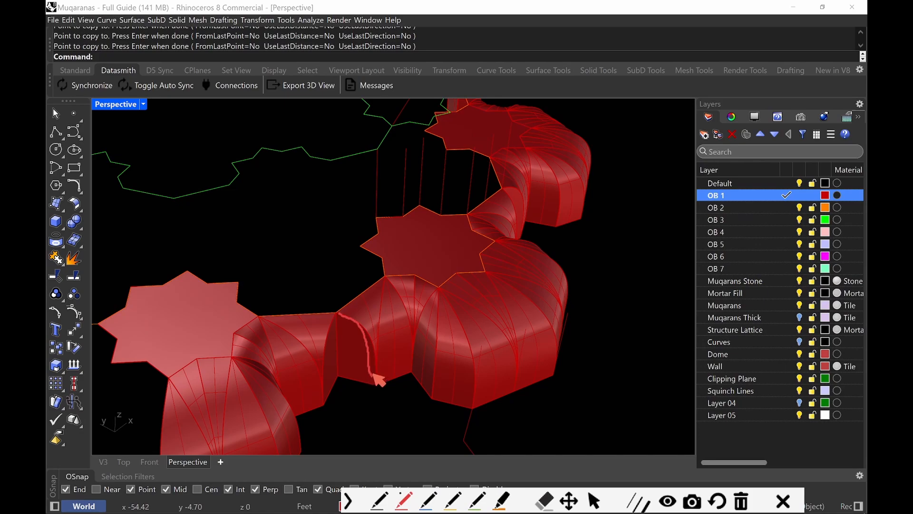
left_click_drag(382, 277, 375, 383)
mouse_move(386, 274)
left_mouse_down()
mouse_move(402, 317)
mouse_move(404, 360)
left_mouse_up()
key("Escape")
- Sketch the matching cell's three arcs between two green outline corners and the lower star's tips, and clear the marks
mouse_move(405, 192)
right_mouse_down()
mouse_move(421, 164)
mouse_move(423, 197)
right_mouse_up()
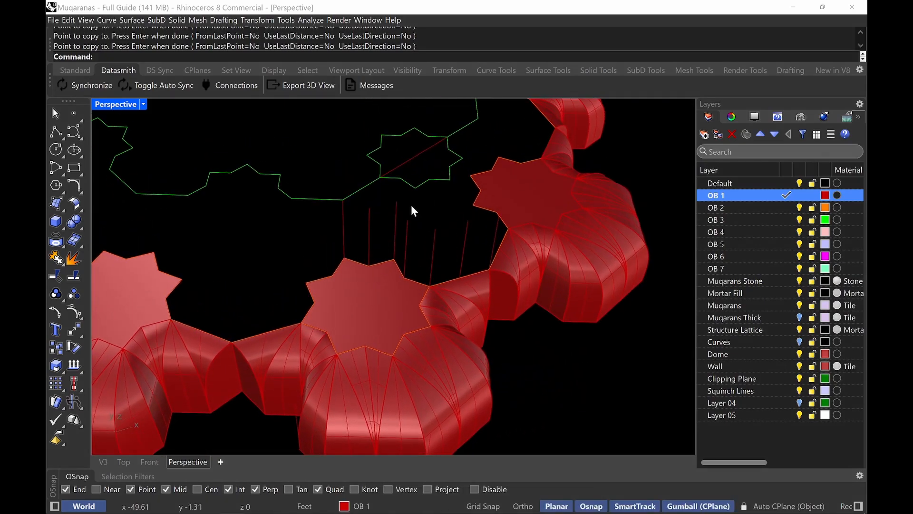
key("ctrl+alt+g")
mouse_move(338, 200)
left_mouse_down()
mouse_move(359, 209)
mouse_move(370, 264)
left_mouse_up()
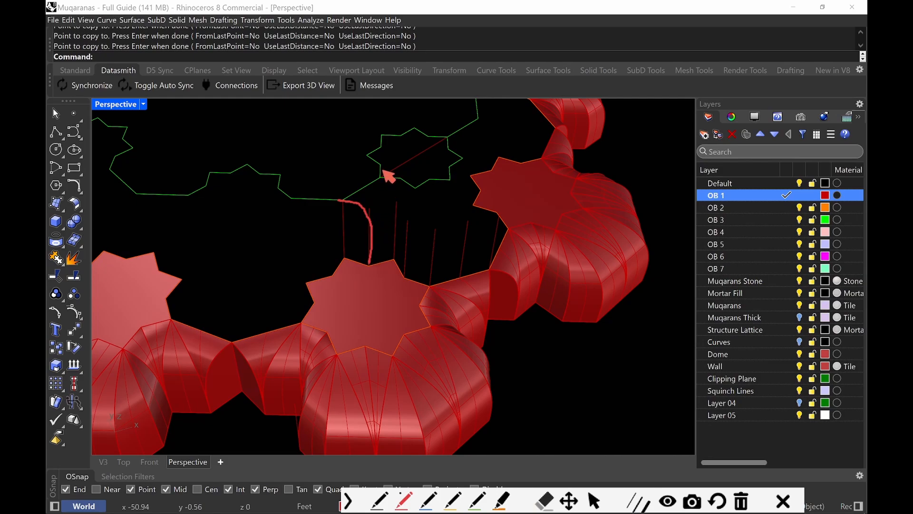
mouse_move(382, 173)
left_mouse_down()
mouse_move(366, 193)
mouse_move(370, 252)
left_mouse_up()
mouse_move(379, 170)
left_mouse_down()
mouse_move(395, 207)
mouse_move(393, 259)
left_mouse_up()
key("Escape")
mouse_move(395, 190)
right_mouse_down()
mouse_move(393, 214)
mouse_move(367, 255)
right_mouse_up()
- Try a four-point control curve from the lower star's inner corner, along its vertical guide, to the green outline corner
scroll(386, 221, "up", 4)
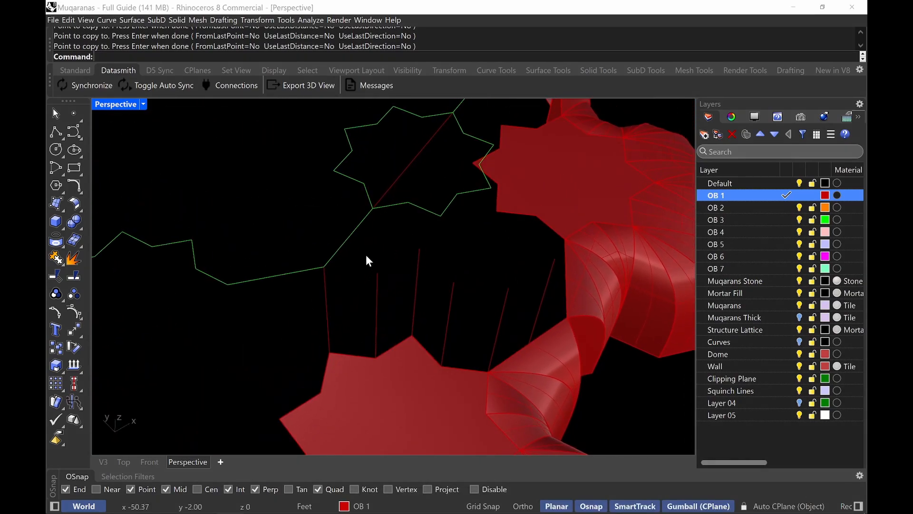
left_click(74, 132)
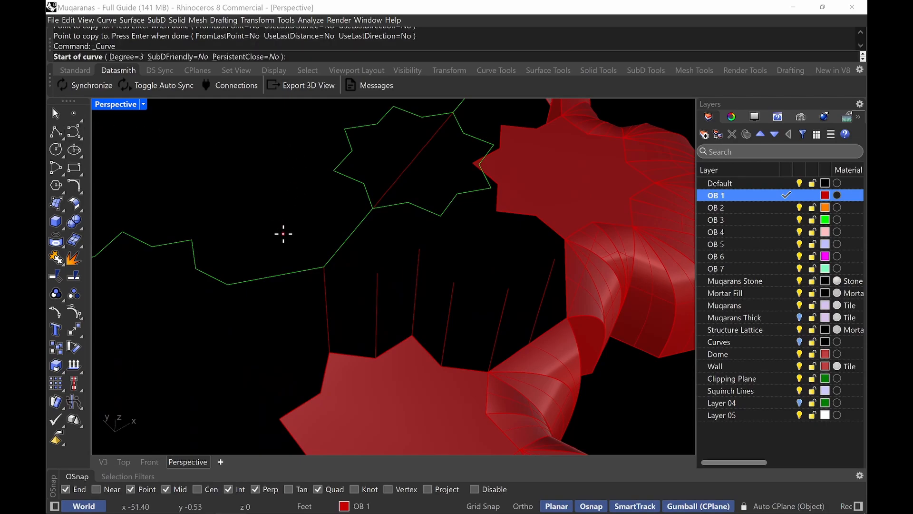
left_click(375, 358)
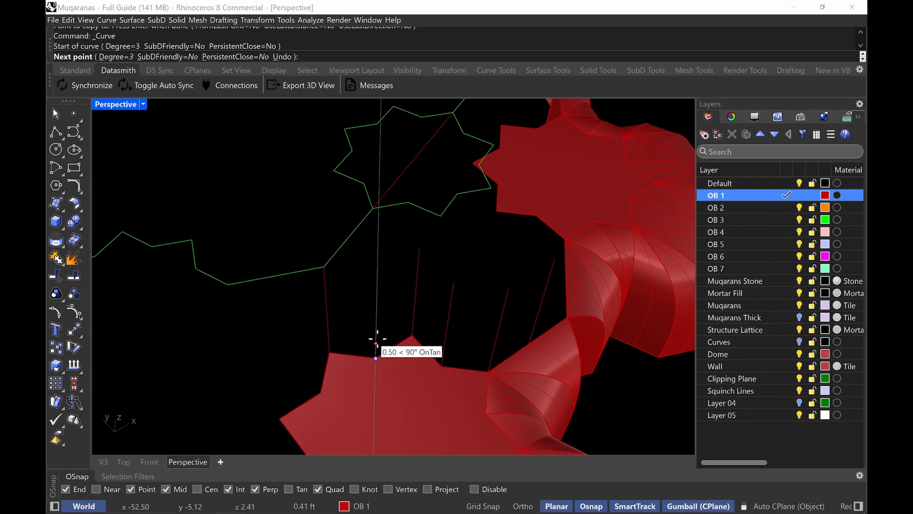
left_click(376, 319)
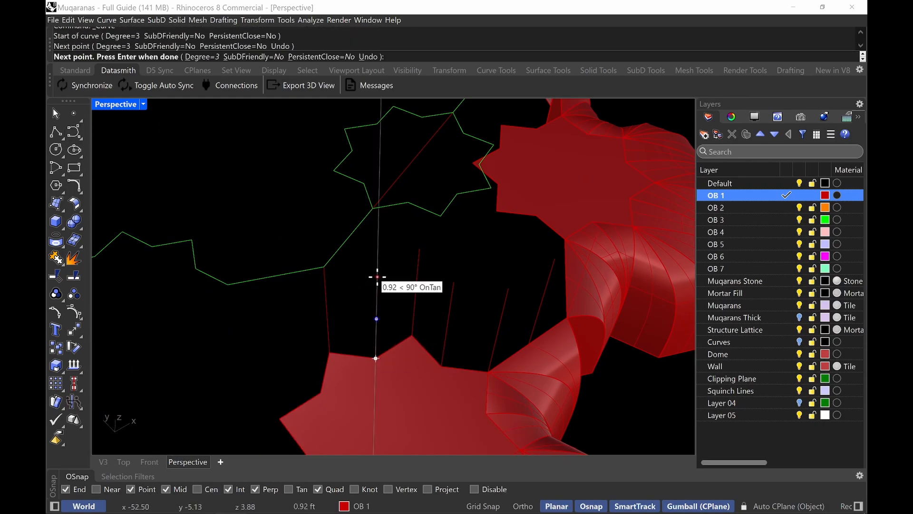
left_click(377, 272)
left_click(331, 267)
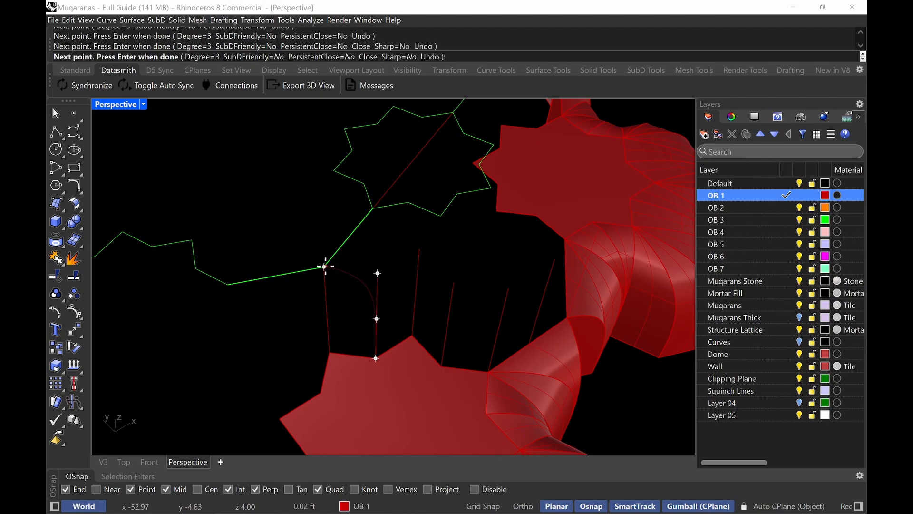
key("Return")
- Draw a straight line from the top of the inner corner's vertical guide to the green outline corner
scroll(379, 273, "up", 5)
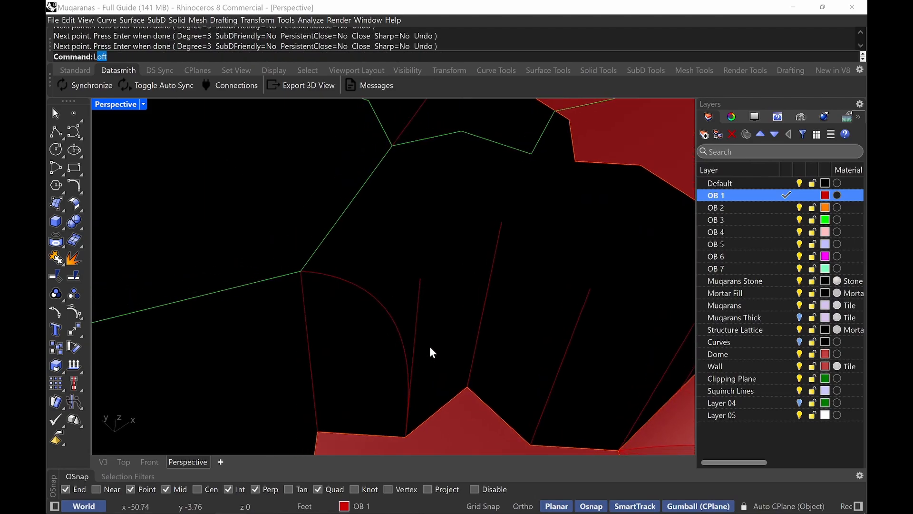
key("Return")
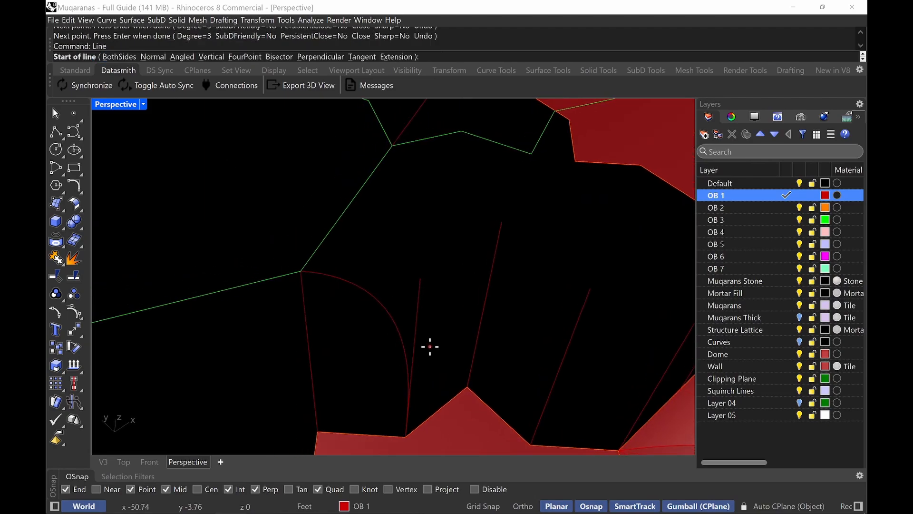
left_click(421, 279)
left_click(302, 271)
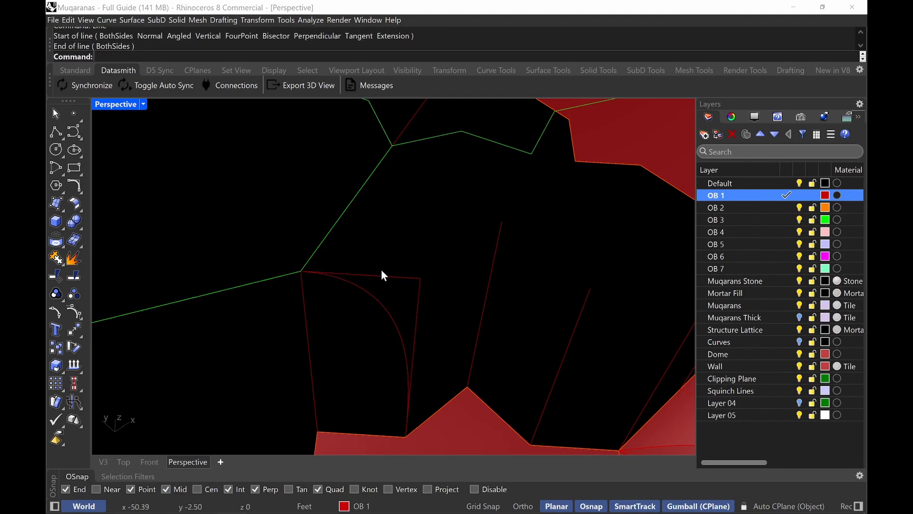
- Try an arc tangent to the vertical guide and the new connecting line at its top
type("arc")
key("Return")
type("tartPoint Tangent Extension ):")
key("Return")
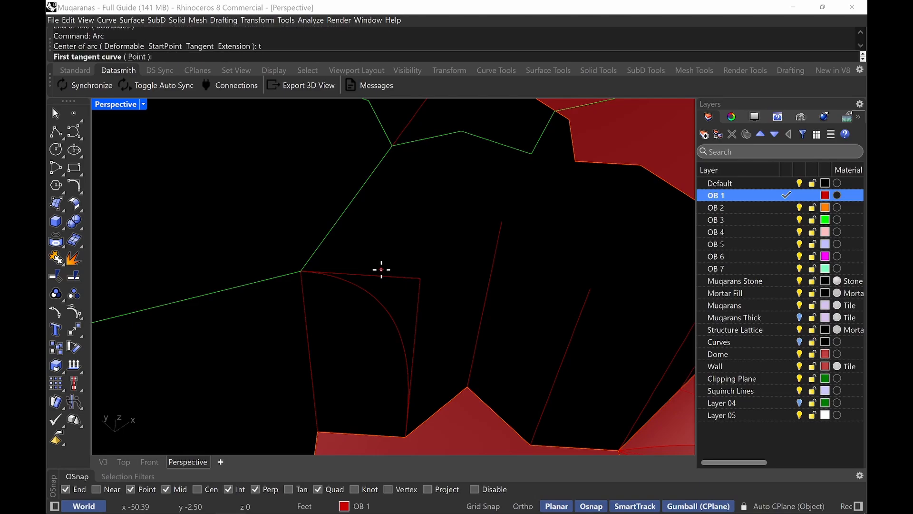
left_click(412, 360)
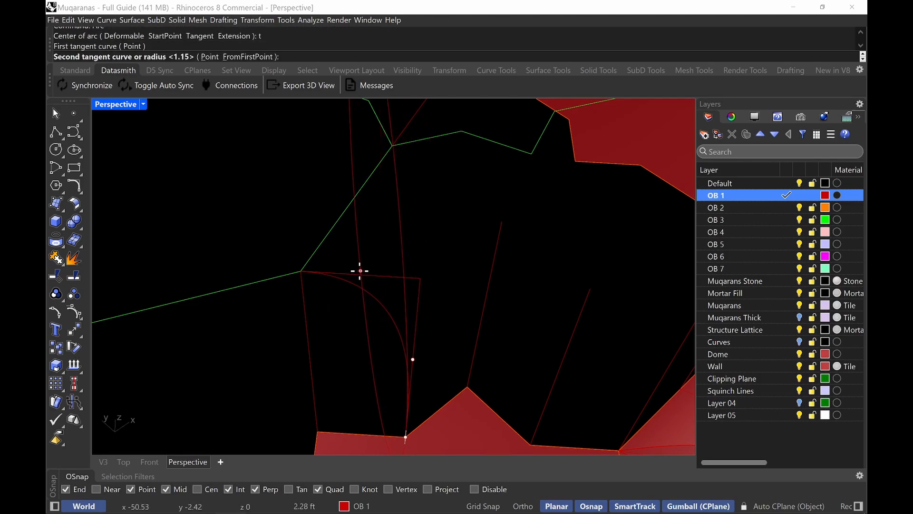
left_click(328, 269)
key("Return")
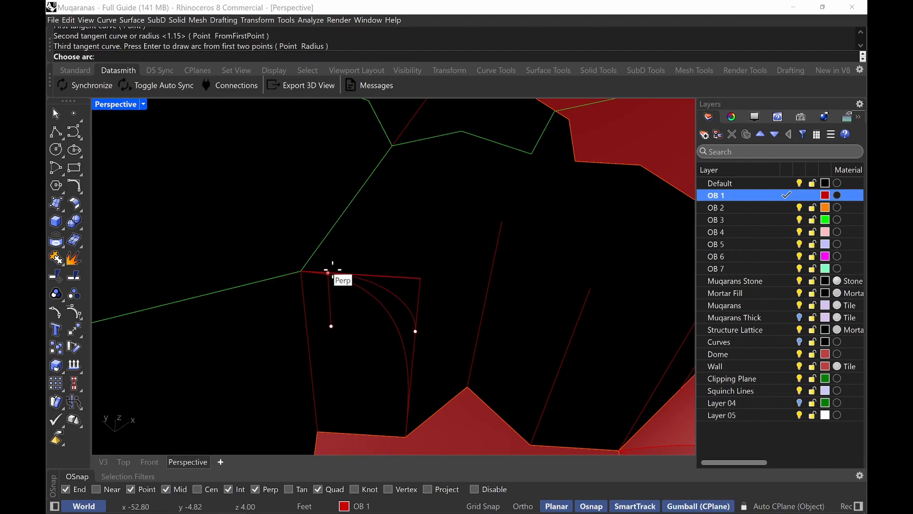
left_click(350, 261)
- Delete the tangent arc between the vertical guide and the connecting line
right_click_drag(350, 261, 411, 185)
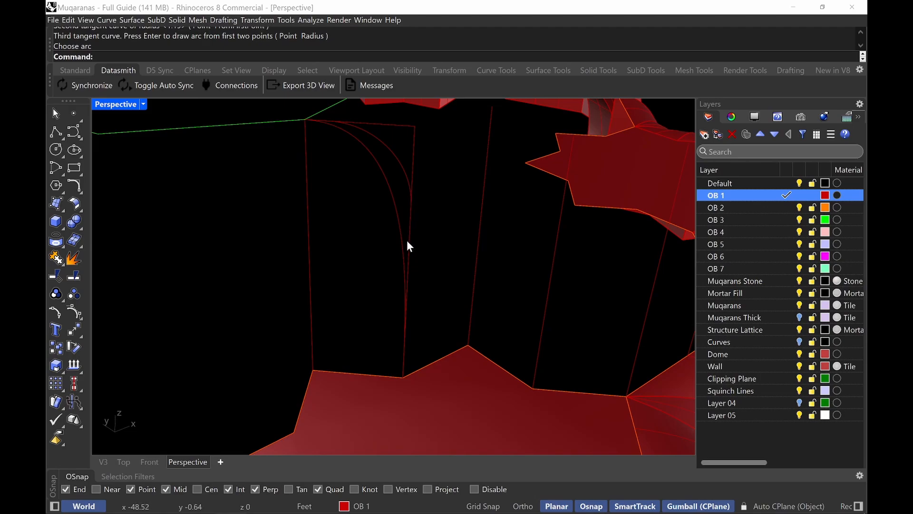
left_click(388, 161)
right_click_drag(390, 157, 418, 271)
key("Delete")
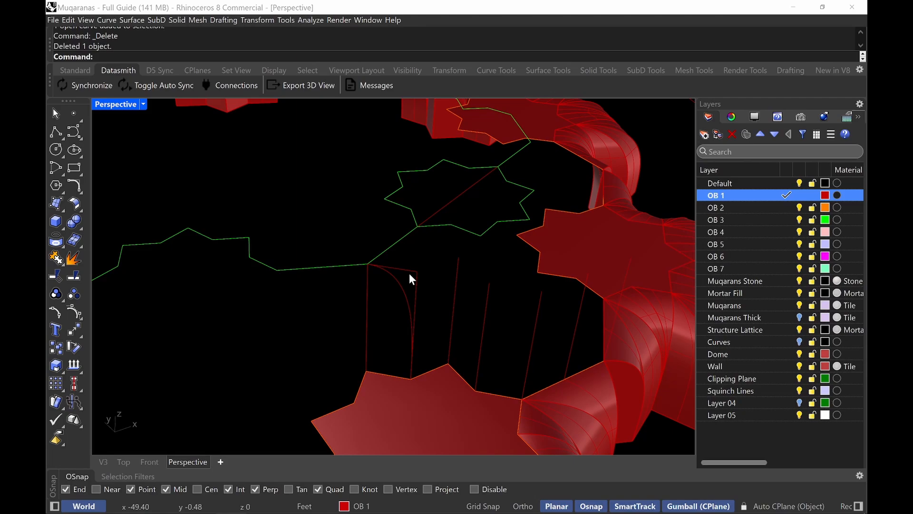
- Check the first profile curve's control points, and delete that curve
left_click(410, 300)
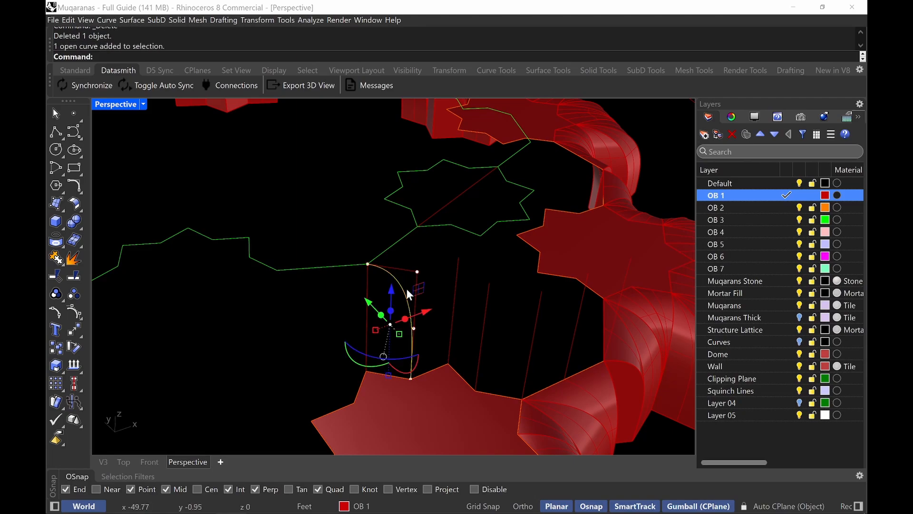
scroll(428, 332, "up", 2)
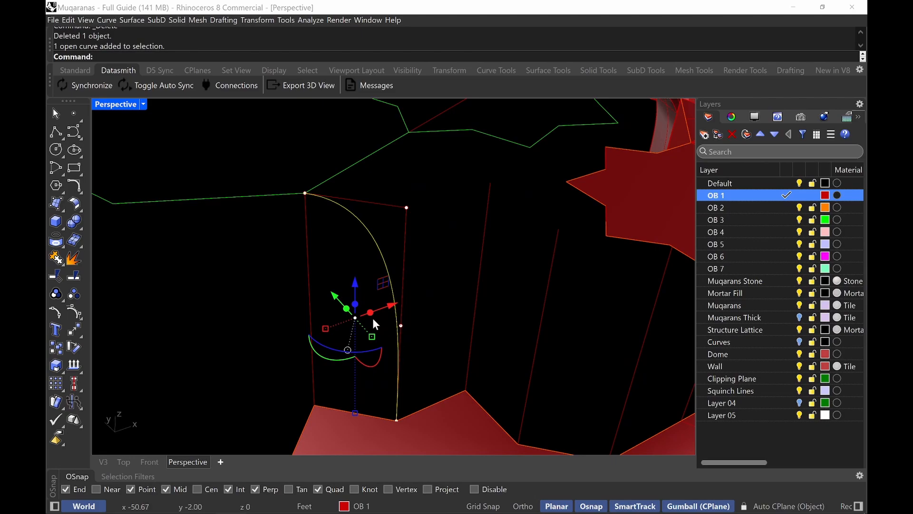
left_click(371, 260)
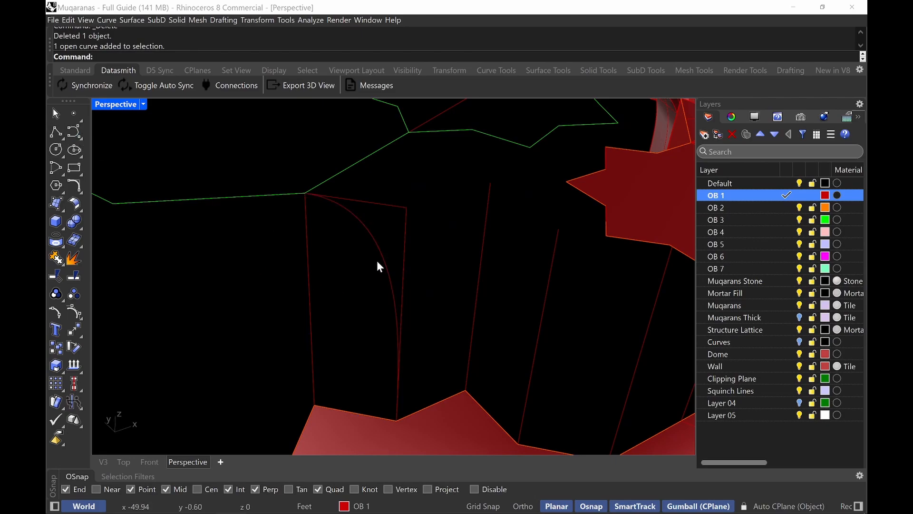
left_click(379, 255)
key("Delete")
- Try a five-point profile curve with two intermediate points on the vertical guide, one at its top and the end at the green corner
left_click(74, 131)
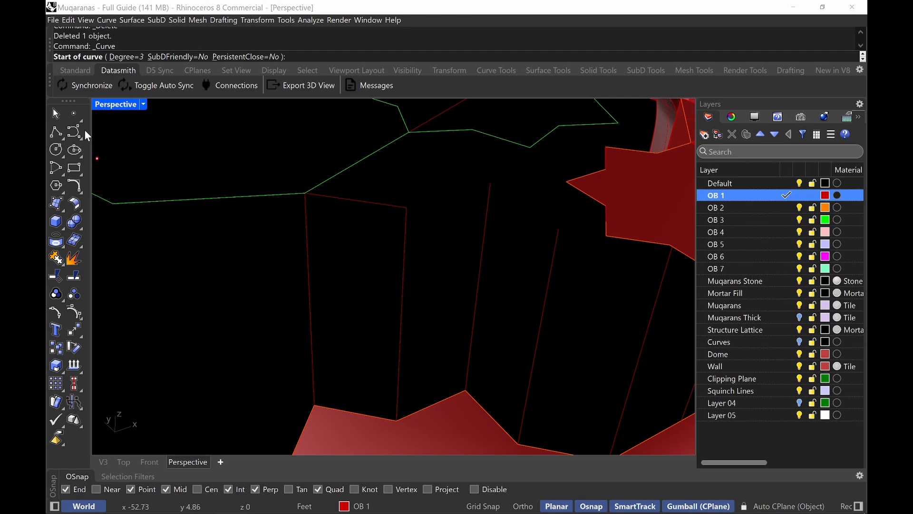
left_click(397, 420)
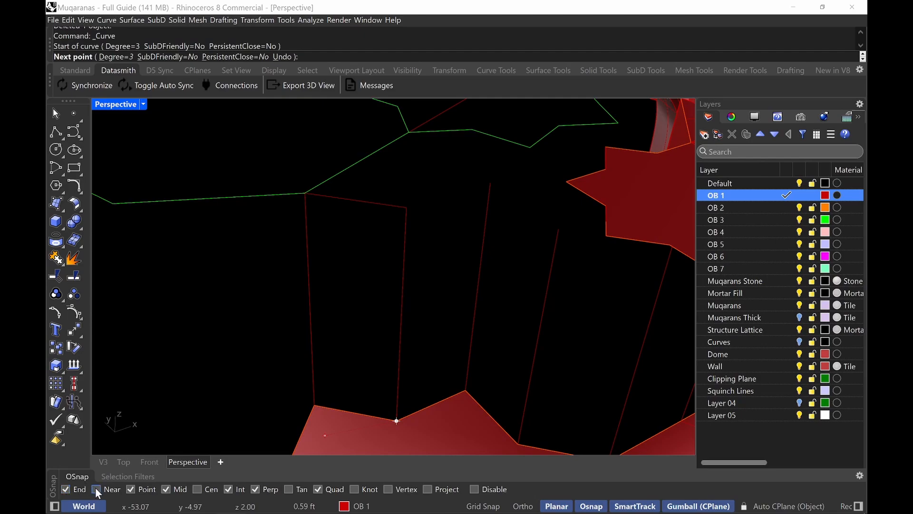
left_click(399, 373)
left_click(401, 325)
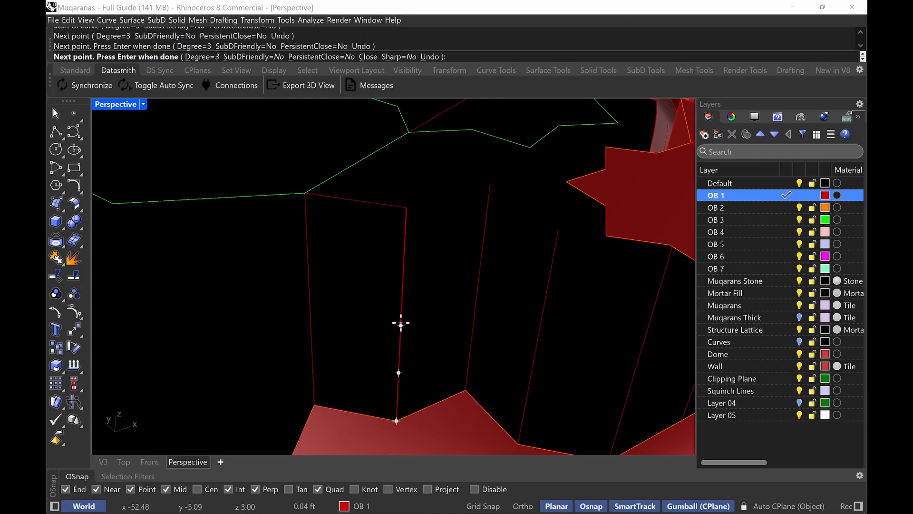
left_click(406, 208)
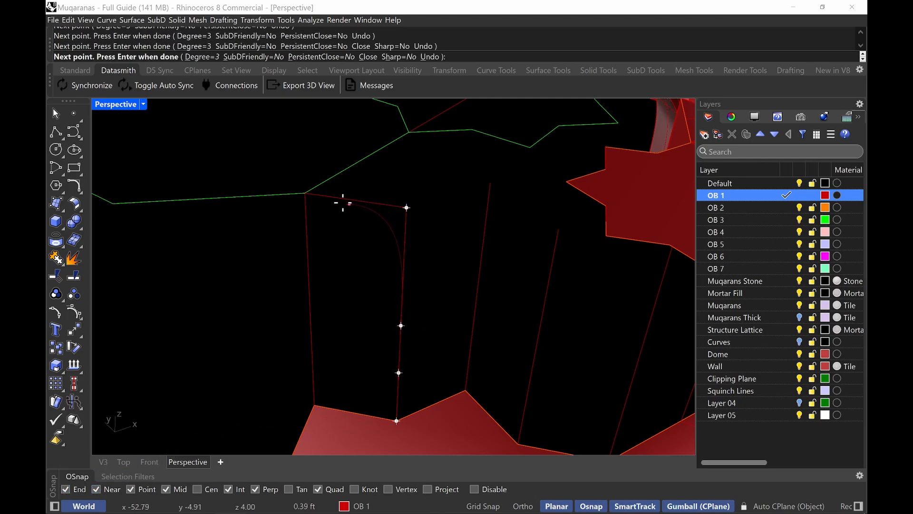
left_click(305, 194)
key("Return")
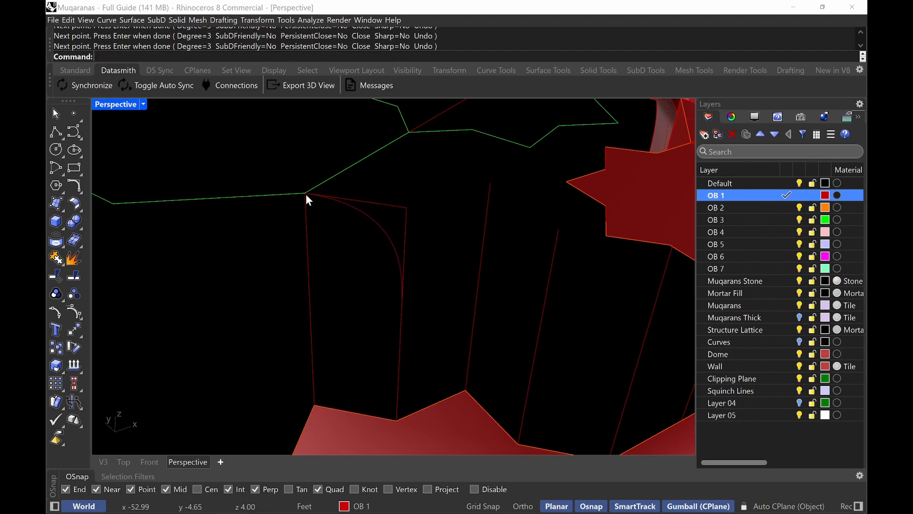
- Inspect the five-point profile curve's control points, and delete the curve
left_click(381, 229)
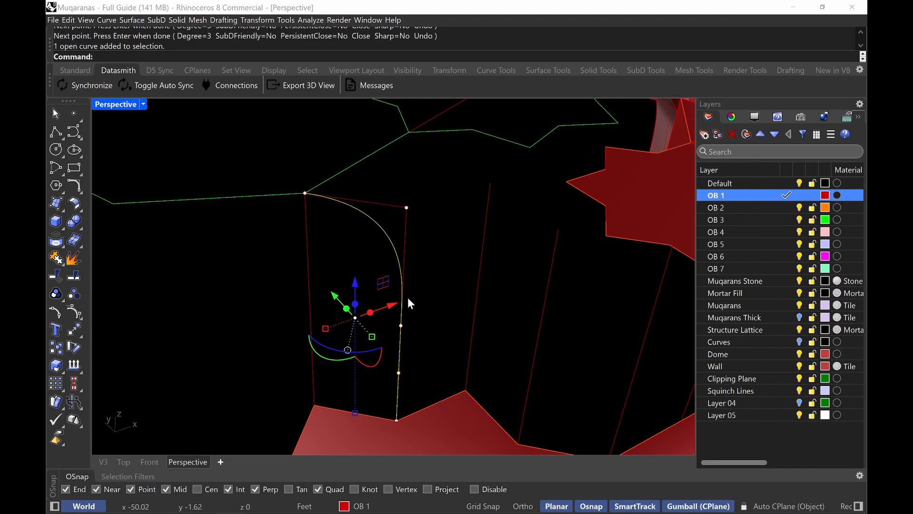
key("Escape")
mouse_move(404, 271)
right_mouse_down()
mouse_move(428, 261)
mouse_move(417, 262)
right_mouse_up()
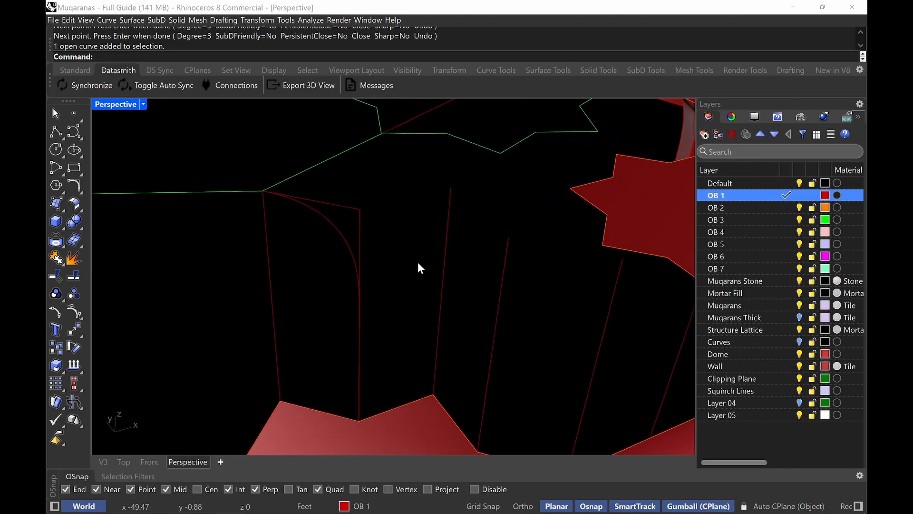
left_click(343, 229)
key("Delete")
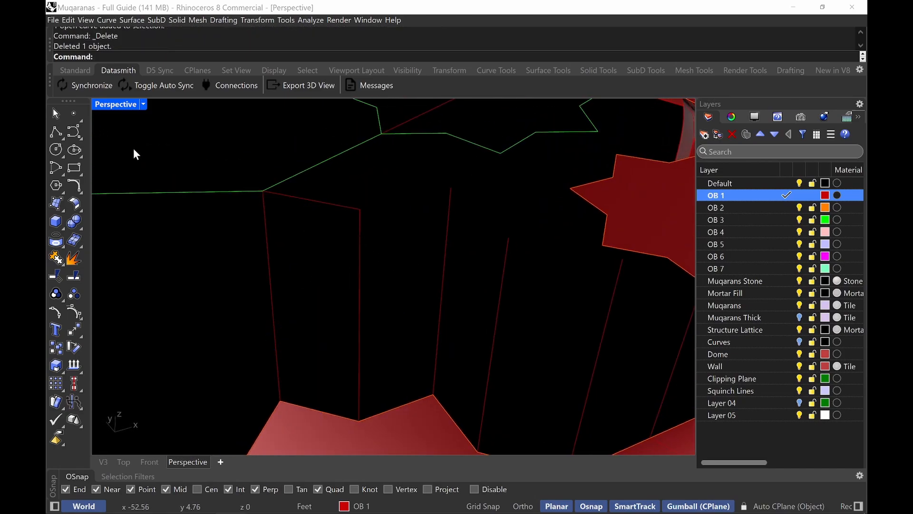
- Draw a profile curve through the lower star's inner corner, the vertical guide's middle and top, and the green outline corner
left_click(70, 131)
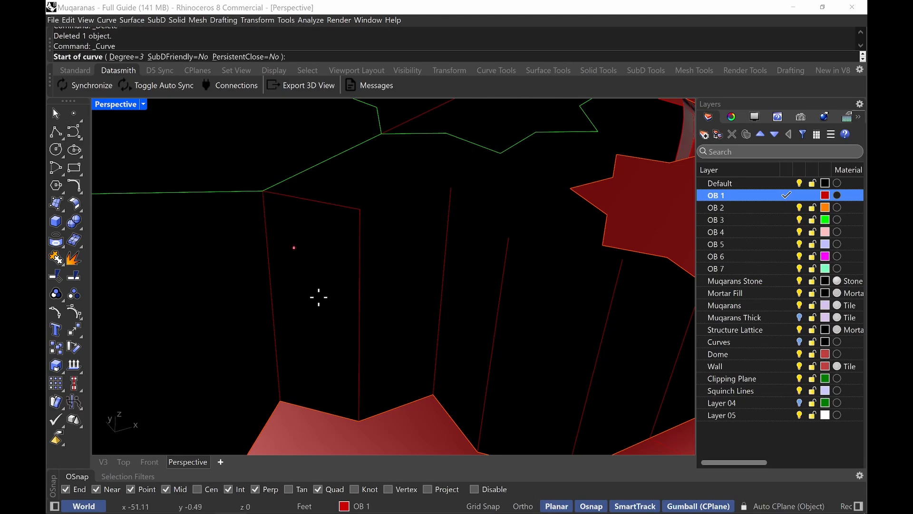
left_click(360, 420)
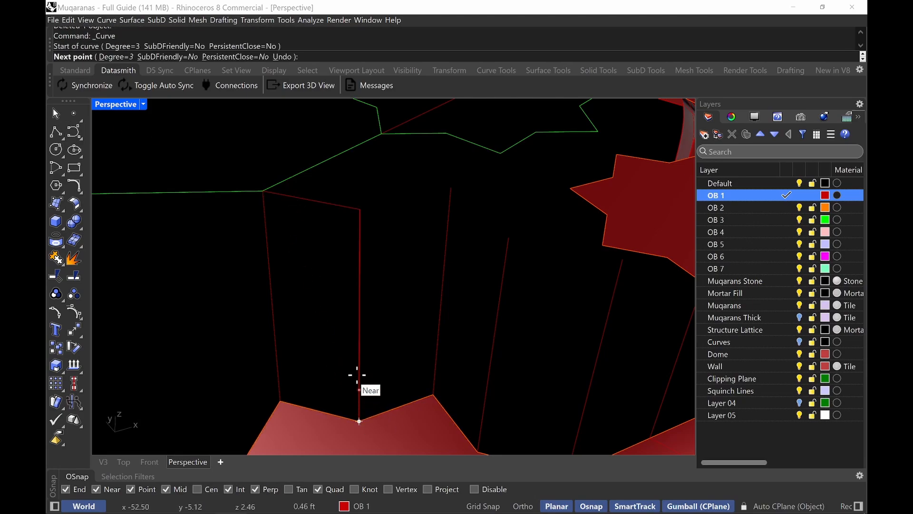
left_click(360, 327)
left_click(359, 209)
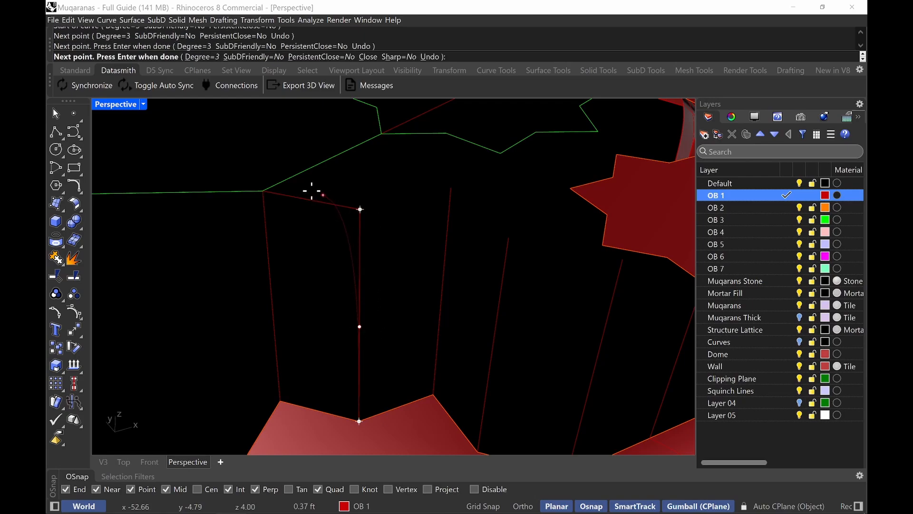
left_click(263, 190)
key("Return")
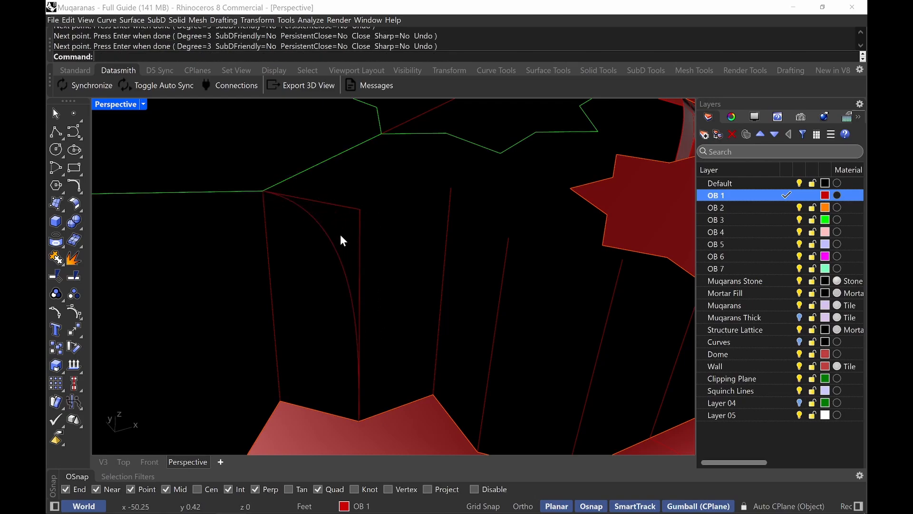
right_click_drag(398, 252, 360, 276)
right_click(359, 276)
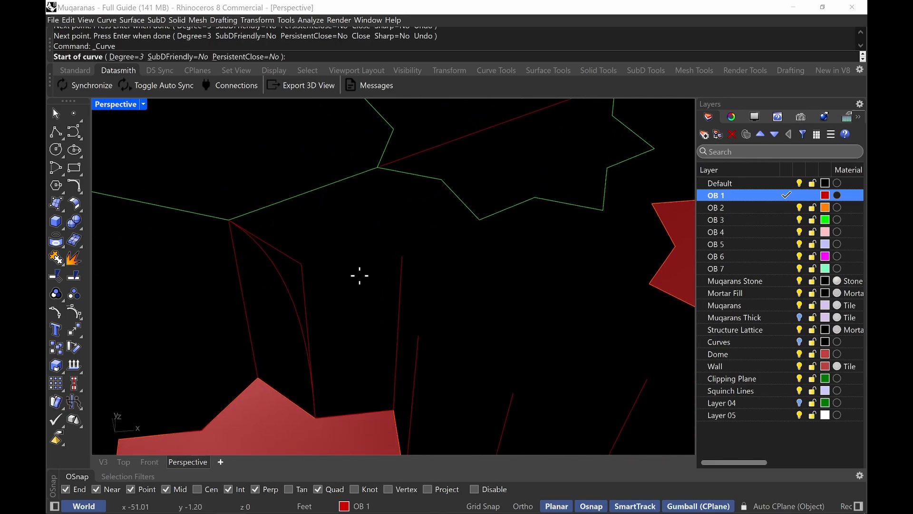
left_click(314, 417)
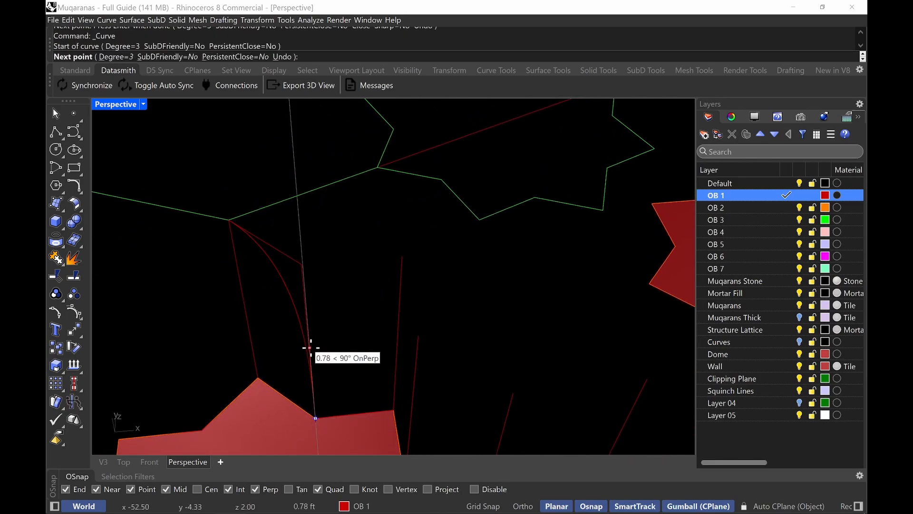
key("Escape")
- Duplicate the profile curve and move the duplicate's upper end point to the adjacent corner of the green star
left_click(289, 287)
left_click_drag(203, 181, 239, 233)
right_click_drag(267, 151, 260, 258)
right_click_drag(263, 289, 277, 152, "shift")
left_click_drag(247, 330, 364, 301)
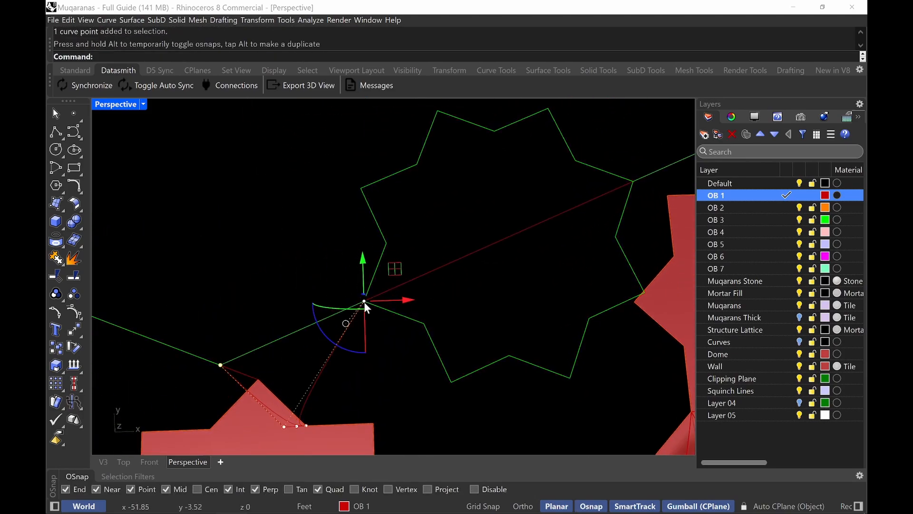
key("Escape")
- Copy the curve leading to the green star from the lower star's inner corner to its neighbouring tip
right_click_drag(358, 376, 371, 279)
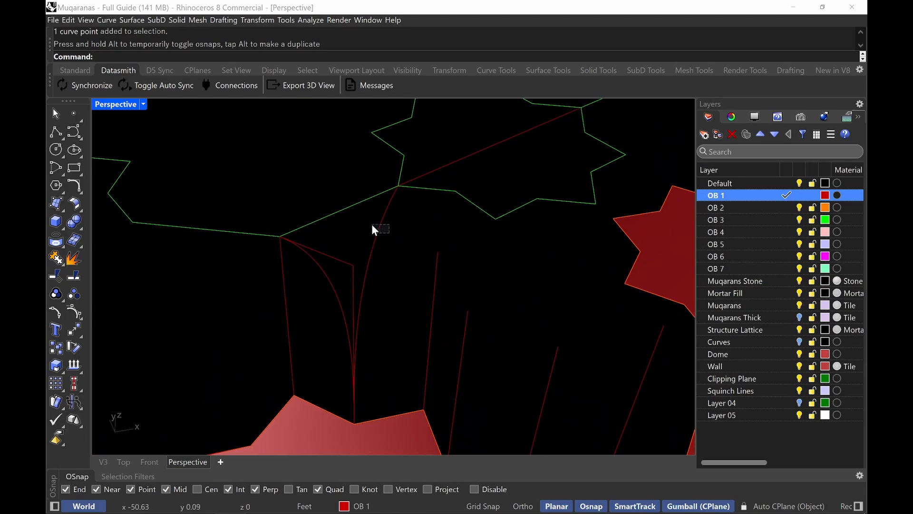
left_click_drag(372, 225, 371, 224)
type("co")
key("Return")
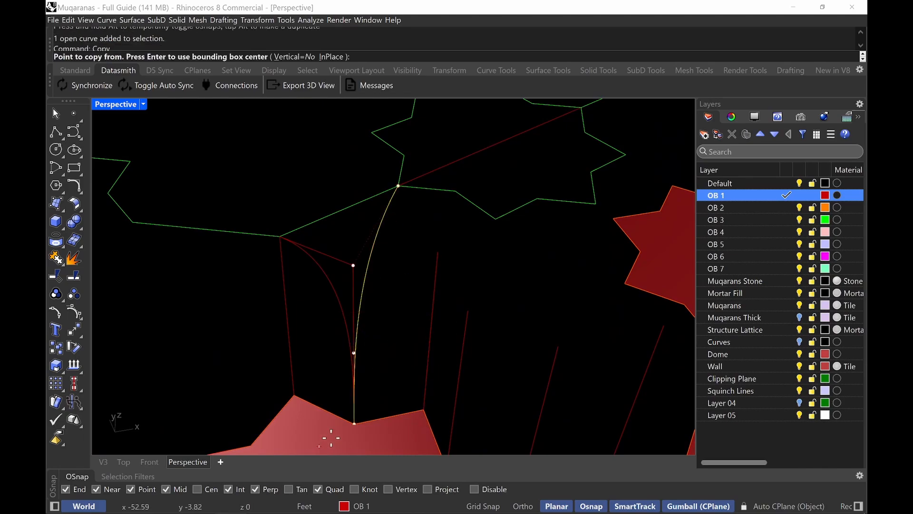
left_click(355, 423)
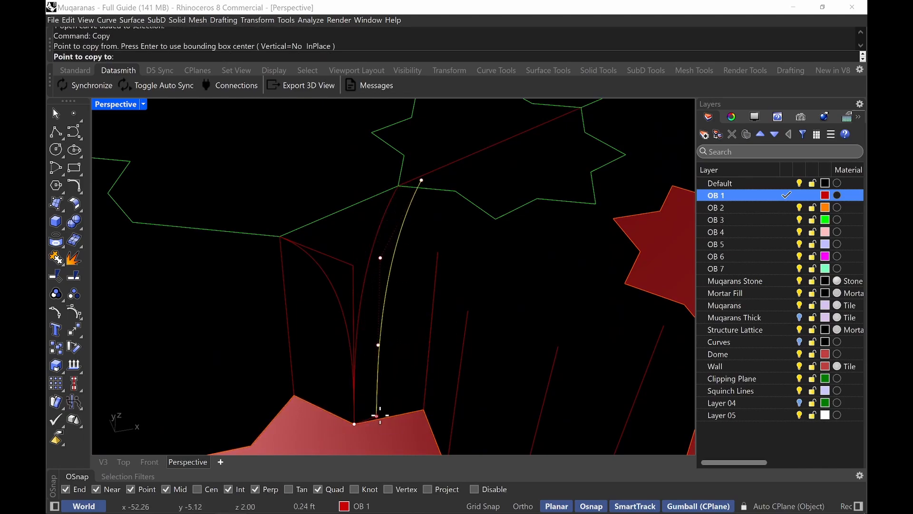
left_click(423, 409)
key("Escape")
key("Escape")
- Snap the copied curve's upper end to the green star's tip, and a duplicate's upper end to the adjacent inner corner
right_click_drag(455, 264, 502, 356)
left_click(498, 342)
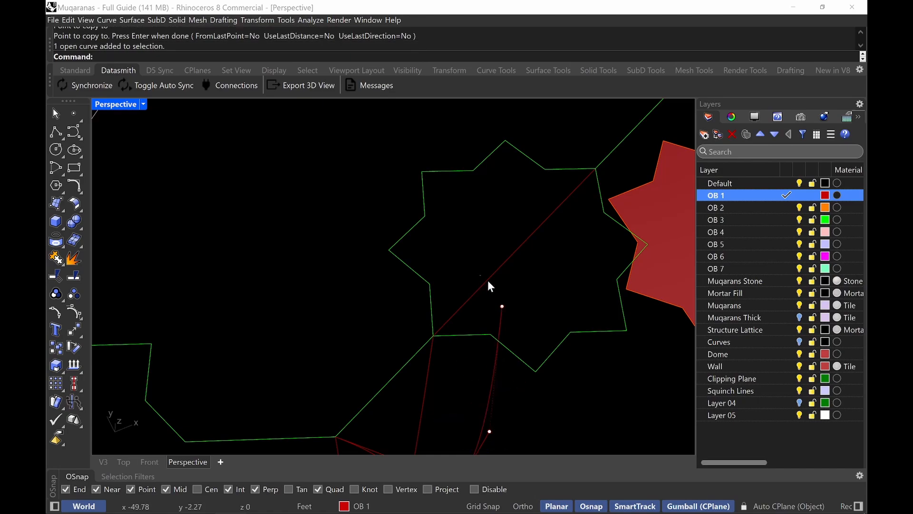
left_click(502, 306)
left_click_drag(503, 306, 435, 338)
right_click_drag(436, 337, 455, 310)
left_click_drag(371, 236, 420, 270)
left_click_drag(417, 221, 460, 260)
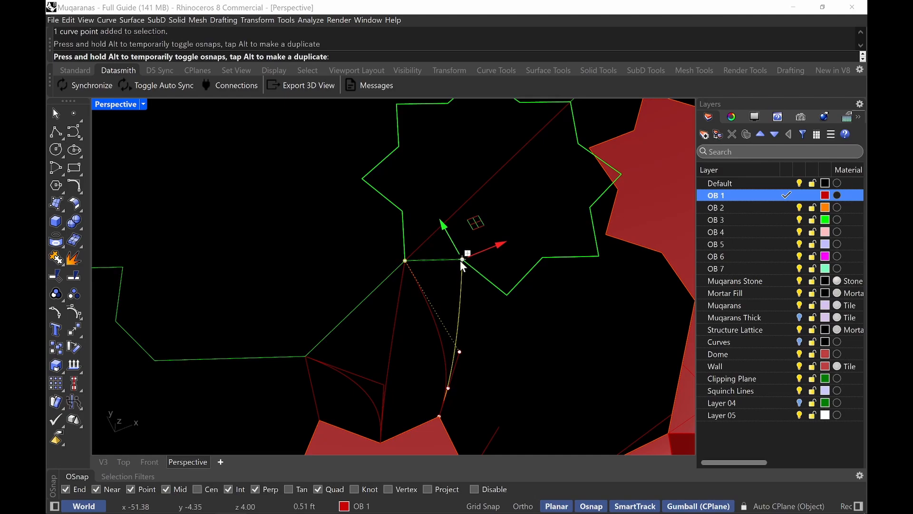
key("Escape")
- Duplicate the curve from the lower star's tip and set the duplicate's upper end on the green star's next tip
right_click_drag(461, 261, 446, 299)
left_click(420, 257)
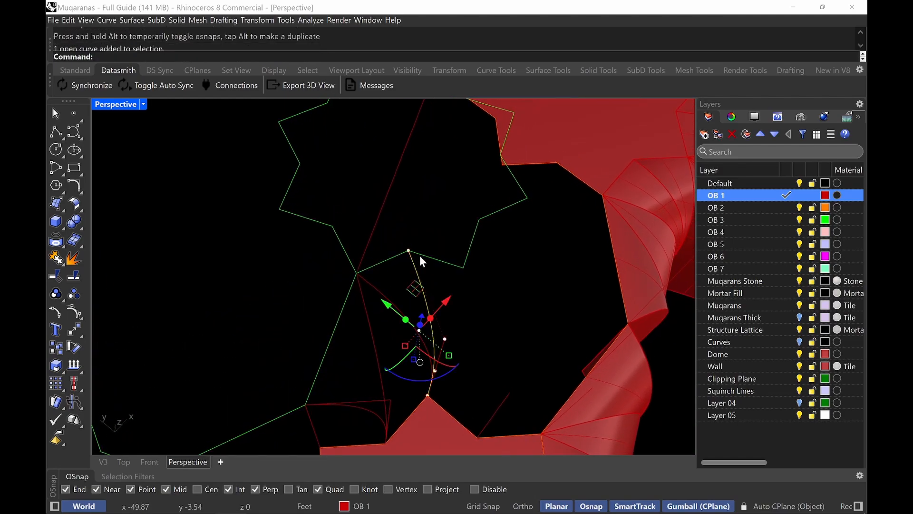
left_click_drag(398, 233, 421, 263)
left_click_drag(405, 210, 463, 268, "alt")
key("Escape")
right_click_drag(507, 329, 452, 304, "shift")
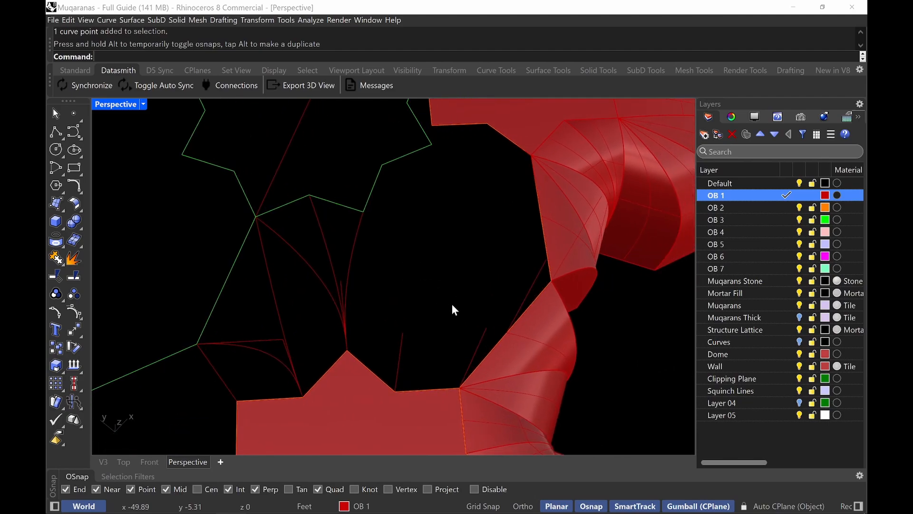
- Copy the curve ending at the green star's second tip from the lower star's tip to its next inner corner
left_click(370, 258)
type("copy")
key("Return")
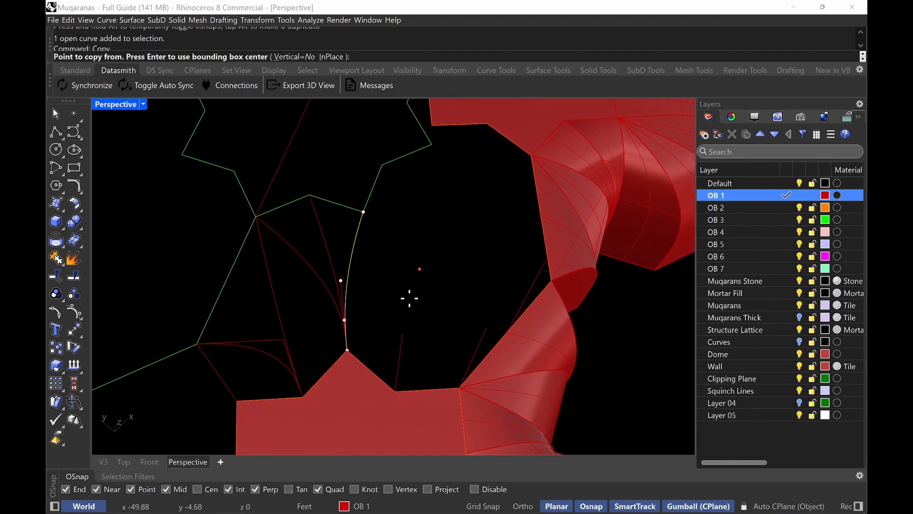
left_click(347, 351)
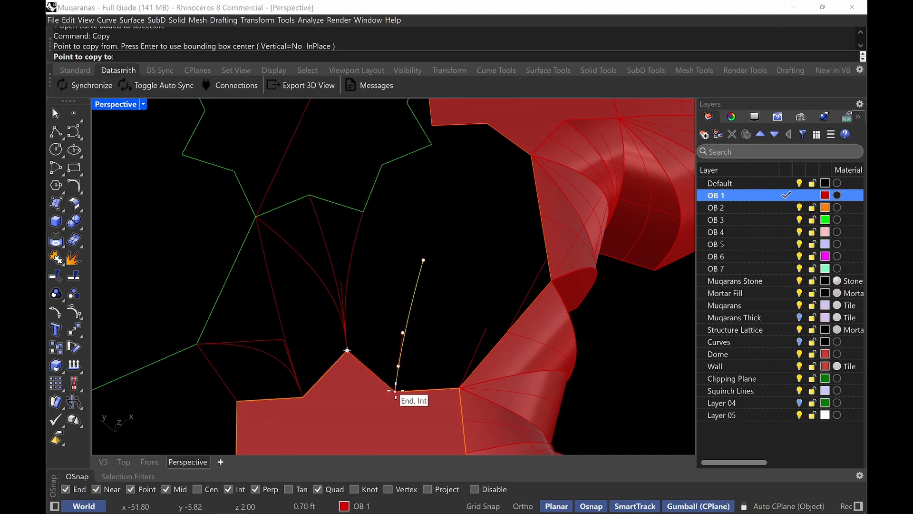
left_click(396, 391)
key("Return")
- Bring the upper end of the curve at the lower star's inner corner to the green star's second tip
left_click_drag(451, 305, 447, 249)
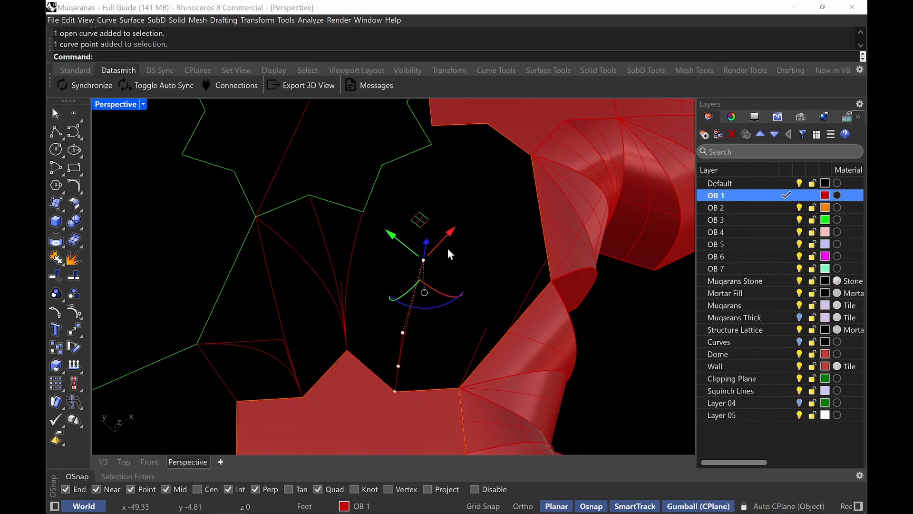
left_click_drag(420, 220, 363, 212)
left_click(450, 278)
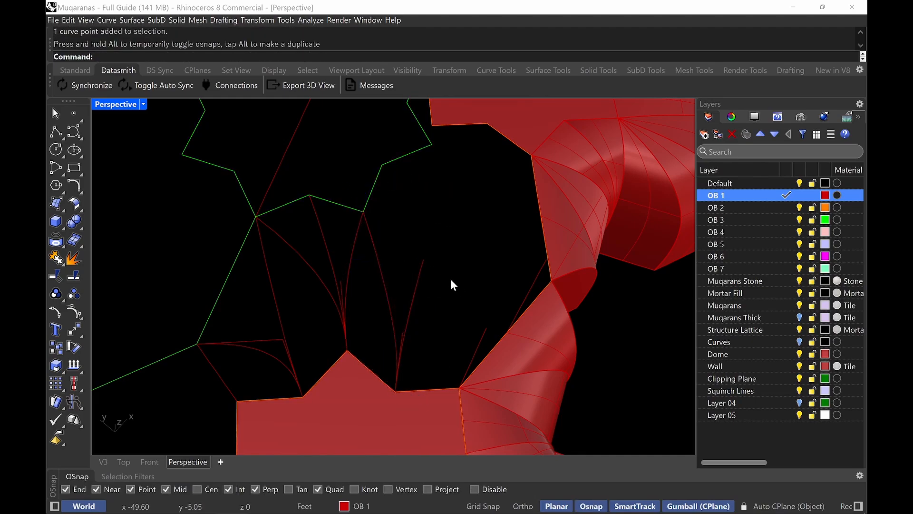
right_click_drag(450, 278, 438, 281)
- Snap the leftover copy's upper end to the same green star tip, and delete the surplus curve
right_click_drag(359, 220, 477, 260)
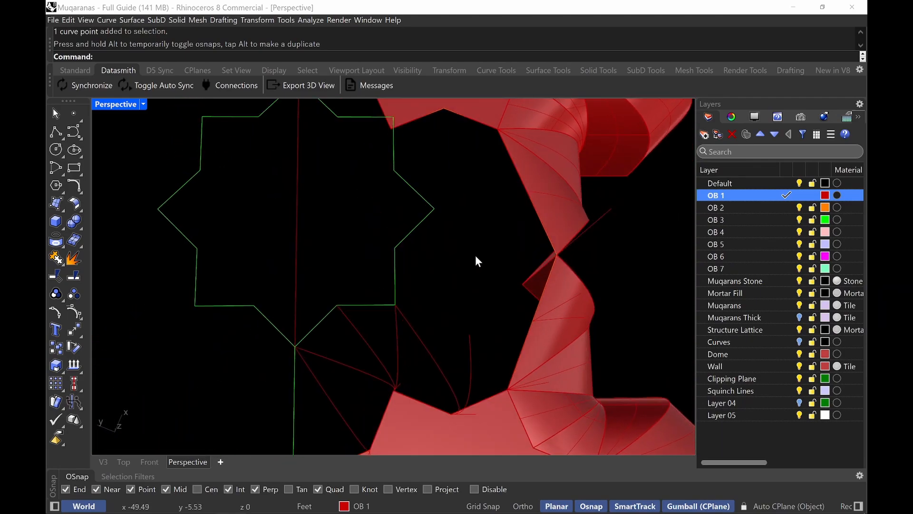
left_click(469, 339)
left_click_drag(492, 353, 395, 304)
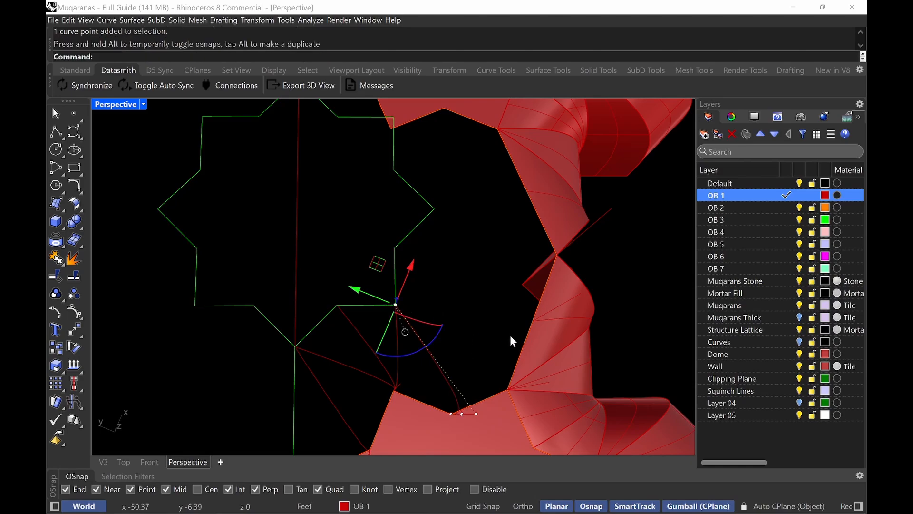
right_click_drag(510, 335, 465, 312)
left_click(466, 216)
key("Delete")
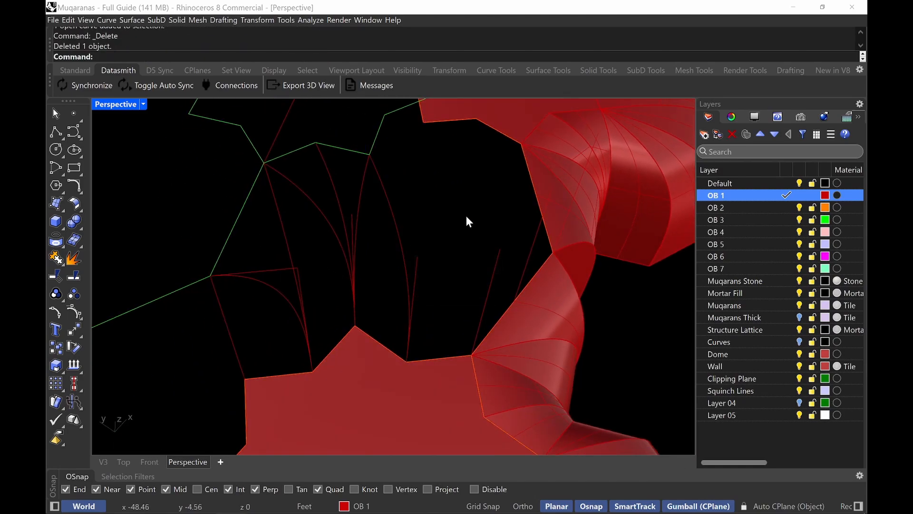
- Copy the profile curve from the lower star's inner corner to the following tip where the finished vault starts
right_click_drag(465, 213, 502, 367)
left_click(388, 244)
type("copy")
key("Return")
left_click(477, 375)
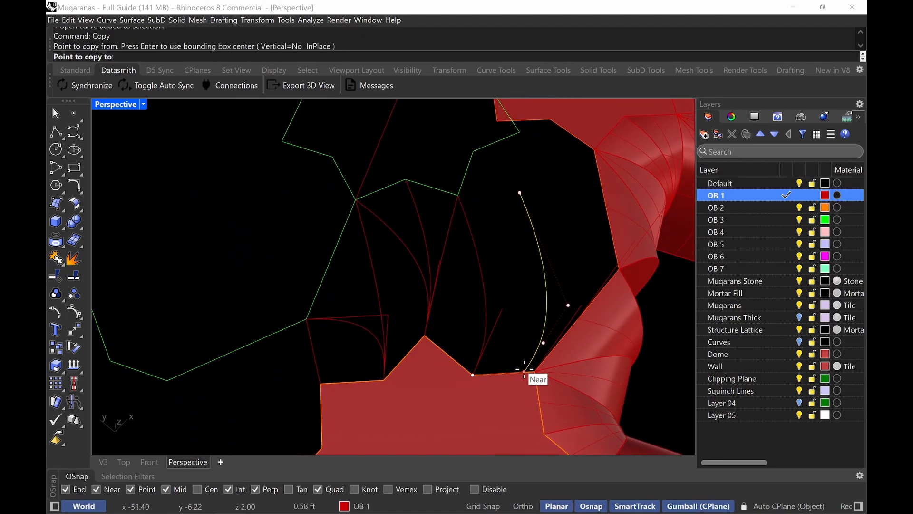
key("Return")
- Move the upper end point of the curve at the lower star's outer tip onto the green star's second tip
right_click_drag(526, 250, 511, 256, "shift")
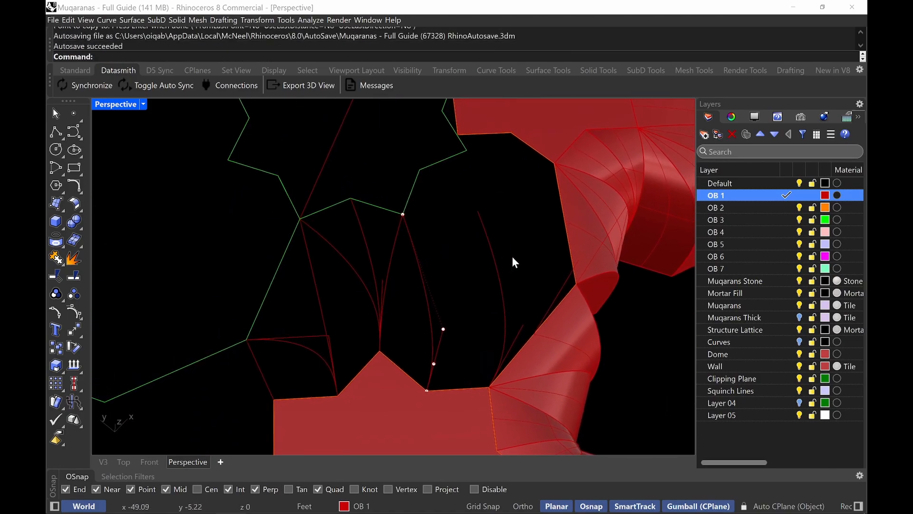
left_click(493, 251)
left_click_drag(462, 191, 402, 214)
key("Escape")
- Copy the outer-tip profile curve from the lower star's tip to the foot of the next guide line on the vault edge
right_click_drag(456, 220, 485, 279)
left_click_drag(485, 278, 434, 279)
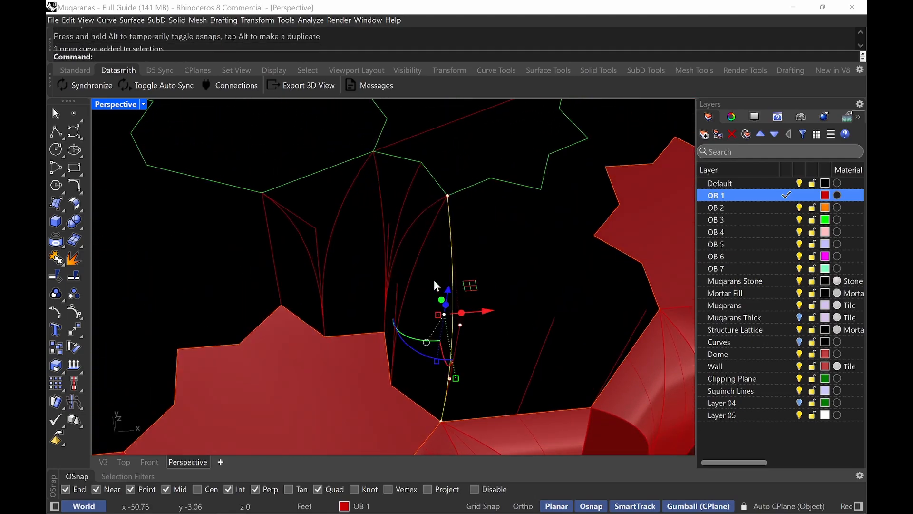
type("Copy")
key("Return")
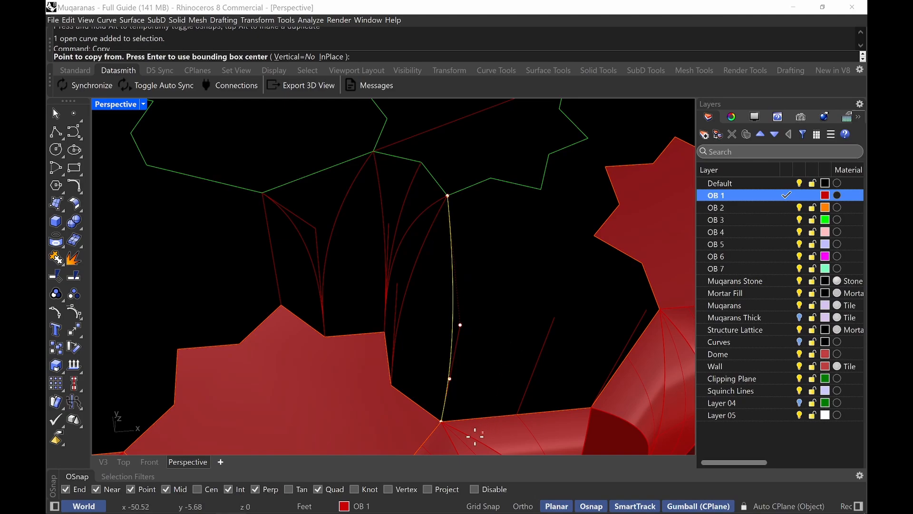
left_click(441, 420)
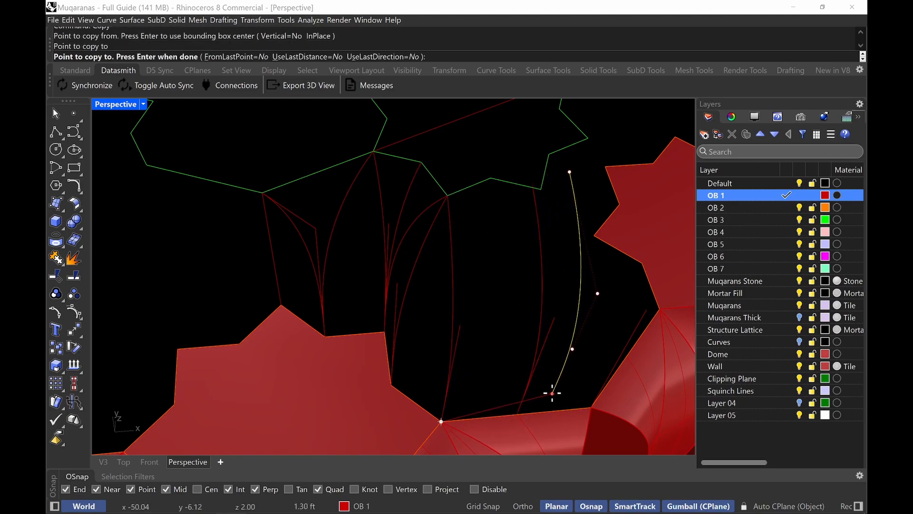
key("Return")
- Move the upper end point of the curve on the vault edge to the green star's second tip
right_click_drag(580, 230, 544, 313)
left_click_drag(544, 313, 493, 262)
left_click_drag(513, 230, 435, 262)
left_click(478, 308)
right_click_drag(591, 363, 558, 339, "shift")
scroll(363, 219, "up", 3)
scroll(363, 224, "up", 3)
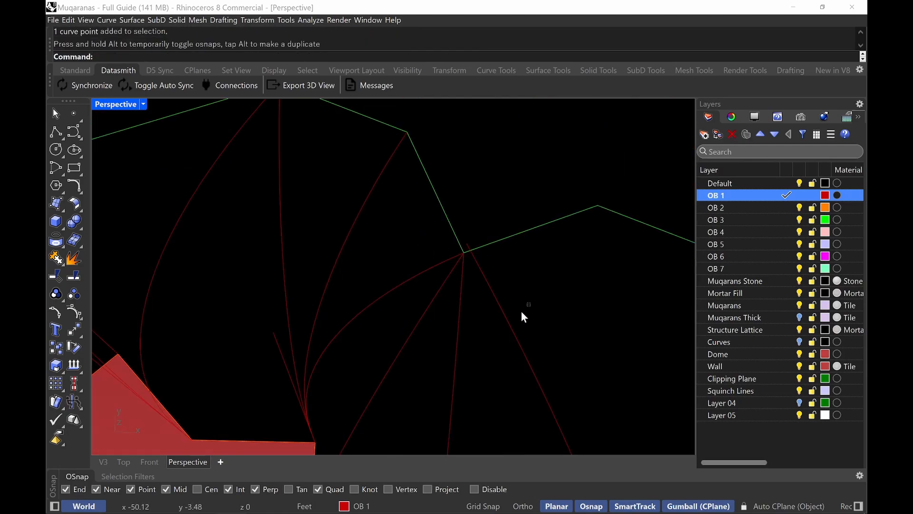
left_click(490, 291)
left_click_drag(488, 249, 464, 252)
- Try to realign the vault-edge curve's upper end point exactly with the green star's tip
right_click_drag(469, 250, 466, 288)
left_click_drag(496, 304, 415, 346)
scroll(447, 308, "up", 10)
scroll(447, 308, "down", 5)
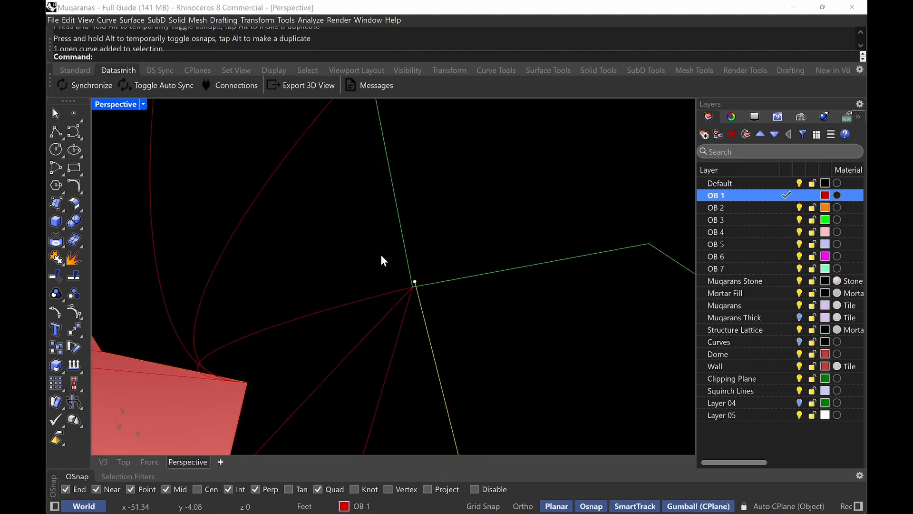
left_click_drag(381, 256, 447, 297)
left_click_drag(450, 256, 546, 359)
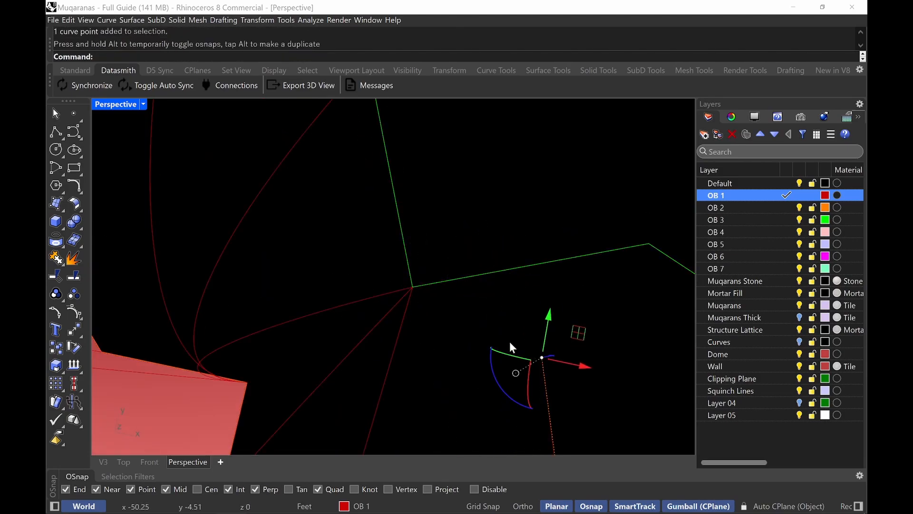
left_click_drag(516, 319, 599, 409)
left_click_drag(542, 357, 414, 291)
left_click_drag(449, 262, 495, 336)
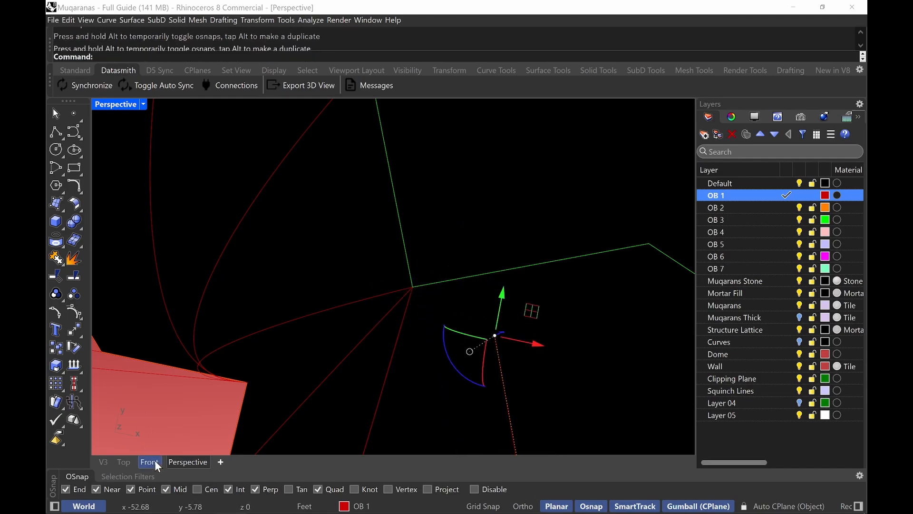
- Turn off the Near object snap, and try snapping the vault-edge curve's upper end to the green star's tip again
left_click(96, 490)
left_click_drag(494, 335, 440, 299)
right_click_drag(440, 299, 416, 138)
left_click_drag(415, 138, 377, 300)
key("ctrl+z")
scroll(456, 214, "down", 6)
right_click_drag(463, 174, 467, 210)
left_click_drag(451, 354, 431, 341)
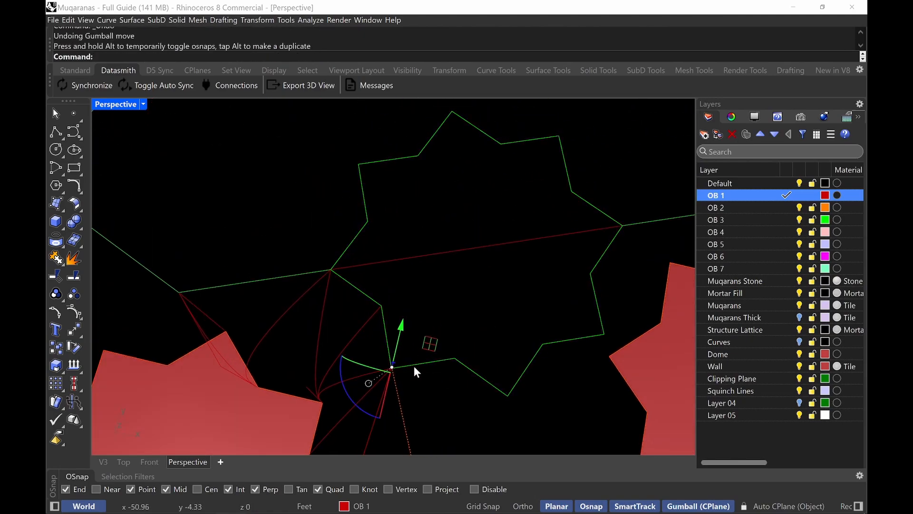
- Delete the misaligned curve, and copy the outer-tip profile curve again to the foot of the guide line on the vault edge
left_click(404, 405)
key("Delete")
right_click_drag(448, 381, 477, 256)
left_click(459, 254)
right_click(436, 248)
left_click(457, 291)
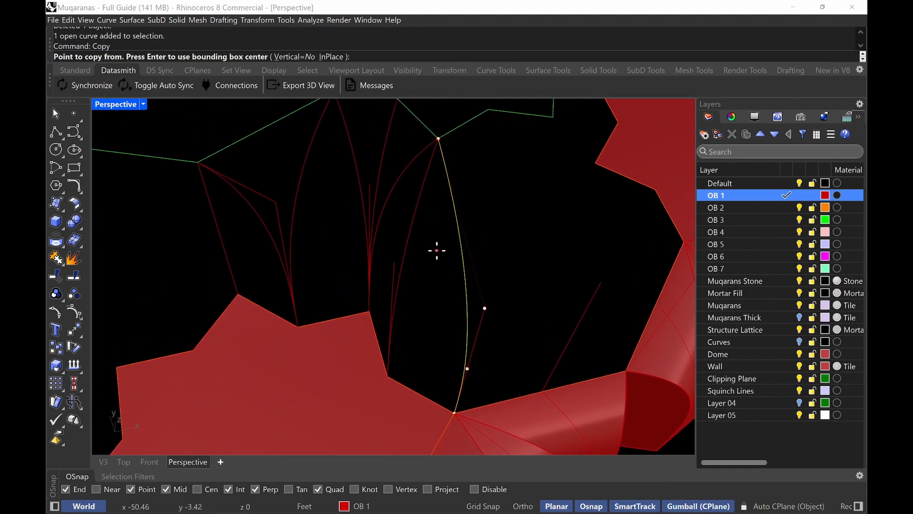
left_click(454, 413)
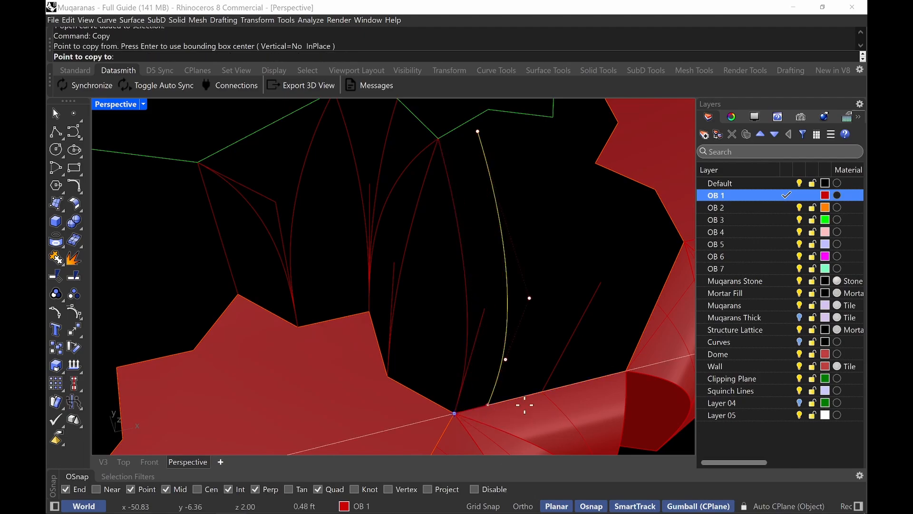
left_click(544, 390)
right_click_drag(544, 390, 537, 326)
key("Return")
- Snap the new vault-edge curve's upper end to the green star's second tip and check the join closely
left_click(526, 265)
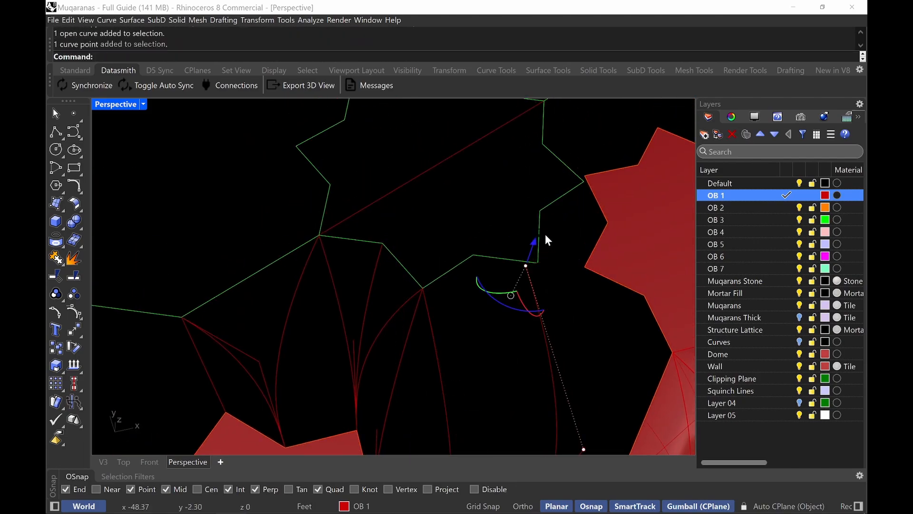
left_click_drag(525, 265, 422, 288)
key("Escape")
scroll(441, 282, "up", 10)
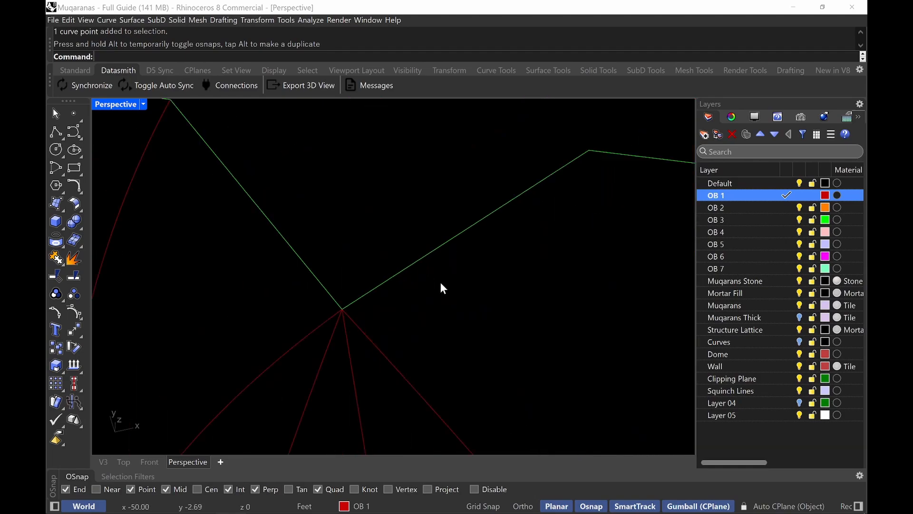
scroll(441, 284, "down", 10)
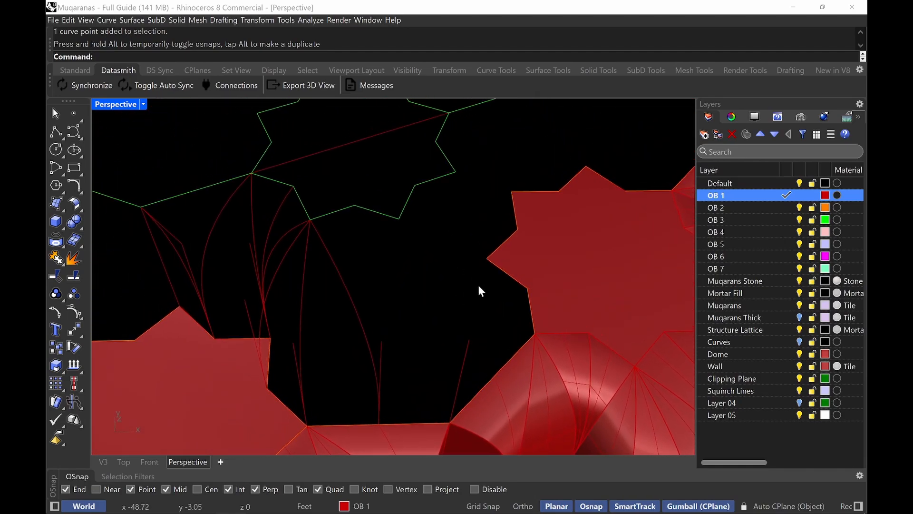
right_click_drag(439, 287, 402, 278)
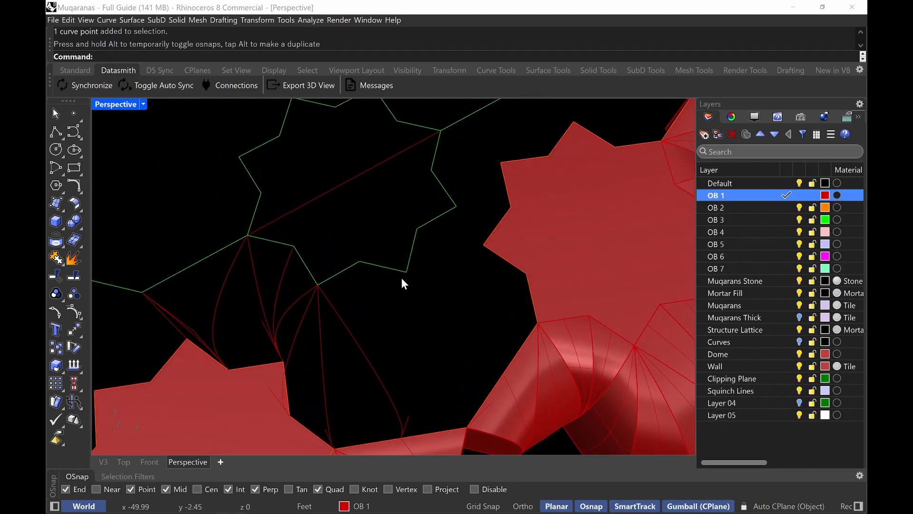
- Copy the vault-edge curve from the foot of its guide line to the corner at the edge's far end
left_click(366, 372)
right_click_drag(384, 366, 445, 295, "shift")
key("Return")
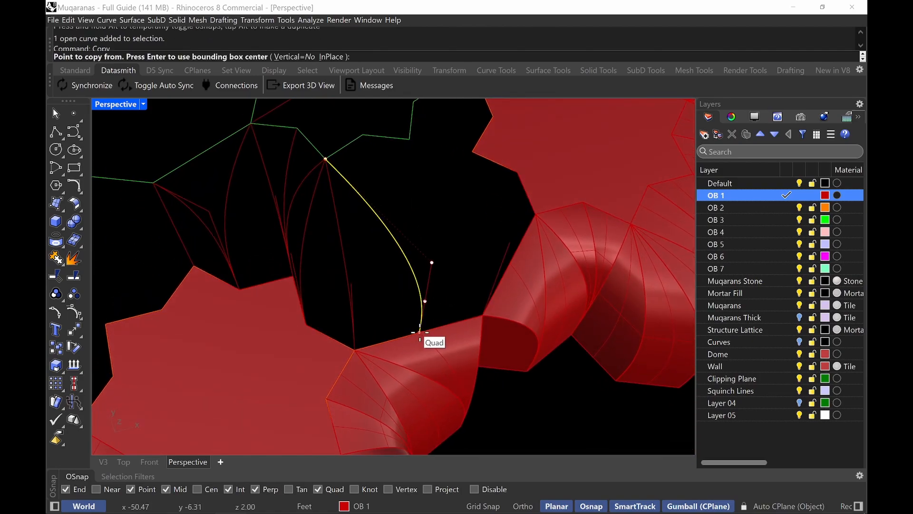
left_click(420, 332)
left_click(483, 315)
key("Return")
- Move the upper end point of the curve at the edge's far corner to the green star's third tip
right_click_drag(463, 244, 460, 220)
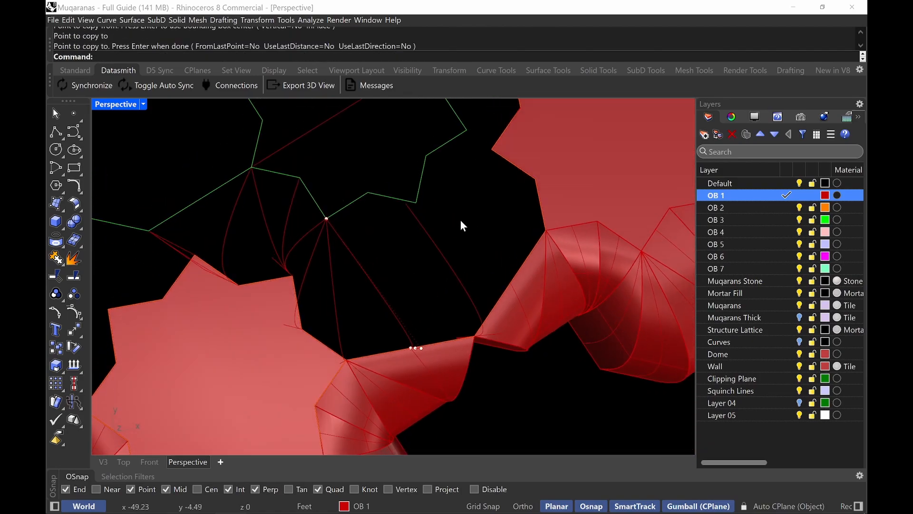
left_click_drag(454, 222, 390, 216)
left_click_drag(391, 176, 417, 202)
key("Escape")
- Duplicate the curve at the middle of the vault edge and set the duplicate's upper end on the green star's third tip
mouse_move(368, 241)
right_mouse_down()
mouse_move(383, 205)
mouse_move(372, 202)
mouse_move(420, 275)
mouse_move(387, 226)
mouse_move(379, 235)
right_mouse_up()
left_click(374, 278)
left_click_drag(312, 225, 347, 250)
left_click_drag(361, 207, 417, 237)
key("Escape")
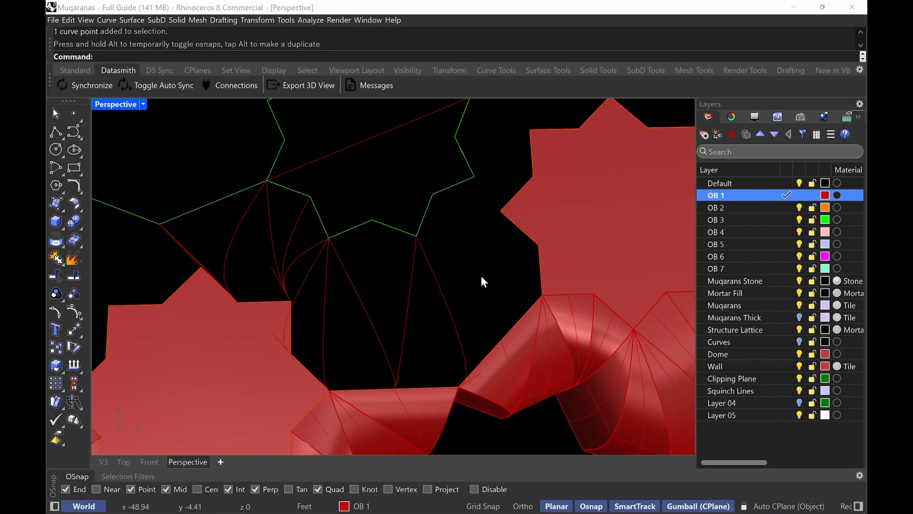
- Loft a surface between the straight corner line and the adjacent profile curve sharing its upper end
right_click_drag(481, 275, 436, 300)
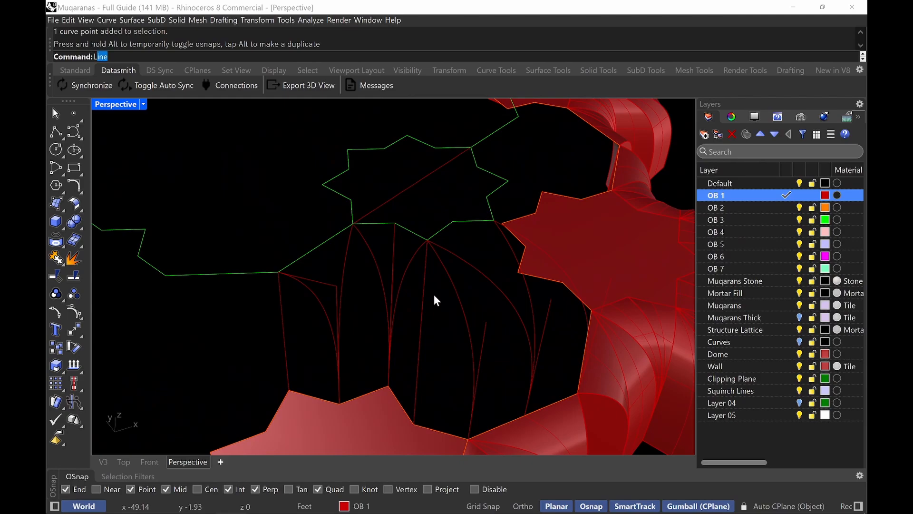
type("loft")
key("Return")
left_click(279, 301)
left_click(307, 295)
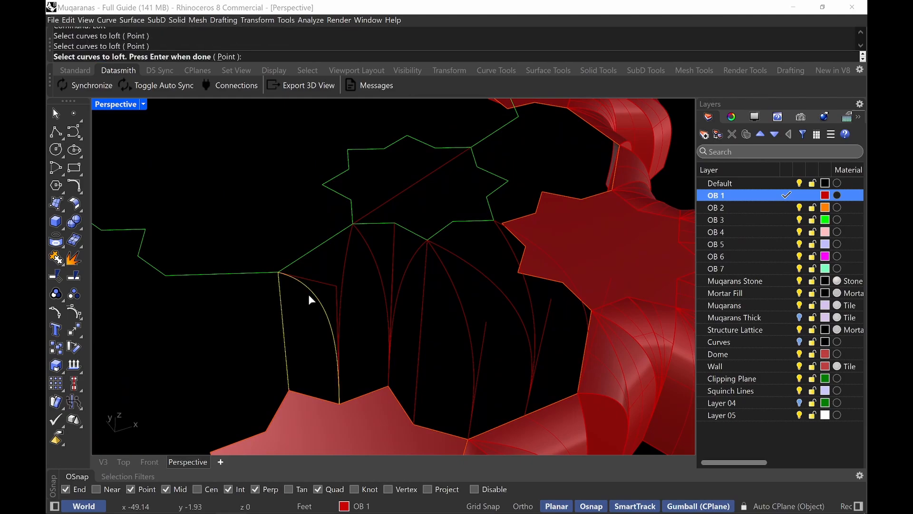
key("Return")
left_click(590, 351)
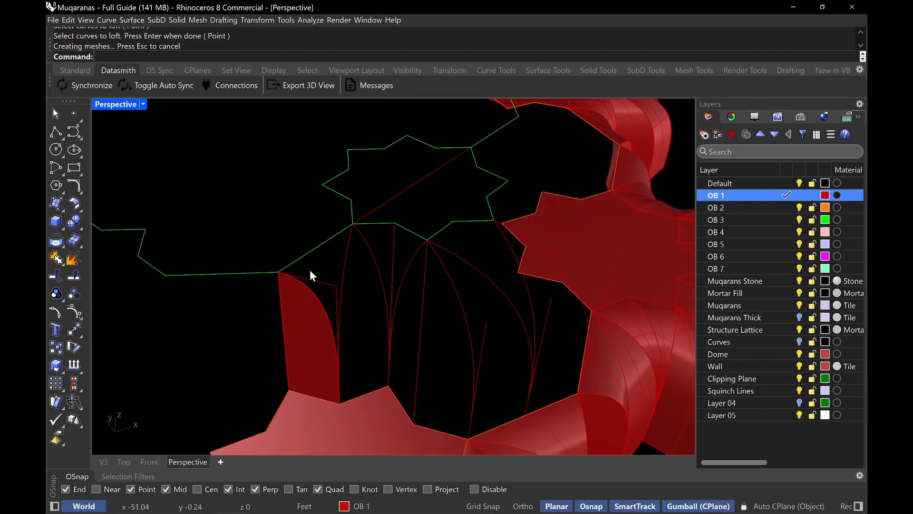
- Loft a surface between that profile curve and the neighbouring curve rising to the green star's first tip
key("Return")
left_click(316, 294)
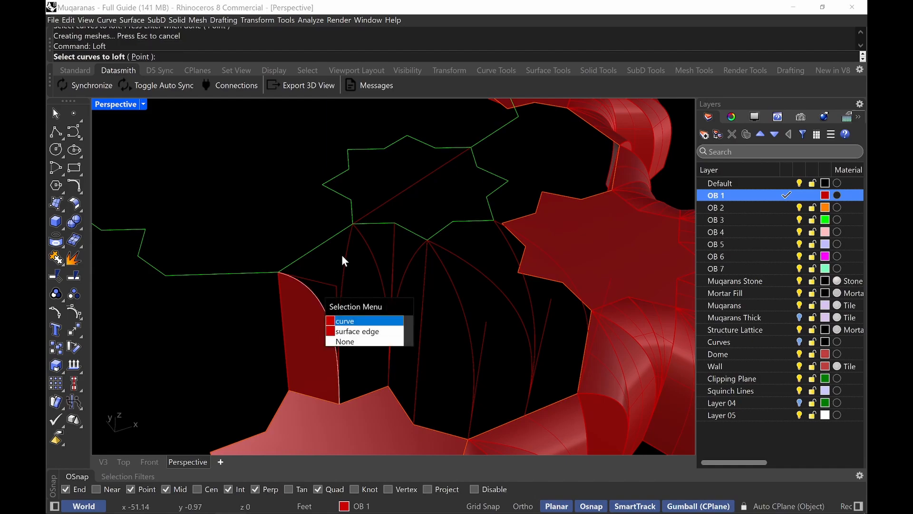
left_click(347, 253)
key("Return")
left_click(580, 347)
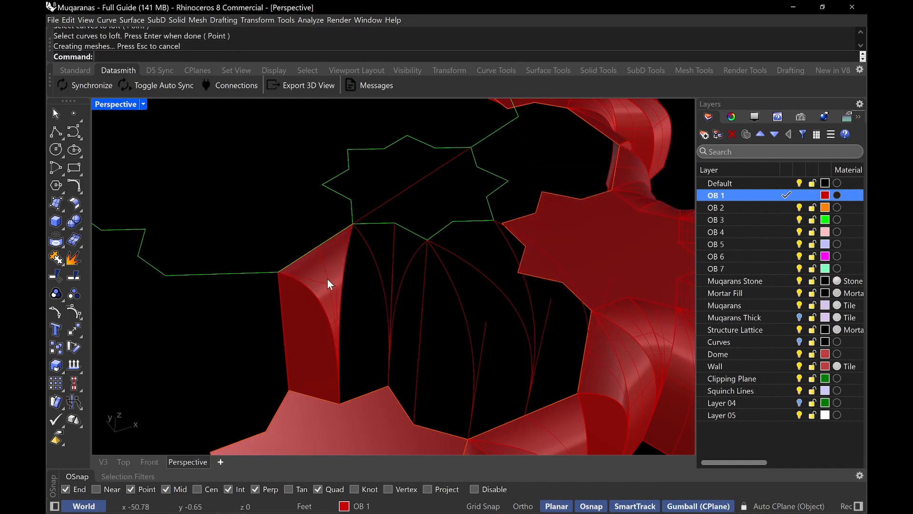
- Loft a straight-section surface between the last lofted edge and the next profile curve meeting at the green star's first tip
right_click_drag(364, 298, 354, 299)
key("Return")
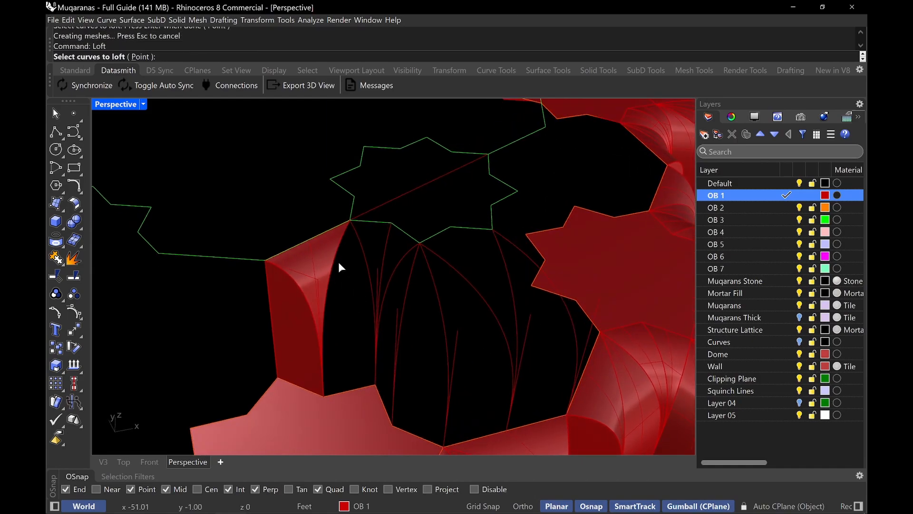
left_click(336, 258)
left_click(357, 247)
key("Return")
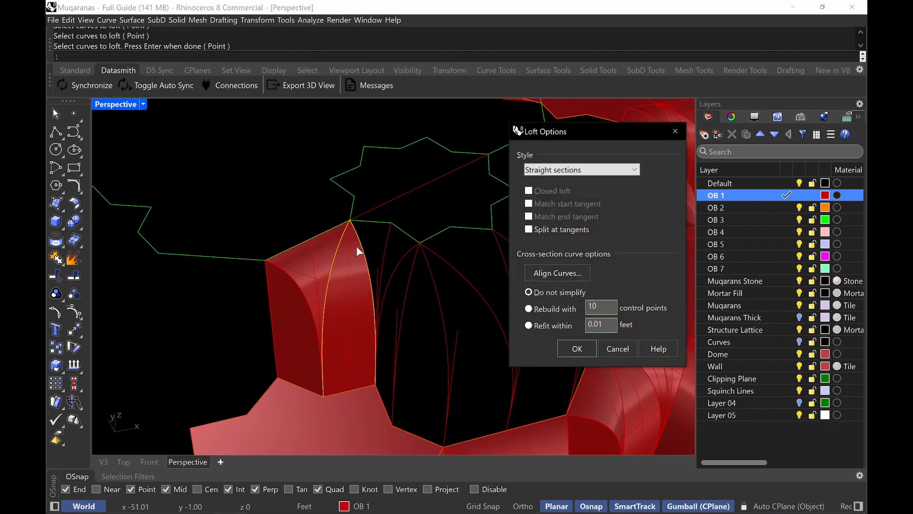
left_click(577, 349)
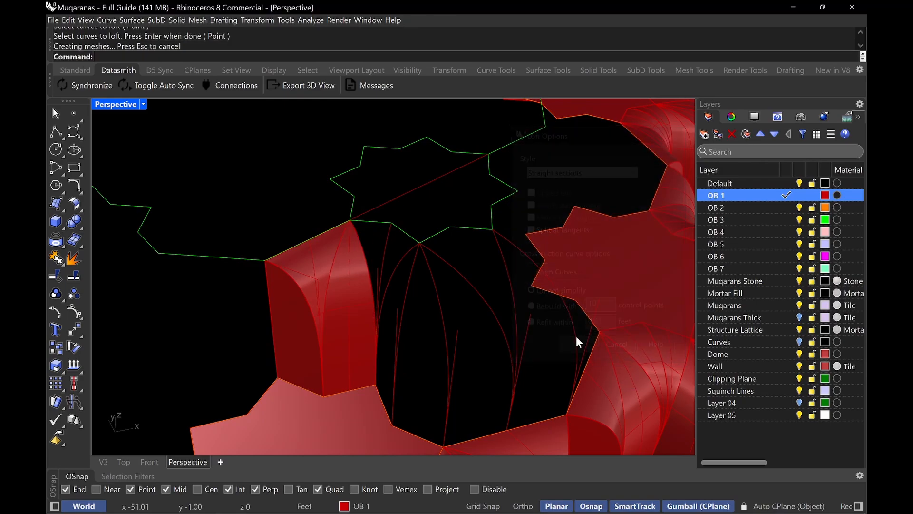
- Loft a straight-section surface from the first tip's outer profile curve to the curve rising to the adjacent green notch
left_click(366, 243)
left_click(384, 261)
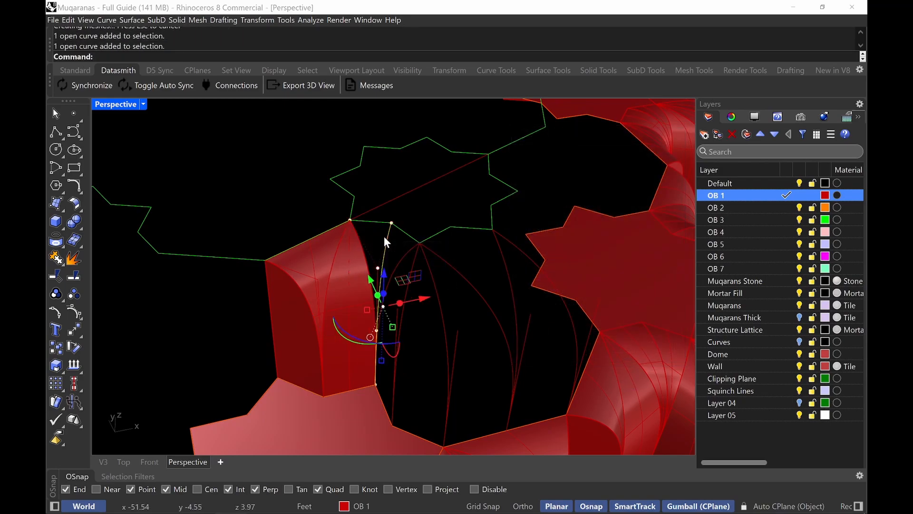
key("Return")
left_click(364, 239)
left_click(386, 253)
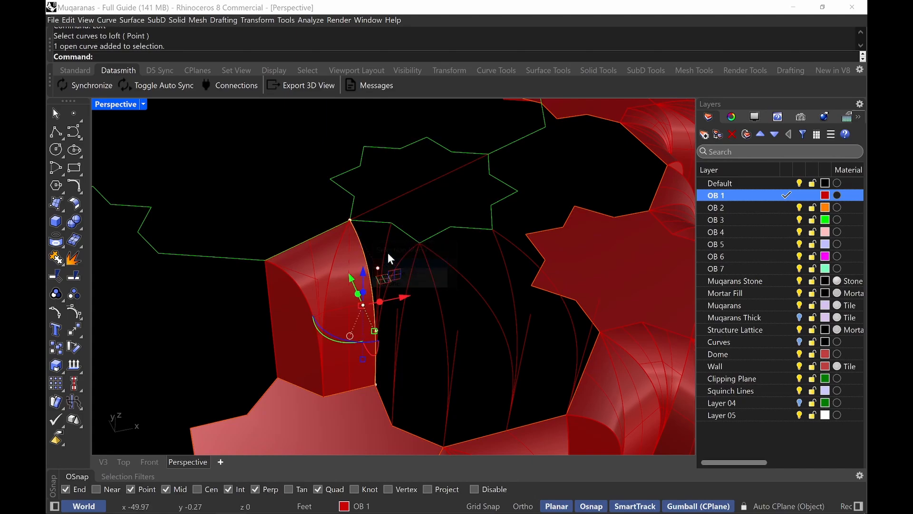
key("Return")
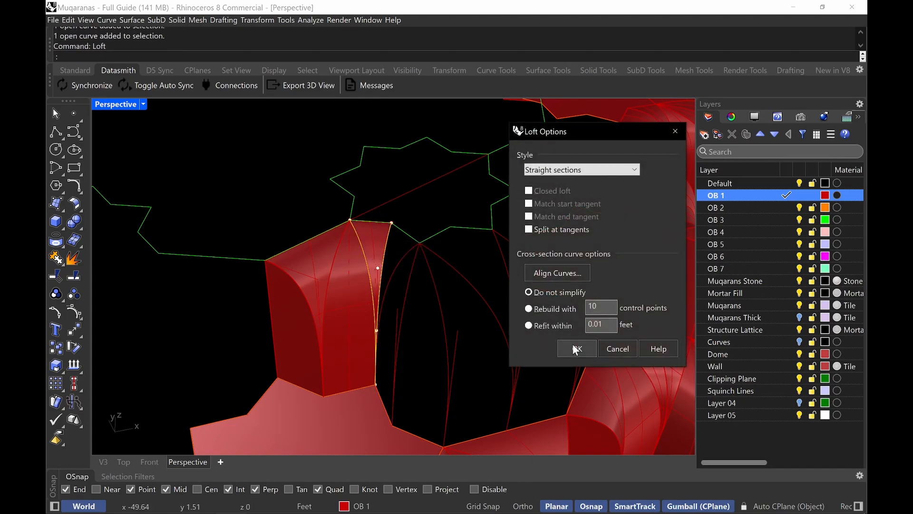
left_click(577, 349)
right_click_drag(452, 212, 380, 229)
key("Return")
left_click(402, 256)
left_click(426, 284)
left_click(410, 257)
left_click(433, 283)
scroll(432, 281, "up", 5)
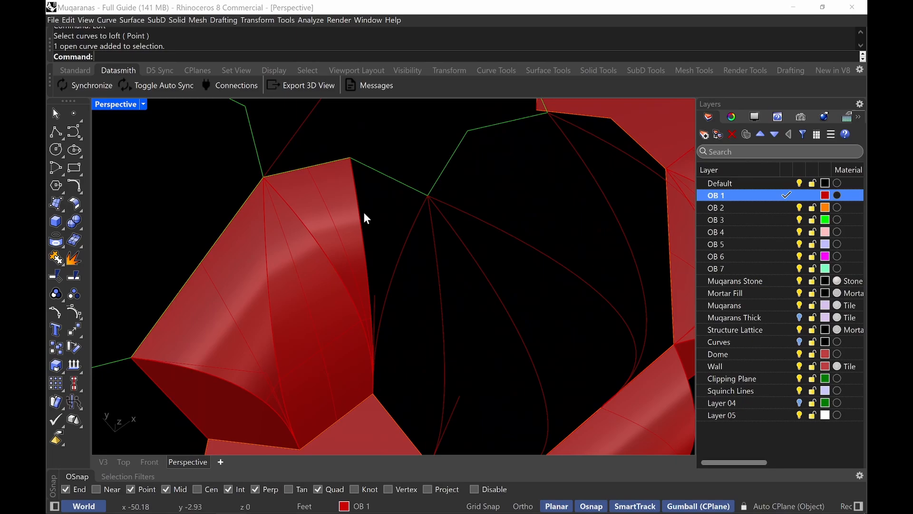
- Delete the profile curve rising to the notch beside the green star's first tip and the surface lofted to it
left_click(348, 204)
left_click(362, 196)
left_click(356, 194)
left_click(376, 220)
key("Delete")
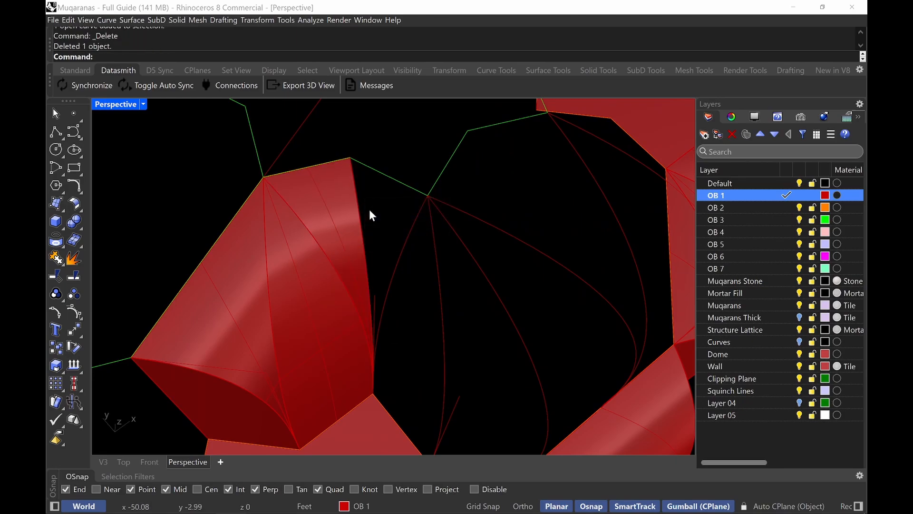
left_click(334, 199)
key("Delete")
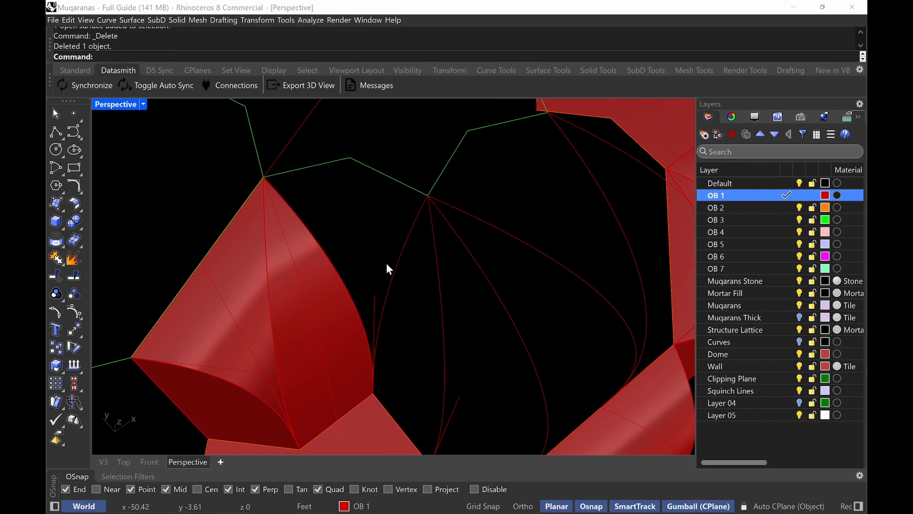
- Loft a straight-section surface between the first two adjacent profile curves rising to the green star's second tip
right_click_drag(379, 230, 358, 225)
left_click(359, 225)
left_click(398, 299)
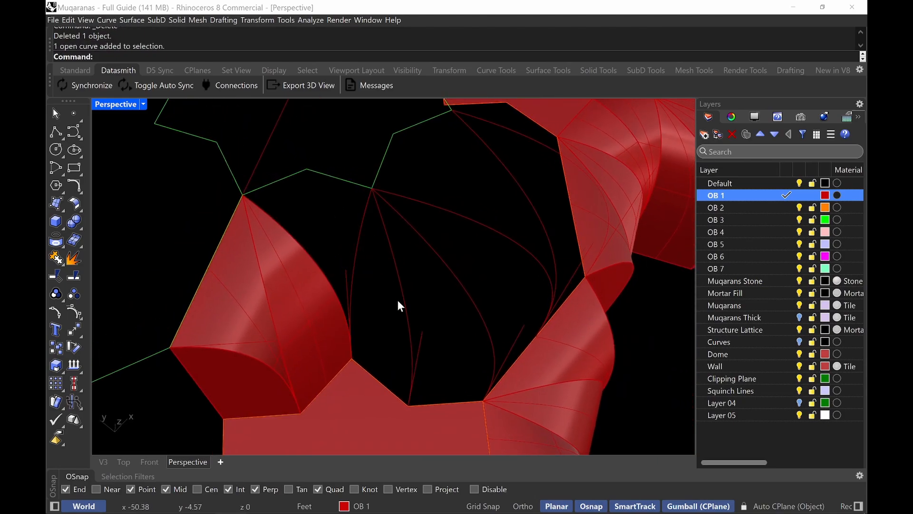
right_click(398, 296)
left_click(399, 275)
left_click(358, 239)
right_click(426, 284)
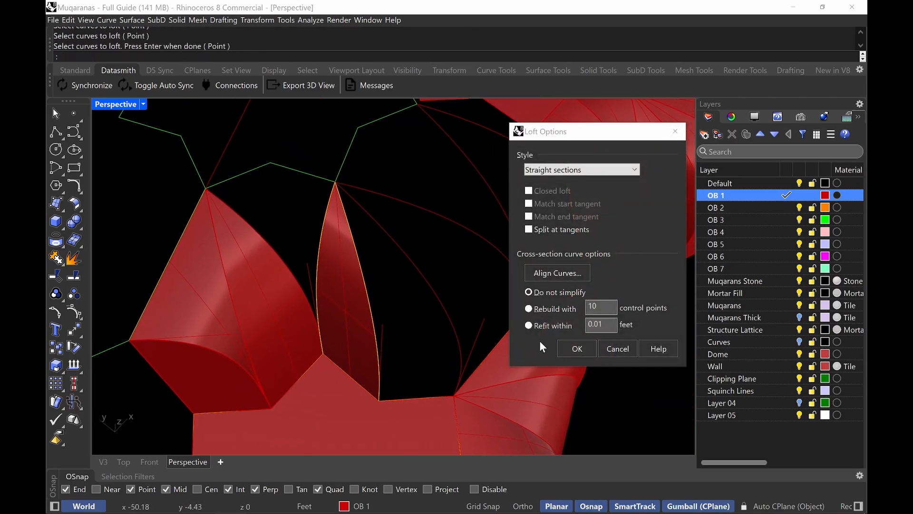
left_click(577, 345)
- Loft the second panel at the green star's second tip, from the narrow surface's open edge to the next profile curve
right_click_drag(390, 275, 361, 259)
right_click(354, 255)
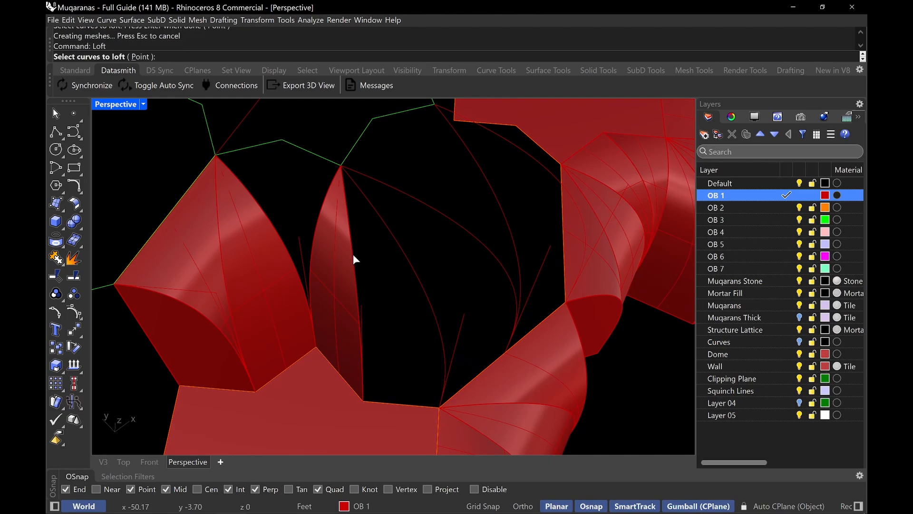
left_click(354, 255)
left_click(391, 246)
right_click(391, 244)
left_click(398, 247)
right_click(397, 246)
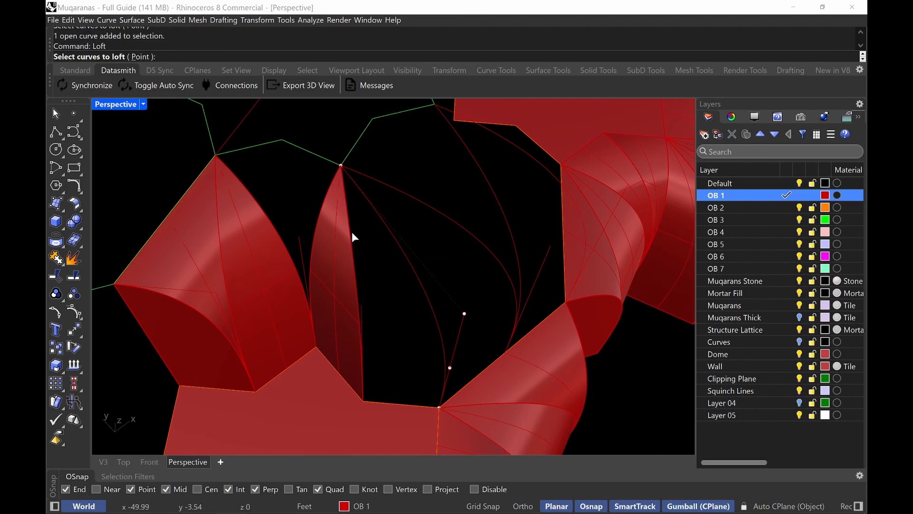
left_click(352, 232)
left_click(379, 222)
left_click(382, 222)
right_click(378, 261)
left_click(567, 353)
- Loft the third panel at the green star's second tip, ending on the last profile curve that meets there
right_click_drag(532, 314, 418, 254)
right_click(380, 249)
left_click(393, 239)
left_click(413, 266)
left_click(412, 196)
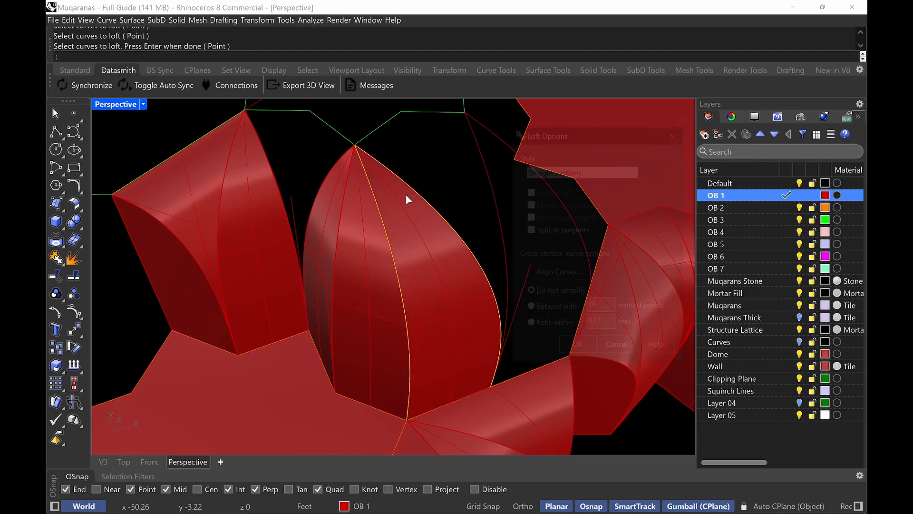
key("Return")
left_click(588, 349)
right_click_drag(465, 194, 427, 222)
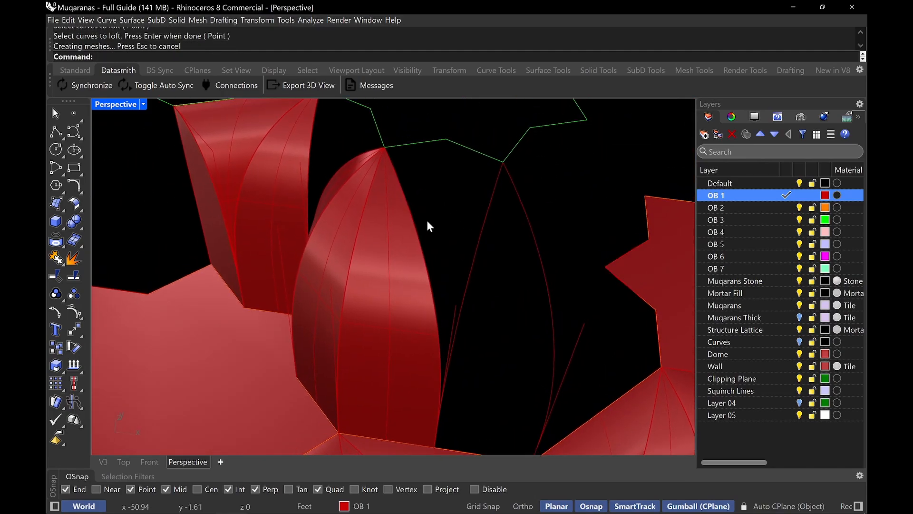
right_click(410, 203)
left_click(409, 204)
left_click(441, 229)
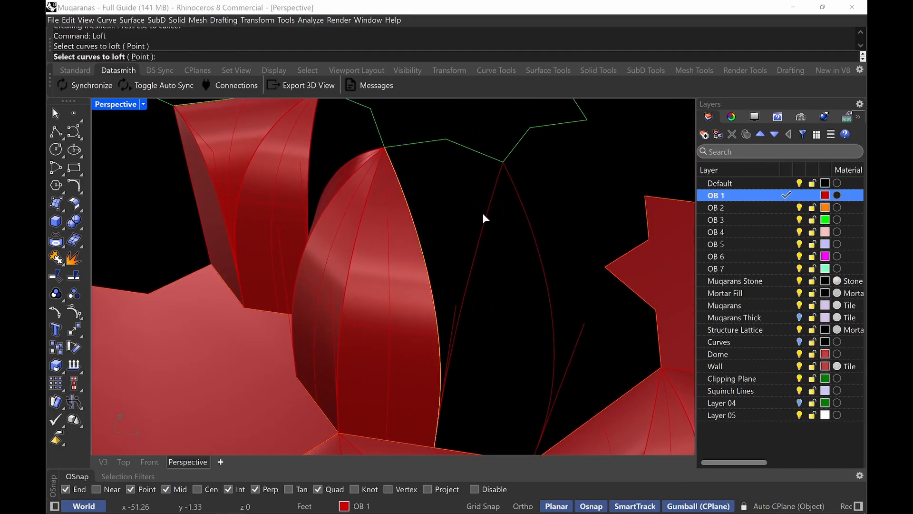
key("Escape")
left_click(482, 237)
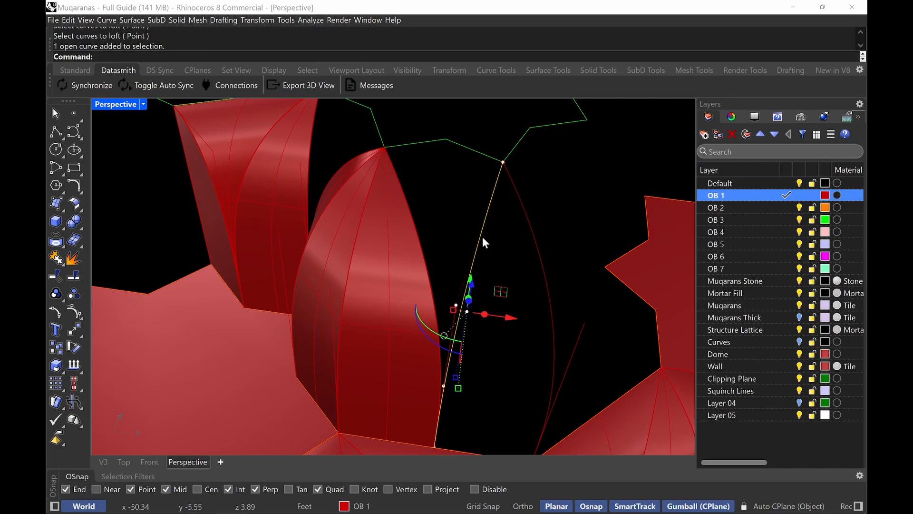
right_click(515, 205)
key("Escape")
- Loft a straight-section surface between the two profile curves rising to the green star's third tip
left_click(519, 205)
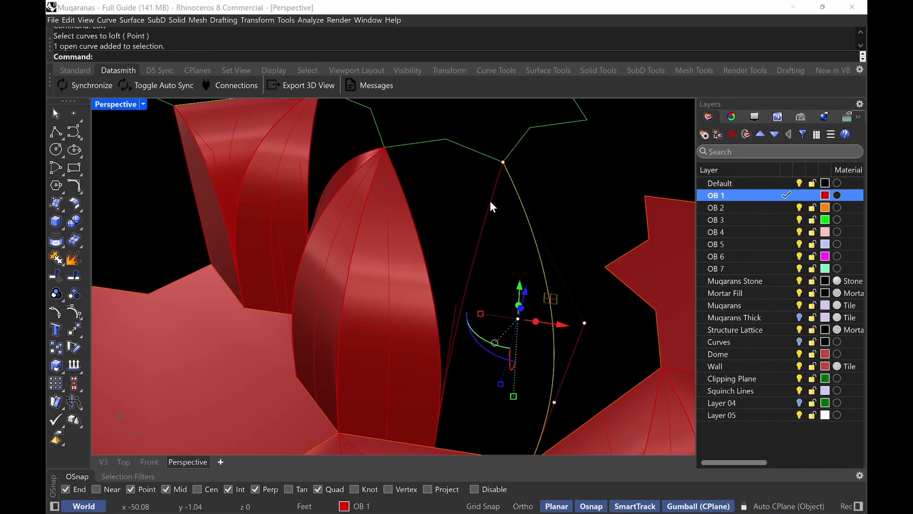
left_click(491, 203, "shift")
right_click(492, 204)
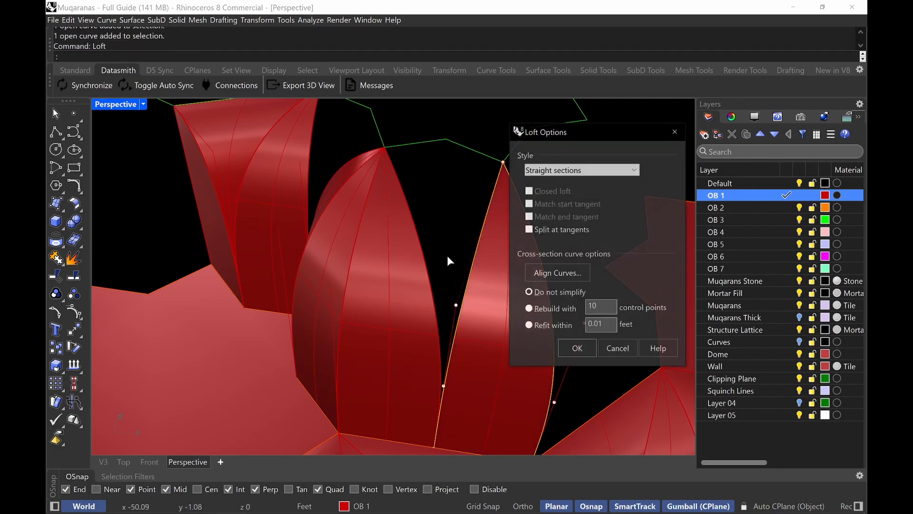
left_click(581, 347)
- Draw a polyline along the green outline from the star's first tip through the notch to its second tip
right_click_drag(395, 200, 446, 244)
key("Escape")
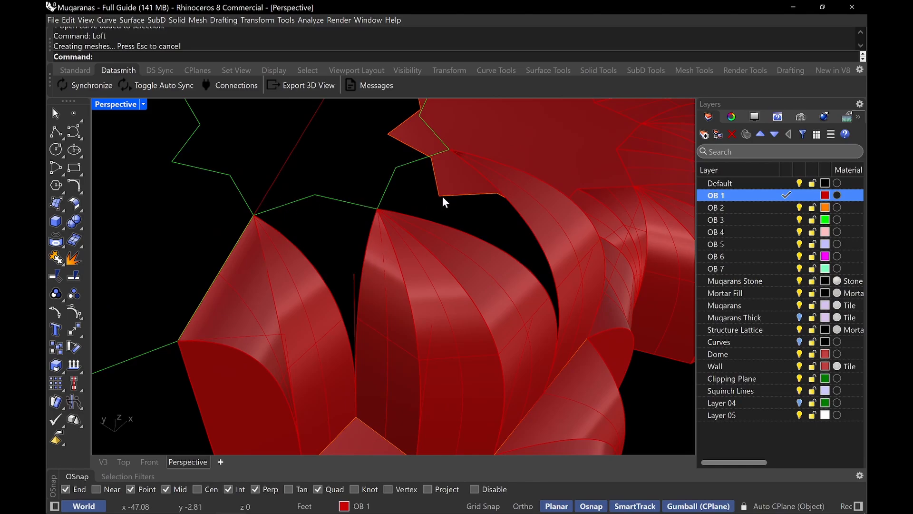
right_click_drag(420, 208, 363, 206)
type("pline")
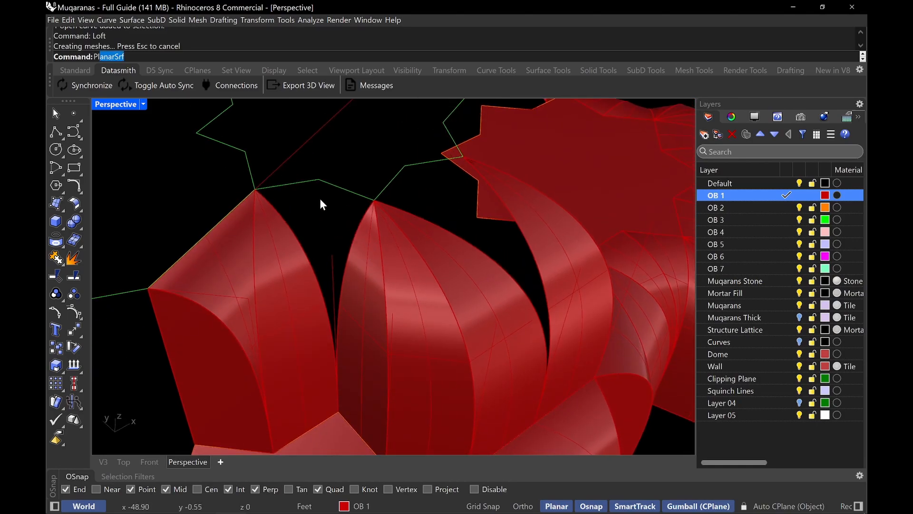
key("Return")
left_click(255, 189)
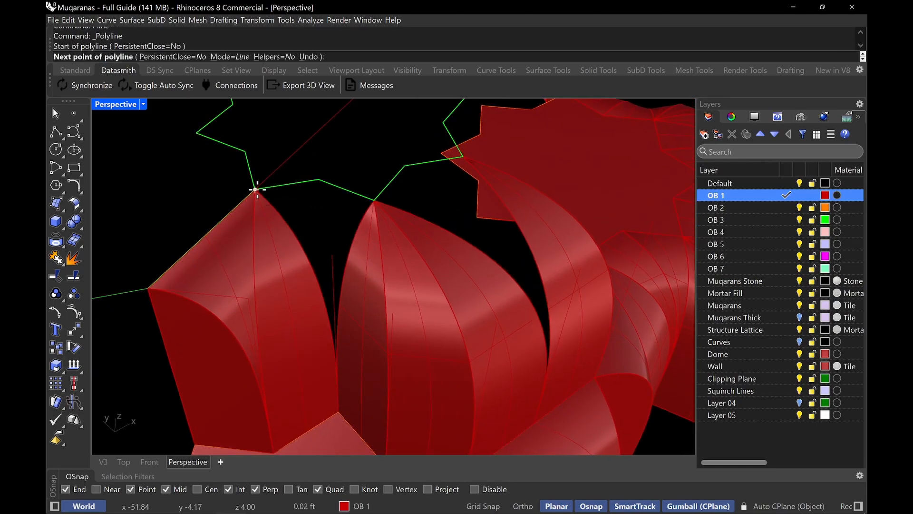
left_click(319, 180)
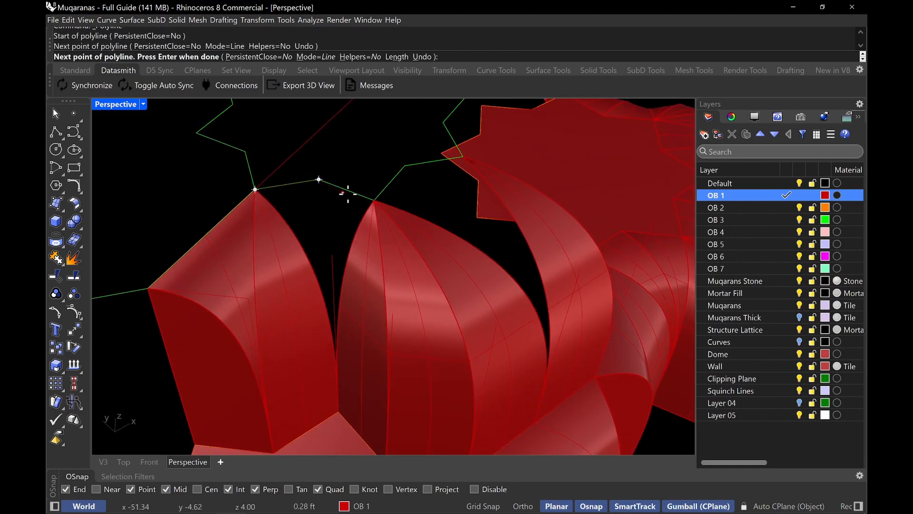
left_click(369, 203)
key("Return")
- Draw a polyline along the green outline from the star's second tip through the notch to its third tip
right_click_drag(378, 198, 372, 213)
key("Return")
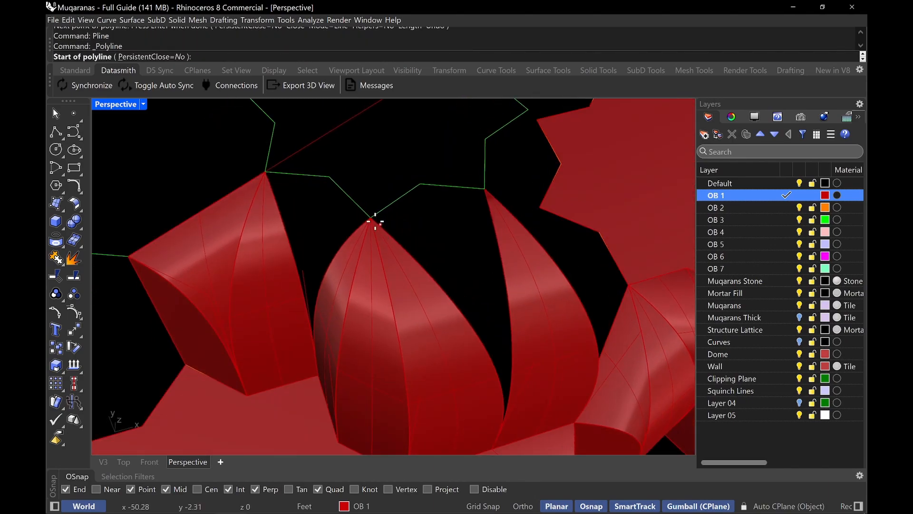
left_click(370, 217)
left_click(421, 184)
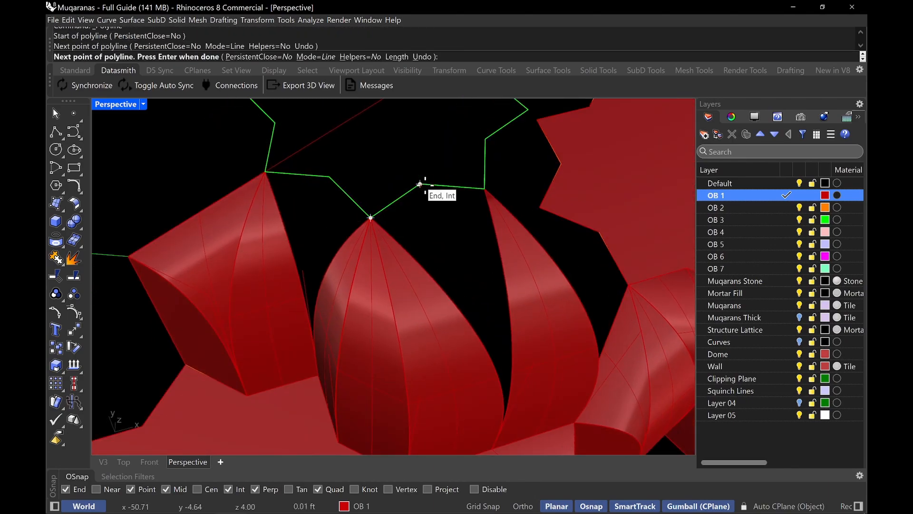
left_click(484, 189)
key("Return")
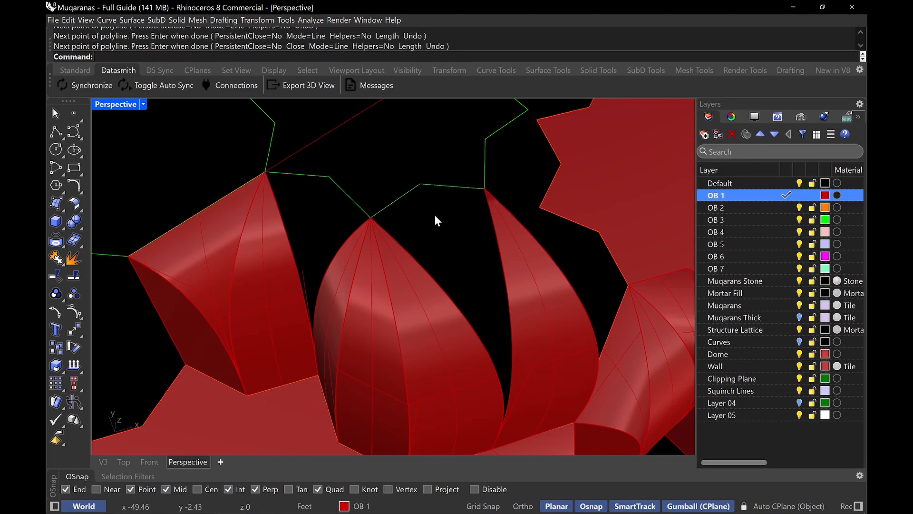
- Create a Sweep2 surface between the facing second- and third-tip cell edges, using the red notch polyline as the cross section
right_click_drag(435, 216, 436, 255)
type("Sweep23")
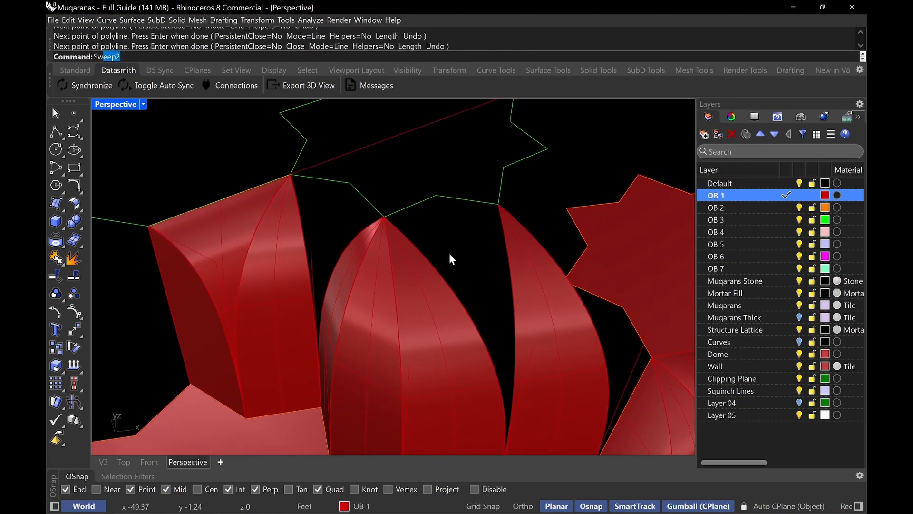
key("Return")
type("Swe")
key("Return")
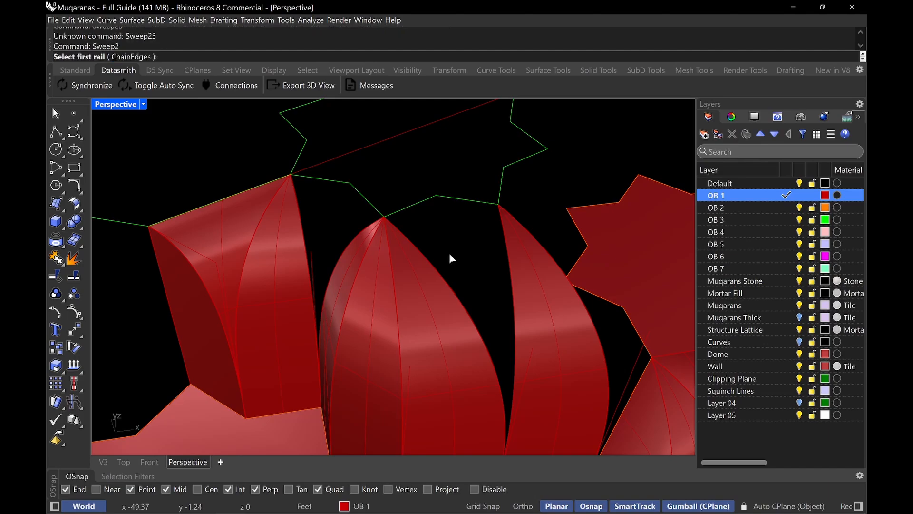
left_click(421, 257)
left_click(454, 284)
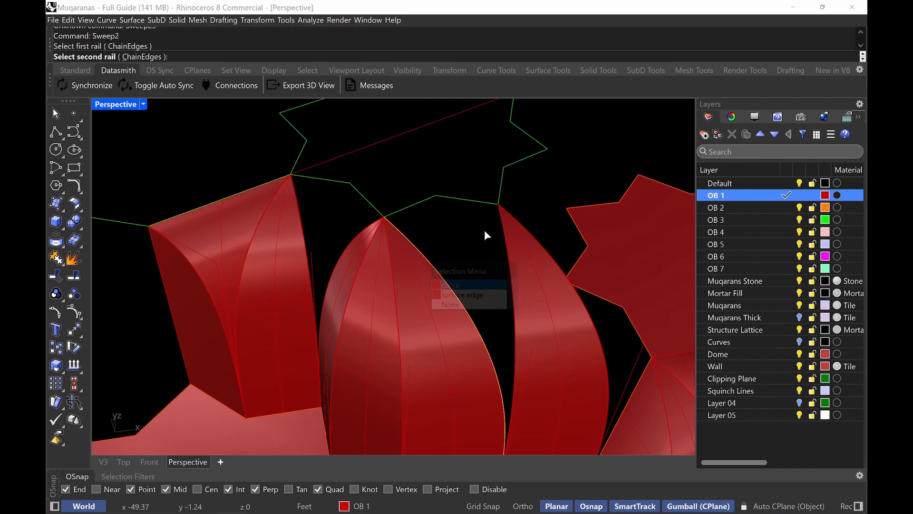
left_click(506, 242)
key("Return")
left_click(418, 202)
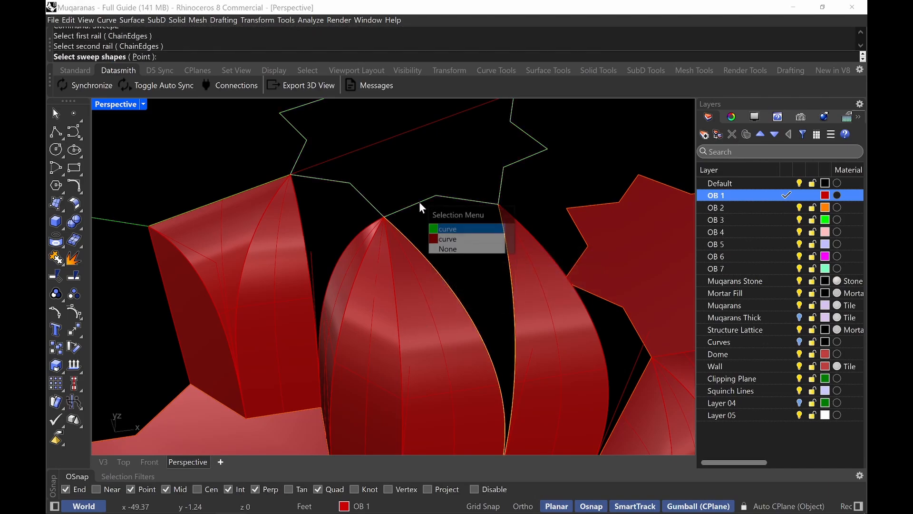
left_click(471, 239)
key("Return")
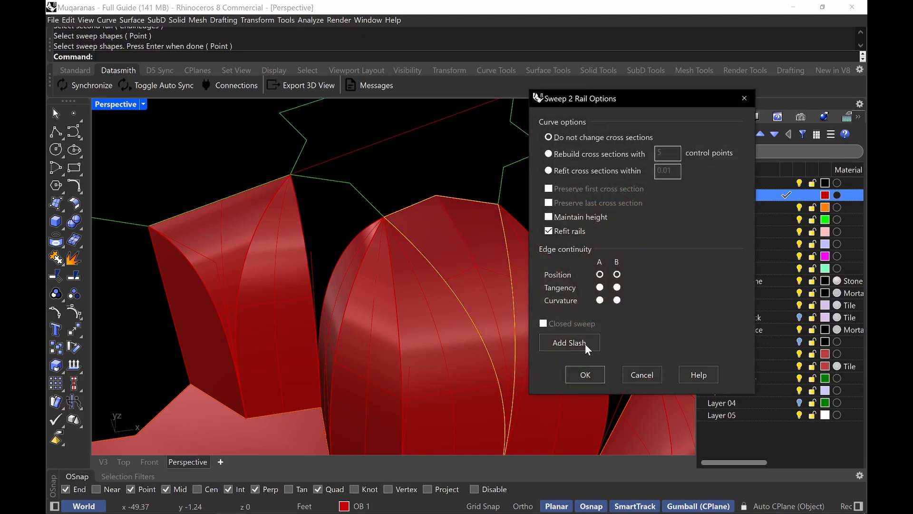
left_click(586, 372)
- Create a Sweep2 surface between the facing first- and second-tip cell edges, using the red notch polyline as the cross section
right_click_drag(392, 235, 341, 236)
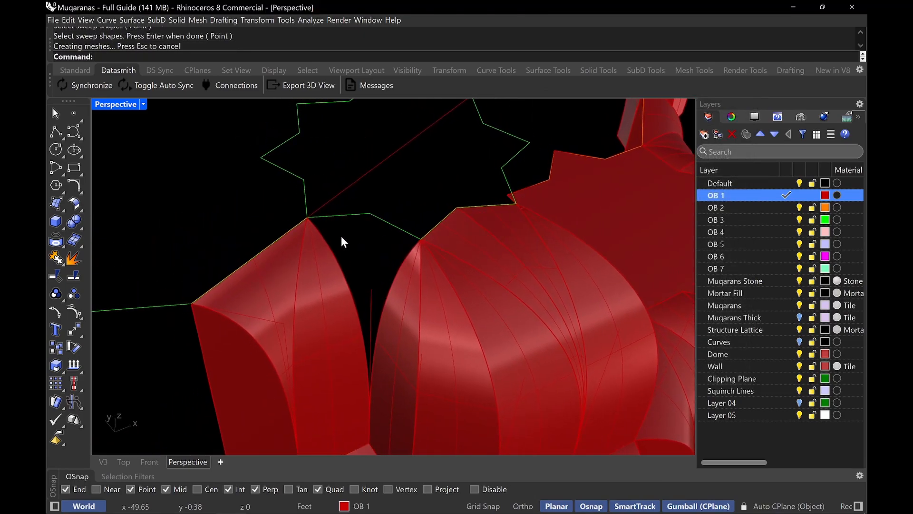
key("Return")
left_click(327, 237)
key("Return")
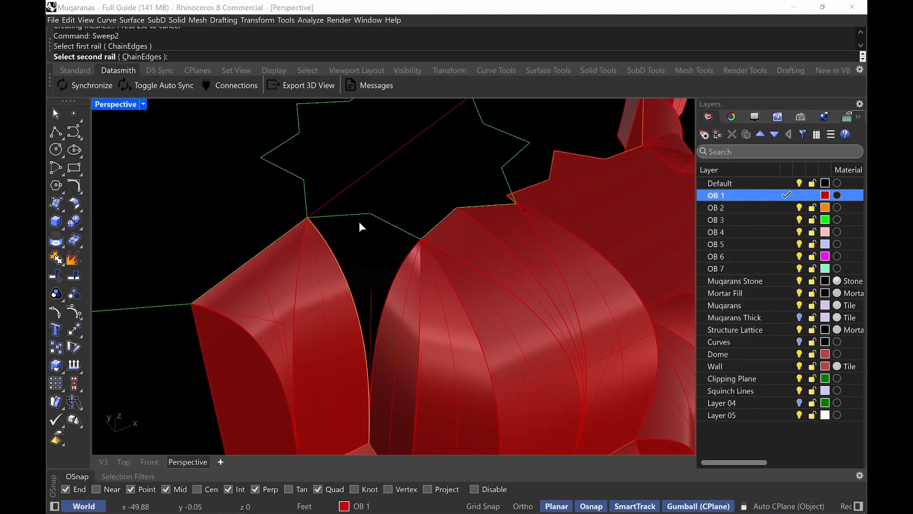
left_click(410, 255)
key("Return")
left_click(347, 217)
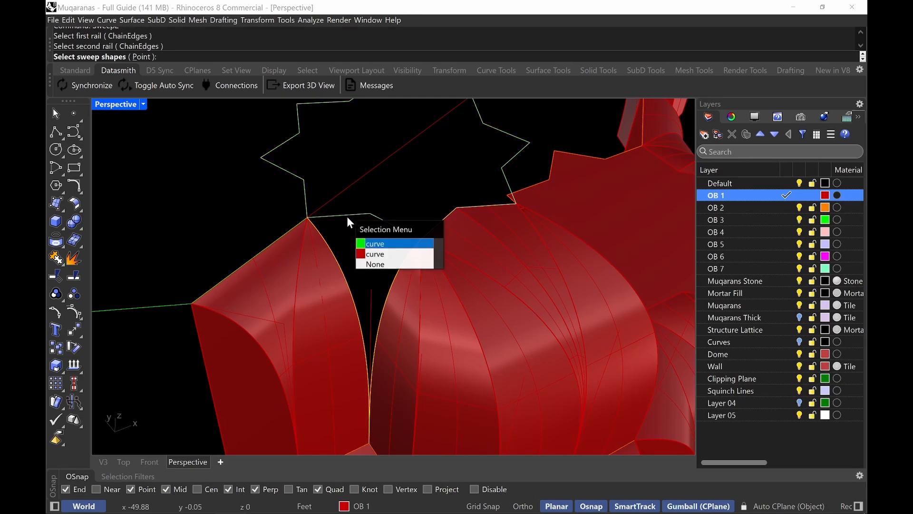
left_click(398, 254)
key("Return")
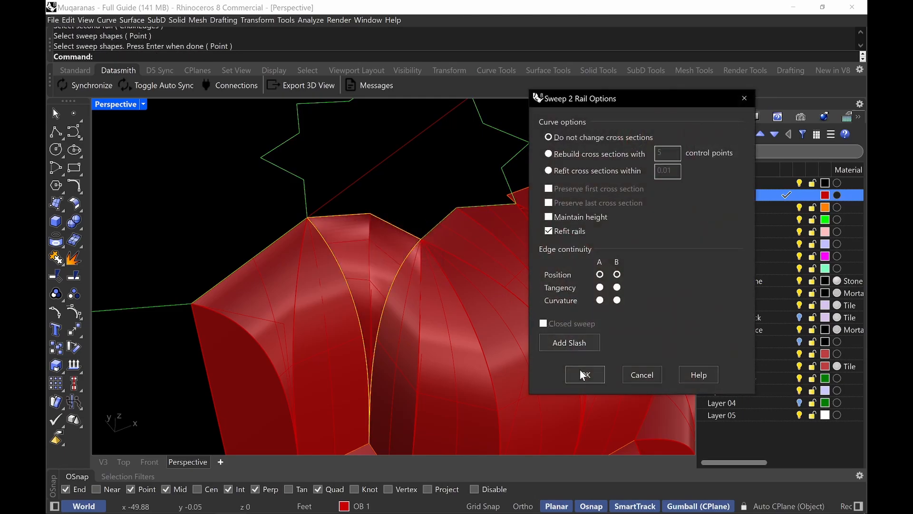
left_click(581, 372)
- Move all the second-tier cell surfaces and their construction curves to layer OB 3
scroll(421, 230, "down", 5)
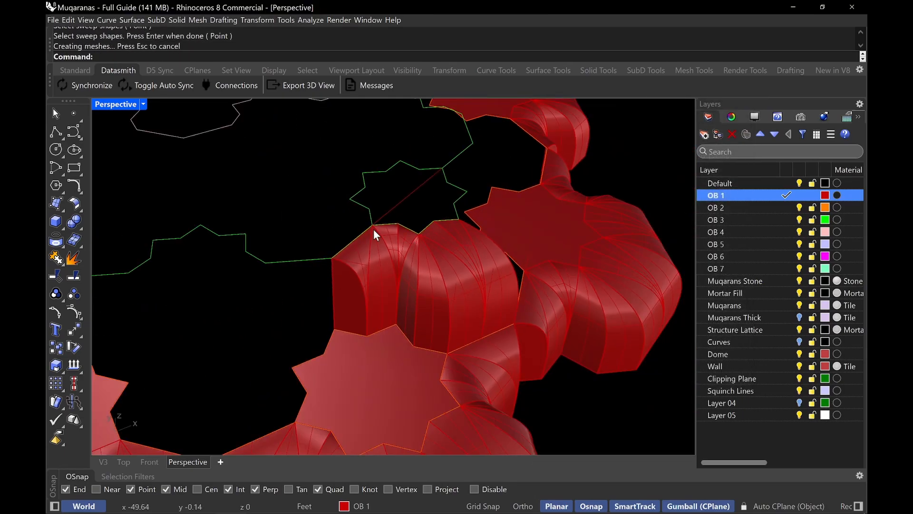
mouse_move(419, 241)
right_mouse_down()
mouse_move(399, 230)
mouse_move(452, 257)
mouse_move(530, 208)
mouse_move(400, 285)
mouse_move(399, 234)
mouse_move(409, 241)
mouse_move(402, 246)
right_mouse_up()
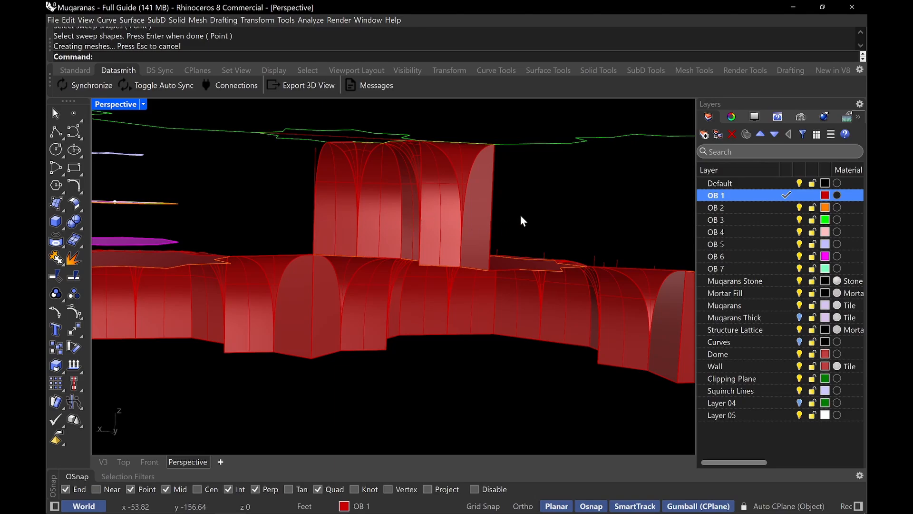
right_click_drag(522, 218, 515, 199)
left_click_drag(516, 199, 290, 210)
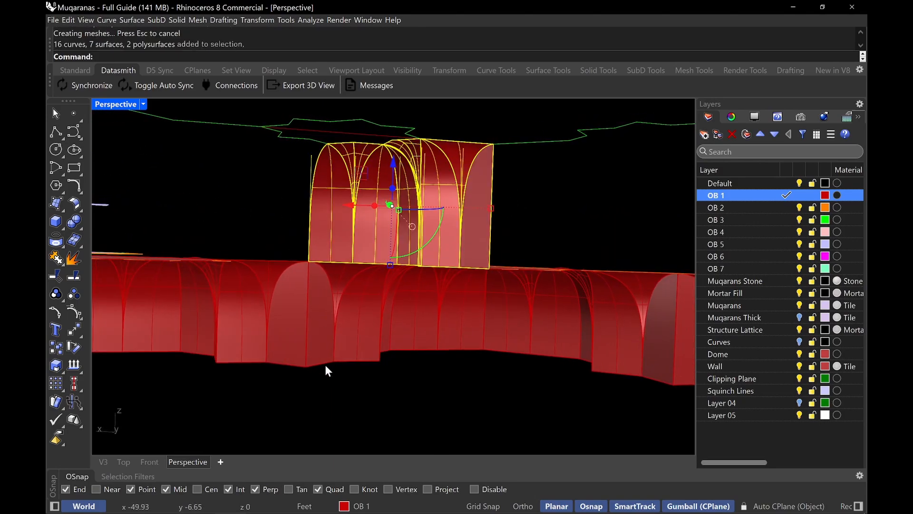
left_click(385, 505)
left_click(369, 295)
left_click(559, 190)
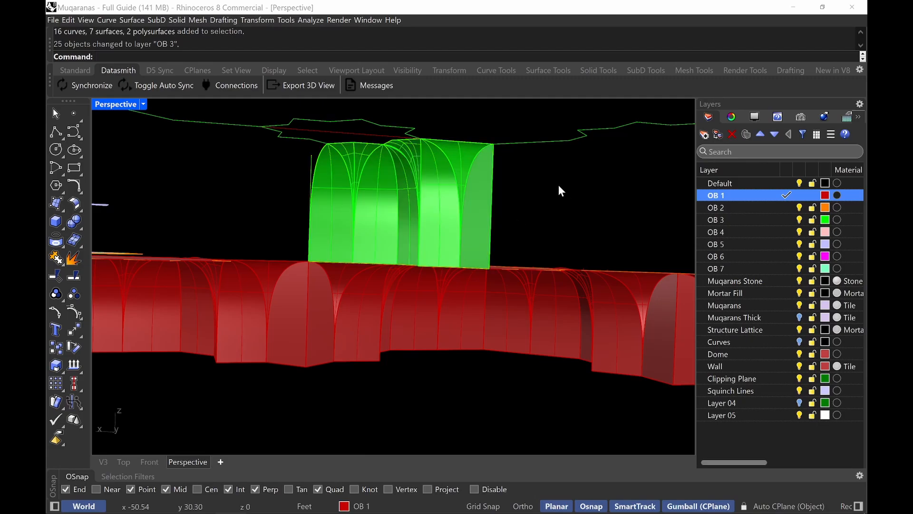
- Create a planar surface with PlanarSrf from the closed green star outline above the second-tier cells
right_click_drag(558, 189, 492, 224)
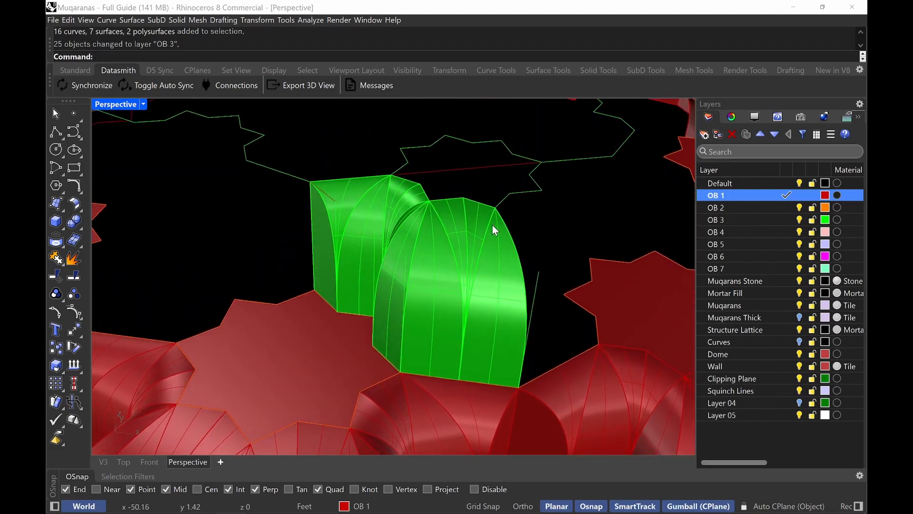
left_click(509, 194)
type("PlanarSrf")
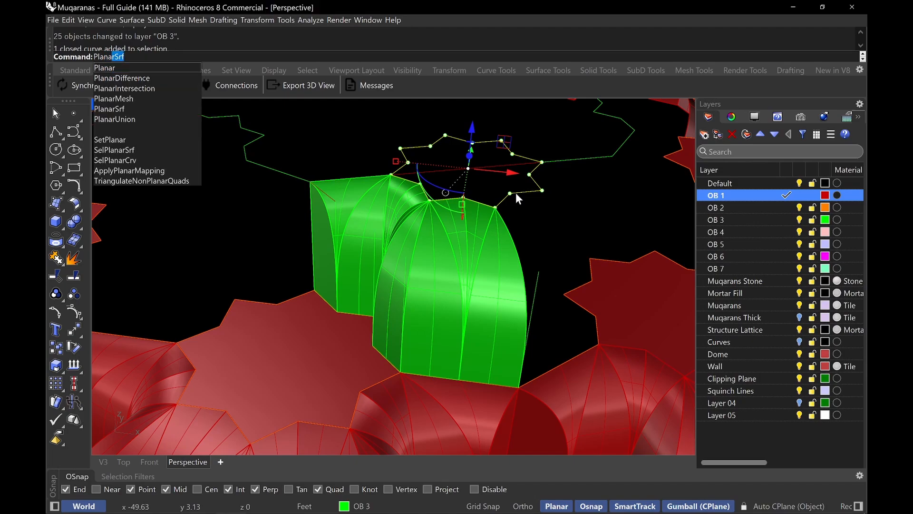
- Fill the selected closed star outline above the green vault with a planar surface using PlanarSrf
key("Down")
key("Down")
key("Down")
key("Down")
key("Down")
key("Return")
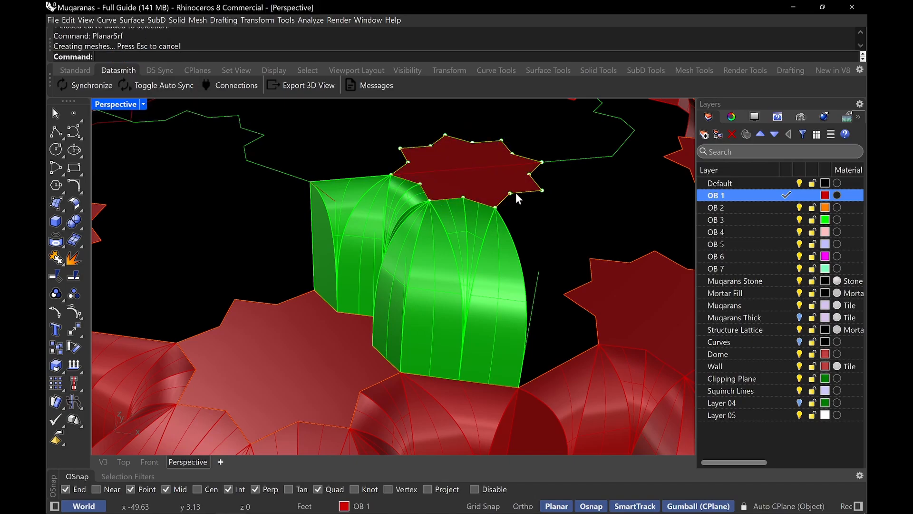
- Move the new star surface to layer OB 3
left_click(438, 507)
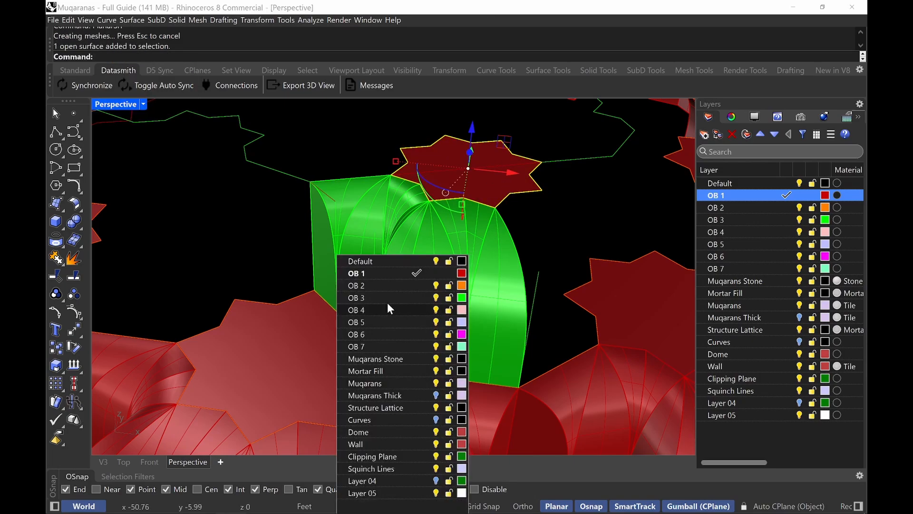
left_click(372, 295)
left_click(241, 270)
- Delete the two curved surfaces and the curve between them, located between the flat end panel and the neighbouring green vault
right_click_drag(242, 270, 385, 254)
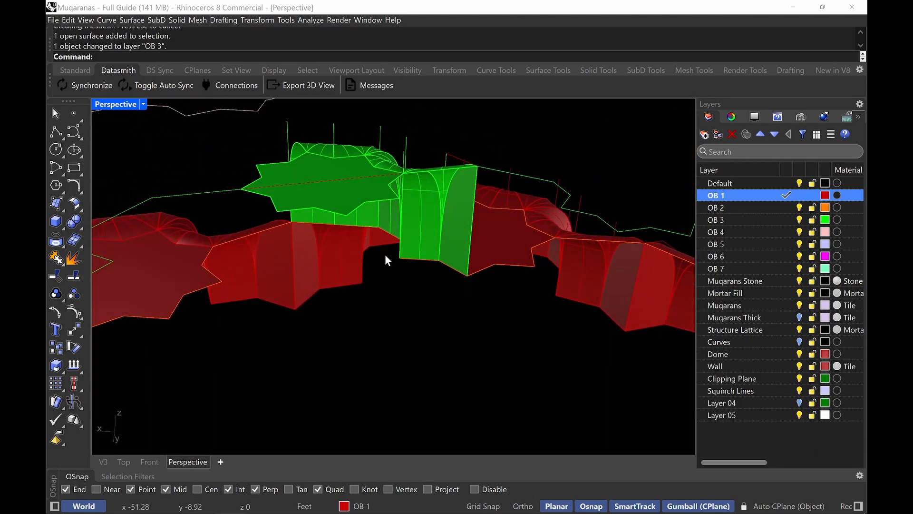
scroll(389, 213, "up", 4)
right_click_drag(389, 213, 353, 223)
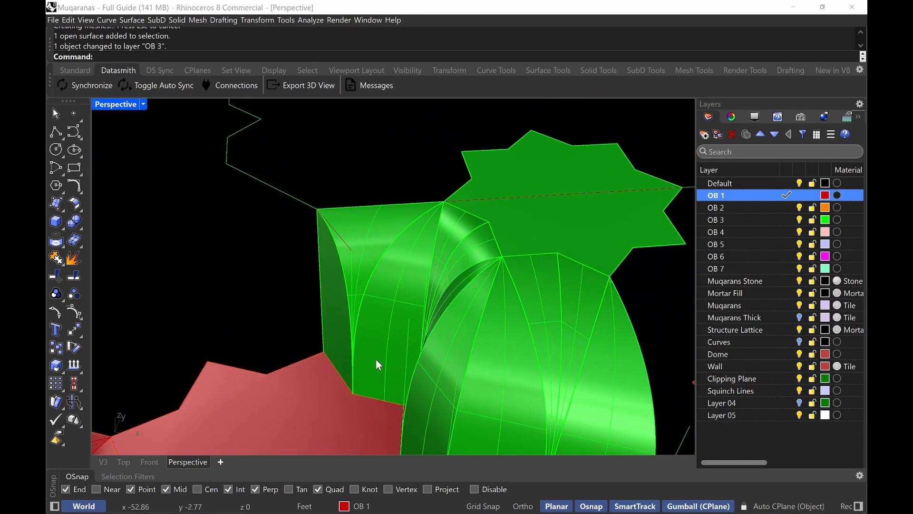
right_click_drag(406, 295, 416, 270)
left_click(417, 270)
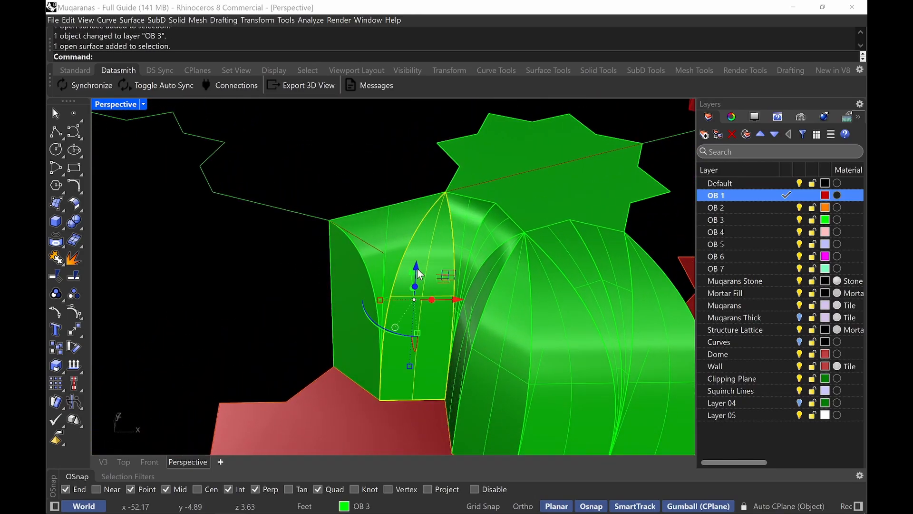
key("Delete")
left_click(412, 248)
right_click(412, 247)
key("Delete")
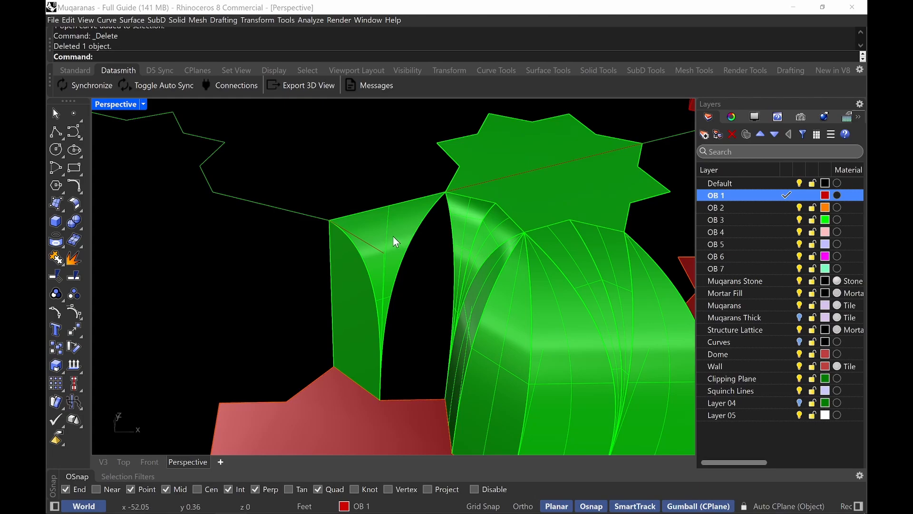
left_click(393, 236)
key("Delete")
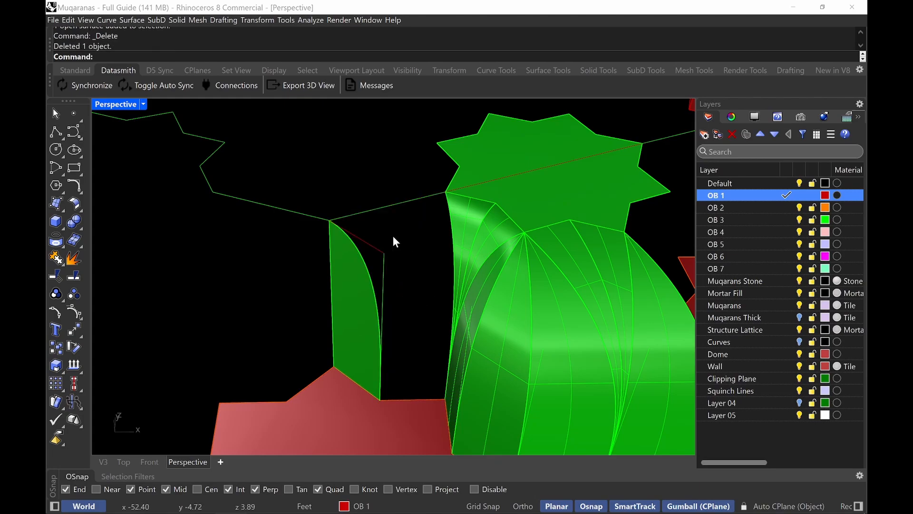
- Loft a straight-sections surface from the end panel's arched edge to the neighbouring vault's edge curve
mouse_move(415, 255)
right_mouse_down()
mouse_move(415, 269)
mouse_move(411, 247)
right_mouse_up()
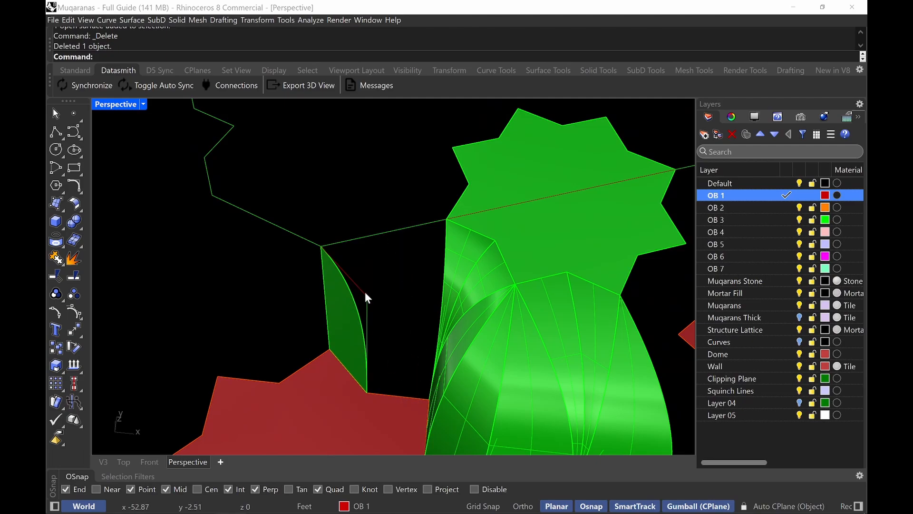
key("Return")
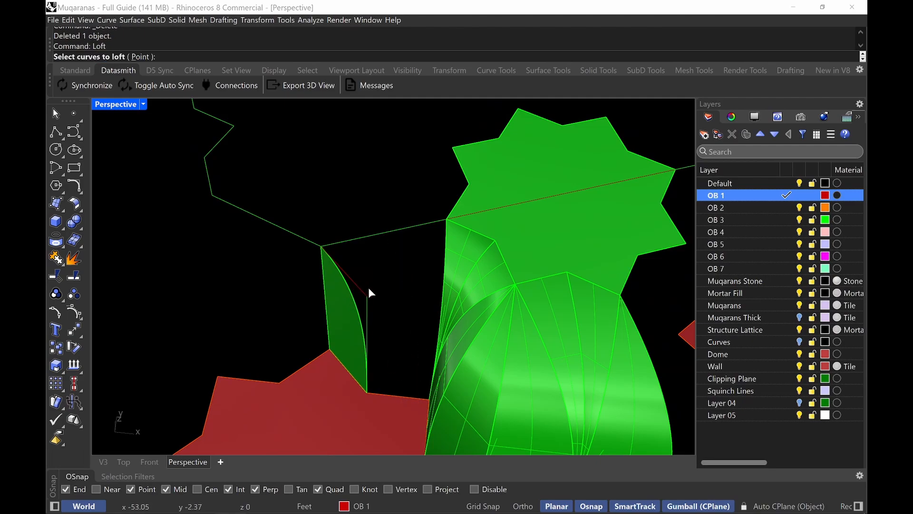
left_click(351, 298)
right_click_drag(430, 250, 448, 261)
left_click(450, 260)
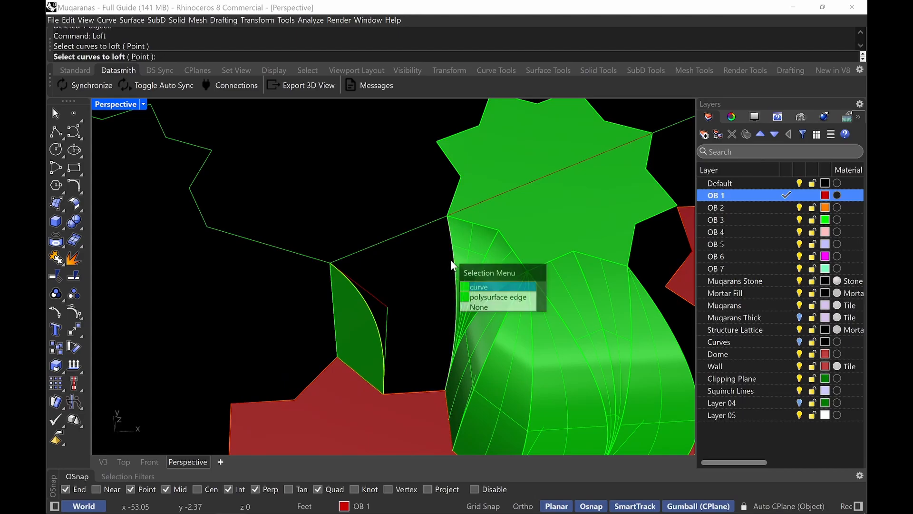
key("Return")
left_click(577, 349)
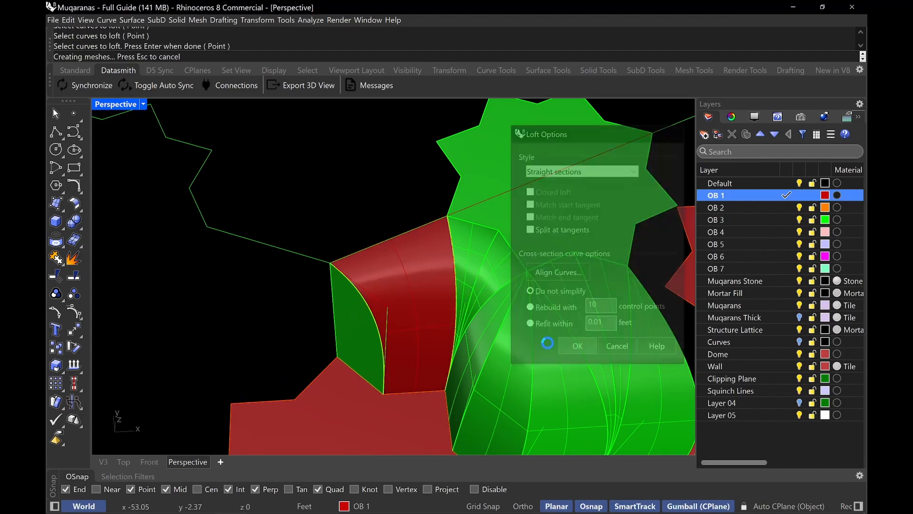
- Undo the loft and the deletions of the curved surfaces and curve beside the end panel
right_click_drag(307, 205, 403, 296)
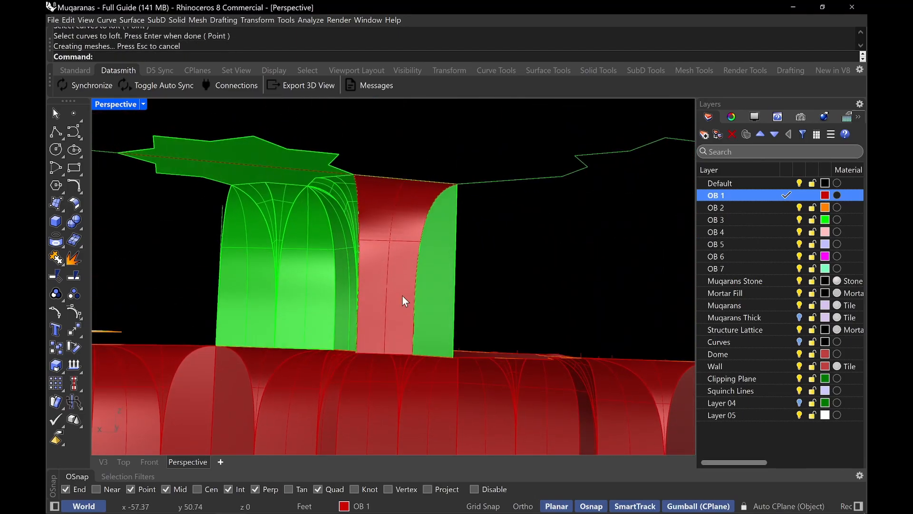
key("ctrl+z")
key("ctrl+z")
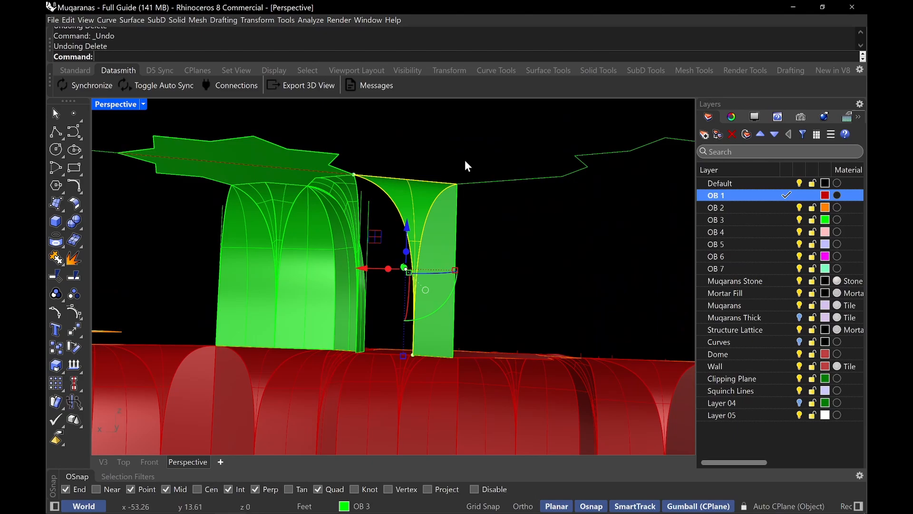
left_click(466, 222)
right_click_drag(412, 224, 341, 215)
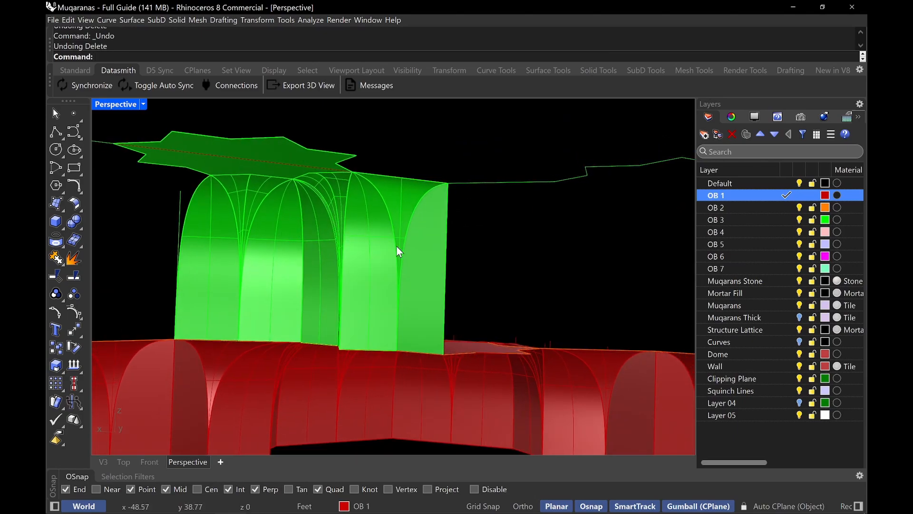
- Switch to Microsoft Edge and examine the tapering cells between the tiers in the Abdullaziz Khan madrasa entrance photo
right_click_drag(200, 199, 358, 183)
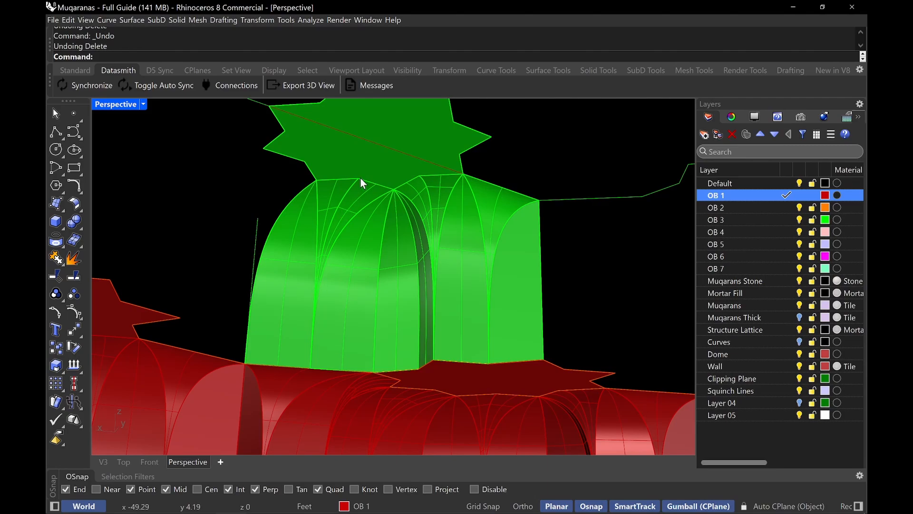
right_click_drag(342, 210, 471, 183)
key("super")
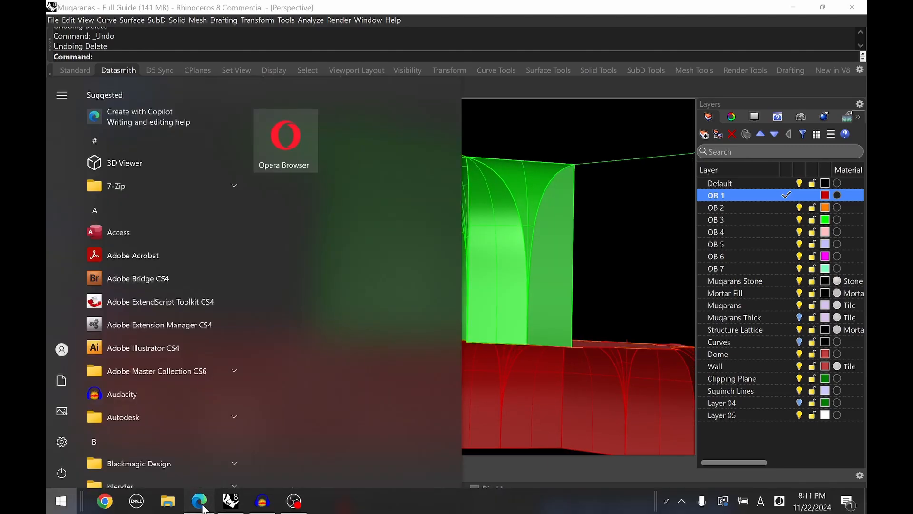
left_click(200, 503)
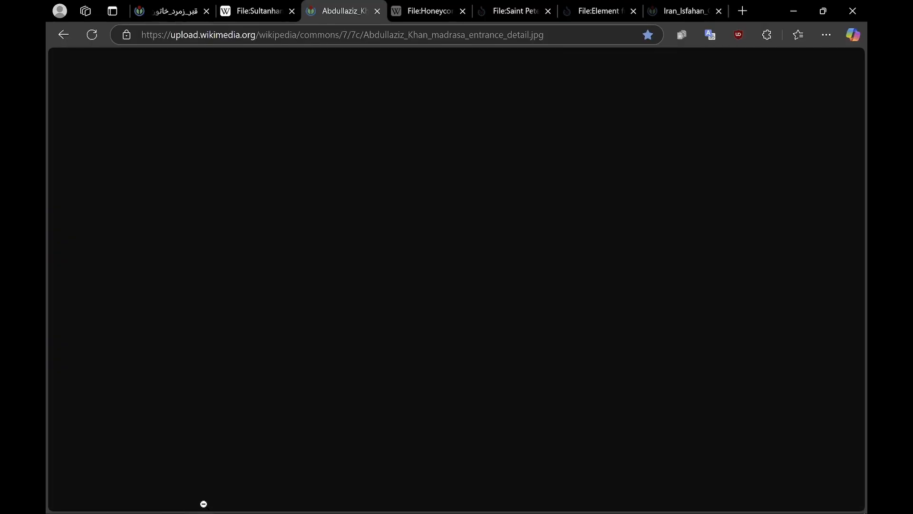
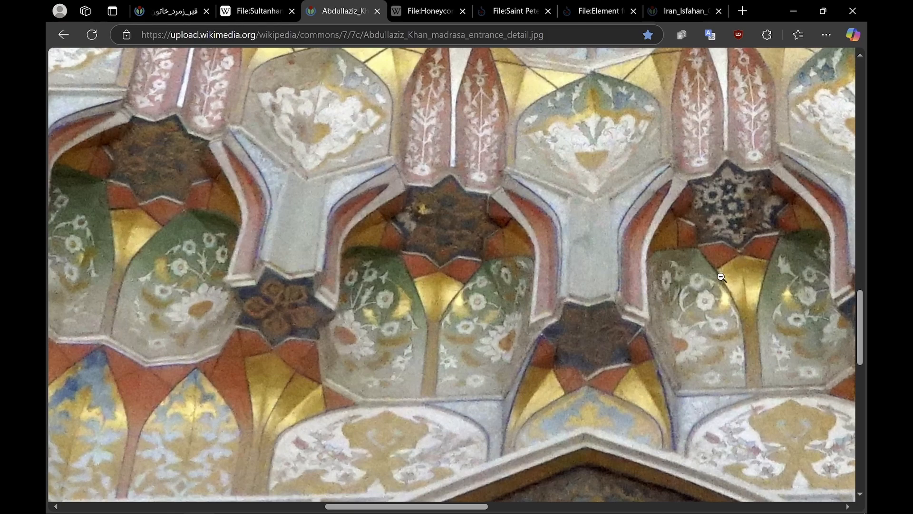
scroll(721, 277, "up", 5)
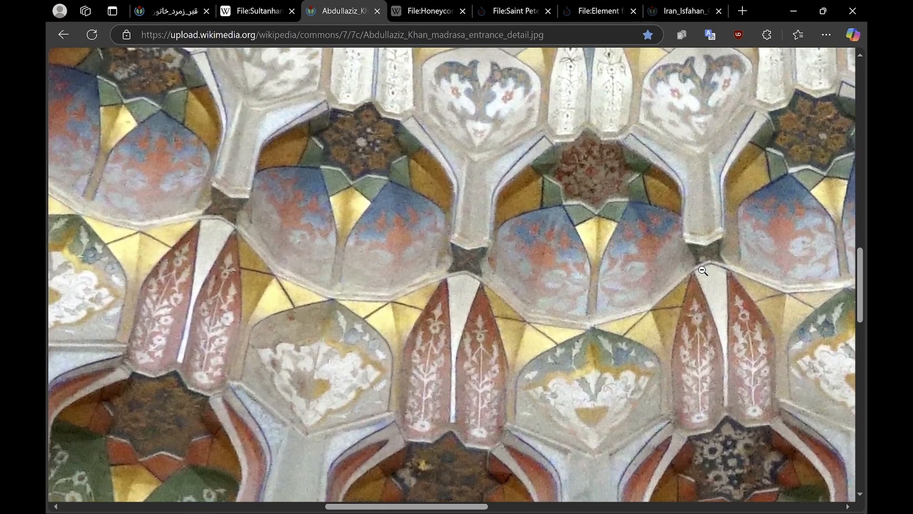
- Trace in red the two white tapering wedges between the red paired panels on the photo, then clear the markup
key("ctrl+alt+g")
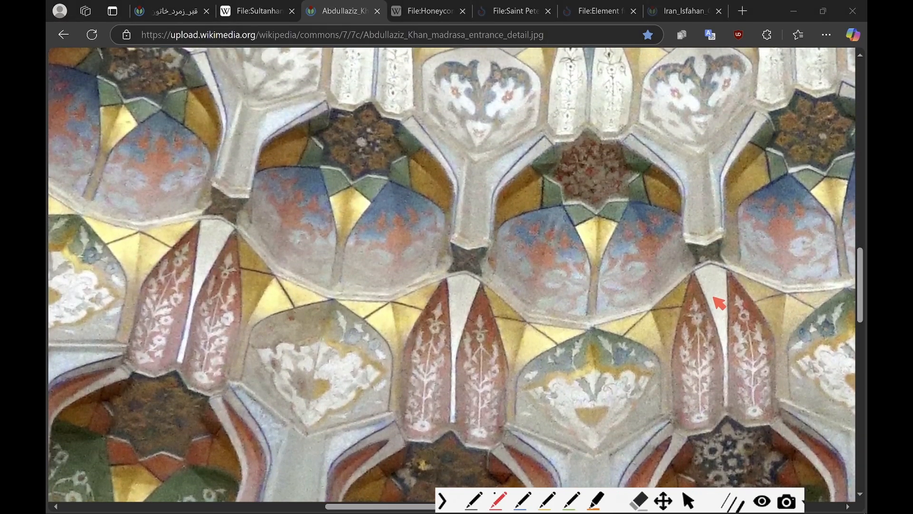
mouse_move(693, 274)
left_mouse_down()
mouse_move(711, 265)
mouse_move(731, 326)
mouse_move(731, 388)
left_mouse_up()
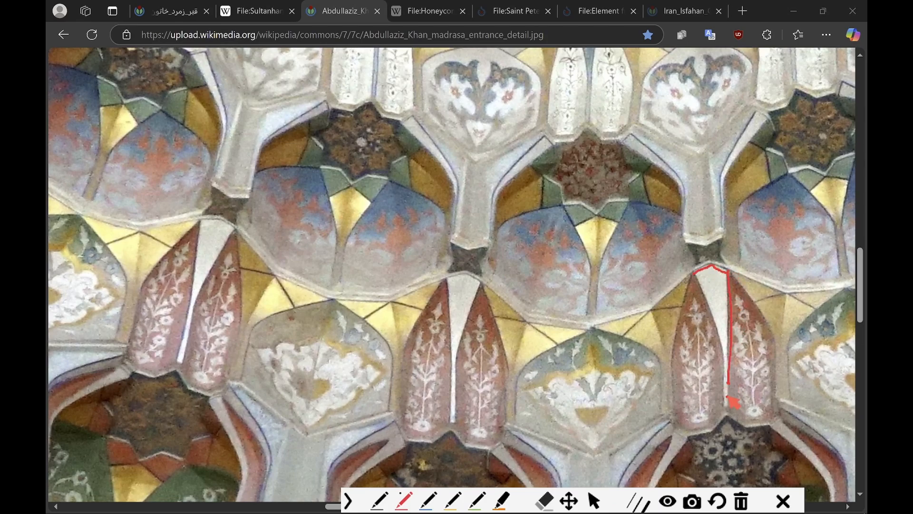
left_click_drag(710, 267, 730, 404)
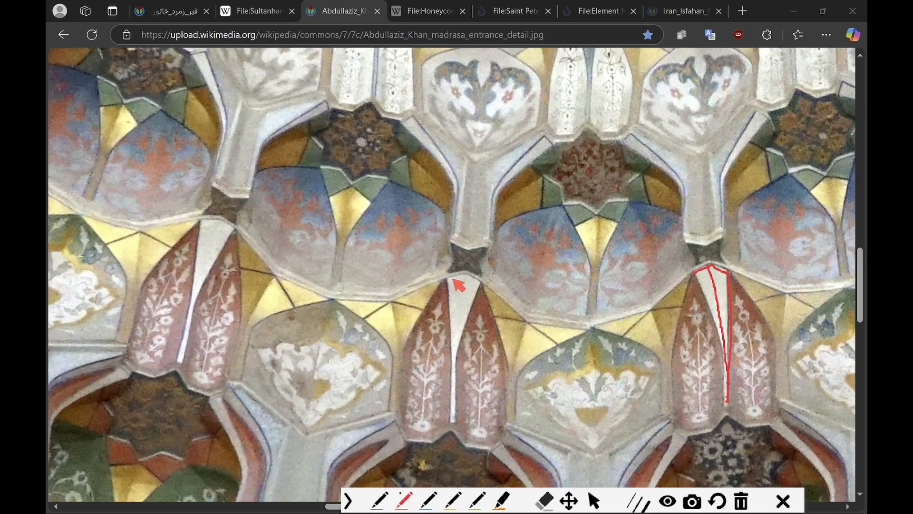
mouse_move(448, 280)
left_mouse_down()
mouse_move(468, 274)
mouse_move(463, 379)
left_mouse_up()
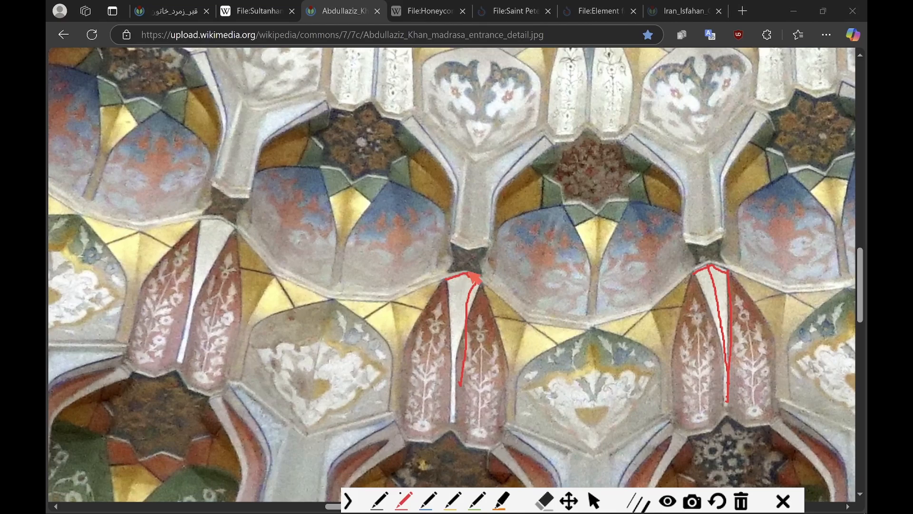
mouse_move(466, 277)
left_mouse_down()
mouse_move(456, 303)
mouse_move(469, 285)
mouse_move(465, 329)
left_mouse_up()
key("Escape")
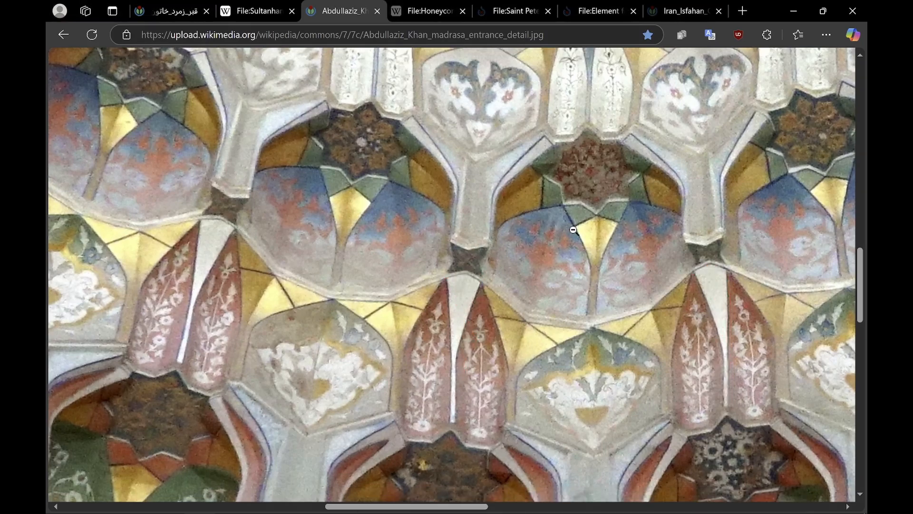
- Mark in red the top edge of a blue wedge between the white paired panels one tier higher, then clear the markup
scroll(547, 252, "up", 3)
scroll(545, 253, "up", 1)
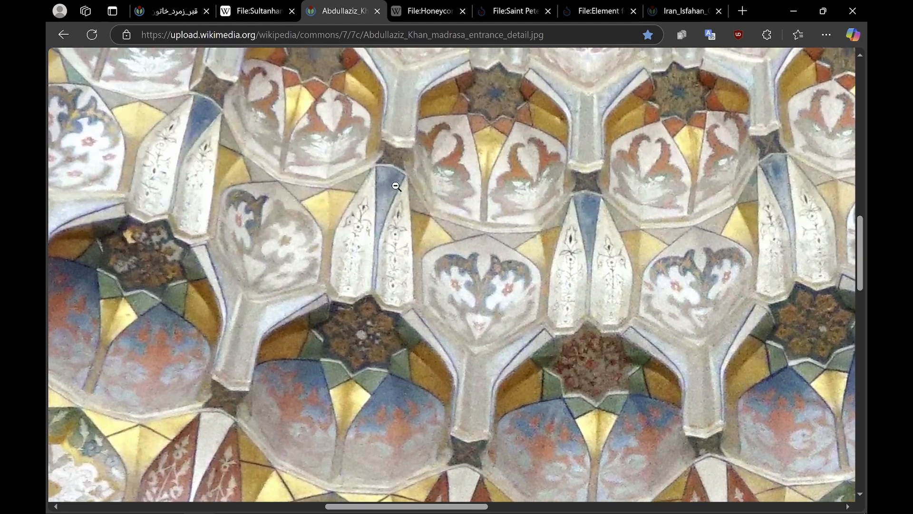
scroll(397, 241, "up", 2)
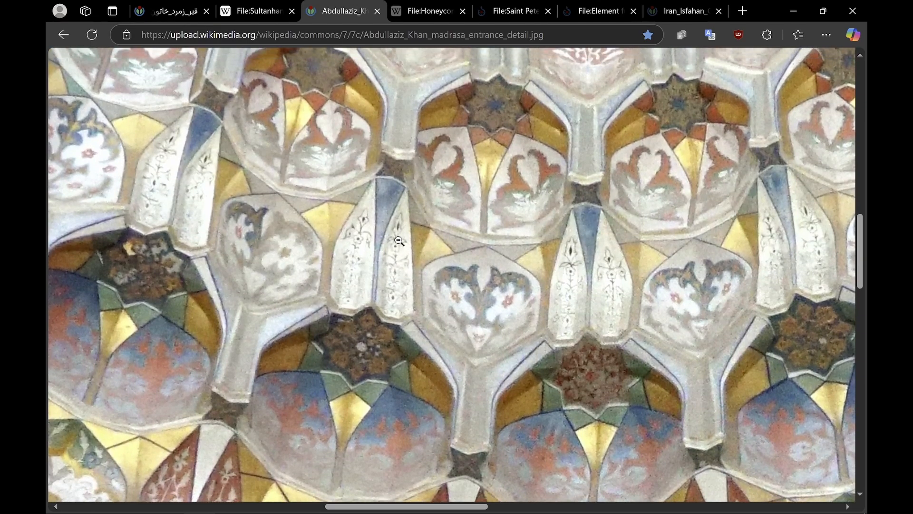
key("ctrl+alt+g")
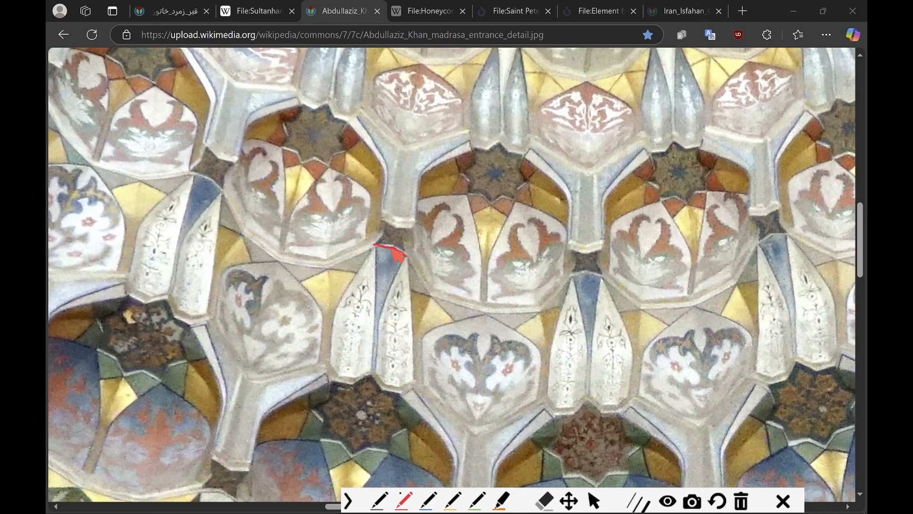
key("ctrl+alt+g")
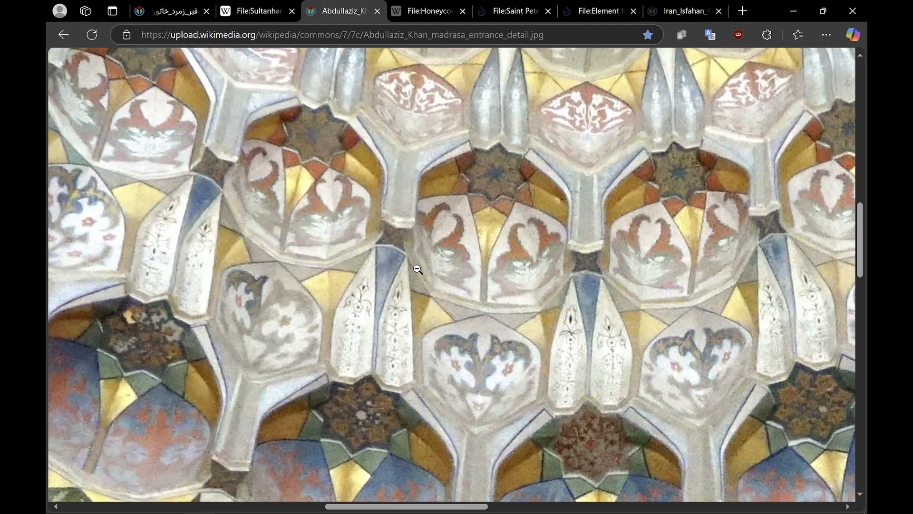
key("ctrl+alt+g")
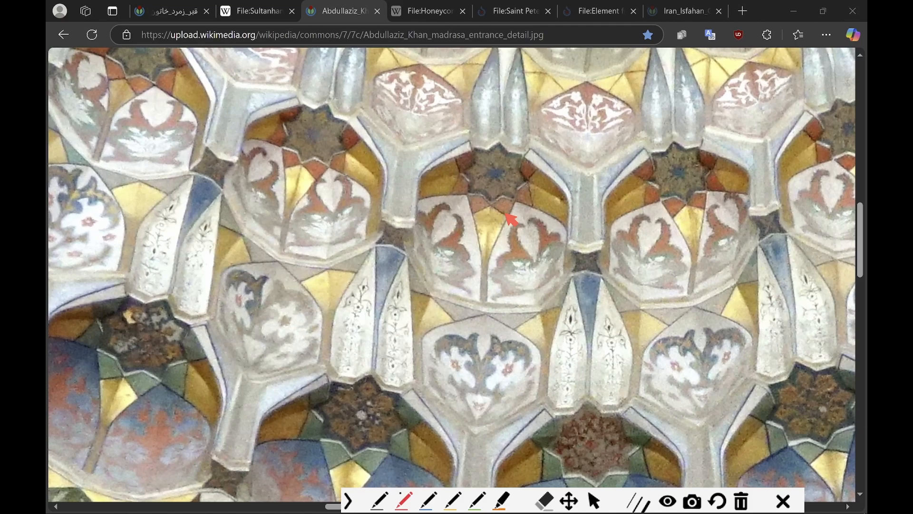
key("Escape")
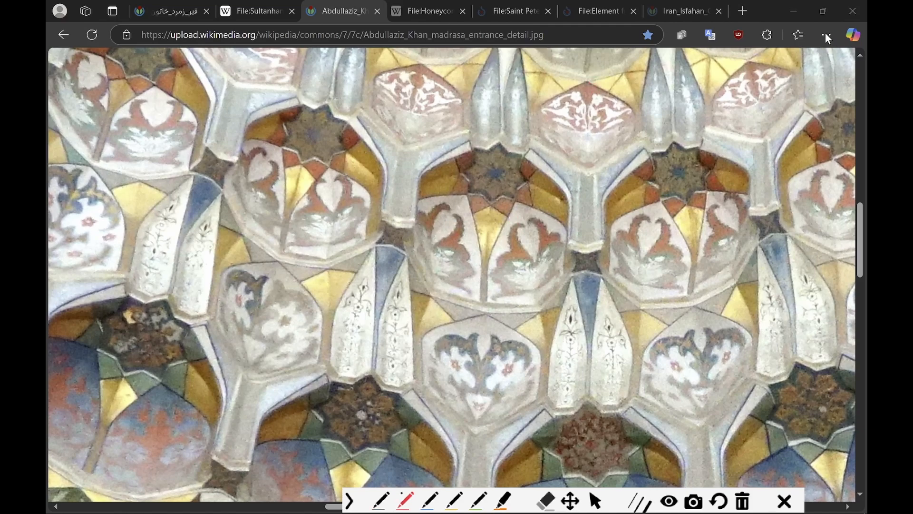
- Return to Rhinoceros and mirror a copy of the green vault half across a line through two opposite star points, with Project snapping on
left_click(800, 13)
right_click_drag(485, 267, 651, 262)
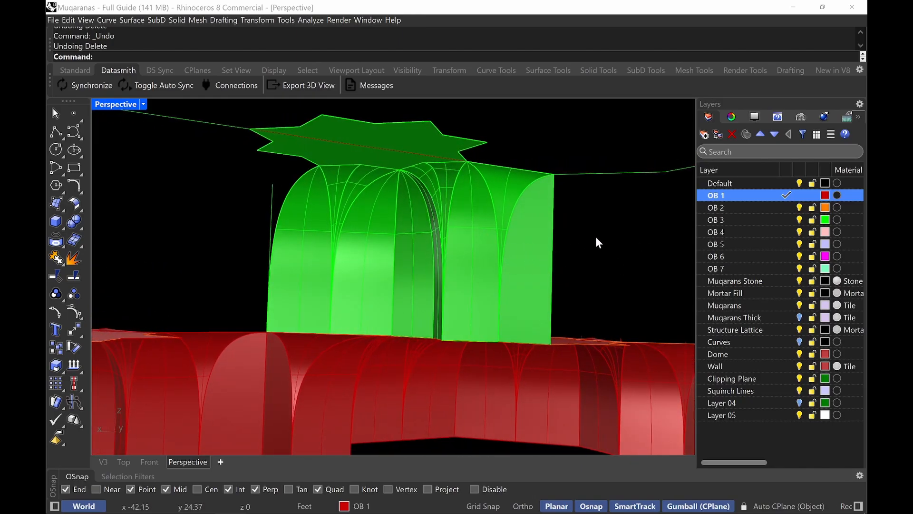
left_click_drag(598, 243, 317, 243)
right_click_drag(456, 236, 430, 263)
type("Mirror")
key("Return")
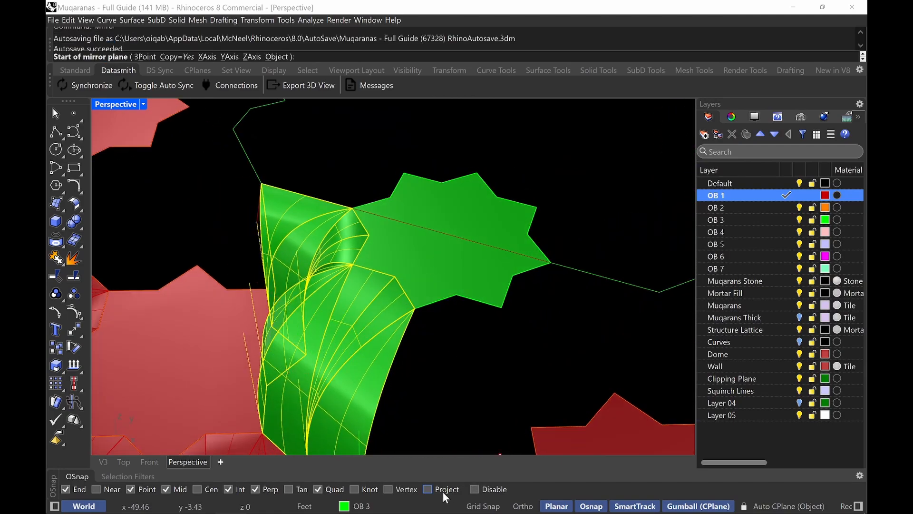
left_click(418, 306)
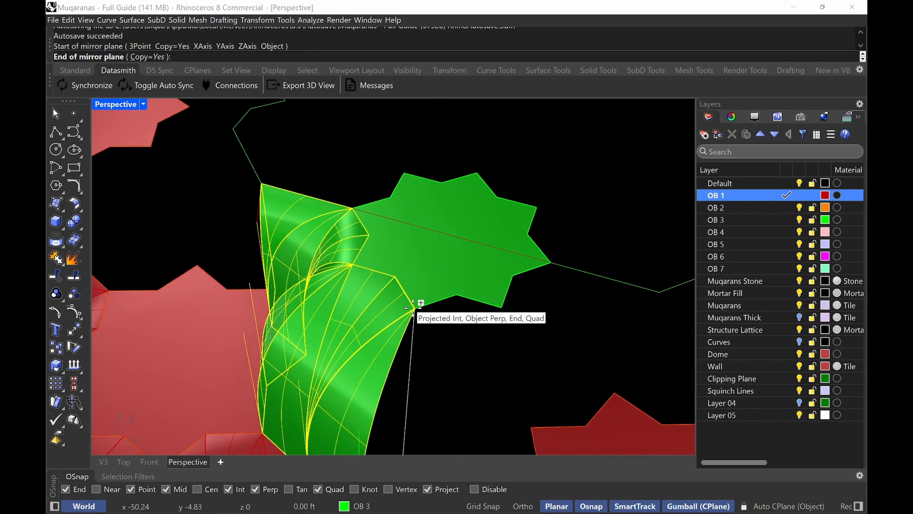
left_click(477, 177)
right_click_drag(475, 177, 526, 219)
key("Escape")
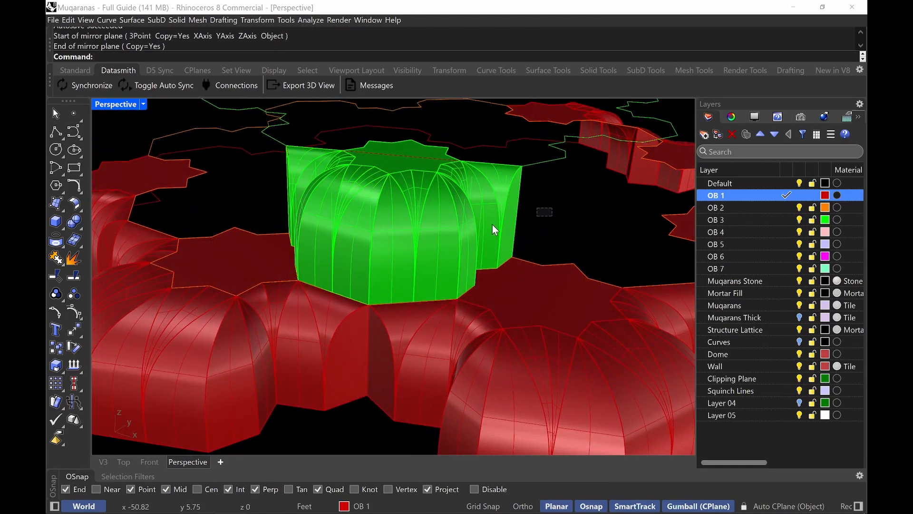
- Select the completed green vault cell together with its star surface
left_click_drag(492, 224, 400, 218)
right_click_drag(413, 190, 468, 238)
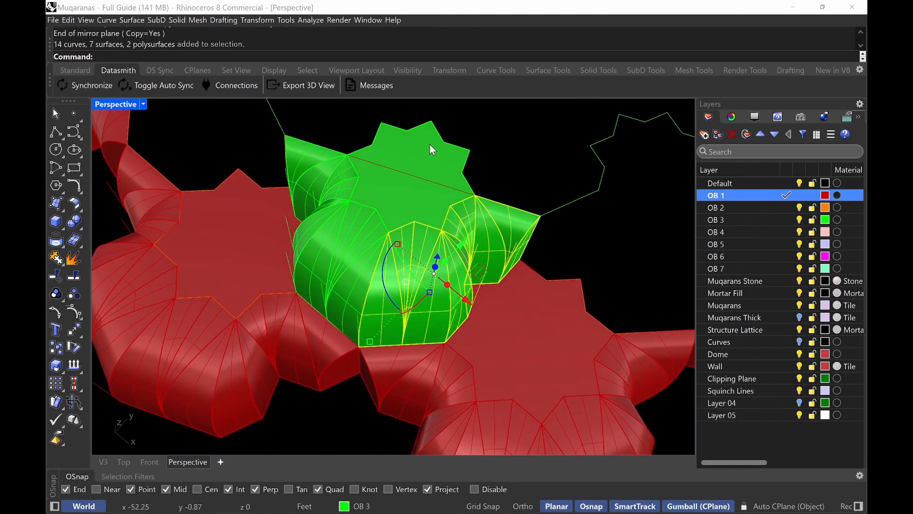
left_click(430, 144, "shift")
right_click_drag(514, 185, 484, 247, "shift")
right_click(487, 245)
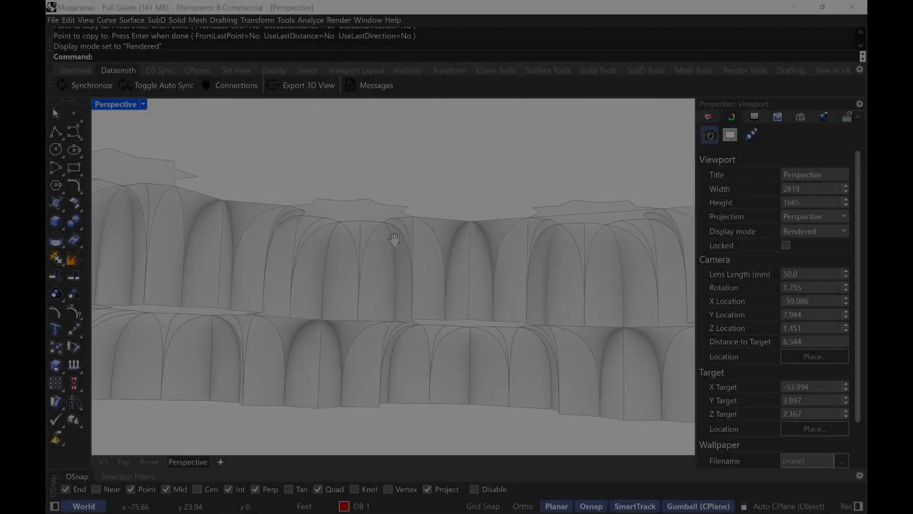
- Set the Perspective camera's lens length to 20 mm and inspect the two rendered vault tiers from inside
right_click_drag(436, 251, 490, 291)
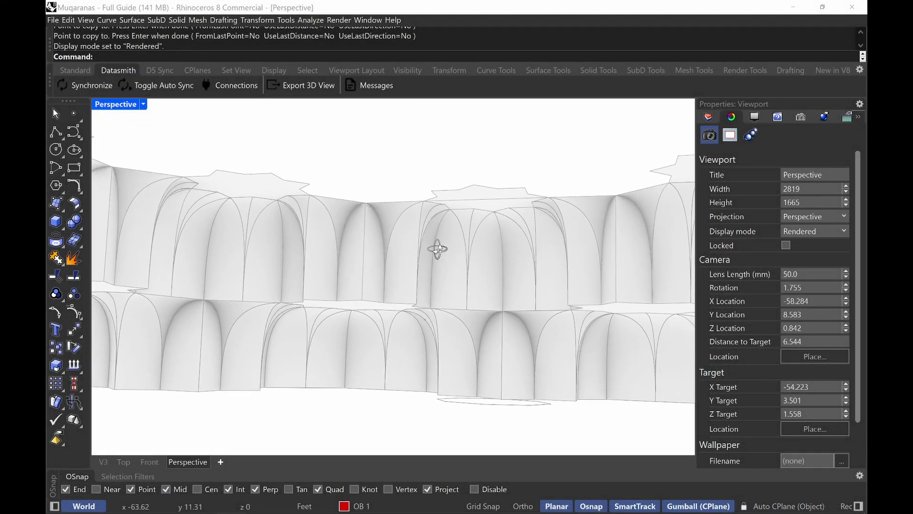
right_click_drag(474, 309, 482, 294)
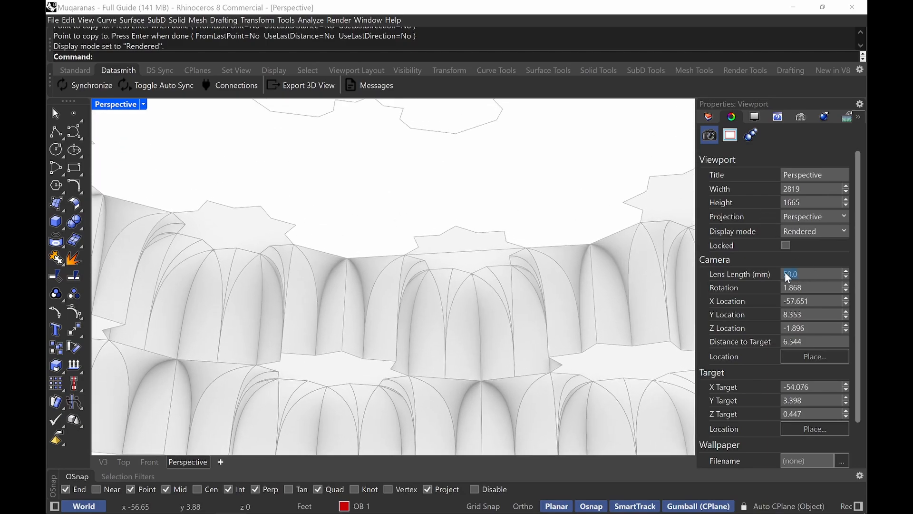
type("20")
key("Return")
right_click_drag(473, 225, 482, 314)
right_click_drag(456, 310, 410, 313)
right_click_drag(409, 313, 513, 314, "shift")
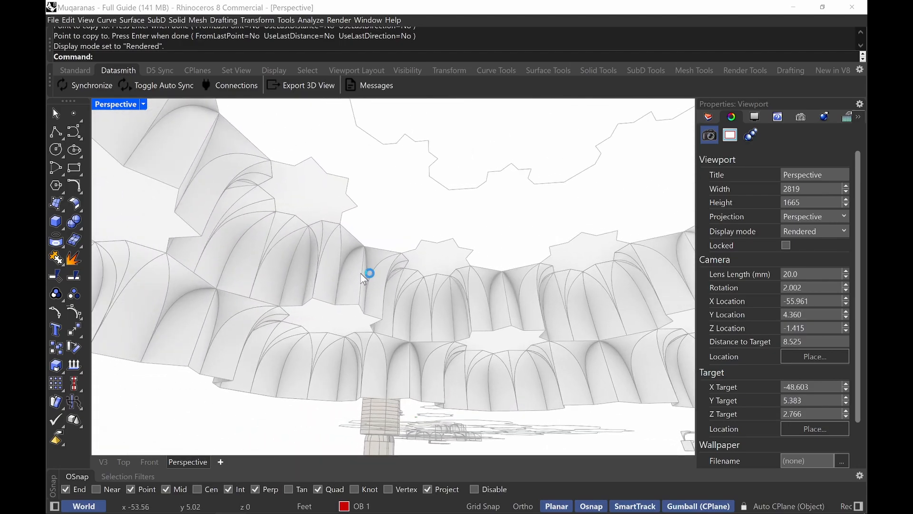
mouse_move(364, 279)
right_mouse_down()
mouse_move(318, 275)
mouse_move(365, 284)
right_mouse_up()
scroll(506, 302, "up", 6)
right_click_drag(559, 289, 435, 274, "shift")
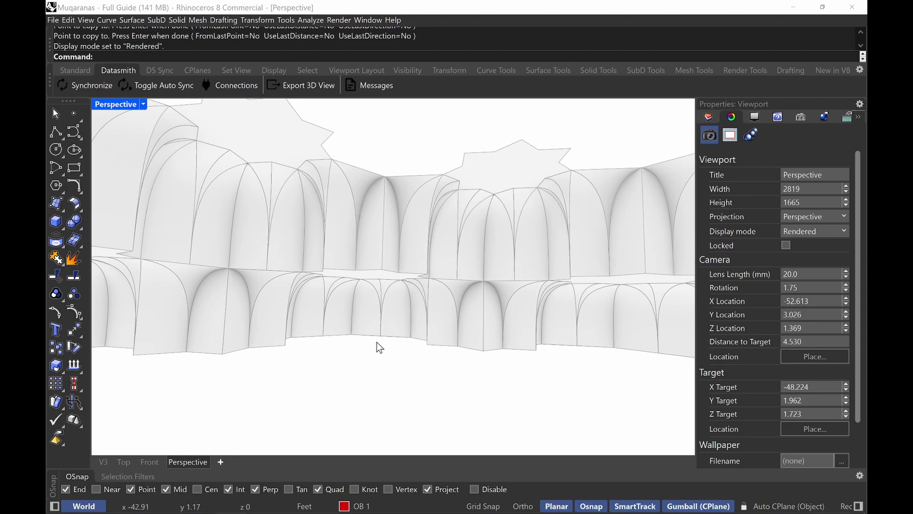
type("MoveFace")
key("Return")
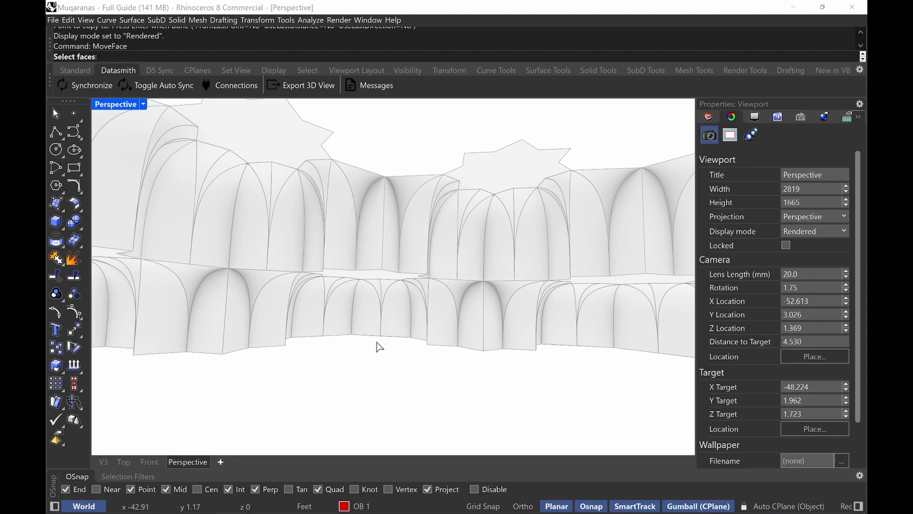
scroll(388, 296, "up", 2)
left_click(387, 298)
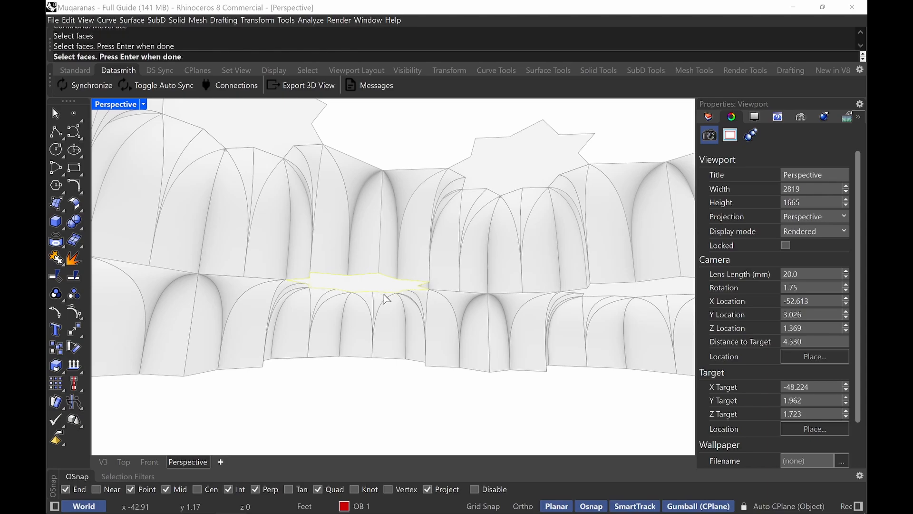
key("Return")
key("Escape")
- Extrude the flat star surface between the two vault tiers downward with the gumball
left_click(370, 292)
left_click(401, 316)
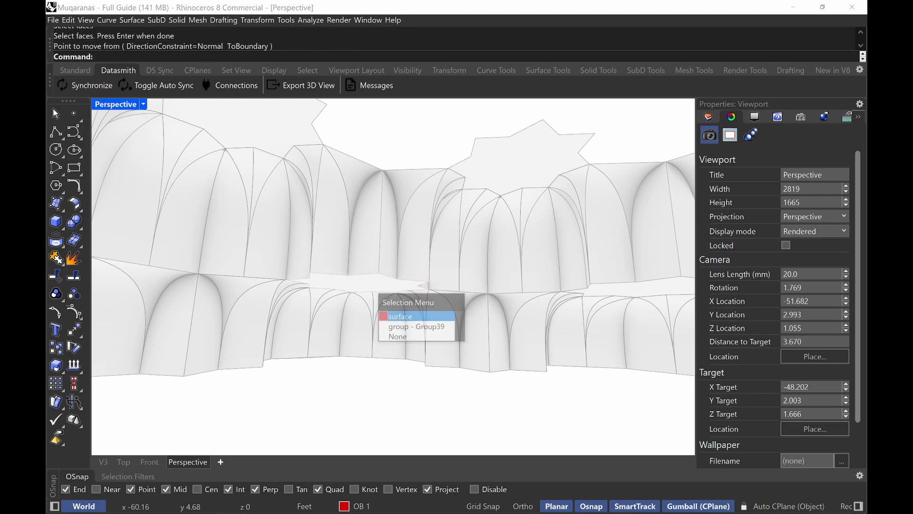
left_click_drag(364, 275, 360, 331)
left_click(392, 363)
right_click_drag(397, 364, 413, 352)
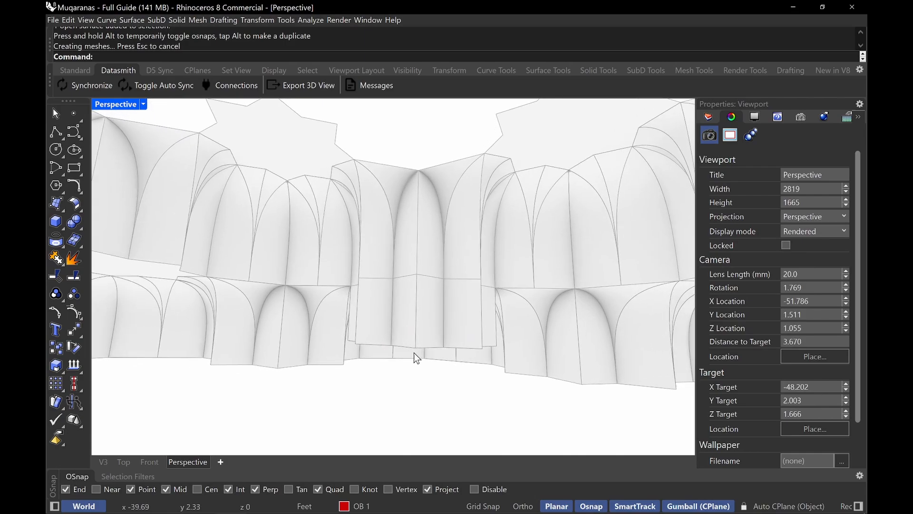
- Extrude the neighbouring star surface on the lower tier downward in the same way, then deselect it
right_click_drag(452, 259, 380, 291)
scroll(272, 320, "up", 3)
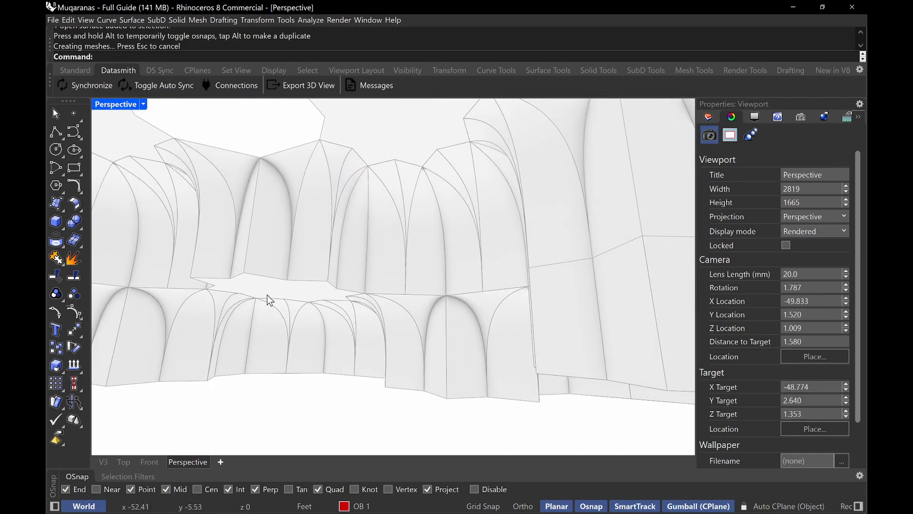
left_click(279, 282)
left_click(296, 309)
left_click(268, 297, "ctrl+shift")
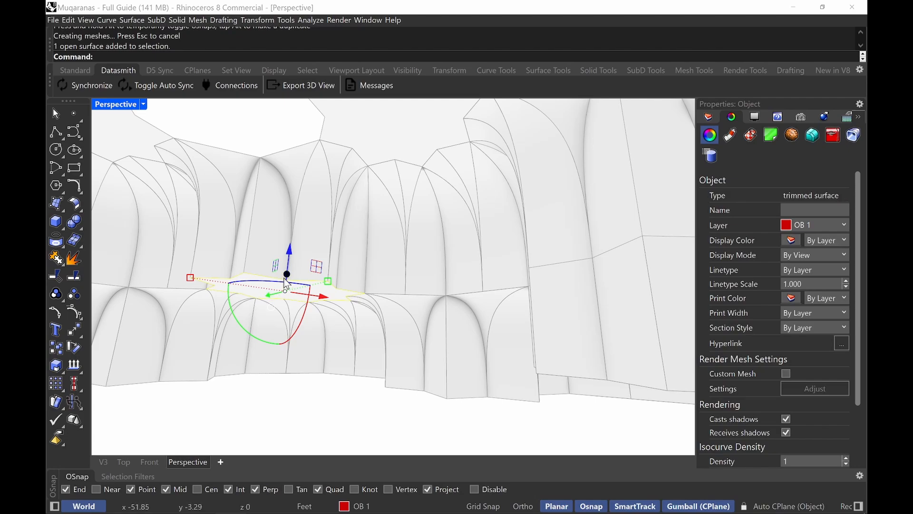
left_click_drag(269, 297, 307, 344)
key("Escape")
- Undo the gumball extrusions of the two star surfaces and clear the selection
right_click_drag(318, 351, 376, 364)
right_click_drag(337, 299, 370, 267)
key("ctrl+z")
key("ctrl+z")
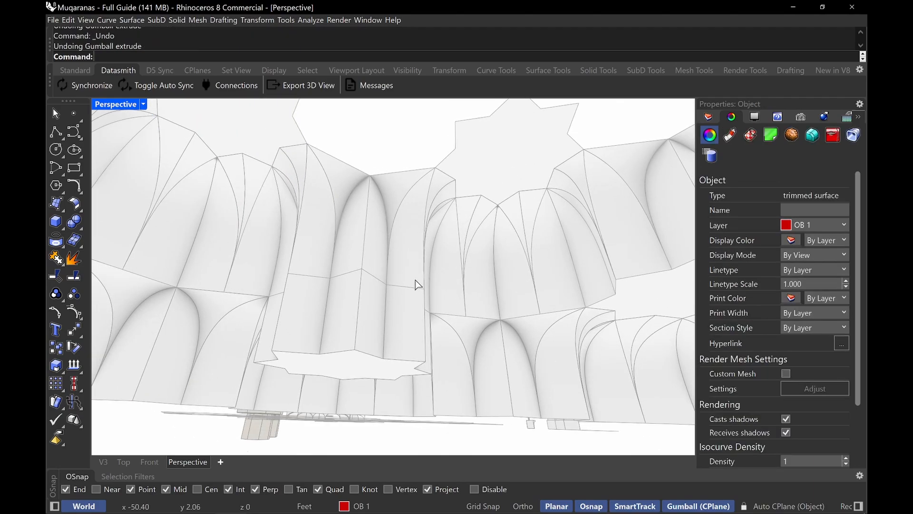
key("Escape")
- Examine the upper vault cells, their star surfaces and the joint with the lower tier from several angles
right_click_drag(267, 318, 341, 313, "shift")
right_click_drag(328, 232, 407, 256)
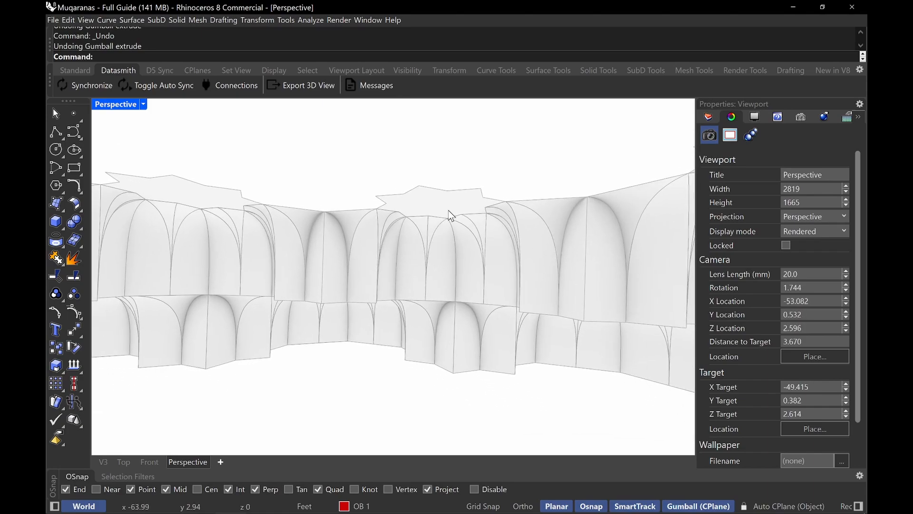
right_click_drag(487, 221, 398, 265)
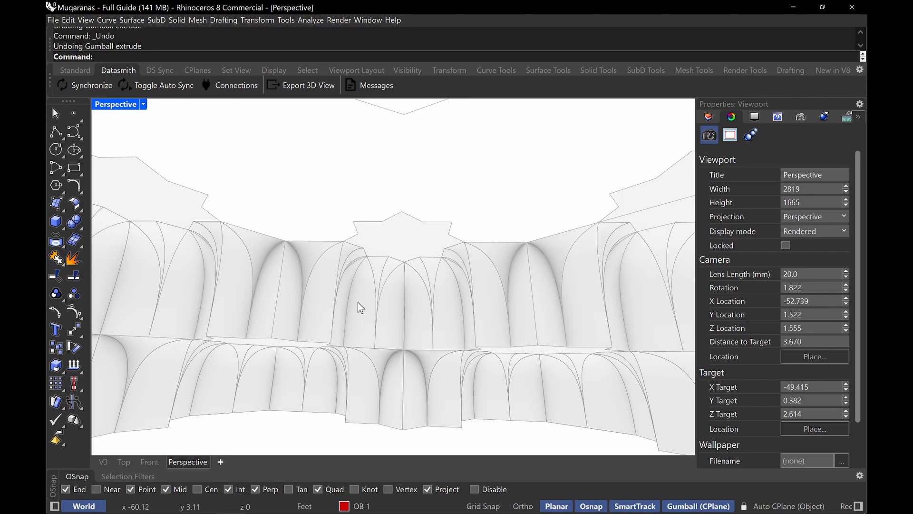
right_click_drag(449, 321, 453, 251)
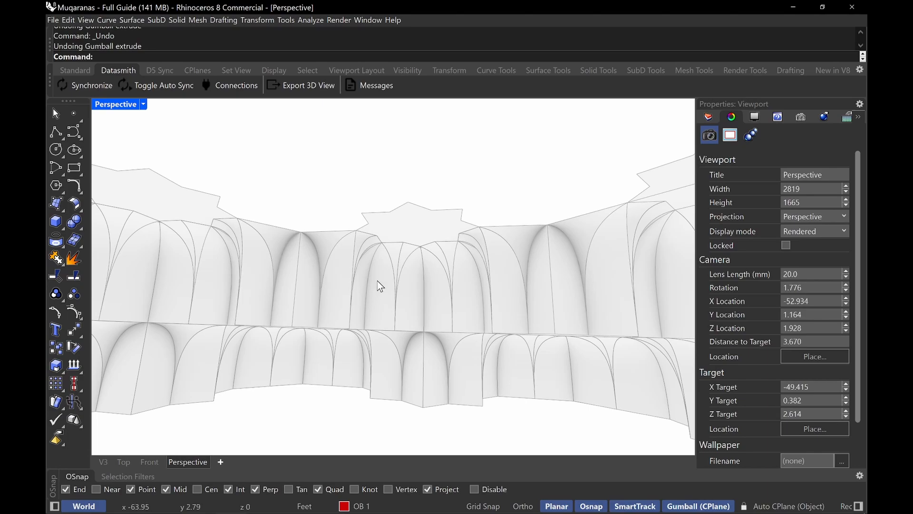
right_click_drag(405, 339, 453, 230)
scroll(453, 252, "down", 8)
scroll(435, 229, "up", 8)
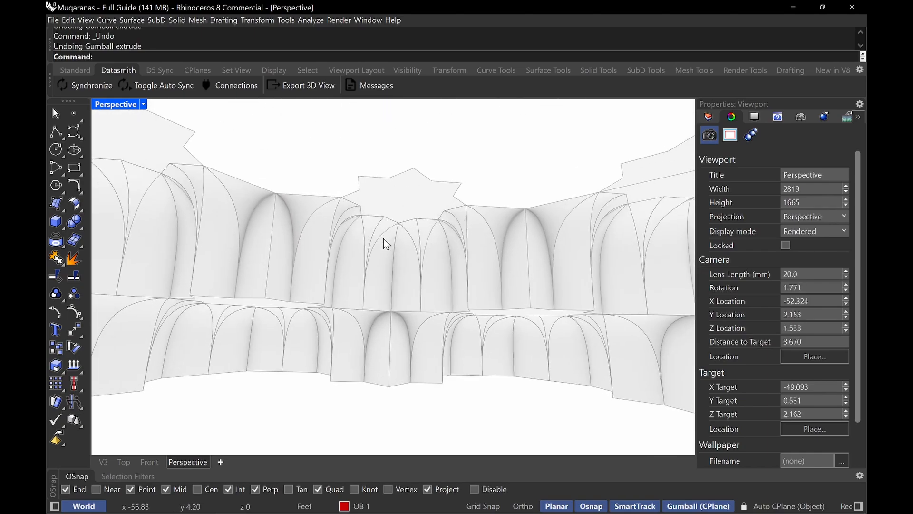
key("ctrl+shift+1")
mouse_move(365, 243)
left_mouse_down()
mouse_move(364, 220)
mouse_move(390, 217)
mouse_move(371, 259)
mouse_move(366, 242)
mouse_move(418, 222)
mouse_move(420, 260)
mouse_move(401, 225)
left_mouse_up()
key("Escape")
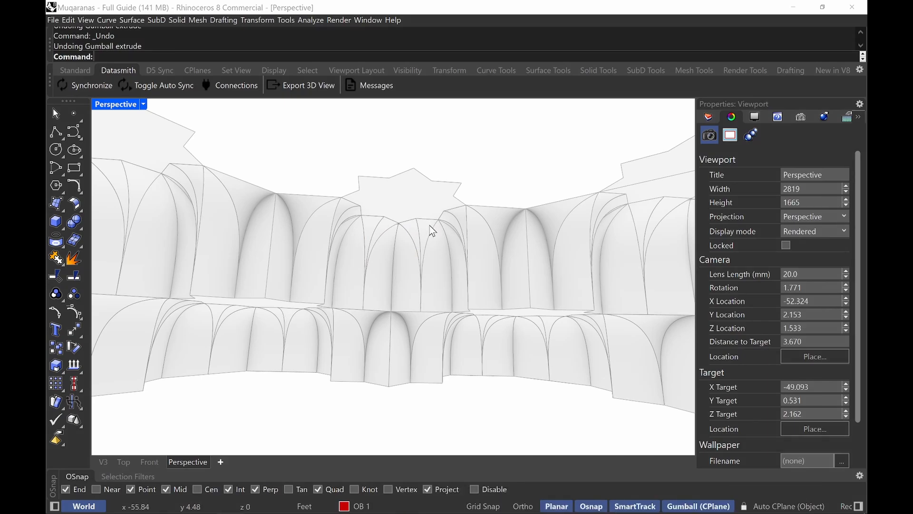
right_click_drag(412, 294, 452, 286)
- Switch to Microsoft Edge and trace in red a blue wedge and the yellow wedge between red-patterned panels, then clear the markup
key("super")
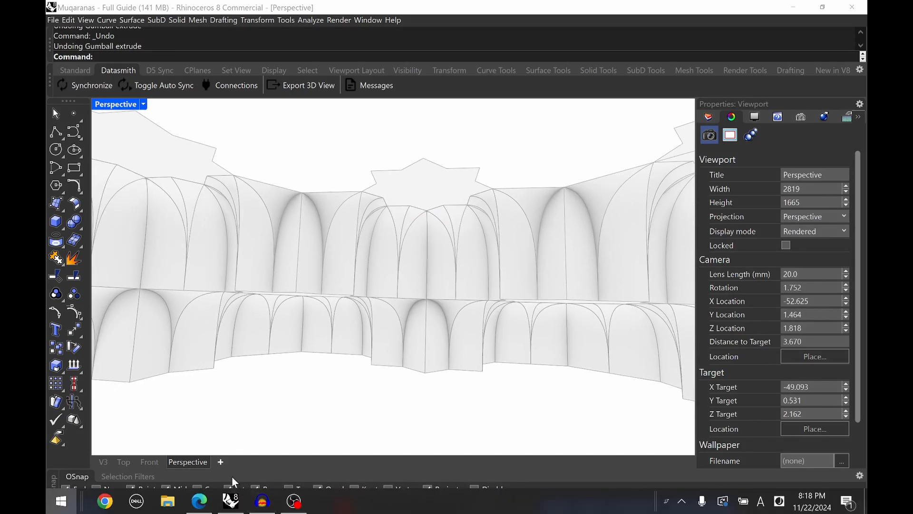
left_click(200, 501)
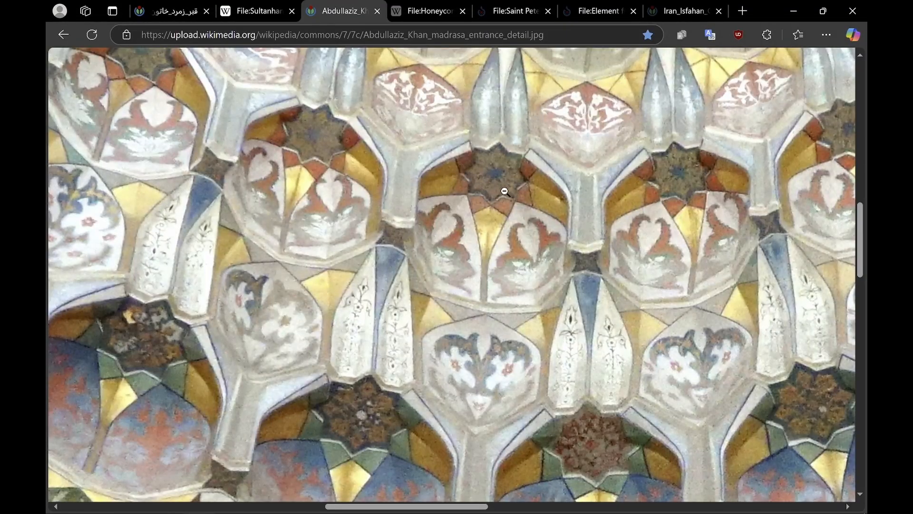
key("ctrl+alt+g")
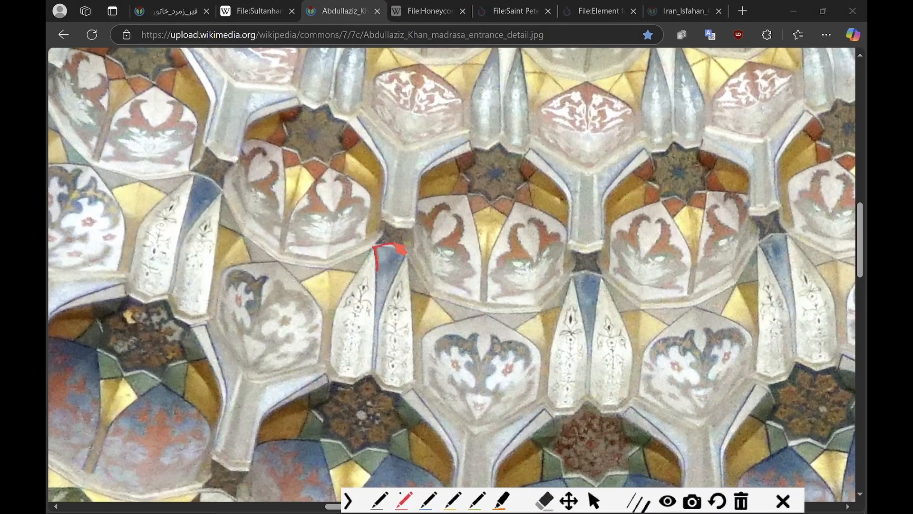
mouse_move(481, 255)
left_mouse_down()
mouse_move(473, 230)
mouse_move(491, 260)
left_mouse_up()
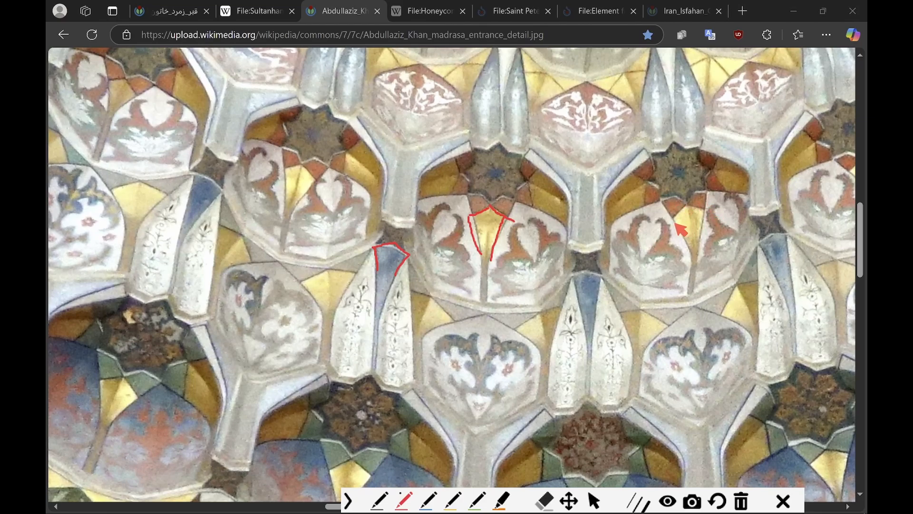
mouse_move(676, 224)
left_mouse_down()
mouse_move(690, 250)
mouse_move(680, 248)
left_mouse_up()
key("Escape")
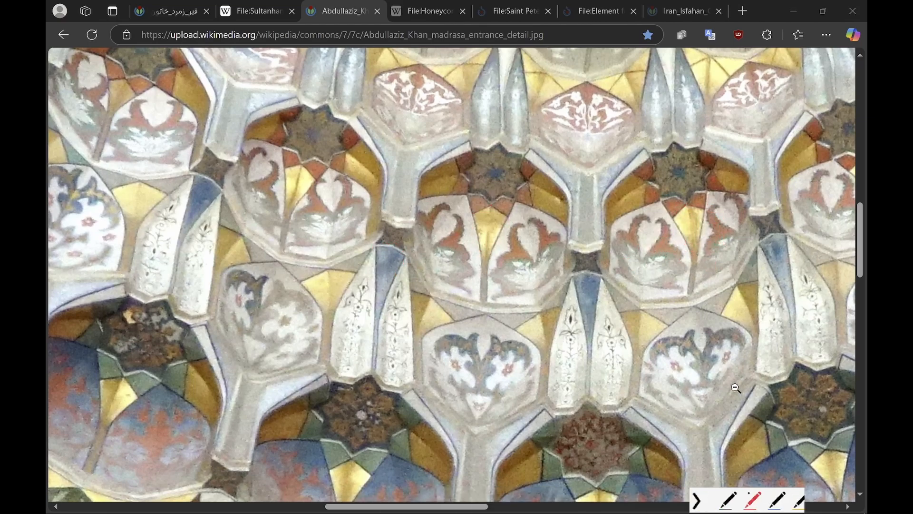
- Draw red upward arrows on two pairs of tall white panels in the photo, then clear the markup
key("ctrl+alt+g")
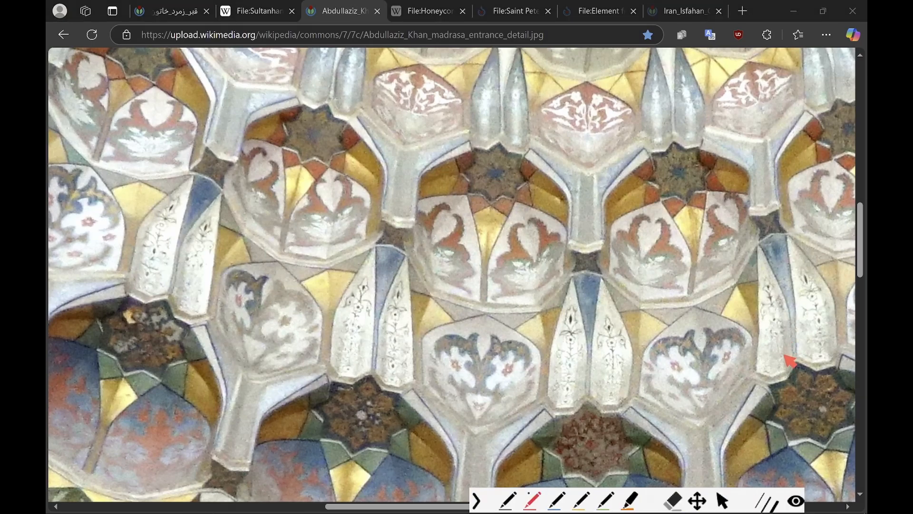
mouse_move(839, 364)
left_mouse_down()
mouse_move(820, 358)
mouse_move(809, 305)
mouse_move(819, 320)
left_mouse_up()
left_click_drag(782, 362, 777, 314)
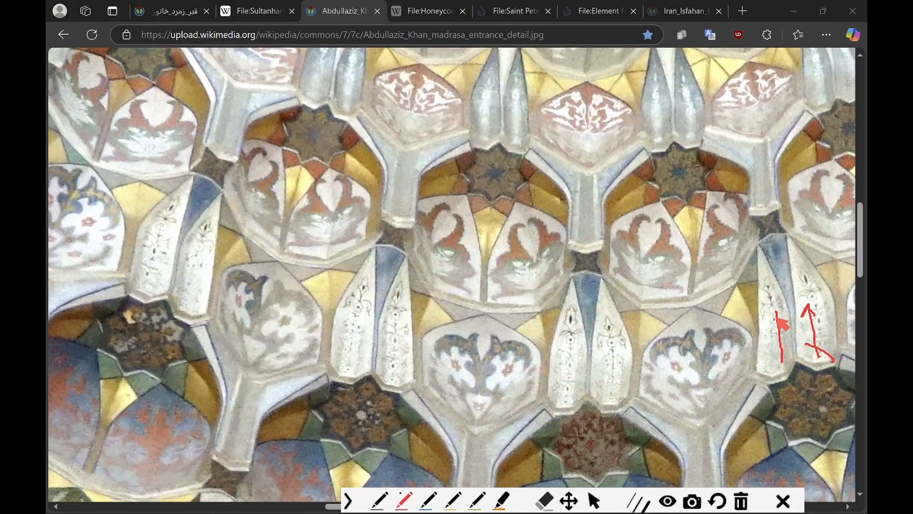
left_click_drag(615, 393, 614, 354)
left_click_drag(564, 401, 571, 374)
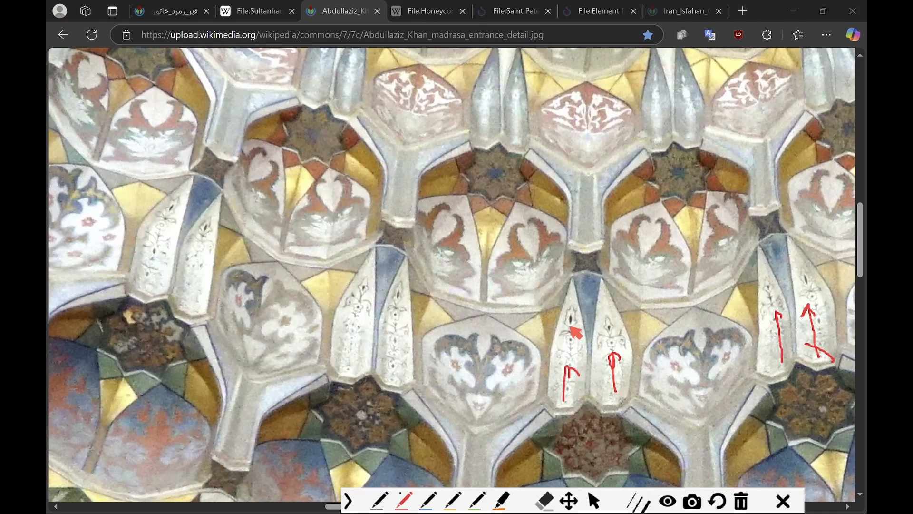
key("Escape")
- Trace in red the curved arch edge beside the reddish-brown star below the white panels, then clear the markup
scroll(592, 319, "down", 1)
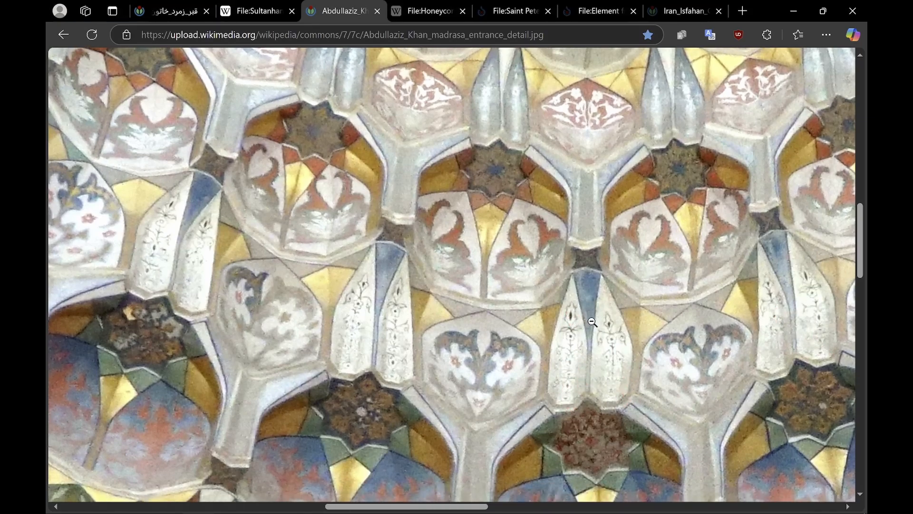
scroll(576, 333, "down", 1)
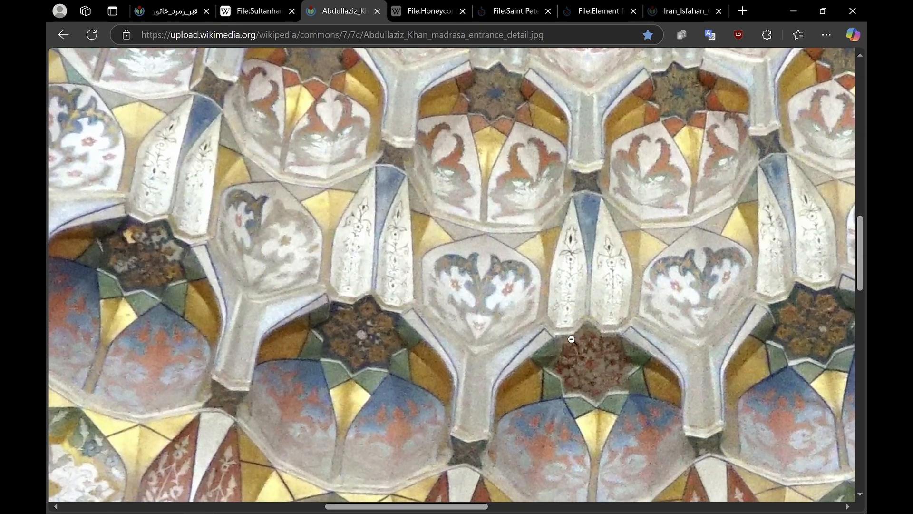
key("ctrl+alt+g")
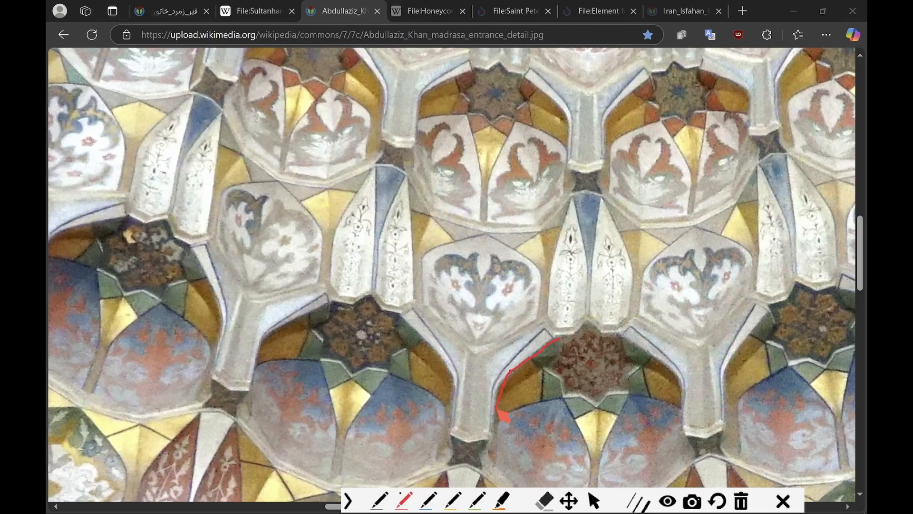
key("ctrl+alt+g")
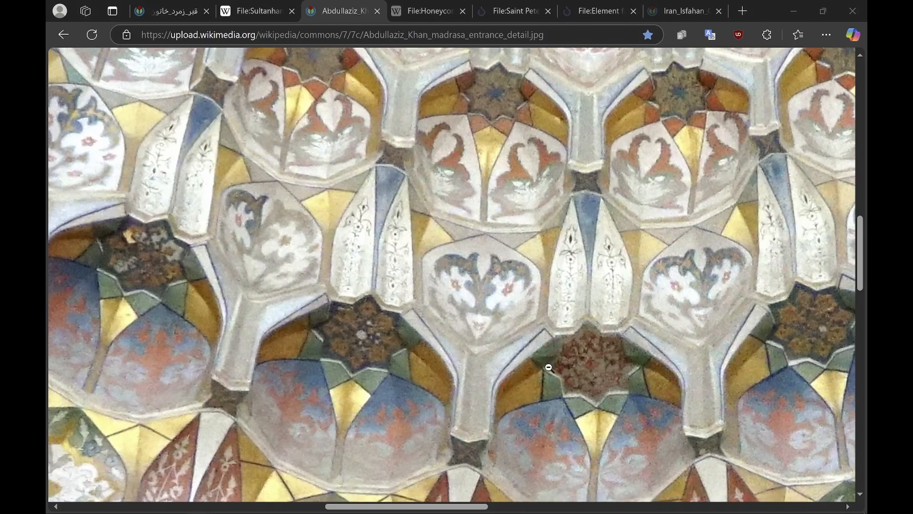
- Draw red vertical guides from the reddish-brown star's arch up through the white panels and lines across the star, then clear them
key("ctrl+alt+g")
left_click_drag(529, 358, 534, 232)
left_click_drag(557, 335, 550, 275)
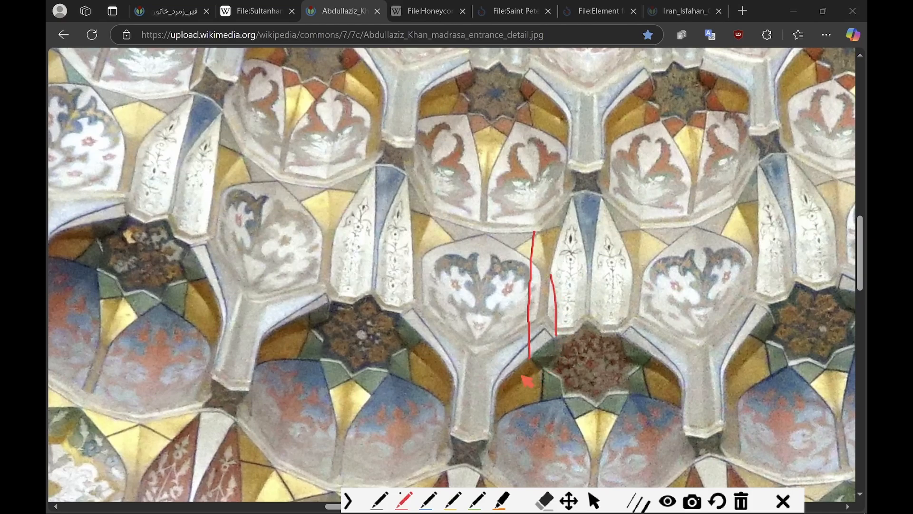
mouse_move(569, 374)
left_mouse_down()
mouse_move(689, 365)
mouse_move(418, 385)
mouse_move(698, 367)
mouse_move(674, 365)
mouse_move(653, 232)
left_mouse_up()
left_click_drag(619, 335, 620, 213)
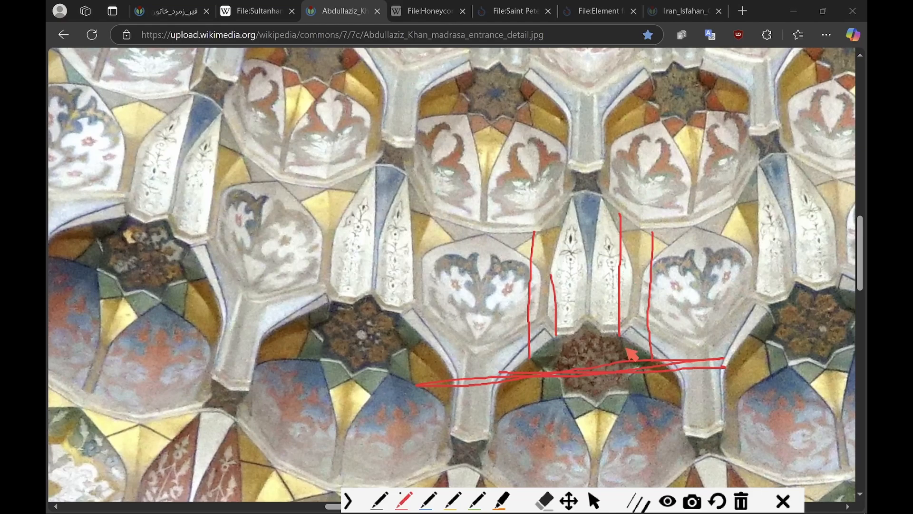
key("Escape")
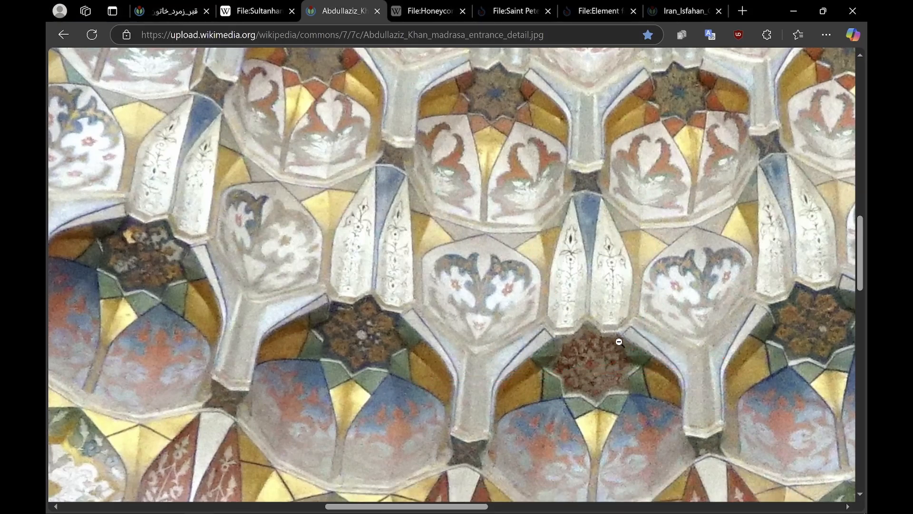
- Trace in red the upper edge of the small dark star beneath the column between the orange-patterned cells, then clear the markup
scroll(607, 159, "up", 1)
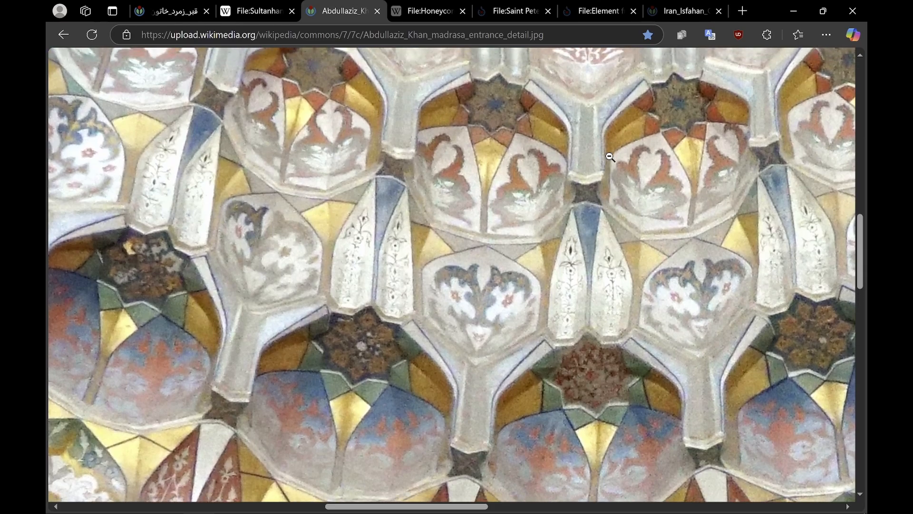
key("ctrl+alt+g")
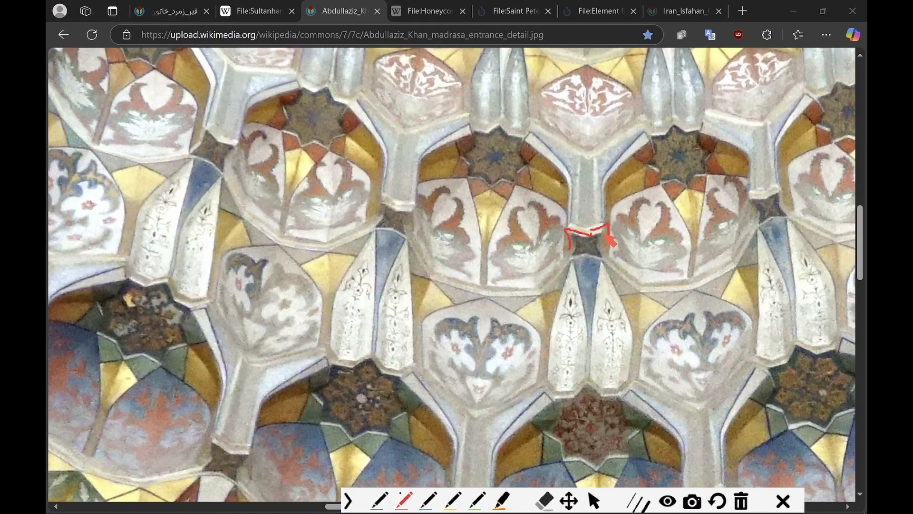
mouse_move(571, 230)
left_mouse_down()
mouse_move(584, 147)
mouse_move(569, 212)
left_mouse_up()
key("Escape")
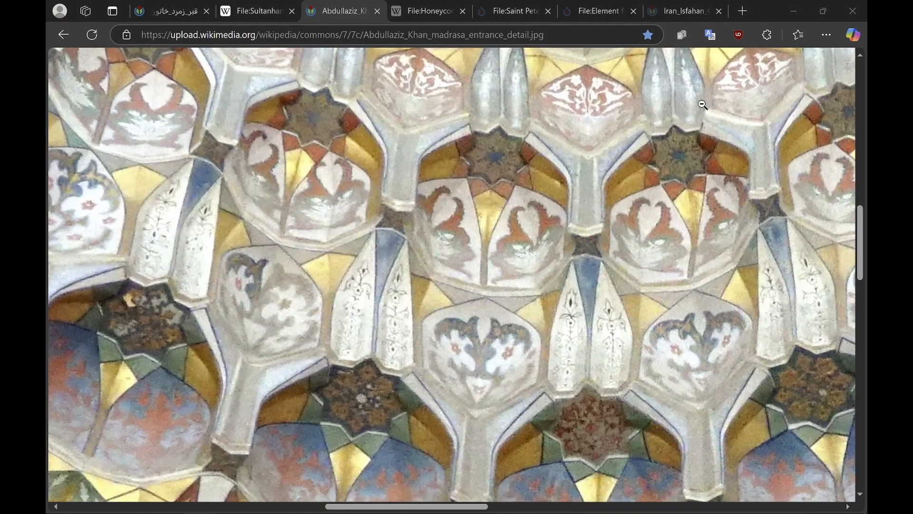
- Switch to Rhino and set the Perspective viewport of the vault tiers to Shaded display
left_click(791, 12)
right_click_drag(441, 329, 463, 290)
scroll(532, 376, "up", 6)
right_click_drag(532, 375, 286, 328, "shift")
right_click_drag(304, 342, 401, 284)
scroll(401, 284, "down", 5)
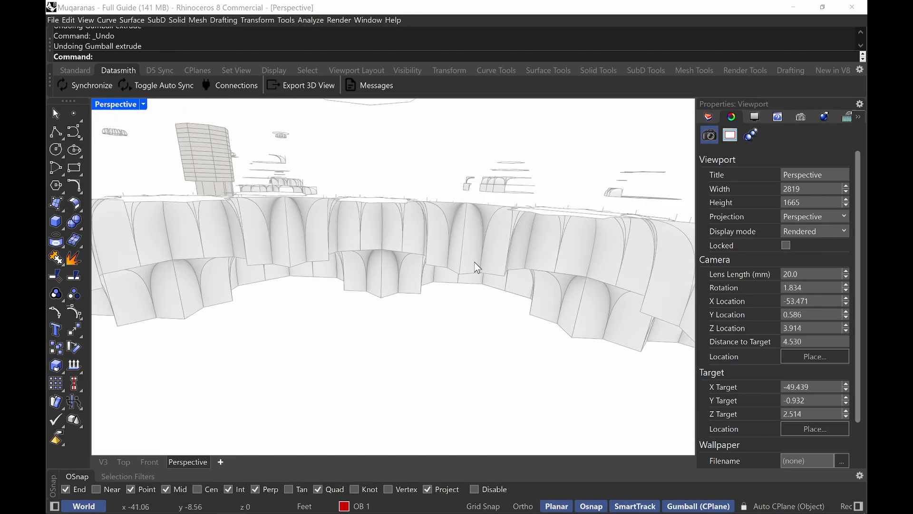
right_click_drag(475, 262, 413, 329)
scroll(413, 329, "down", 4)
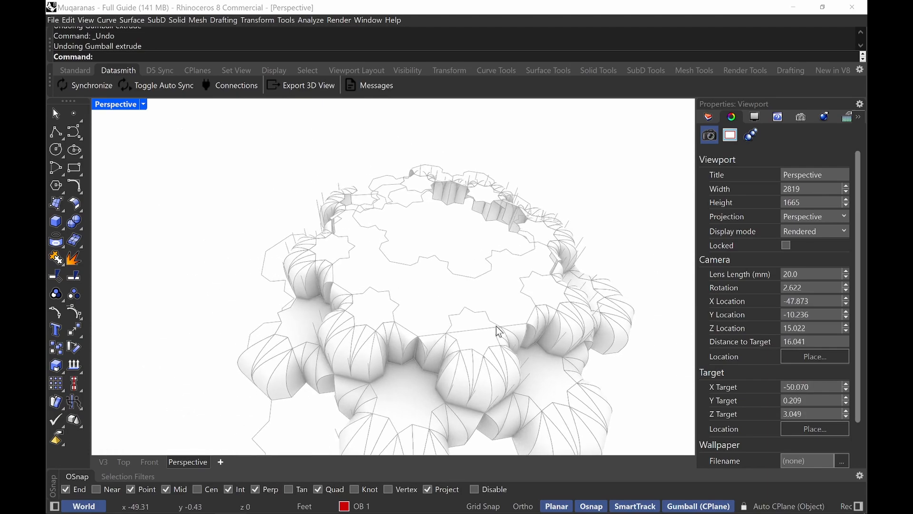
left_click(143, 104)
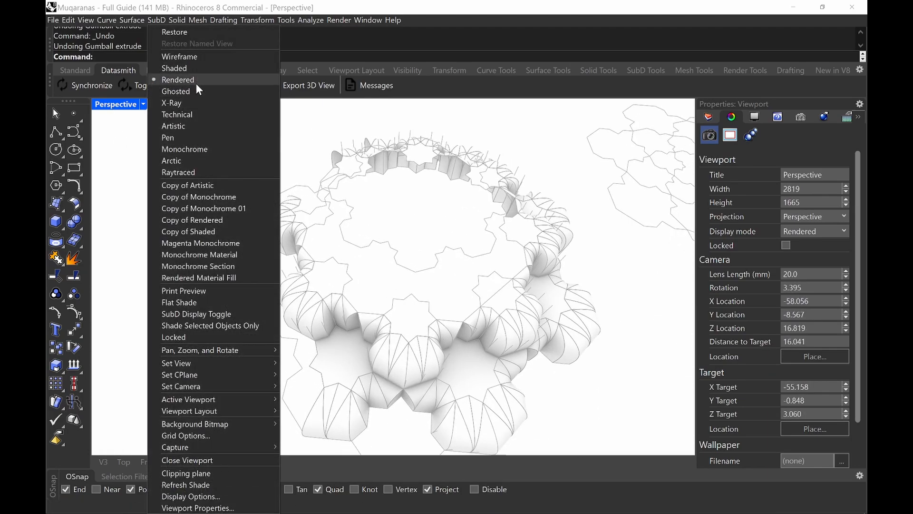
left_click(191, 65)
mouse_move(357, 253)
right_mouse_down()
mouse_move(378, 267)
mouse_move(364, 319)
right_mouse_up()
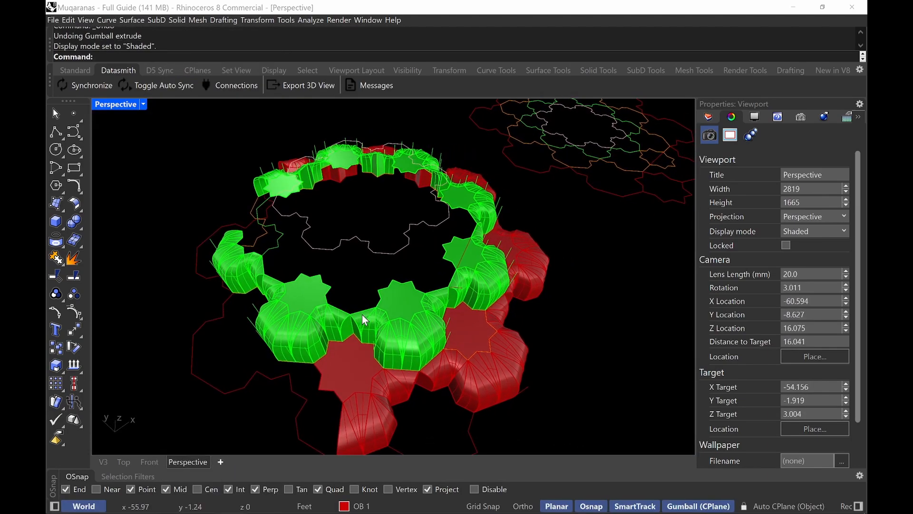
- Select the whole green and red tier assembly with its curves and place a copy of it along the X axis
left_click(406, 299)
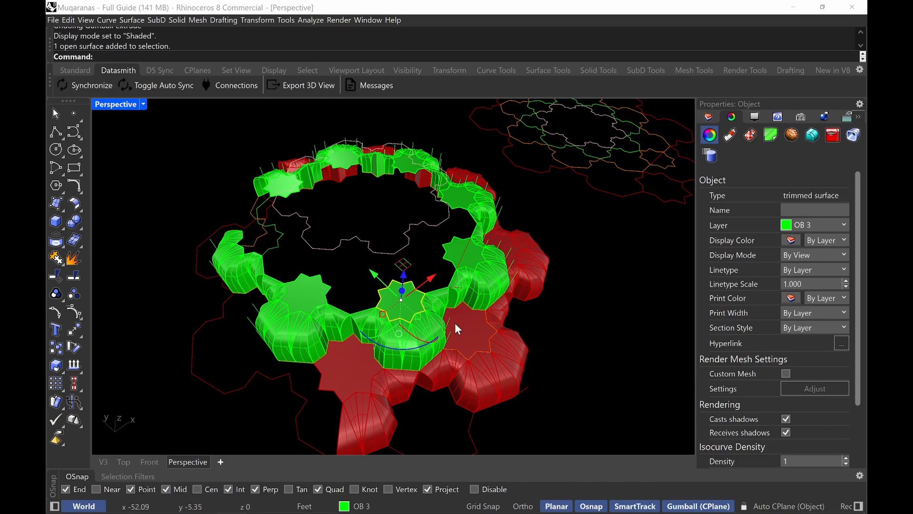
scroll(455, 323, "down", 4)
right_click_drag(470, 319, 443, 304)
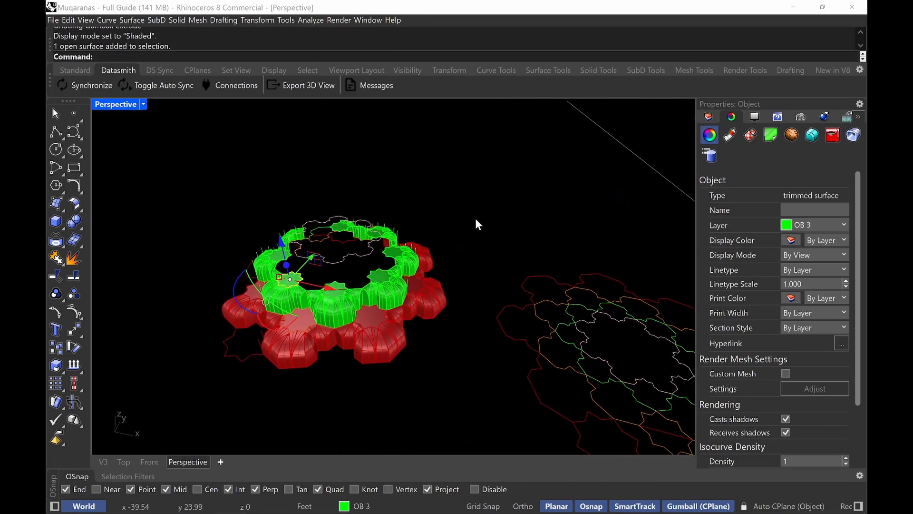
left_click_drag(479, 209, 206, 369)
right_click_drag(207, 369, 528, 245)
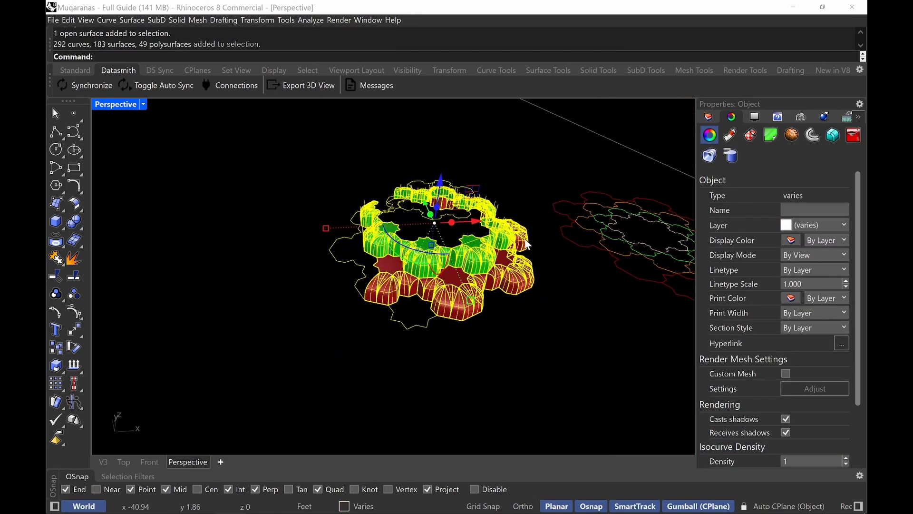
left_click_drag(478, 220, 245, 233, "alt")
right_click_drag(360, 298, 439, 307, "shift")
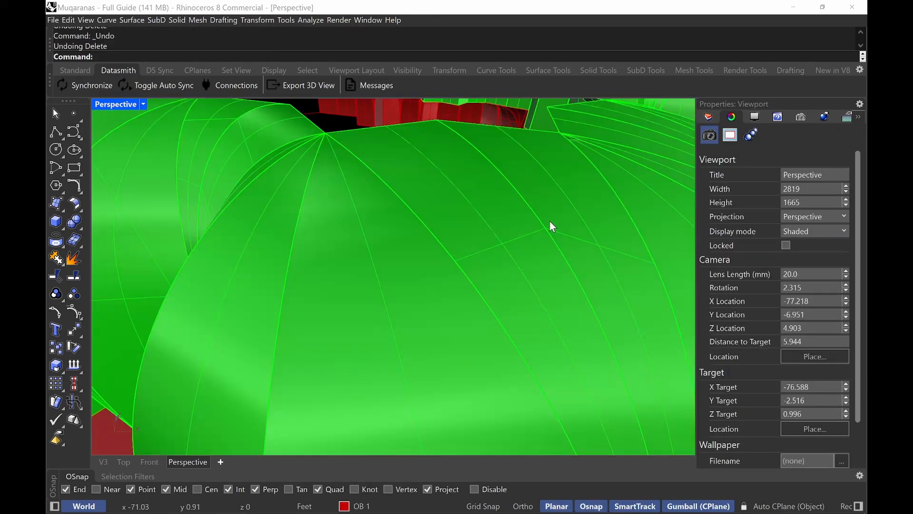
- In the copied assembly, delete the central green cell surfaces below the open star outline
right_click_drag(549, 221, 458, 281)
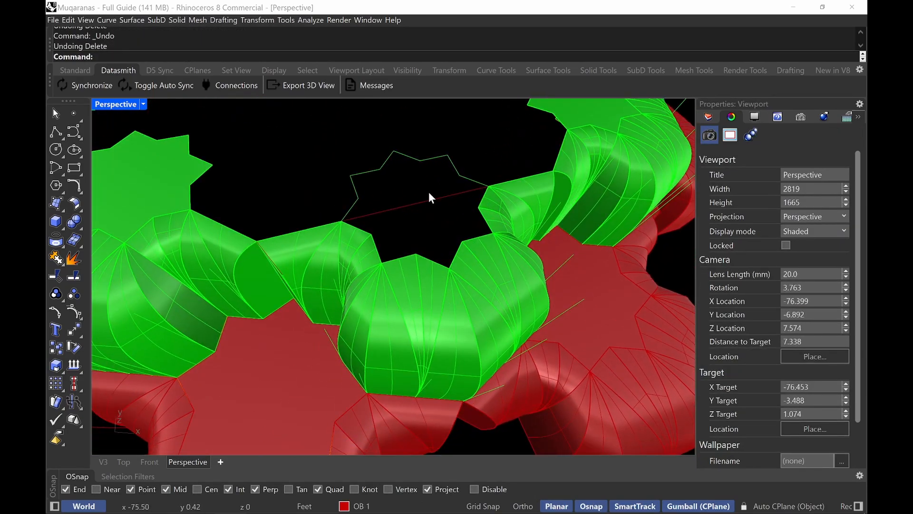
left_click(432, 317)
key("Delete")
left_click(464, 309)
key("Delete")
left_click(478, 307)
key("Delete")
left_click(483, 288)
key("Delete")
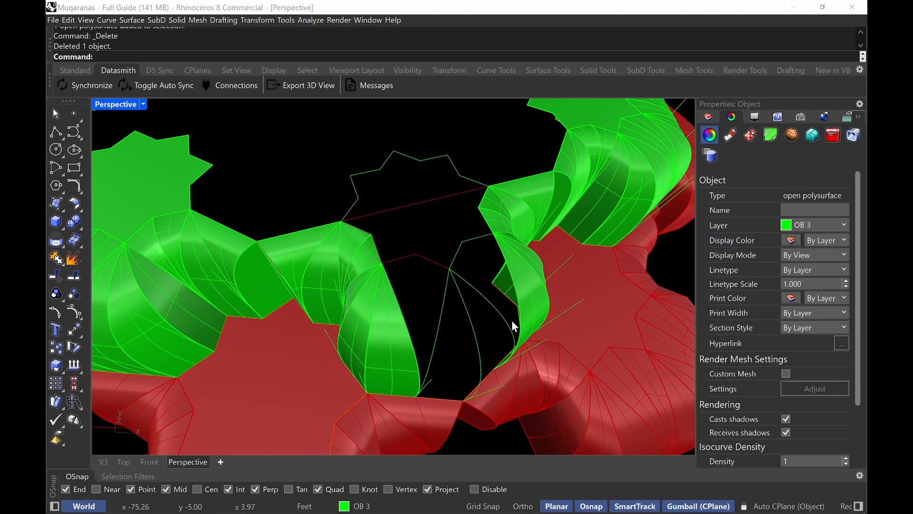
key("Delete")
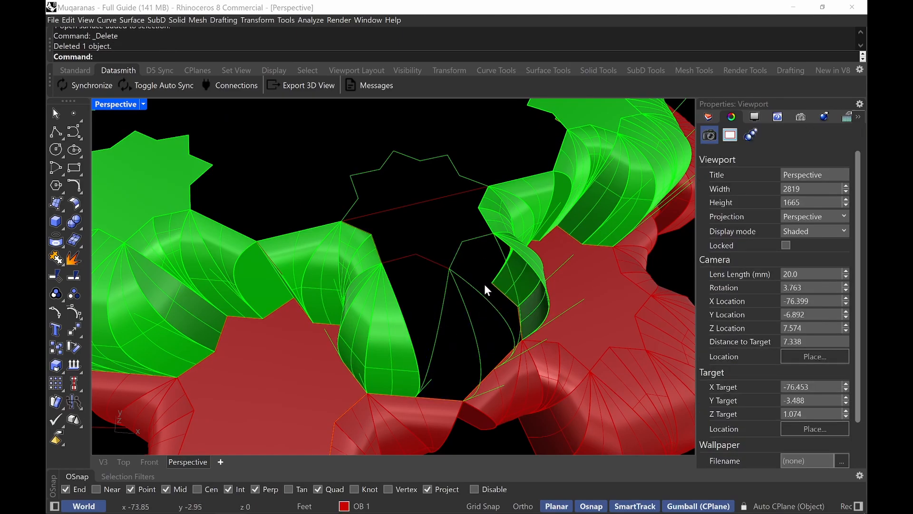
- Delete the leftover rib curves, the red line across the star outline and the green surfaces on one side of the gap
left_click_drag(440, 292, 438, 281)
key("Delete")
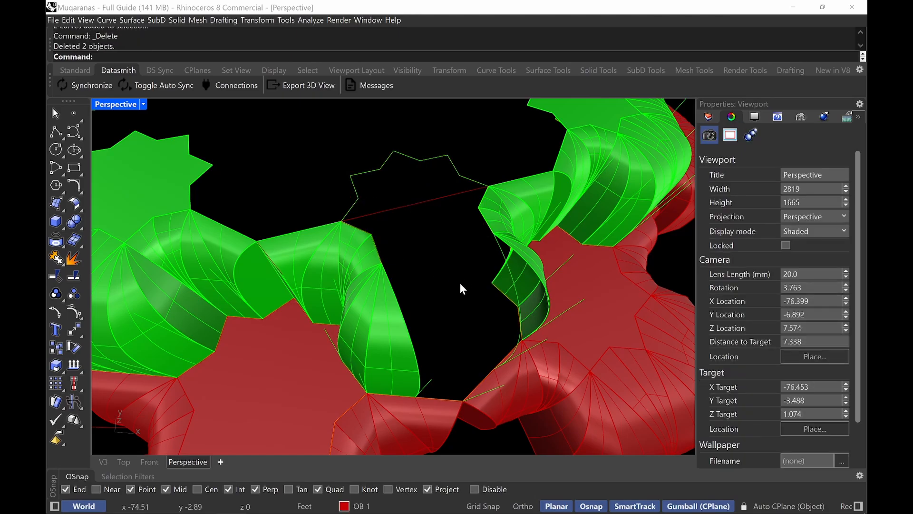
key("Delete")
left_click_drag(383, 303, 368, 253)
left_click(404, 205)
key("Delete")
key("Delete")
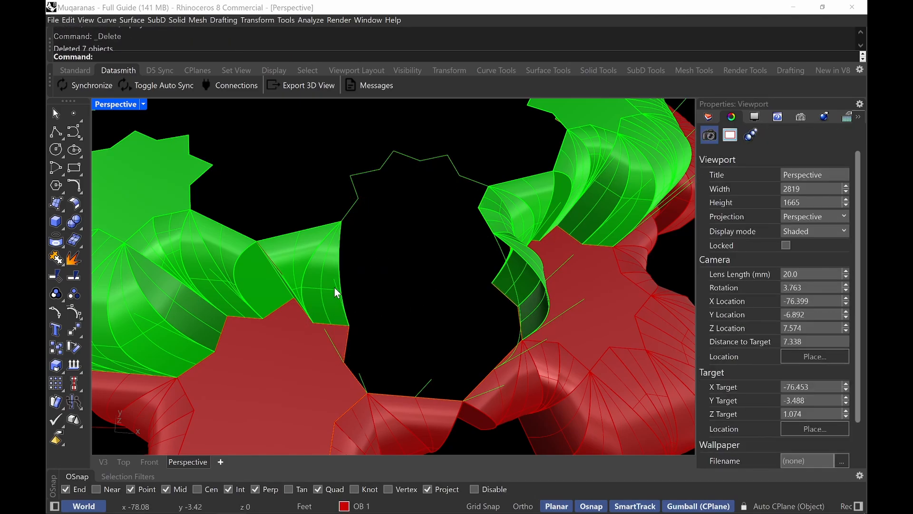
- Delete the remaining green surfaces and rib curves on the other side of the gap, keeping the short green guide lines
right_click_drag(469, 261, 413, 298)
left_click(429, 308)
key("Delete")
left_click(448, 280)
key("Delete")
key("Escape")
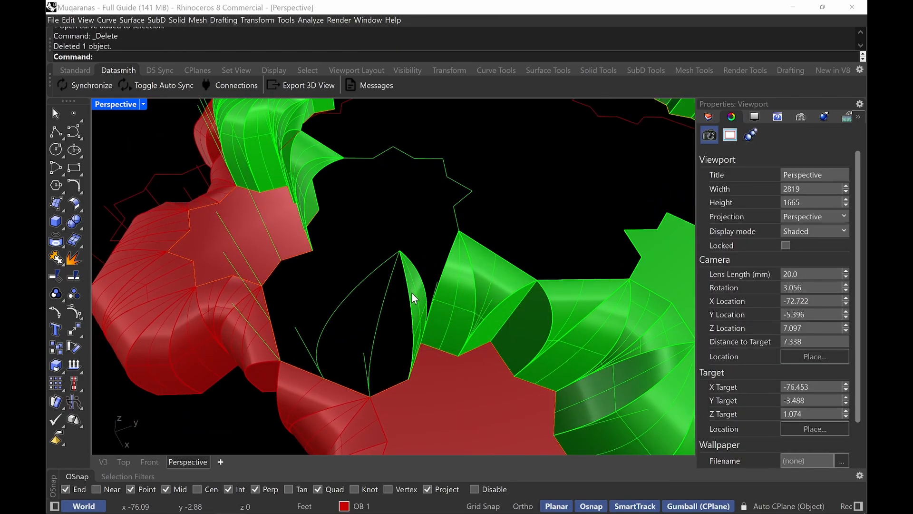
left_click(426, 292)
left_click(414, 285)
key("Delete")
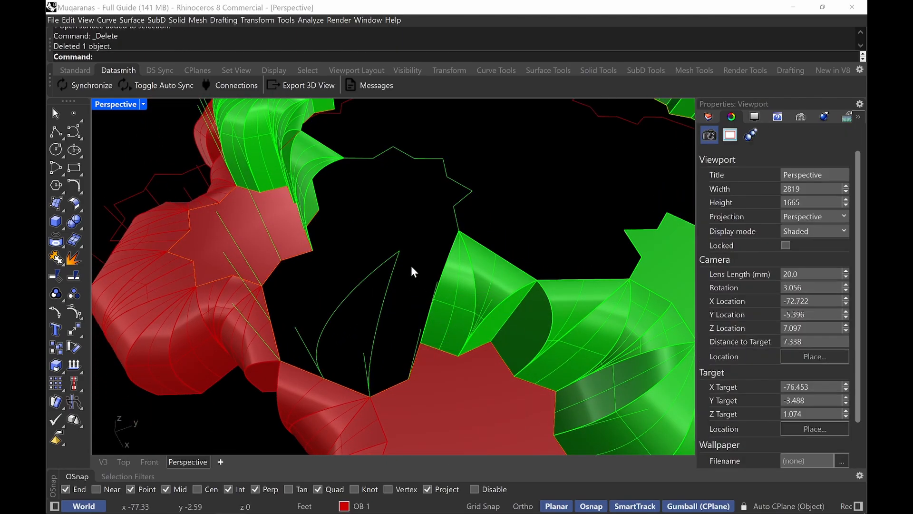
left_click_drag(411, 265, 350, 279)
key("Delete")
mouse_move(350, 278)
right_mouse_down()
mouse_move(393, 265)
mouse_move(414, 276)
mouse_move(428, 265)
mouse_move(404, 298)
mouse_move(389, 277)
mouse_move(386, 298)
mouse_move(402, 302)
mouse_move(383, 312)
mouse_move(362, 276)
right_mouse_up()
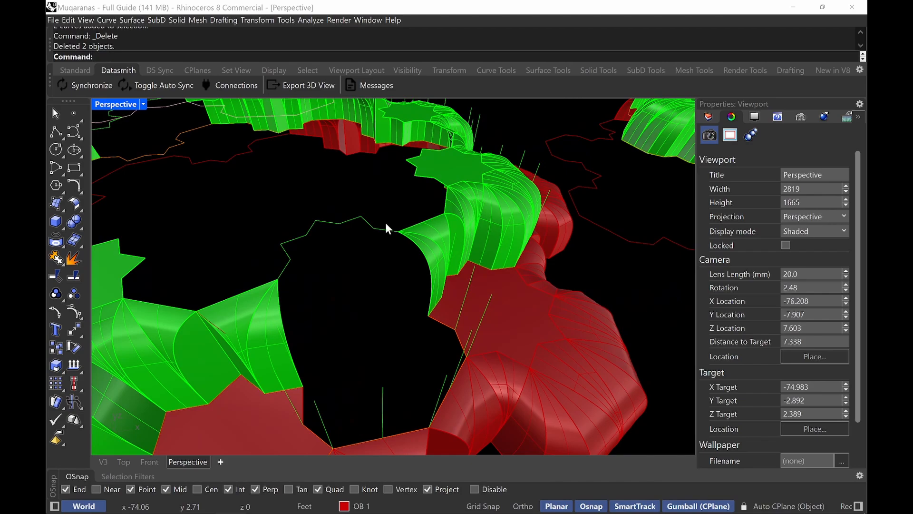
- Turn off projected snapping and draw a straight line across the green star outline between two of its inner corners
type("Line")
key("Return")
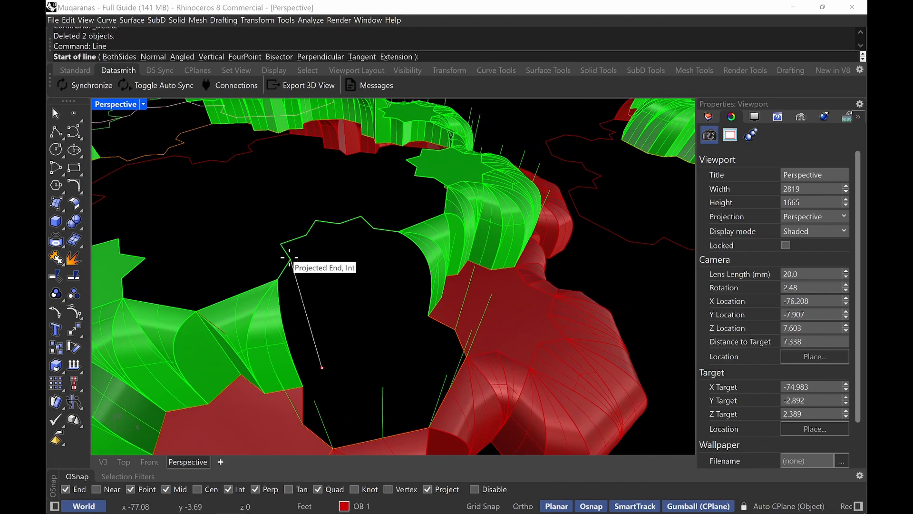
left_click(428, 490)
left_click(290, 259)
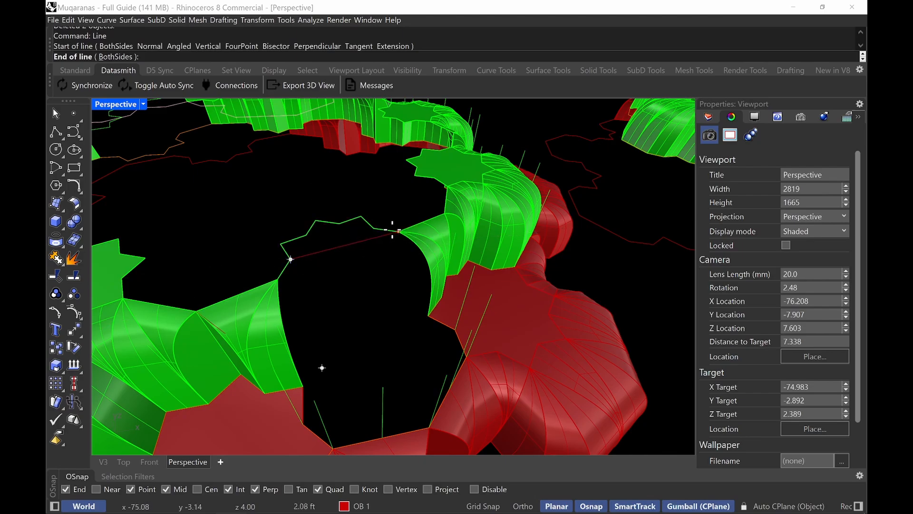
left_click(372, 229)
key("Escape")
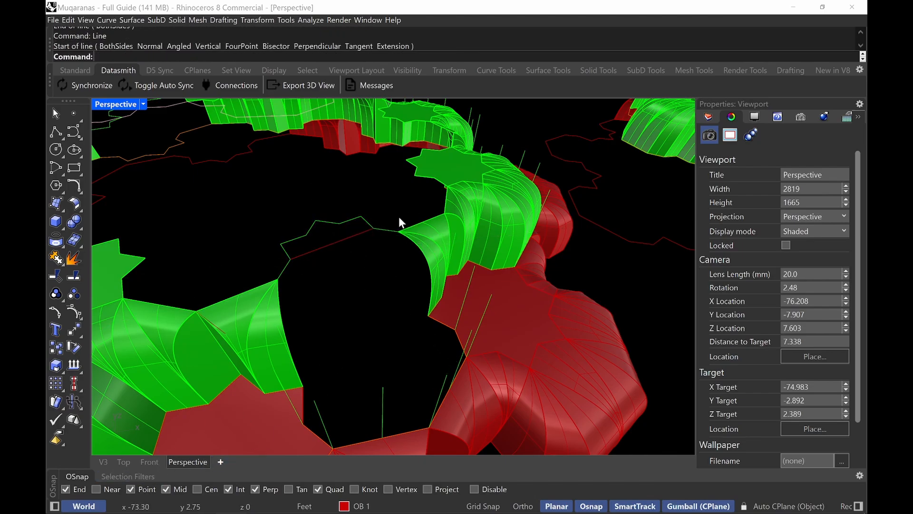
- Sketch in red the rib curves from the gap's upper corners down to the red tier's edge, then clear the markup
right_click_drag(315, 332, 333, 319)
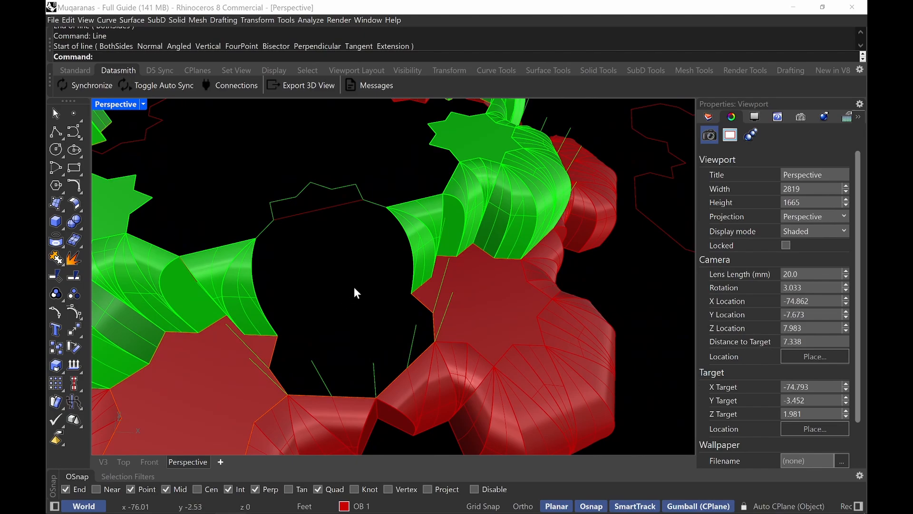
key("ctrl+alt+g")
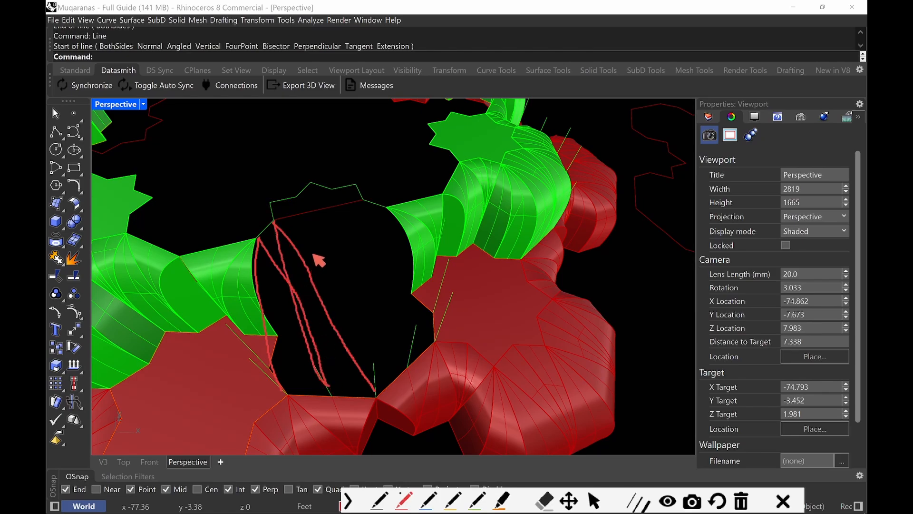
key("Escape")
- Draw a degree 3 curve from the red star's corner, up along its vertical guide, to the adjacent green cell's upper corner
mouse_move(322, 262)
right_mouse_down()
mouse_move(364, 249)
mouse_move(379, 306)
mouse_move(352, 302)
mouse_move(355, 261)
mouse_move(341, 222)
mouse_move(351, 251)
mouse_move(305, 206)
mouse_move(325, 232)
mouse_move(350, 220)
mouse_move(357, 239)
mouse_move(257, 233)
right_mouse_up()
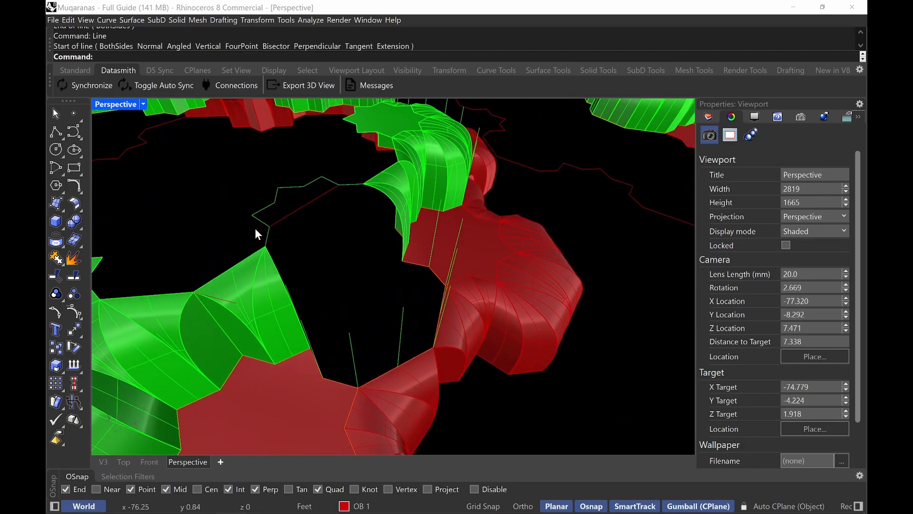
left_click(73, 132)
right_click_drag(419, 333, 404, 386)
left_click(390, 395)
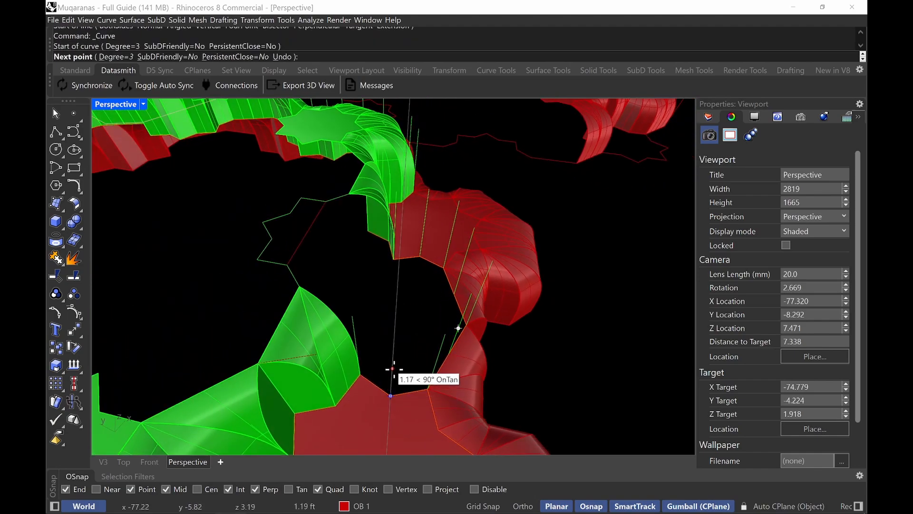
left_click(392, 372)
left_click(394, 341)
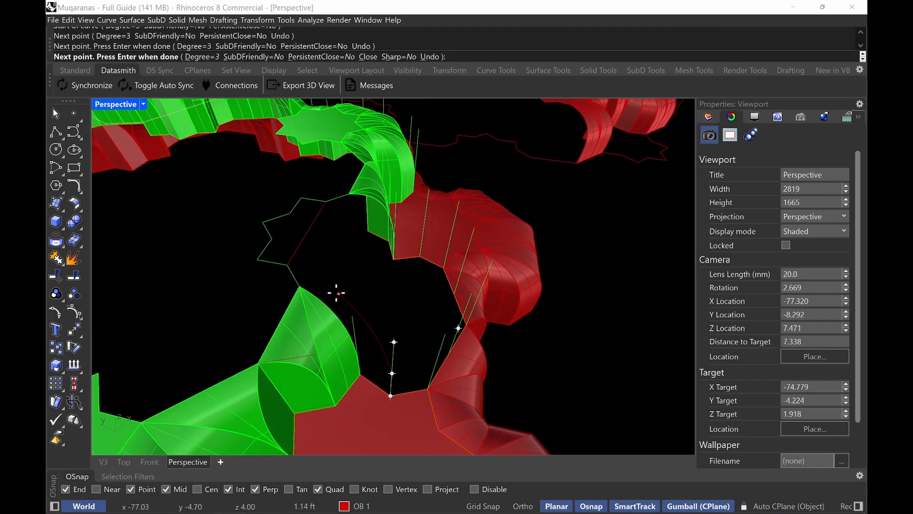
left_click(301, 287)
key("Return")
- Draw a second degree 3 curve from the next red corner, through its guide's midpoint and end, to the same green upper corner
right_click_drag(305, 290, 370, 234)
right_click_drag(424, 303, 375, 275)
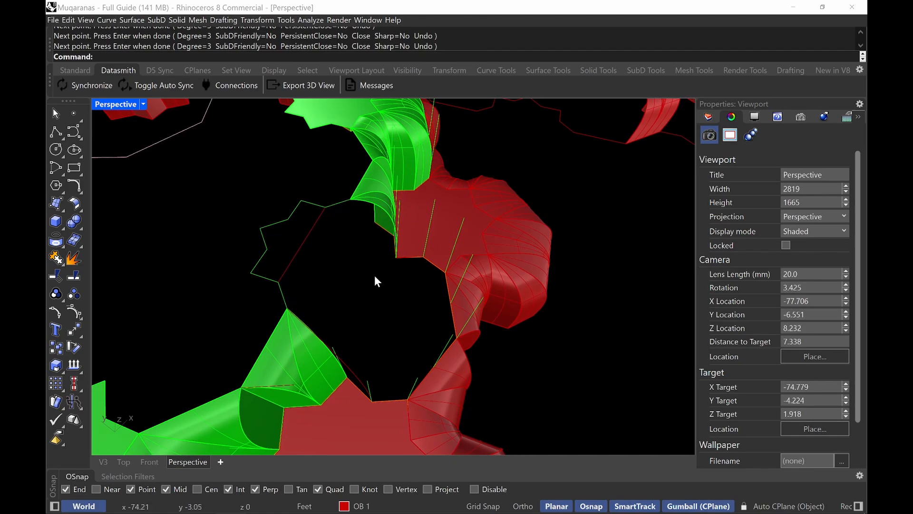
right_click_drag(404, 364, 394, 336)
key("space")
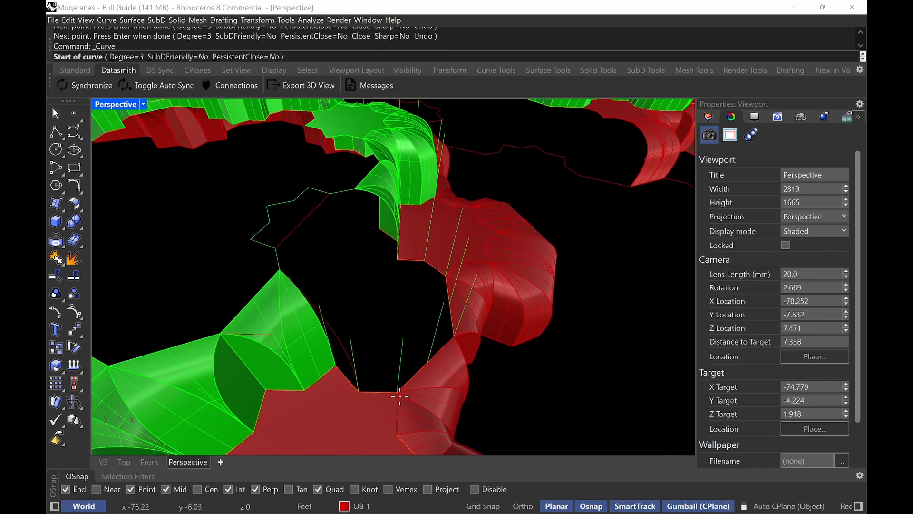
left_click(398, 393)
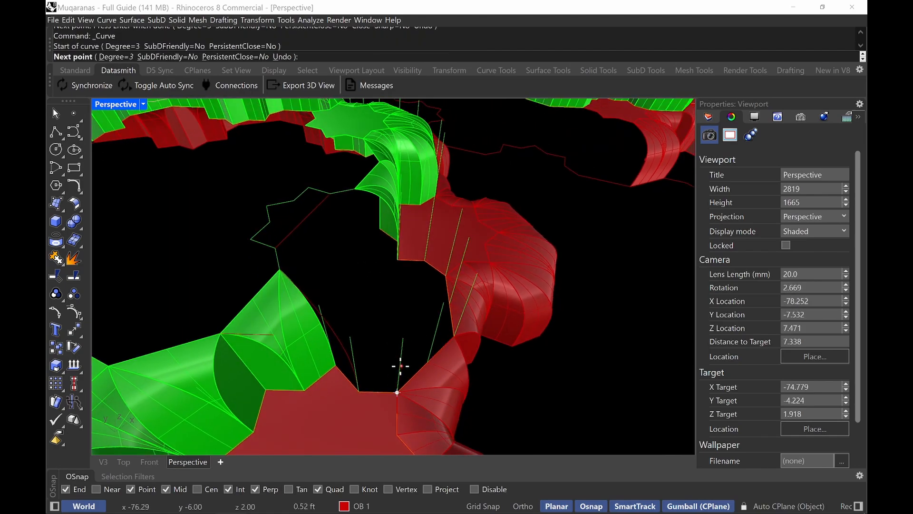
left_click(399, 371)
left_click(404, 337)
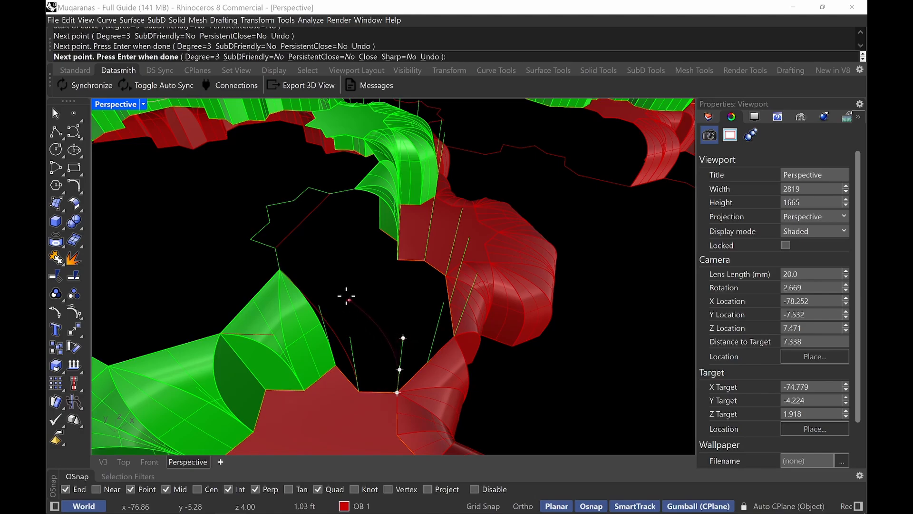
right_click_drag(347, 295, 317, 298)
right_click_drag(296, 243, 274, 265)
scroll(280, 198, "up", 6)
left_click(287, 163)
key("Return")
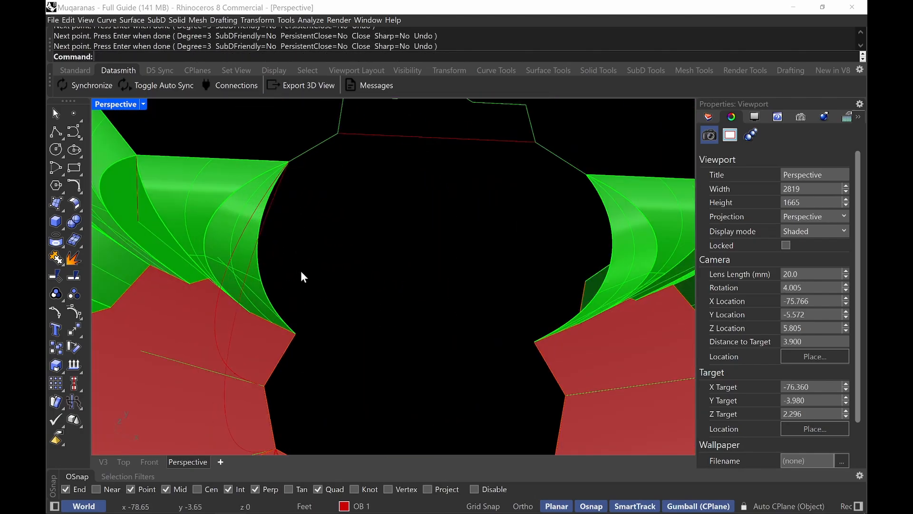
- Draw a degree 3 curve from the red edge's far corner, through its guide's midpoint and end, to the straight line's near end
right_click_drag(328, 252, 406, 257)
scroll(400, 244, "down", 4)
right_click(427, 329)
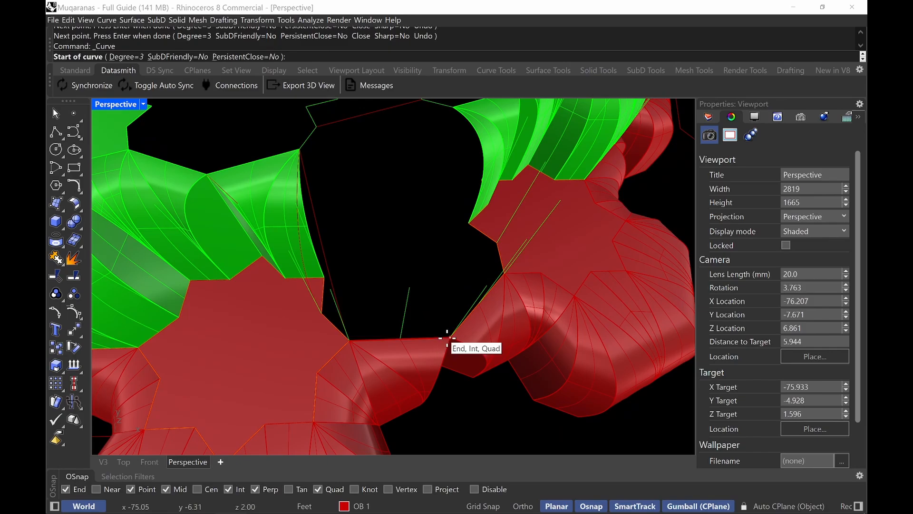
left_click(447, 338)
right_click_drag(444, 333, 438, 292)
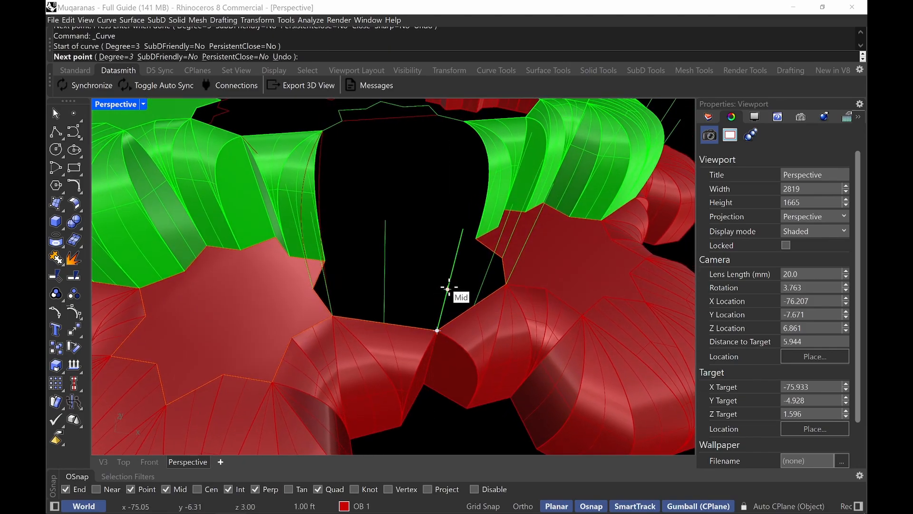
left_click(447, 288)
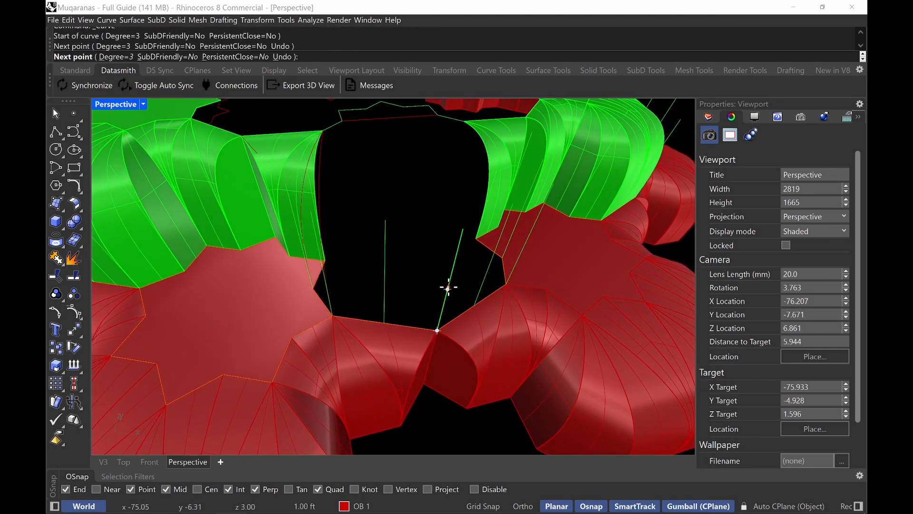
left_click(462, 231)
left_click(345, 121)
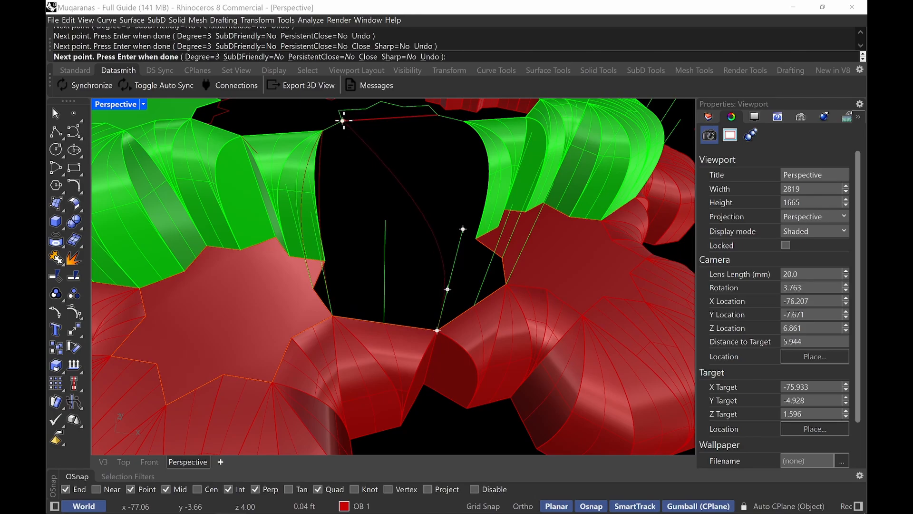
right_click(343, 119)
- Draw another degree 3 curve from the same red corner, along the same guide, to the straight line's opposite end
right_click_drag(479, 248, 462, 243)
right_click(462, 245)
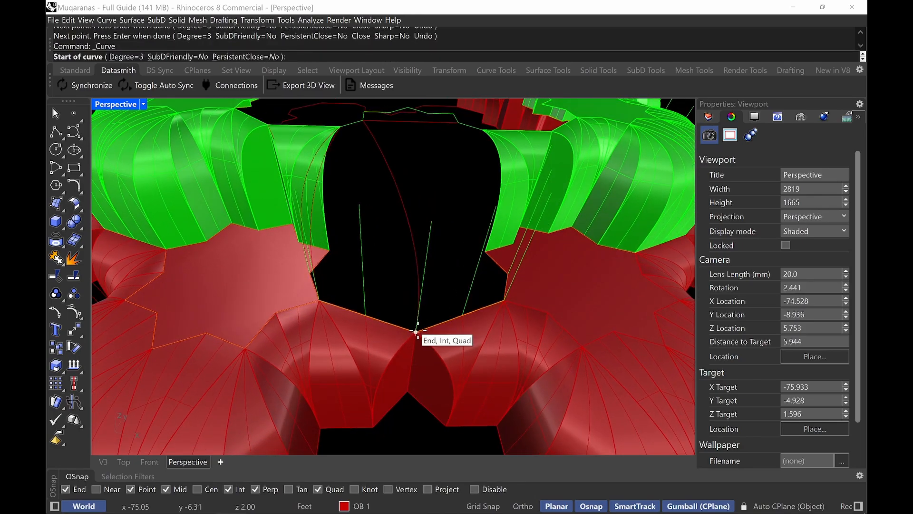
left_click(417, 332)
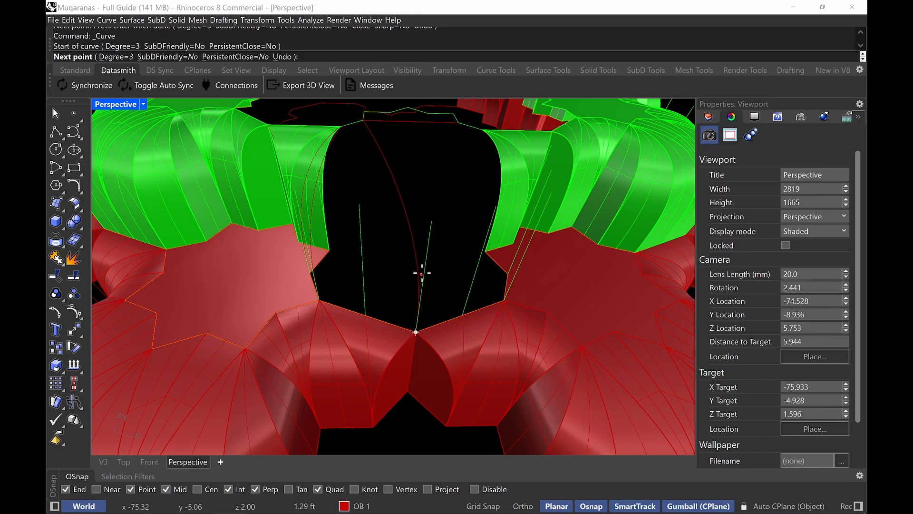
left_click(423, 285)
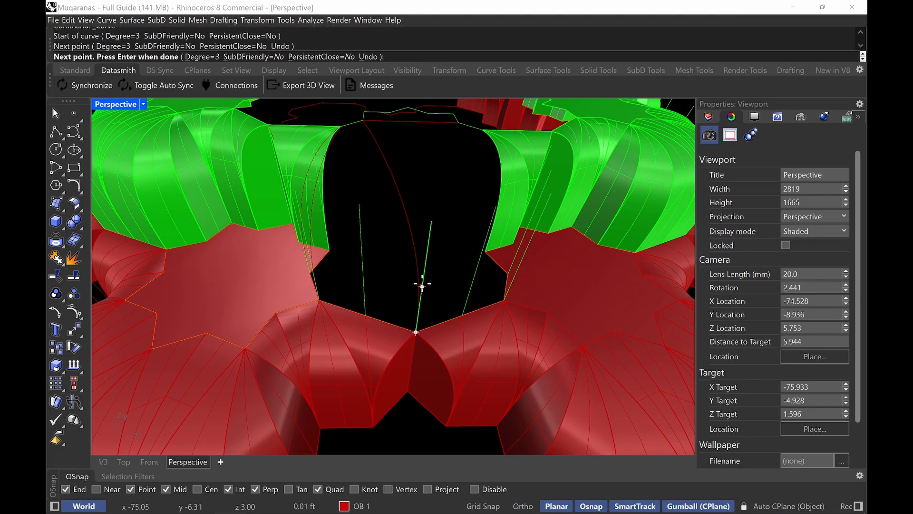
left_click(431, 220)
right_click_drag(431, 220, 441, 309)
left_click(435, 215)
key("Return")
- Draw a degree 3 curve from the red edge's midpoint, up along its vertical guide, to the straight line's near end
key("Return")
left_click(409, 433)
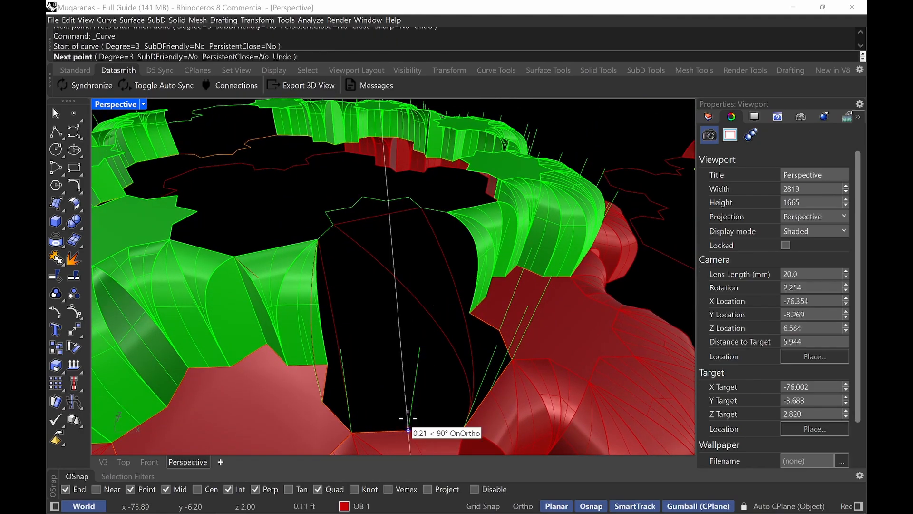
left_click(417, 346)
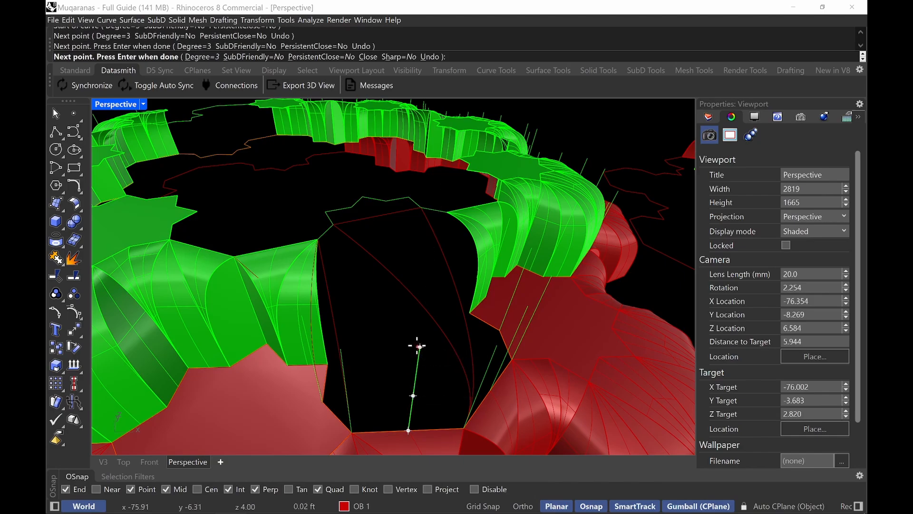
left_click(336, 228)
key("Return")
- Draw a second degree 3 curve from the red edge's midpoint, along the same guide, to the adjacent green cell's upper corner
mouse_move(389, 325)
right_mouse_down()
mouse_move(381, 320)
mouse_move(399, 314)
right_mouse_up()
key("Return")
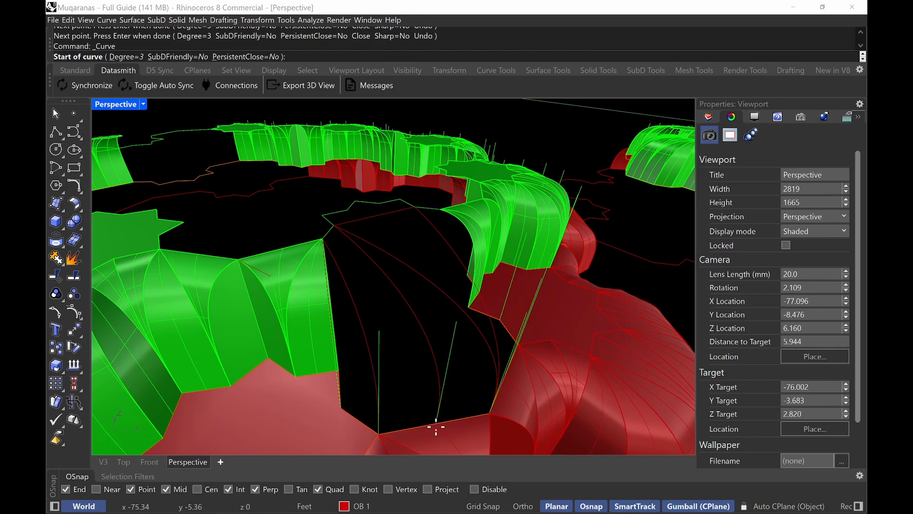
left_click(436, 422)
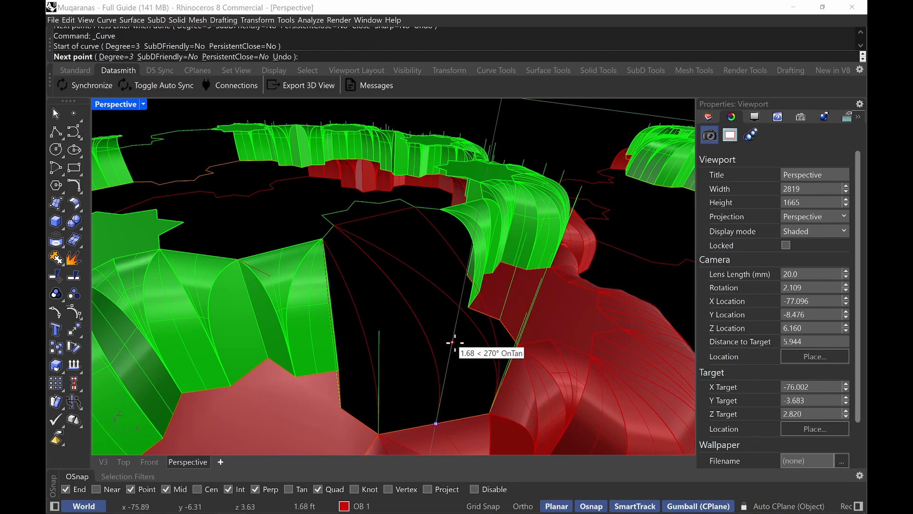
left_click(444, 380)
left_click(455, 321)
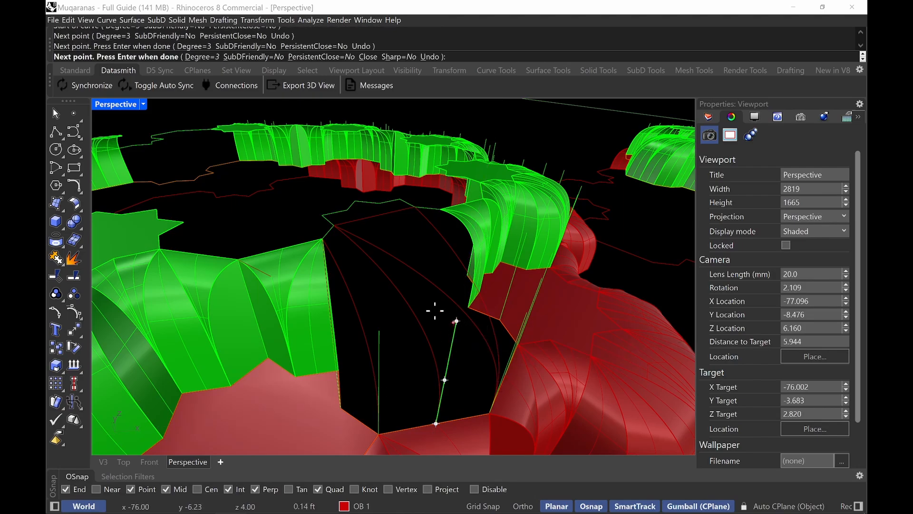
left_click(333, 243)
key("Return")
- Loft a straight-sections surface between the green cell's side curve and the first red rib curve
right_click_drag(393, 247, 339, 282)
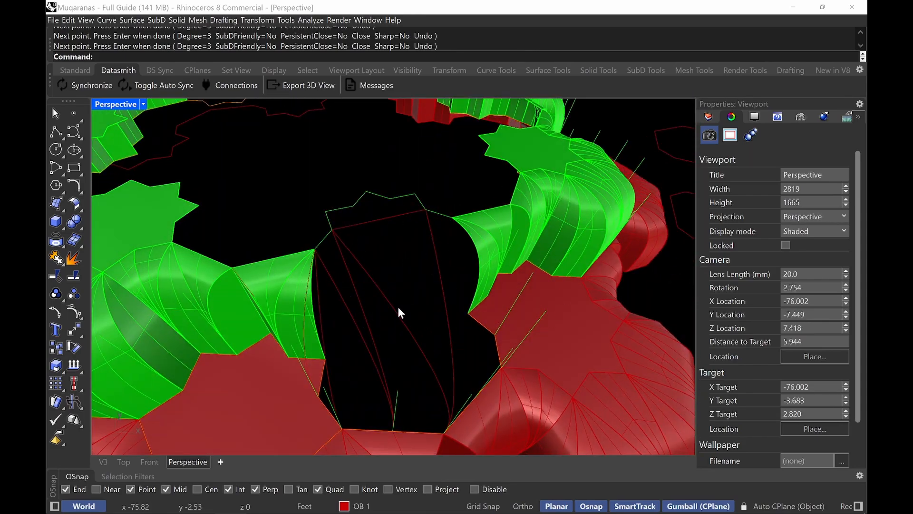
right_click_drag(402, 310, 428, 352)
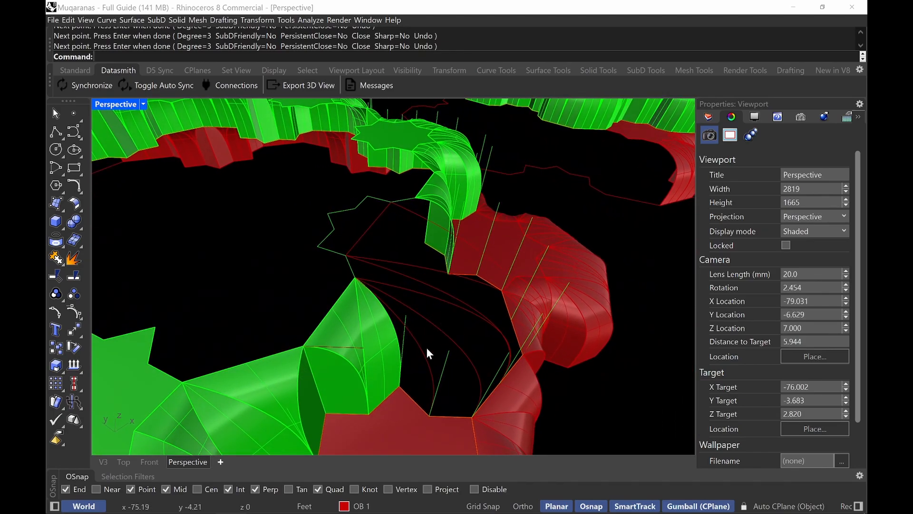
key("Return")
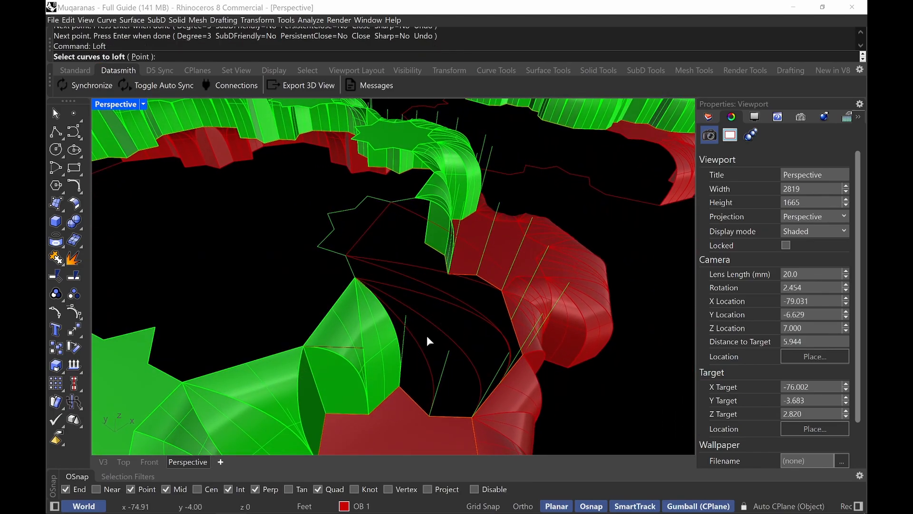
left_click(413, 346)
left_click(396, 329)
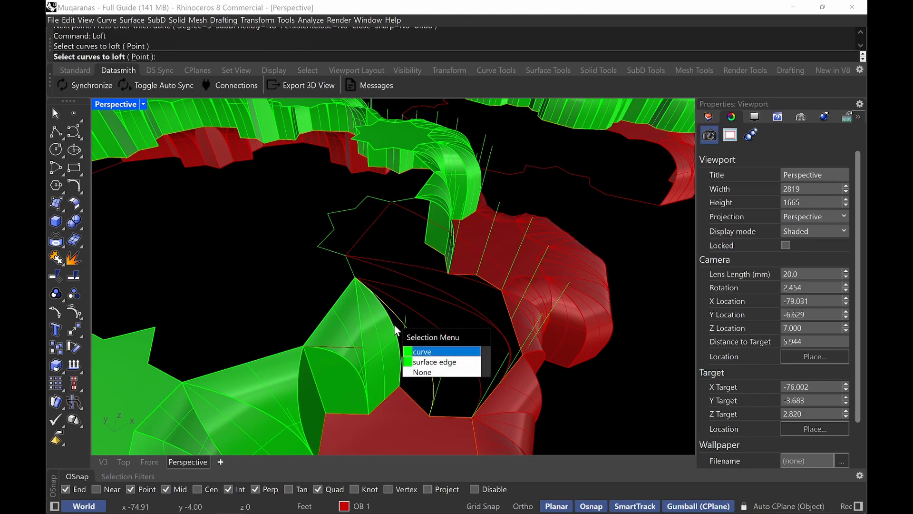
key("Return")
key("Return")
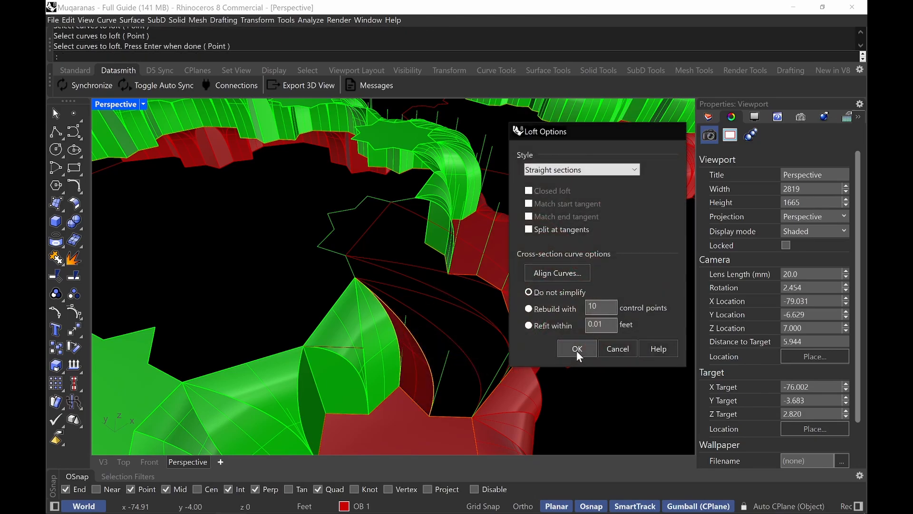
left_click(577, 350)
- Loft the first and second red rib curves together with straight sections
right_click_drag(451, 344, 424, 346)
key("Return")
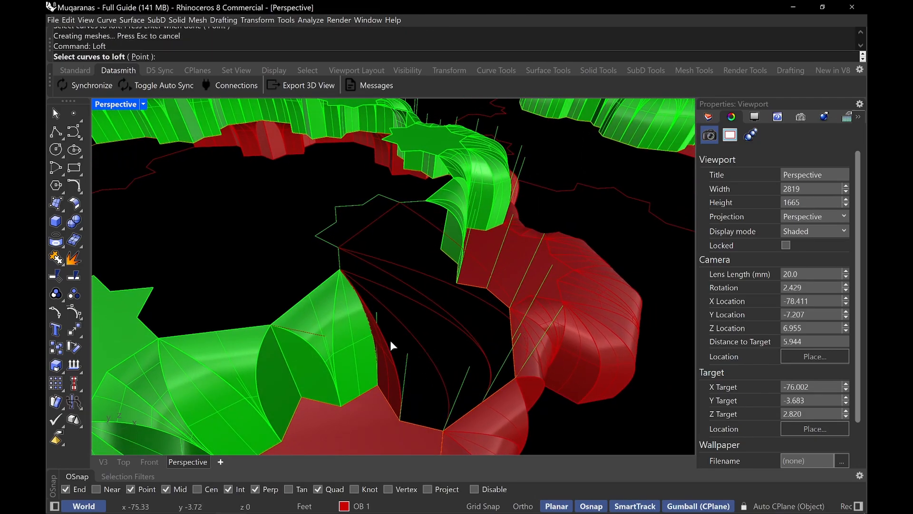
left_click(390, 341)
key("Return")
left_click(412, 331)
key("Return")
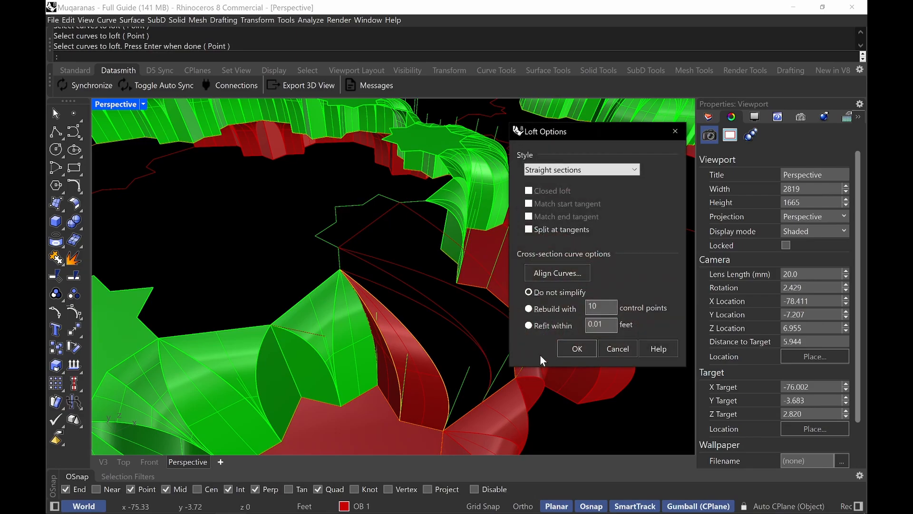
key("Return")
- Loft the second rib curve to the edge-midpoint rib that meets the same green upper corner, using straight sections
right_click_drag(546, 354, 404, 323)
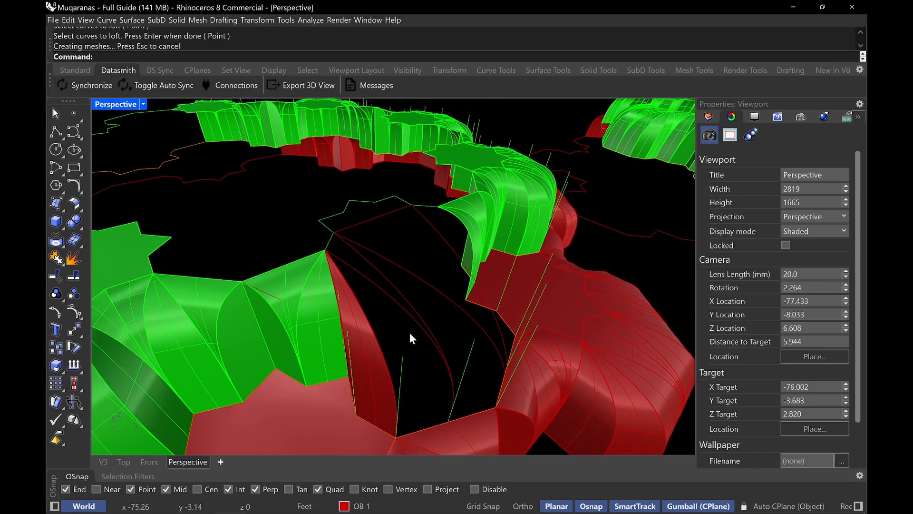
key("Return")
left_click(373, 326)
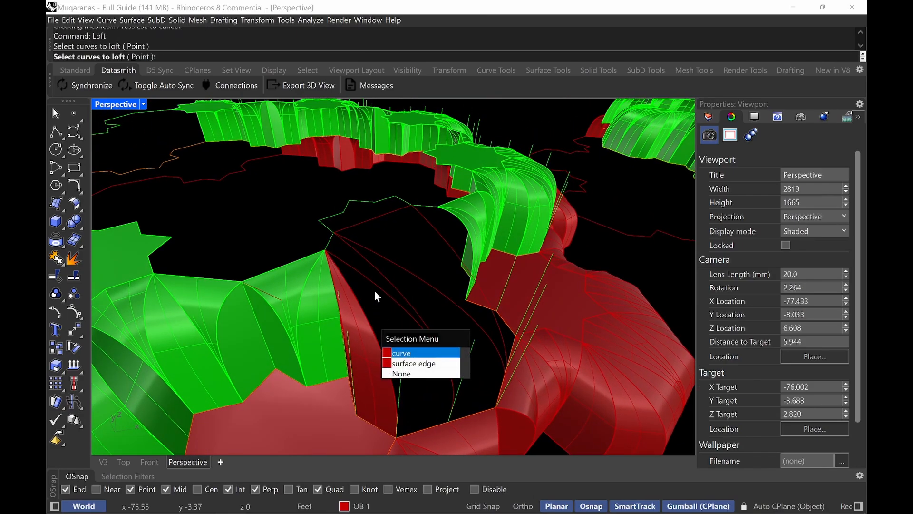
left_click(395, 356)
key("Return")
left_click(569, 348)
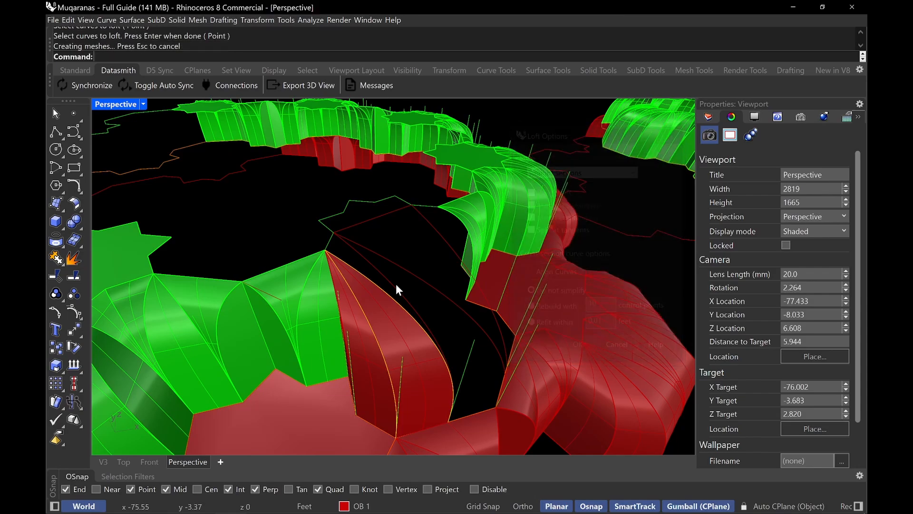
- Loft the two ribs rising from the red edge's midpoint, using straight sections
right_click_drag(439, 316, 357, 279)
key("Return")
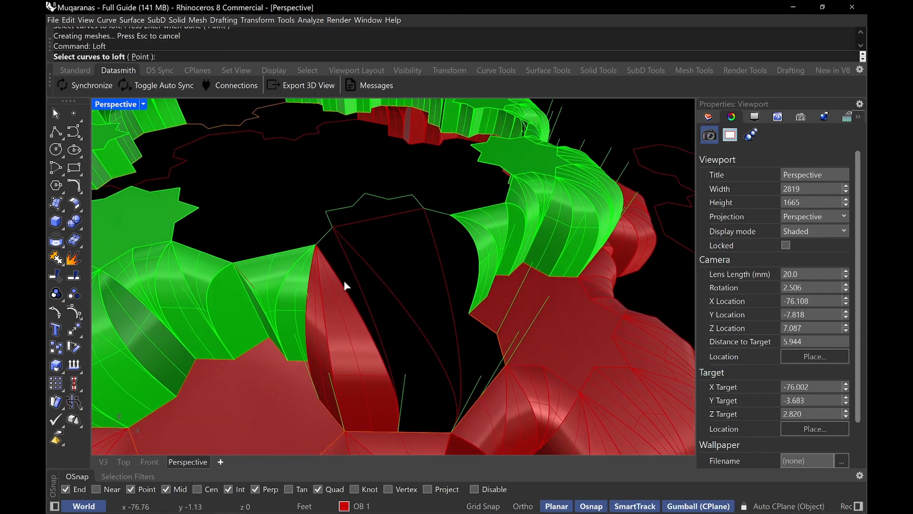
left_click(343, 284)
left_click(367, 312)
left_click(356, 276)
key("Return")
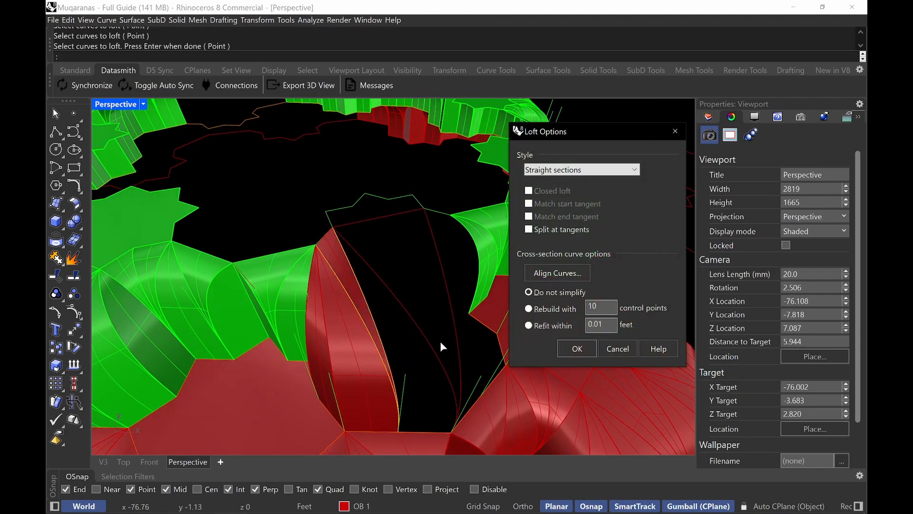
left_click(563, 351)
- Loft the edge-midpoint rib to the far-corner rib that share the straight line's near end, using straight sections
key("Return")
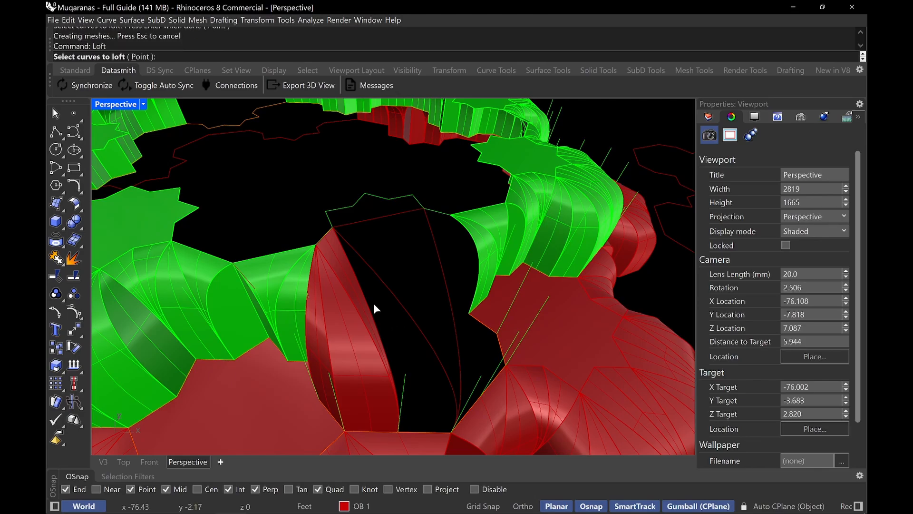
left_click(370, 302)
left_click(380, 281)
key("Return")
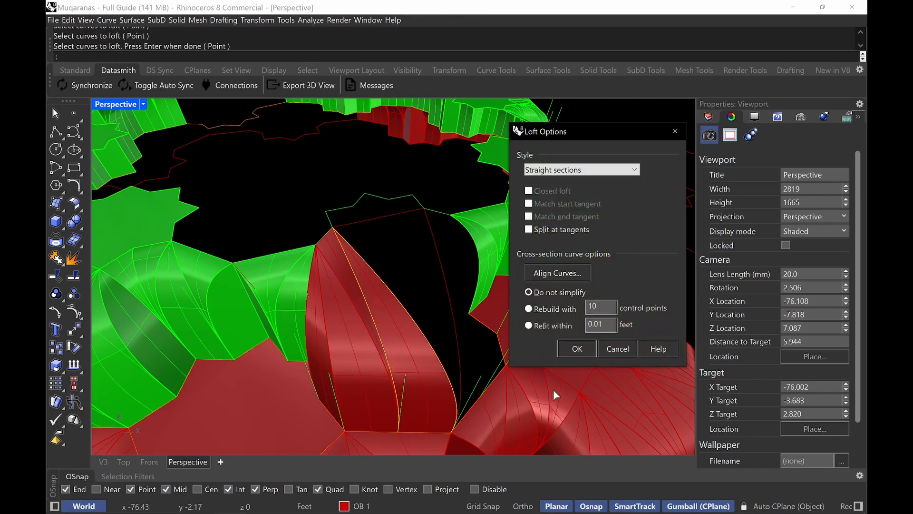
left_click(571, 348)
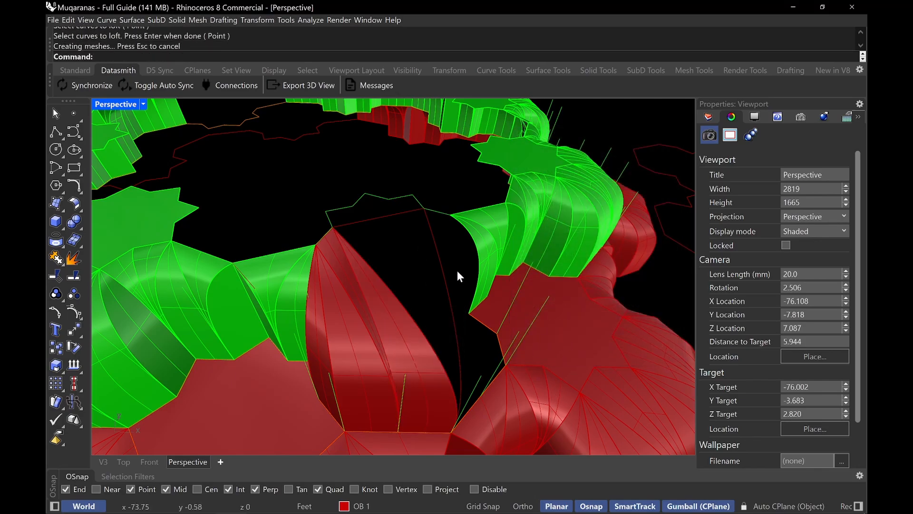
- Loft the two ribs rising from the far red corner to the straight line's ends, using straight sections
key("Return")
left_click(387, 280)
left_click(409, 307)
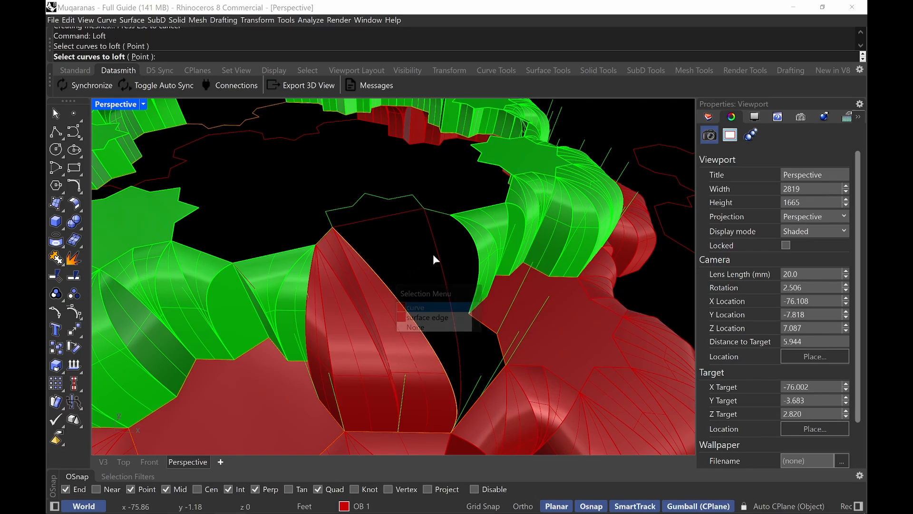
left_click(434, 254)
key("Return")
left_click(577, 348)
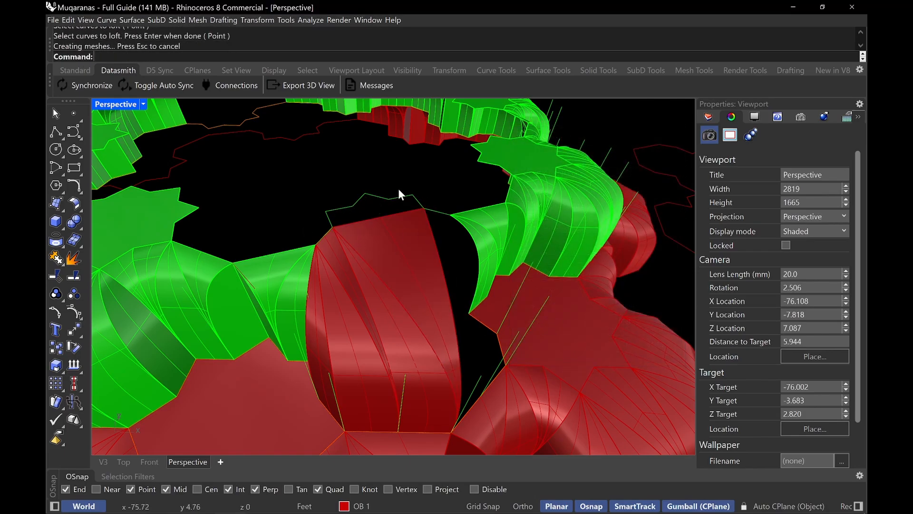
- Trace a polyline along the green star outline's corners from one end of the straight line to the other
type("Pline")
key("Return")
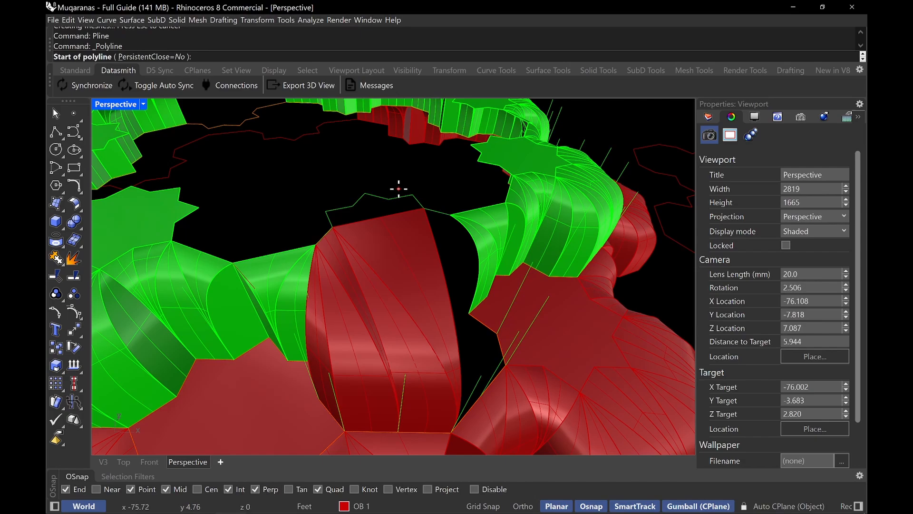
left_click(332, 227)
left_click(326, 211)
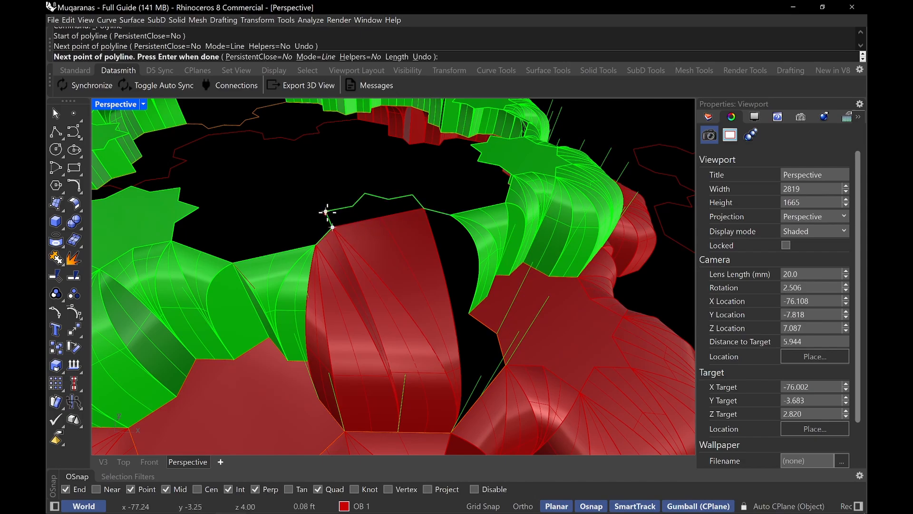
left_click(365, 193)
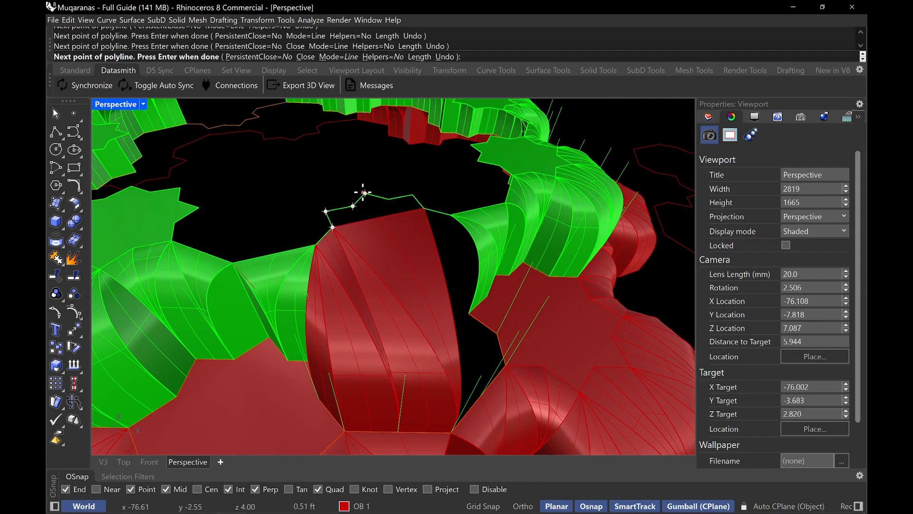
left_click(389, 199)
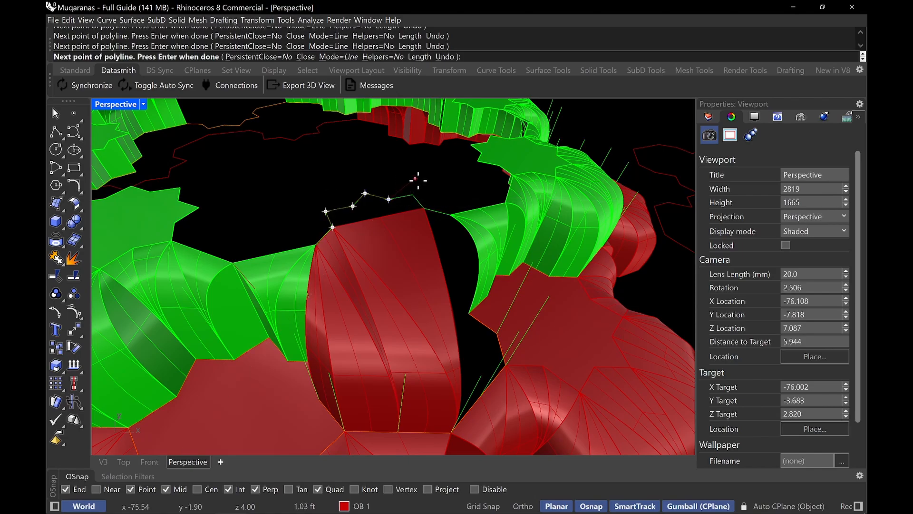
left_click(424, 208)
key("Return")
- Finish the star-outline polyline at the straight line's far end and fill the two curves with a planar surface
left_click(405, 212)
key("Return")
left_click(397, 196, "shift")
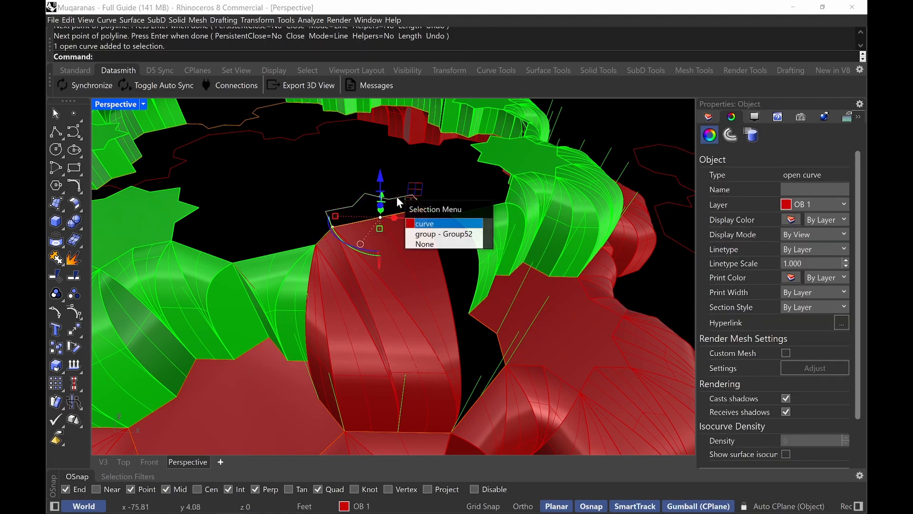
key("Return")
type("Planar")
key("Down")
key("Down")
key("Down")
key("Down")
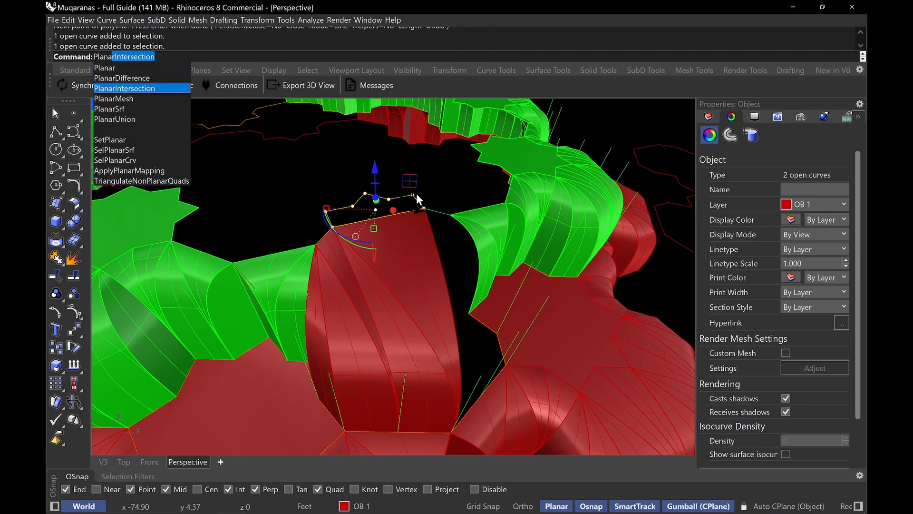
key("Return")
- Mirror a copy of the six lofted panels across the line from the star cap's middle tip to the straight edge's midpoint
right_click_drag(422, 242, 442, 281)
scroll(415, 251, "up", 6)
right_click_drag(442, 280, 483, 282)
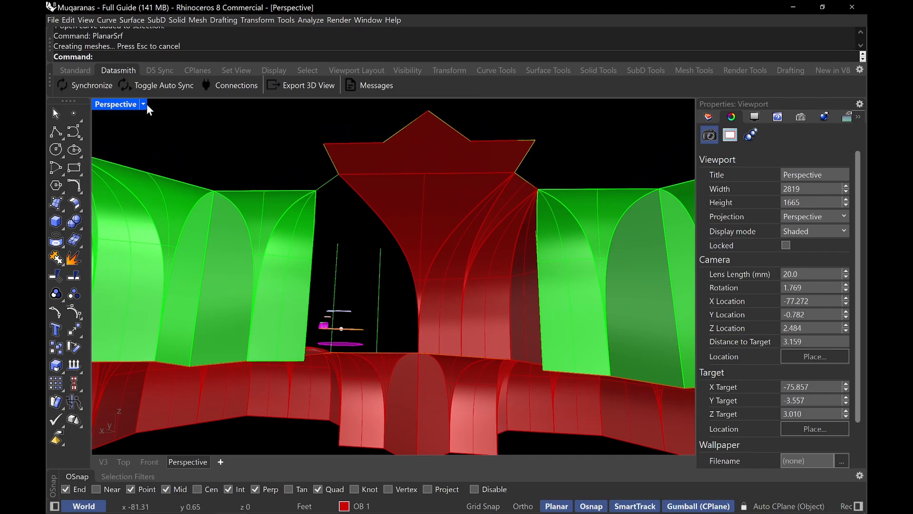
scroll(510, 238, "up", 3)
right_click_drag(512, 238, 539, 232)
scroll(471, 355, "up", 4)
left_click(473, 364)
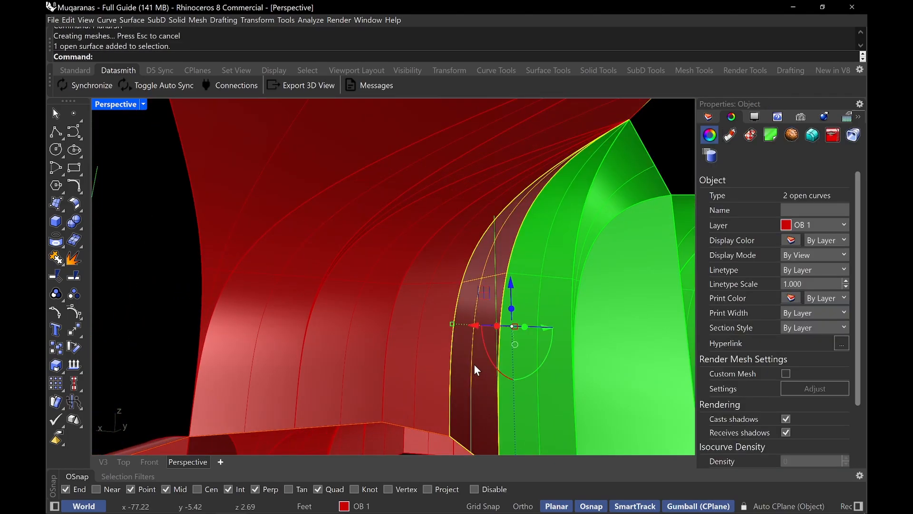
left_click(438, 327, "shift")
left_click(515, 154, "shift")
left_click(496, 162, "shift")
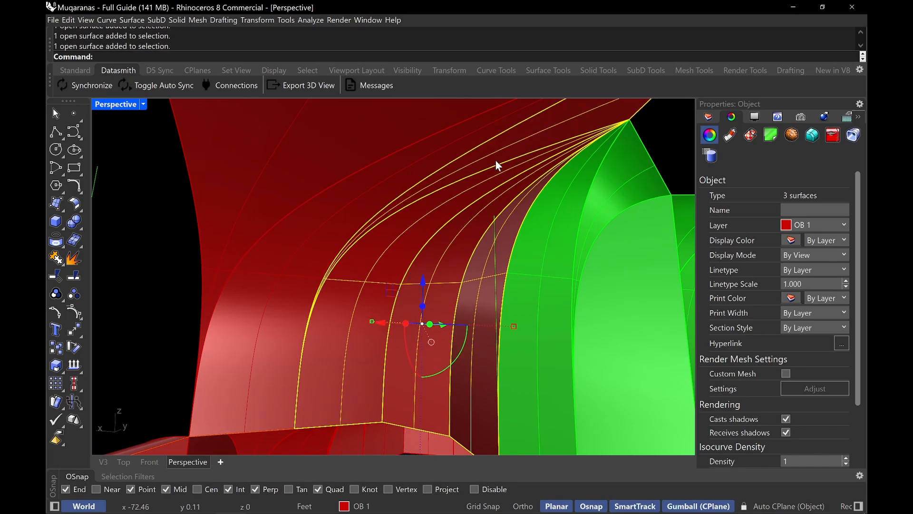
left_click(334, 221, "shift")
left_click(295, 175, "shift")
scroll(297, 183, "down", 6)
right_click_drag(361, 265, 420, 296)
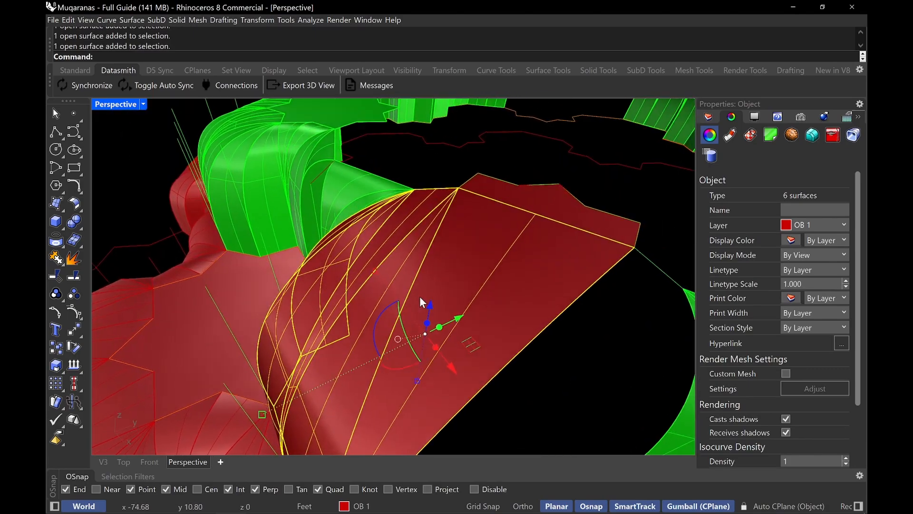
right_click_drag(490, 238, 454, 293, "shift")
key("Return")
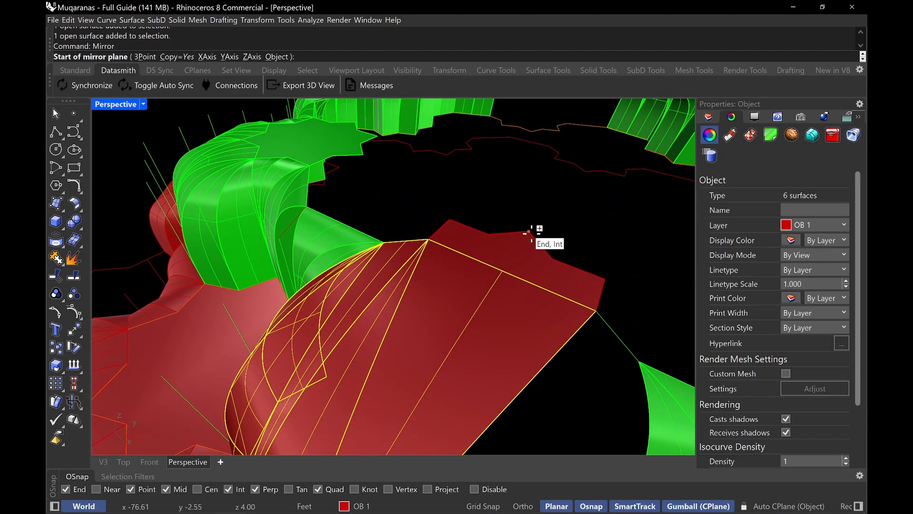
left_click(529, 232)
left_click(504, 269)
key("Escape")
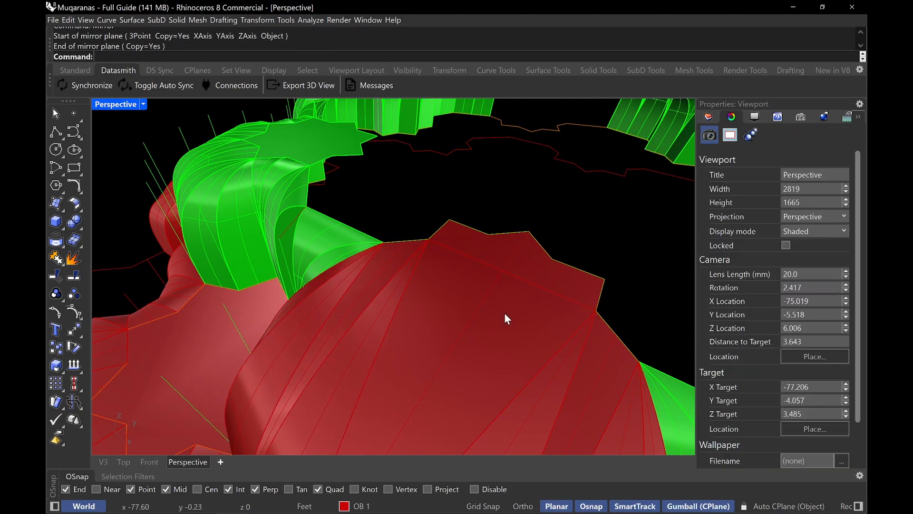
- Delete the duplicate of the central panel below the star cap, keeping one surface there
left_click(503, 313)
key("Return")
key("Delete")
left_click(507, 309)
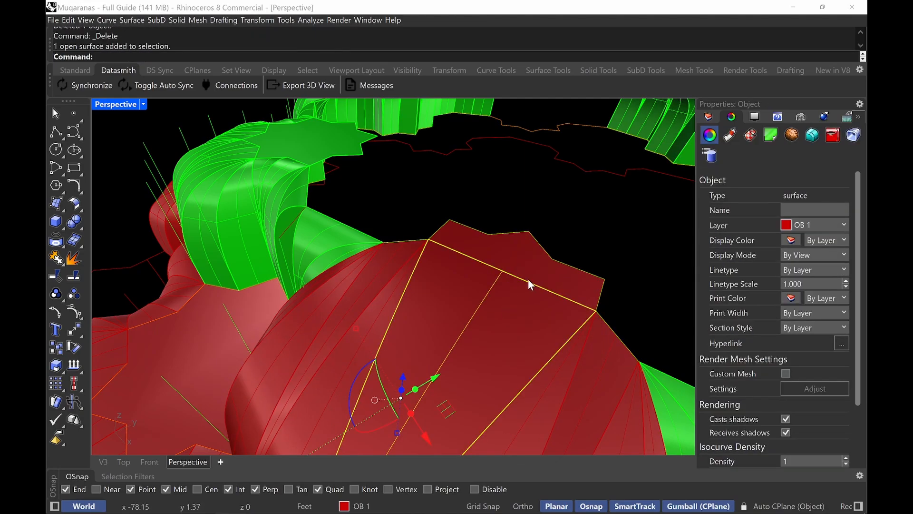
key("Escape")
- Set the Perspective viewport's display mode to Rendered and frame the completed cell from below
right_click_drag(528, 278, 450, 239)
scroll(323, 291, "up", 4)
mouse_move(312, 299)
right_mouse_down("shift")
mouse_move(310, 305)
mouse_move(308, 285)
right_mouse_up("shift")
right_click_drag(308, 285, 393, 309)
right_click_drag(393, 308, 421, 296, "shift")
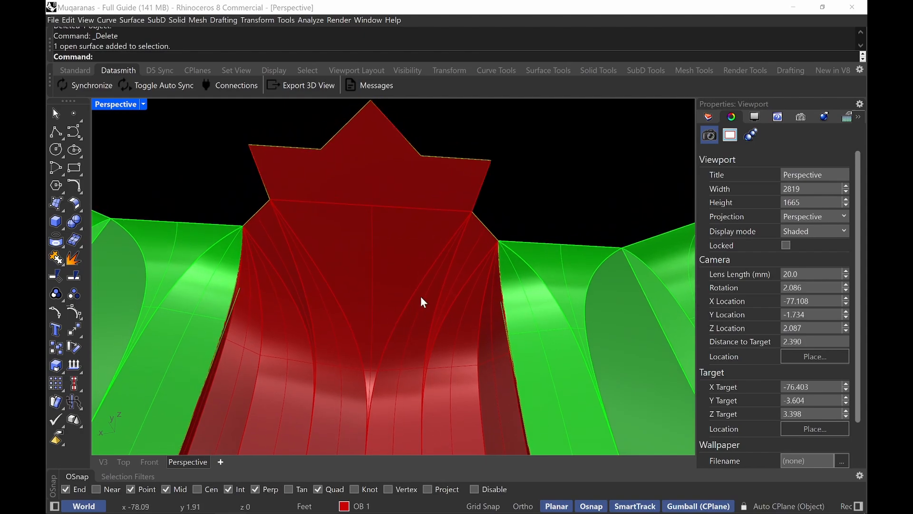
scroll(387, 201, "down", 2)
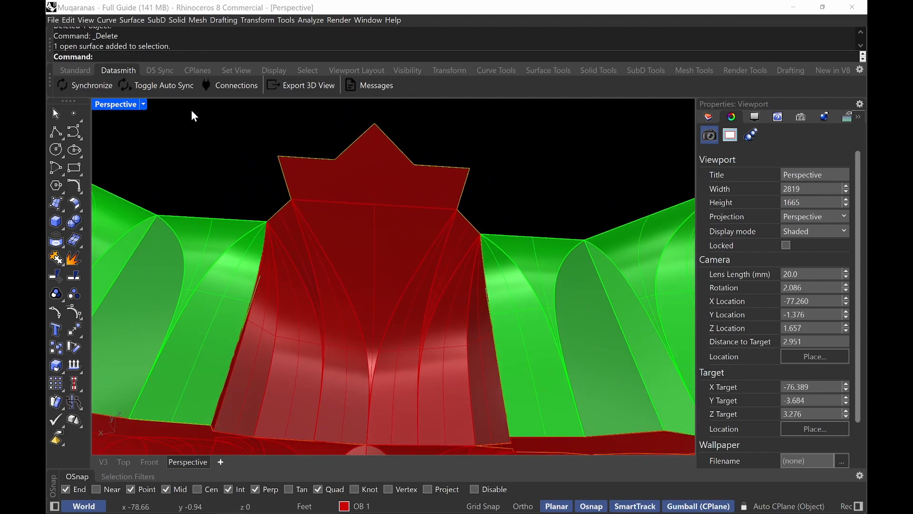
left_click(123, 105)
left_click(207, 78)
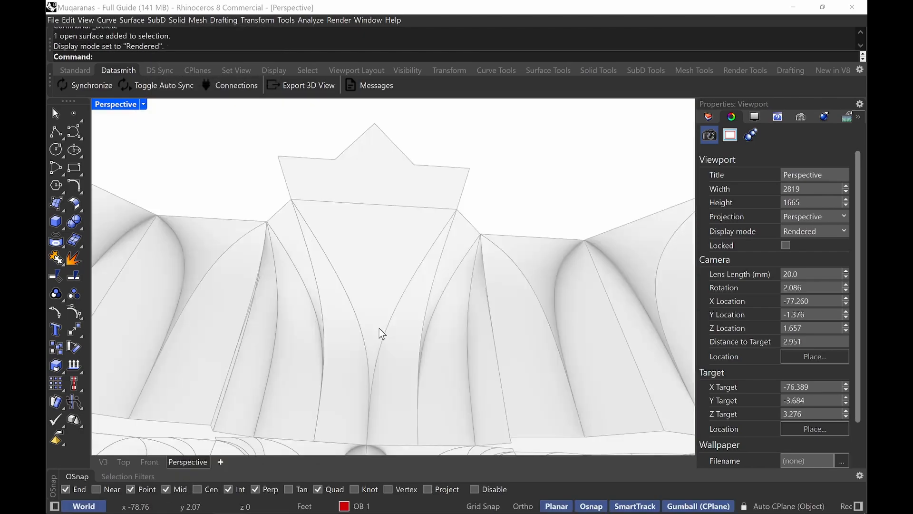
right_click_drag(378, 328, 406, 320, "shift")
right_click_drag(421, 282, 429, 317, "ctrl")
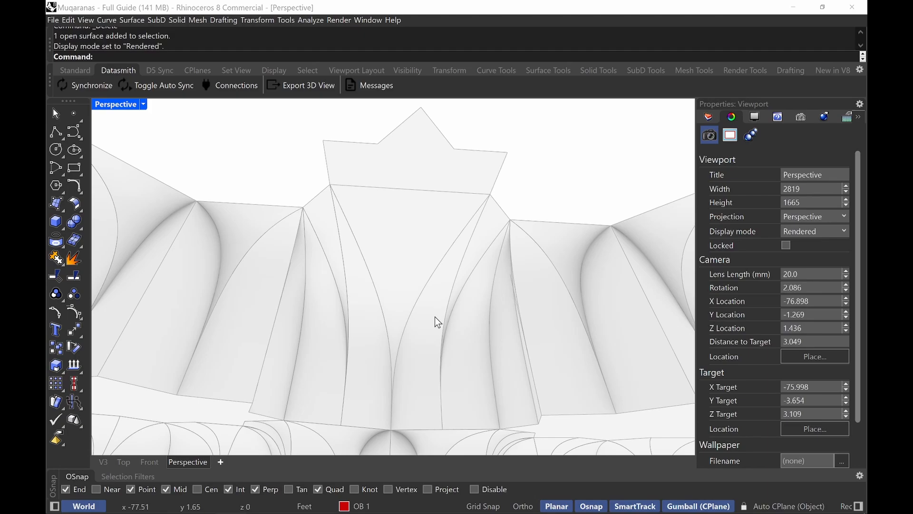
- Switch to the Edge browser and view the repeating cells in the Abdullaziz Khan madrasa reference photo
key("super")
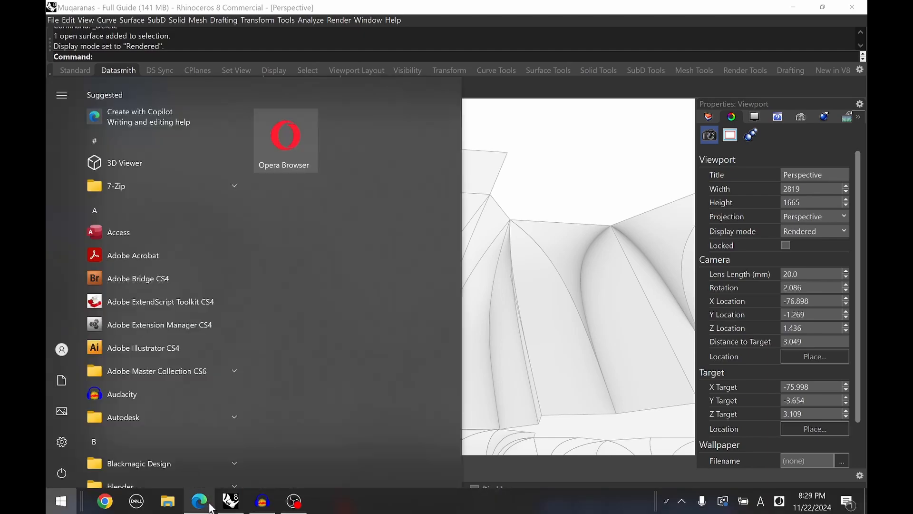
left_click(208, 505)
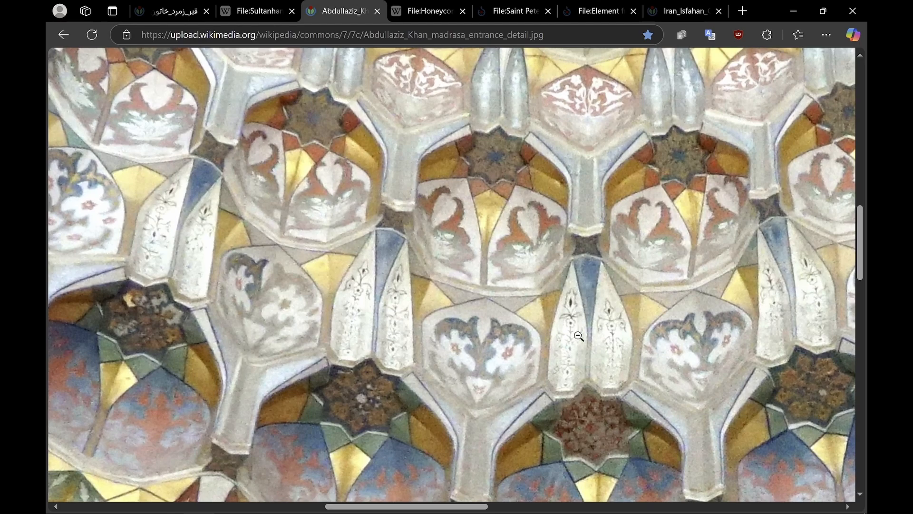
scroll(579, 337, "down", 3)
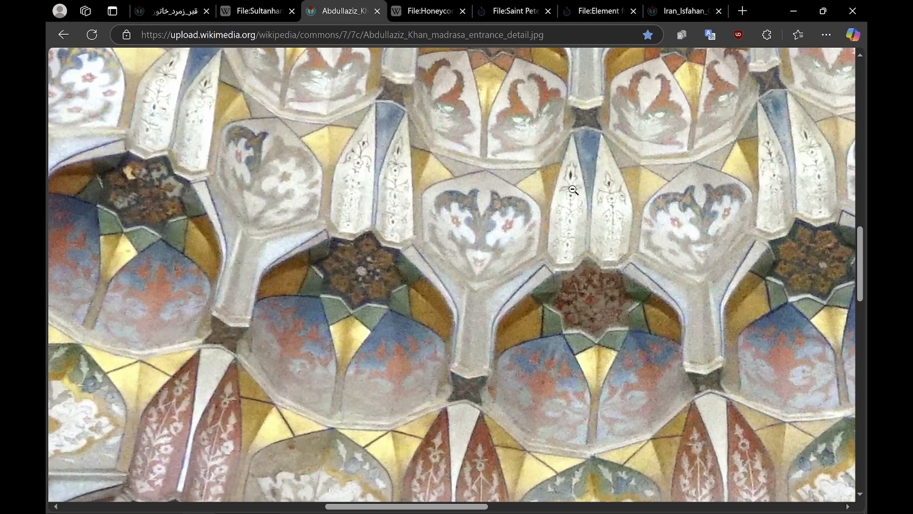
- Outline one repeating half-cell in red over the reference photo, mark its mirroring direction and panels, and close the annotation overlay
key("ctrl+alt+g")
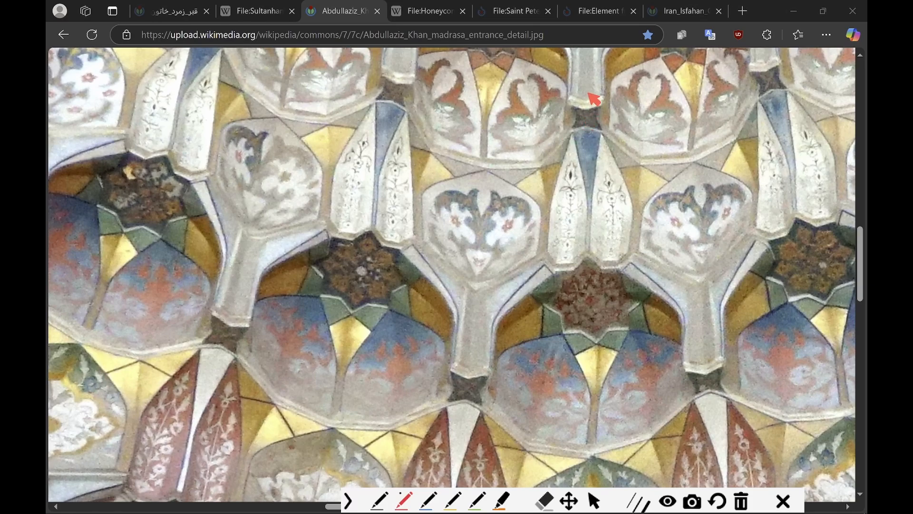
mouse_move(587, 88)
left_mouse_down()
mouse_move(602, 328)
mouse_move(597, 445)
mouse_move(495, 438)
mouse_move(461, 366)
mouse_move(483, 122)
mouse_move(625, 134)
left_mouse_up()
mouse_move(533, 219)
left_mouse_down()
mouse_move(735, 237)
mouse_move(723, 256)
left_mouse_up()
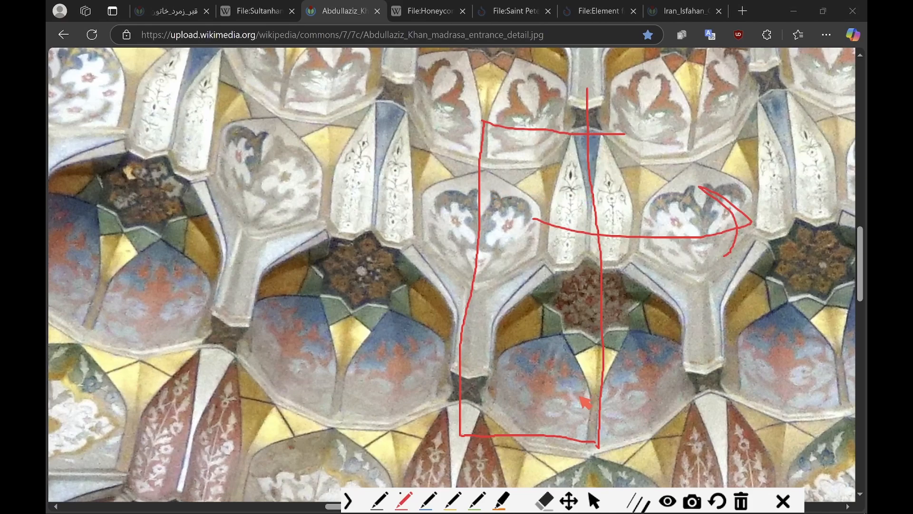
mouse_move(569, 439)
left_mouse_down()
mouse_move(604, 421)
mouse_move(598, 384)
left_mouse_up()
left_click_drag(482, 428, 560, 376)
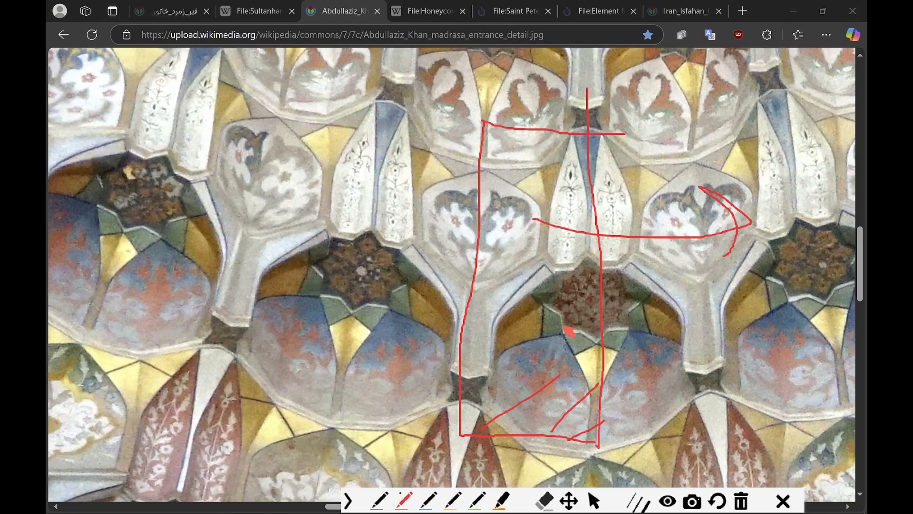
mouse_move(547, 306)
left_mouse_down()
mouse_move(496, 339)
mouse_move(487, 395)
left_mouse_up()
left_click_drag(576, 352, 594, 404)
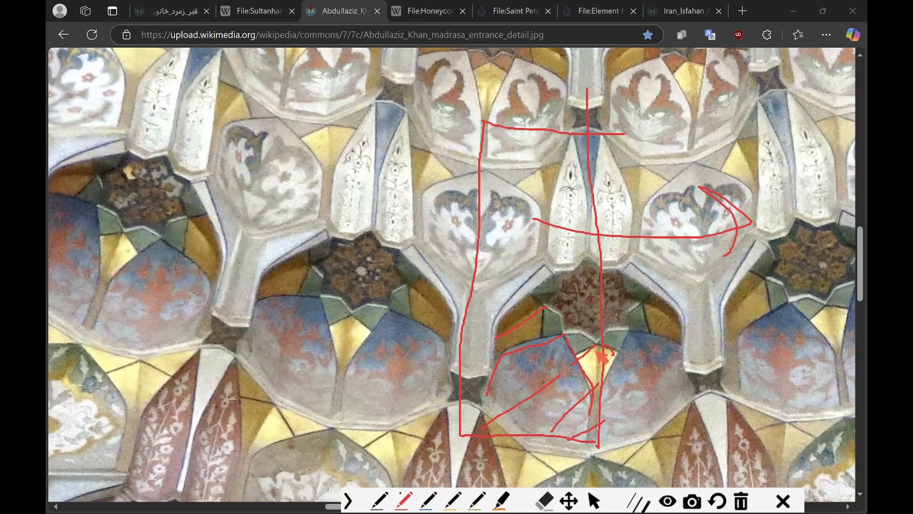
left_click_drag(601, 354, 597, 388)
mouse_move(543, 318)
left_mouse_down()
mouse_move(529, 286)
mouse_move(512, 315)
left_mouse_up()
mouse_move(547, 264)
left_mouse_down()
mouse_move(498, 313)
mouse_move(491, 356)
mouse_move(535, 351)
left_mouse_up()
key("Escape")
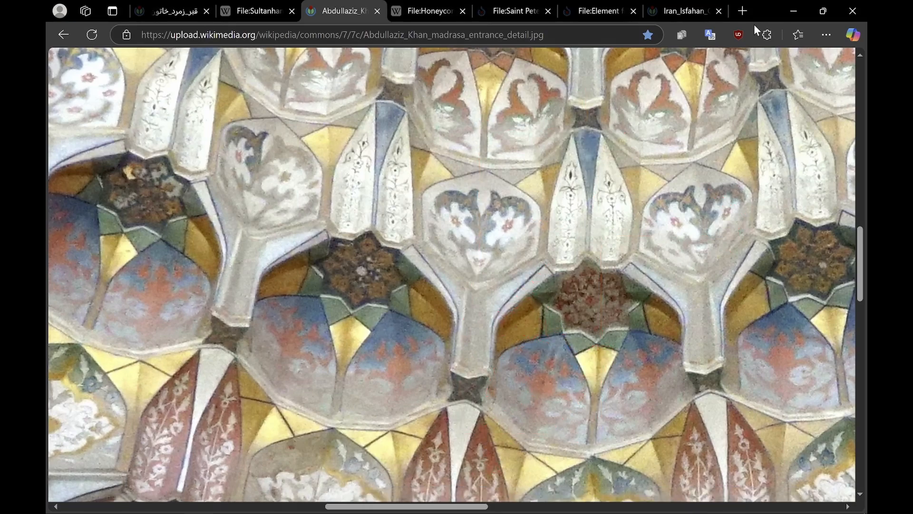
- Return to Rhino and examine the rendered cell against the neighbouring cells and the tier below
left_click(793, 11)
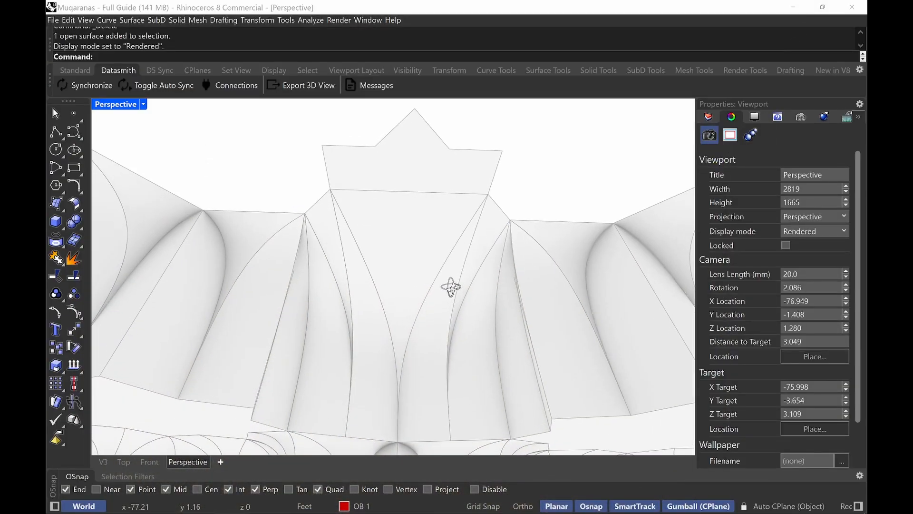
right_click_drag(451, 287, 454, 296)
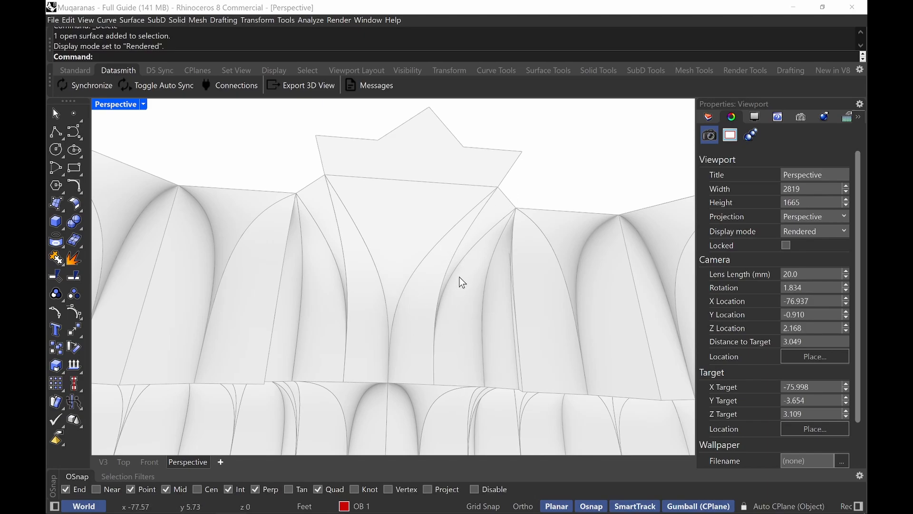
scroll(495, 302, "down", 8)
right_click_drag(456, 276, 455, 285)
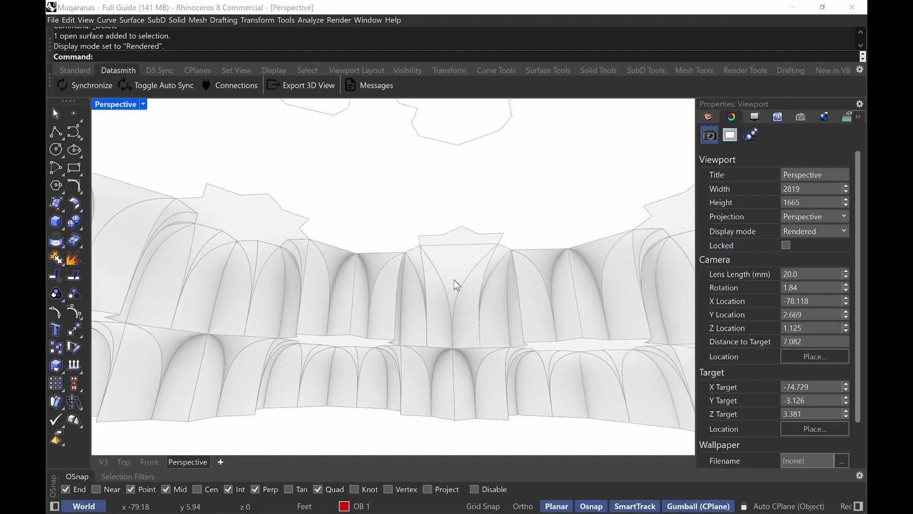
scroll(455, 300, "up", 4)
mouse_move(498, 380)
right_mouse_down("shift")
mouse_move(485, 345)
mouse_move(498, 363)
right_mouse_up("shift")
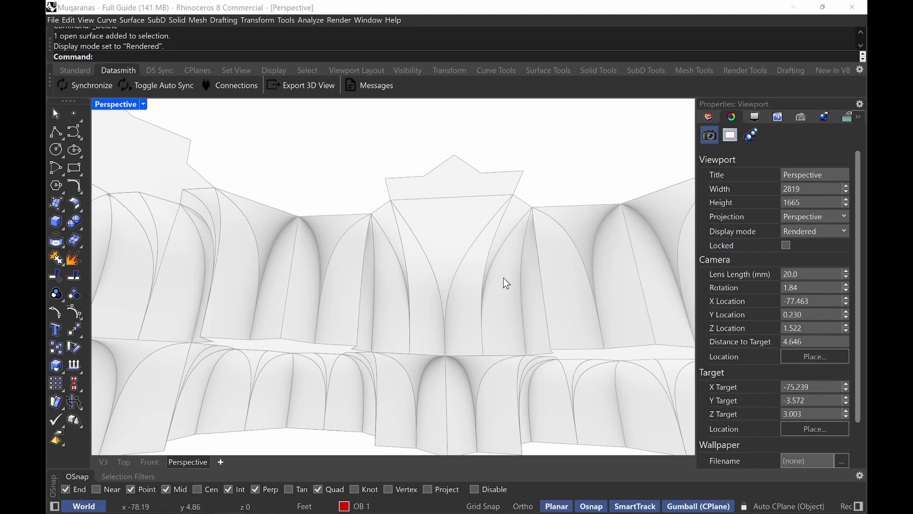
- Zoom out to all the models in the file and frame the two finished domed muqarnas models
scroll(505, 288, "down", 4)
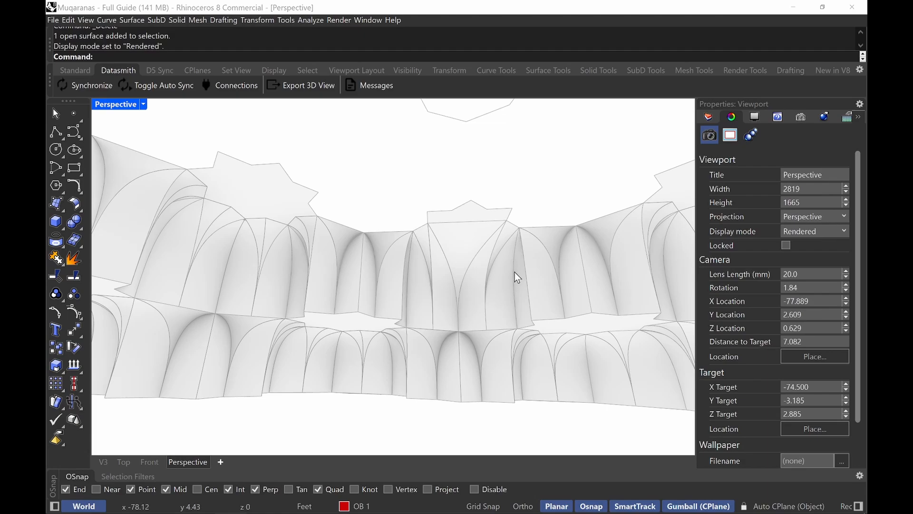
scroll(508, 270, "down", 6)
right_click_drag(508, 270, 453, 321, "shift")
scroll(487, 324, "down", 8)
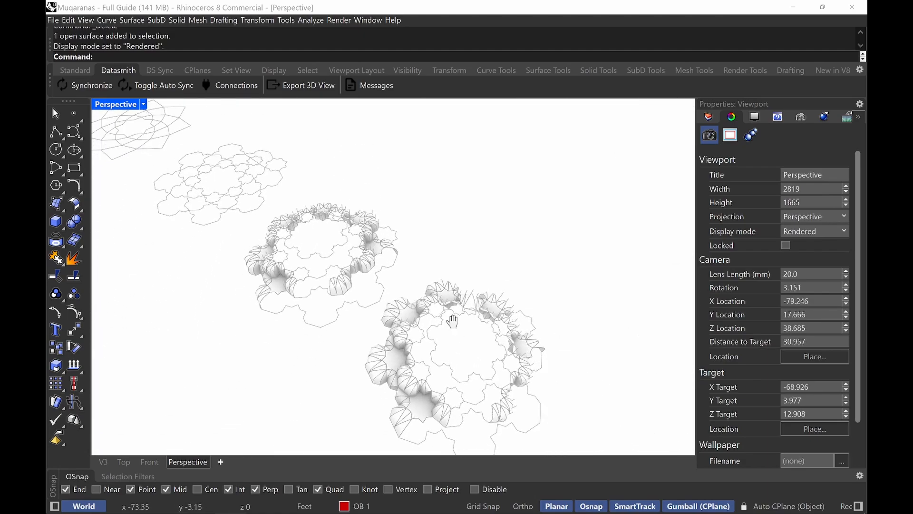
scroll(453, 321, "down", 15)
type("Z")
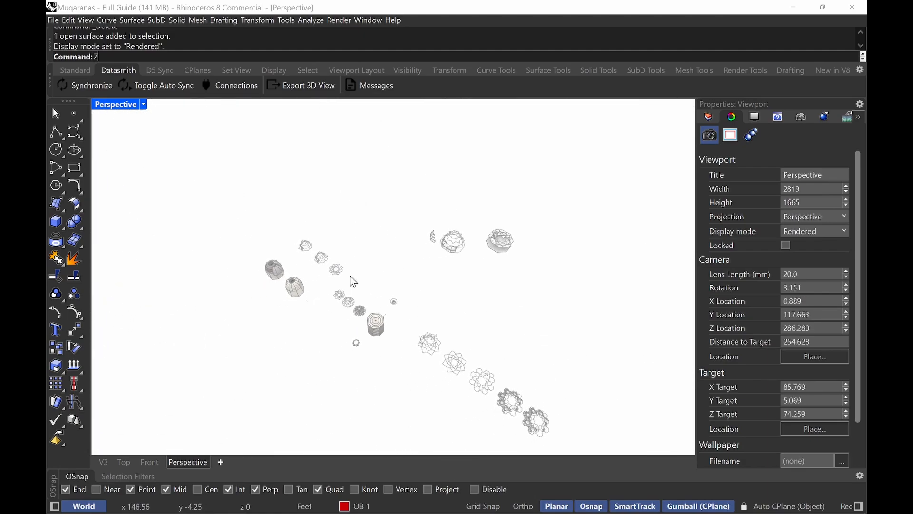
key("Return")
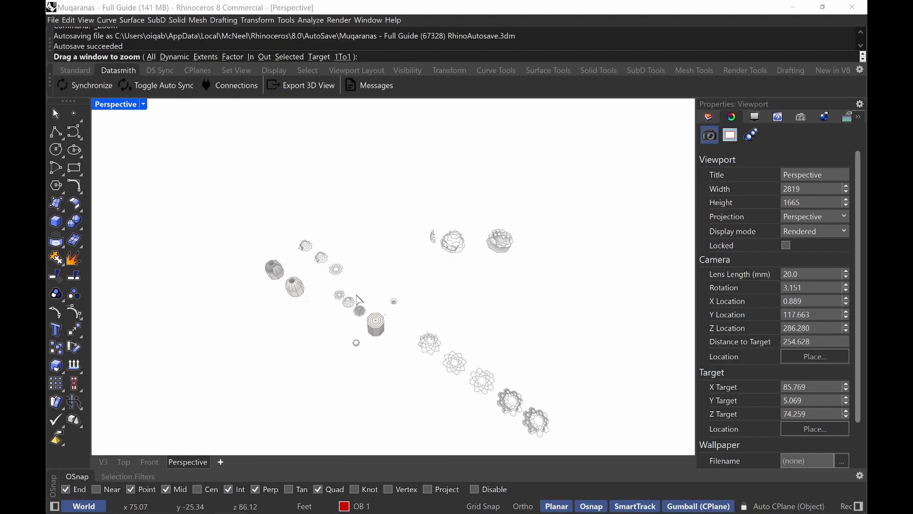
left_click_drag(364, 298, 350, 325)
right_click_drag(351, 324, 434, 297)
scroll(382, 254, "up", 2)
scroll(415, 235, "up", 8)
scroll(433, 295, "down", 20)
right_click_drag(471, 269, 471, 335)
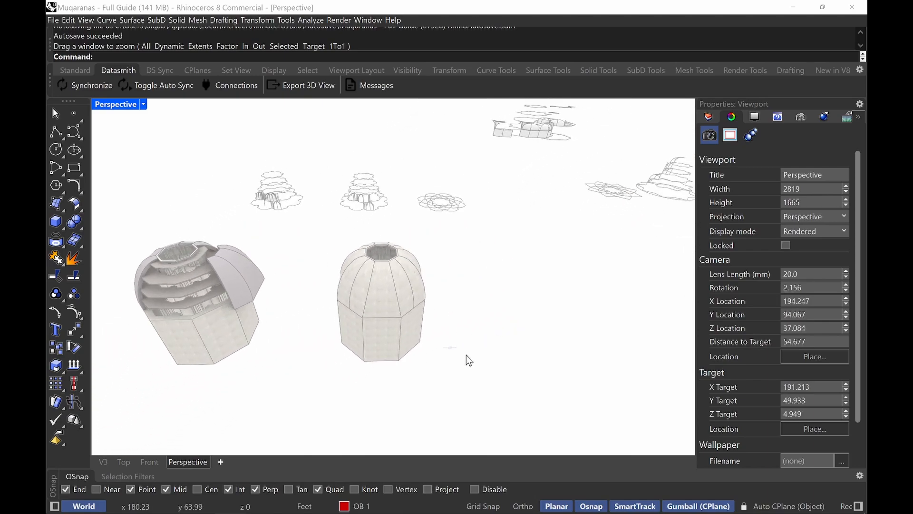
- Enable the clipping plane beside the intact dome for the Perspective view and examine the dome's cutaway interior
left_click(451, 348)
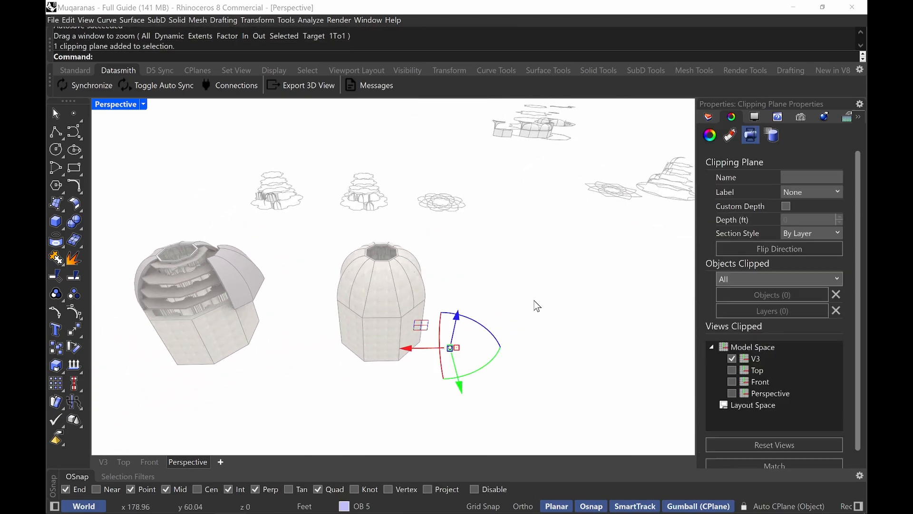
left_click(733, 357)
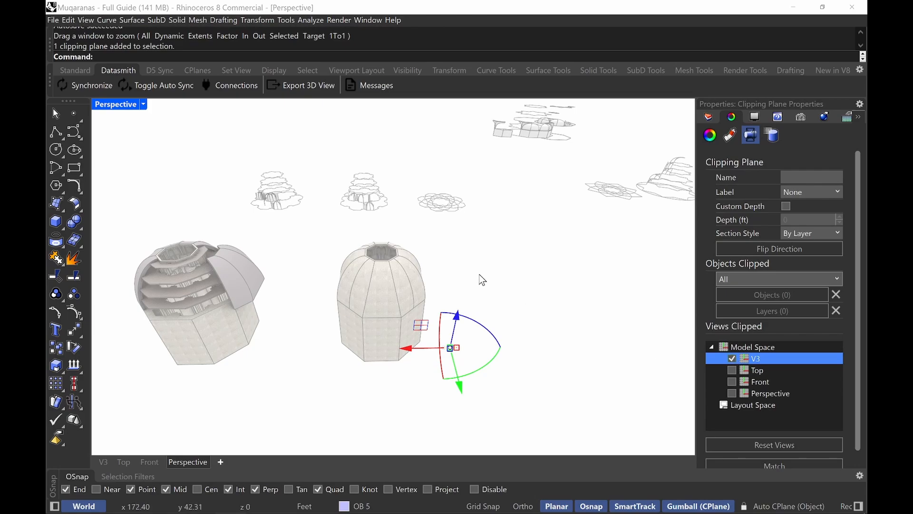
mouse_move(469, 250)
right_mouse_down()
mouse_move(357, 230)
mouse_move(467, 251)
right_mouse_up()
left_click(422, 375)
scroll(422, 377, "up", 6)
right_click_drag(423, 375, 473, 366)
left_click(457, 363)
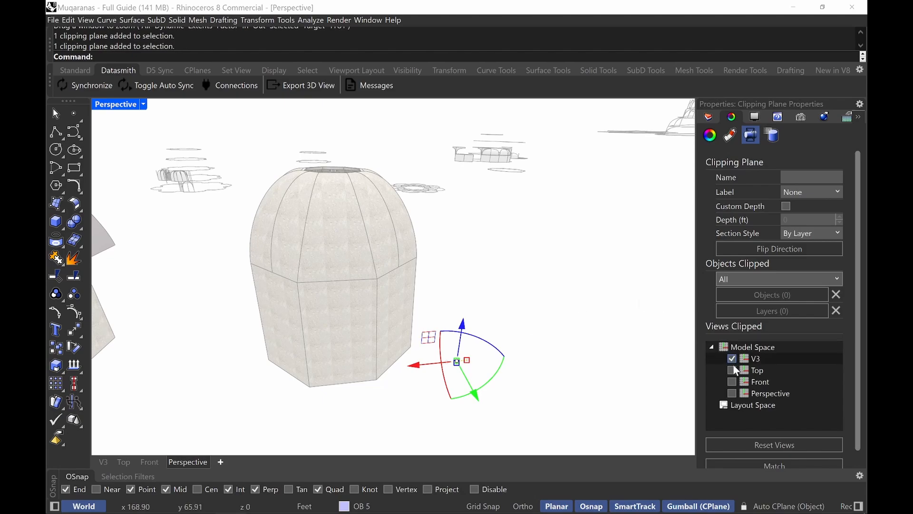
left_click(732, 392)
right_click_drag(369, 249, 382, 193)
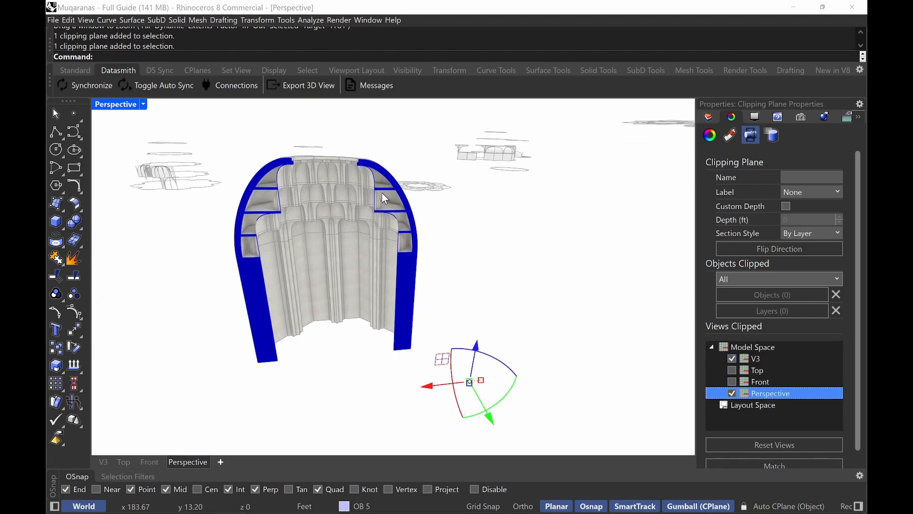
left_click(304, 208)
right_click_drag(304, 208, 324, 227)
key("Escape")
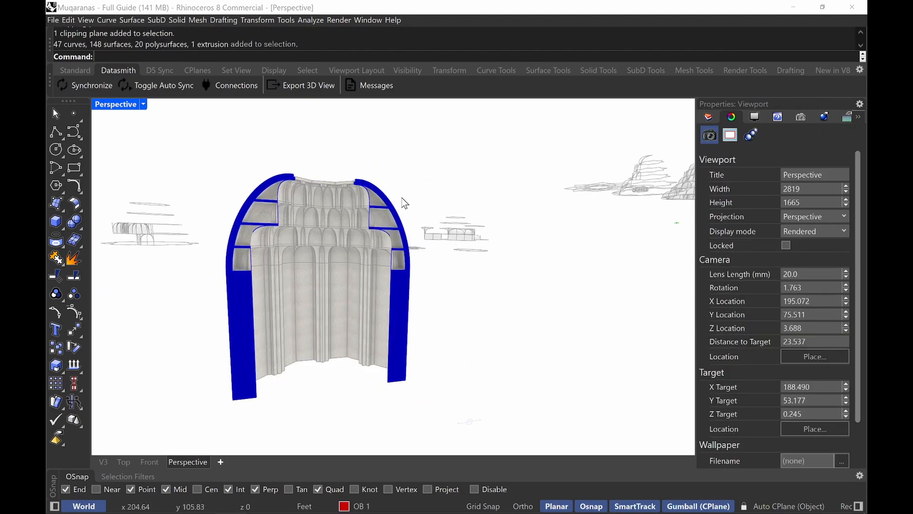
- Clear the selection and examine the cut dome's interior up close, following how the muqarnas cells connect from tier to tier
left_click(347, 199)
key("Escape")
scroll(312, 250, "up", 8)
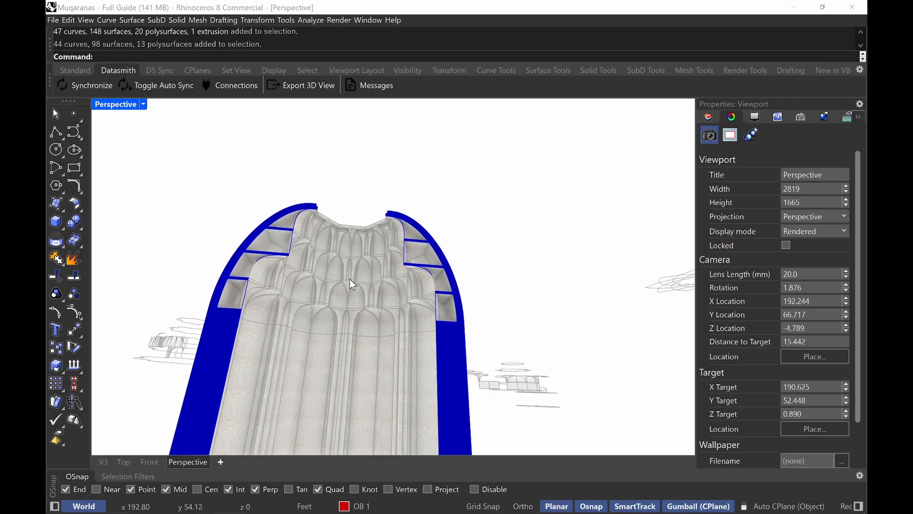
type("z")
key("space")
left_click_drag(357, 247, 312, 289)
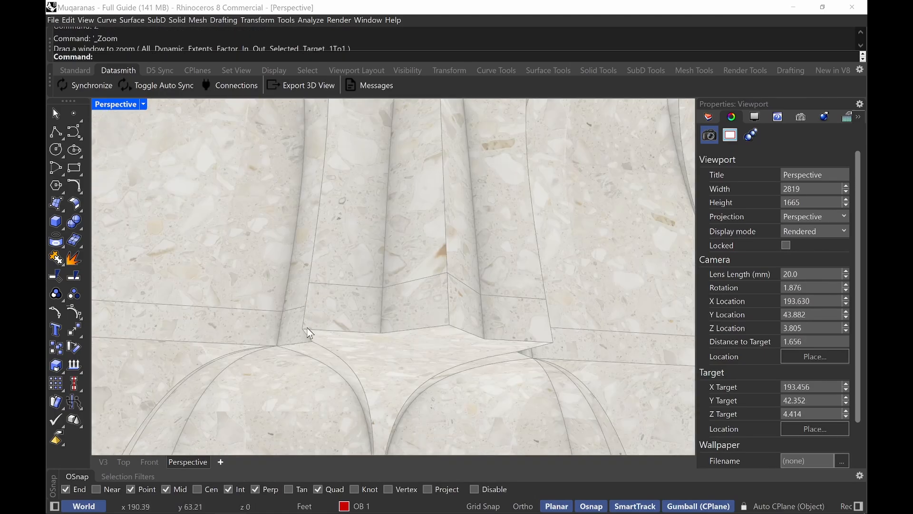
right_click_drag(307, 327, 349, 246, "shift")
scroll(381, 295, "down", 4)
scroll(383, 292, "down", 6)
right_click_drag(370, 291, 404, 292)
scroll(363, 260, "up", 2)
scroll(480, 329, "up", 6)
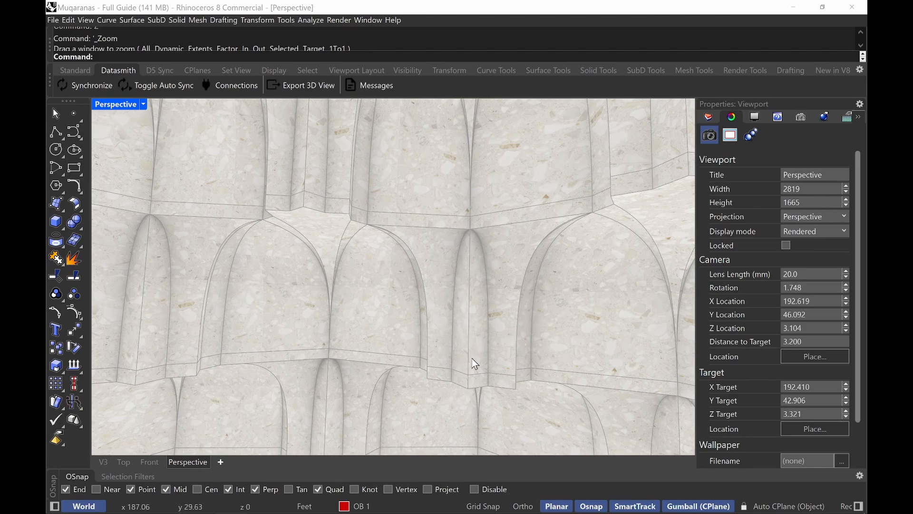
right_click_drag(433, 278, 342, 302)
scroll(412, 275, "down", 10)
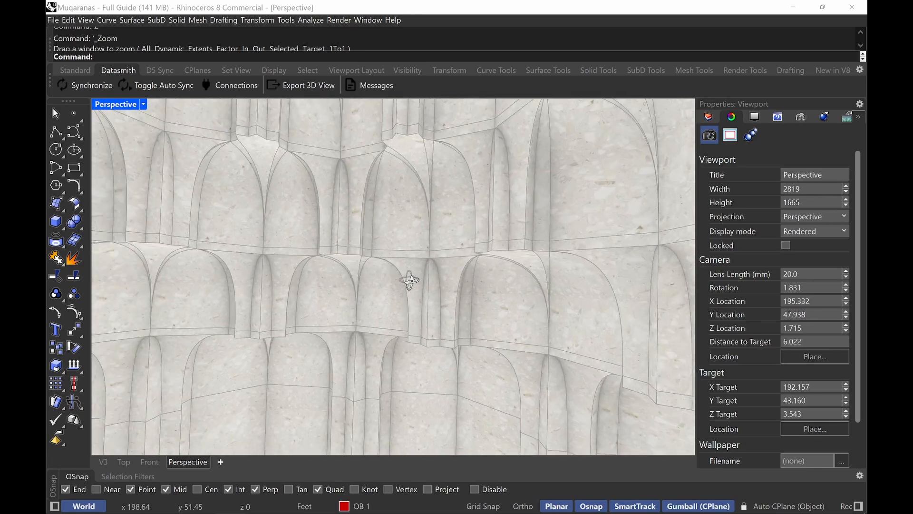
- Enable the clipping plane beside the octagonal stone-block model for the Perspective view to cut it open
scroll(412, 276, "down", 12)
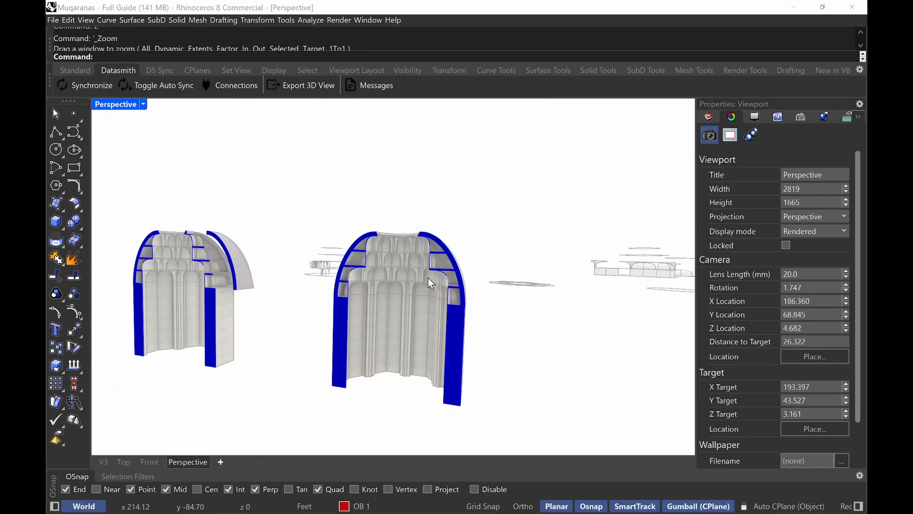
right_click_drag(339, 298, 353, 301)
scroll(446, 329, "up", 8)
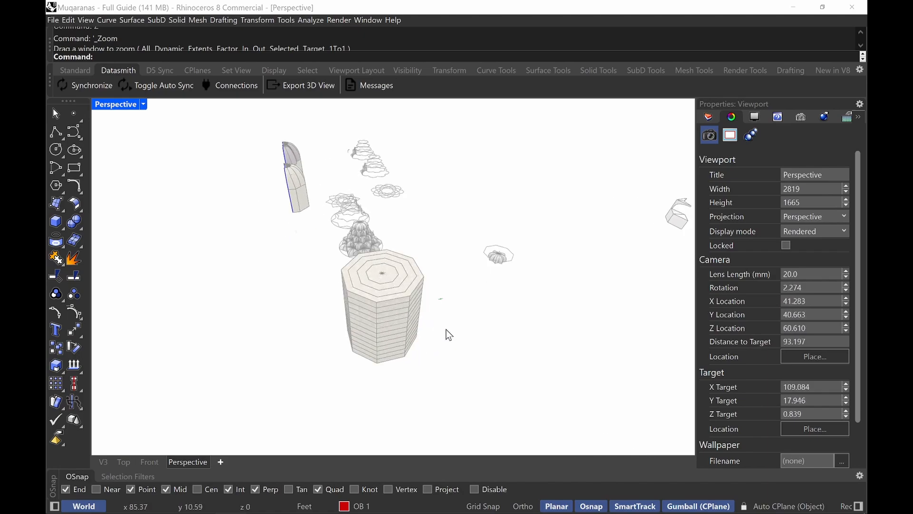
left_click_drag(456, 272, 432, 224)
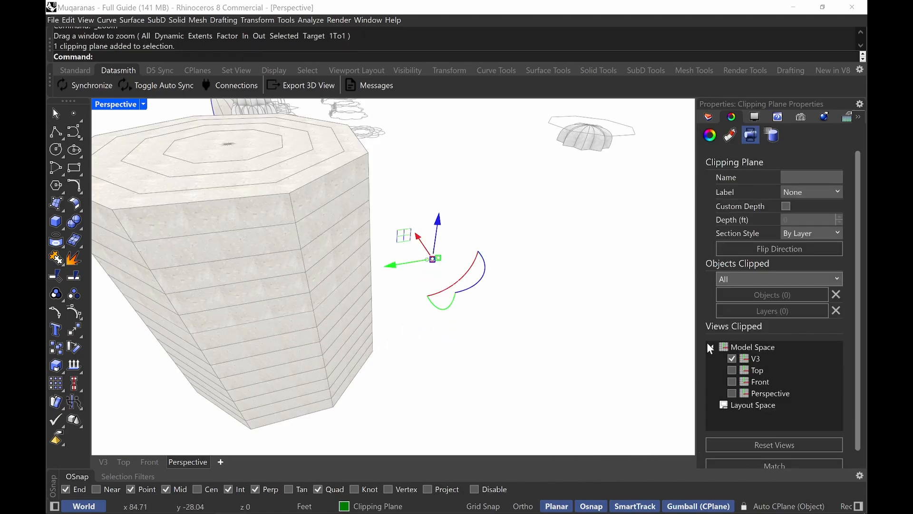
left_click(732, 393)
right_click_drag(433, 364, 370, 286)
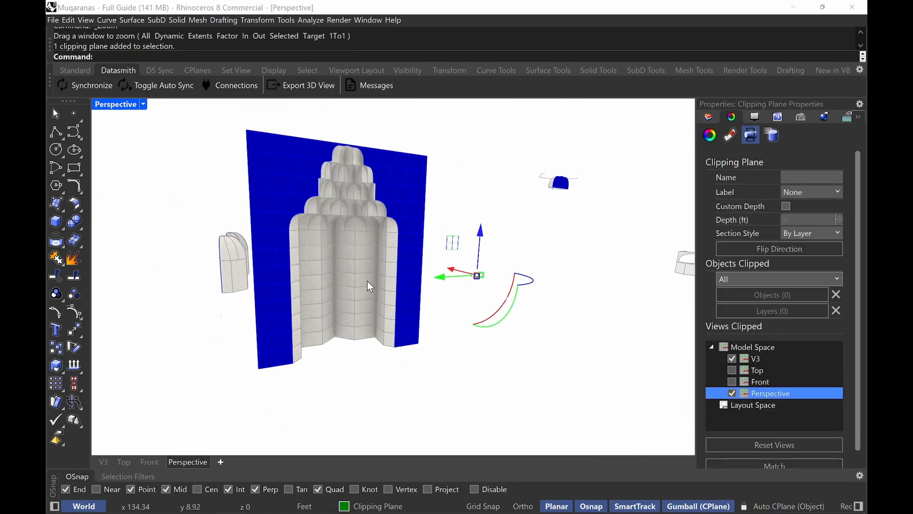
- Zoom into the stepped muqarnas tiers inside the cut octagonal block and examine how their cells stack
scroll(360, 198, "up", 5)
scroll(369, 204, "down", 5)
type("Z")
key("Return")
left_click_drag(434, 175, 298, 239)
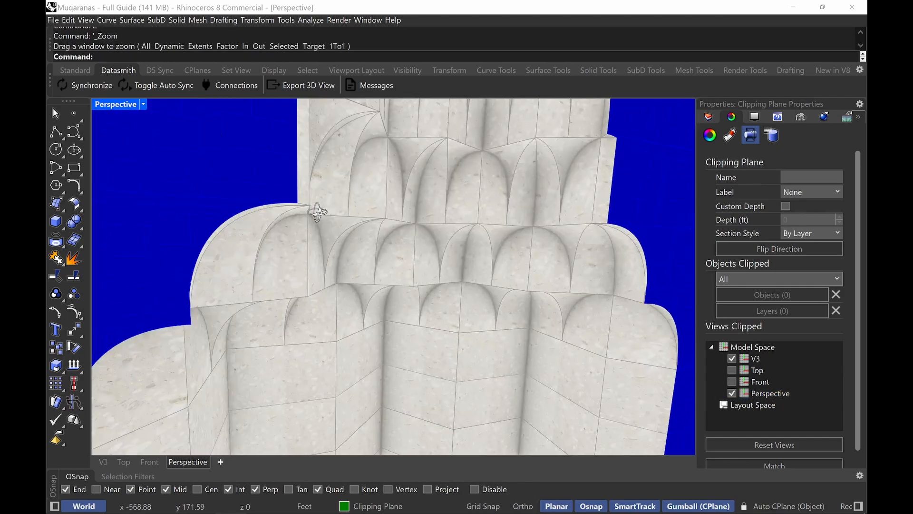
mouse_move(316, 208)
right_mouse_down()
mouse_move(278, 198)
mouse_move(291, 197)
mouse_move(304, 215)
right_mouse_up()
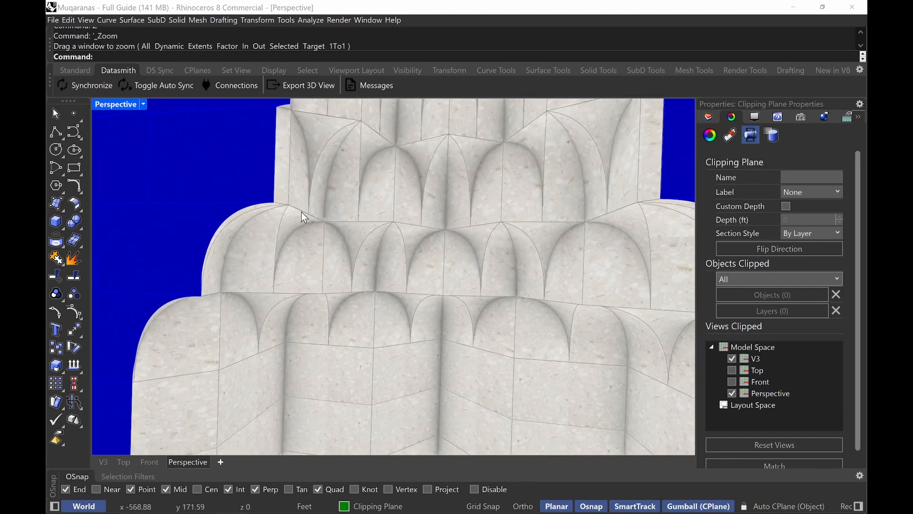
scroll(334, 233, "down", 5)
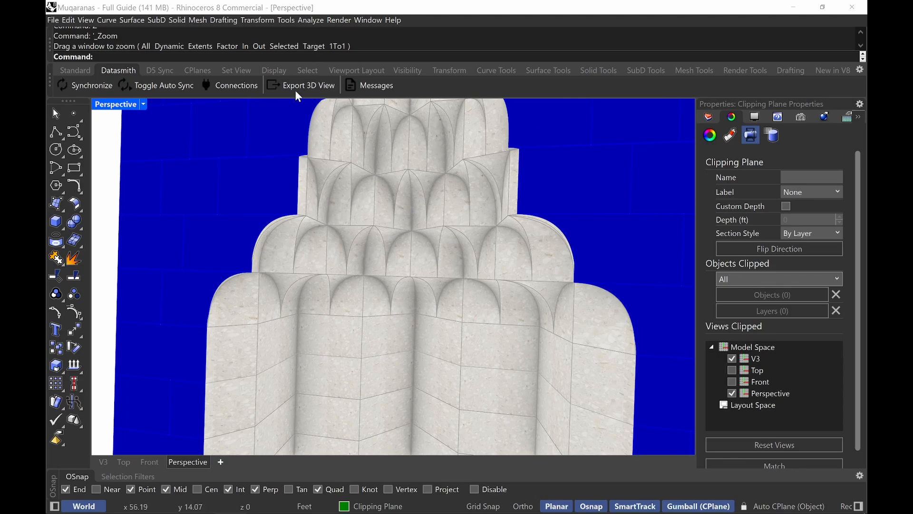
- Set the Perspective view's display mode to Rendered Material Fill and frame the block's masonry section
left_click(142, 105)
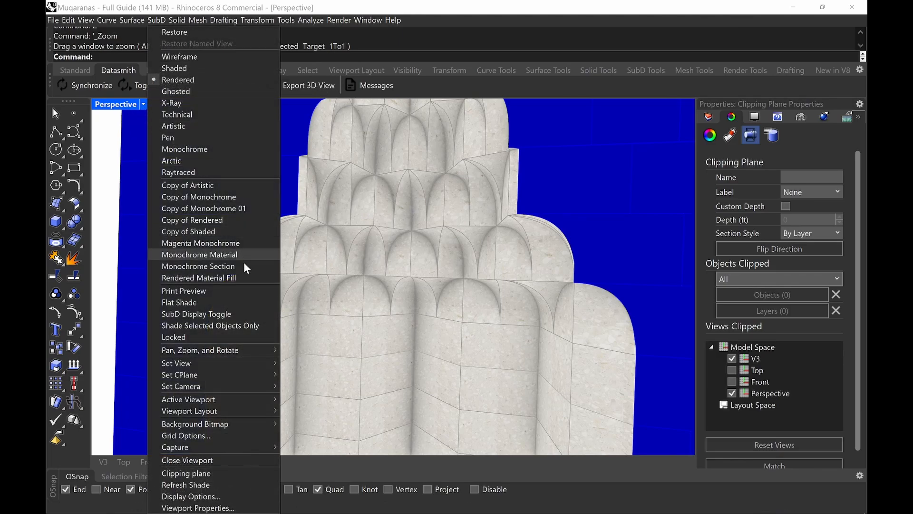
left_click(227, 279)
scroll(380, 275, "down", 5)
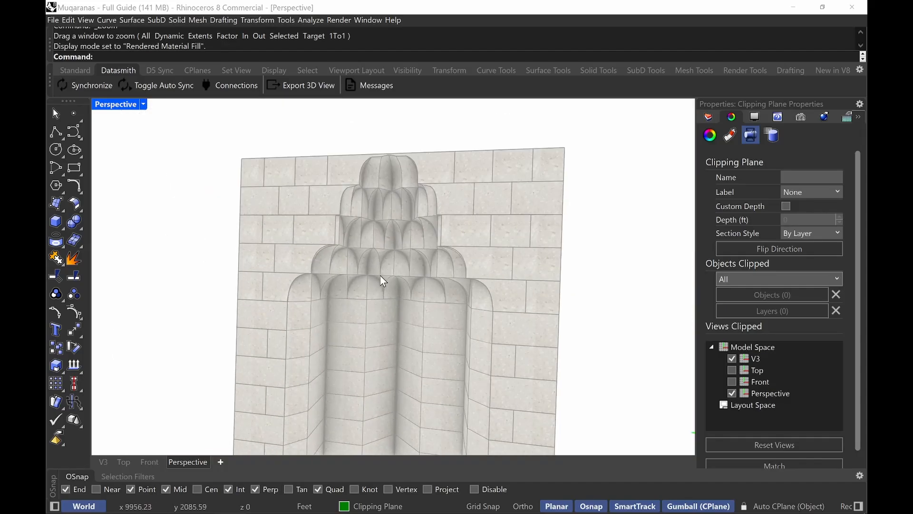
right_click_drag(426, 300, 387, 248)
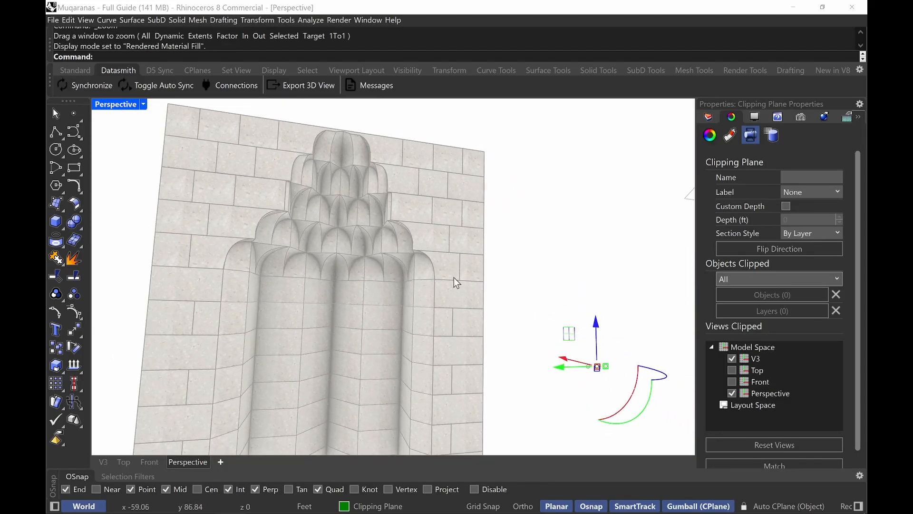
right_click_drag(362, 138, 464, 350)
scroll(477, 264, "down", 4)
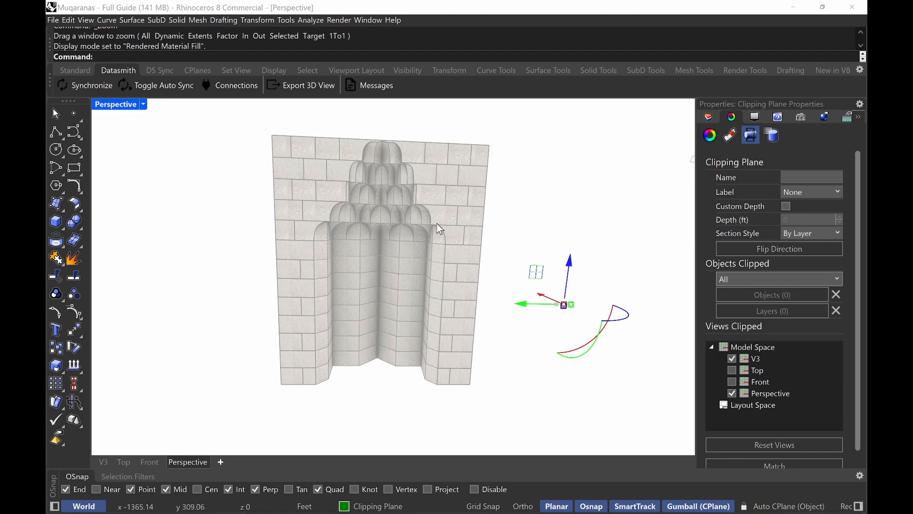
- Examine how the carved cells relate to the masonry courses and joints in the block's section from several angles
scroll(430, 217, "up", 5)
mouse_move(439, 217)
right_mouse_down()
mouse_move(426, 230)
mouse_move(445, 219)
mouse_move(434, 206)
right_mouse_up()
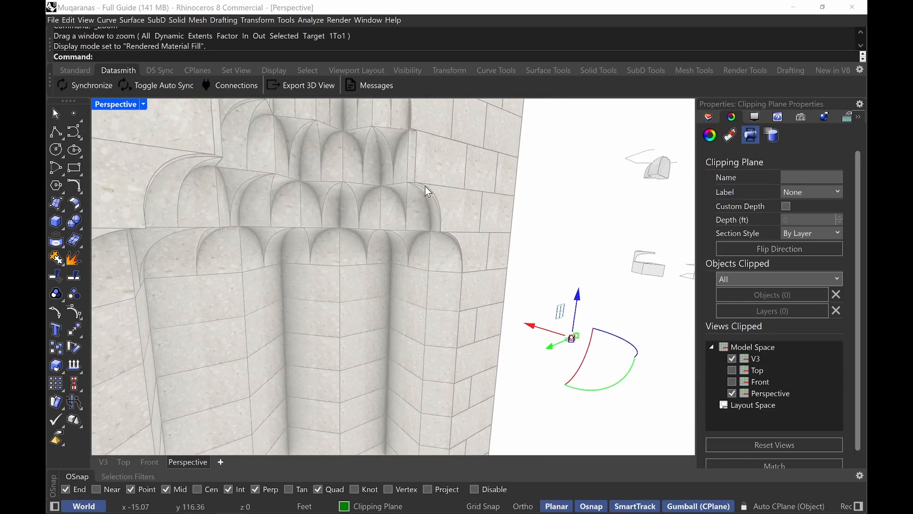
scroll(426, 209, "up", 3)
scroll(424, 257, "down", 5)
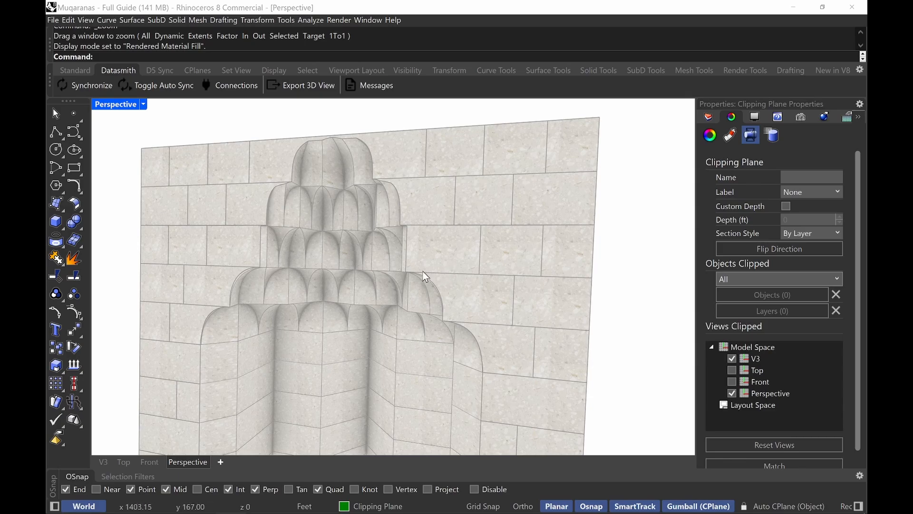
scroll(562, 227, "down", 3)
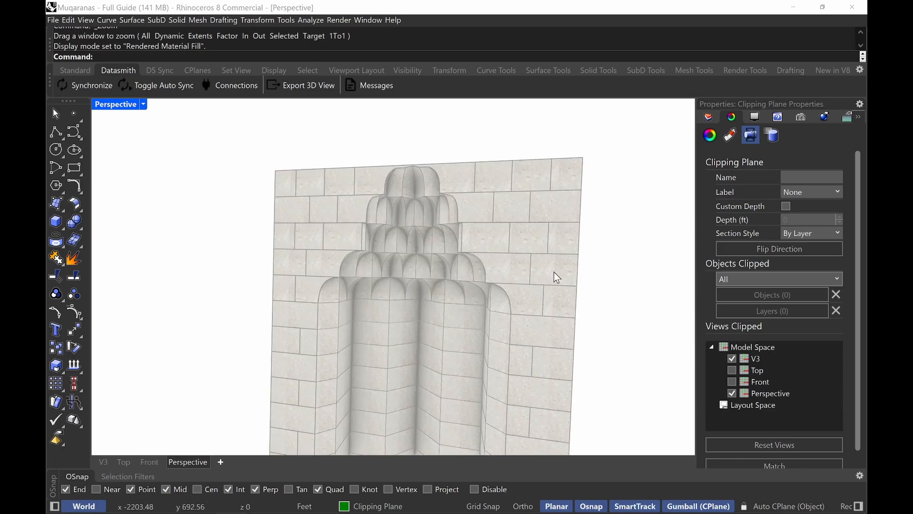
right_click_drag(483, 201, 499, 263)
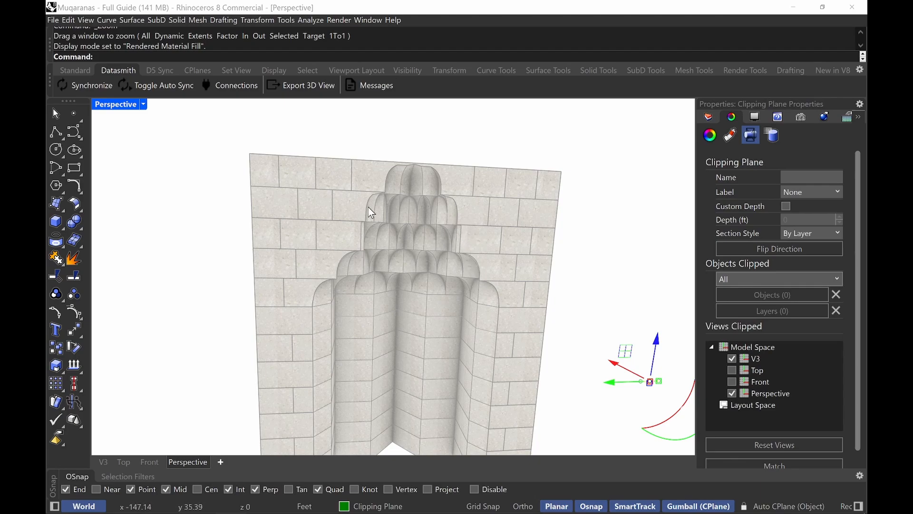
right_click_drag(492, 312, 498, 354)
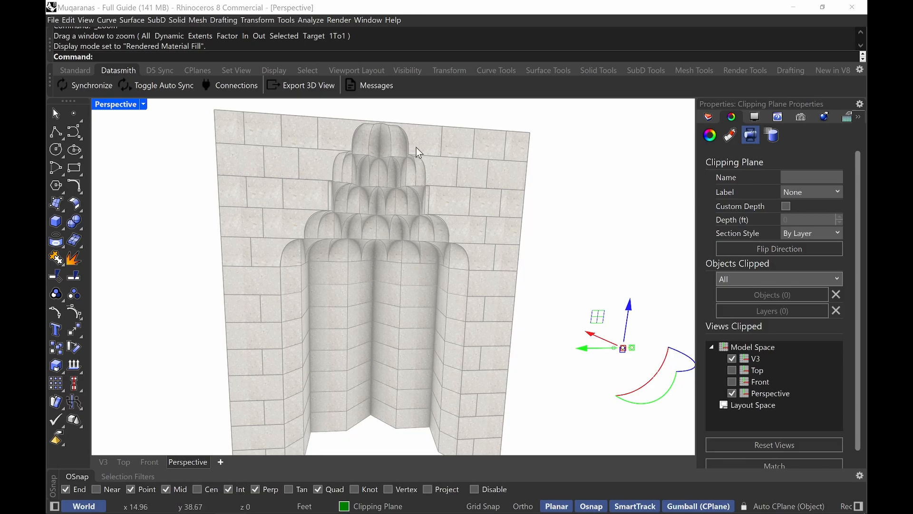
right_click_drag(423, 235, 459, 256)
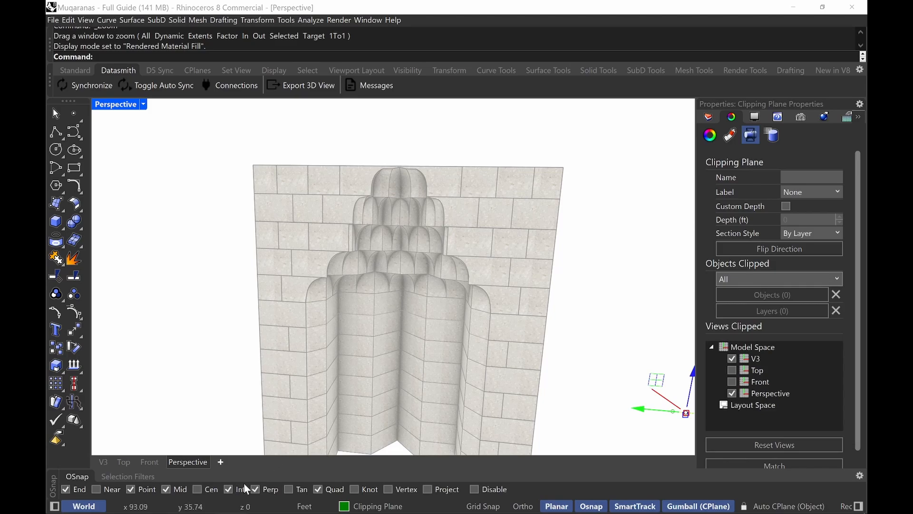
- Switch to the browser, open the Sultanhani portal photo at full size, and compare its carved tiers with the Abdullaziz Khan madrasa photo
left_click(202, 499)
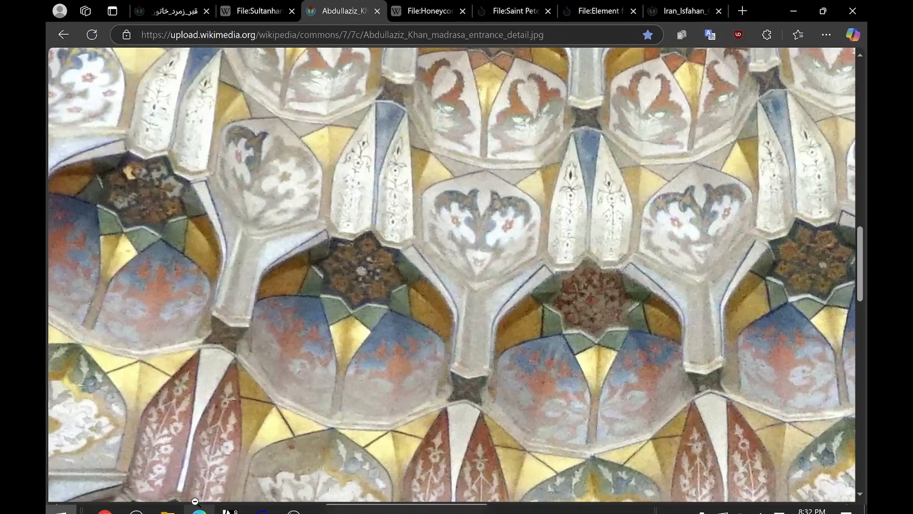
left_click(279, 12)
scroll(380, 222, "down", 2)
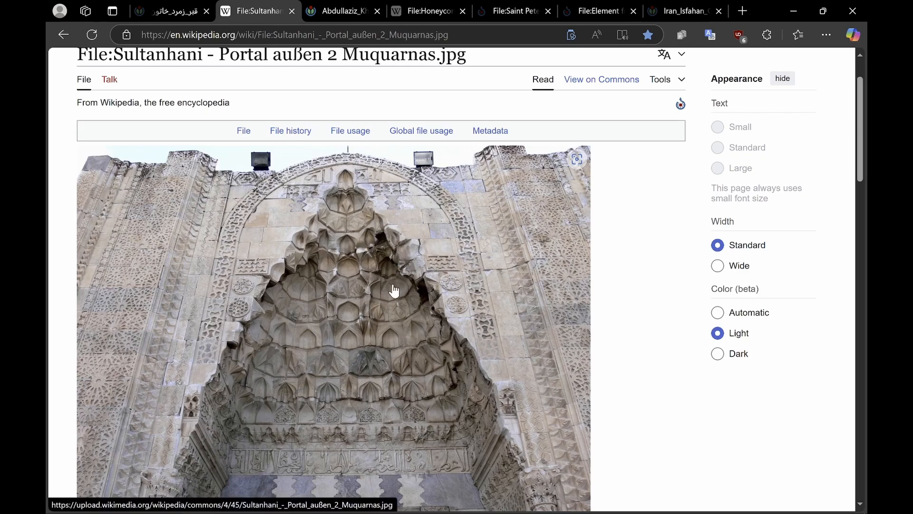
scroll(418, 307, "down", 5)
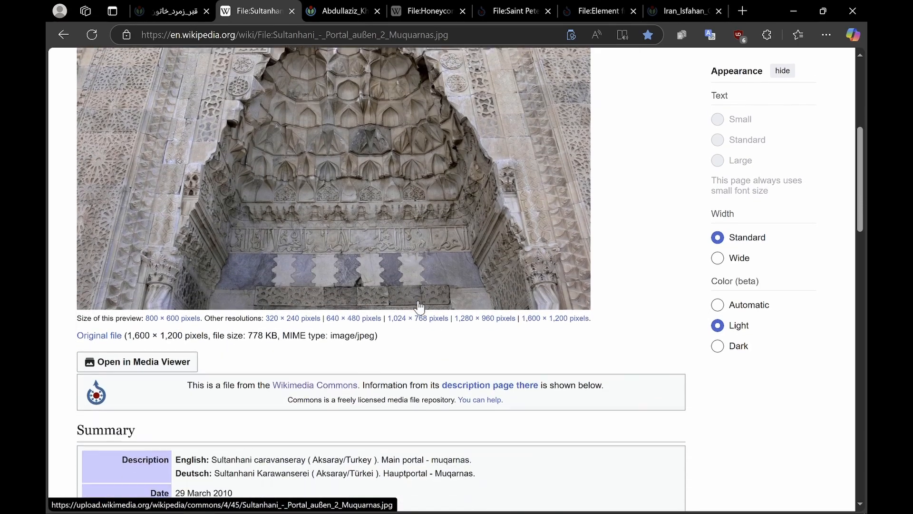
scroll(418, 307, "down", 2)
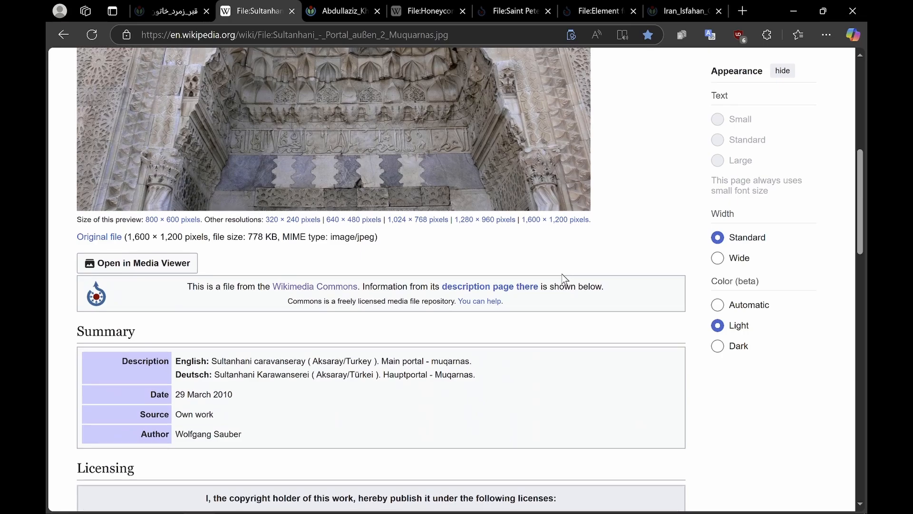
scroll(563, 277, "up", 5)
left_click(458, 208)
left_click(611, 261)
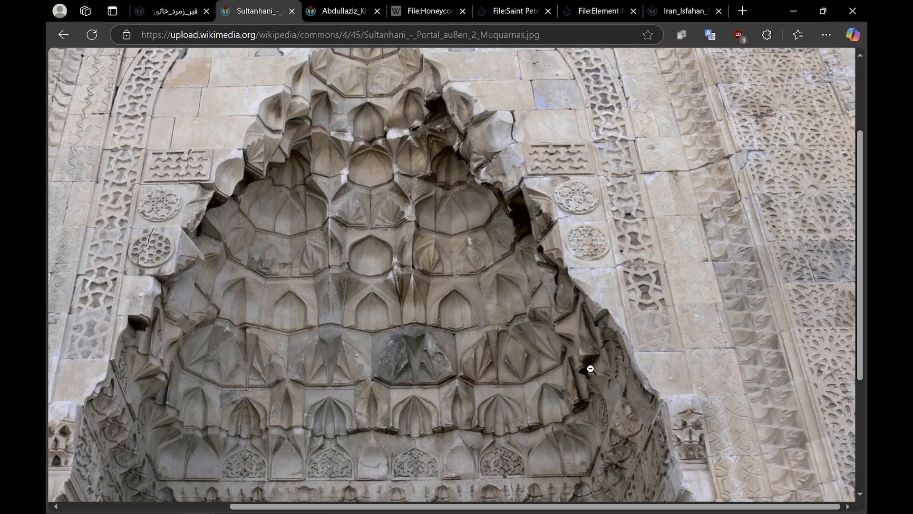
scroll(583, 377, "down", 2)
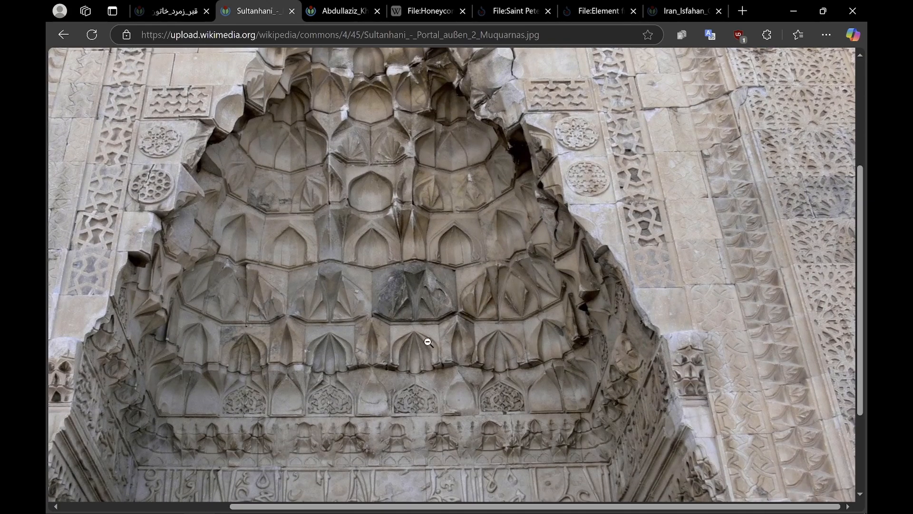
left_click(342, 13)
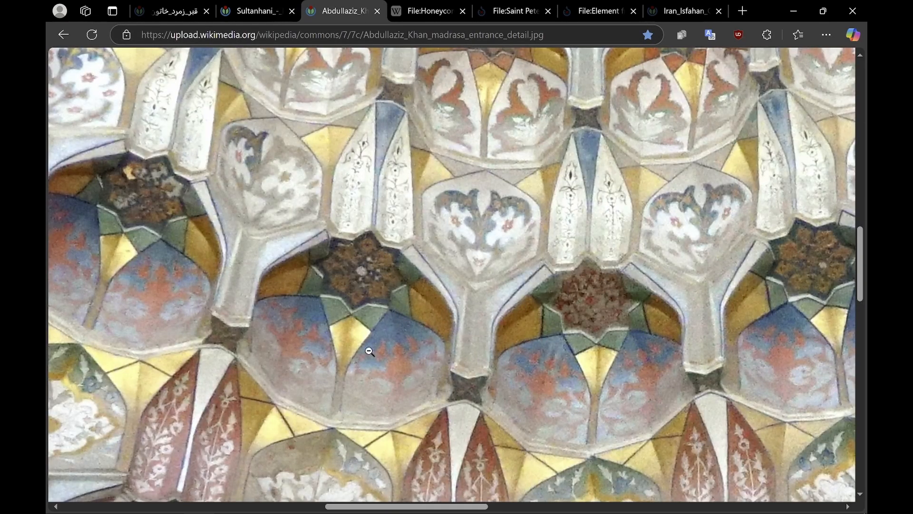
- Return to Rhino, zoom to the exploded dome model, and examine its shelves, hanging cells and detached outer shell
left_click(792, 11)
scroll(417, 280, "down", 5)
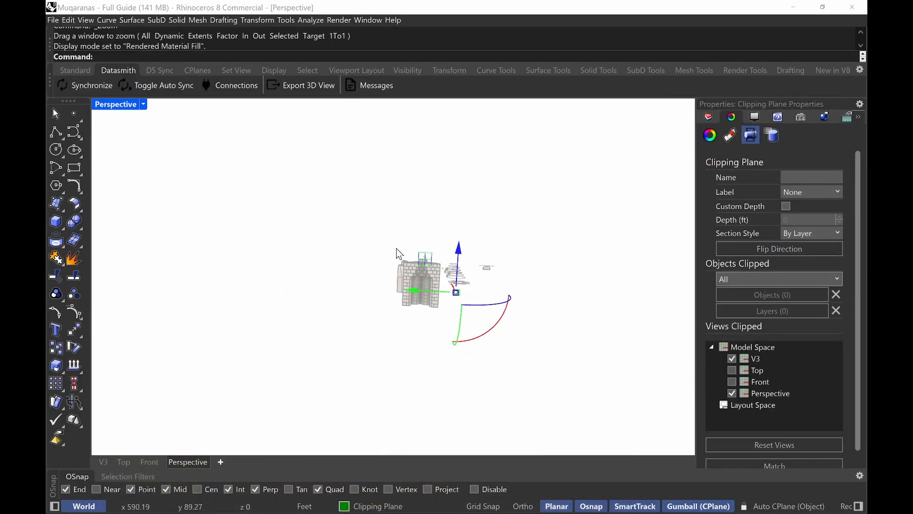
right_click_drag(396, 248, 464, 290)
left_click(353, 226)
type("z")
key("Return")
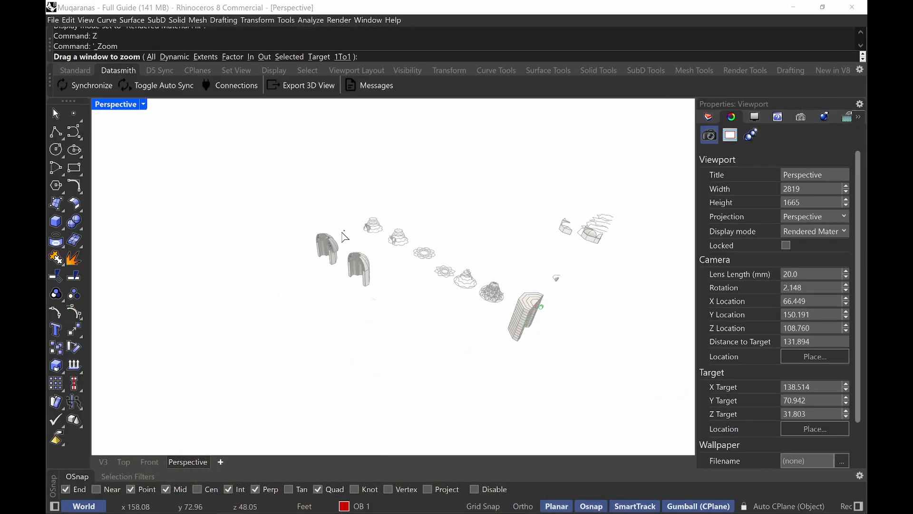
left_click_drag(346, 236, 312, 263)
right_click_drag(336, 253, 407, 280)
right_click_drag(422, 210, 513, 312)
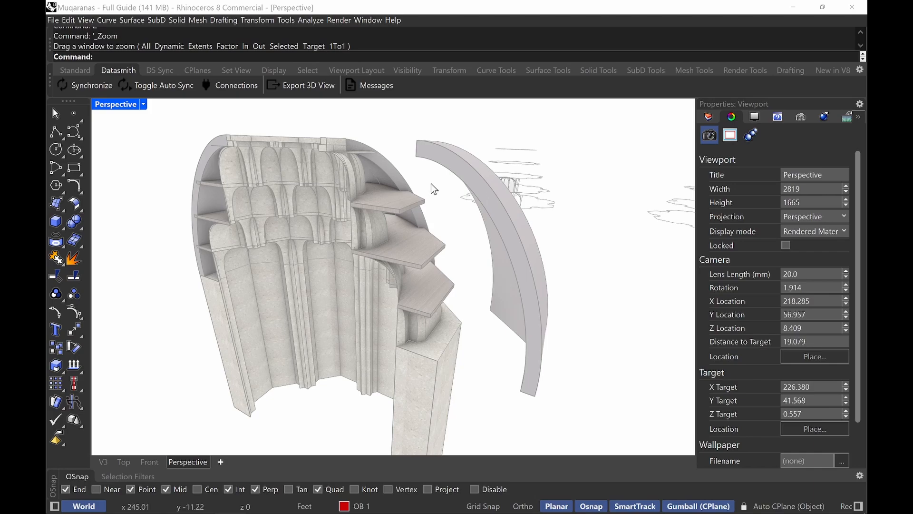
right_click_drag(430, 186, 433, 273)
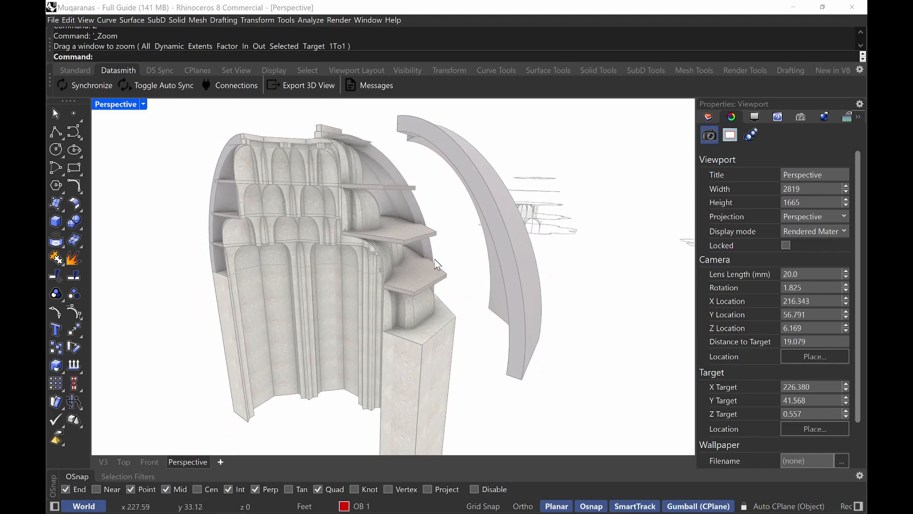
right_click_drag(436, 265, 448, 272)
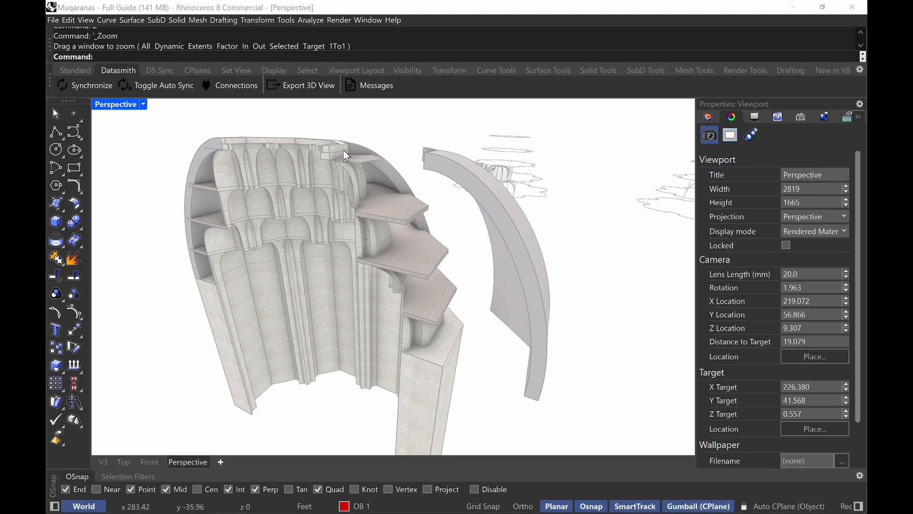
- Zoom in on the dome's shelves, mark the hollow space behind the cells between two shelves in red, and remove the markup
mouse_move(405, 273)
right_mouse_down()
mouse_move(405, 224)
mouse_move(424, 223)
mouse_move(378, 219)
mouse_move(401, 233)
right_mouse_up()
scroll(417, 190, "up", 4)
key("ctrl+alt+g")
mouse_move(425, 210)
left_mouse_down()
mouse_move(390, 234)
mouse_move(436, 214)
mouse_move(401, 238)
mouse_move(410, 259)
mouse_move(389, 261)
left_mouse_up()
left_click_drag(380, 221, 378, 270)
left_click_drag(368, 222, 358, 251)
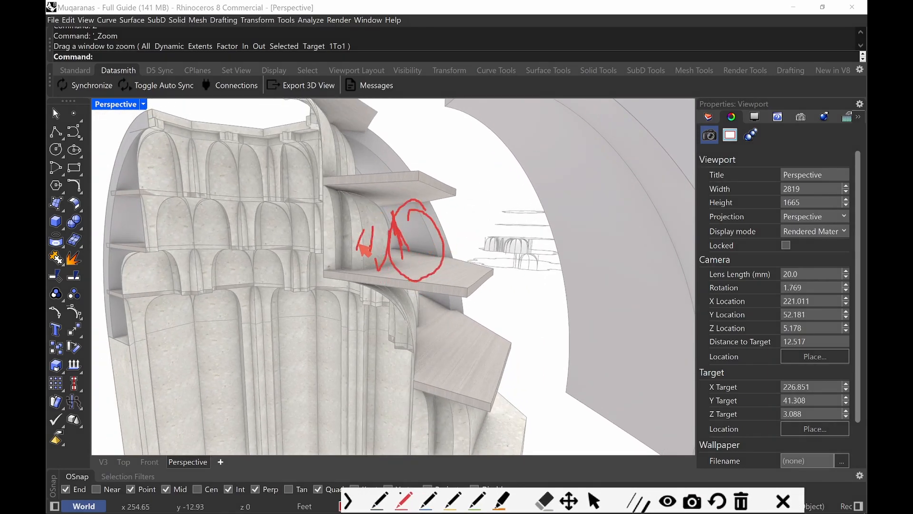
mouse_move(408, 223)
left_mouse_down()
mouse_move(431, 245)
mouse_move(415, 237)
left_mouse_up()
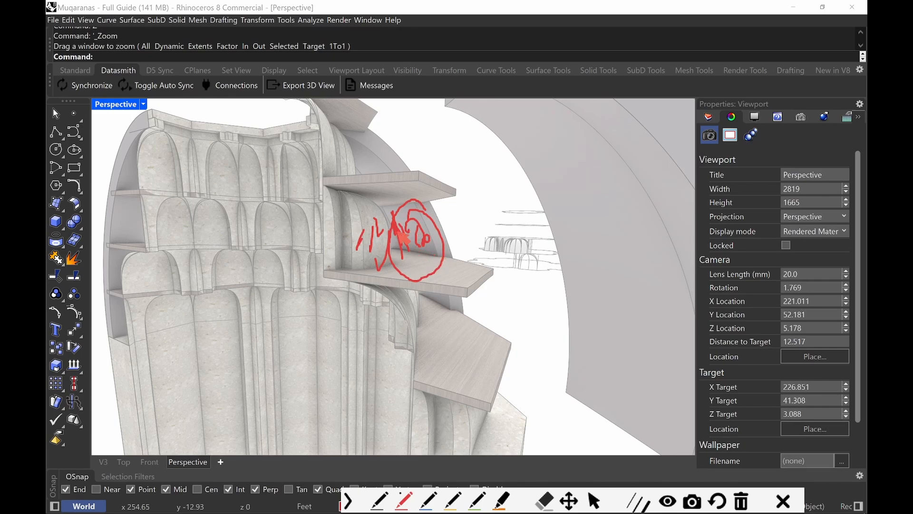
key("ctrl+alt+g")
- Trace the seam above the dome's lower cell tier in red where it meets the shelf, clear the markup, and inspect the joint
mouse_move(445, 243)
right_mouse_down()
mouse_move(417, 228)
mouse_move(452, 230)
right_mouse_up()
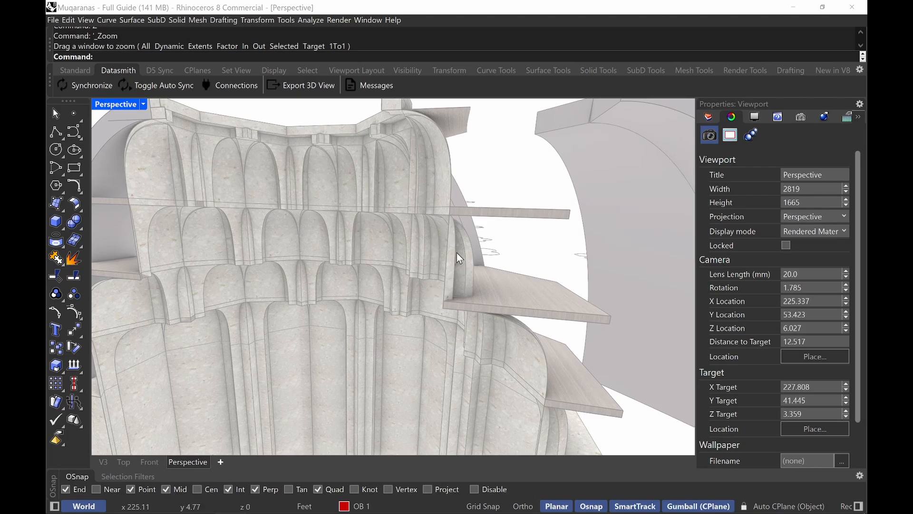
right_click_drag(430, 220, 458, 222)
right_click_drag(484, 162, 388, 195)
right_click_drag(456, 295, 412, 249, "shift")
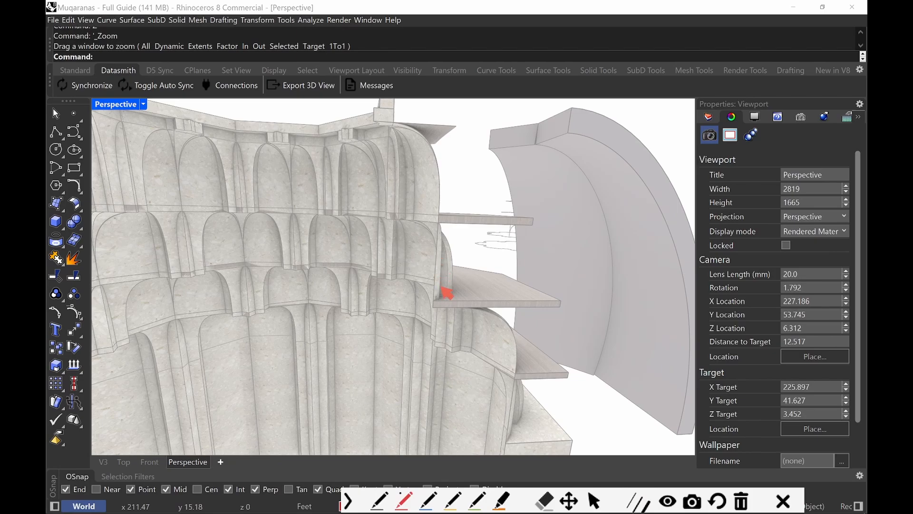
mouse_move(437, 301)
left_mouse_down()
mouse_move(408, 274)
mouse_move(316, 265)
mouse_move(131, 273)
left_mouse_up()
mouse_move(394, 275)
left_mouse_down()
mouse_move(391, 247)
mouse_move(433, 248)
mouse_move(440, 266)
left_mouse_up()
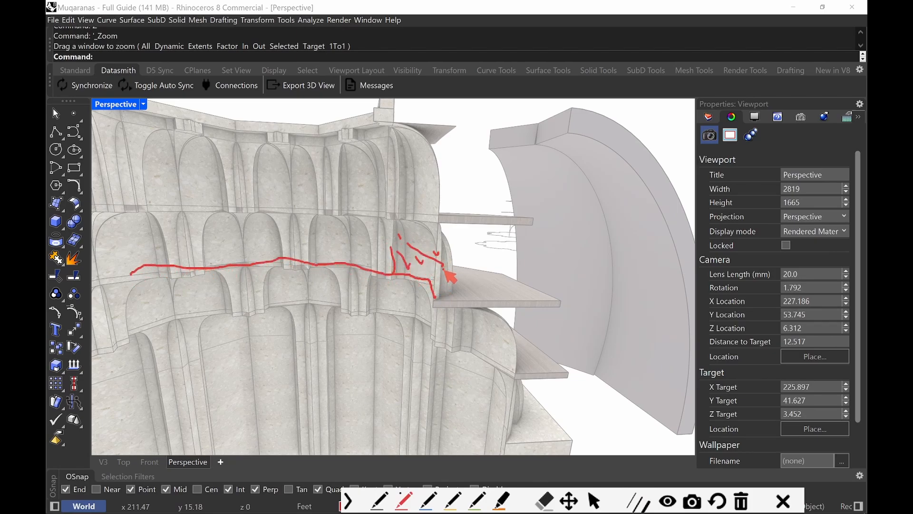
key("Escape")
right_click_drag(534, 287, 447, 261)
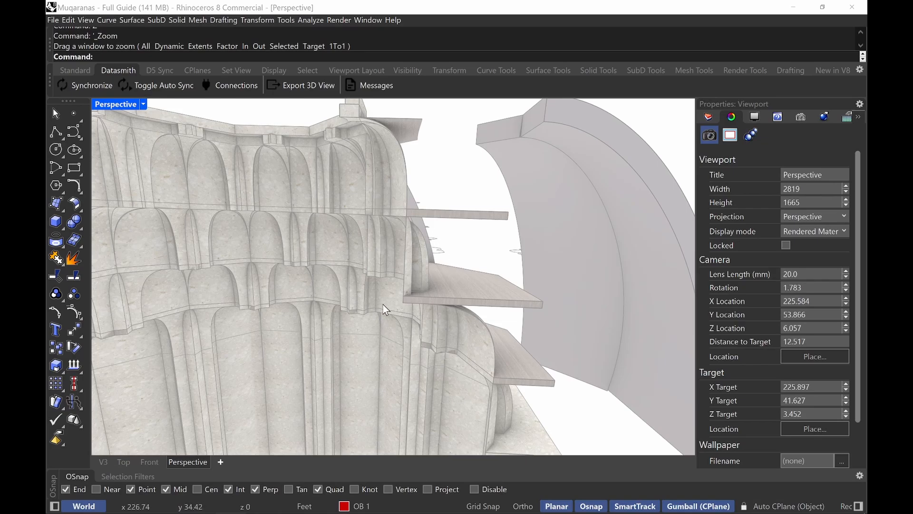
right_click_drag(360, 252, 417, 247, "shift")
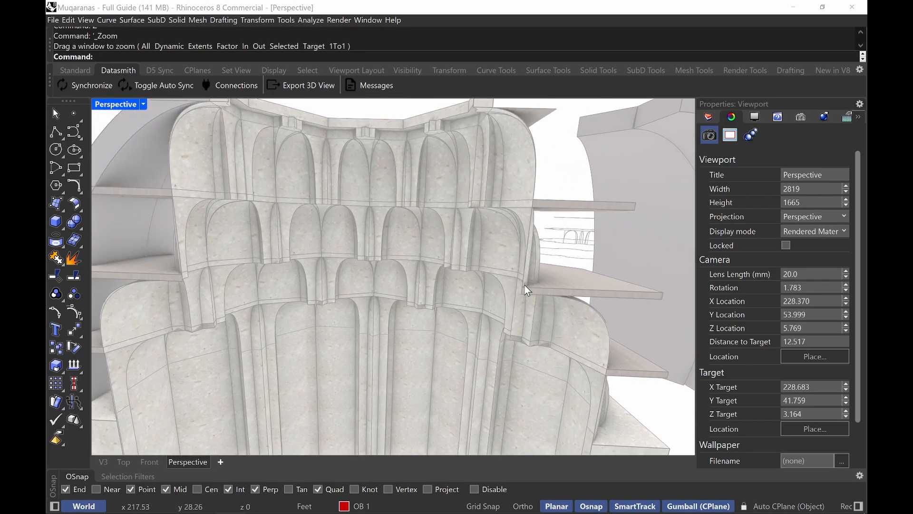
right_click_drag(524, 284, 504, 285)
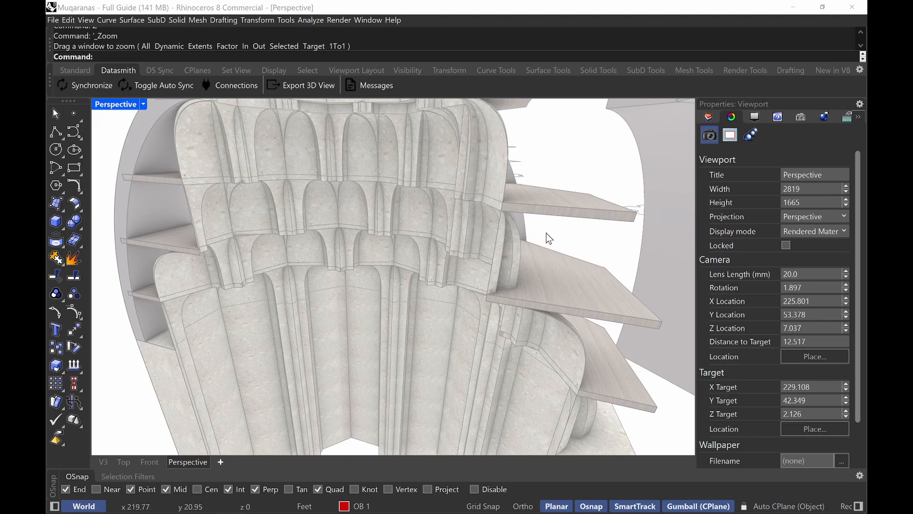
- Isolate the exploded dome's four shelf levels from the rest of the model
scroll(546, 233, "down", 11)
scroll(573, 252, "up", 9)
right_click_drag(558, 240, 511, 302, "shift")
left_click(487, 291)
left_click(478, 227, "shift")
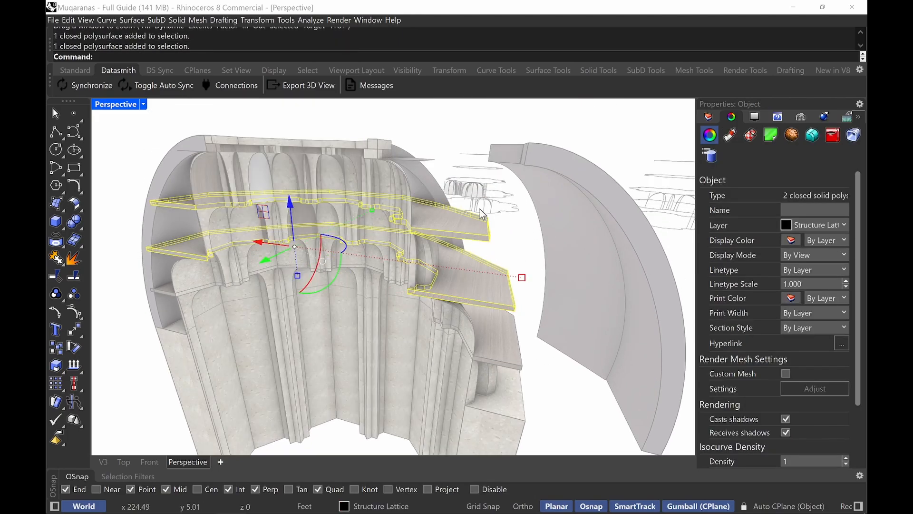
right_click_drag(490, 188, 489, 227)
left_click(497, 401, "shift")
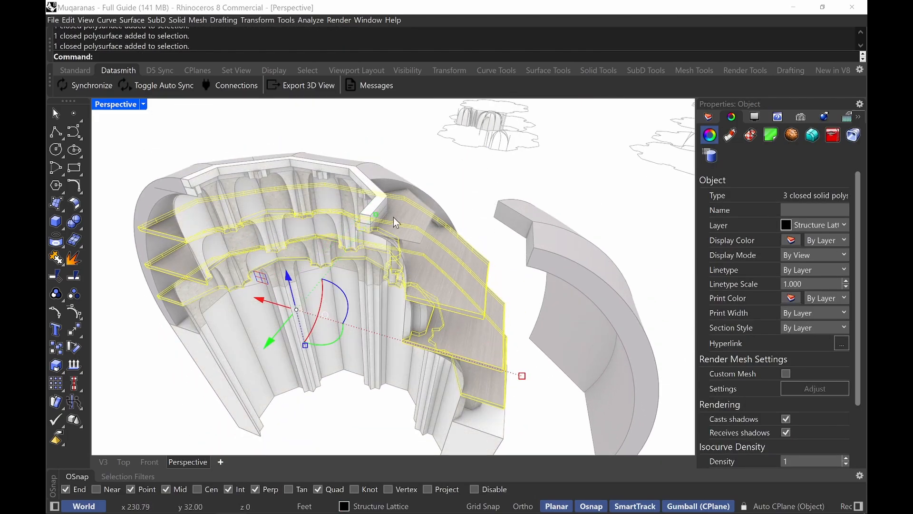
left_click(408, 214, "shift")
right_click_drag(408, 214, 467, 247)
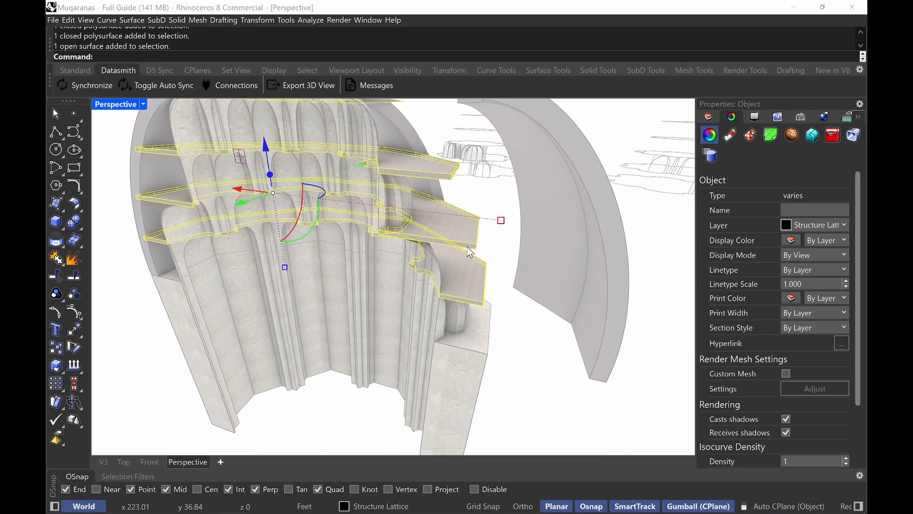
key("ctrl+shift+h")
key("Escape")
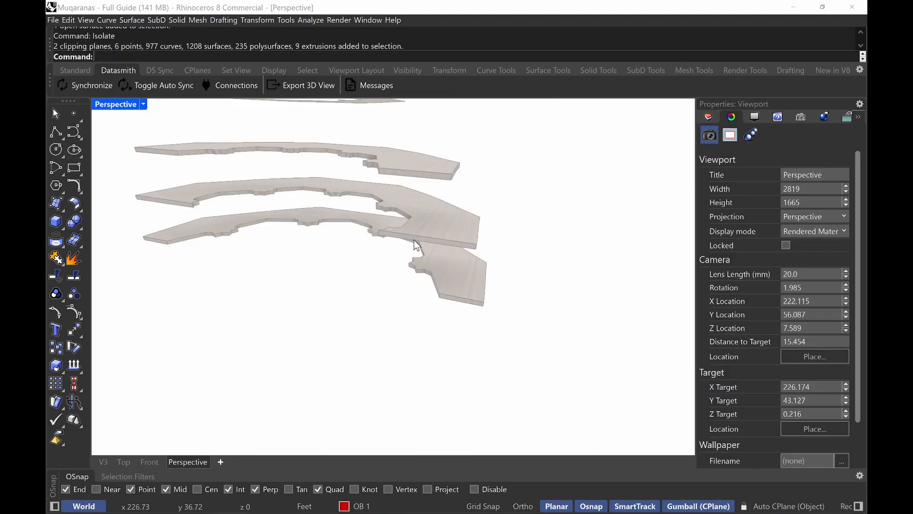
- Examine the stacked shelves and their notched inner edges from above and from the front
right_click_drag(414, 240, 476, 295)
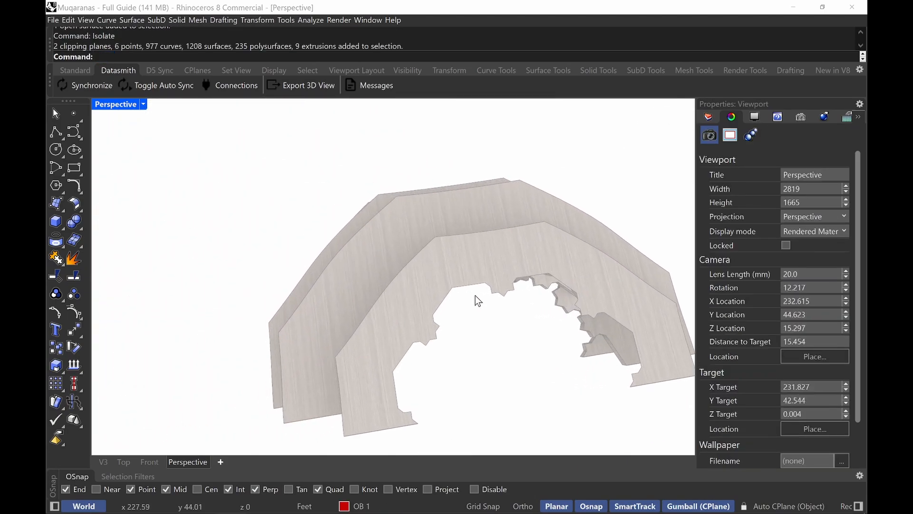
right_click_drag(427, 278, 445, 291)
scroll(391, 232, "up", 4)
right_click_drag(392, 233, 394, 291)
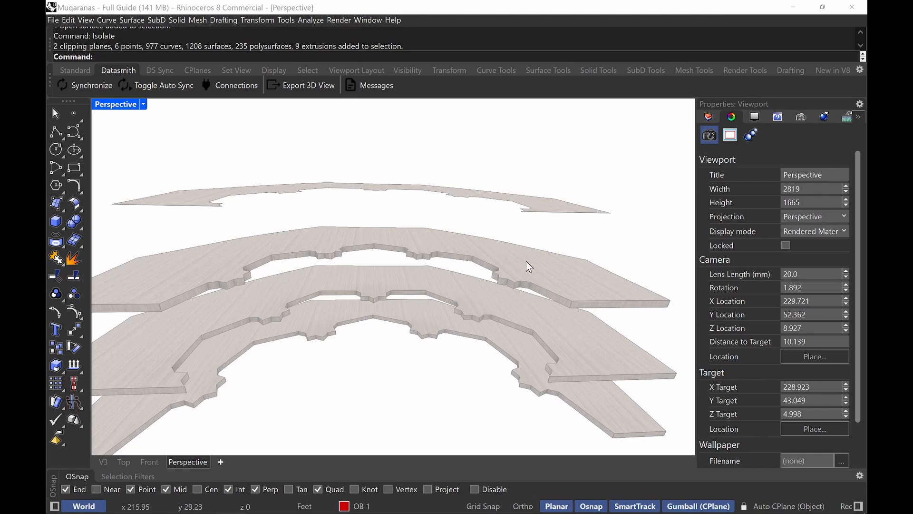
right_click_drag(527, 266, 512, 296)
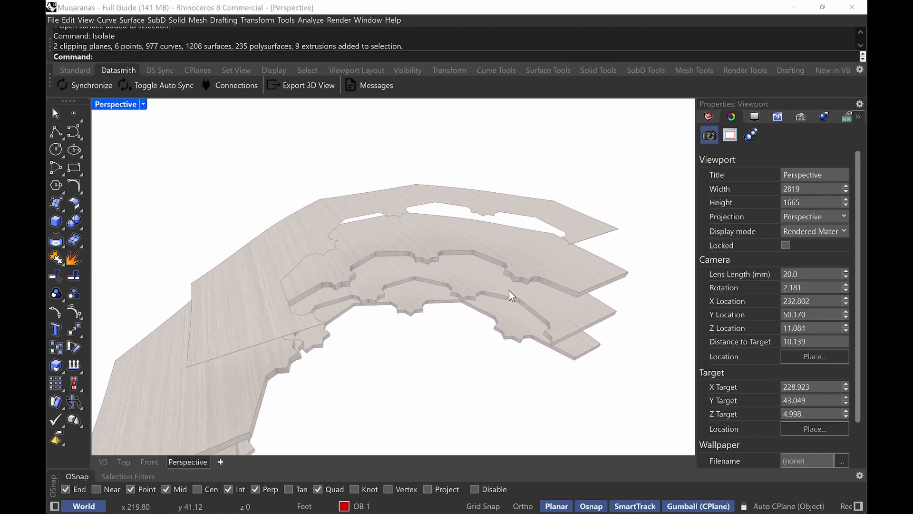
- Compare the overlapping shelf outlines in the Ghosted and Wireframe display modes
left_click(143, 104)
left_click(196, 90)
right_click_drag(422, 214, 412, 253)
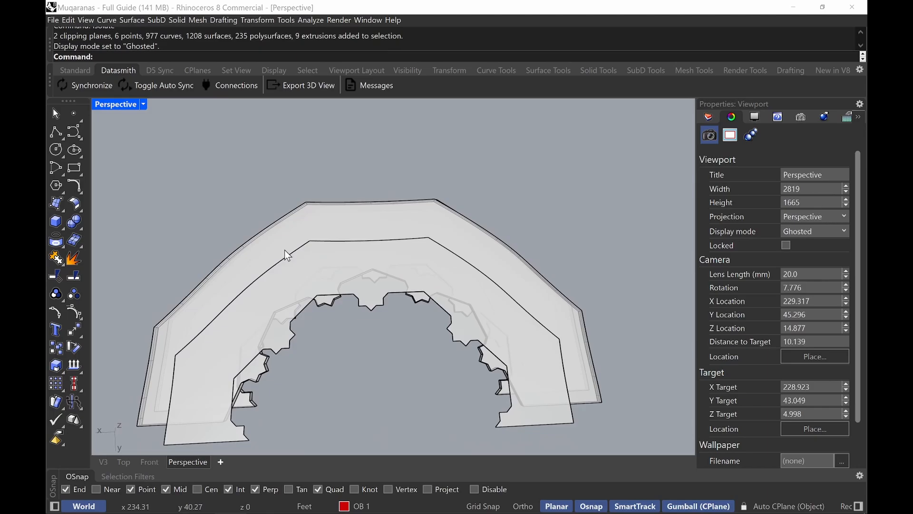
left_click(125, 106)
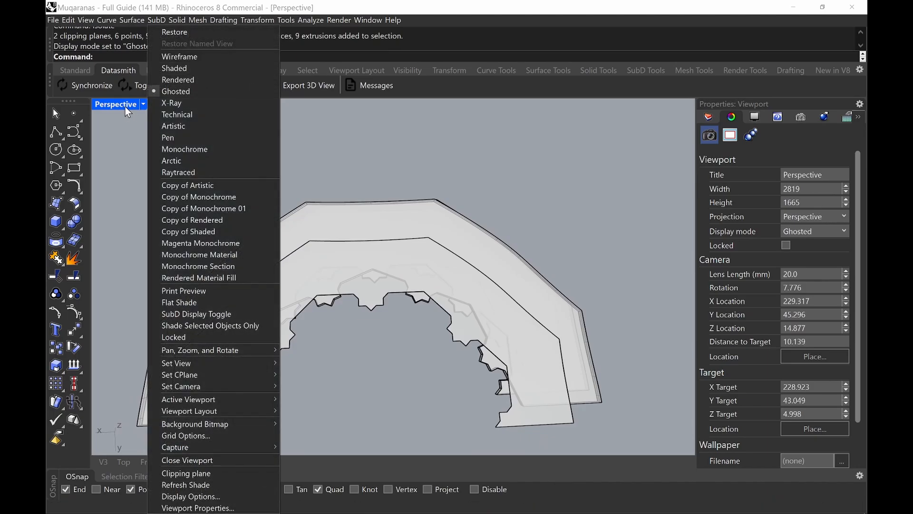
left_click(180, 58)
mouse_move(350, 230)
right_mouse_down()
mouse_move(412, 229)
mouse_move(356, 227)
right_mouse_up()
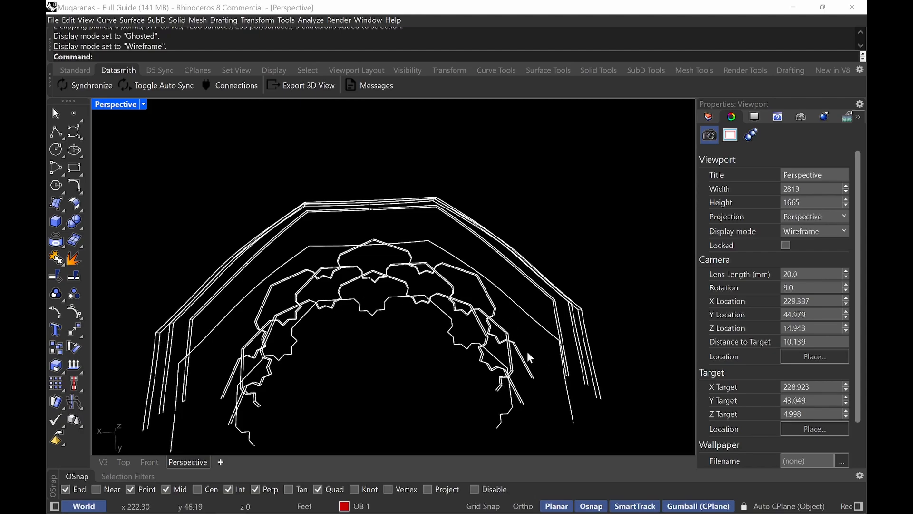
mouse_move(496, 341)
right_mouse_down()
mouse_move(485, 269)
mouse_move(460, 257)
mouse_move(476, 263)
mouse_move(487, 332)
right_mouse_up()
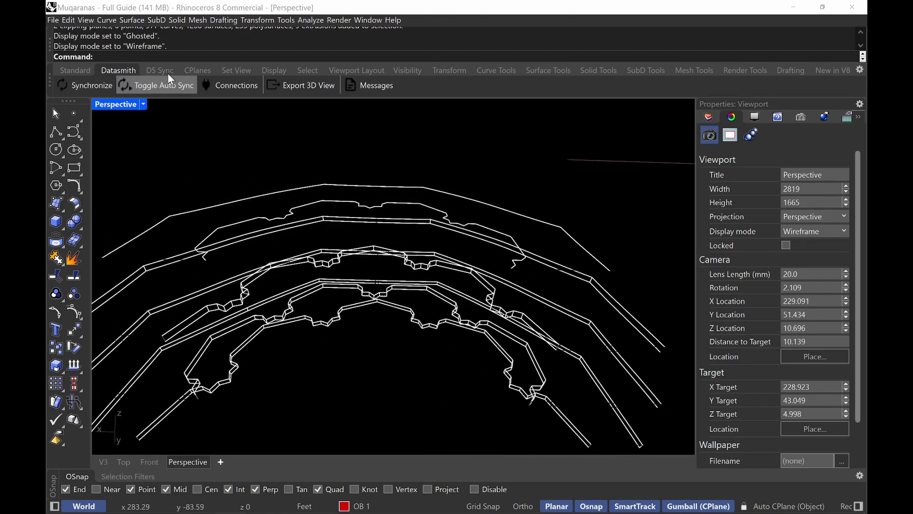
- Try the Shaded display mode on the shelves and set the Perspective view to Rendered
left_click(134, 110)
left_click(218, 71)
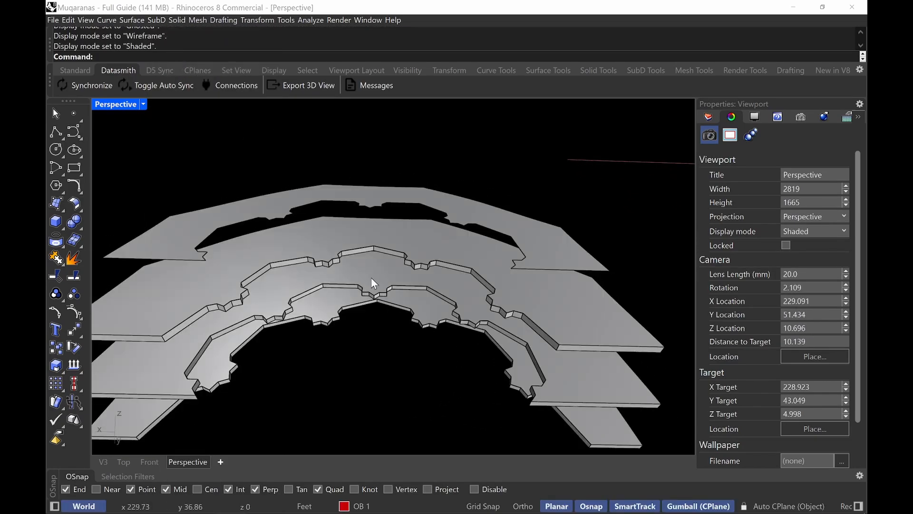
scroll(370, 277, "down", 10)
right_click_drag(365, 263, 198, 271, "shift")
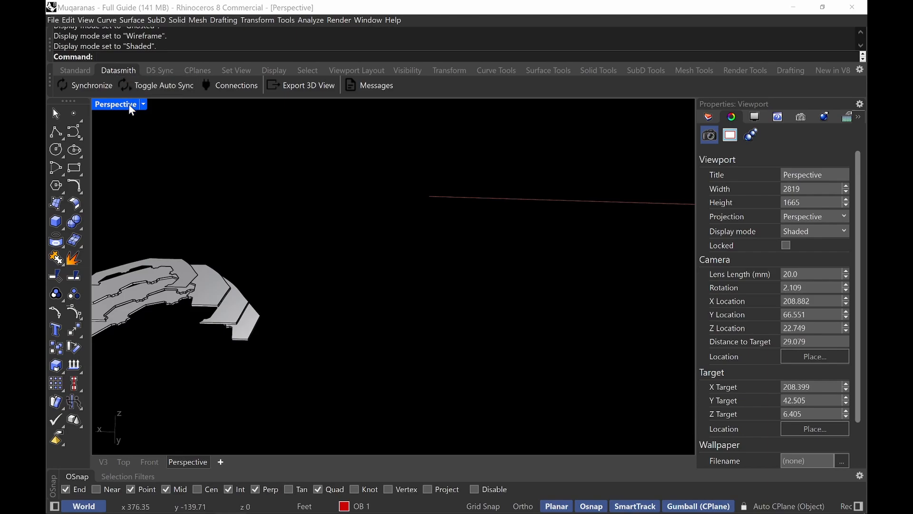
left_click(132, 109)
left_click(188, 80)
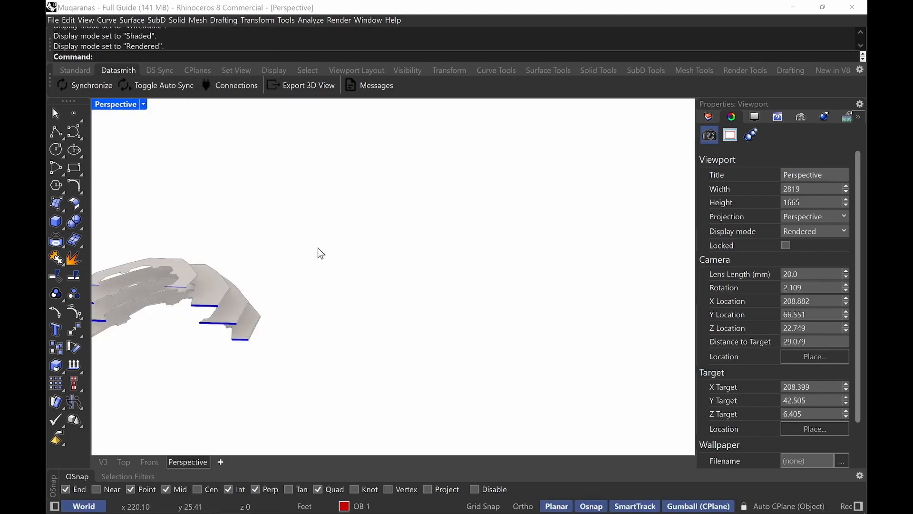
- Unisolate the shelves to bring back all hidden objects and frame the whole set of models
scroll(324, 248, "down", 15)
mouse_move(408, 250)
right_mouse_down()
mouse_move(423, 238)
mouse_move(418, 255)
right_mouse_up()
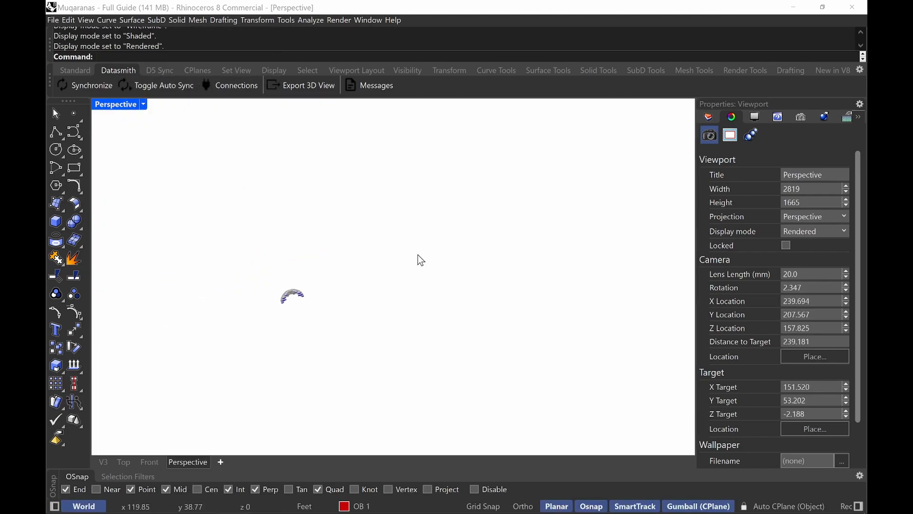
key("Return")
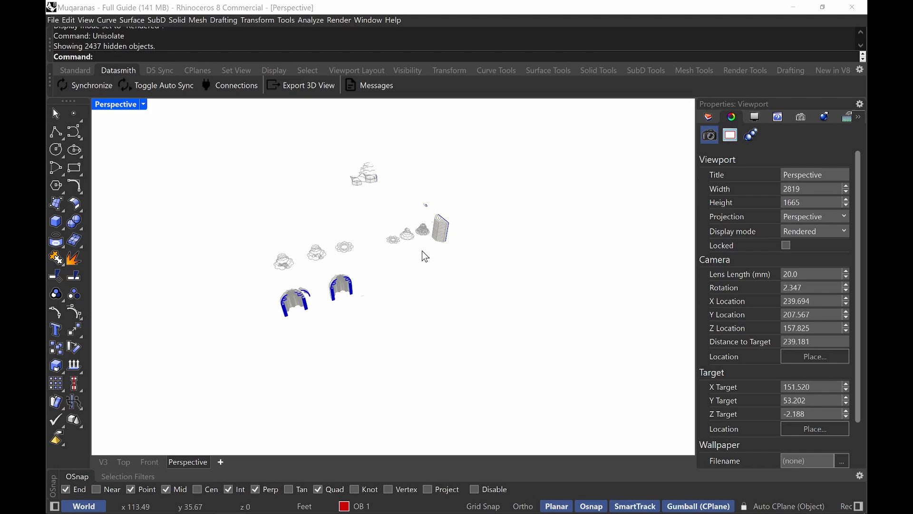
scroll(421, 250, "up", 3)
right_click_drag(431, 235, 411, 226)
right_click_drag(409, 220, 406, 235, "shift")
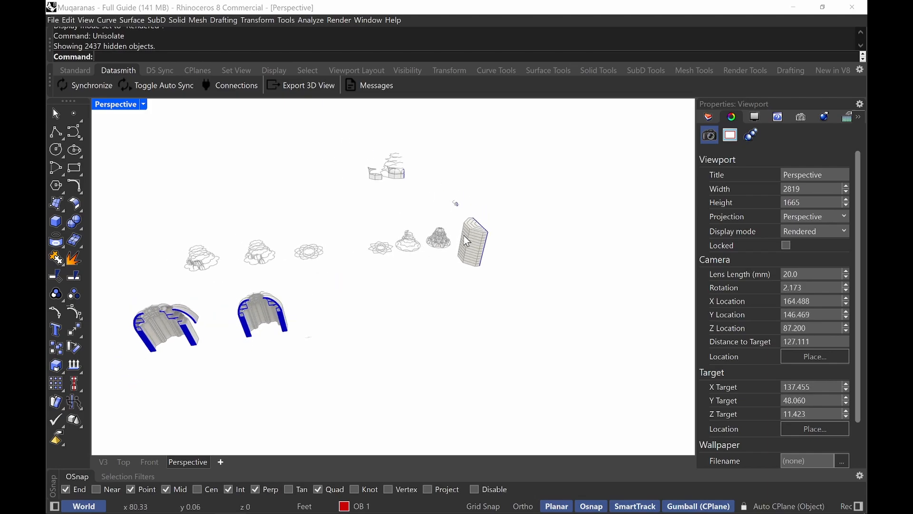
- Look over the sectioned masonry block, zoom to the separate cell solids, and inspect their tops and sides from several angles
scroll(453, 248, "up", 3)
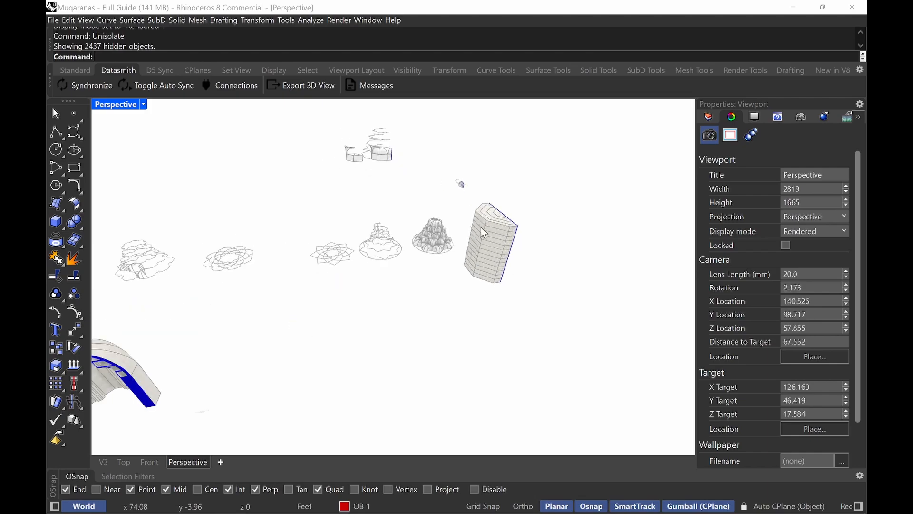
right_click_drag(508, 232, 426, 217)
scroll(639, 354, "up", 4)
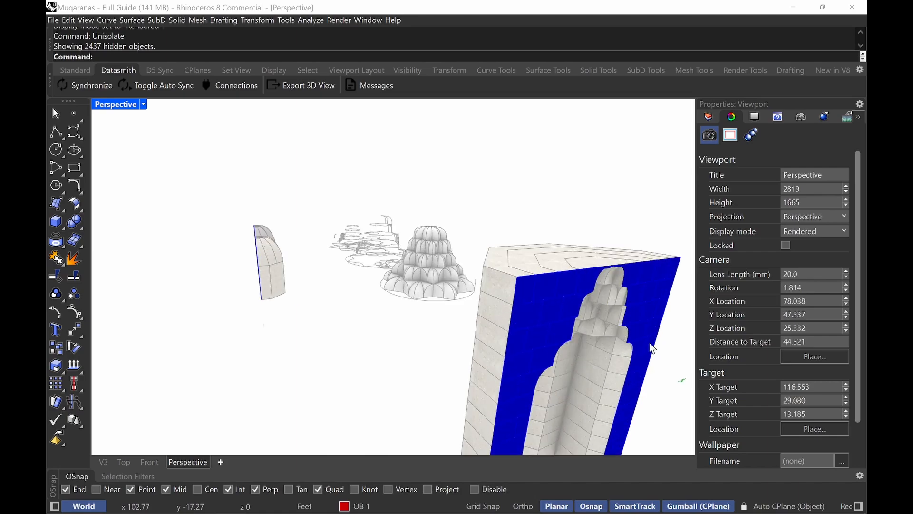
right_click_drag(650, 344, 620, 341)
right_click_drag(549, 325, 666, 348)
right_click_drag(546, 242, 540, 343, "shift")
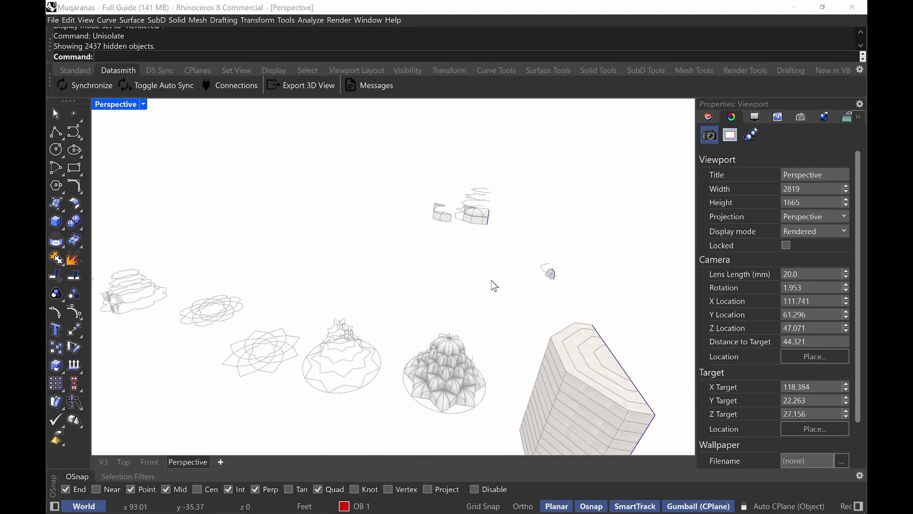
type("z")
key("Return")
left_click_drag(457, 196, 417, 243)
right_click_drag(387, 208, 494, 218)
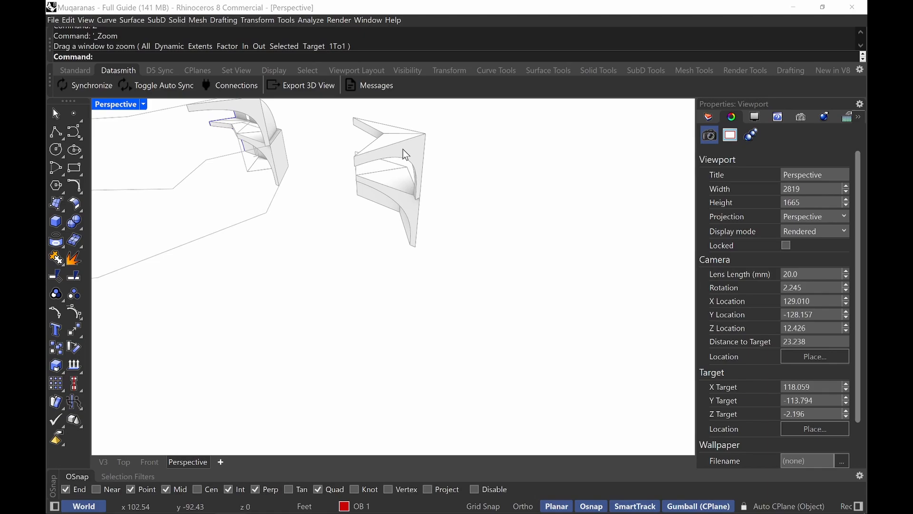
right_click_drag(434, 176, 369, 284)
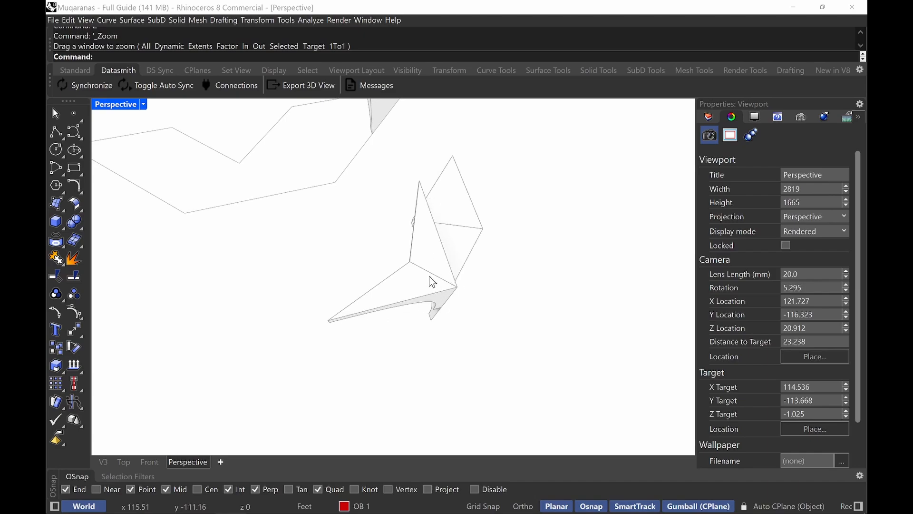
right_click_drag(487, 246, 352, 313)
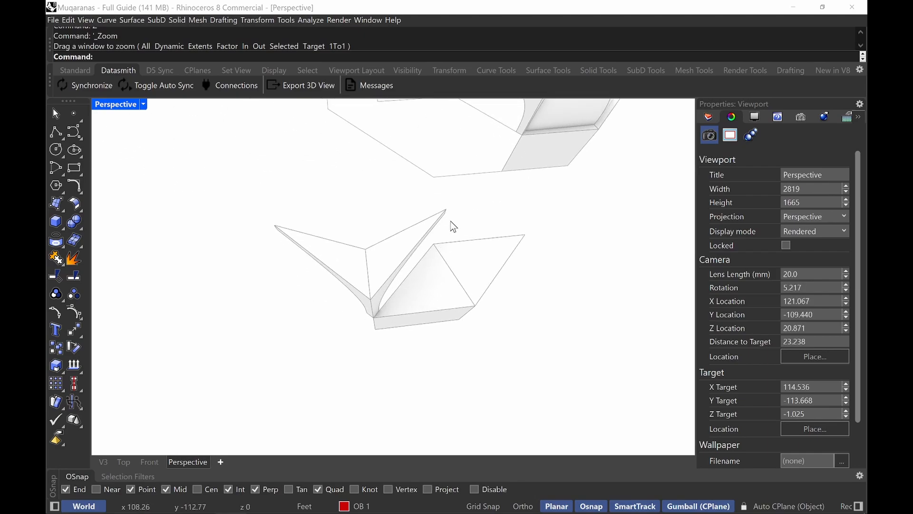
- Raise the curved corner solid on layer OB 3 vertically so it sits above the neighbouring cell piece
right_click_drag(384, 284, 431, 246, "shift")
left_click(404, 321)
left_click(445, 336, "shift")
left_click_drag(414, 222, 417, 130)
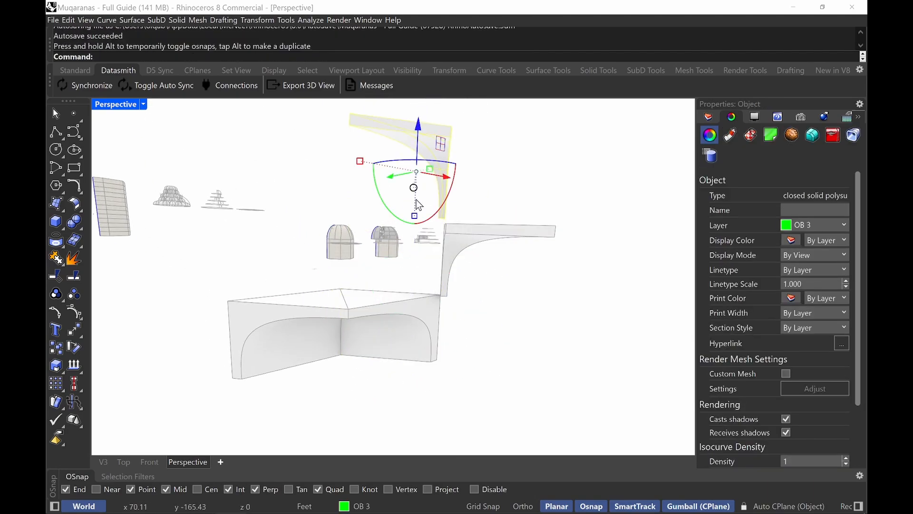
left_click(493, 179)
- Examine the separated cell pieces from several angles, focusing on the middle piece's curved underside and side face
right_click_drag(494, 180, 400, 244)
right_click_drag(397, 308, 481, 298)
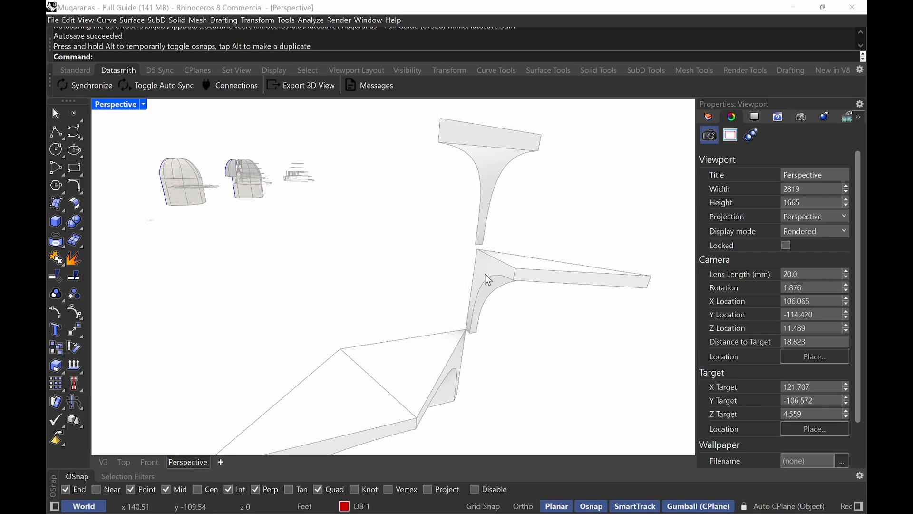
right_click_drag(496, 281, 549, 275)
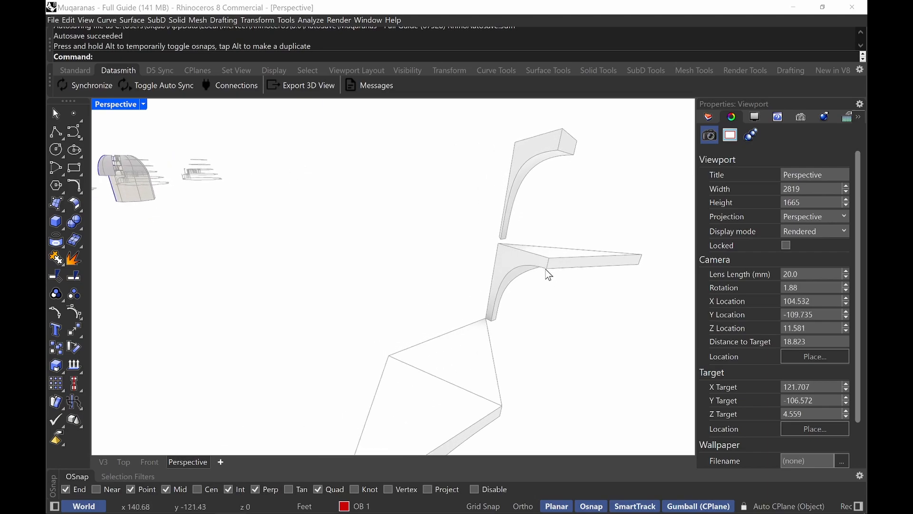
scroll(548, 274, "up", 5)
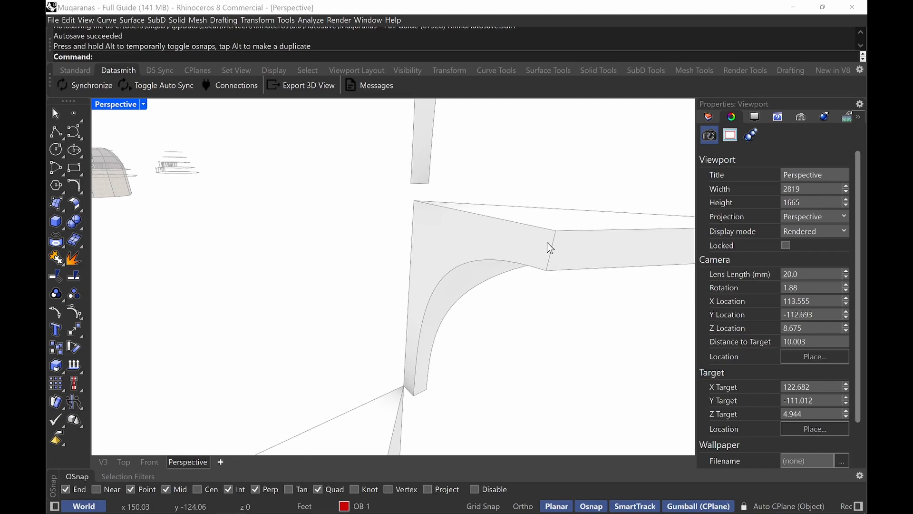
- Undo the last vertical move of the curved corner solid among the separated cell pieces
right_click_drag(560, 279, 411, 326)
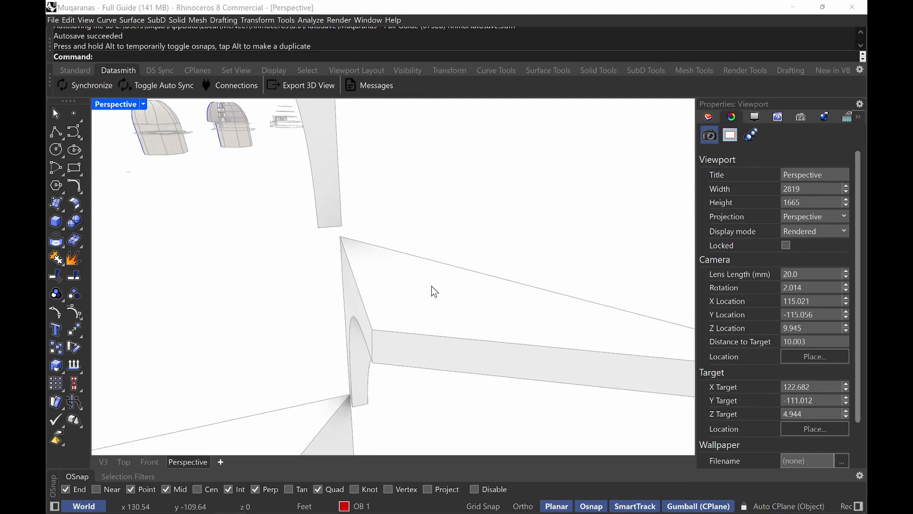
scroll(422, 294, "down", 7)
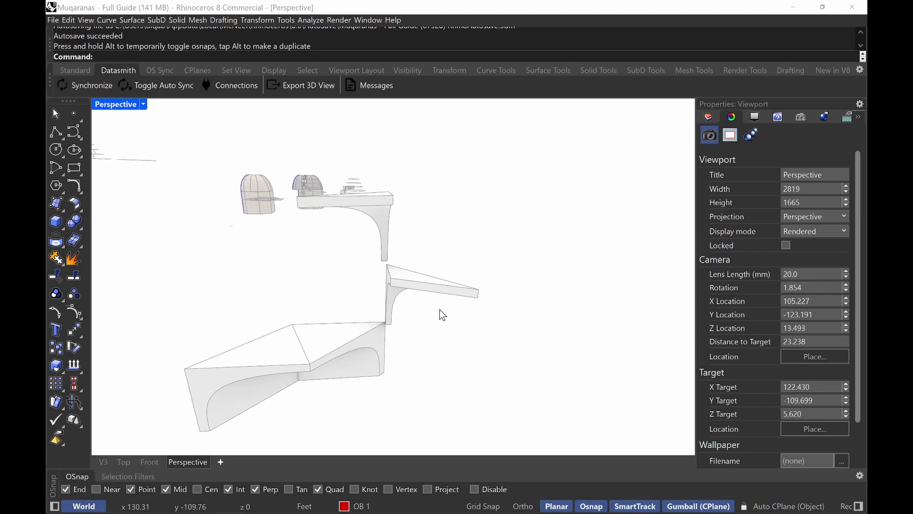
key("ctrl+z")
key("Escape")
right_click_drag(434, 312, 445, 288)
scroll(381, 361, "up", 4)
right_click_drag(380, 360, 378, 304)
- Select the clipping planes beside the row of models and stop them from clipping the V3 and Perspective views
right_click_drag(380, 280, 393, 338, "shift")
scroll(394, 338, "down", 20)
right_click_drag(451, 238, 420, 301, "shift")
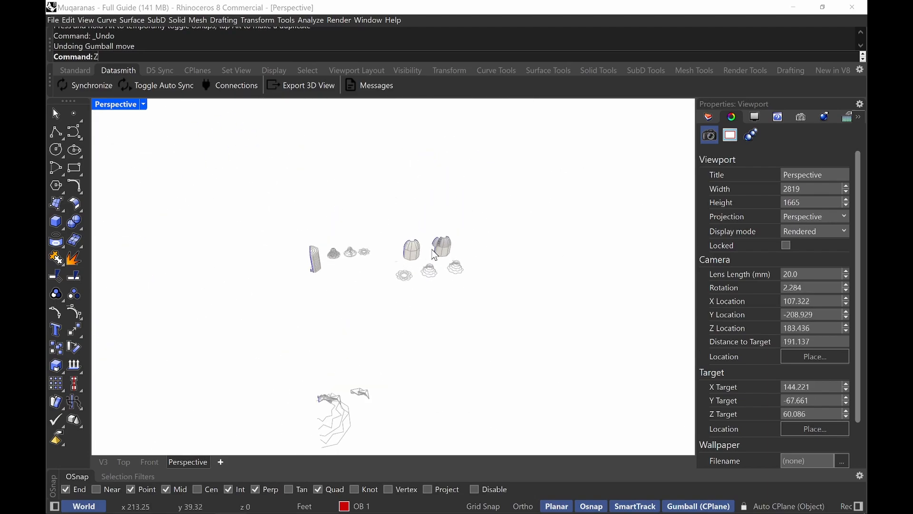
key("Return")
left_click_drag(286, 267, 378, 292)
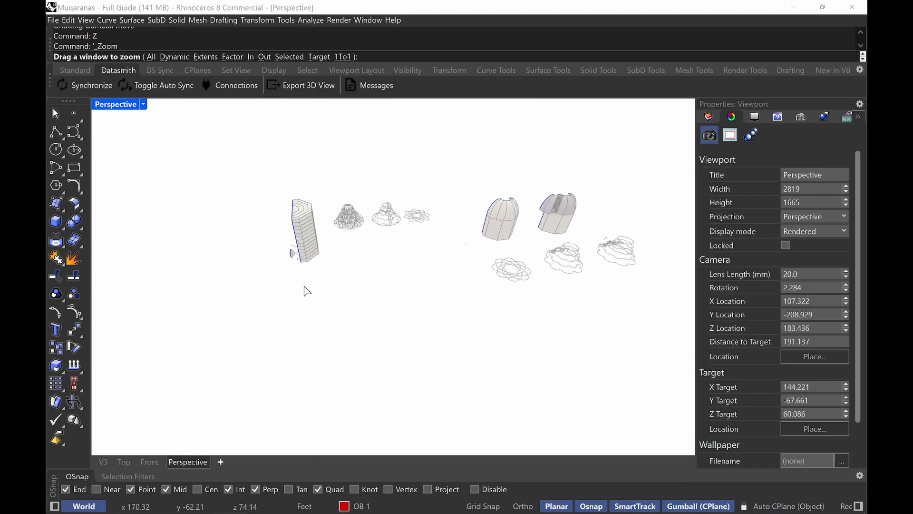
type("Z")
key("Return")
left_click_drag(341, 233, 243, 291)
right_click_drag(243, 291, 395, 270)
left_click(372, 296)
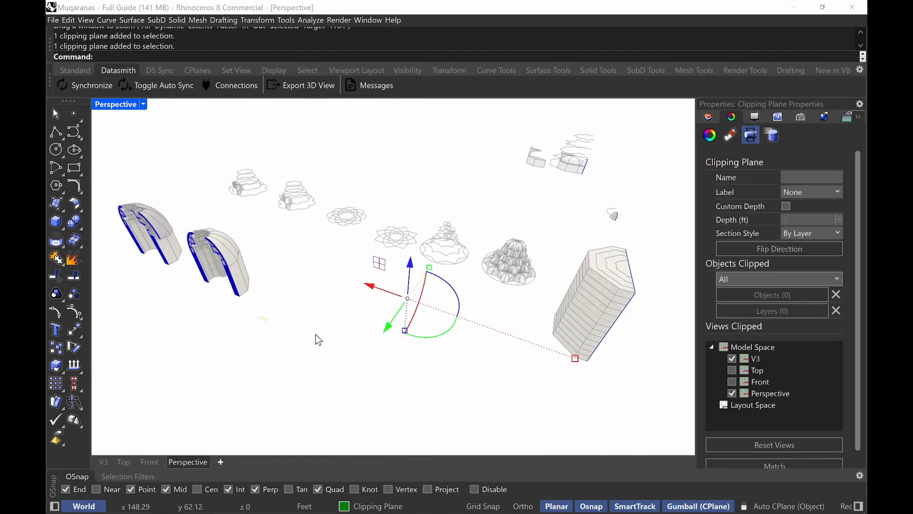
left_click(731, 393)
left_click(732, 359)
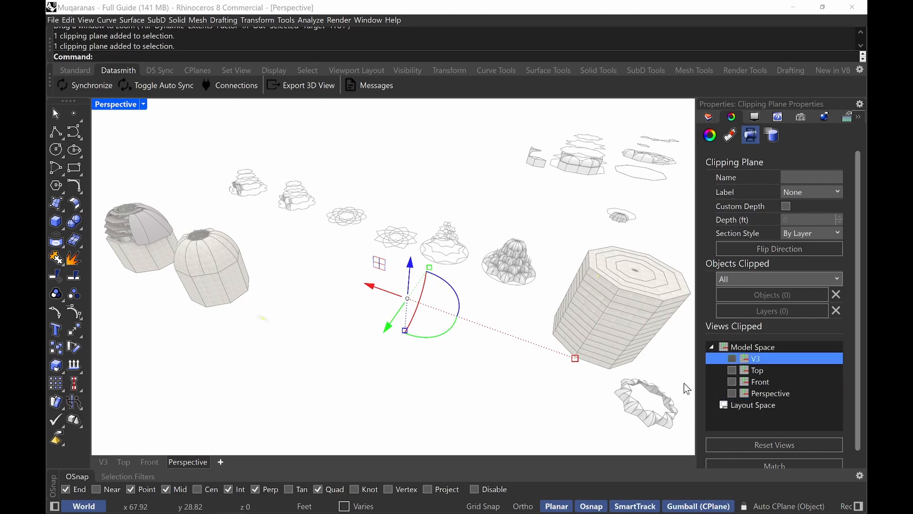
- Zoom in on the stacked muqarnas model and highlight surfaces of one lowest-tier cell to examine its shape
right_click_drag(485, 238, 452, 280, "shift")
left_click(453, 279)
type("z")
key("space")
left_click_drag(523, 293, 418, 337)
right_click_drag(421, 336, 461, 357)
left_click(474, 368)
scroll(504, 356, "up", 4)
left_click(515, 351, "shift")
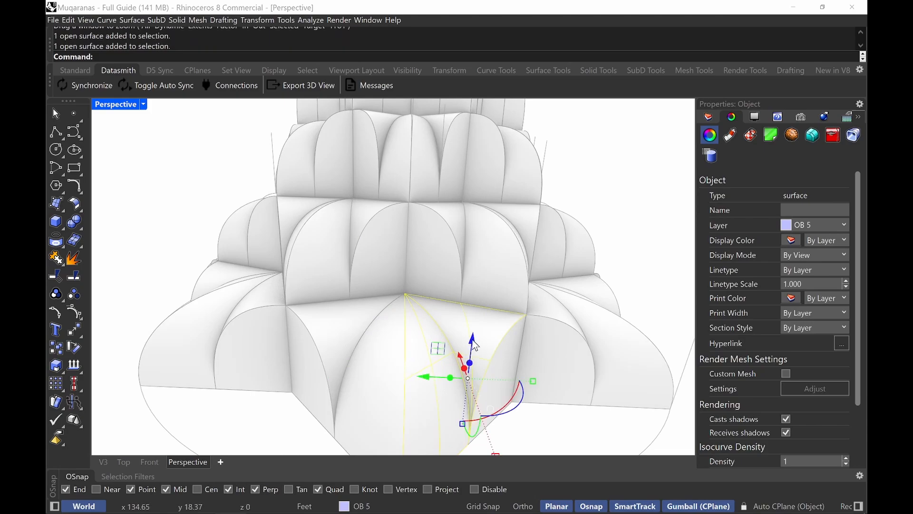
scroll(506, 359, "down", 5)
key("Escape")
- Copy the lower tiers of the stacked muqarnas model along the Y axis into the empty area beyond the row
right_click_drag(503, 359, 589, 390)
left_click_drag(590, 391, 194, 270)
scroll(386, 280, "down", 5)
mouse_move(385, 279)
right_mouse_down()
mouse_move(416, 276)
mouse_move(432, 248)
mouse_move(367, 250)
mouse_move(384, 247)
mouse_move(400, 280)
right_mouse_up()
scroll(367, 250, "down", 10)
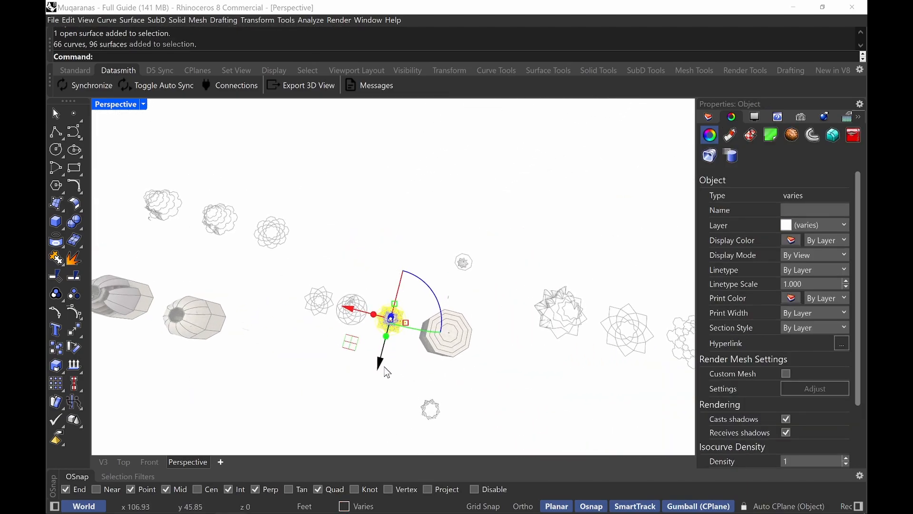
left_click_drag(379, 365, 423, 195, "alt")
right_click_drag(465, 184, 470, 255, "shift")
left_click(526, 228)
- Delete the upper tier and the base circle from the copied model, keeping only the lowest ring of cells
type("z")
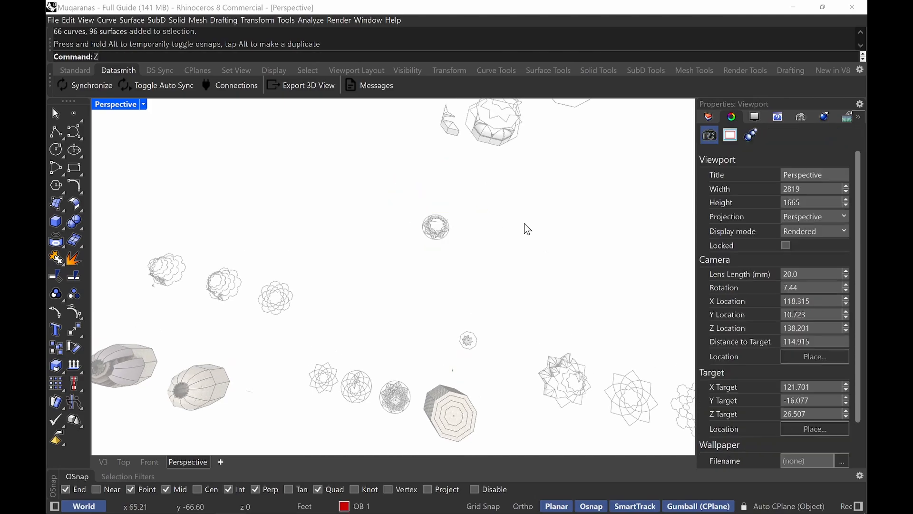
key("Return")
left_click_drag(477, 195, 412, 250)
scroll(417, 268, "up", 2)
right_click_drag(417, 267, 520, 247)
left_click_drag(539, 243, 273, 264)
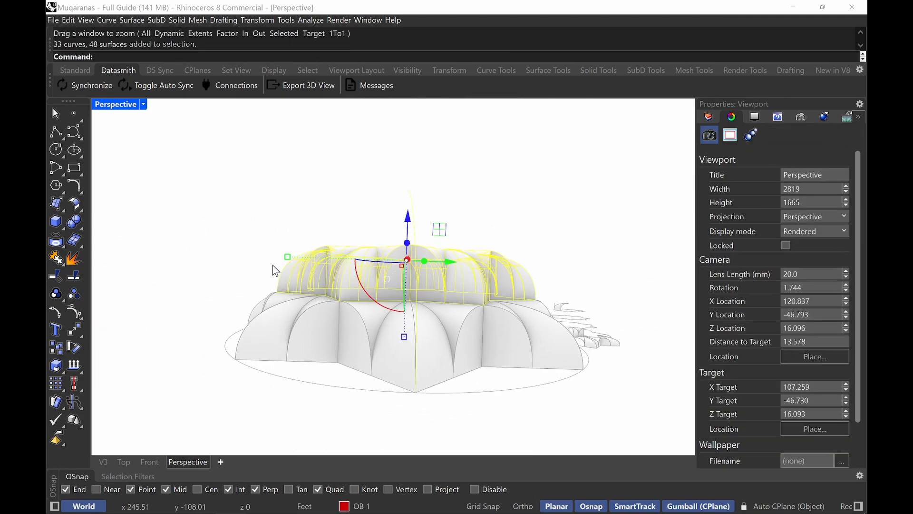
key("Delete")
left_click(460, 395)
key("Delete")
- Set the Perspective view to Shaded display and view the remaining cell ring from below and from the side
left_click(143, 104)
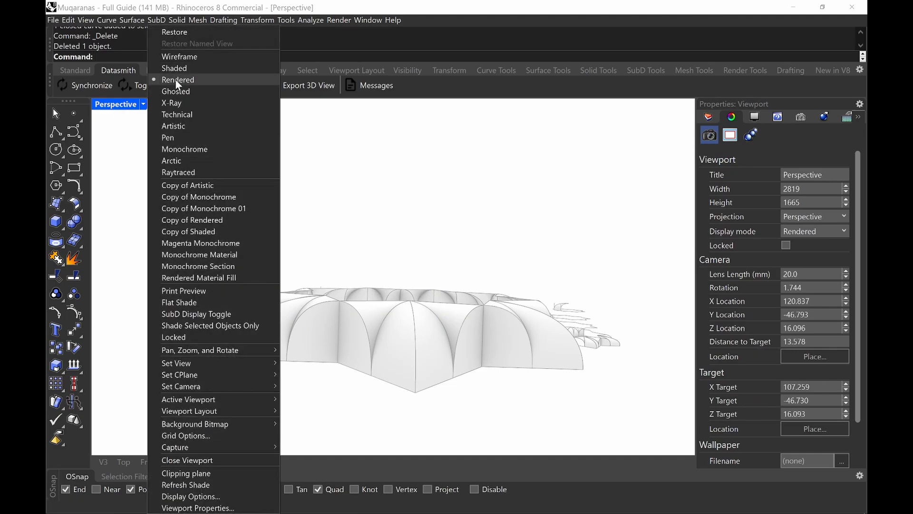
left_click(190, 66)
right_click_drag(361, 286, 392, 259)
scroll(398, 297, "up", 3)
right_click_drag(396, 292, 397, 260)
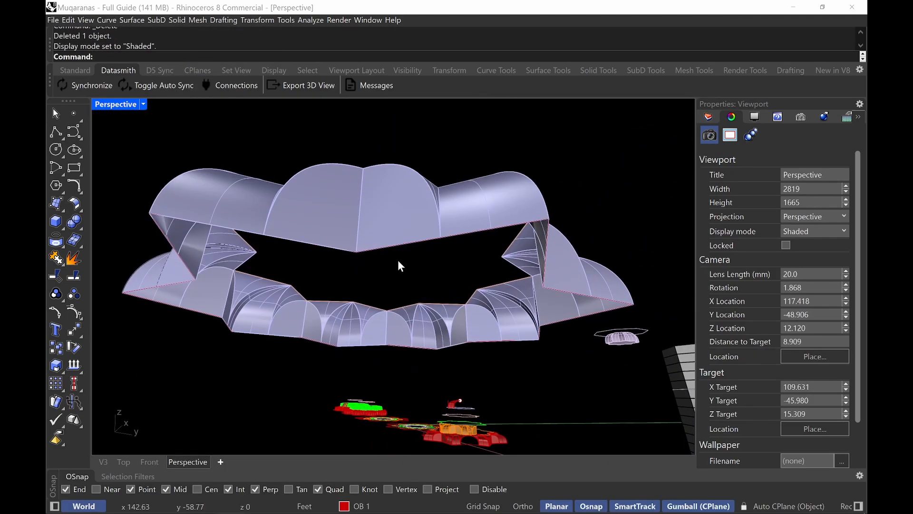
scroll(499, 236, "down", 2)
right_click_drag(518, 229, 473, 249)
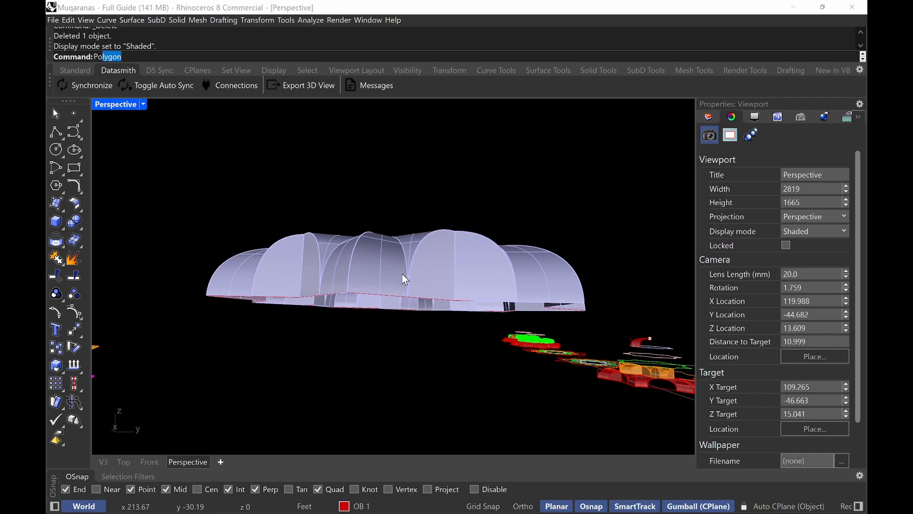
key("Return")
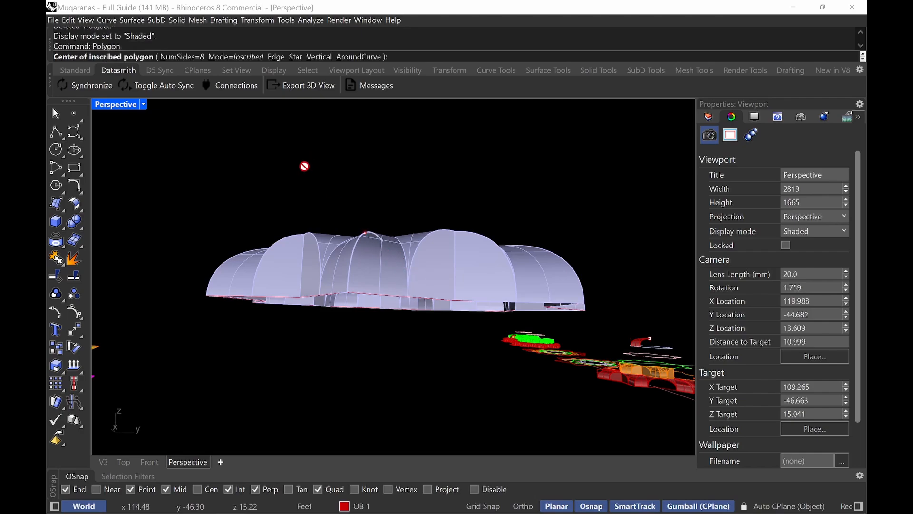
double_click(123, 107)
key("Escape")
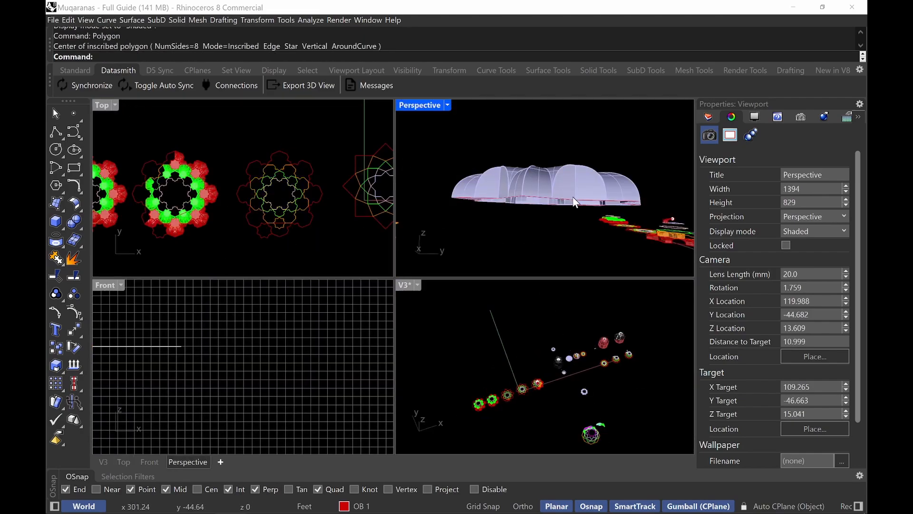
- Frame the whole copied cell ring in the Top view and maximize that viewport
left_click(571, 193)
left_click(98, 107)
type("zs")
key("Return")
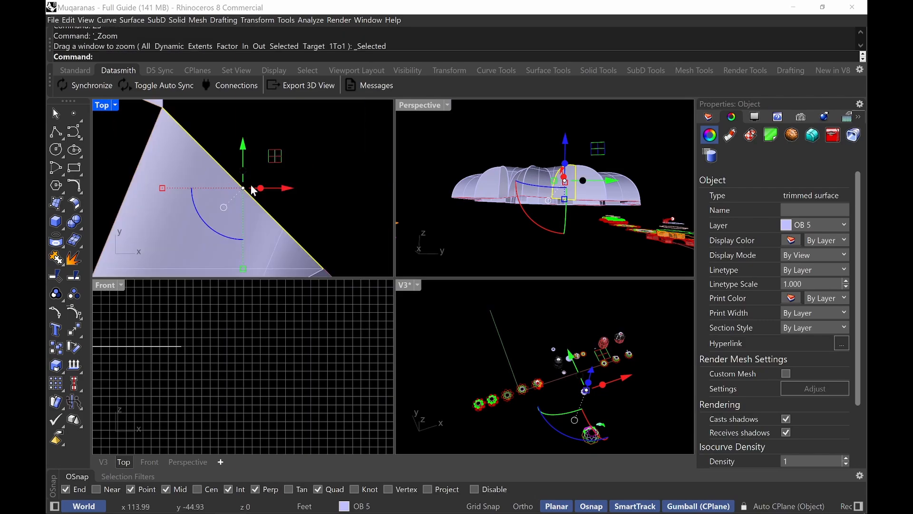
left_click(266, 193)
scroll(299, 214, "down", 12)
scroll(293, 219, "down", 4)
right_click_drag(238, 225, 276, 192)
double_click(109, 106)
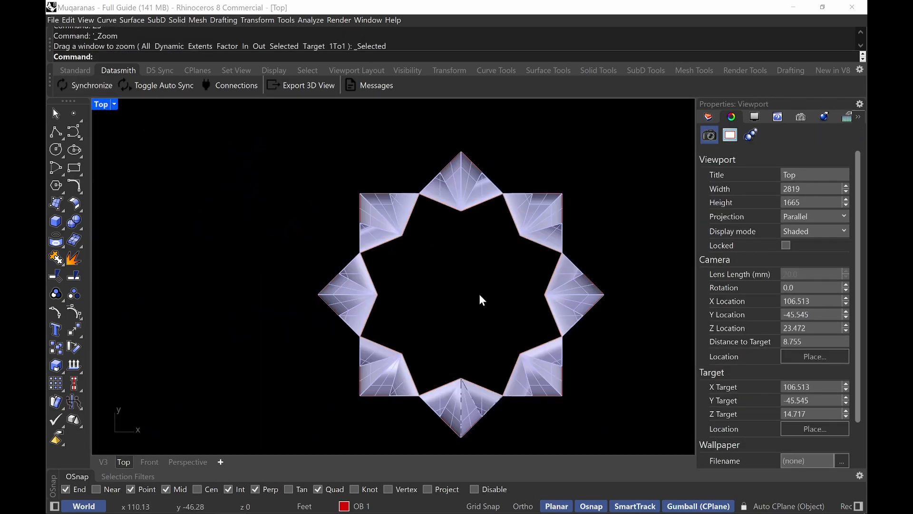
- Draw an inscribed 8-sided polygon from the ring's centre to a cell tip, using Cen and Project snaps, and show Top in Wireframe
right_click_drag(478, 286, 468, 269)
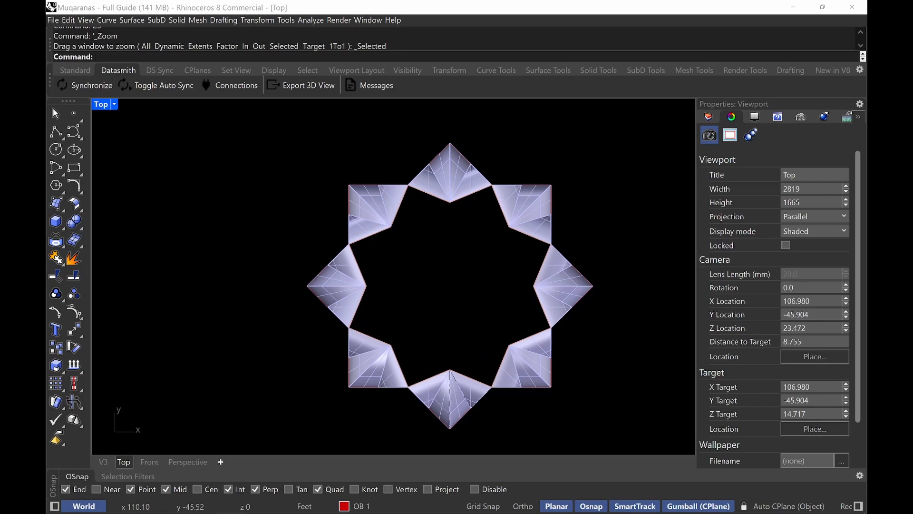
key("Return")
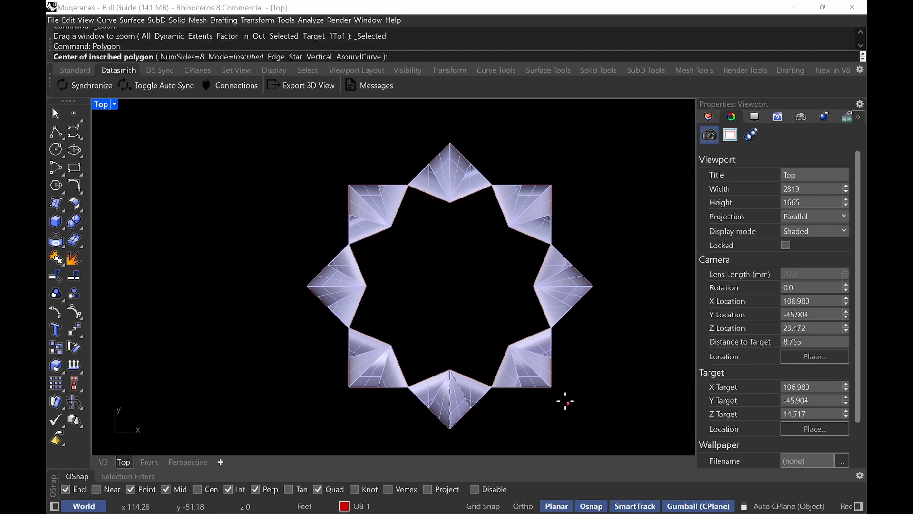
left_click(203, 490)
left_click(428, 489)
left_click(430, 379)
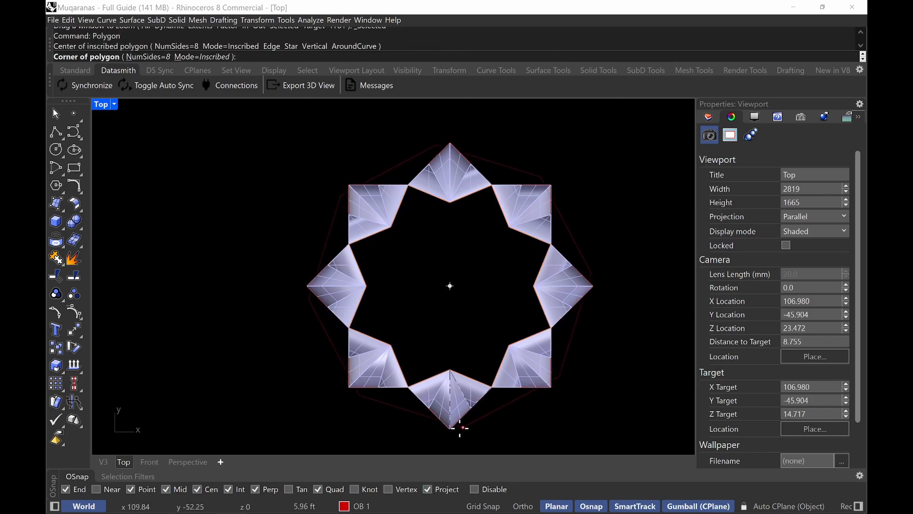
left_click(450, 429)
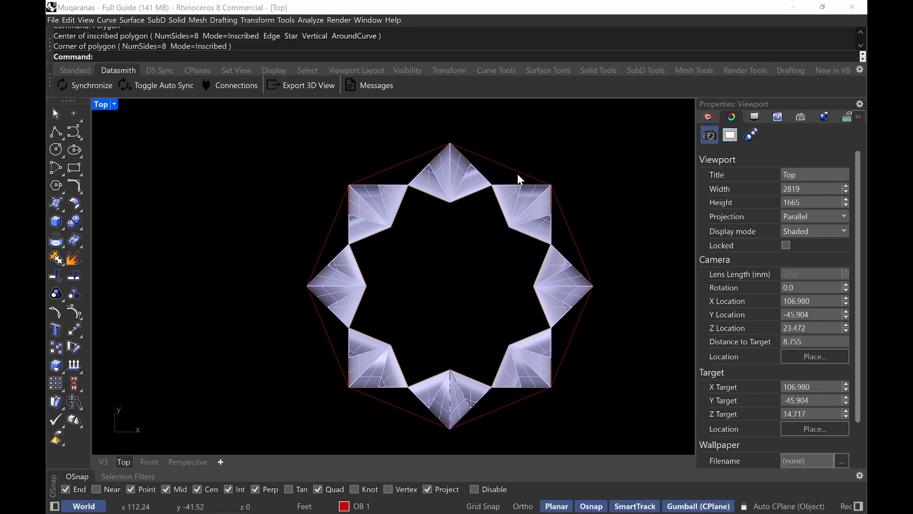
left_click(101, 105)
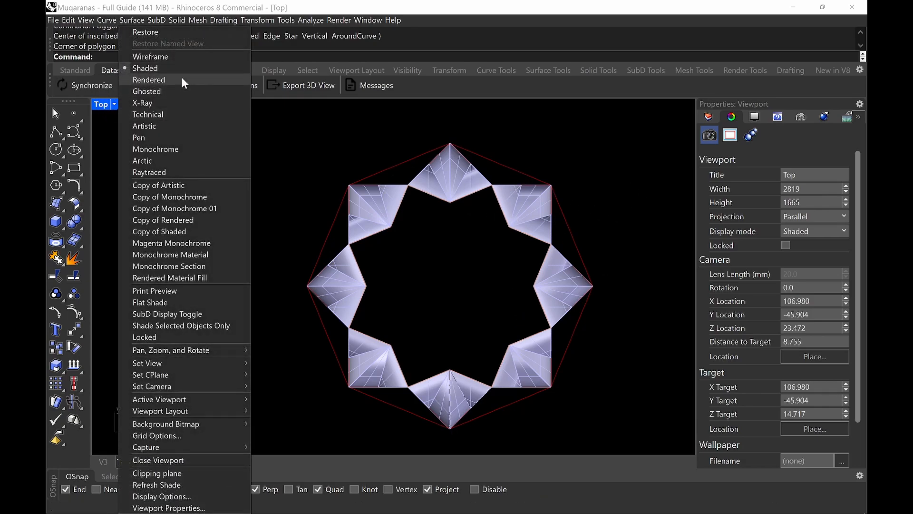
left_click(151, 57)
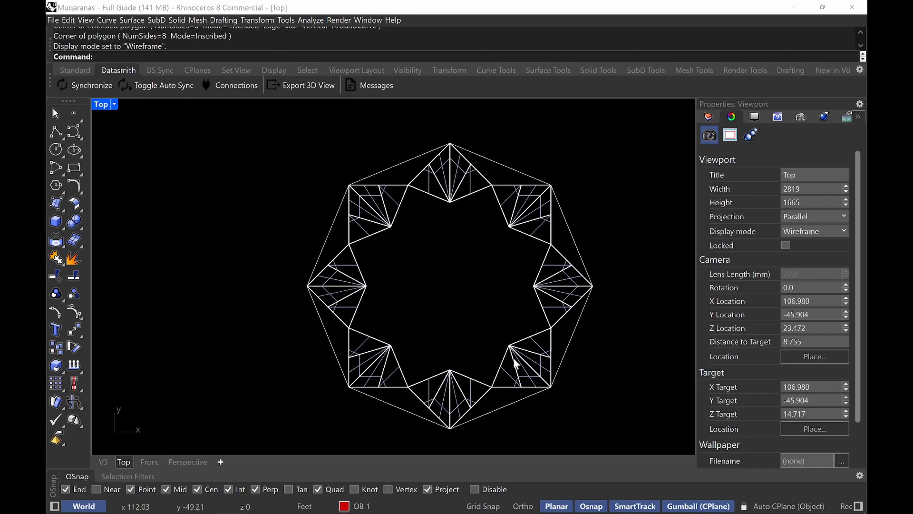
- Outline in red the triangular gap between two adjacent cells, trace the ring's inner edge, and clear the annotations
key("ctrl+alt+g")
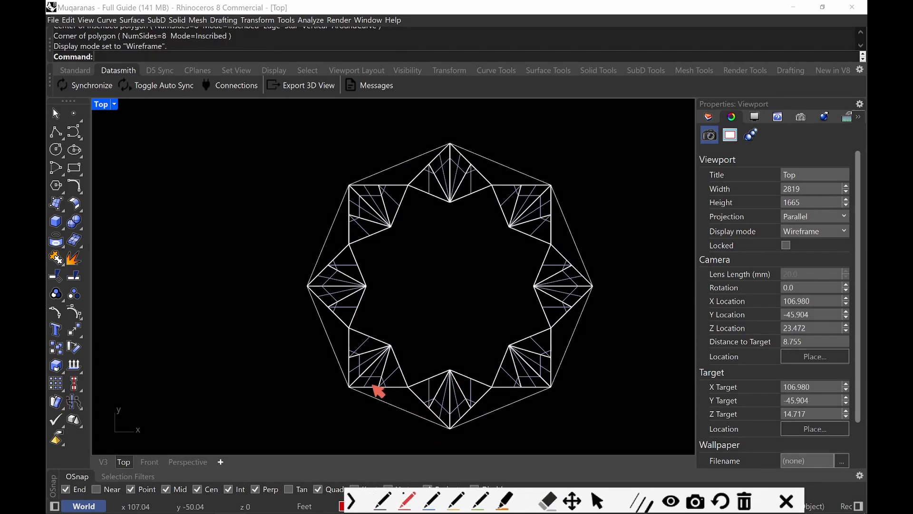
mouse_move(349, 385)
left_mouse_down()
mouse_move(382, 387)
mouse_move(438, 420)
mouse_move(374, 403)
left_mouse_up()
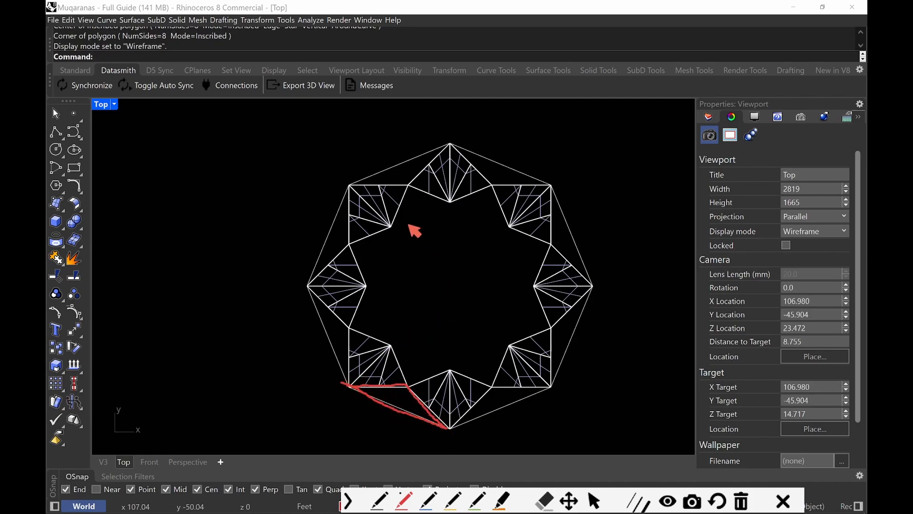
mouse_move(477, 206)
left_mouse_down()
mouse_move(386, 230)
mouse_move(387, 312)
mouse_move(409, 339)
left_mouse_up()
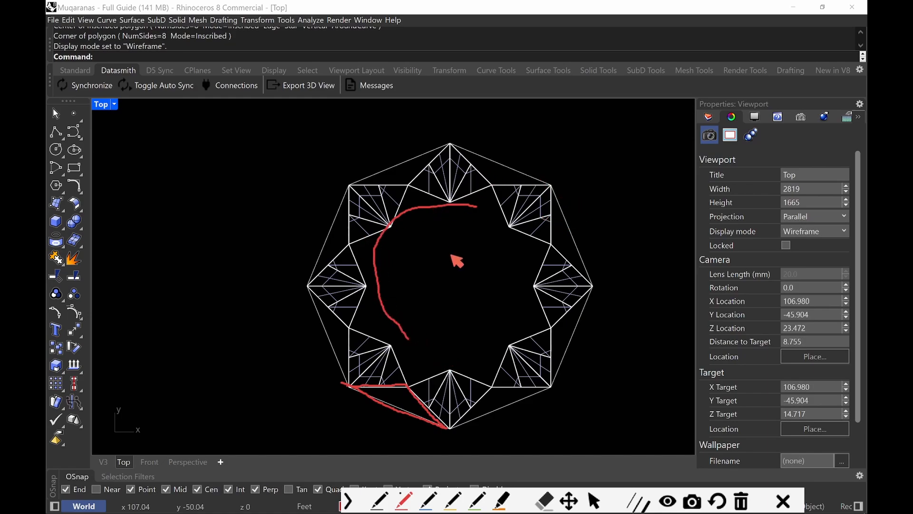
mouse_move(350, 331)
left_mouse_down()
mouse_move(379, 342)
mouse_move(407, 384)
mouse_move(350, 383)
mouse_move(352, 325)
left_mouse_up()
key("Escape")
- Mark in red the outline of one kite-shaped corner cell together with its neighbouring triangular gap, and clear the annotations
key("ctrl+alt+g")
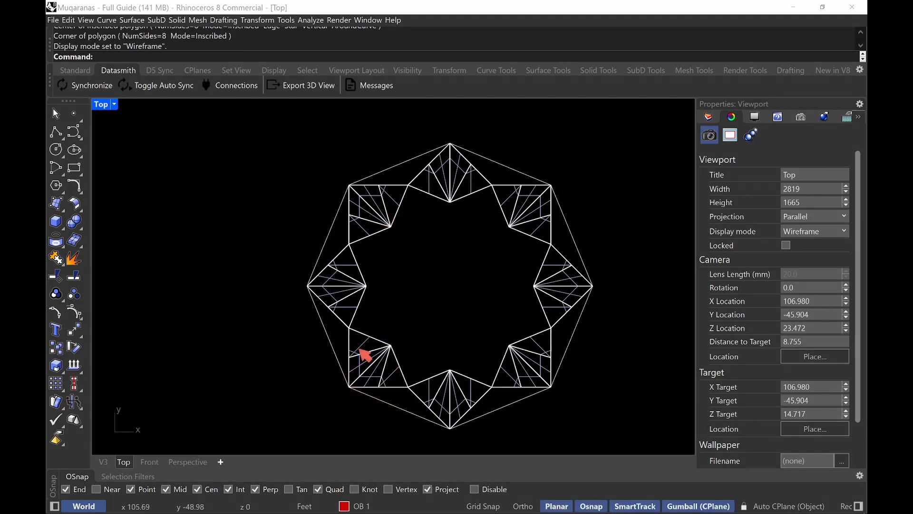
mouse_move(350, 329)
left_mouse_down()
mouse_move(391, 348)
mouse_move(407, 384)
mouse_move(350, 385)
mouse_move(354, 326)
left_mouse_up()
mouse_move(348, 387)
left_mouse_down()
mouse_move(408, 385)
mouse_move(443, 428)
mouse_move(354, 389)
left_mouse_up()
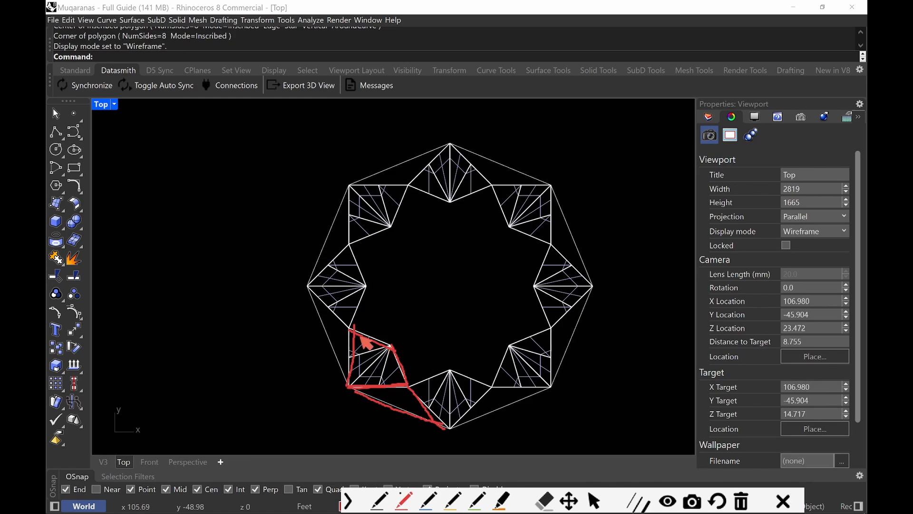
mouse_move(389, 348)
left_mouse_down()
mouse_move(400, 387)
mouse_move(346, 393)
mouse_move(374, 340)
mouse_move(394, 354)
mouse_move(405, 389)
mouse_move(370, 393)
left_mouse_up()
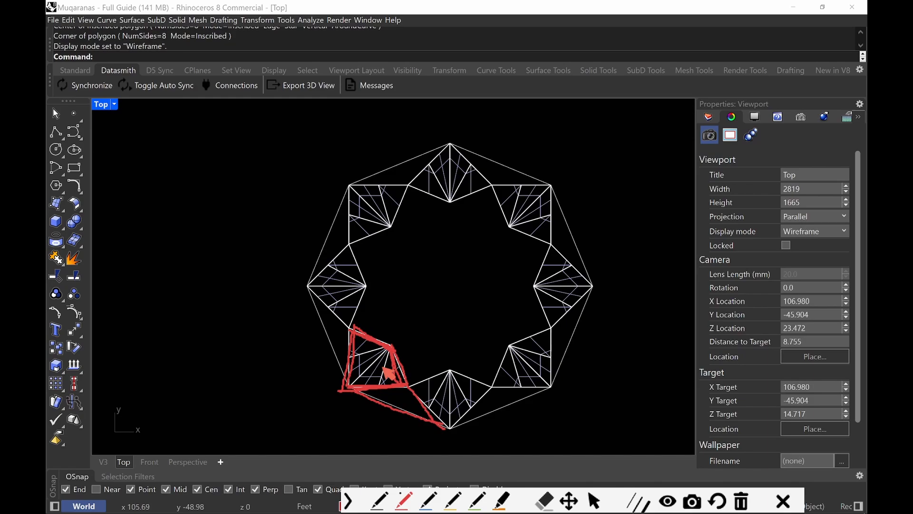
key("Escape")
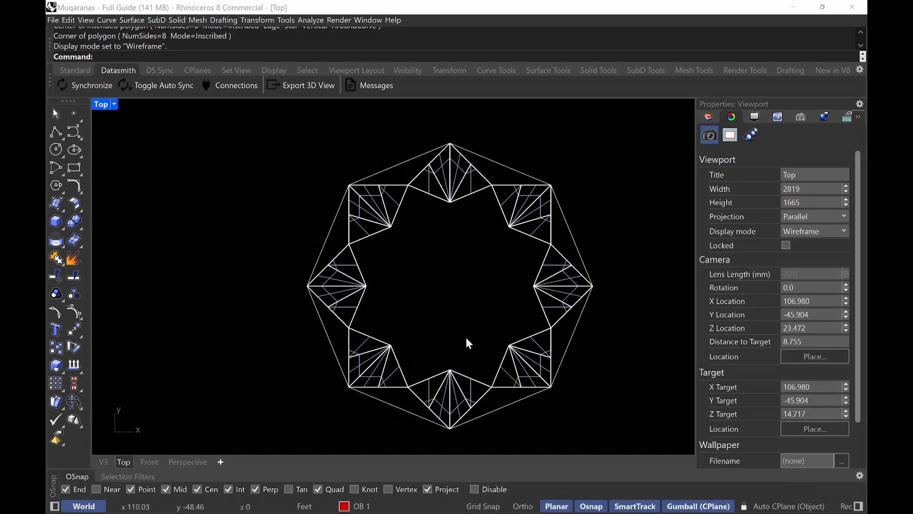
- Turn off Project snapping and raise the octagon vertically to the base of the cell ring in the Perspective view
double_click(104, 104)
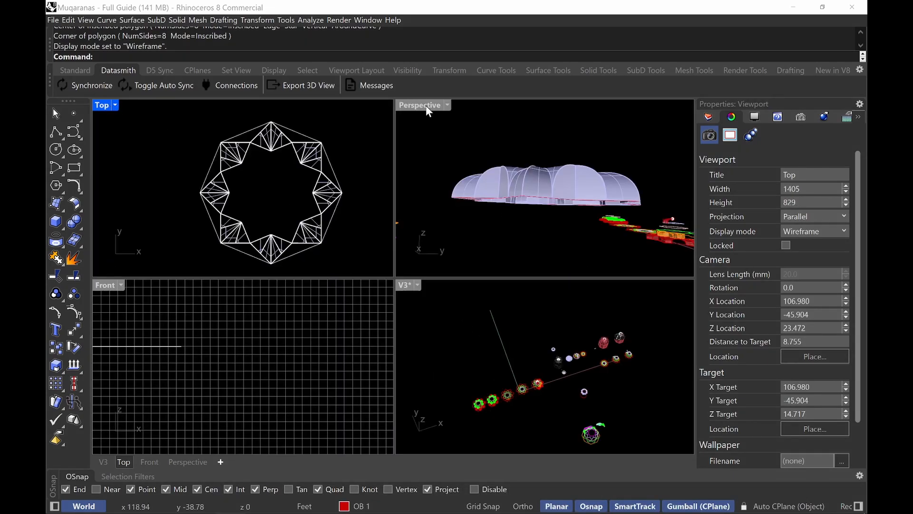
double_click(426, 106)
scroll(553, 280, "down", 12)
right_click_drag(550, 272, 540, 338)
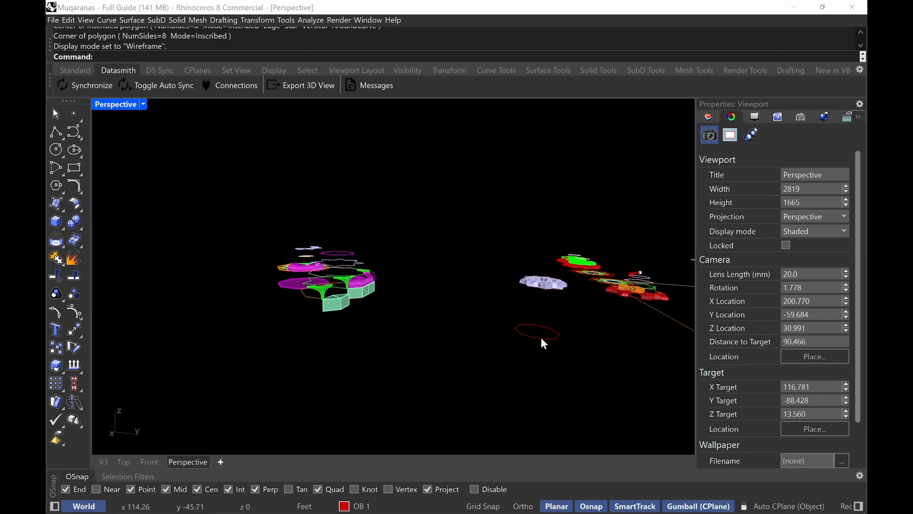
scroll(552, 373, "up", 5)
left_click_drag(540, 359, 543, 366)
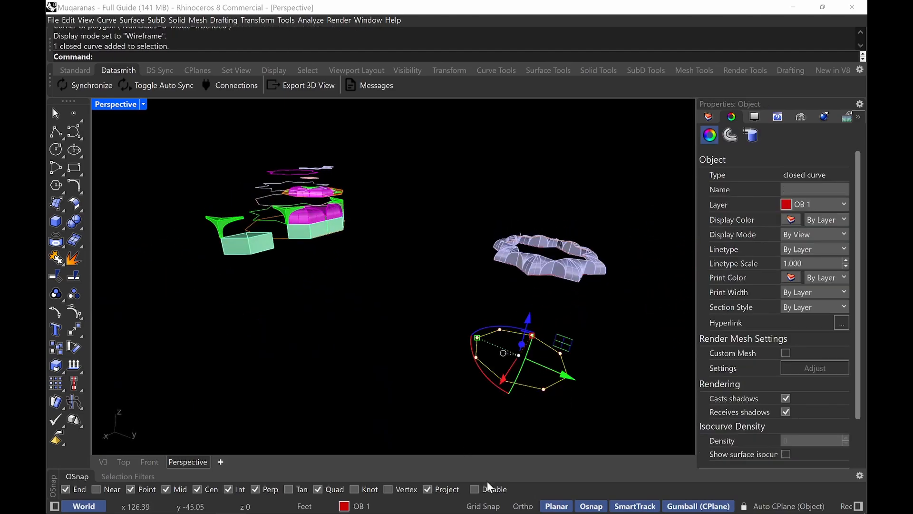
left_click(428, 490)
left_click_drag(528, 319, 580, 282)
scroll(573, 302, "up", 3)
right_click_drag(573, 301, 573, 310)
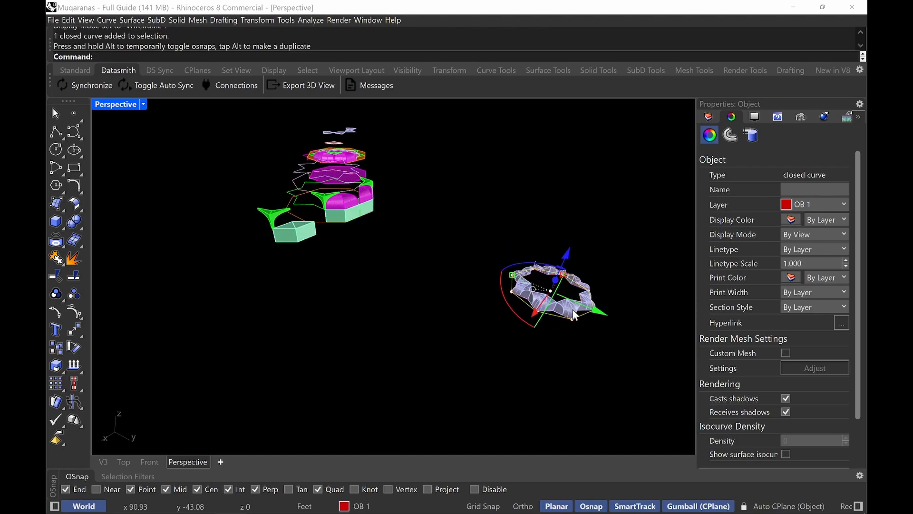
scroll(577, 314, "up", 6)
key("Escape")
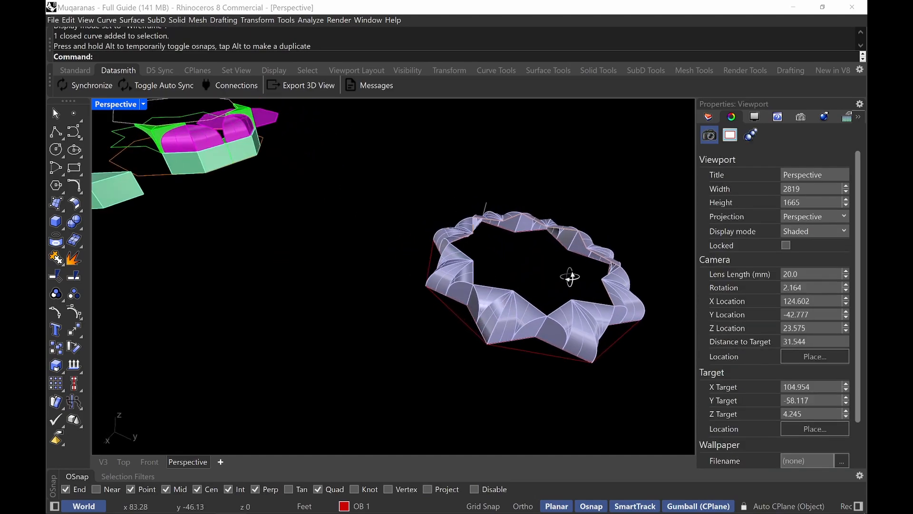
- Offset the octagon beneath the cell ring outward by 2 feet
right_click_drag(553, 309, 493, 326)
type("offset")
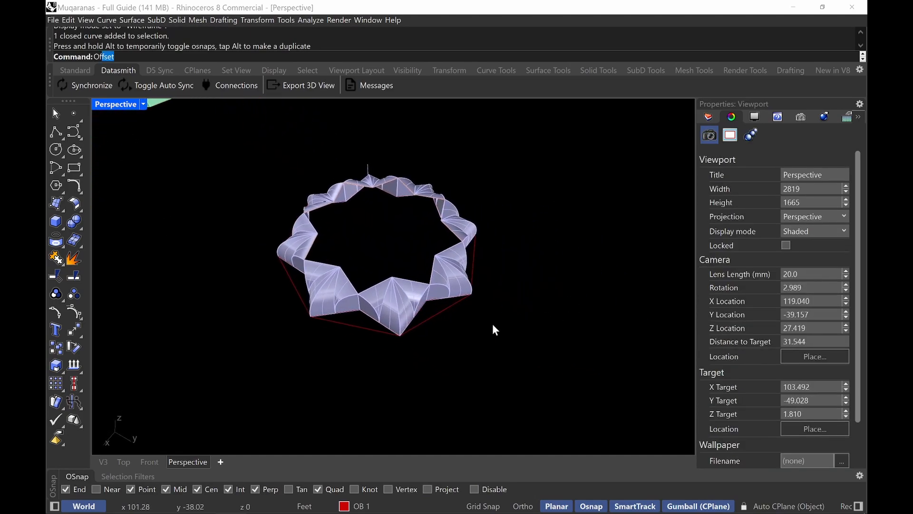
key("Return")
type("2'")
key("Return")
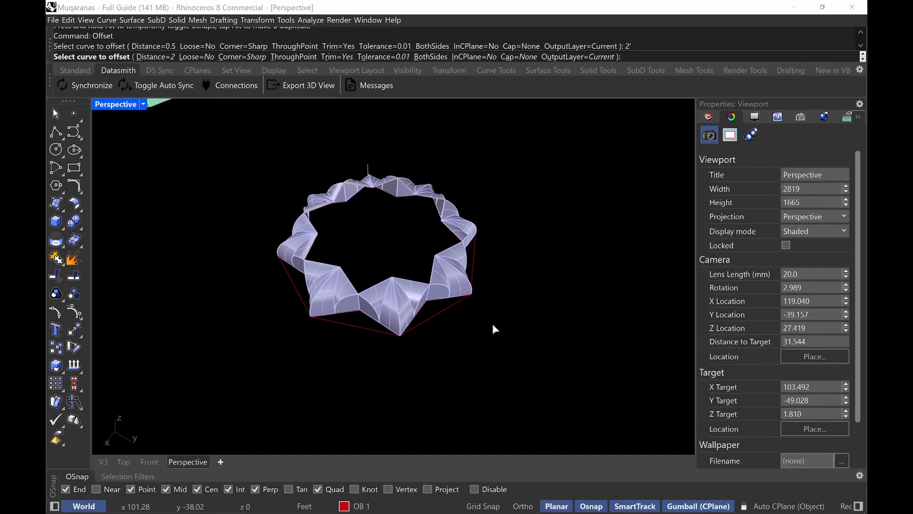
left_click(445, 314)
left_click(481, 362)
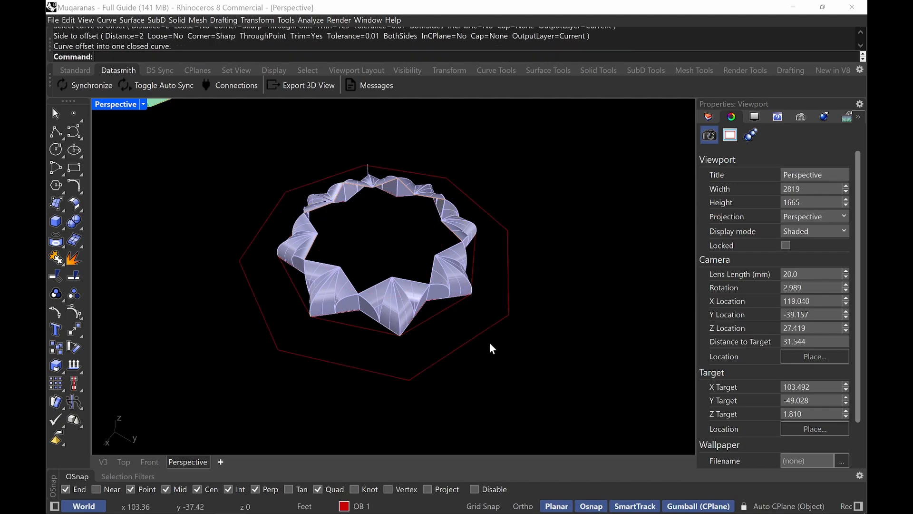
- Try to offset the inscribed octagon by 1 inch
right_click_drag(426, 321, 397, 377)
scroll(402, 371, "up", 4)
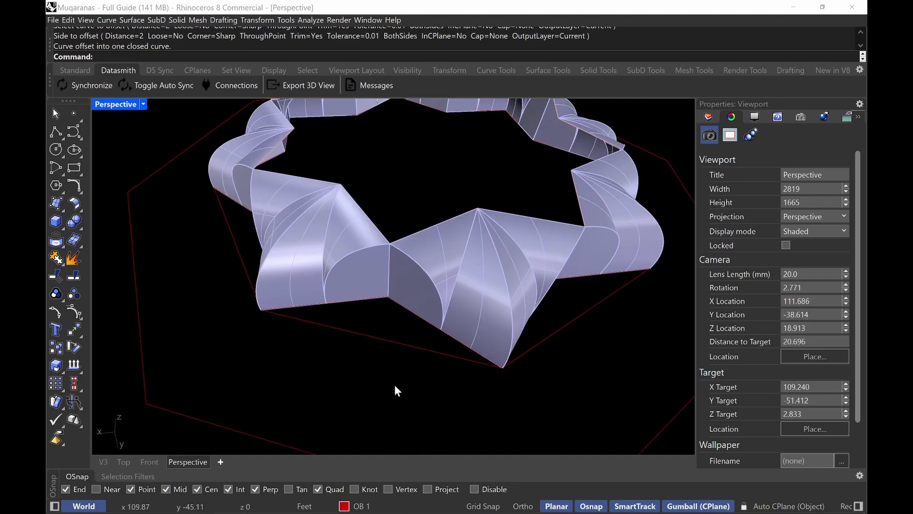
type("Offset")
key("Return")
type("1\"")
key("Return")
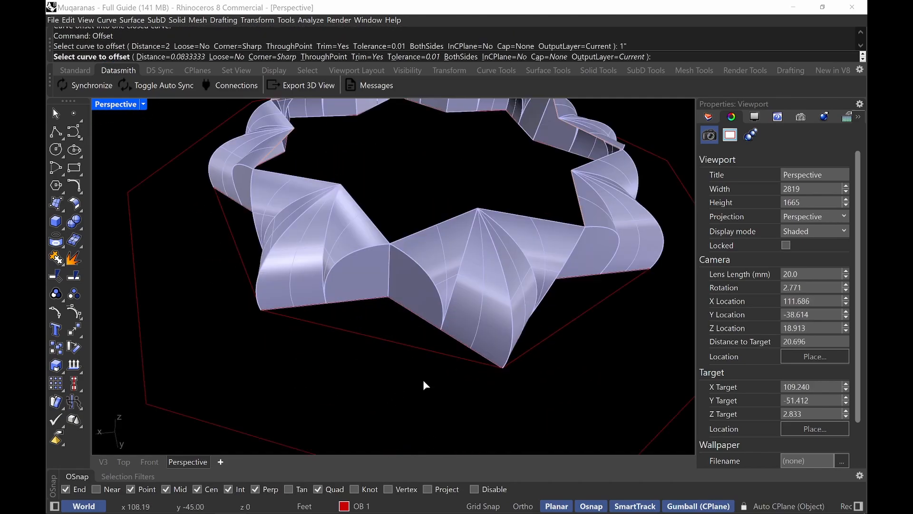
left_click(407, 351)
left_click(389, 381)
- Offset the inscribed octagon outward by 2 inches
type("Offset")
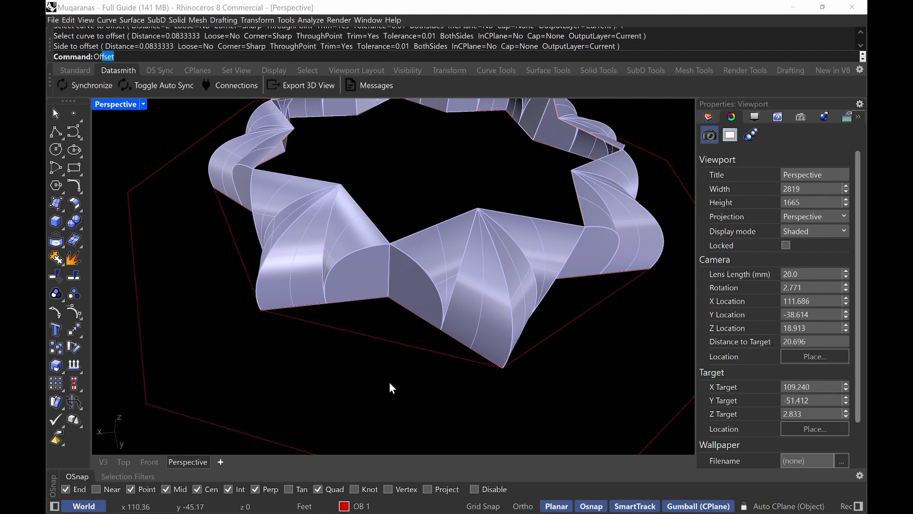
key("Return")
type("2\"")
key("Return")
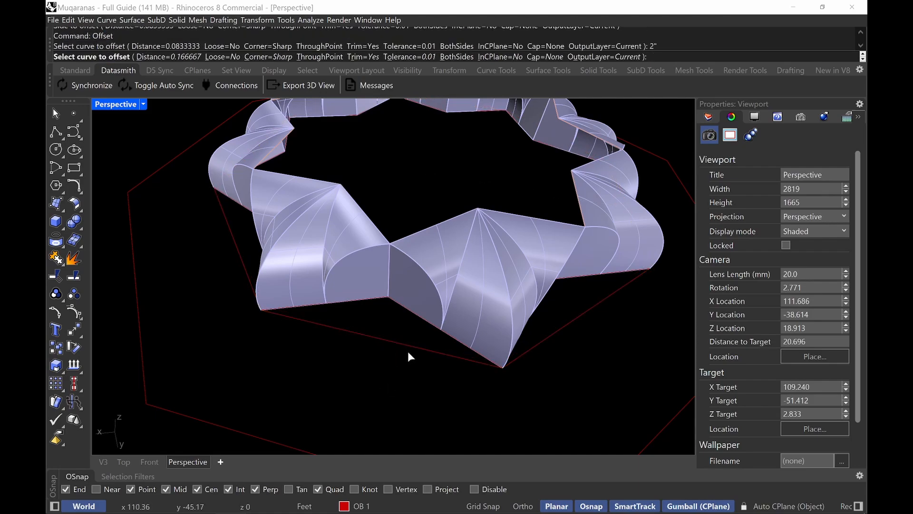
left_click(408, 351)
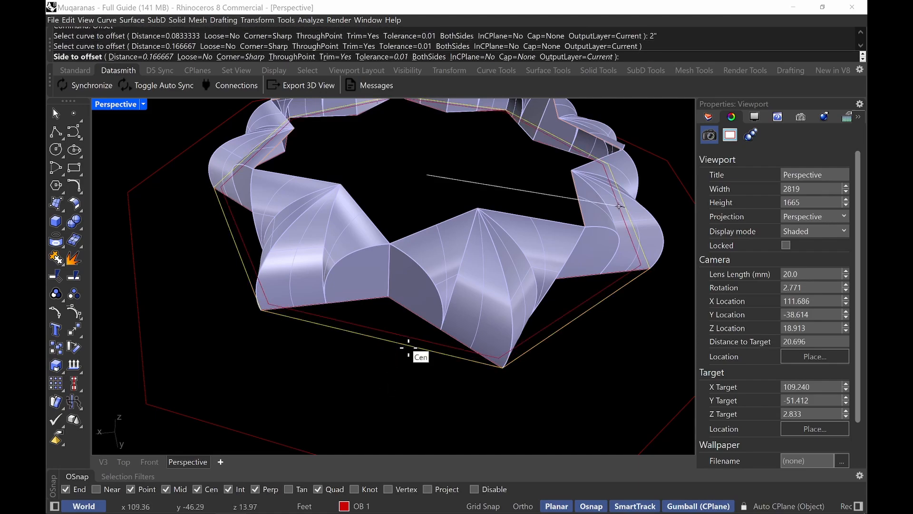
left_click(272, 405)
- Lower the star-shaped curve along the cell ring's inner edge vertically to the level of the octagons
right_click_drag(376, 318, 362, 250)
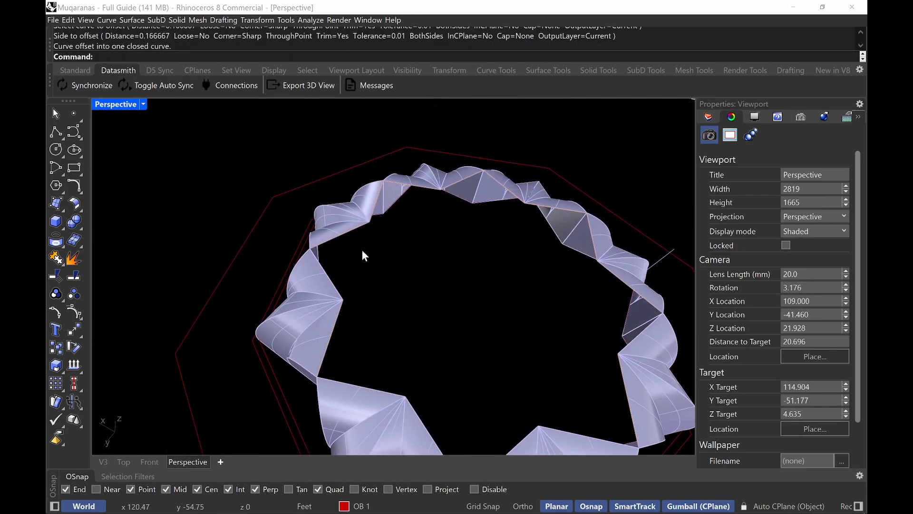
left_click(335, 279)
left_click(364, 306)
right_click_drag(439, 286, 423, 216)
right_click_drag(423, 217, 466, 264, "shift")
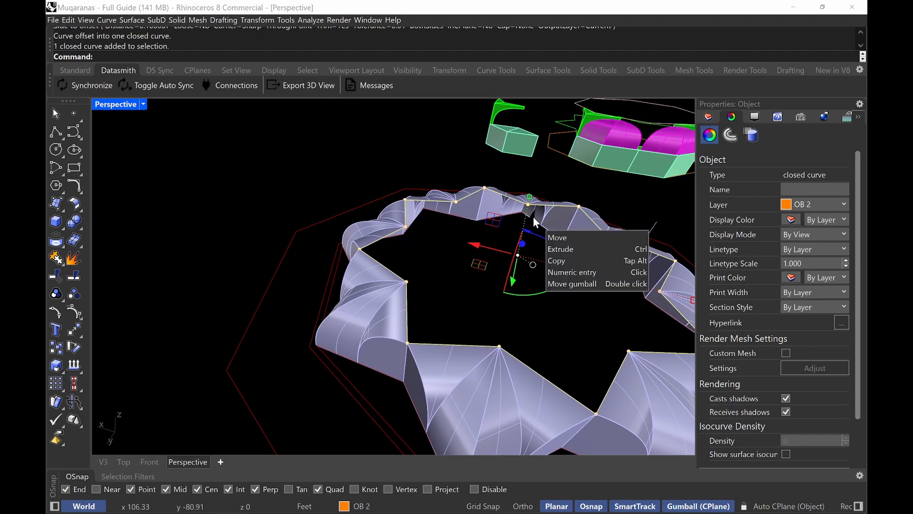
left_click_drag(533, 216, 308, 347)
left_click(499, 301)
right_click_drag(499, 301, 521, 300)
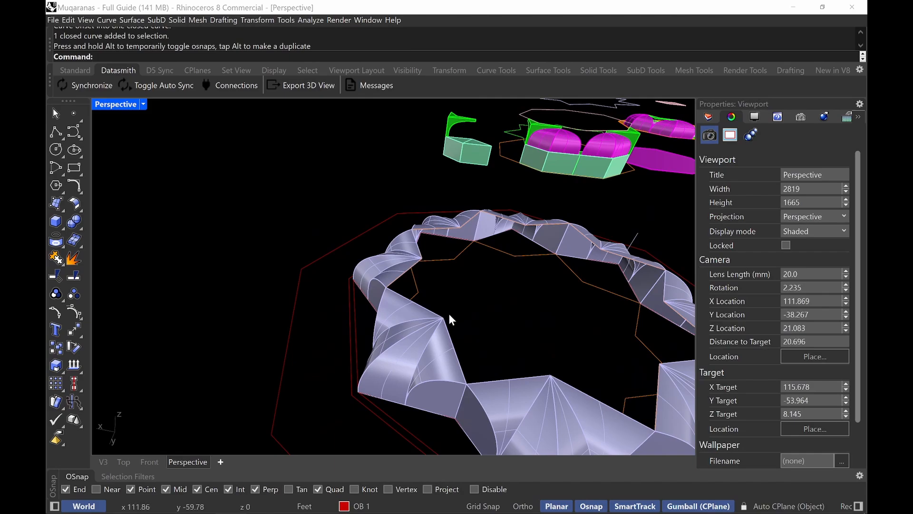
- Extrude the 2-inch offset octagon and the star-shaped curve together upward to the top of the cell ring
left_click(363, 406)
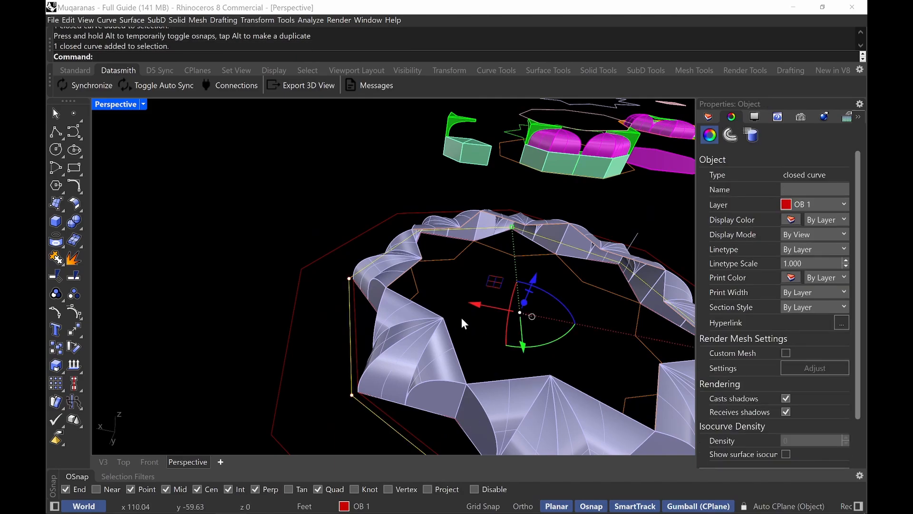
left_click(421, 289)
right_click_drag(429, 288, 495, 317)
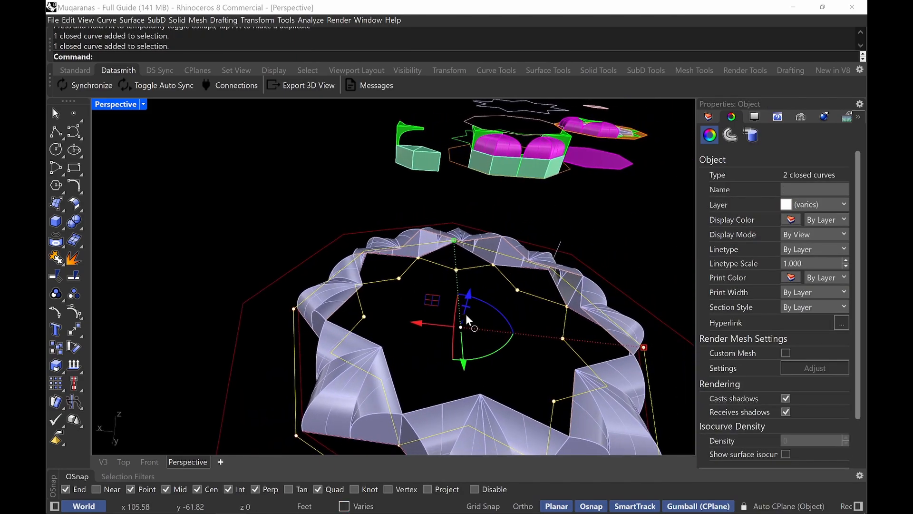
left_click_drag(467, 315, 364, 281)
left_click_drag(464, 318, 529, 261)
left_click(494, 301)
right_click_drag(492, 304, 314, 340)
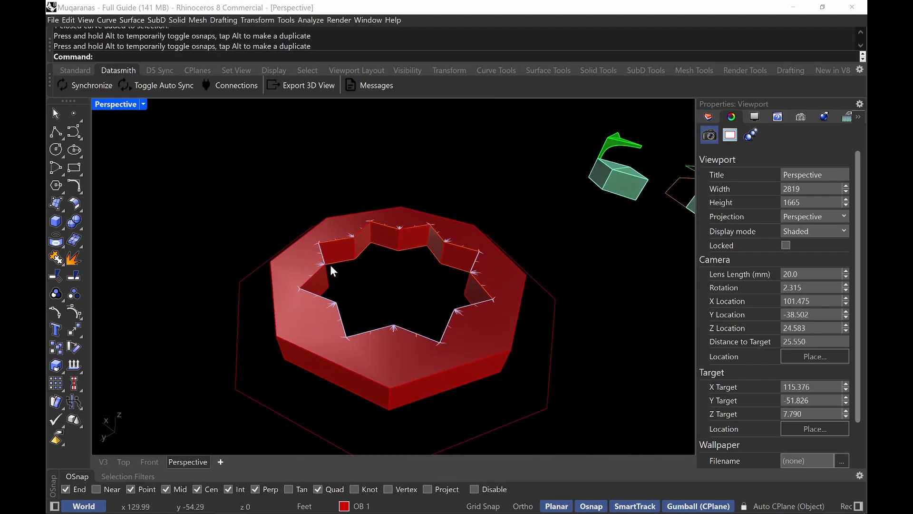
- Mark two red strokes across the solid's star-shaped inner edge, and clear the annotations
left_click(473, 370)
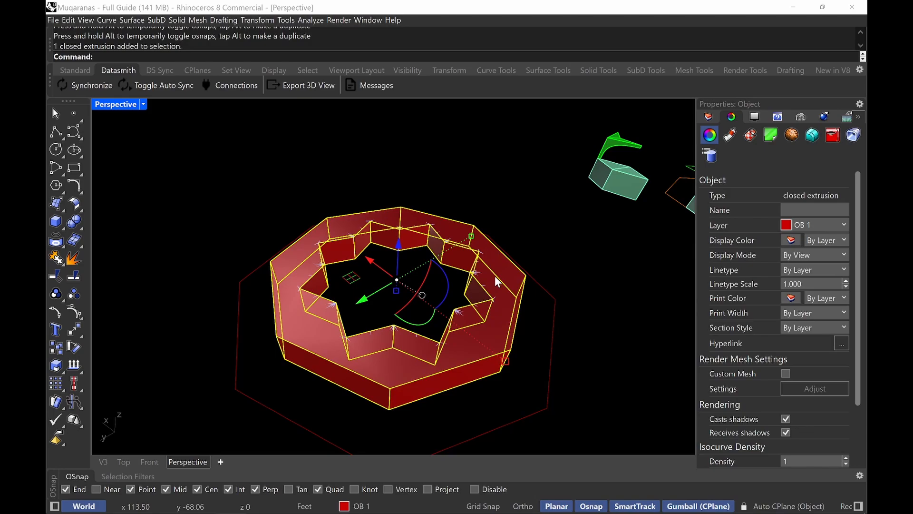
key("Escape")
key("ctrl+alt+g")
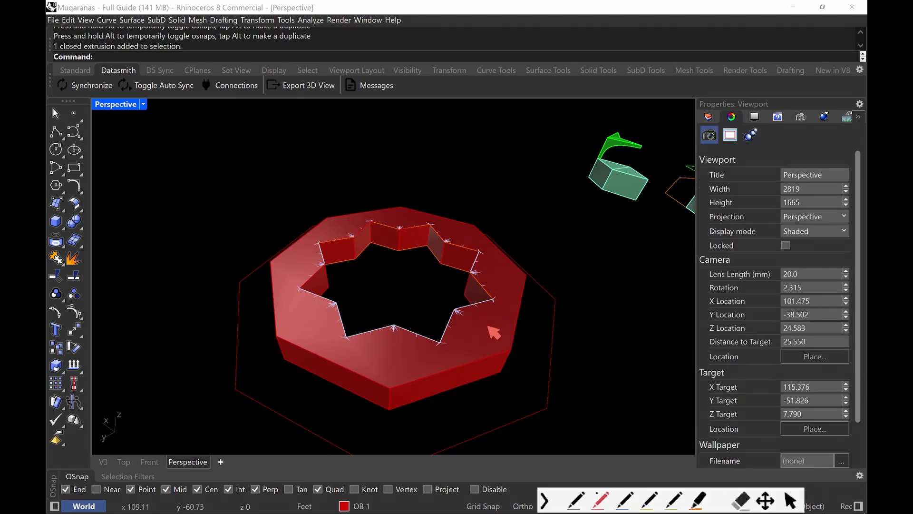
left_click_drag(429, 308, 455, 406)
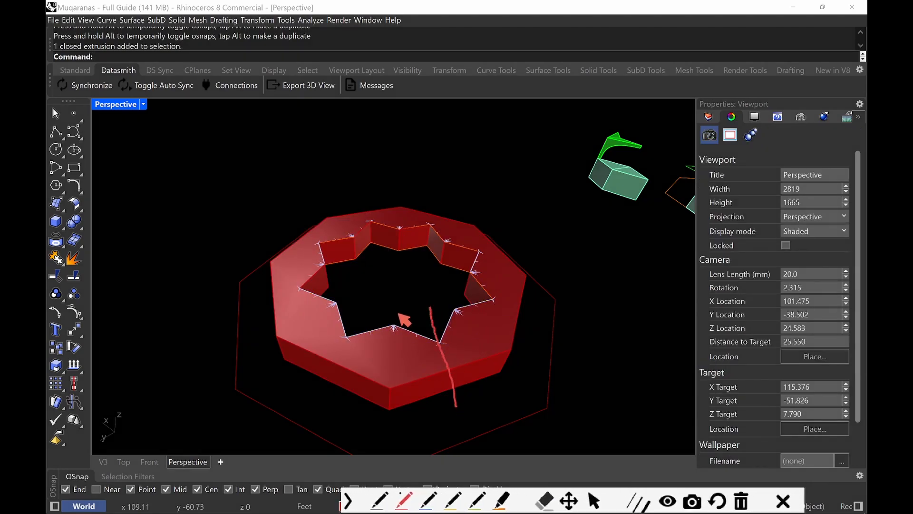
left_click_drag(400, 307, 391, 352)
key("ctrl+alt+g")
- Extrude the 2-inch and 2-foot offset octagons together upward into an outer ring level with the inner solid
left_click(433, 393)
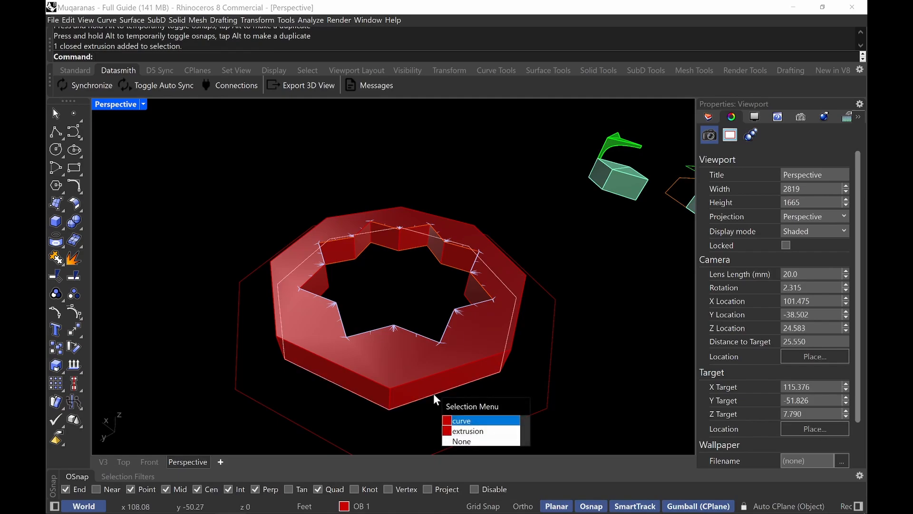
left_click(459, 421)
left_click(515, 356, "shift")
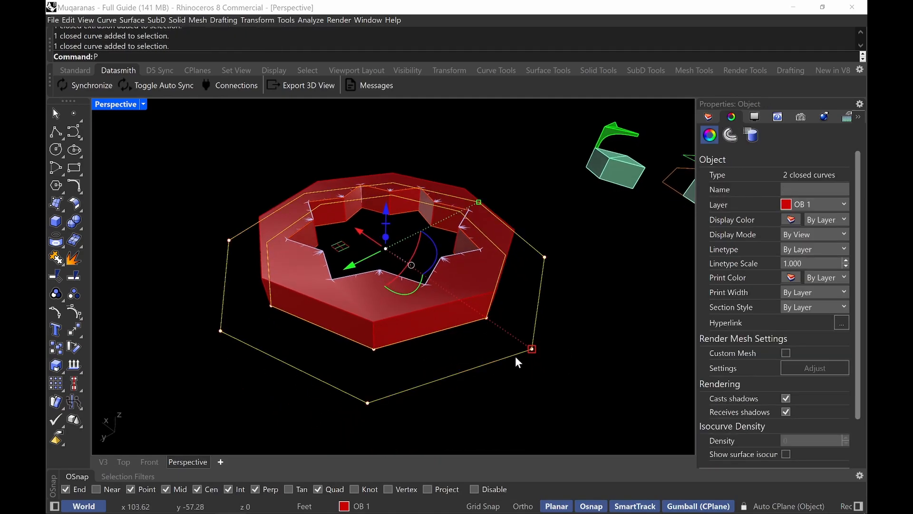
left_click_drag(385, 238, 511, 304)
key("Escape")
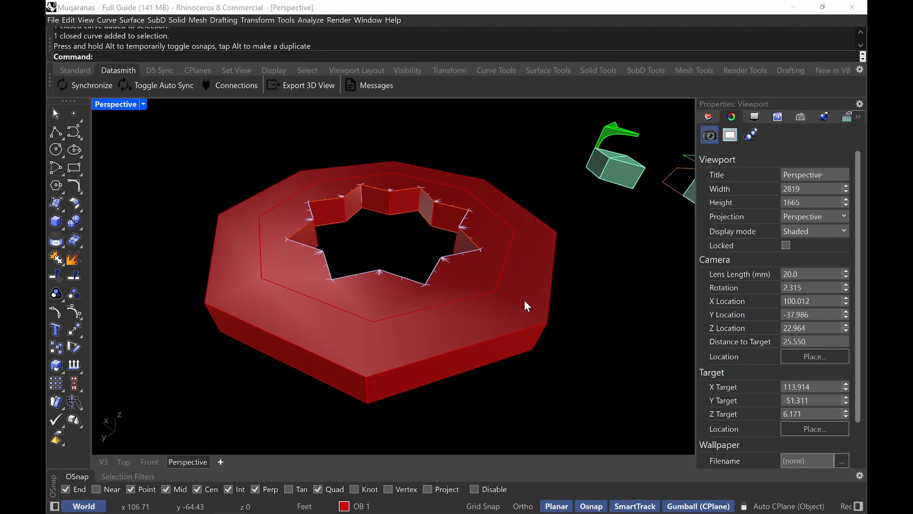
left_click(536, 279)
key("Escape")
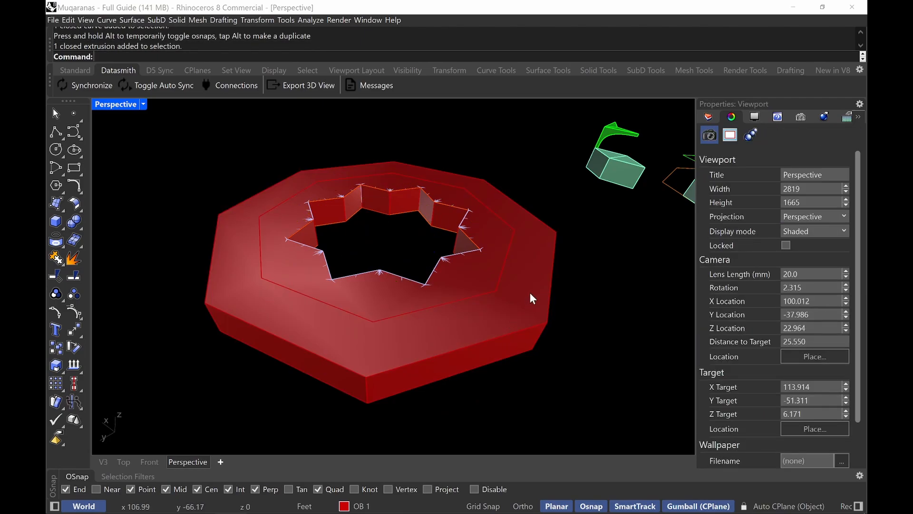
- Try stacking a vertical copy of the outer octagonal ring on top of the original, and delete the copy
left_click(526, 274)
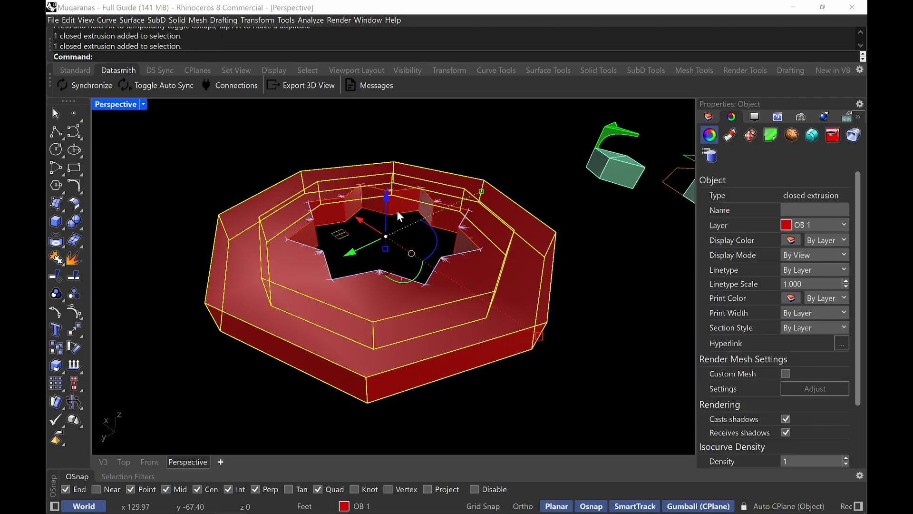
left_click_drag(384, 190, 559, 329)
type("copy")
key("Return")
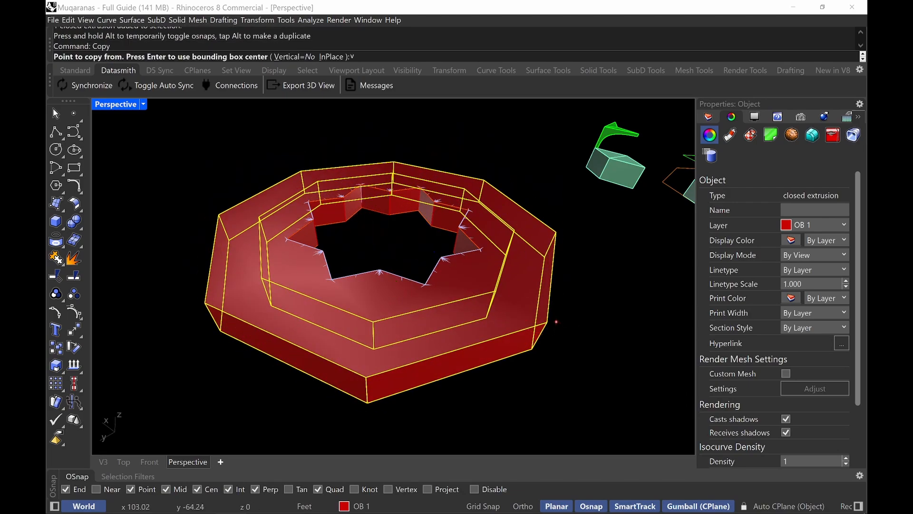
type("v")
key("Return")
left_click(532, 351)
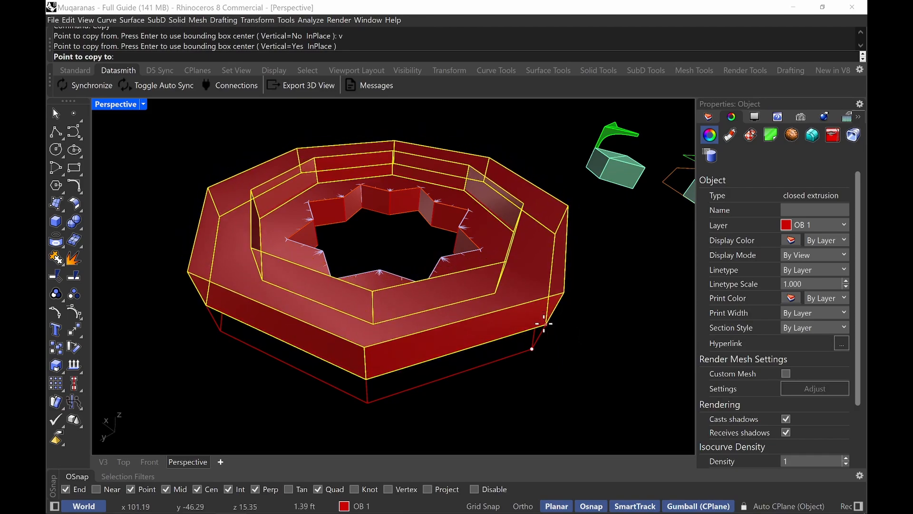
left_click(549, 319)
key("Escape")
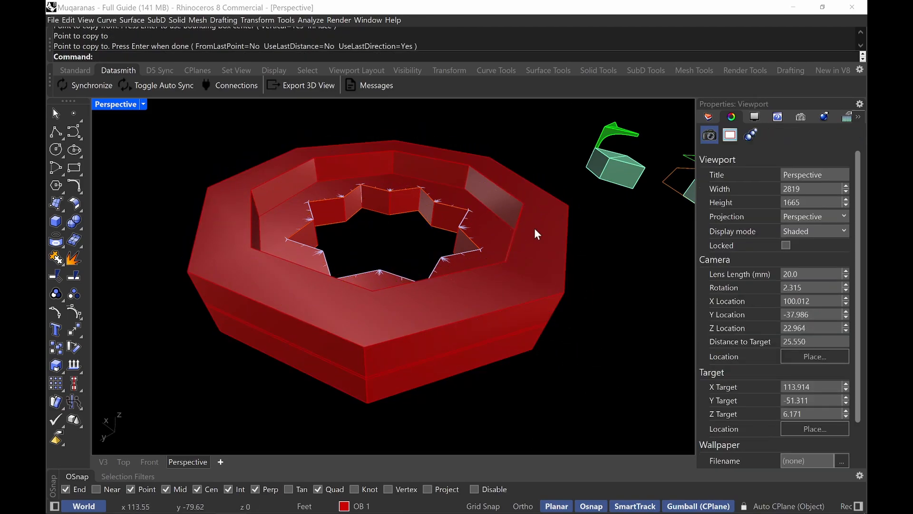
left_click(549, 263)
key("Delete")
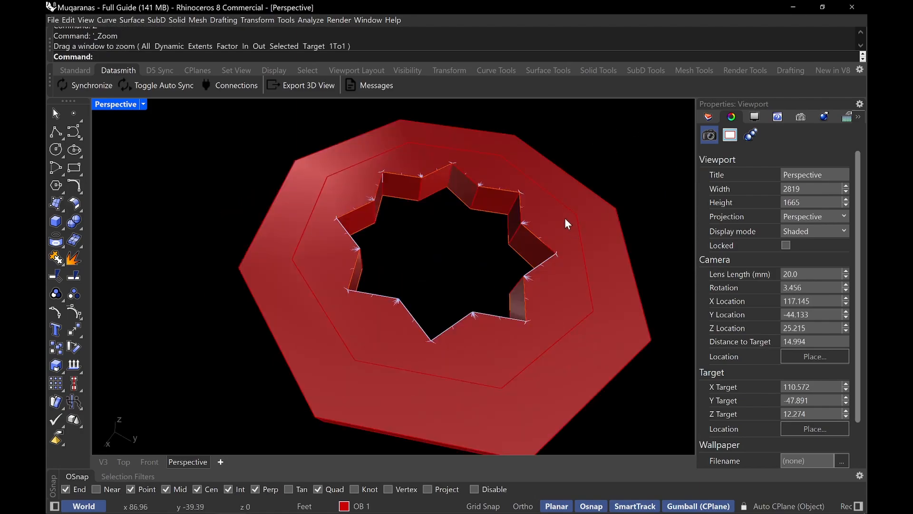
- Raise the top face of the inner star-cut solid by 2 inches with MoveFace
type("MoveFace")
key("Return")
left_click(542, 266)
key("Escape")
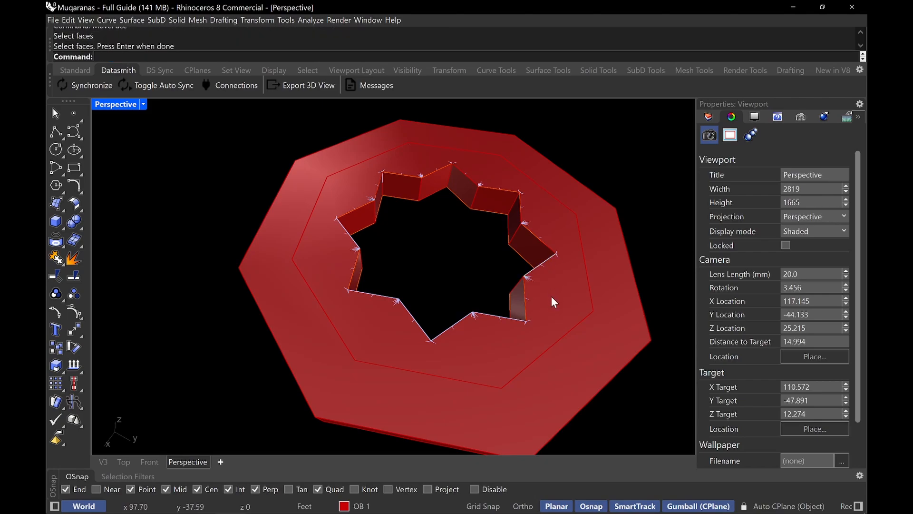
key("Return")
left_click(551, 296)
key("Return")
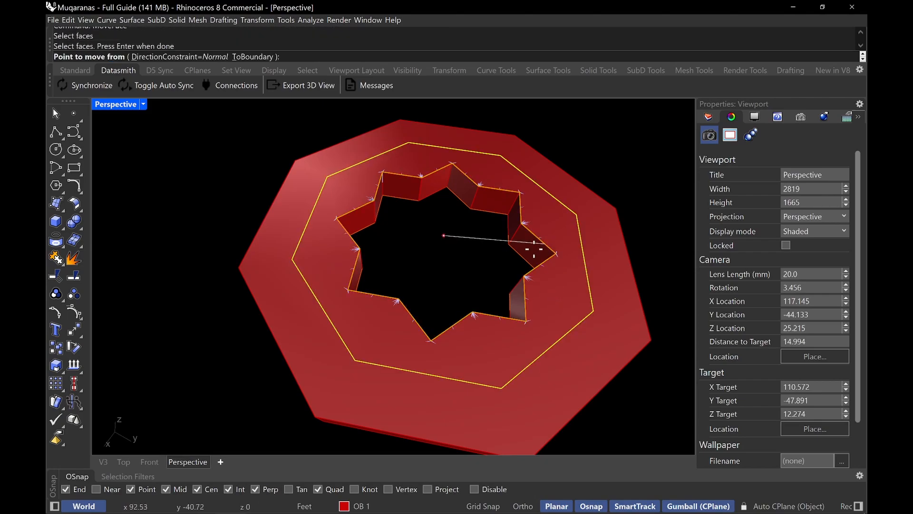
left_click(501, 388)
type("2")
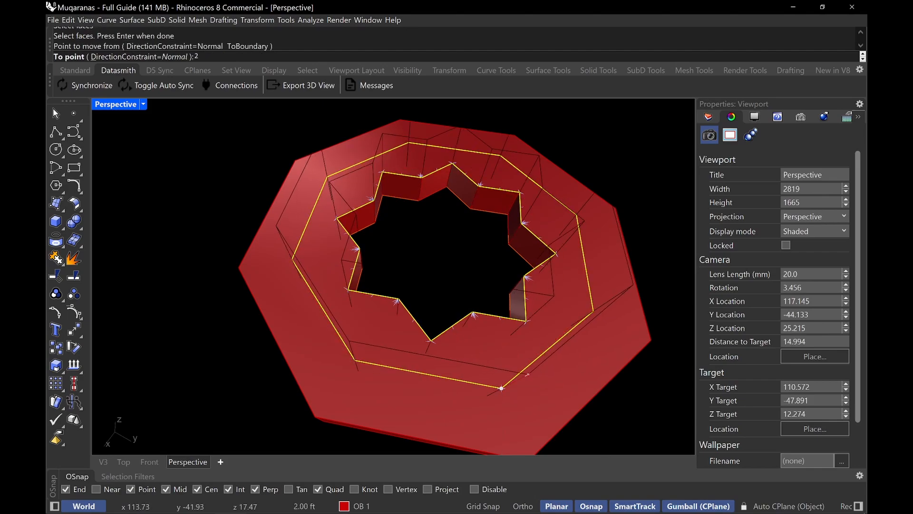
key("Return")
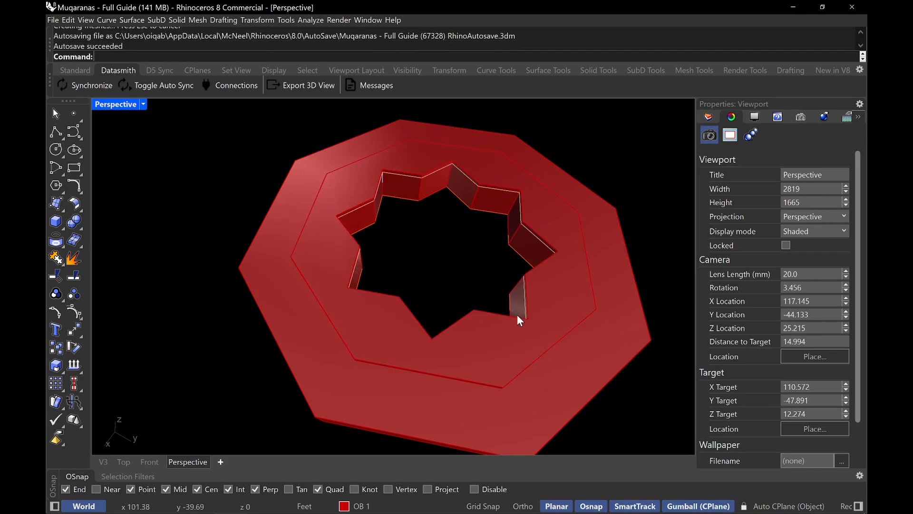
- Raise the top face of the outer octagonal ring by 2 inches with MoveFace
type("MoveFace")
key("Return")
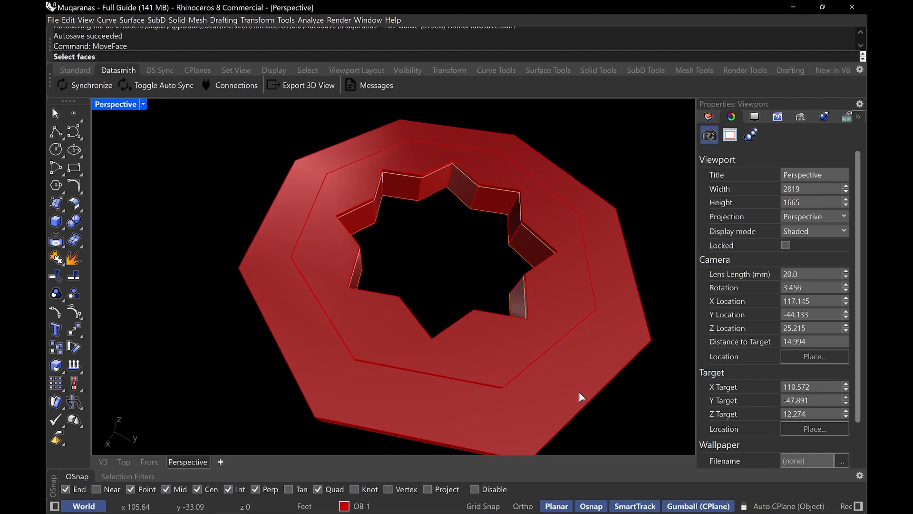
left_click(578, 392)
key("Return")
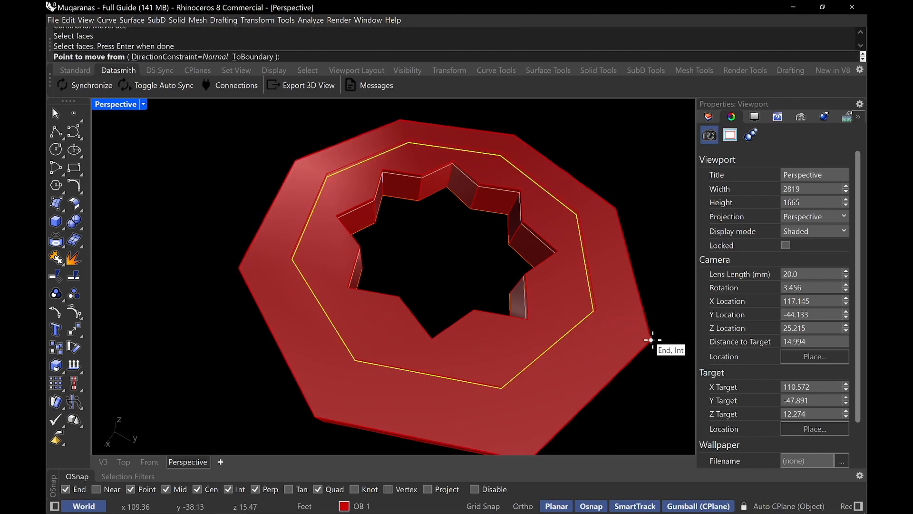
left_click(651, 339)
type("2\"")
key("Return")
left_click(648, 305)
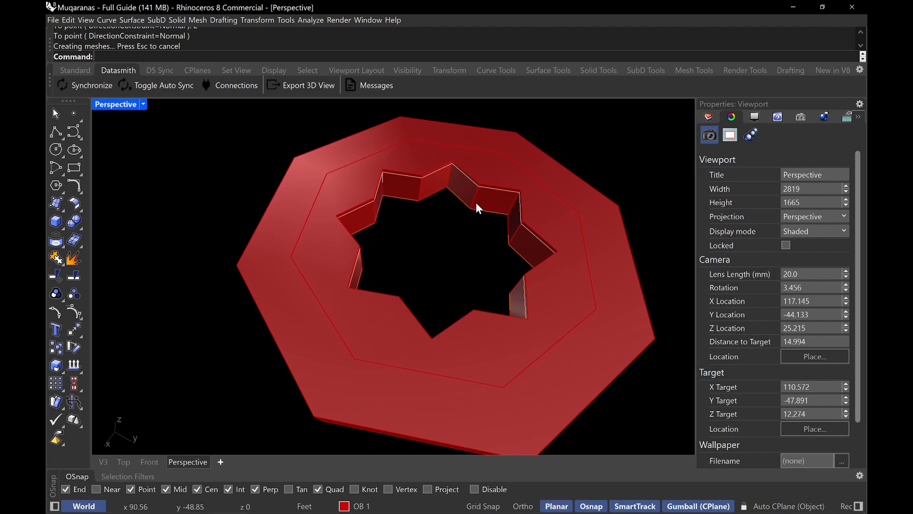
- Subtract the muqarnas cell ring from the inner star-cut solid with BooleanDifference, keeping the inputs, and delete the original uncut solid
type("BooleanSplit")
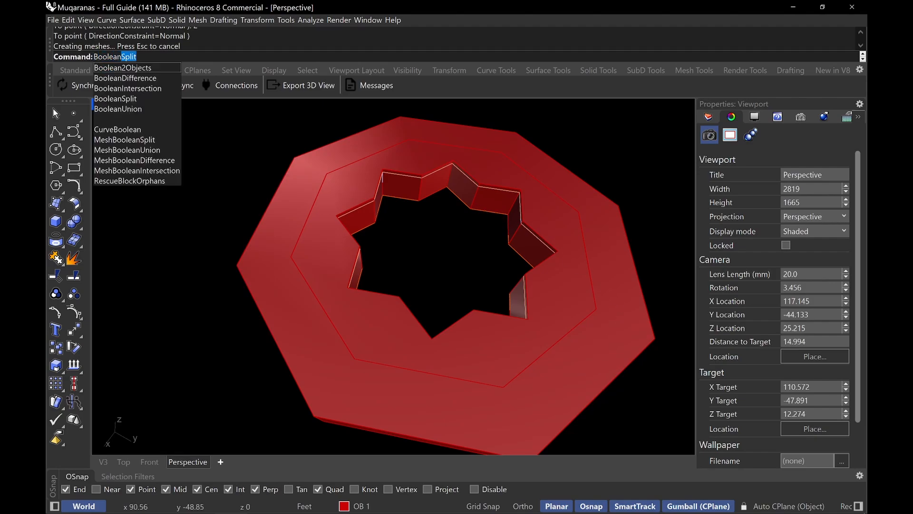
key("Down")
key("Return")
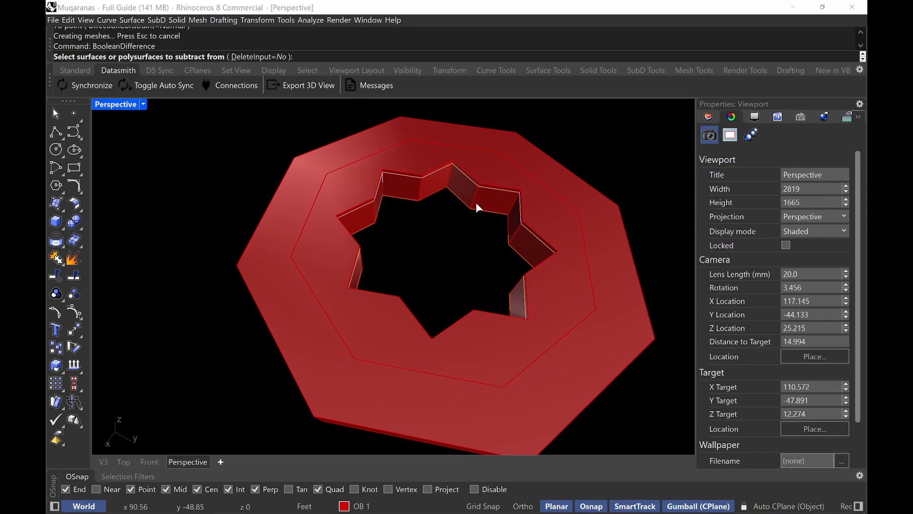
left_click(491, 203)
key("Return")
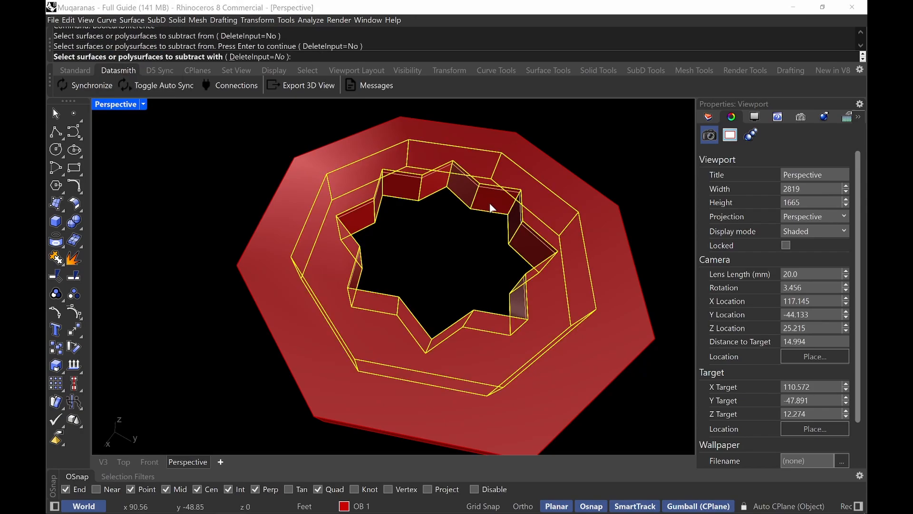
left_click(489, 187)
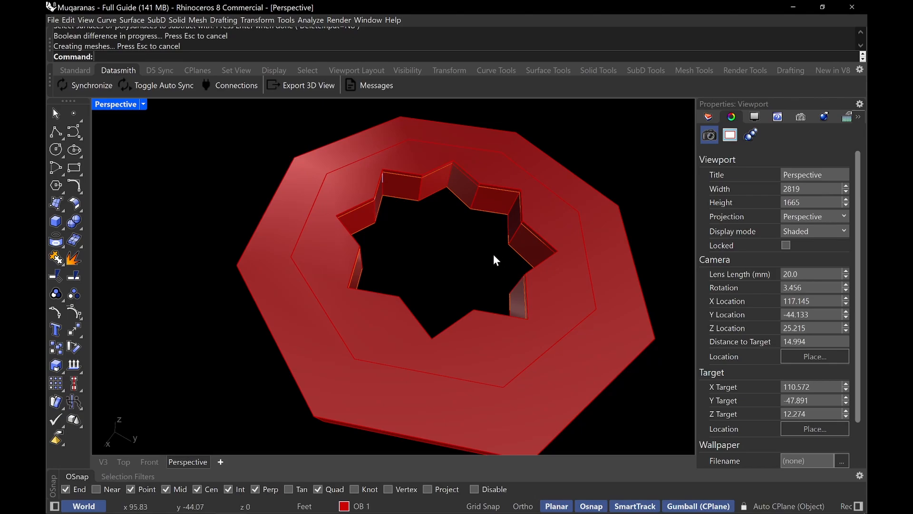
left_click(491, 198)
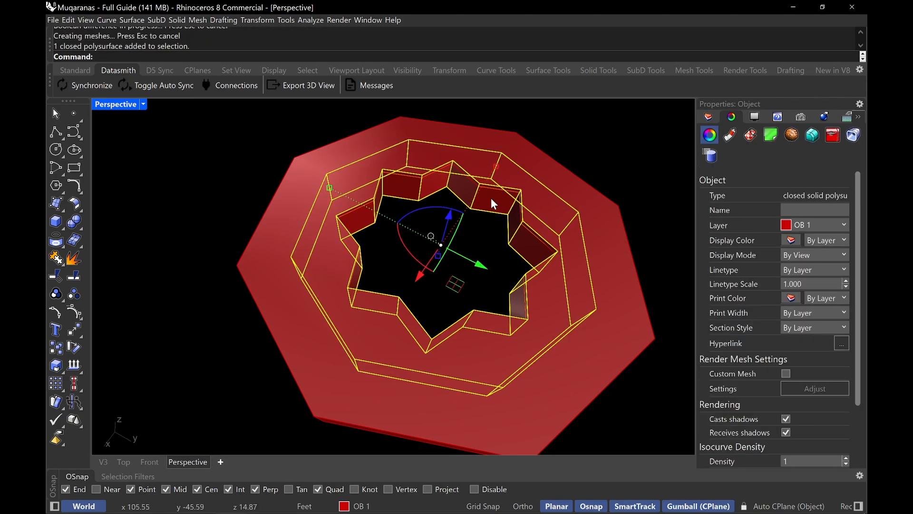
key("Delete")
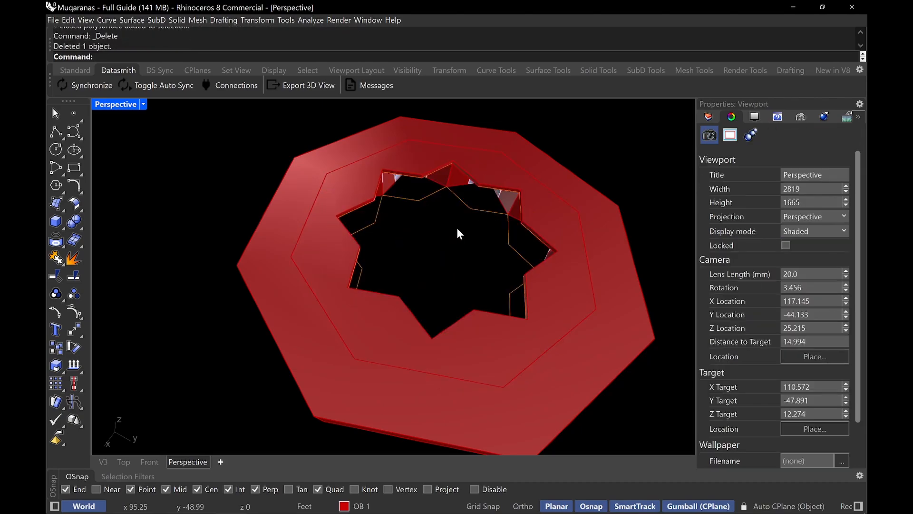
- Hide the open cell-ring polysurface on layer OB 5 that overlaps the carved solid
scroll(457, 228, "up", 5)
left_click(464, 181)
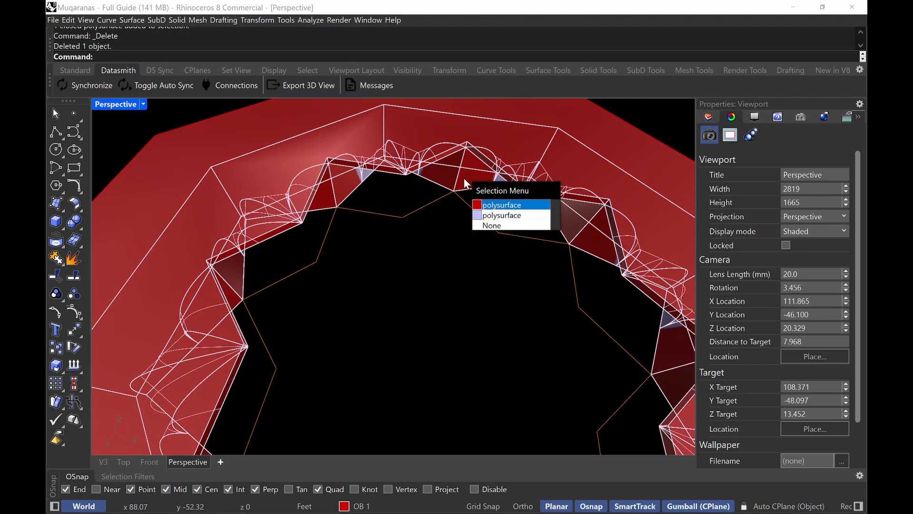
left_click(504, 213)
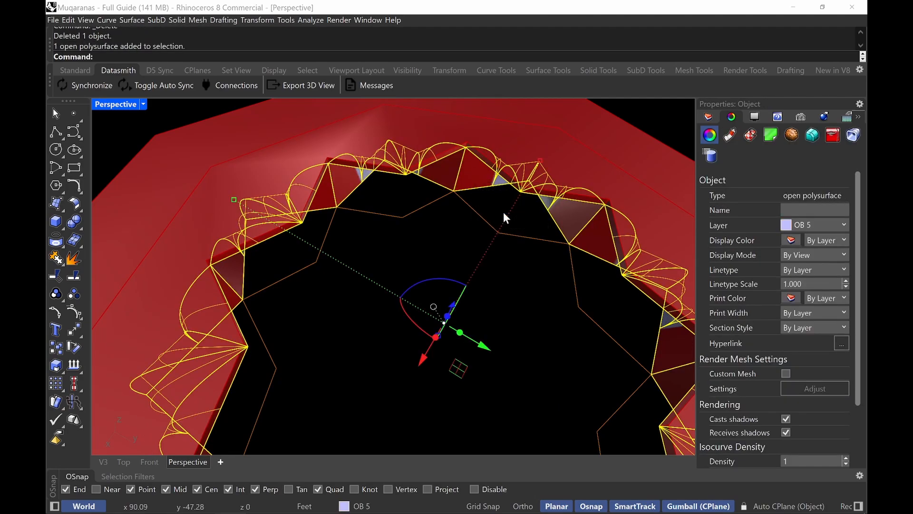
key("ctrl+h")
scroll(510, 210, "up", 2)
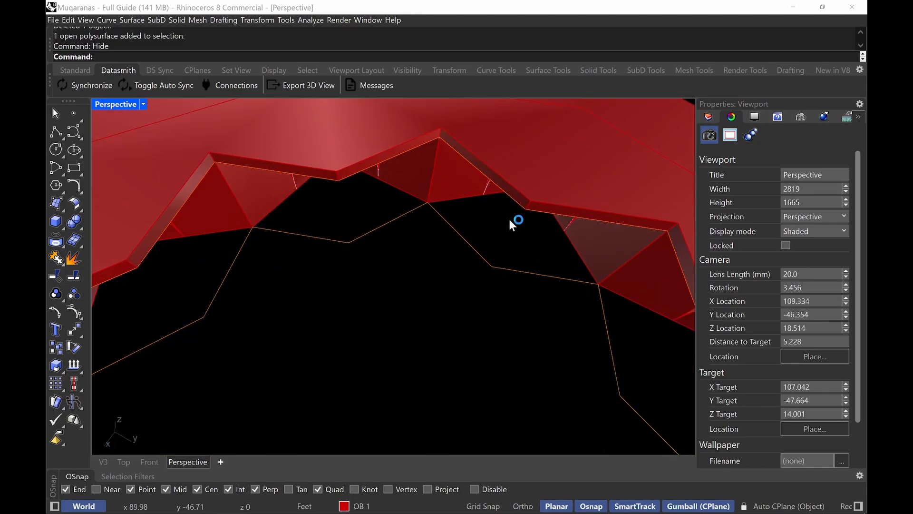
- Examine the arches carved into the inner solid from below and compare them with the other carved octagonal ring
right_click_drag(509, 217, 515, 191)
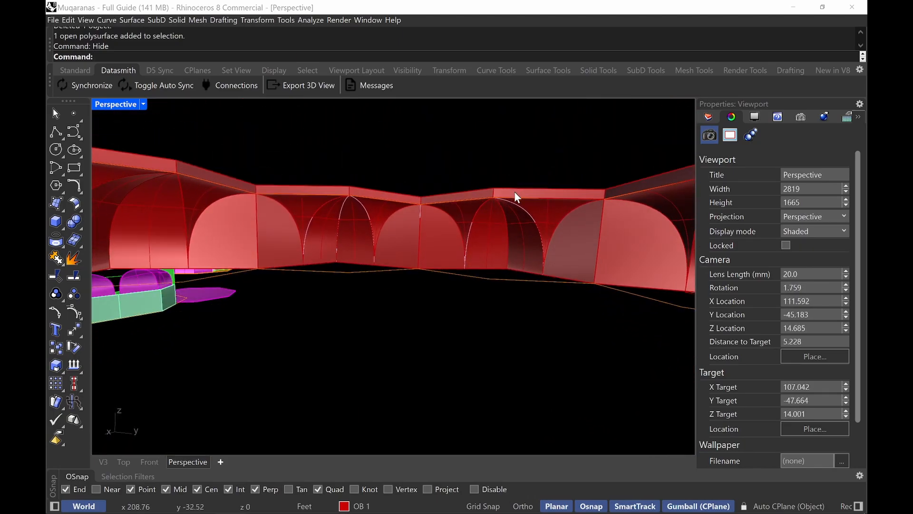
left_click(547, 214)
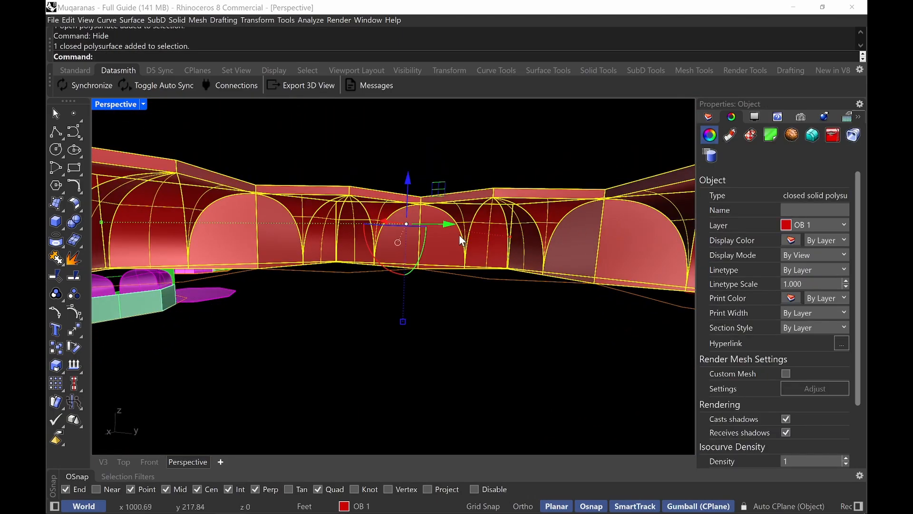
scroll(458, 181, "up", 3)
right_click_drag(458, 181, 597, 267)
left_click_drag(461, 274, 222, 204)
left_click(221, 202)
right_click_drag(220, 188, 359, 224, "shift")
type("z")
key("Return")
left_click_drag(372, 172, 263, 265)
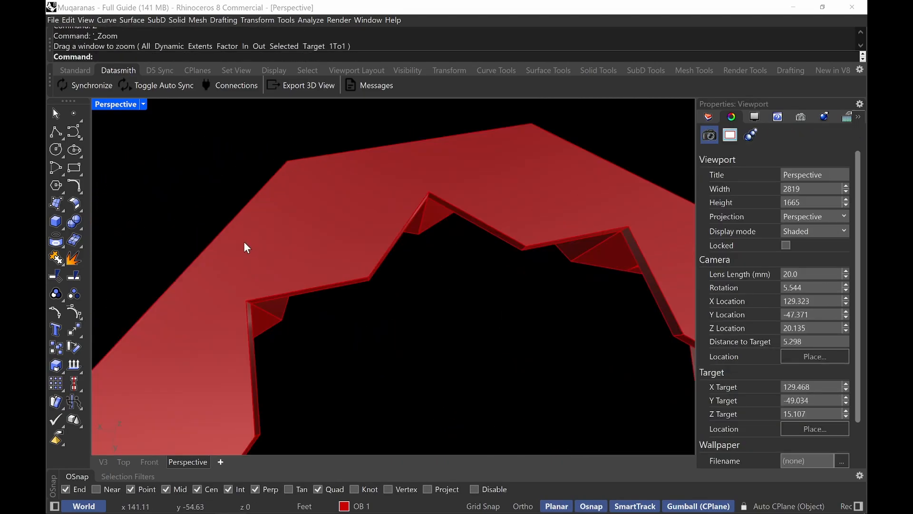
right_click_drag(244, 241, 235, 198)
right_click_drag(233, 188, 176, 132)
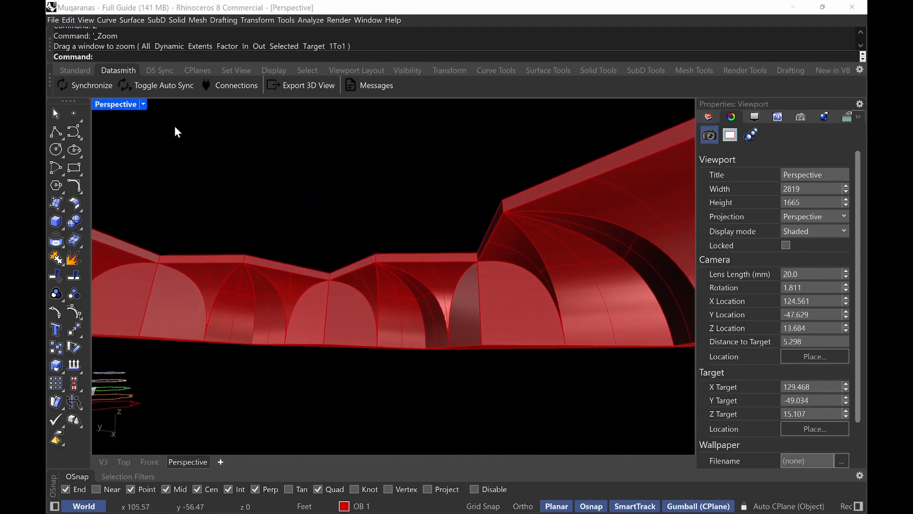
- Set the Perspective viewport to the Rendered display mode and view the carved arches of the ring
left_click(123, 115)
left_click(212, 79)
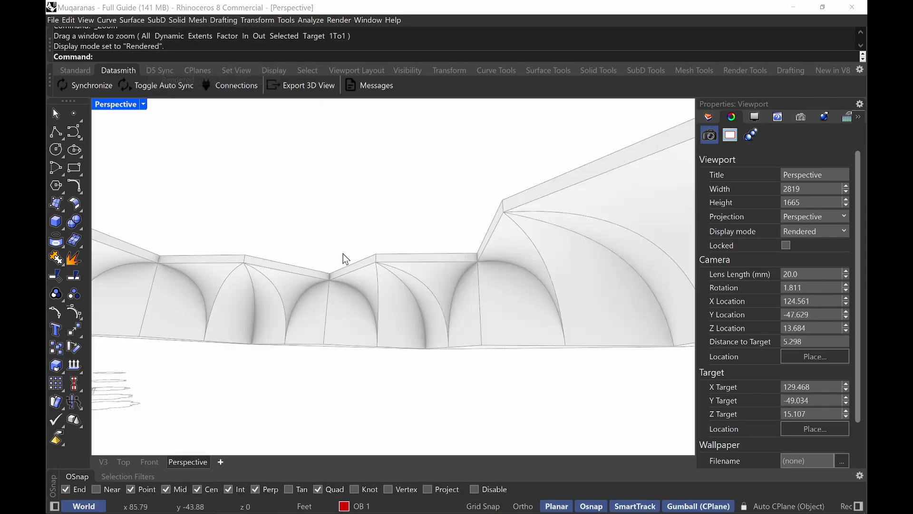
right_click_drag(343, 253, 405, 285)
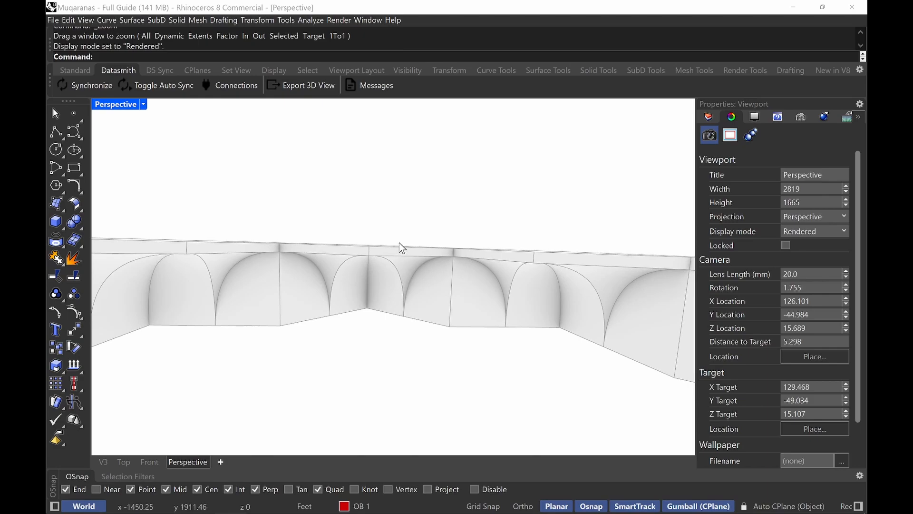
right_click_drag(398, 243, 407, 284)
- Examine the separate cut segments of the vault and check which closed solids they consist of
scroll(448, 298, "down", 20)
right_click_drag(533, 324, 429, 316, "shift")
type("z")
key("Return")
left_click_drag(430, 187, 410, 223)
right_click_drag(410, 215, 424, 185)
scroll(386, 224, "up", 3)
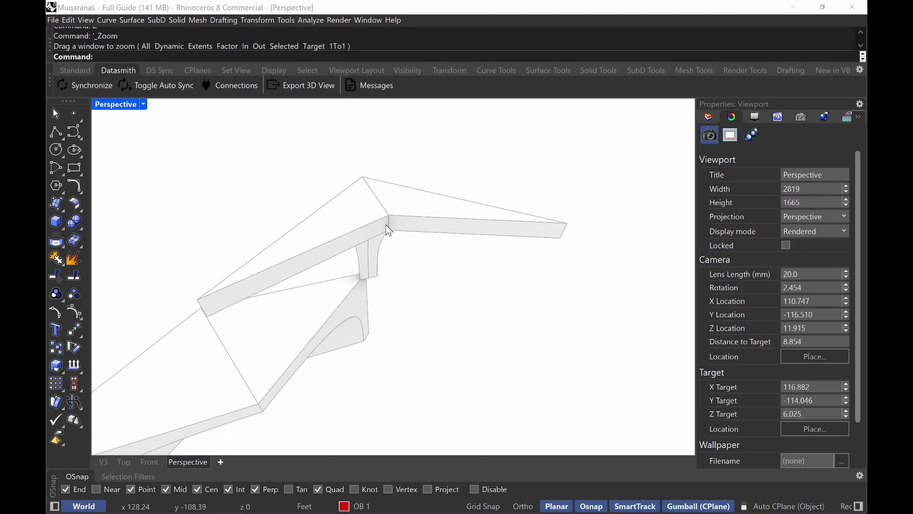
left_click(386, 225)
left_click(396, 250)
key("Escape")
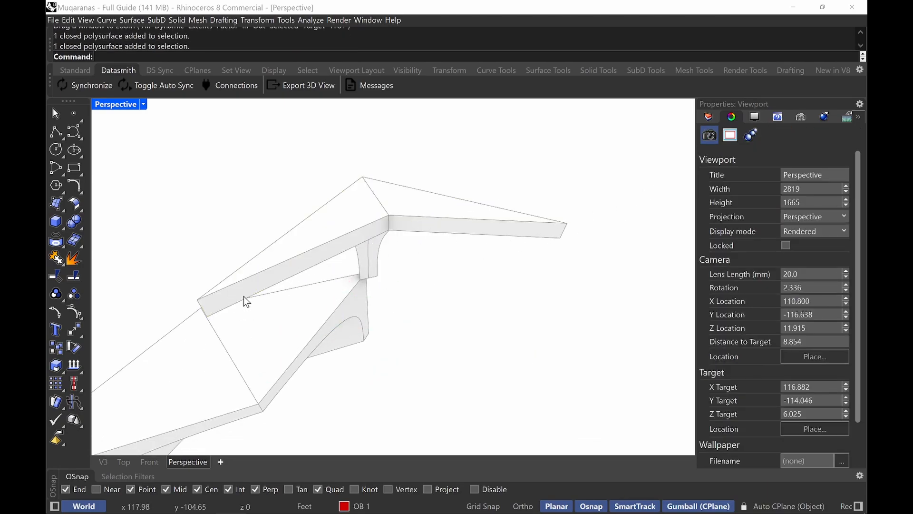
- Examine the two carved octagonal ring solids and the arches around their star-shaped openings
mouse_move(253, 293)
right_mouse_down()
mouse_move(267, 298)
mouse_move(259, 319)
mouse_move(404, 317)
right_mouse_up()
scroll(278, 295, "down", 3)
scroll(327, 342, "down", 10)
mouse_move(257, 245)
right_mouse_down("shift")
mouse_move(411, 324)
mouse_move(430, 309)
right_mouse_up("shift")
type("z")
key("Return")
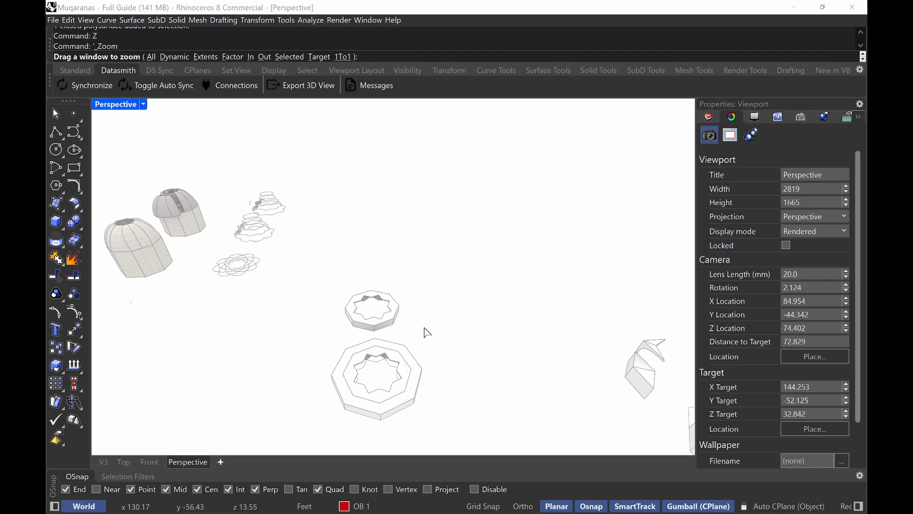
left_click_drag(360, 384, 423, 335)
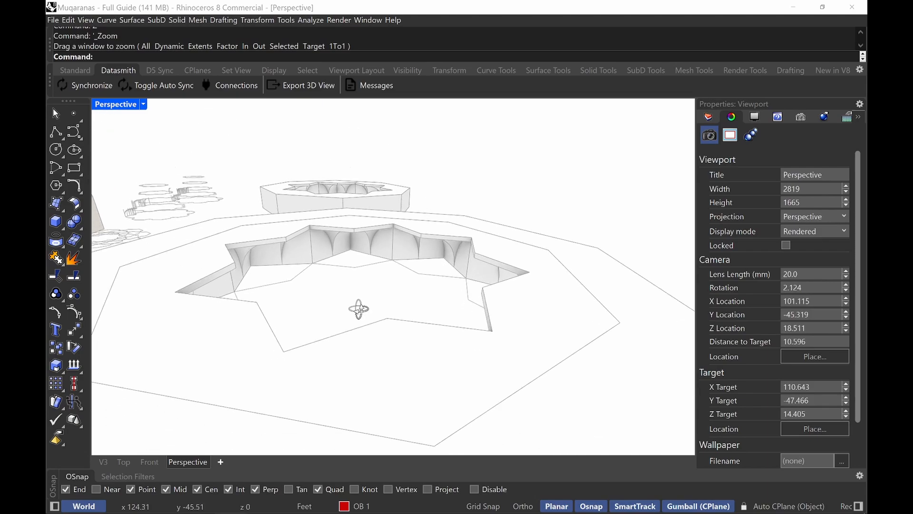
right_click_drag(385, 305, 339, 318)
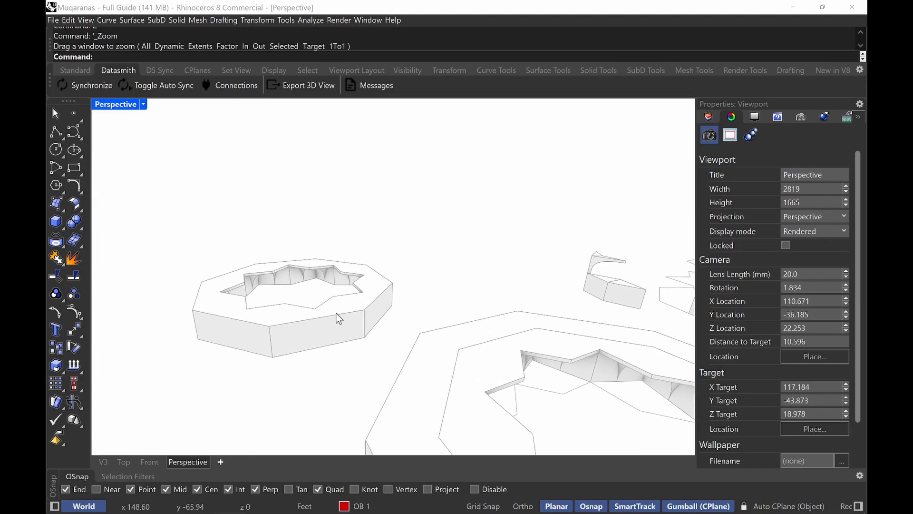
- Draw a BothSides line centred on a star tip of the smaller ring, ending perpendicular to the outer octagon edge
key("Return")
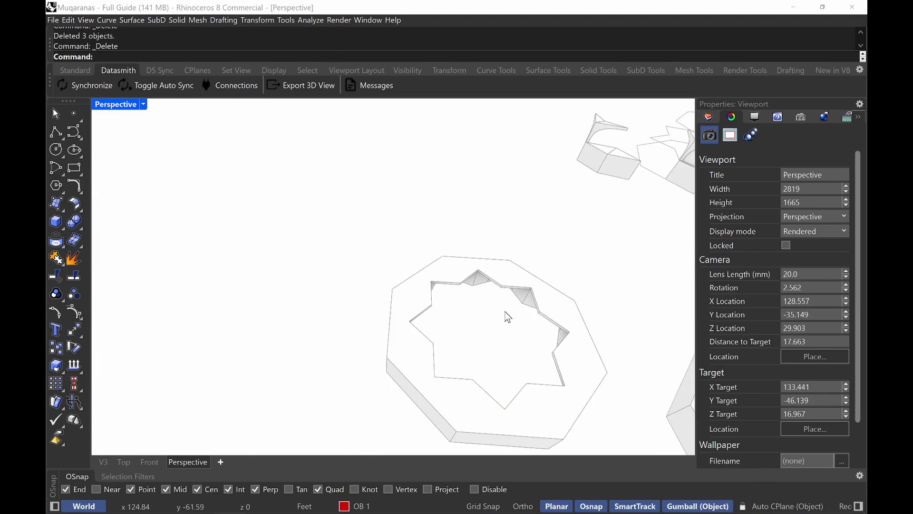
right_click_drag(506, 316, 523, 238)
scroll(502, 308, "up", 8)
scroll(497, 332, "up", 8)
scroll(441, 290, "down", 7)
mouse_move(439, 264)
right_mouse_down()
mouse_move(459, 334)
mouse_move(423, 258)
right_mouse_up()
key("Return")
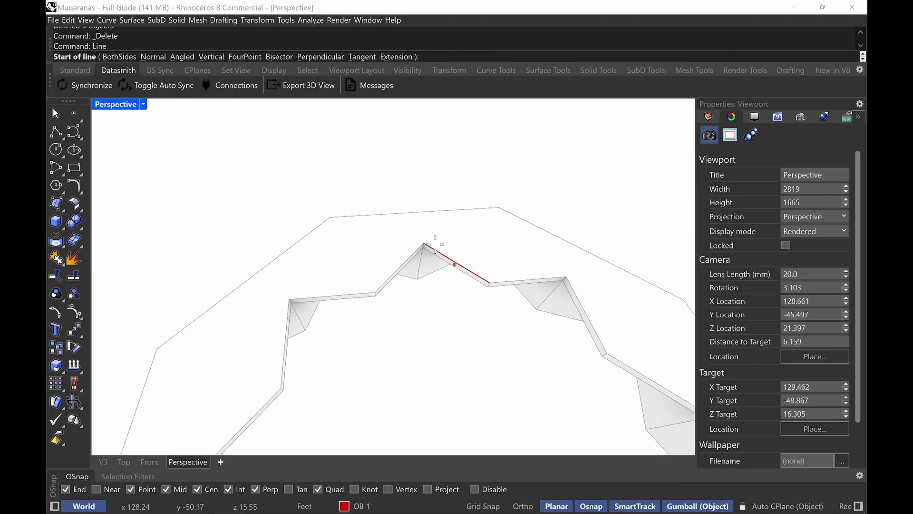
left_click(423, 244)
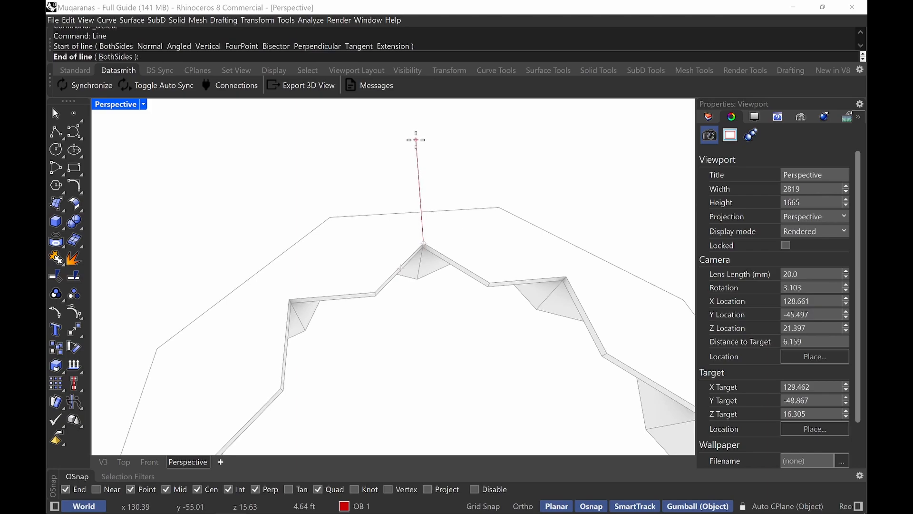
type("b")
key("Return")
key("F8")
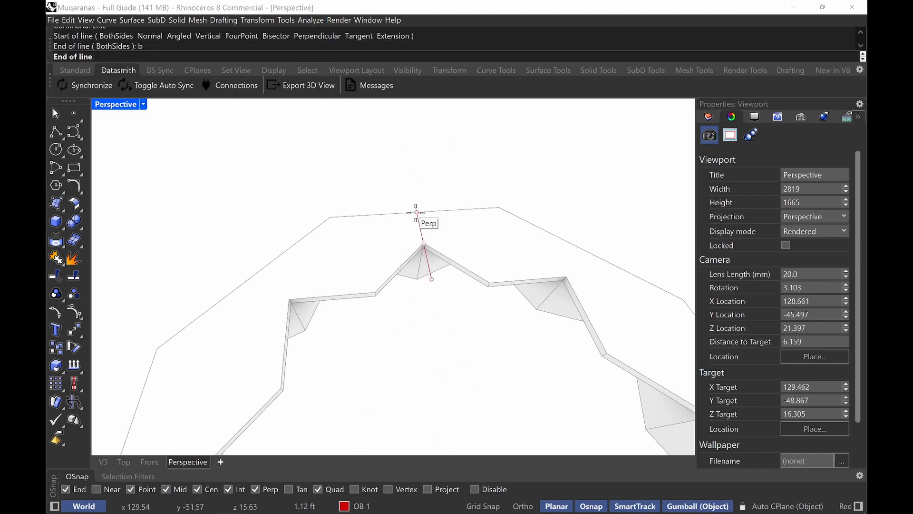
left_click(417, 212)
- Turn on the line's control points and stretch its ends well past the inner and outer edges of the ring
left_click(429, 270)
right_click(431, 302)
right_click_drag(420, 308, 430, 322)
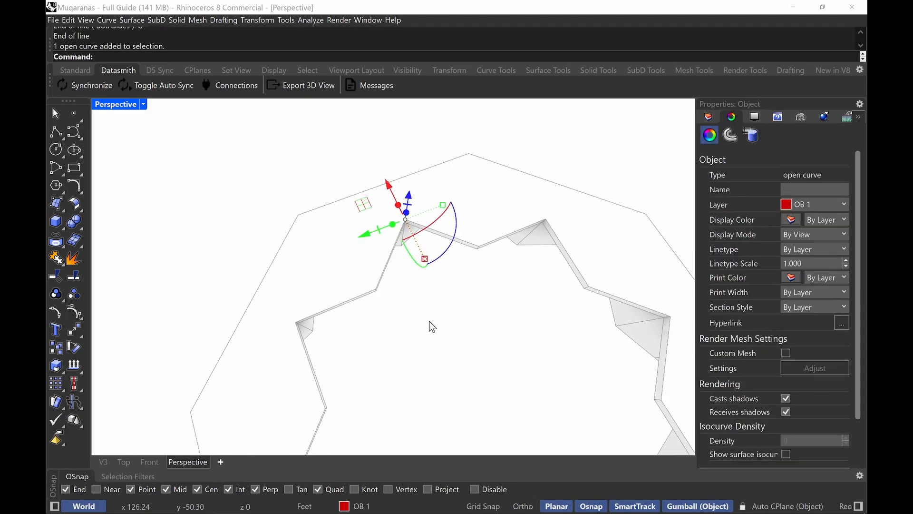
key("F10")
left_click_drag(406, 322, 472, 353)
key("Escape")
left_click_drag(479, 300, 422, 330)
right_click_drag(423, 327, 492, 250)
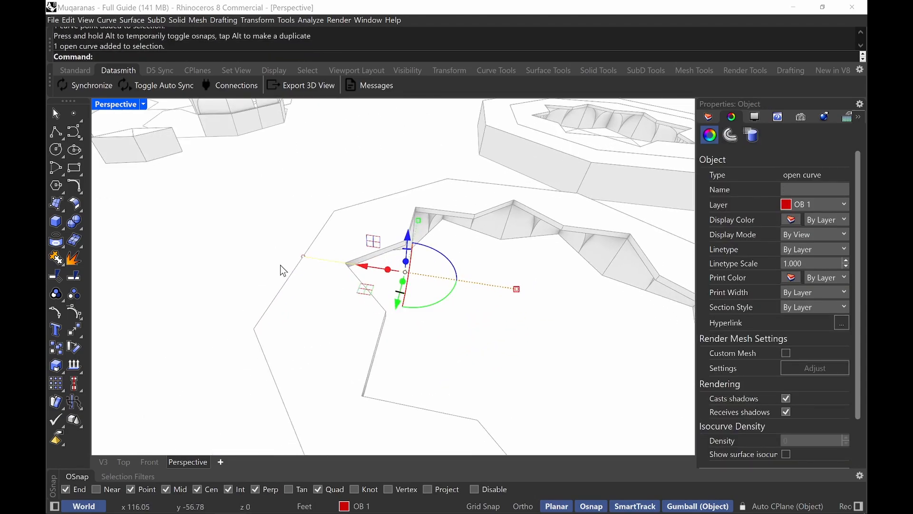
left_click_drag(265, 215, 315, 293)
left_click_drag(259, 251, 166, 237)
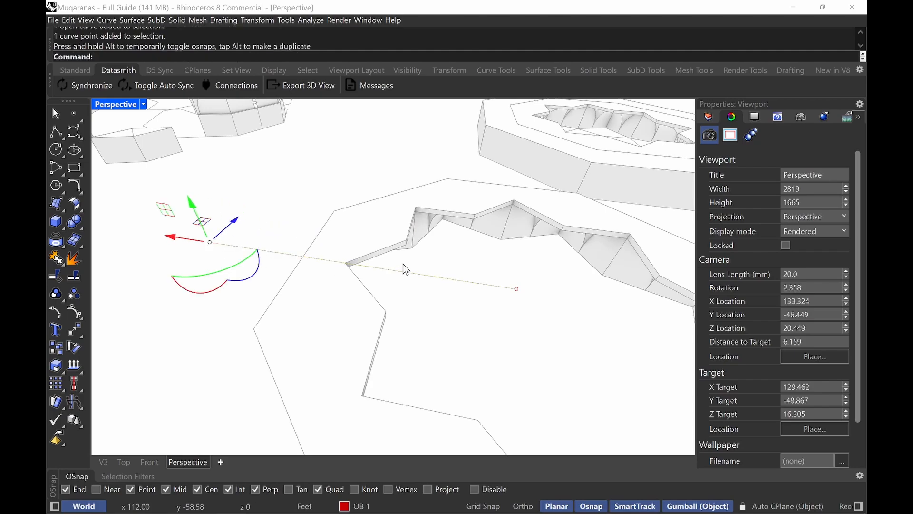
right_click_drag(404, 267, 370, 242)
key("Escape")
- Extrude the lengthened line vertically with the gumball into a tall cutting surface crossing the full height of the ring
left_click_drag(313, 244, 284, 262)
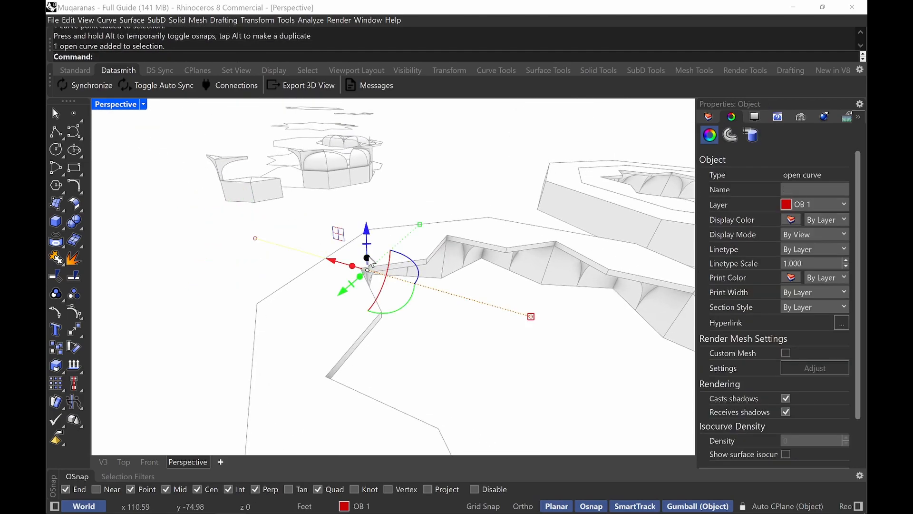
left_click_drag(372, 262, 411, 361)
right_click_drag(557, 310, 386, 312)
key("Escape")
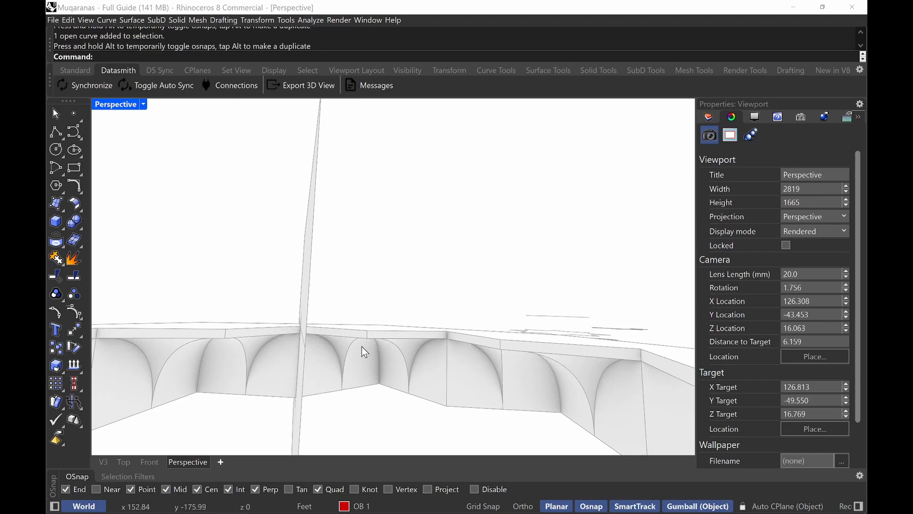
- Draw a second BothSides line centred on the neighbouring inward star corner, ending at the adjacent outer octagon corner
right_click_drag(361, 347, 413, 288)
type("Loft")
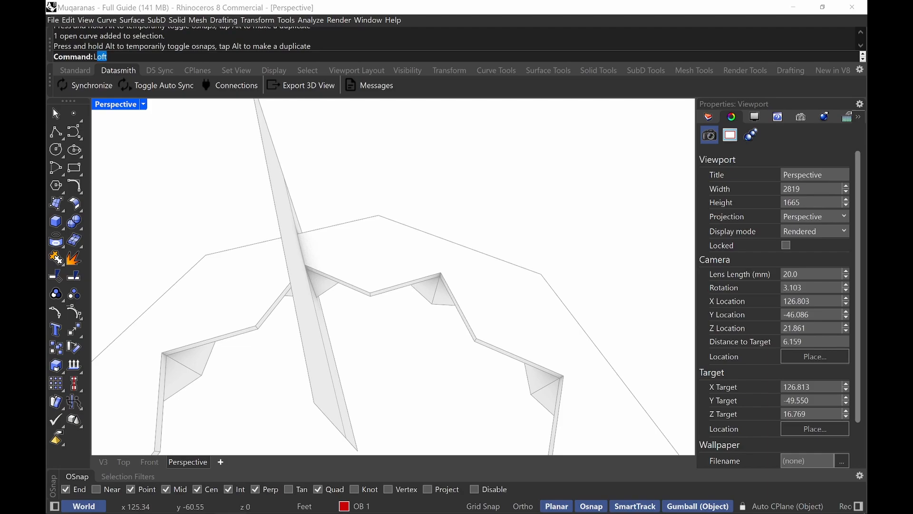
key("Return")
type("b")
key("Return")
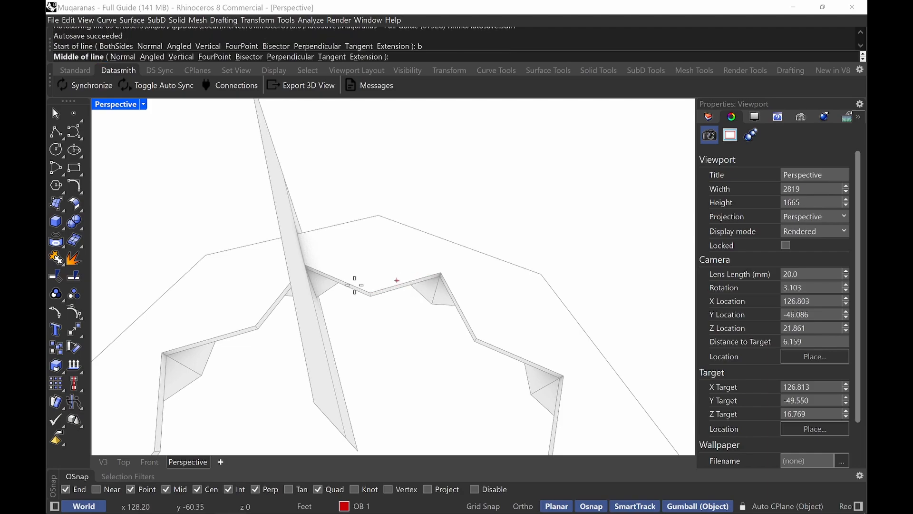
left_click(370, 292)
left_click(378, 215)
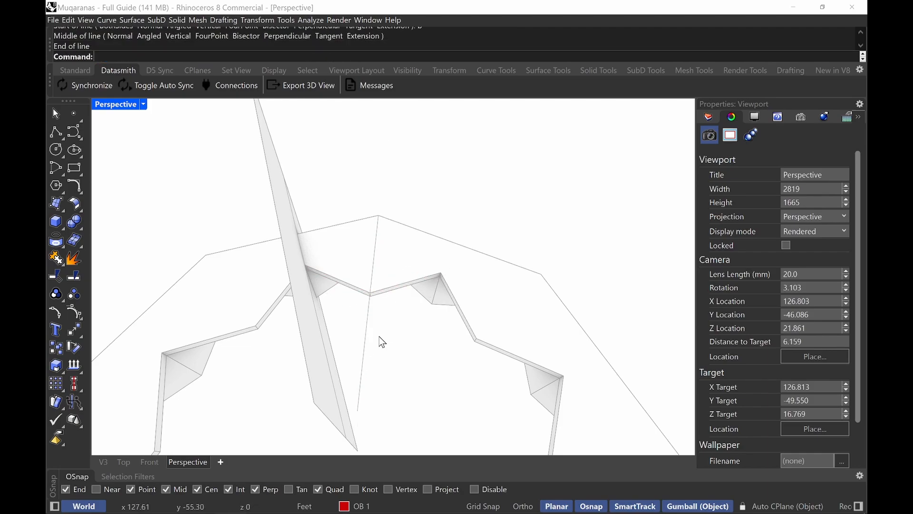
- Stretch the outer endpoint of the second line farther beyond the octagon's corner
left_click(367, 328)
left_click_drag(366, 174, 421, 241)
right_click_drag(423, 242, 401, 252)
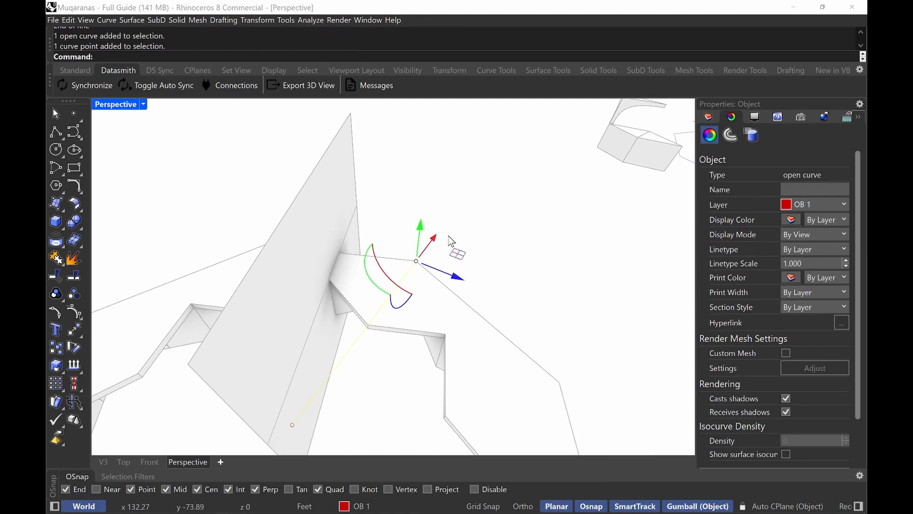
left_click_drag(431, 244, 484, 197)
left_click(447, 271)
right_click_drag(446, 273, 453, 234)
- Extrude the second line vertically with the gumball into a second tall cutting surface through the ring
left_click(417, 318)
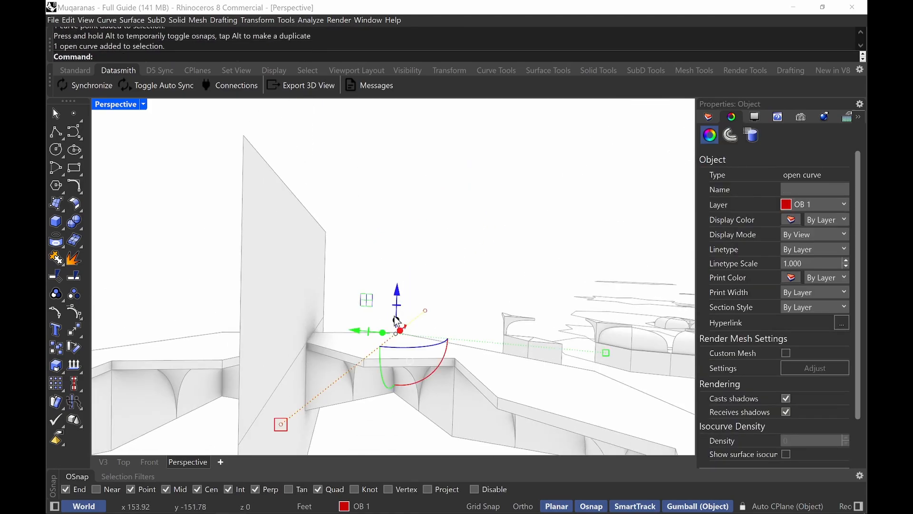
left_click_drag(397, 315, 399, 226)
left_click(439, 291)
mouse_move(438, 292)
right_mouse_down()
mouse_move(366, 408)
mouse_move(373, 379)
mouse_move(452, 279)
mouse_move(442, 266)
mouse_move(452, 285)
right_mouse_up()
scroll(367, 408, "up", 5)
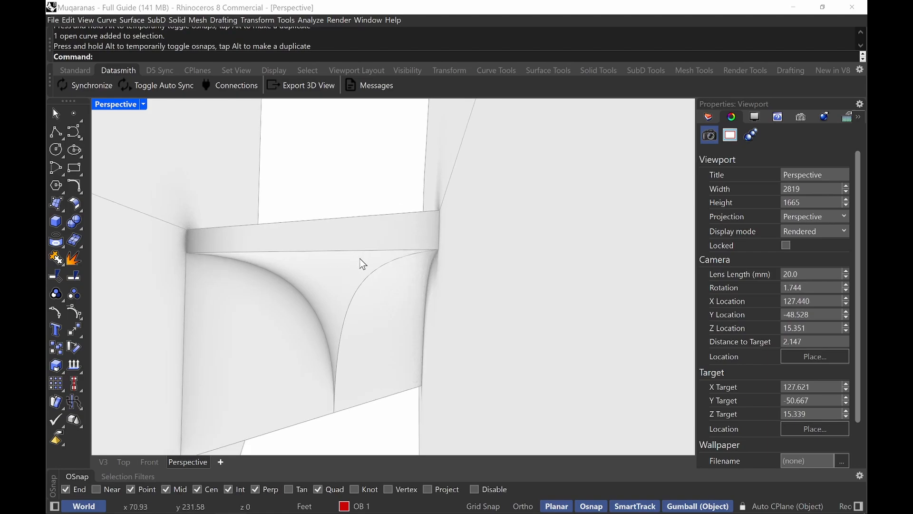
- Boolean-split the solid ring with the two tall cutting surfaces, keeping DeleteInput set to No
scroll(385, 267, "down", 5)
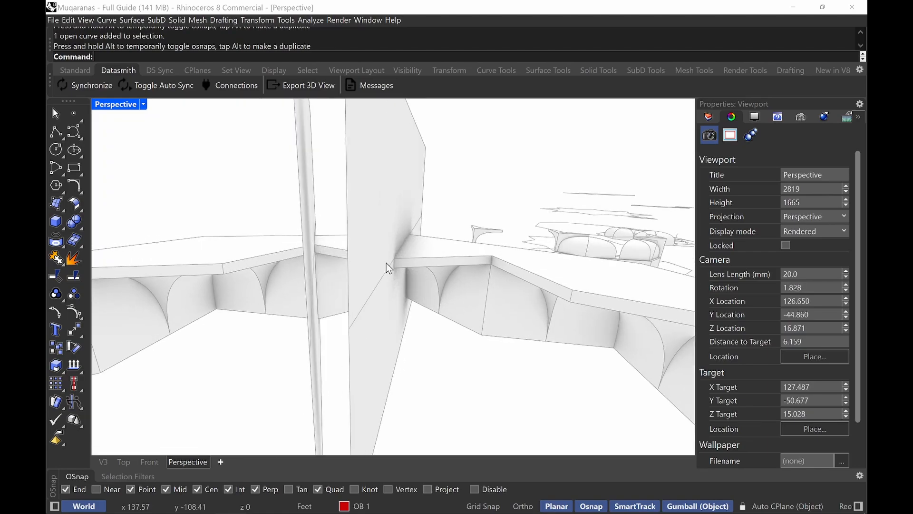
key("Return")
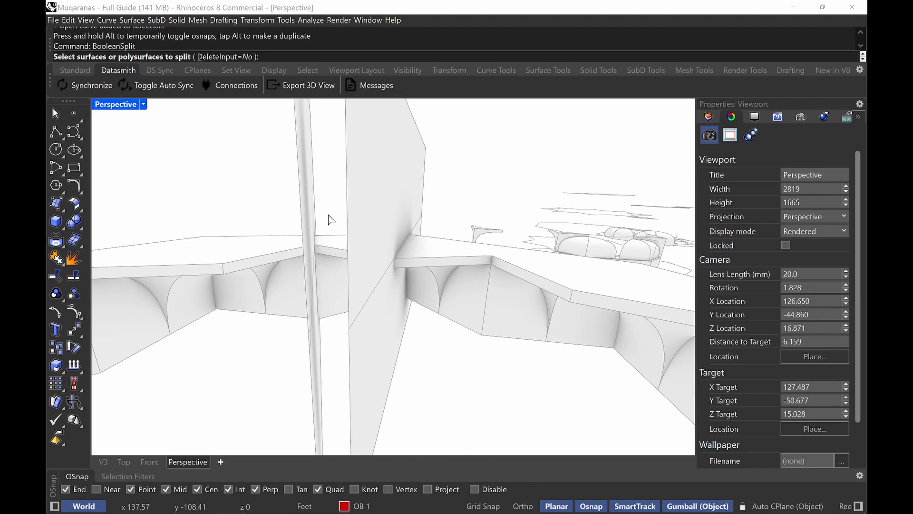
left_click(439, 250)
key("Return")
left_click(380, 221)
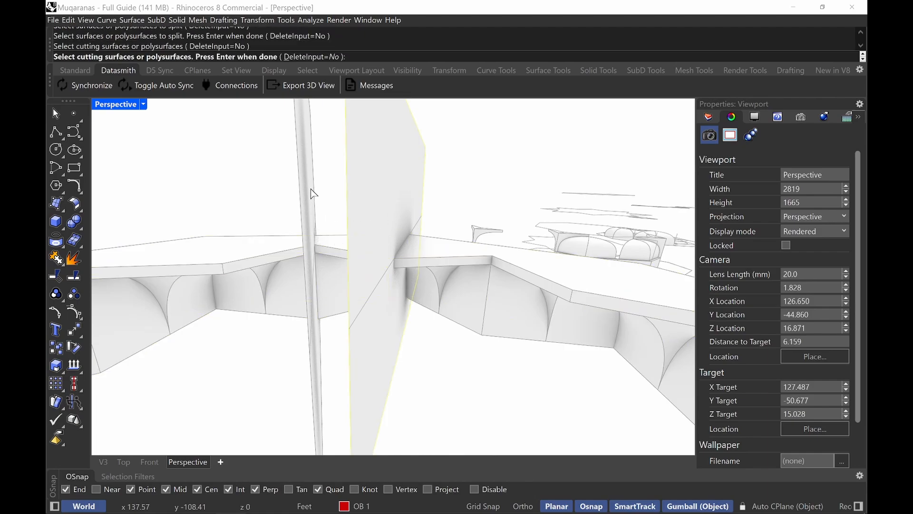
left_click(312, 190)
key("Return")
- Select the ring segment cut out between the two tall surfaces and move it clear of the ring
right_click_drag(326, 201, 362, 247)
left_click(376, 256)
left_click(404, 277)
scroll(395, 268, "down", 3)
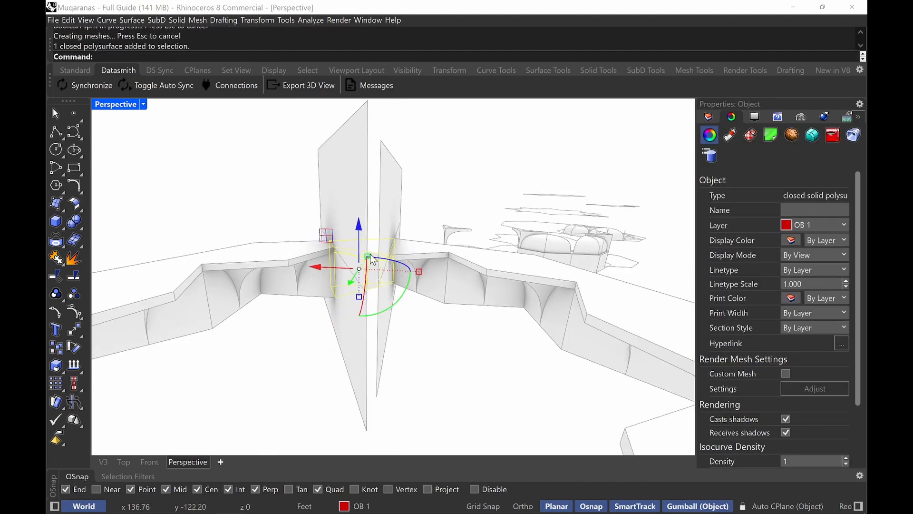
mouse_move(404, 268)
right_mouse_down()
mouse_move(367, 241)
mouse_move(370, 316)
mouse_move(417, 289)
mouse_move(394, 257)
right_mouse_up()
left_click_drag(397, 346, 205, 404)
left_click(218, 300)
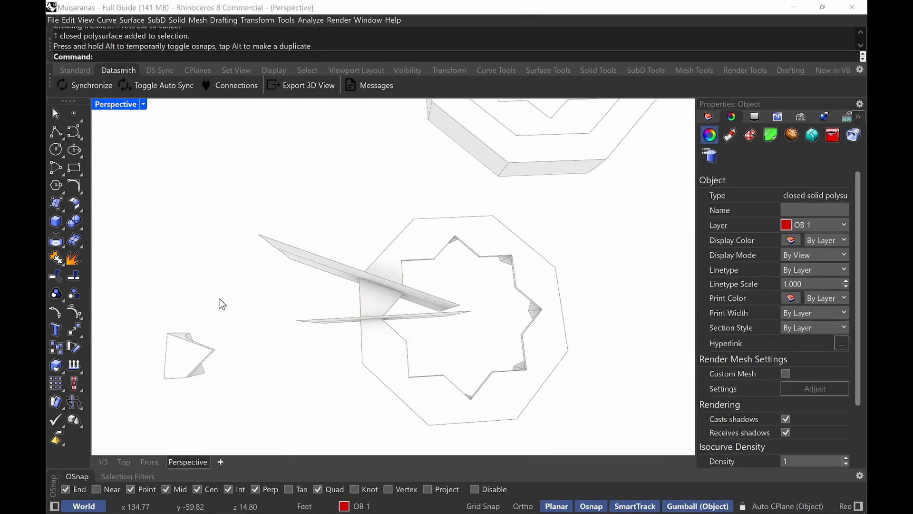
- Draw a line with projected object snaps across the separated segment, from its pointed corner to the opposite edge
type("z")
key("Return")
left_click_drag(232, 312, 169, 381)
right_click_drag(172, 347, 352, 252)
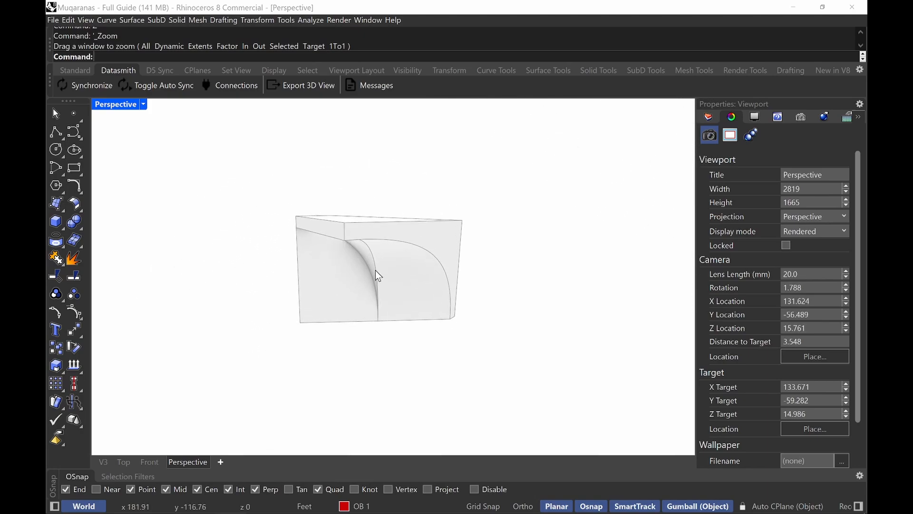
type("line")
key("Return")
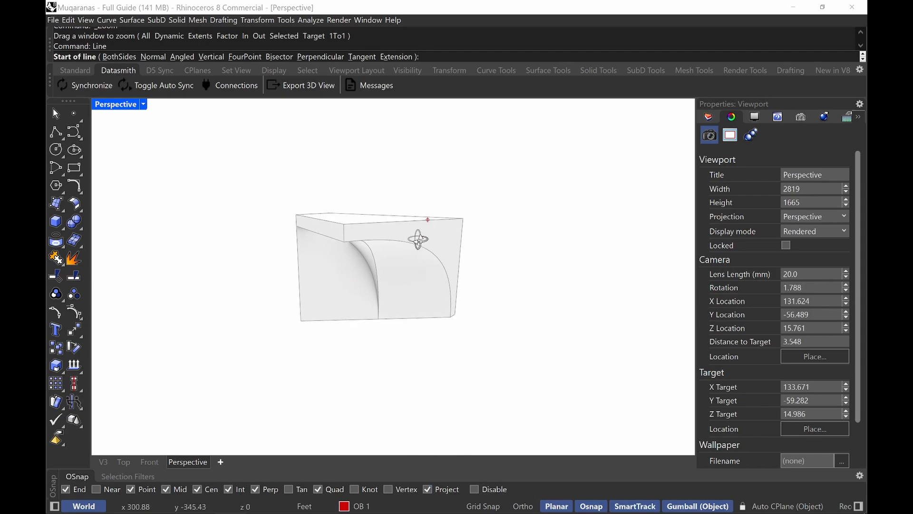
right_click_drag(418, 241, 343, 260)
left_click(358, 253)
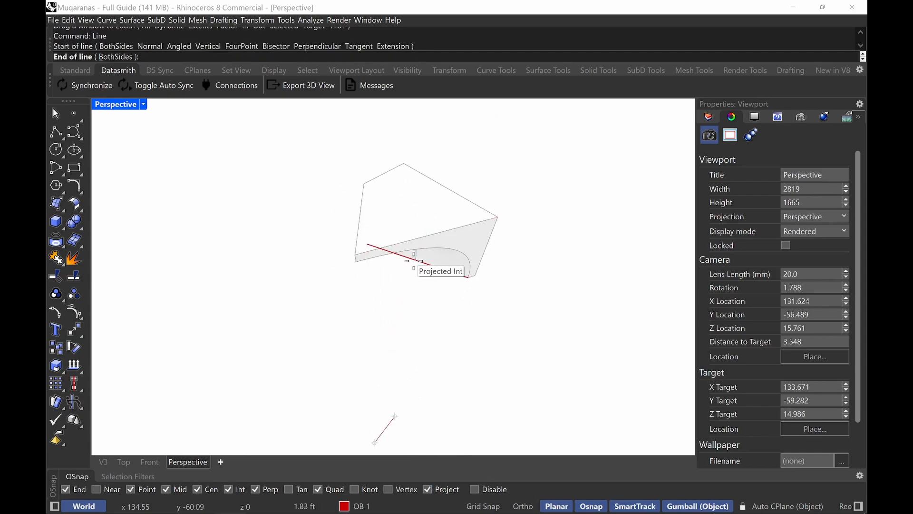
left_click(421, 261)
- Extrude the projected line vertically with the gumball into a tall surface passing through the whole segment
mouse_move(390, 418)
left_mouse_down()
mouse_move(384, 424)
mouse_move(396, 409)
left_mouse_up()
scroll(426, 392, "down", 4)
left_click_drag(429, 160, 430, 161)
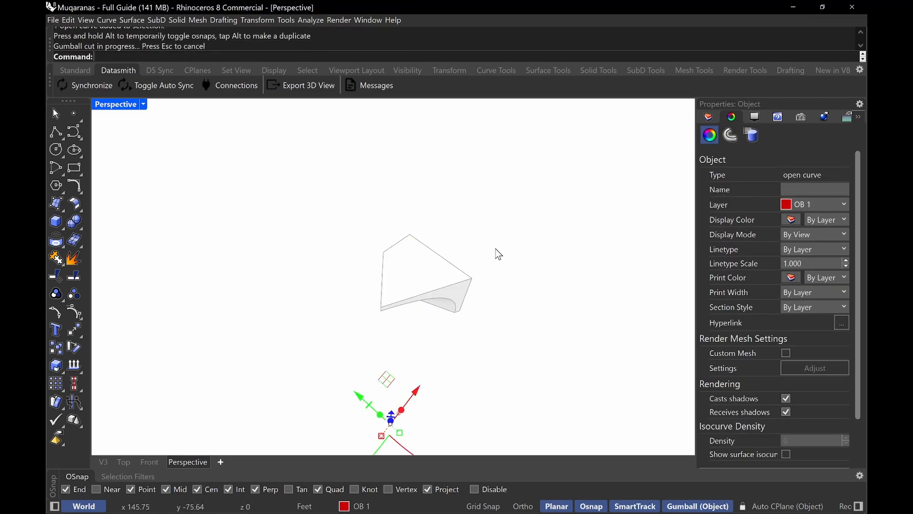
right_click_drag(418, 360, 442, 394)
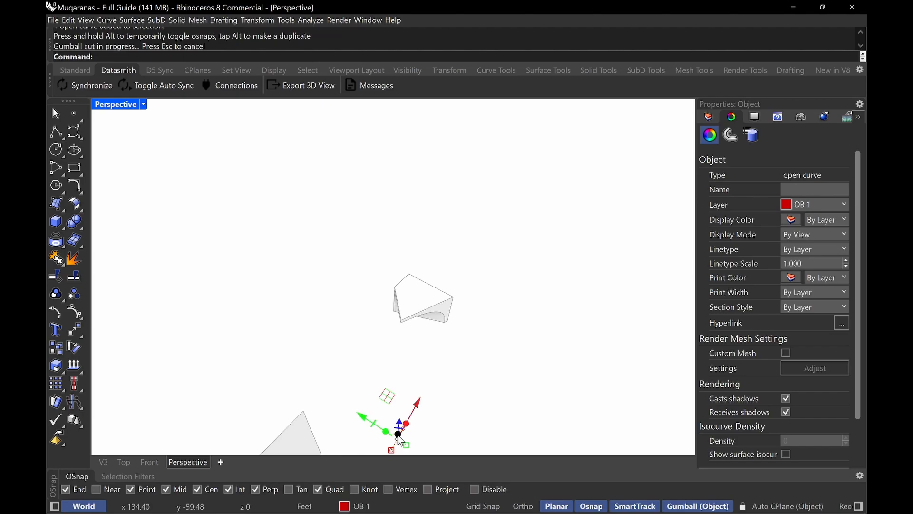
left_click_drag(398, 435, 442, 176)
left_click(463, 265)
scroll(463, 266, "up", 4)
right_click_drag(463, 267, 421, 282)
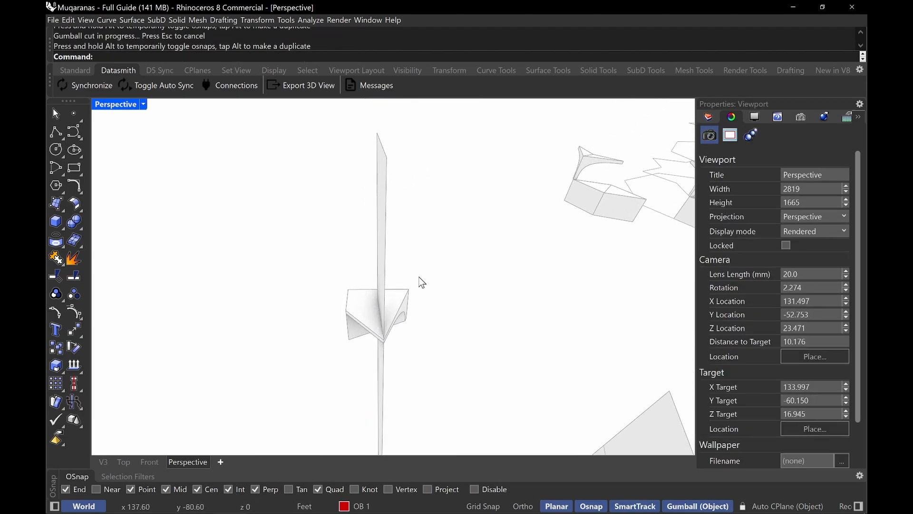
- Stretch the tall surface with Scale1D from one top corner so it extends past the segment's edge
left_click(383, 237)
key("Return")
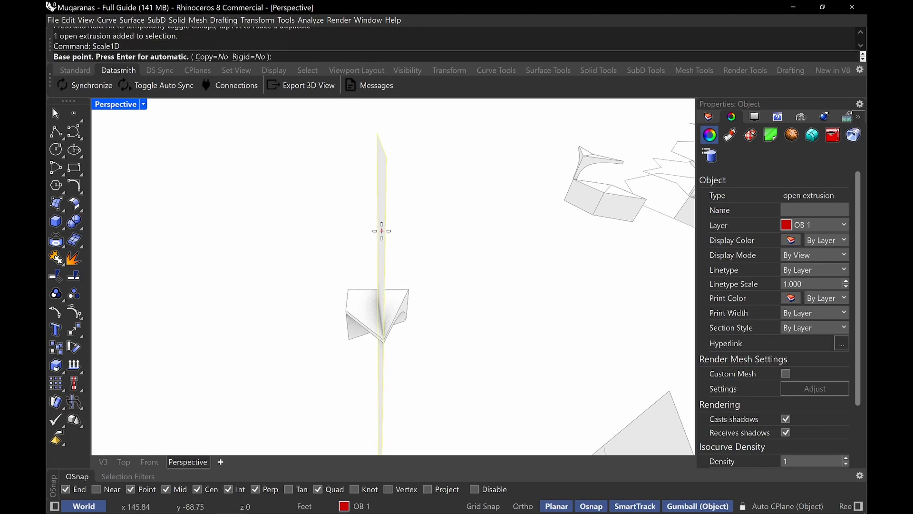
right_click_drag(381, 230, 471, 250)
left_click(468, 222)
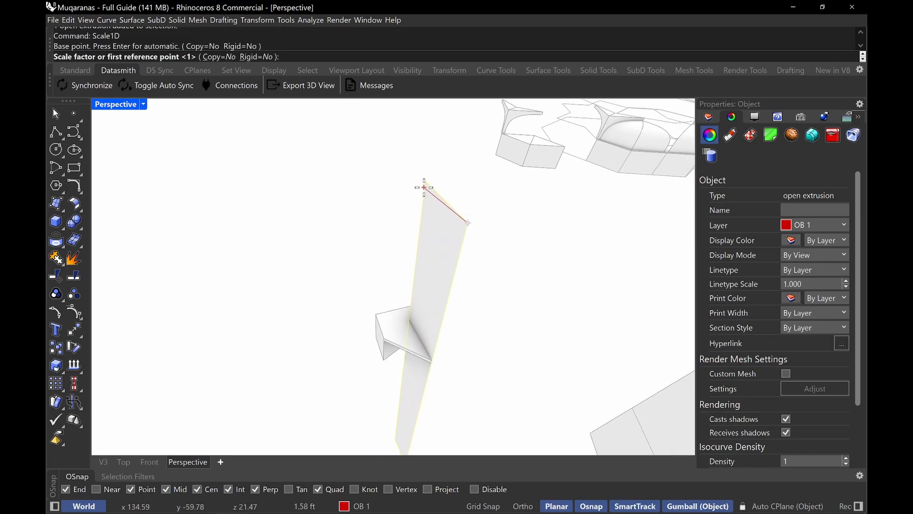
left_click(424, 187)
left_click(404, 164)
key("Escape")
- Try to divide the segment with the tall surface using the Split command, and undo the split
right_click_drag(452, 275, 420, 291)
type("Split")
key("Return")
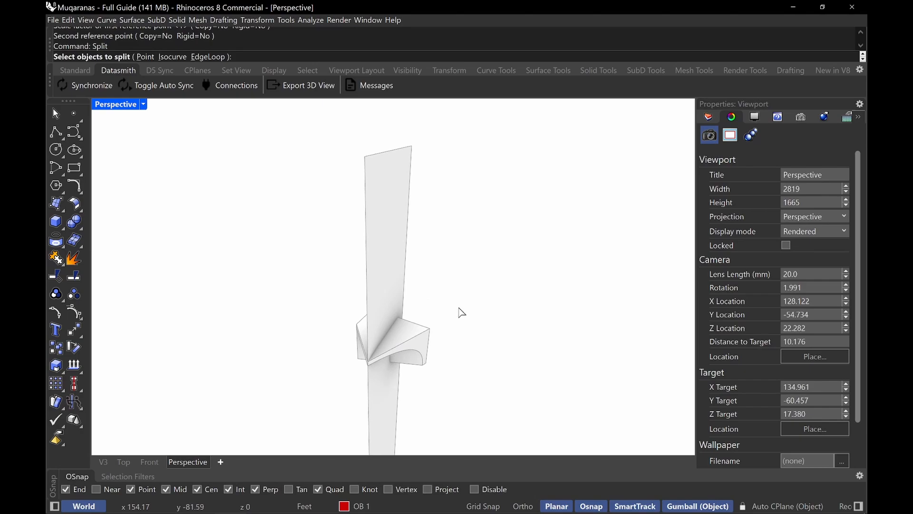
left_click(421, 337)
key("Return")
left_click(394, 252)
key("Return")
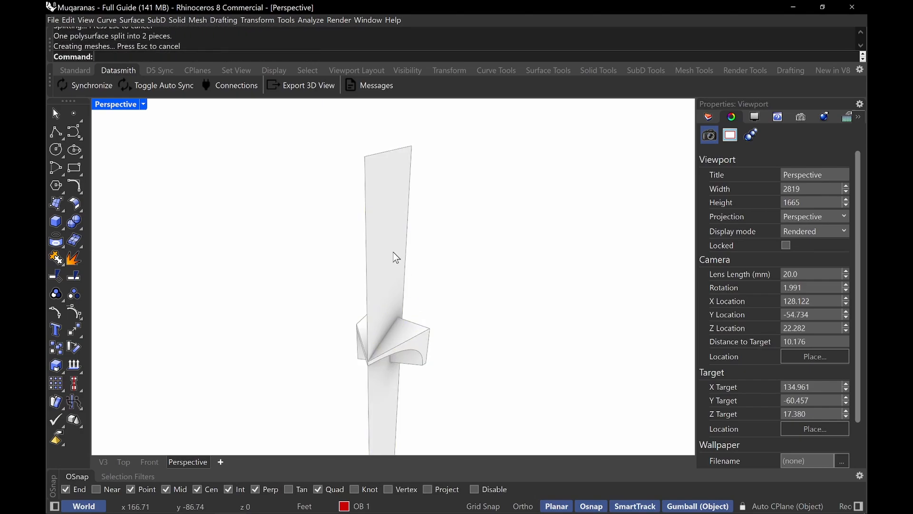
key("Escape")
- Boolean-split the segment with the tall surface and delete that cutting surface
type("Booela")
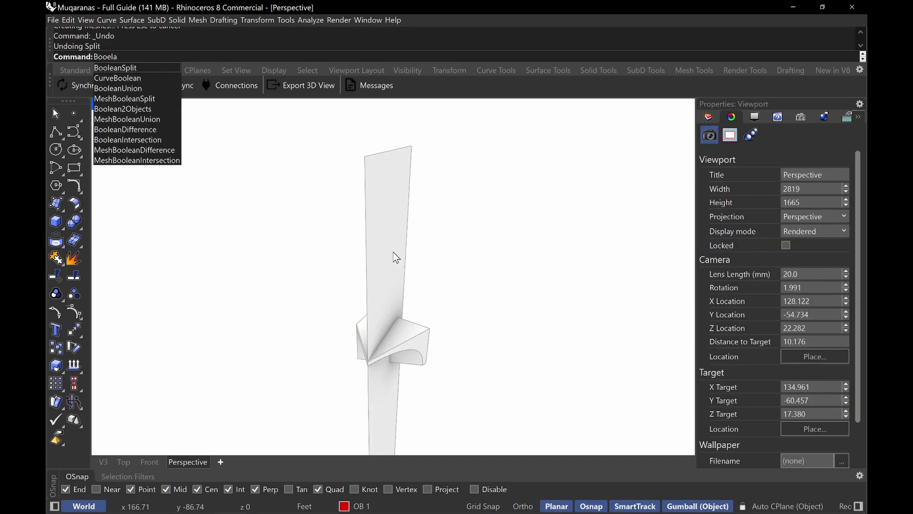
key("Return")
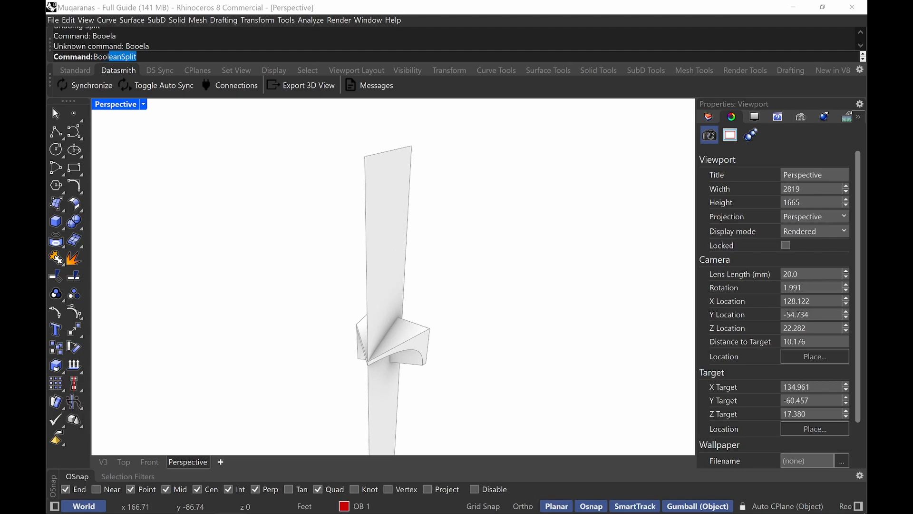
type("Boolean")
key("Return")
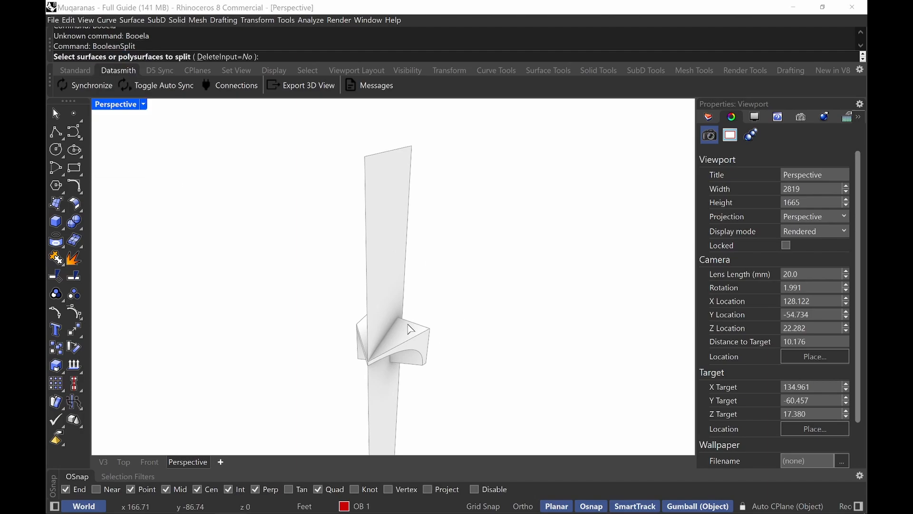
left_click(410, 329)
key("Return")
left_click(398, 254)
key("Return")
left_click(389, 248)
key("Delete")
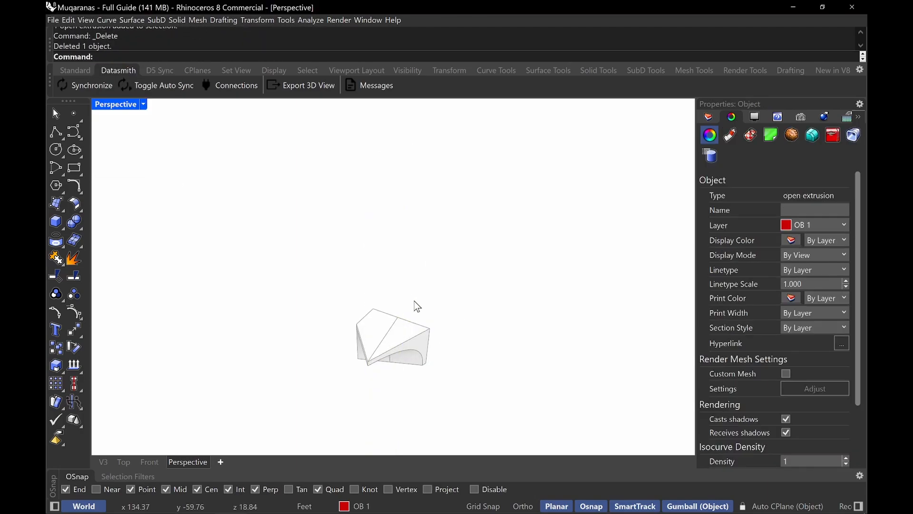
- Duplicate one half of the split segment about 3.3 ft straight up with the gumball
left_click(431, 362)
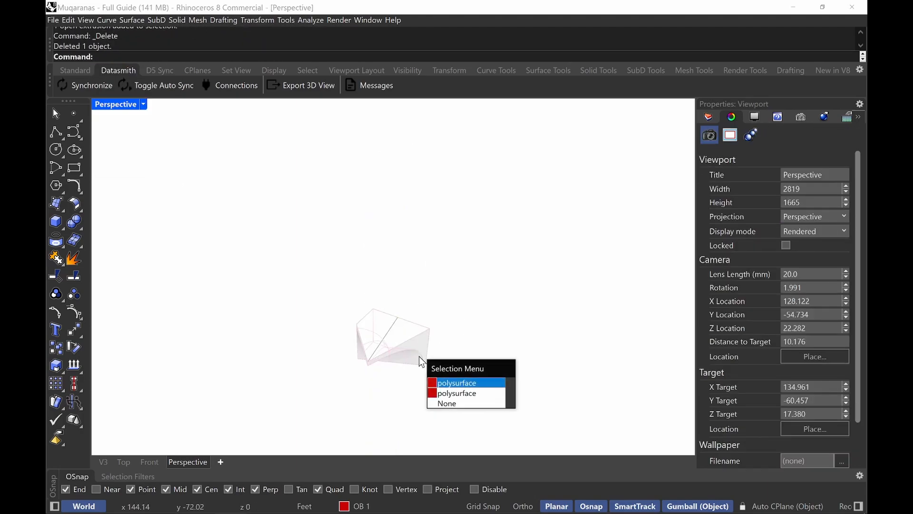
left_click(468, 393)
left_click_drag(388, 342, 391, 272)
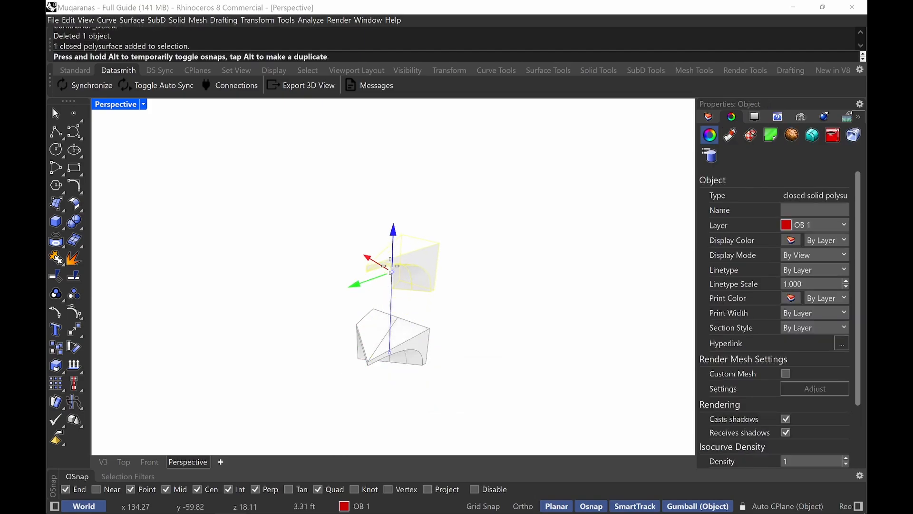
key("Escape")
- Delete the tall cutting surfaces still standing through the ring
right_click_drag(441, 212, 486, 230)
right_click_drag(453, 267, 373, 288)
left_click(372, 287)
key("Delete")
left_click(350, 255)
key("Delete")
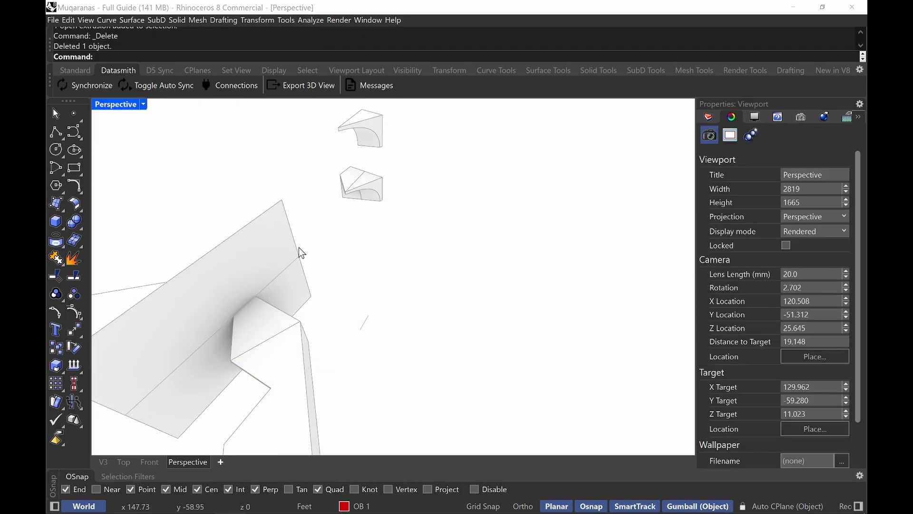
left_click(299, 247)
key("Delete")
- Inspect the raised half segment beside the split piece and the ring it was cut from
right_click_drag(306, 257, 344, 259, "shift")
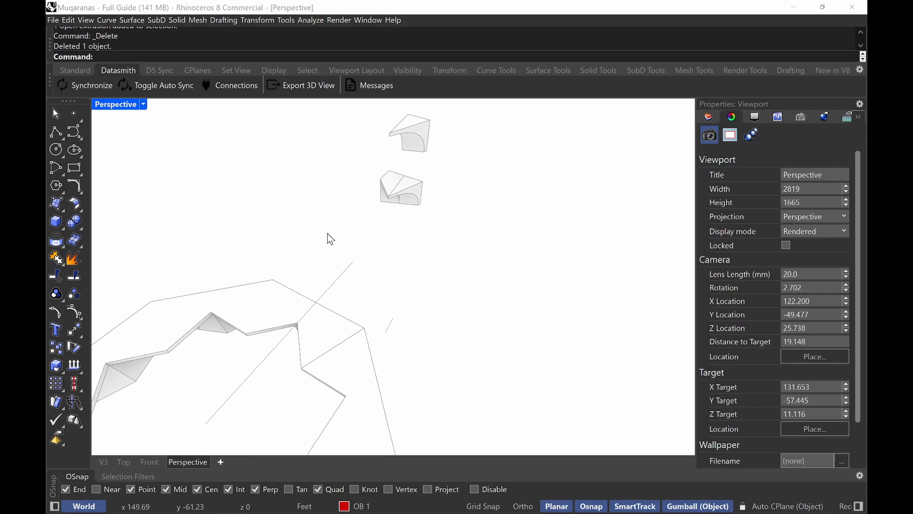
right_click_drag(428, 164, 437, 177, "shift")
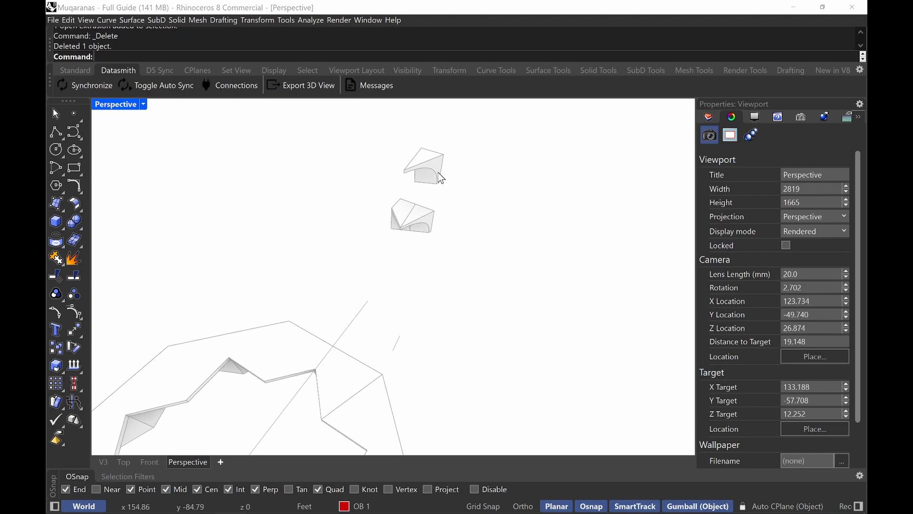
left_click(435, 162)
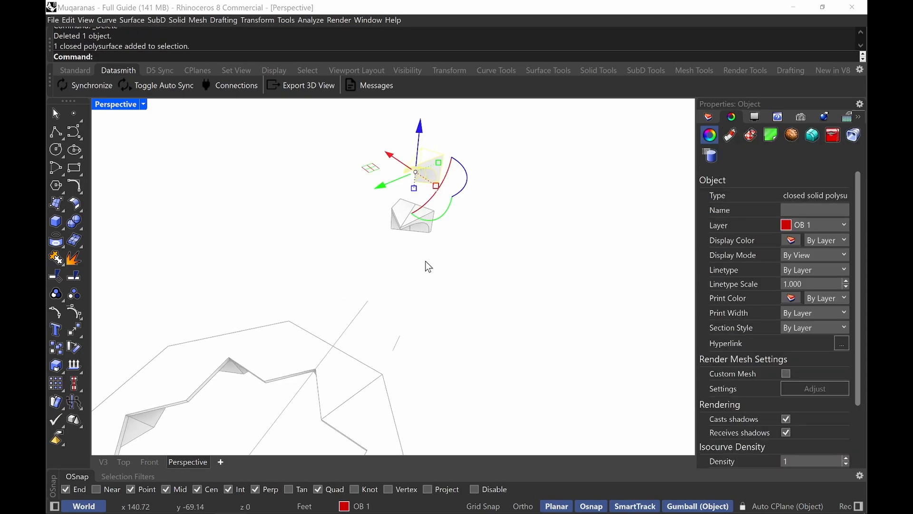
left_click(473, 258)
right_click_drag(459, 281, 300, 250)
scroll(390, 257, "down", 4)
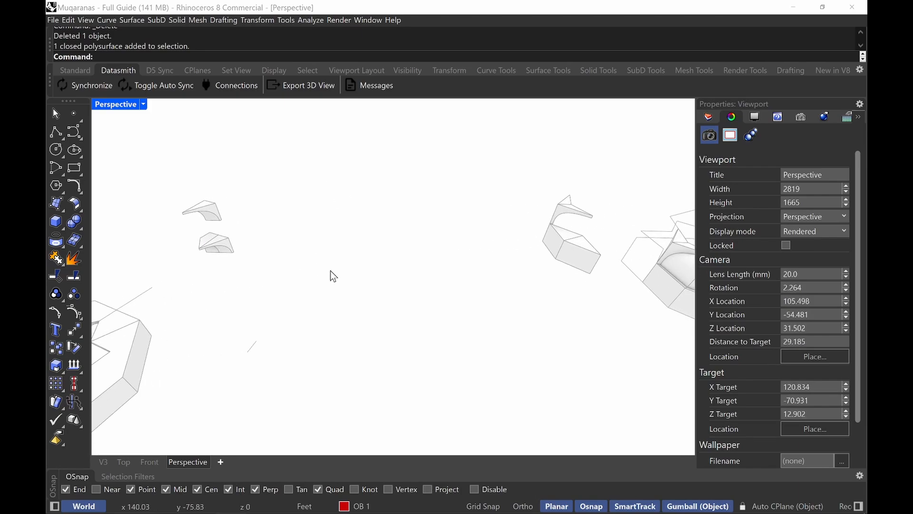
- Zoom out to all the models and examine the curved cell tiers of the surface-modelled muqarnas stages
scroll(333, 274, "down", 20)
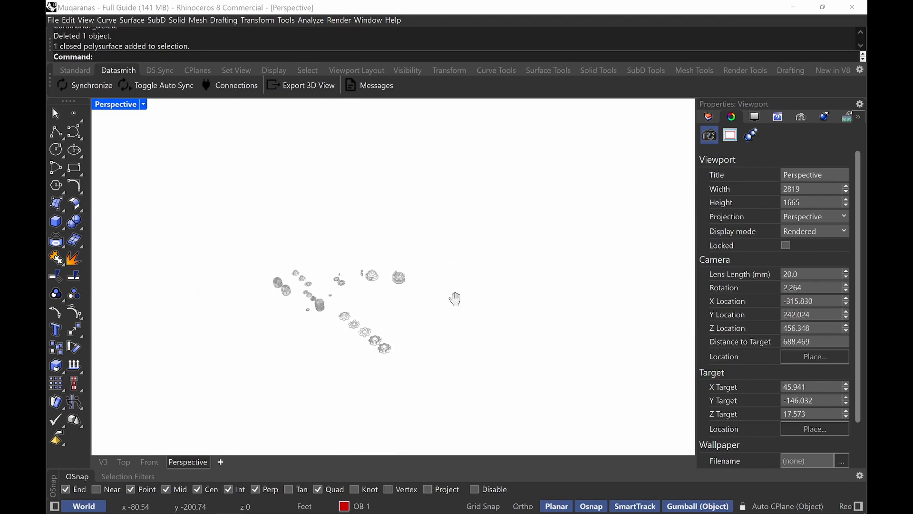
type("z")
key("Return")
left_click_drag(354, 327, 385, 292)
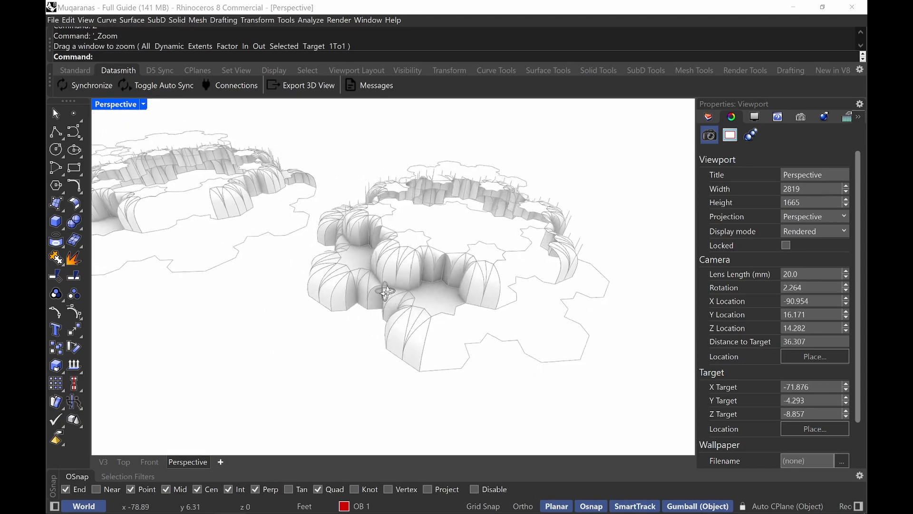
scroll(411, 261, "up", 6)
scroll(480, 273, "down", 2)
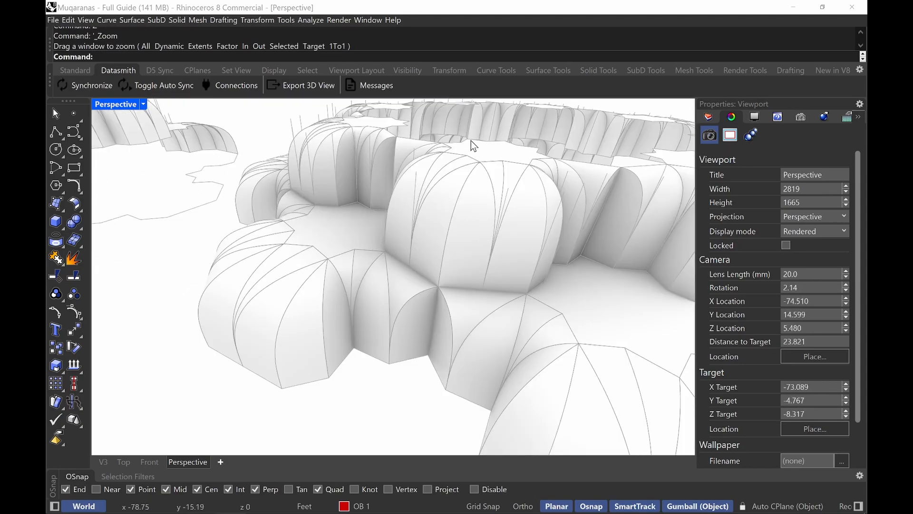
right_click_drag(506, 189, 452, 235)
scroll(380, 247, "up", 2)
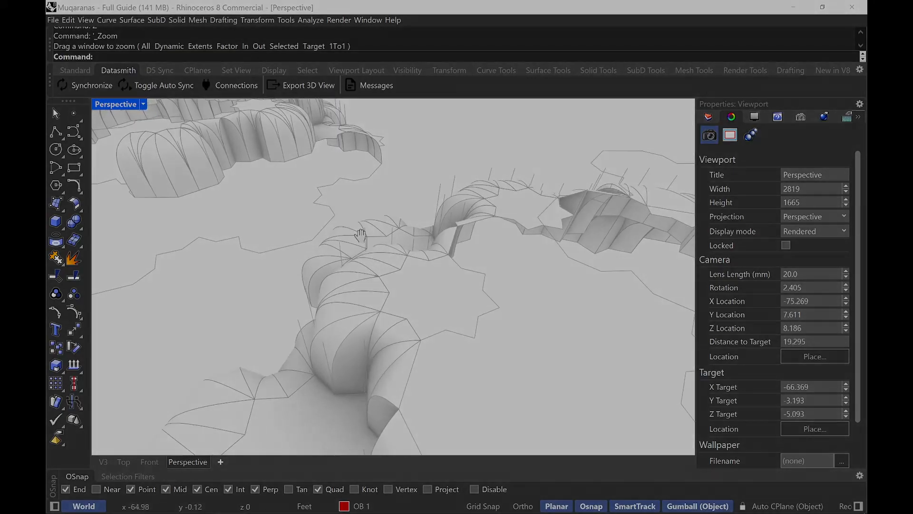
right_click_drag(363, 234, 436, 330, "shift")
right_click_drag(328, 238, 387, 313, "shift")
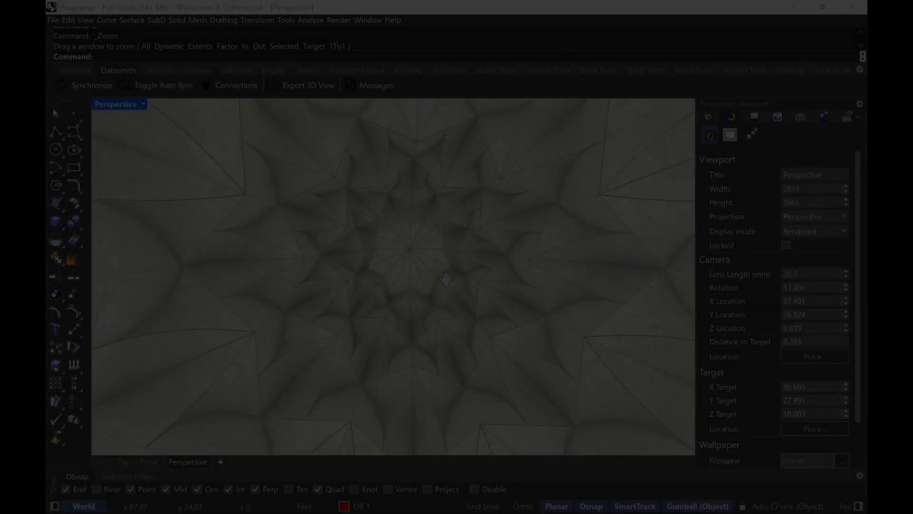
- Examine the underside of the finished stone-textured star vault and move on toward the domed building models
right_click_drag(445, 277, 449, 268, "shift")
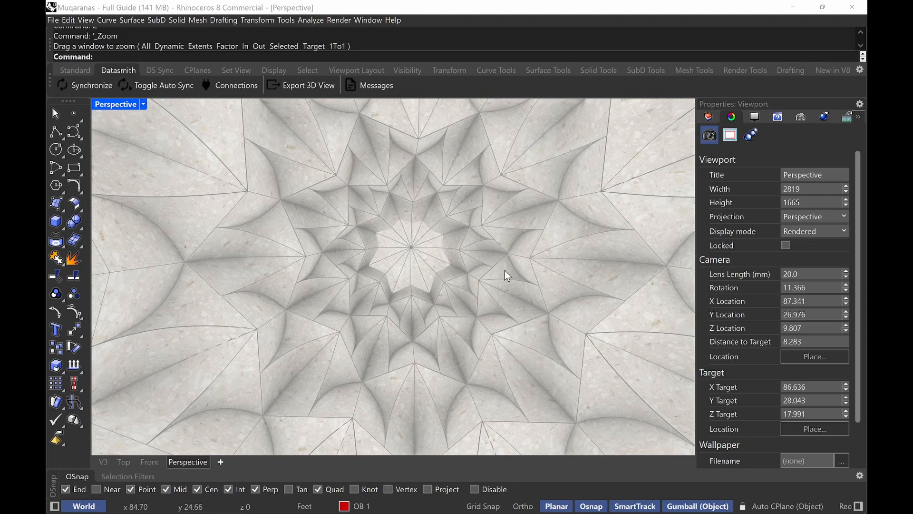
scroll(398, 300, "down", 12)
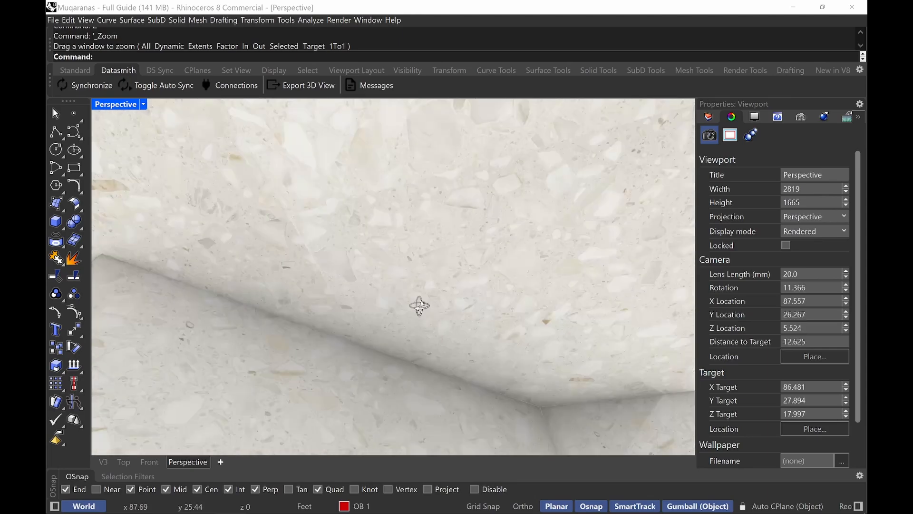
right_click_drag(418, 305, 274, 364)
right_click_drag(274, 364, 204, 423, "shift")
right_click_drag(354, 318, 469, 399)
right_click_drag(537, 328, 403, 341, "shift")
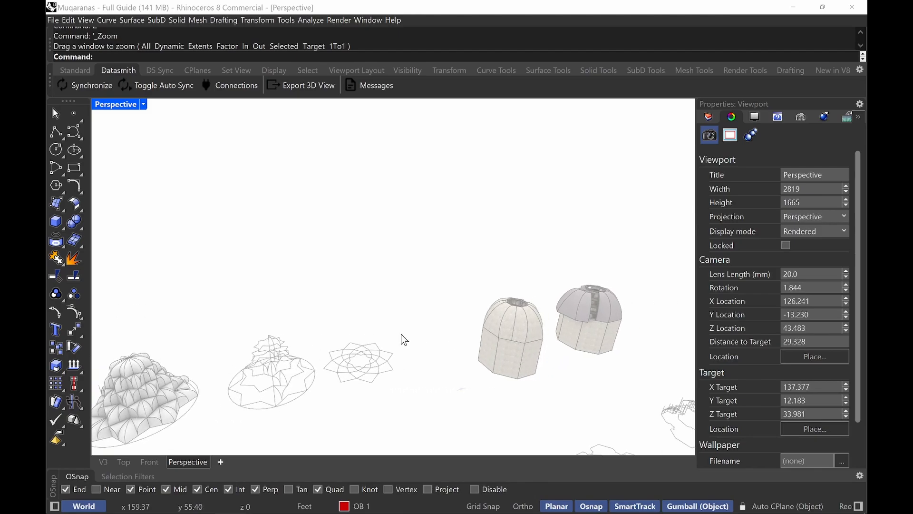
- Zoom in on the domed building model and examine the muqarnas cells around its central opening from below
type("z")
key("Return")
left_click_drag(554, 278, 473, 364)
right_click_drag(418, 356, 397, 328)
scroll(343, 304, "up", 4)
scroll(339, 302, "up", 3)
scroll(450, 310, "up", 6)
scroll(398, 292, "down", 6)
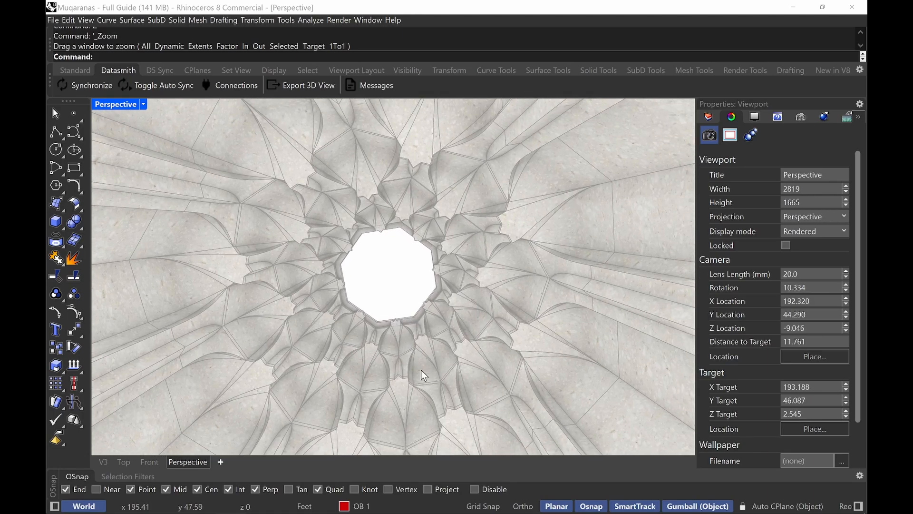
- Inspect the curved muqarnas cells bordering the dome's central opening more closely from below
right_click_drag(421, 370, 423, 347)
scroll(419, 399, "up", 1)
scroll(419, 400, "up", 4)
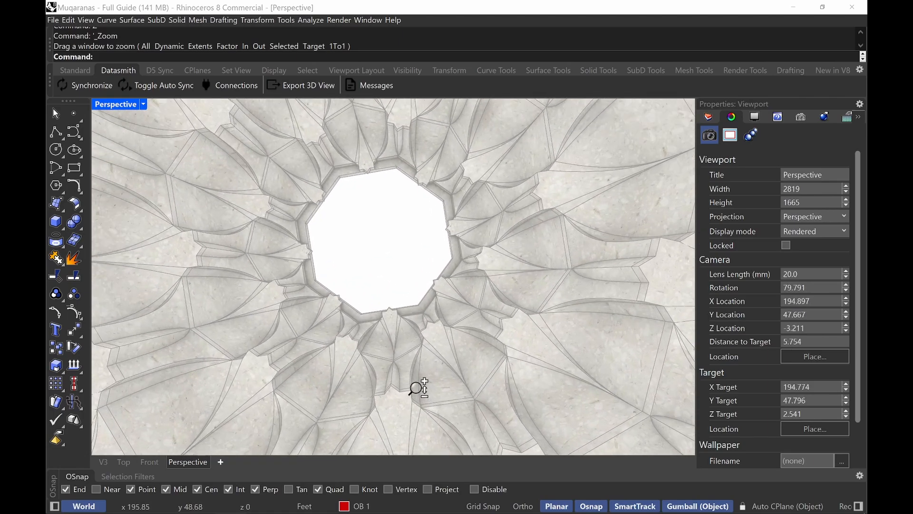
right_click_drag(418, 387, 407, 278)
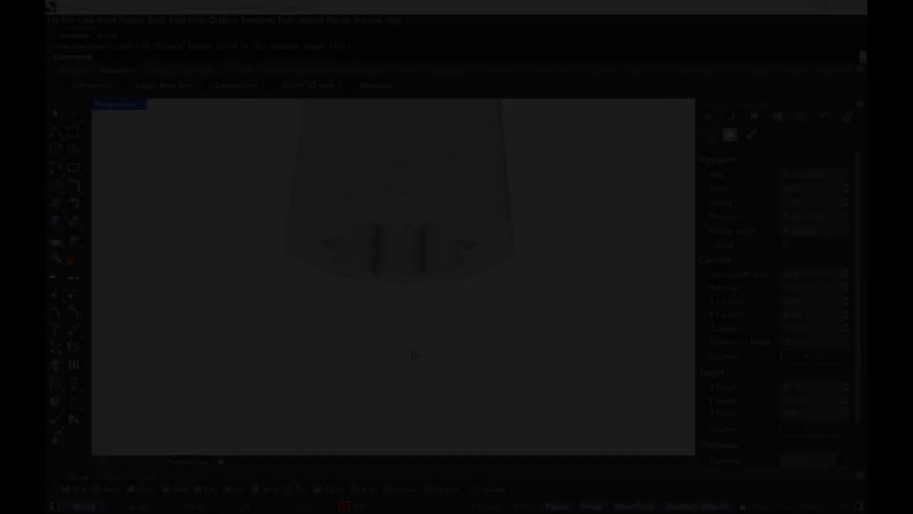
- Zoom through the star-shaped opening and examine the stone-textured star vault's nested cell tiers from below
scroll(398, 265, "up", 5)
scroll(412, 199, "up", 5)
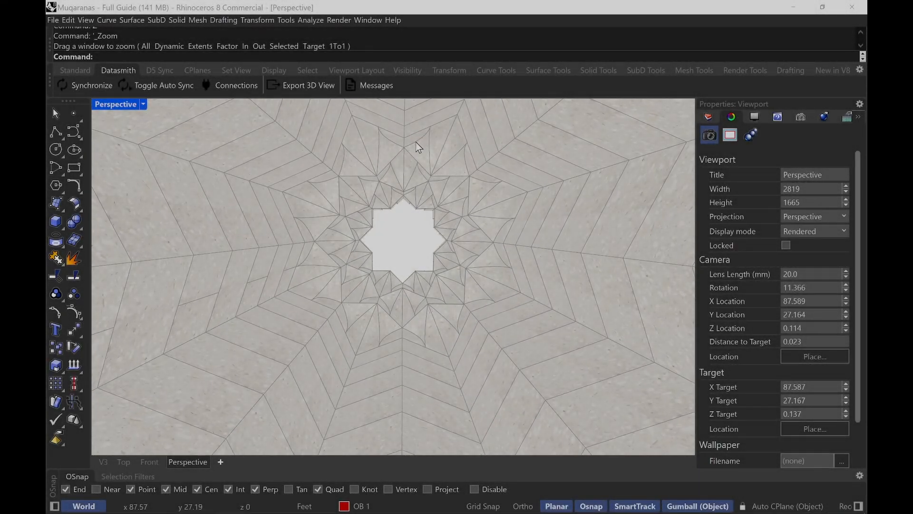
type("z")
key("Return")
left_click_drag(384, 196, 420, 235)
scroll(430, 252, "down", 7)
right_click_drag(482, 360, 451, 263, "shift")
scroll(441, 258, "down", 6)
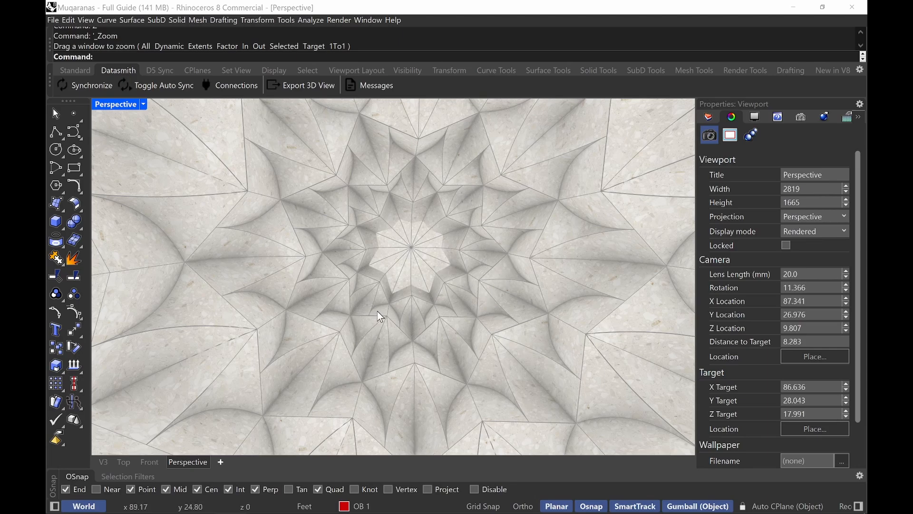
scroll(407, 285, "down", 3)
- Return to the domed building model and examine the muqarnas tiers around its open centre from several angles below
right_click_drag(406, 285, 286, 375)
scroll(428, 312, "down", 6)
type("z")
key("Return")
left_click_drag(552, 280, 471, 362)
right_click_drag(421, 343, 373, 285)
scroll(355, 299, "up", 5)
right_click_drag(373, 285, 407, 311, "shift")
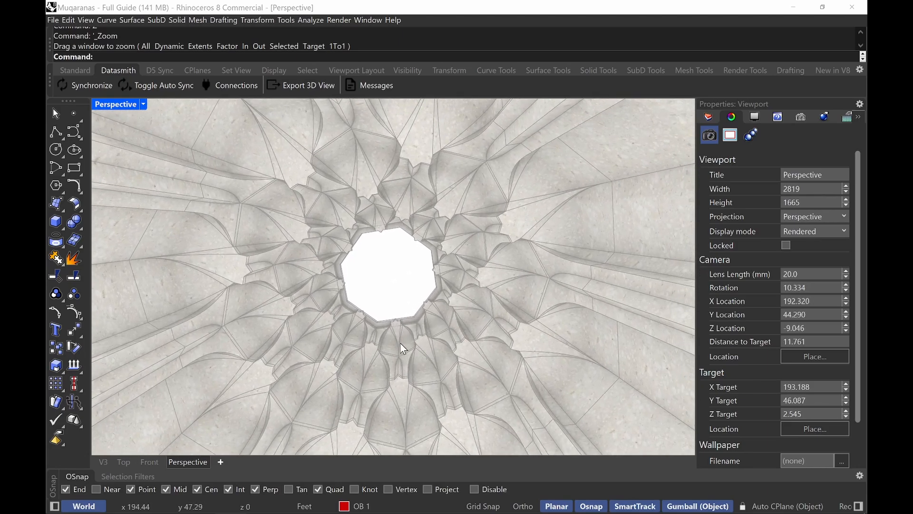
right_click_drag(428, 373, 422, 410)
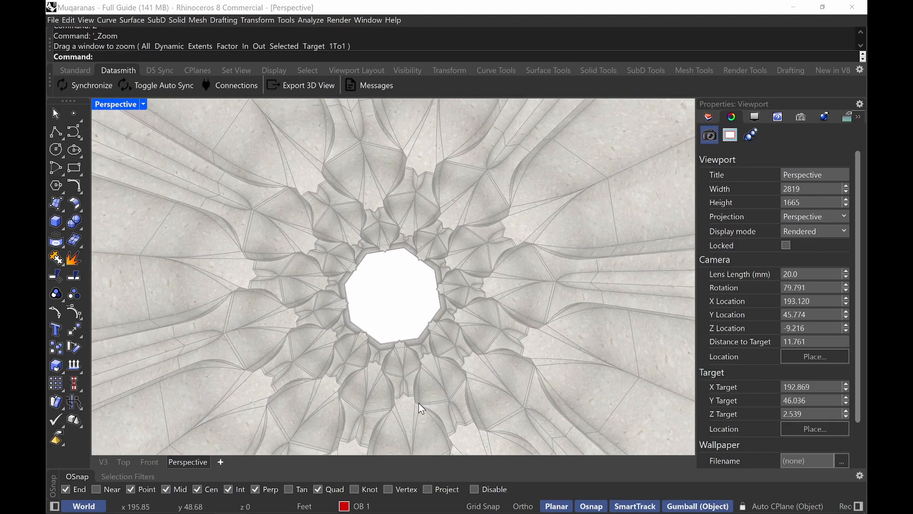
scroll(419, 403, "up", 5)
right_click_drag(411, 353, 408, 376)
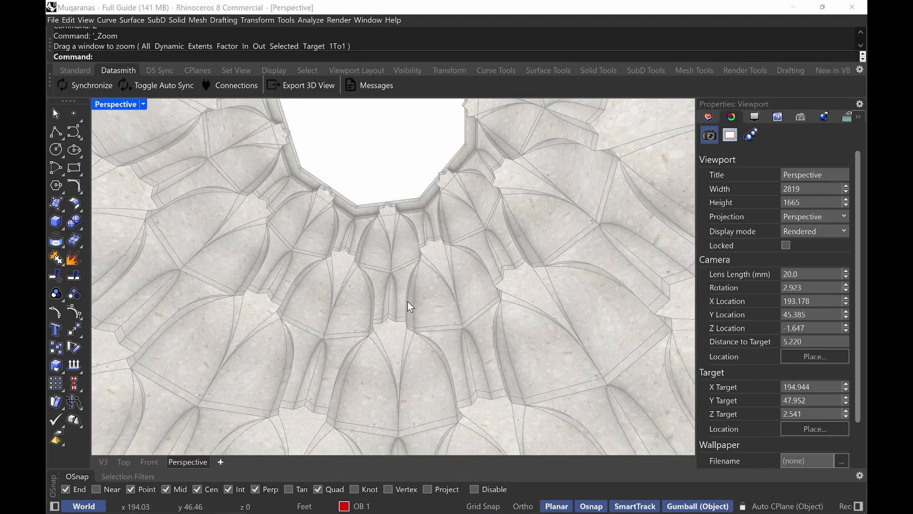
right_click_drag(401, 330, 421, 329)
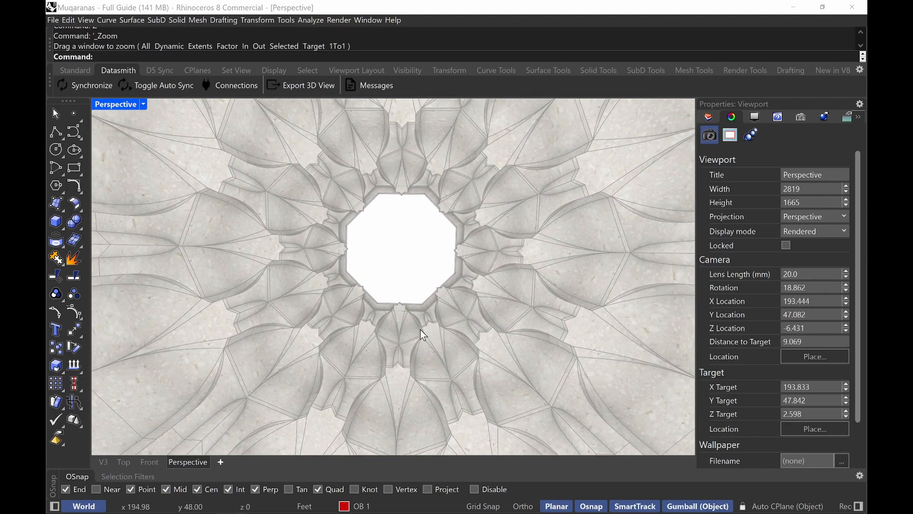